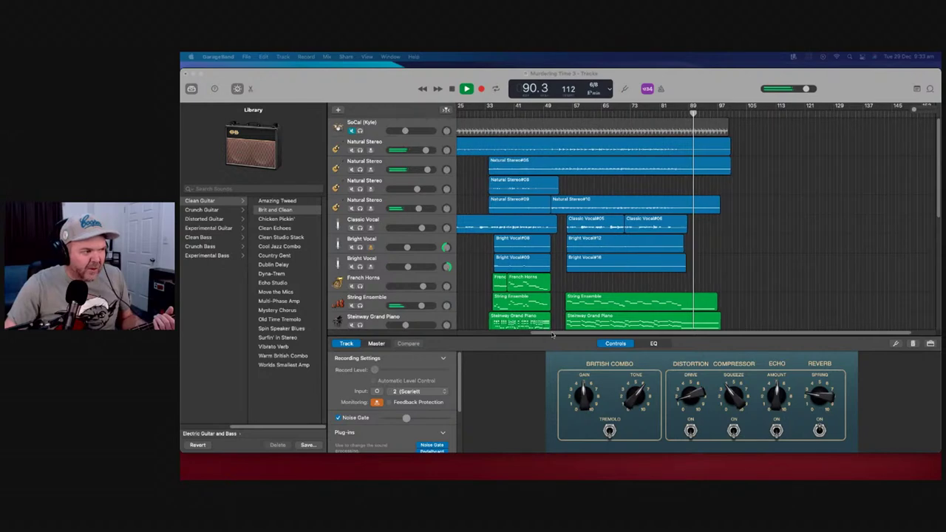
Delete the Upright Studio Bass track along with its regions
left_click_drag(536, 332, 466, 331)
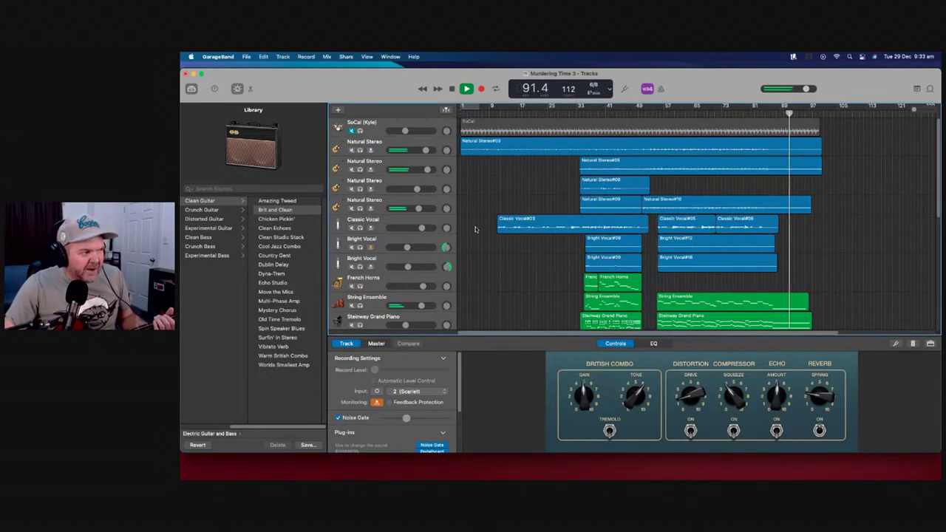
scroll(478, 252, "down", 1)
scroll(478, 260, "down", 3)
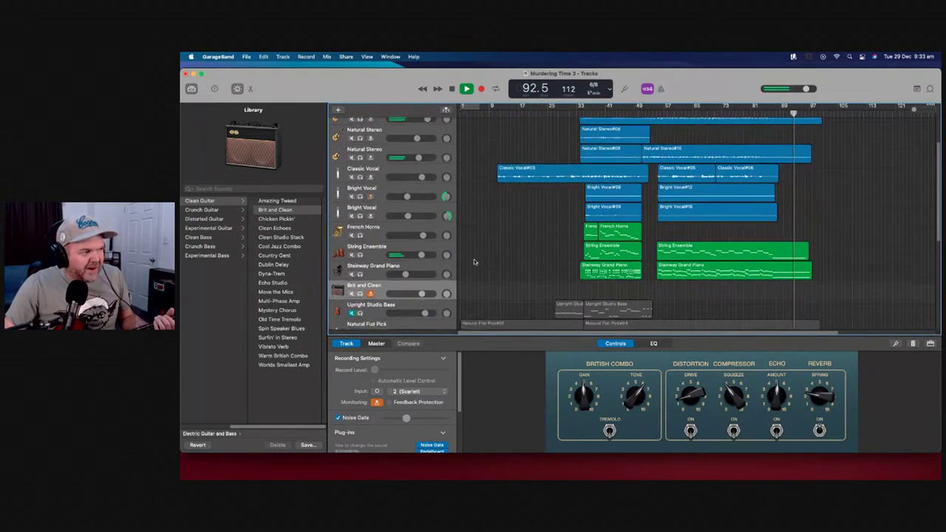
scroll(474, 256, "down", 2)
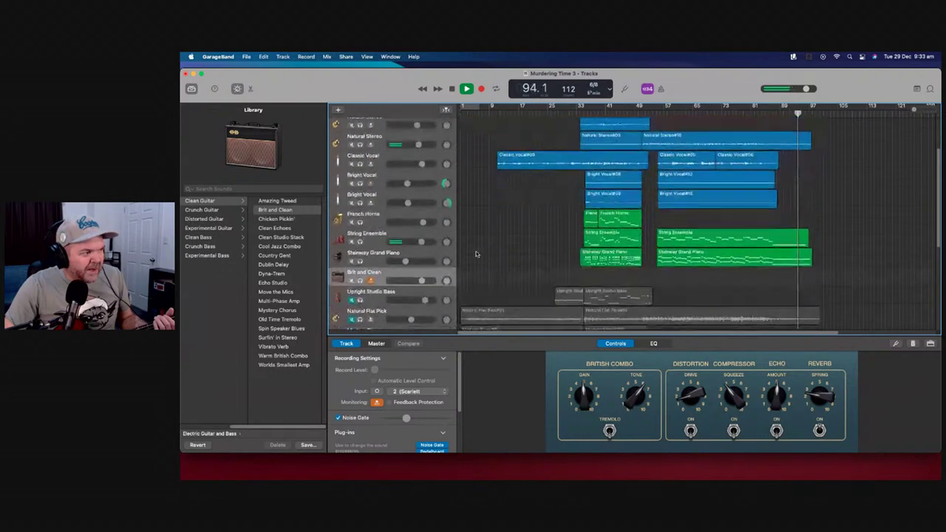
left_click(453, 291)
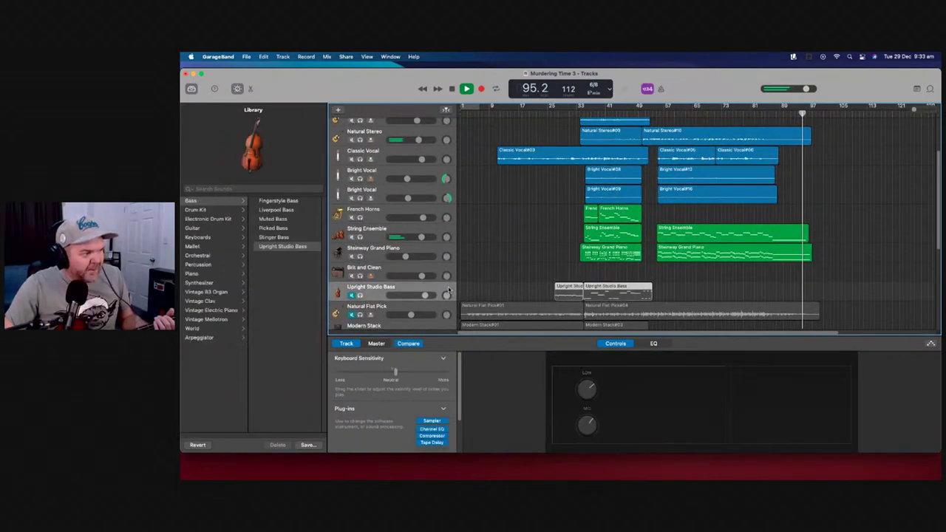
right_click(449, 288)
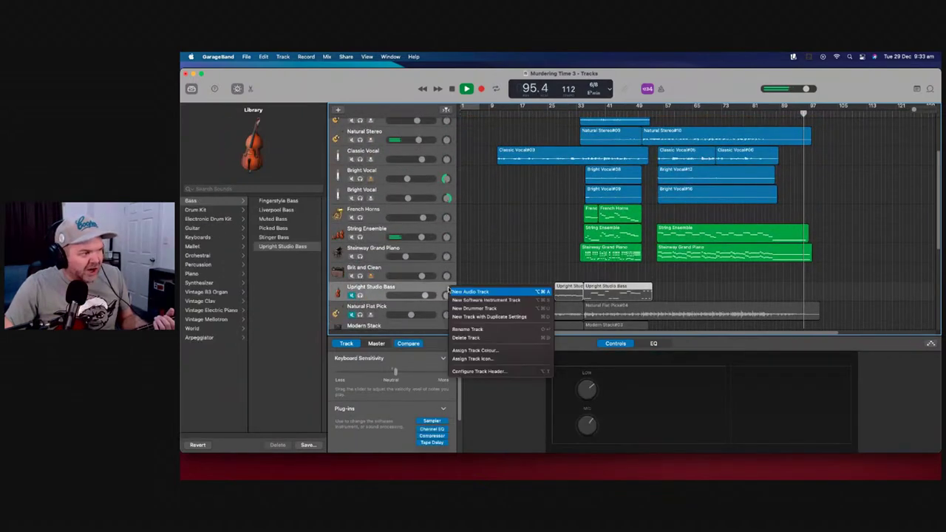
left_click(466, 337)
left_click(584, 216)
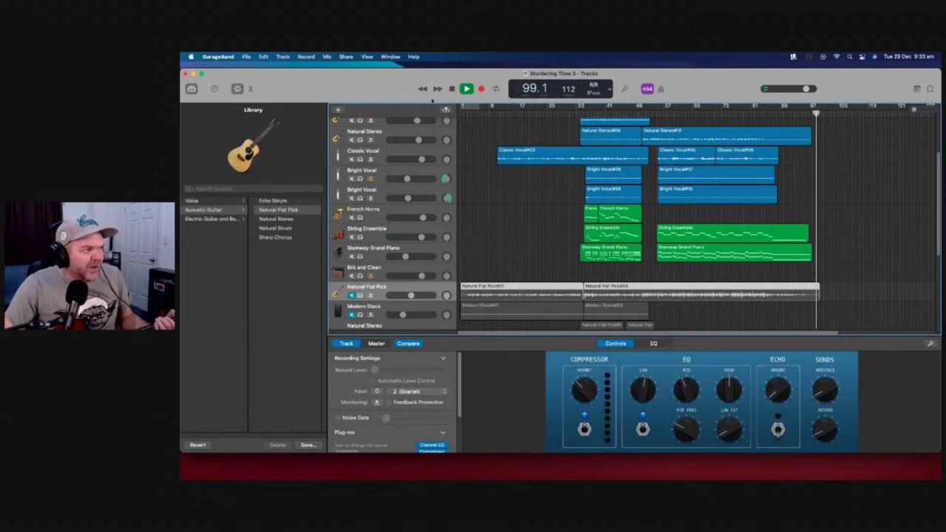
Delete the Natural Flat Pick track along with its regions
scroll(504, 202, "down", 3)
scroll(504, 203, "down", 1)
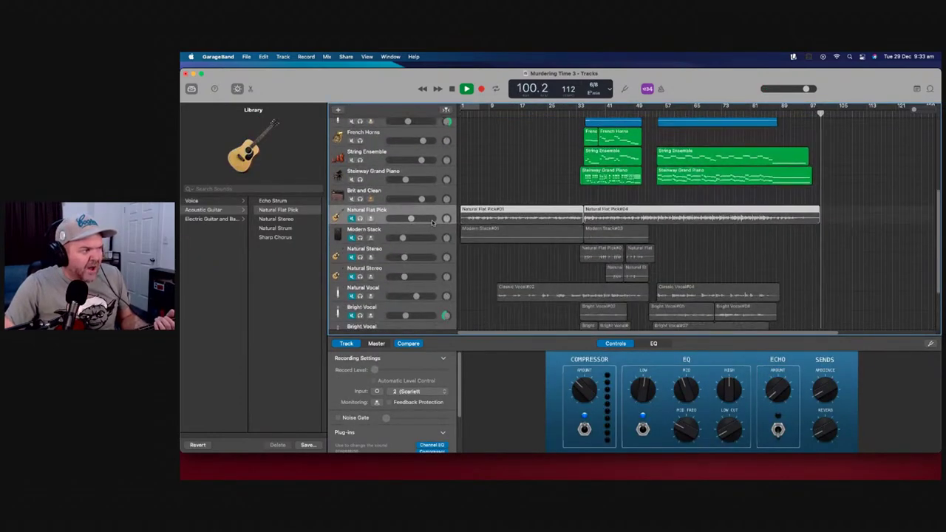
scroll(437, 220, "down", 1)
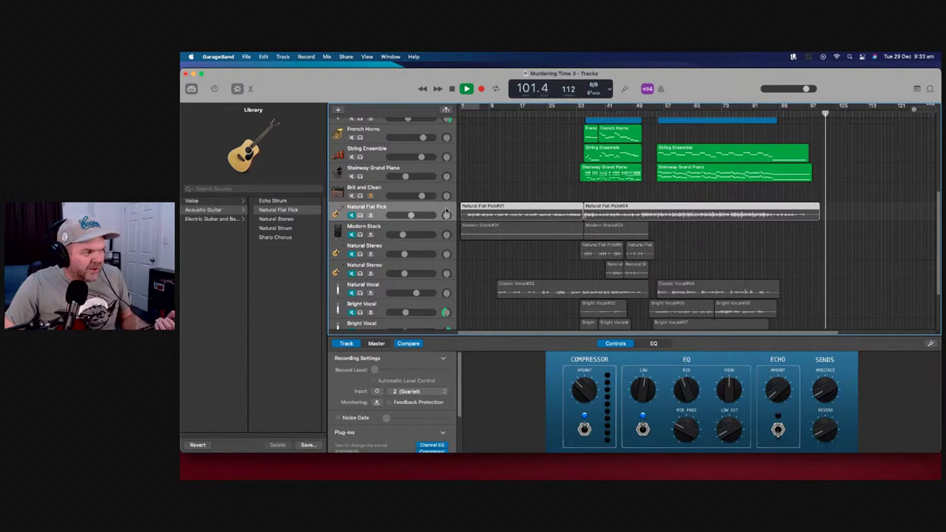
right_click(448, 214)
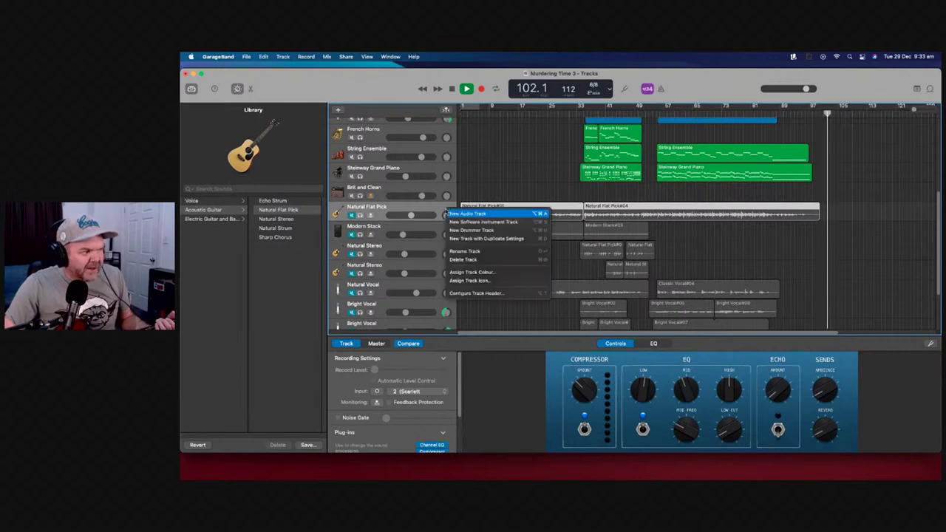
left_click(473, 259)
left_click(582, 215)
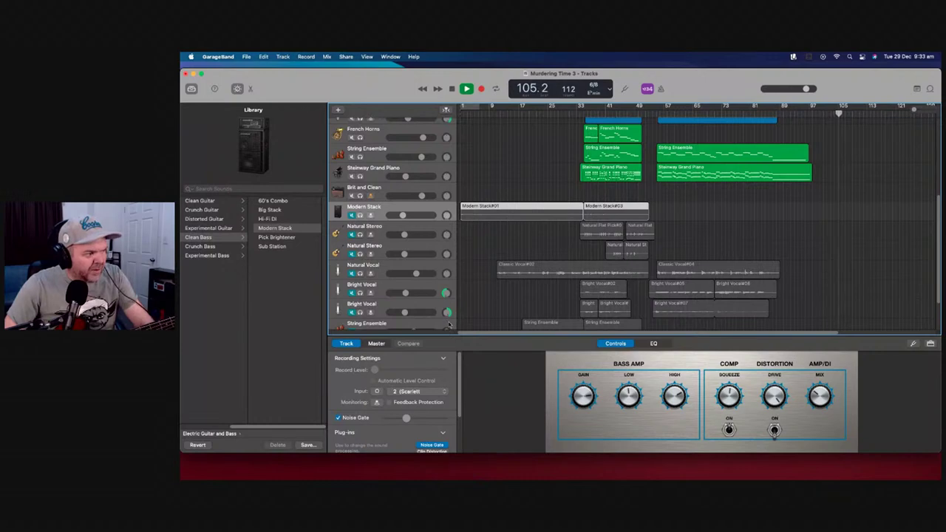
Select the Modern Stack and Natural Stereo tracks, then bring up the String Ensemble track menu
left_click(448, 326)
left_click(447, 196)
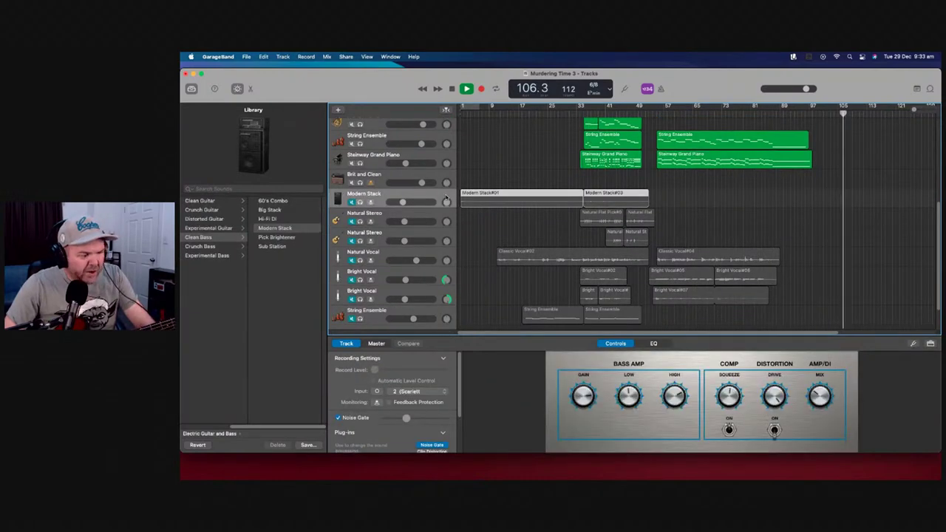
left_click(449, 214)
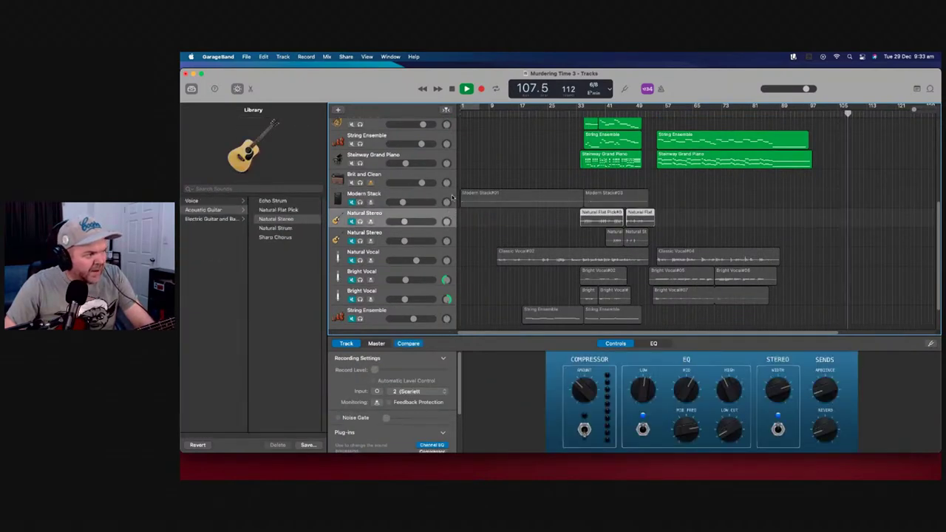
left_click(449, 197)
right_click(448, 319)
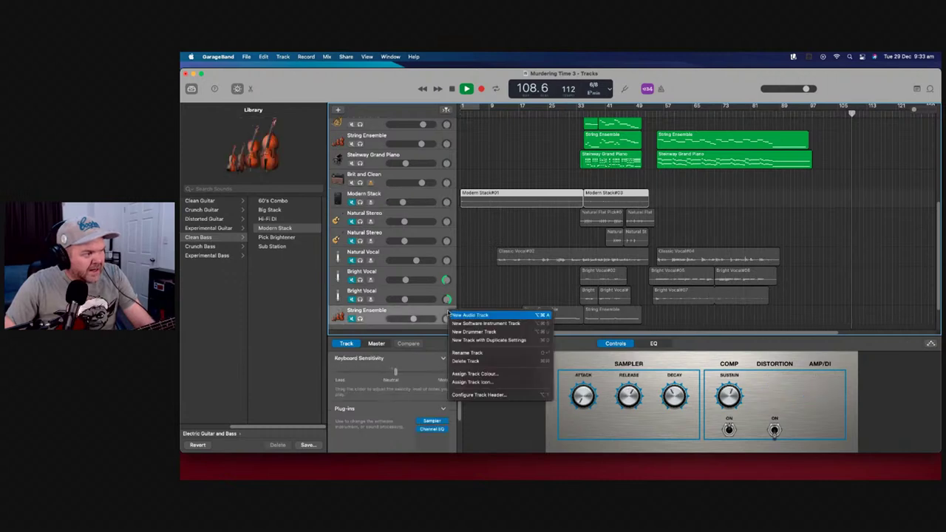
Delete the Modern Stack track and its regions
left_click(449, 197)
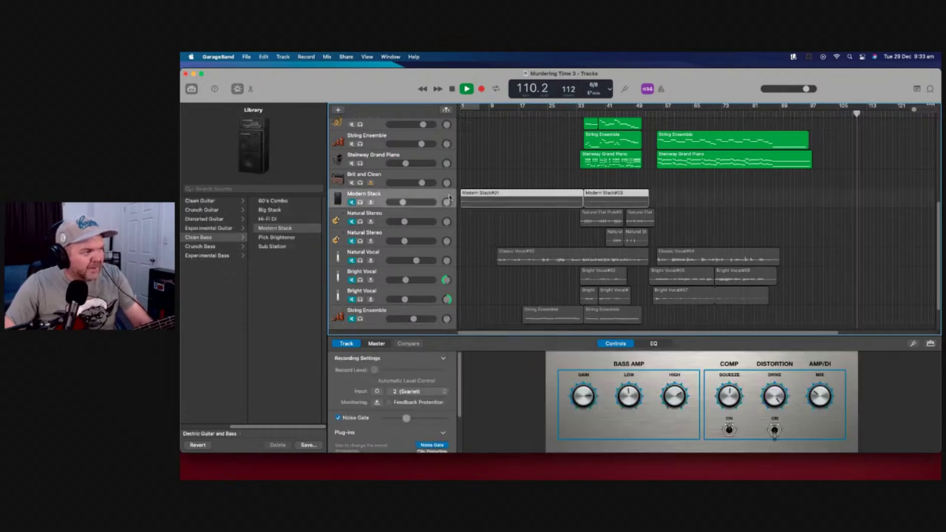
right_click(450, 197)
left_click(500, 247)
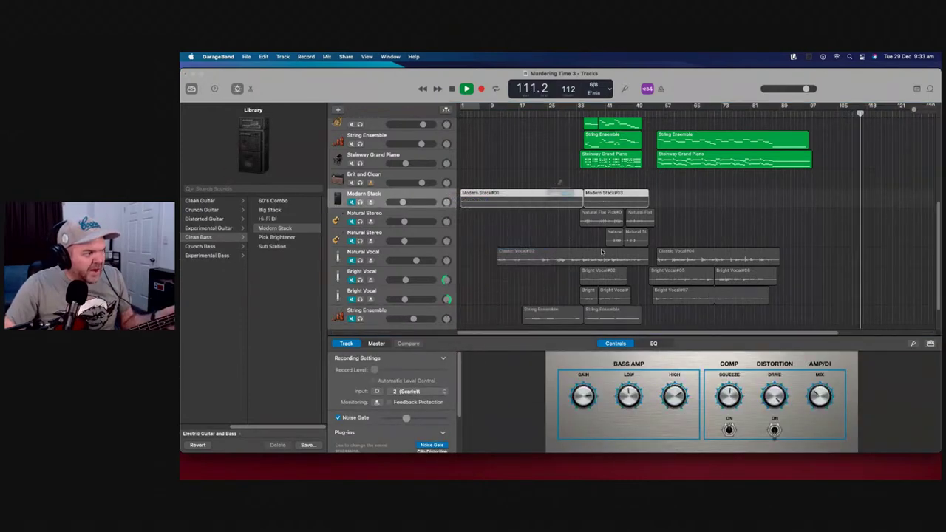
left_click(584, 216)
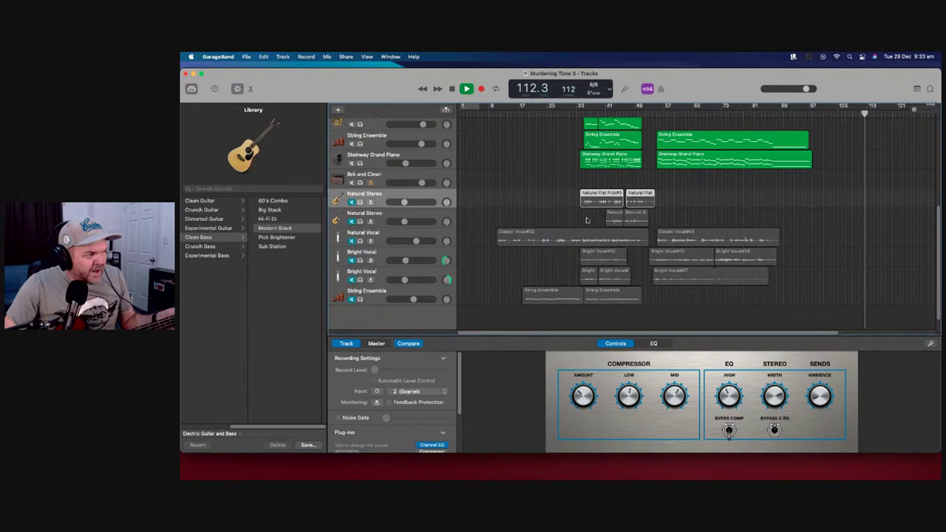
Delete both Natural Stereo tracks with their regions
right_click(457, 197)
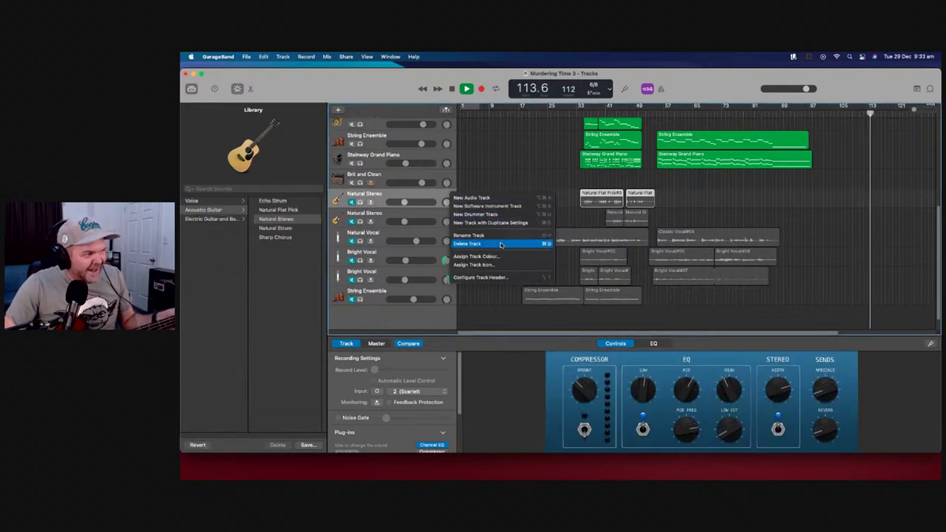
left_click(469, 243)
left_click(581, 216)
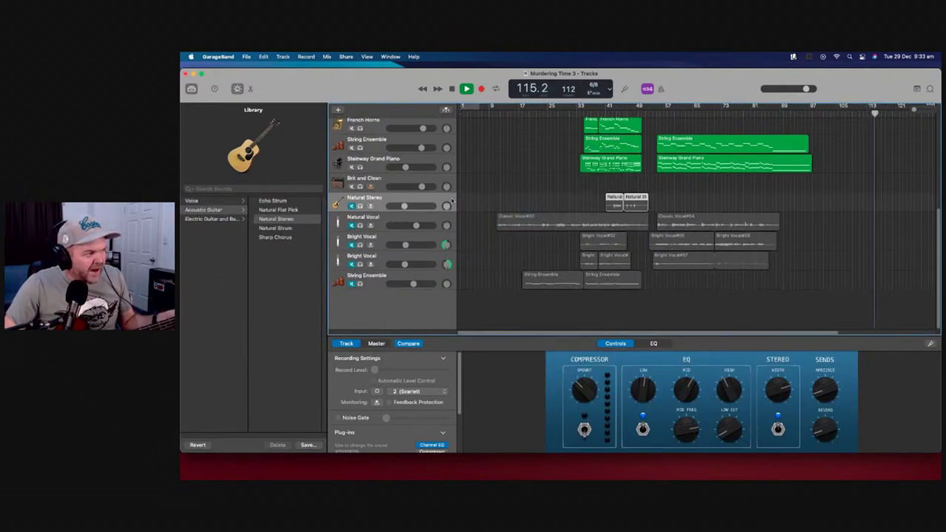
right_click(451, 199)
left_click(507, 248)
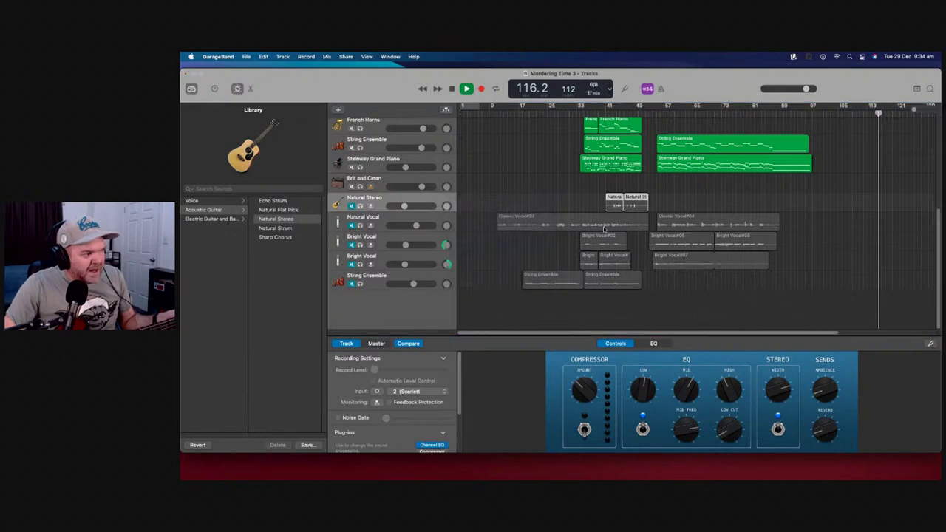
left_click(583, 215)
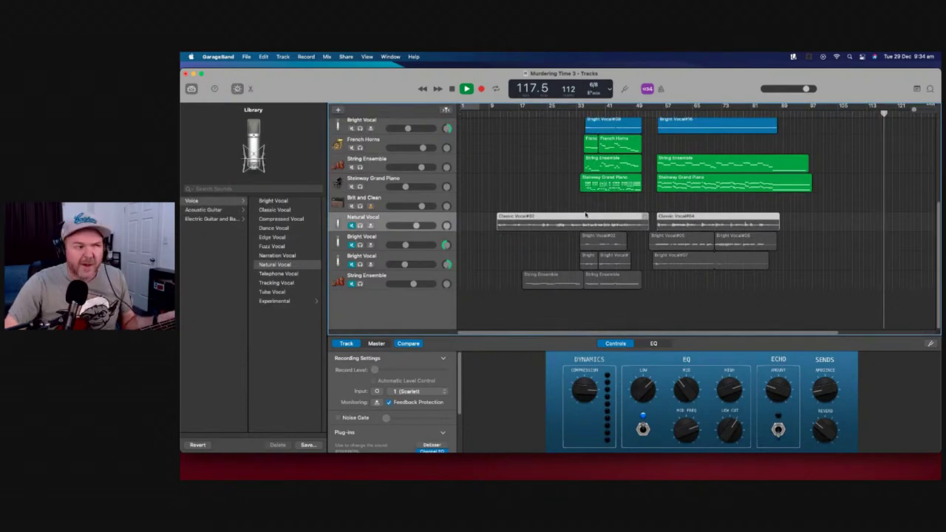
Delete the Natural Vocal track and both Bright Vocal tracks with their regions
right_click(450, 217)
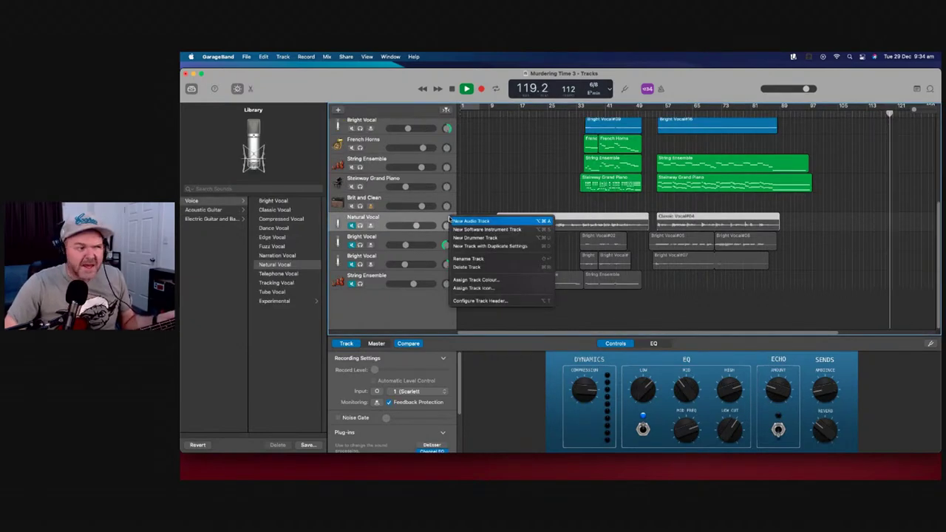
left_click(510, 267)
left_click(600, 214)
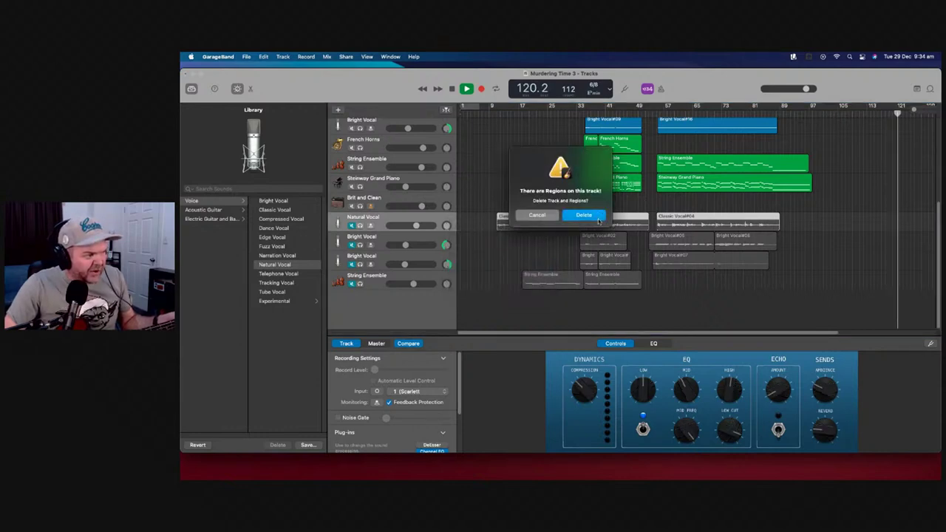
right_click(451, 239)
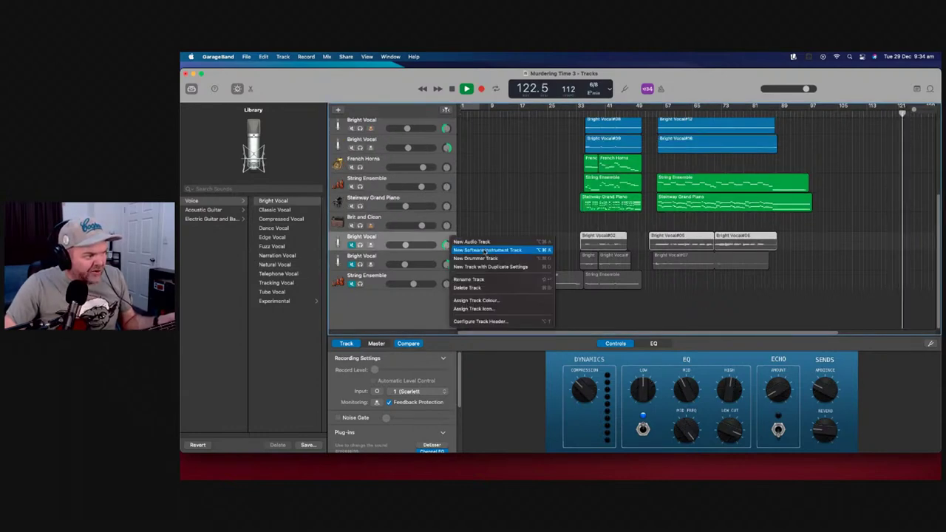
left_click(473, 288)
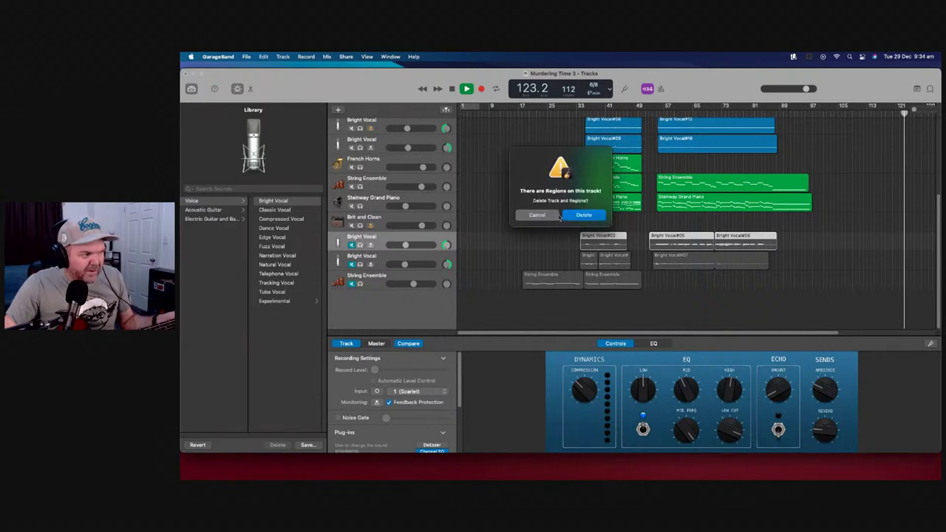
left_click(584, 216)
right_click(451, 258)
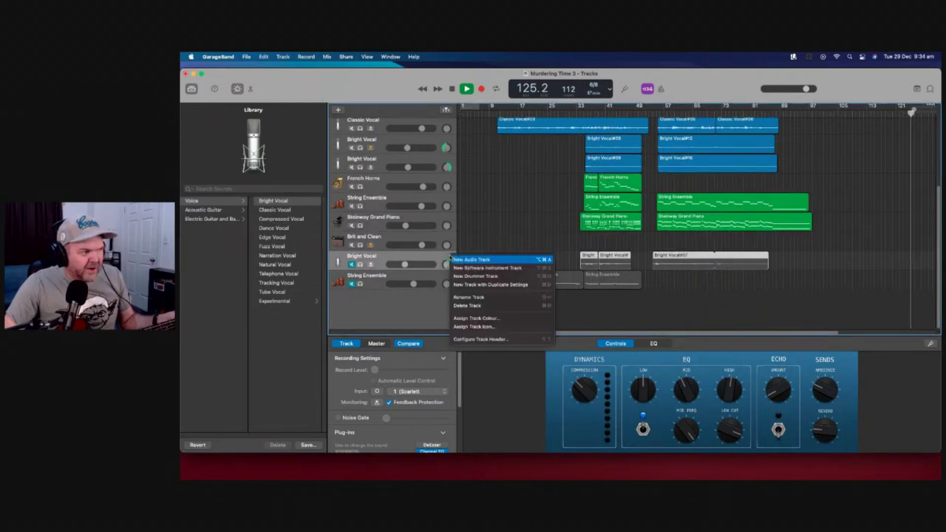
left_click(487, 305)
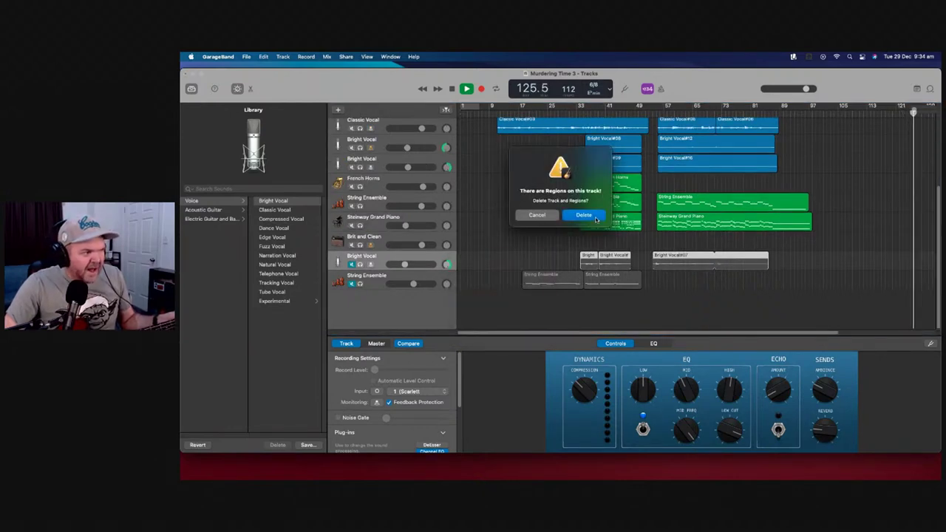
left_click(584, 215)
Delete the bottom String Ensemble track and its regions
right_click(453, 278)
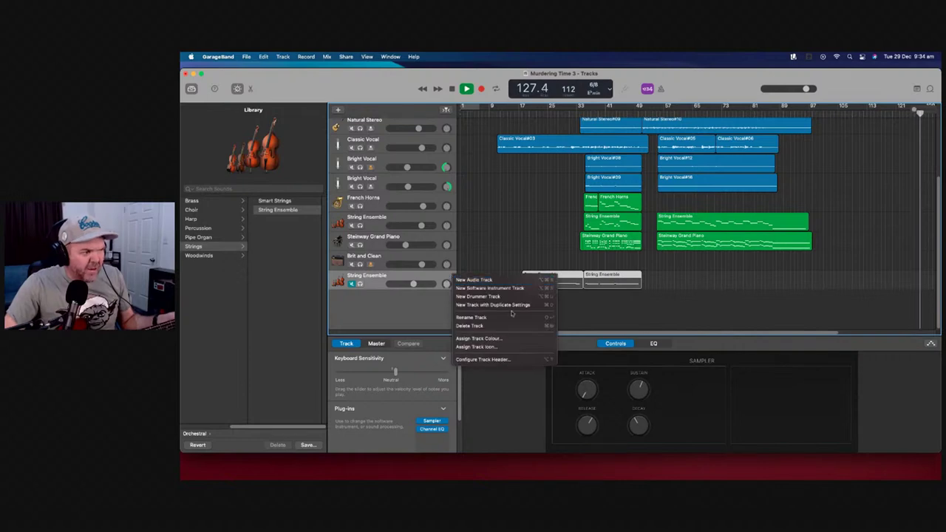
left_click(509, 326)
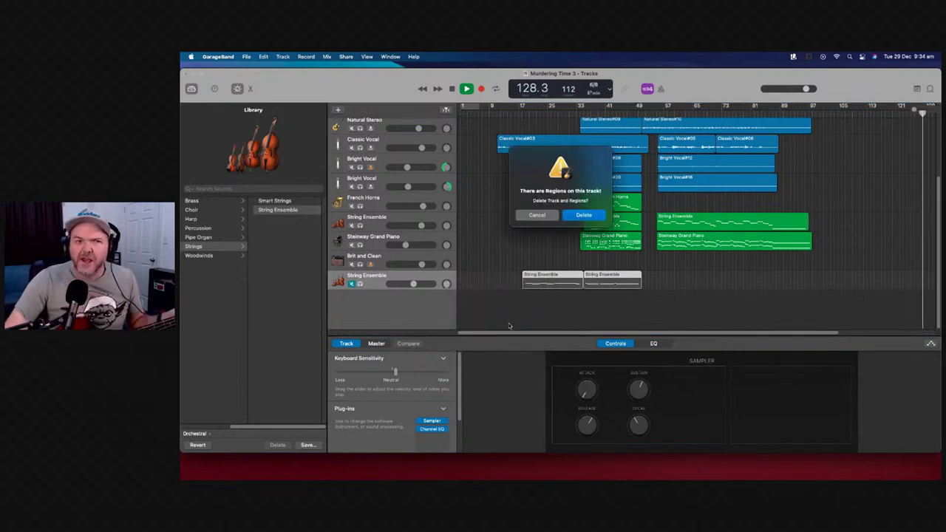
left_click(586, 214)
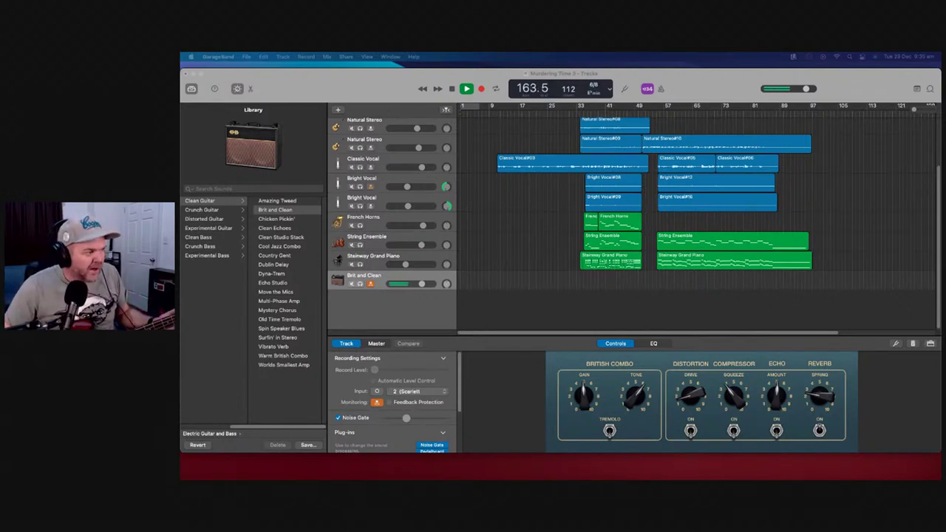
Halt the playing song with the Space bar
key("space")
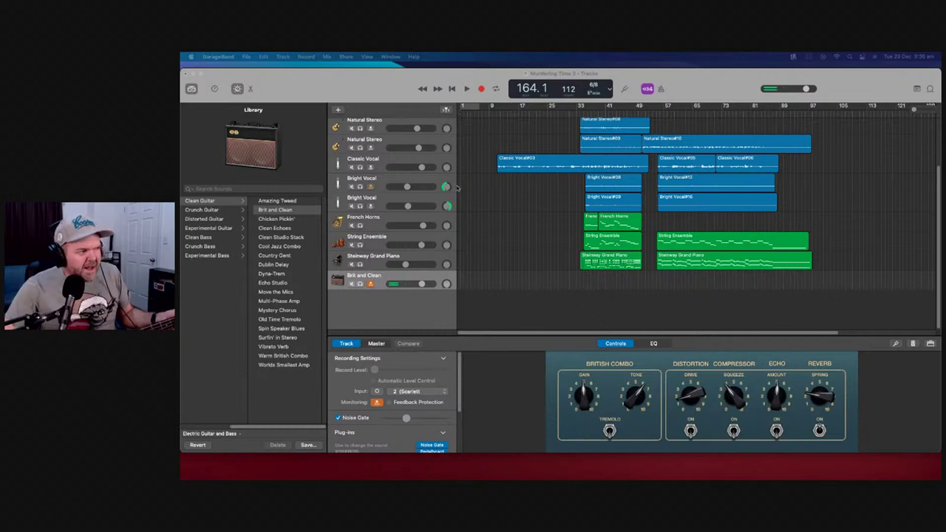
Raise Brit and Clean to +5.1 dB, switch it to Hi-Fi DI clean bass, and rewind
left_click_drag(423, 284, 446, 283)
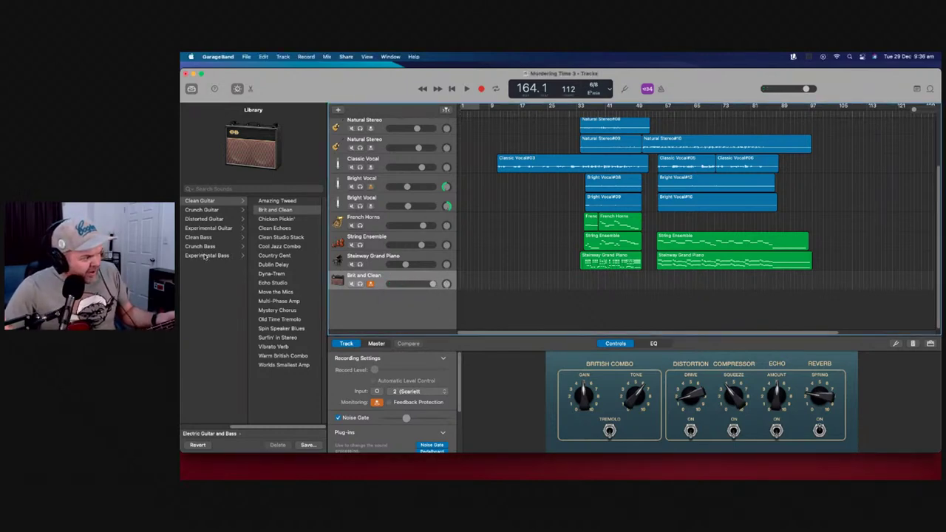
left_click(219, 238)
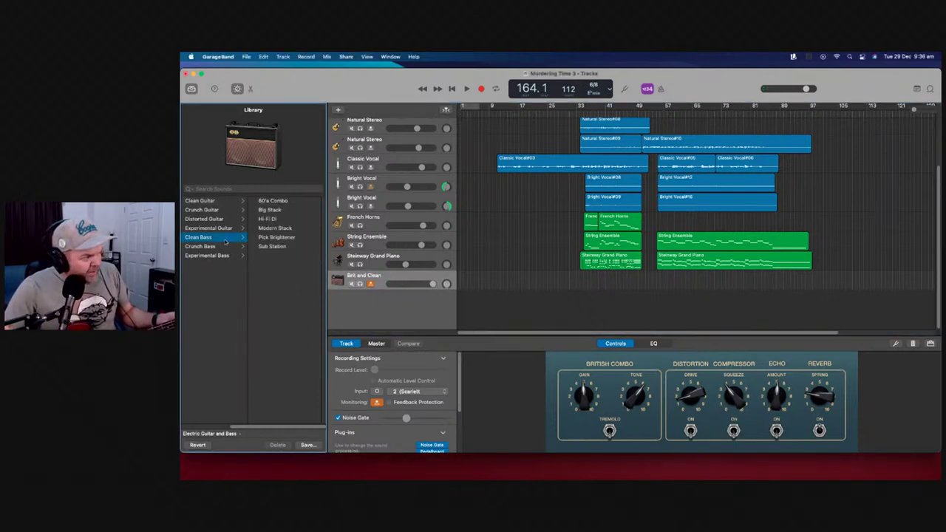
left_click(277, 220)
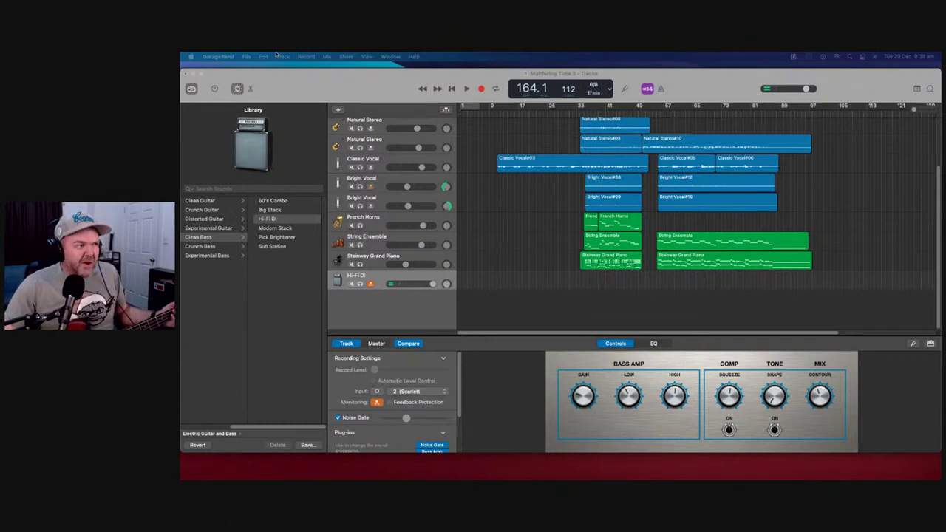
scroll(466, 137, "up", 3)
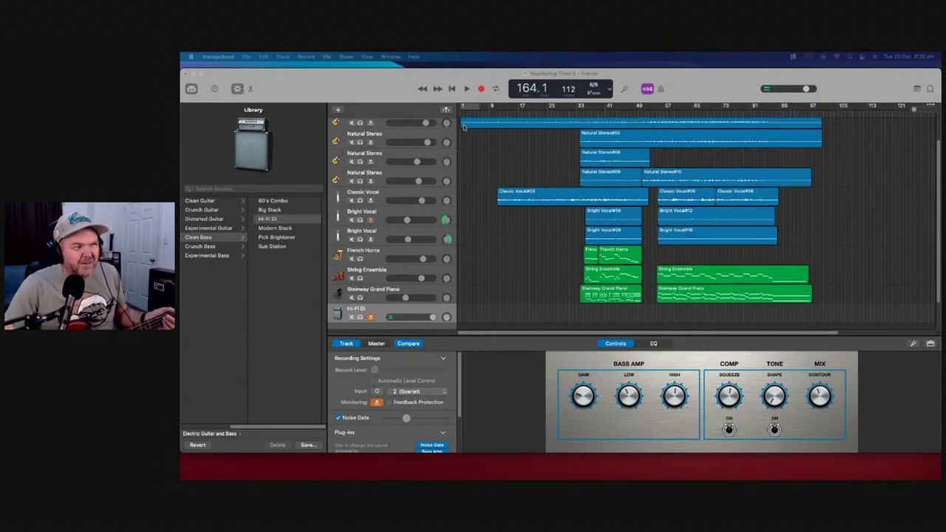
key("Return")
Unmute the SoCal drummer track and play the song, stopping near bar 14
left_click(359, 131)
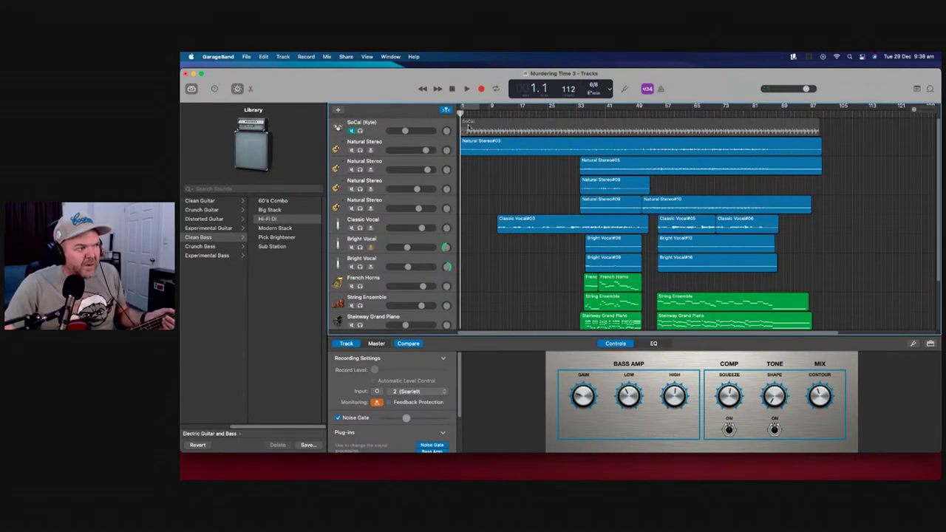
left_click(358, 131)
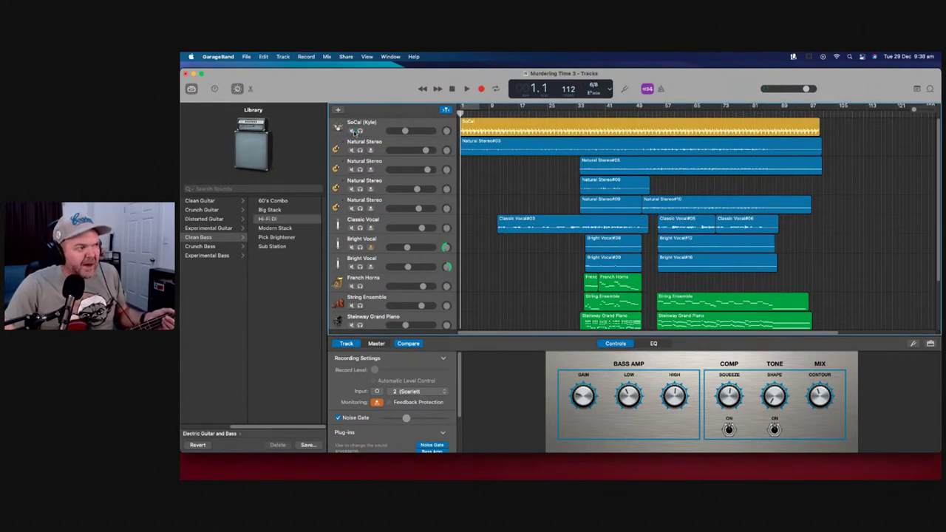
left_click(466, 89)
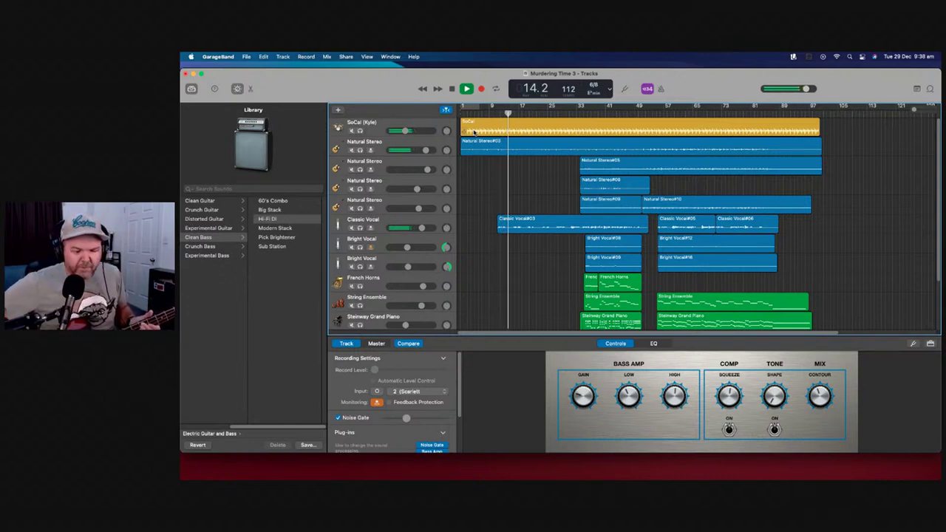
key("space")
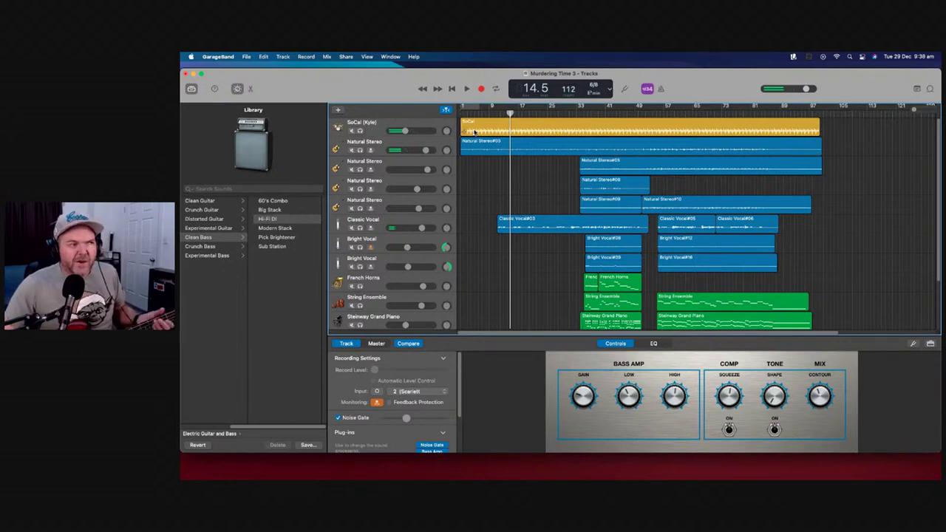
Drag the playhead back to bar 1 and scroll through the track list
left_click_drag(510, 112, 460, 112)
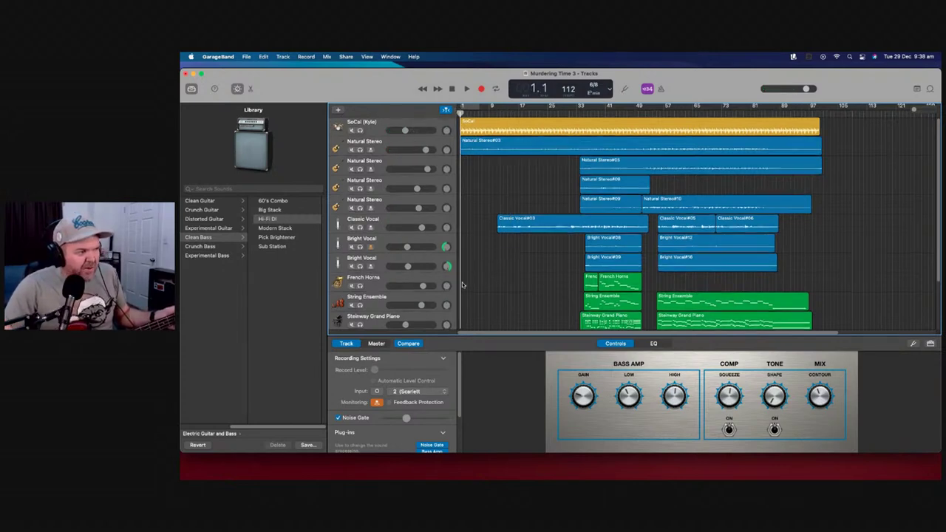
scroll(480, 280, "down", 2)
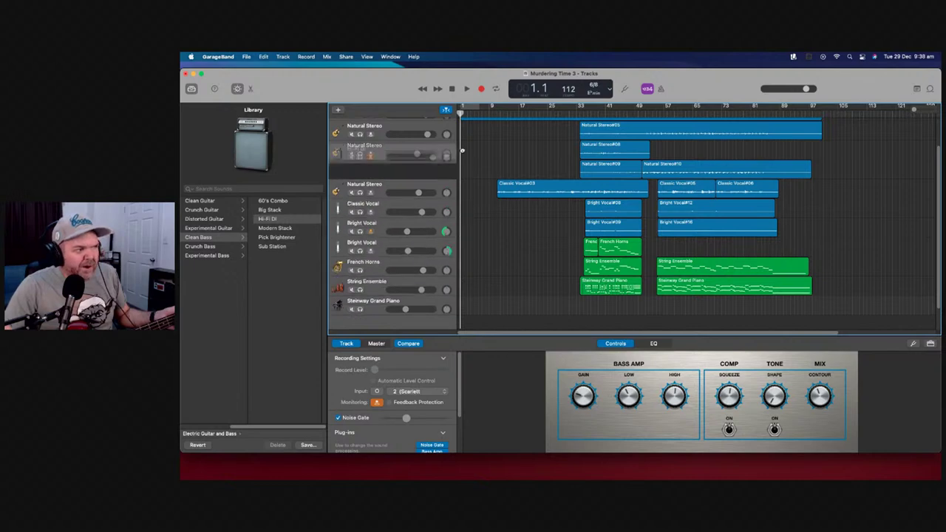
scroll(462, 150, "up", 2)
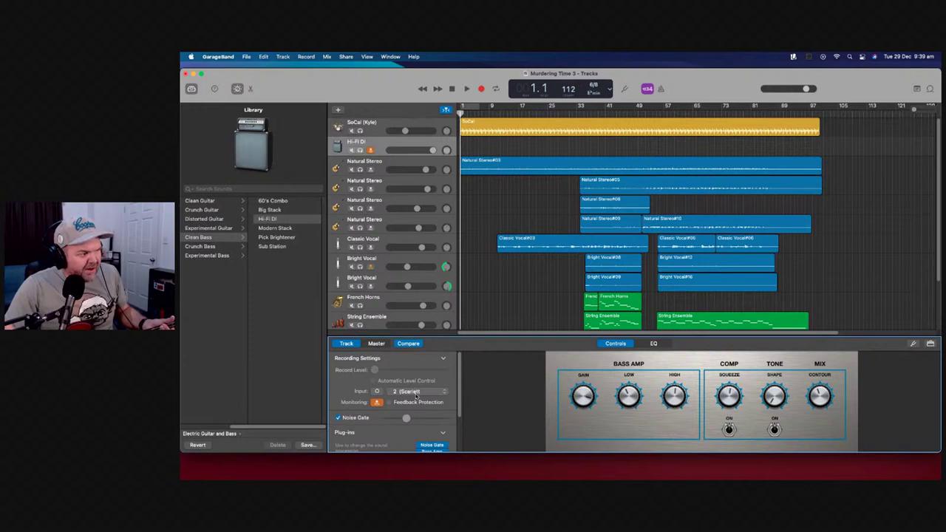
scroll(424, 430, "down", 2)
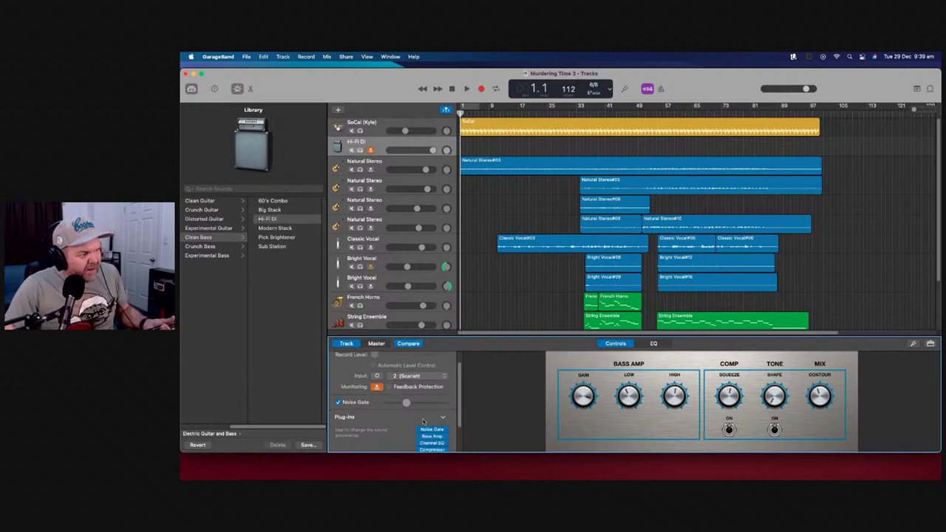
Disable Noise Gate and record a Hi-Fi DI bass take from bar 1 to about bar 15
left_click(338, 403)
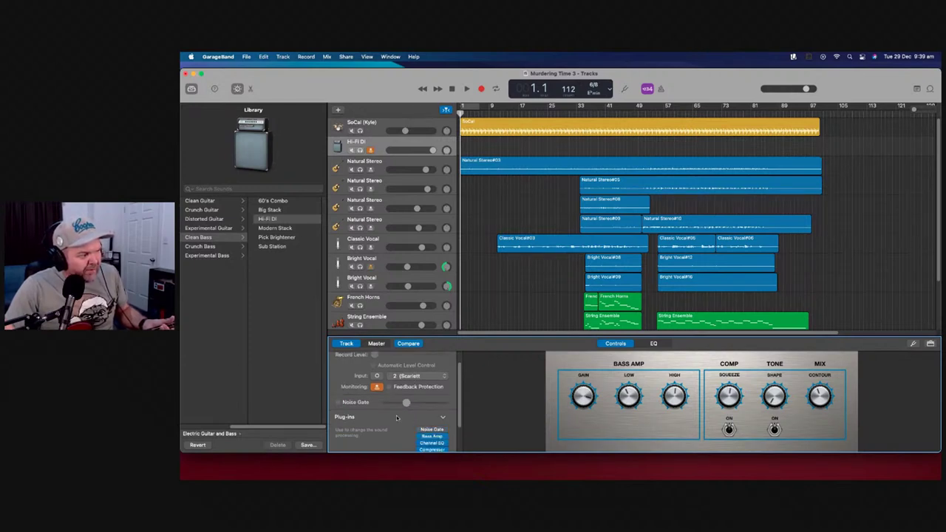
left_click(481, 88)
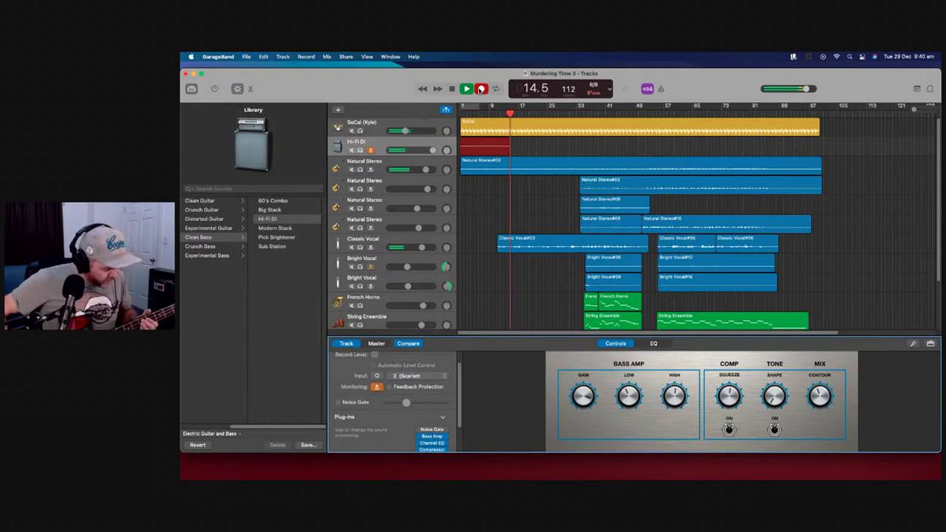
key("space")
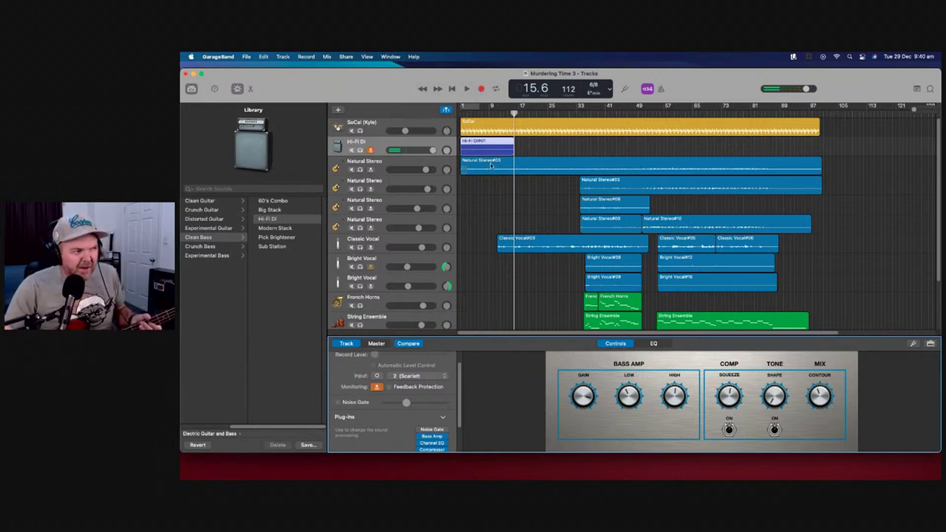
Remove the Hi-Fi DI#01 bass region and return the playhead to bar 1
key("Delete")
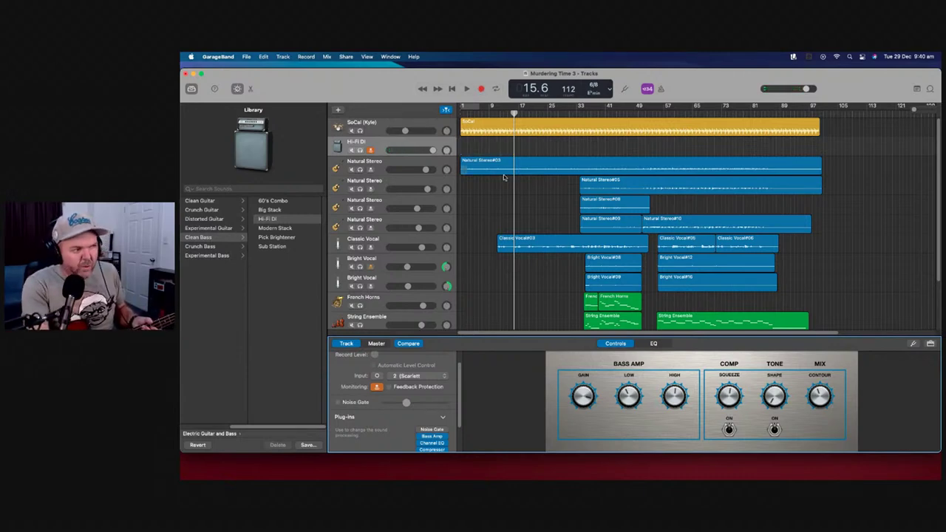
left_click(454, 89)
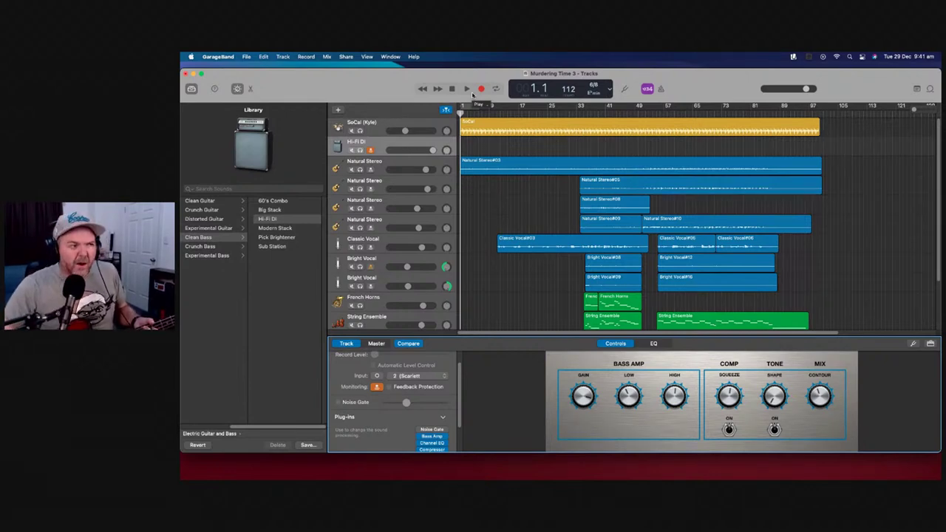
key("r")
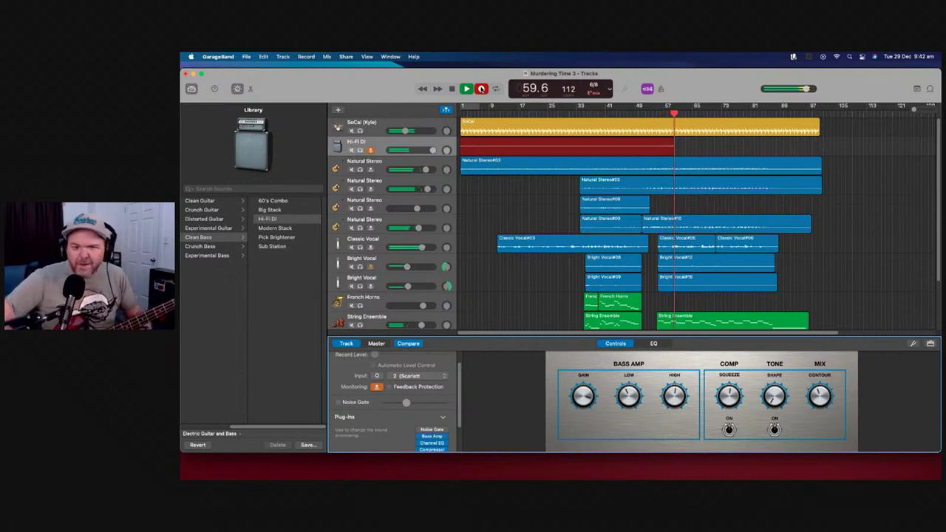
key("space")
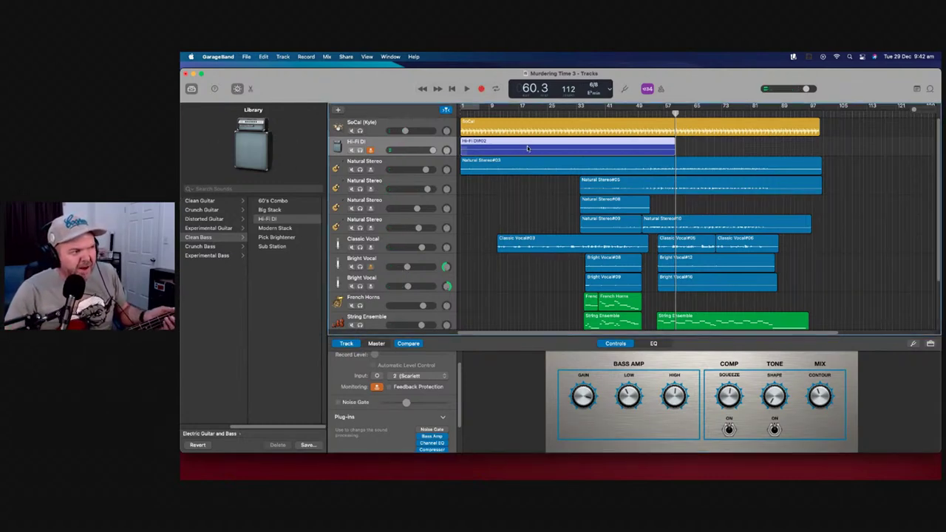
key("Delete")
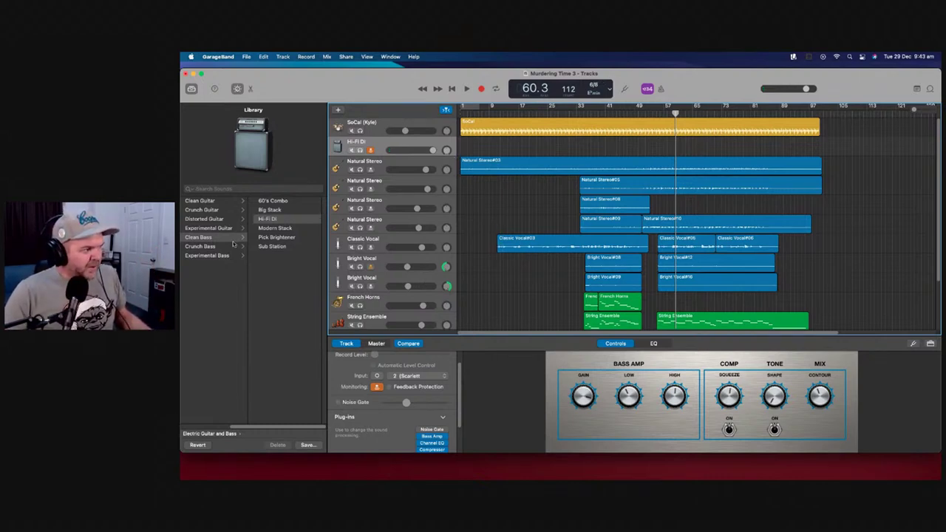
Create a Software Instrument track, which appears as Classic Electric Piano under Hi-Fi DI
left_click(338, 110)
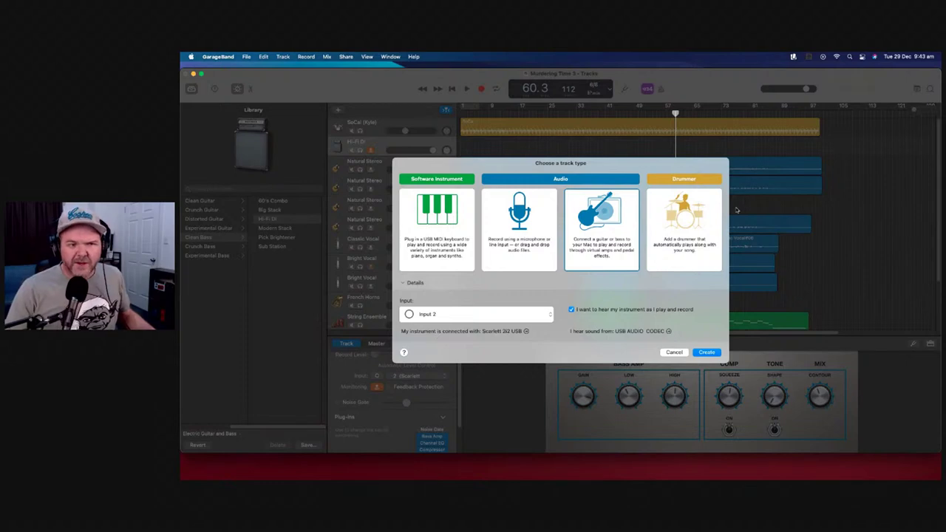
left_click(451, 231)
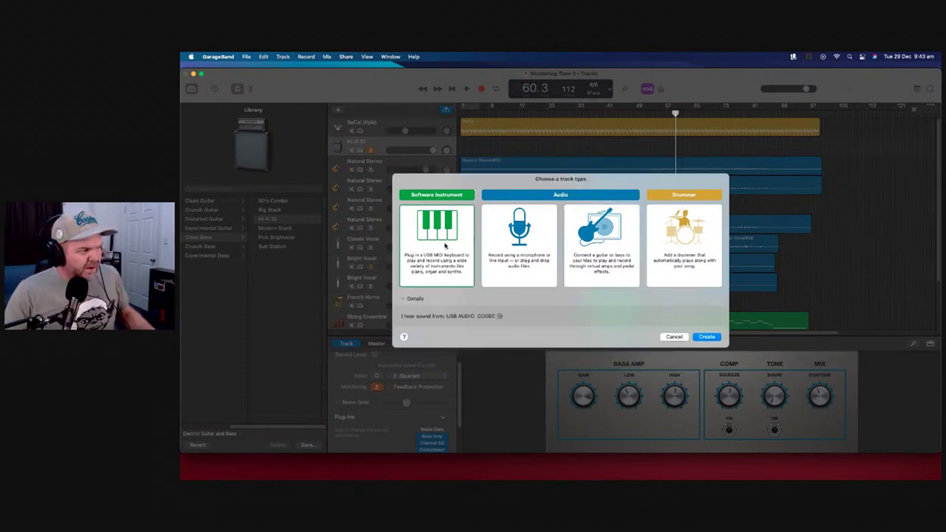
left_click(714, 340)
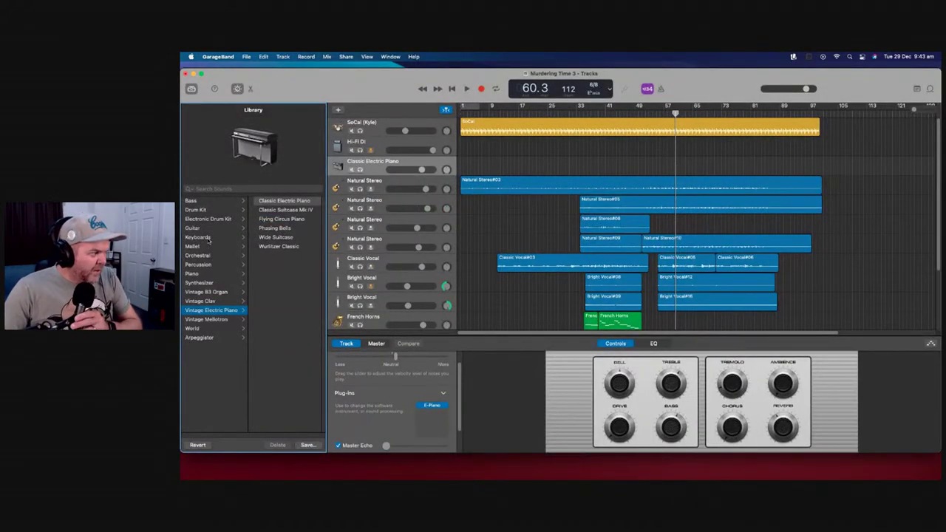
Browse Keyboards and Piano, then set the track to Orchestral > Woodwinds > Bassoon Solo
left_click(200, 238)
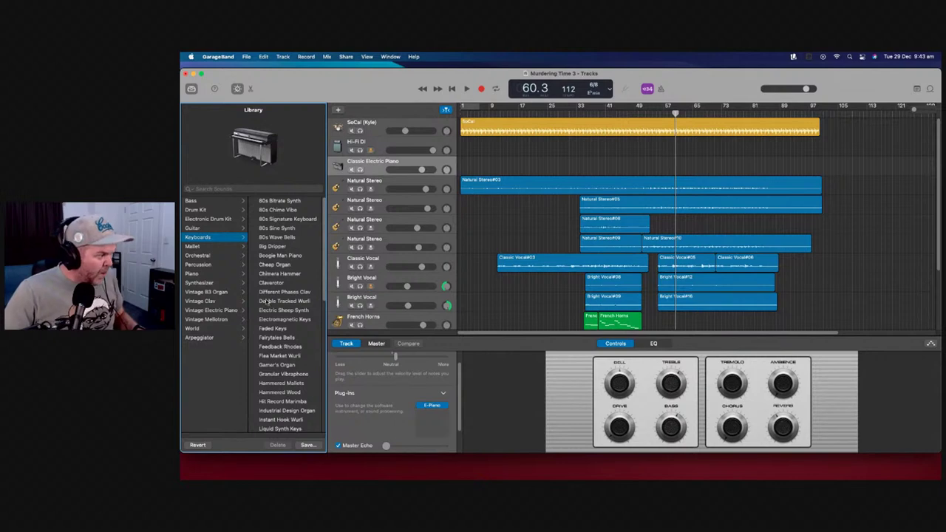
left_click(207, 274)
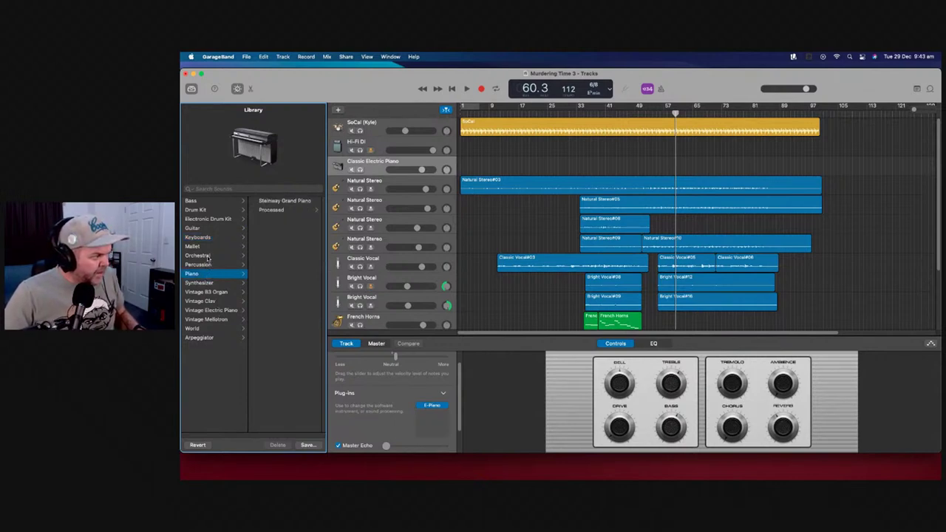
left_click(207, 256)
left_click(281, 256)
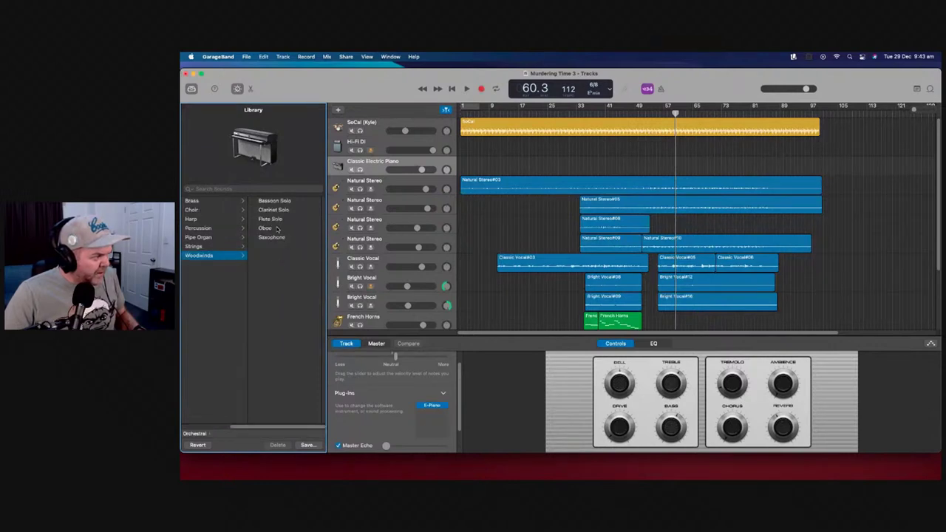
left_click(282, 201)
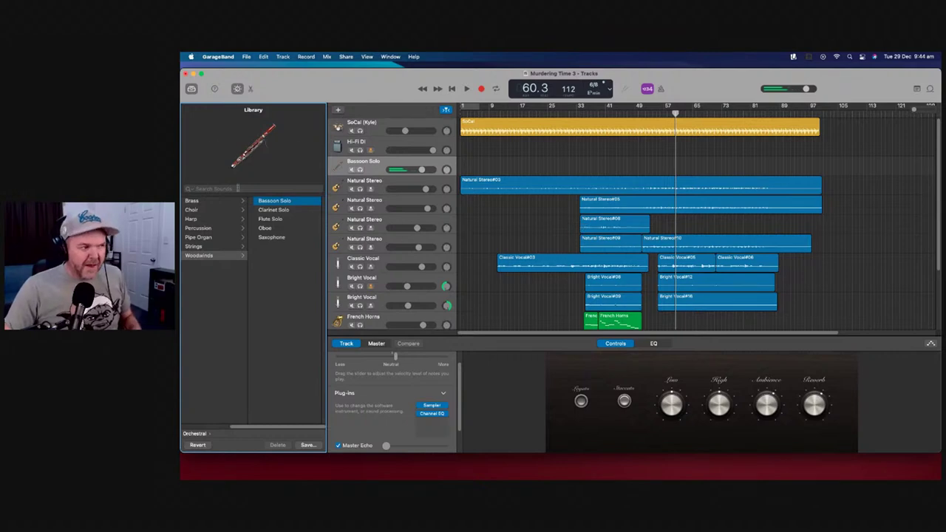
Return the playhead to bar 1 and start recording on the Bassoon Solo track
left_click(453, 89)
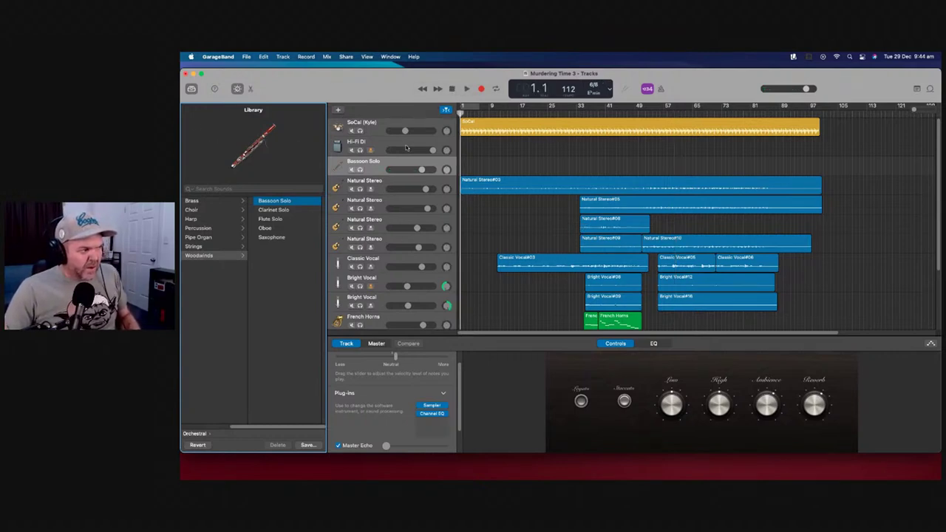
left_click(374, 150)
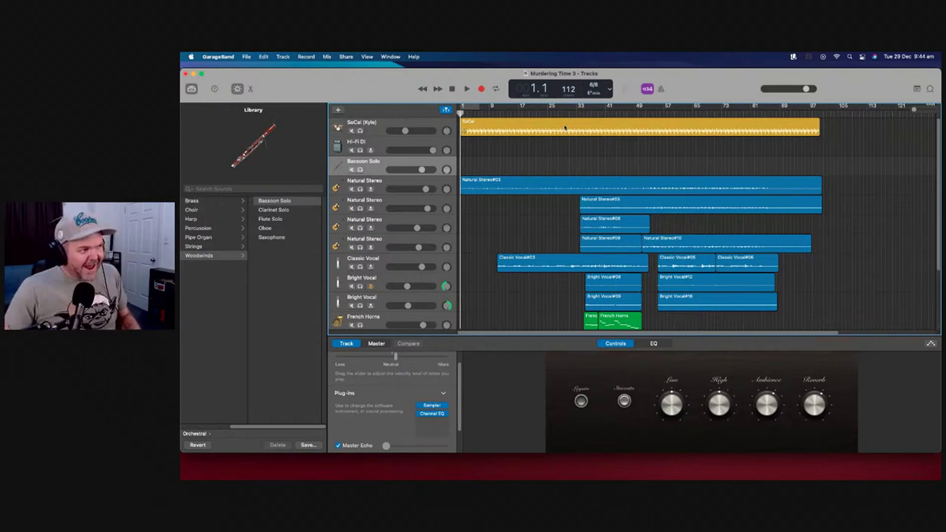
left_click(482, 89)
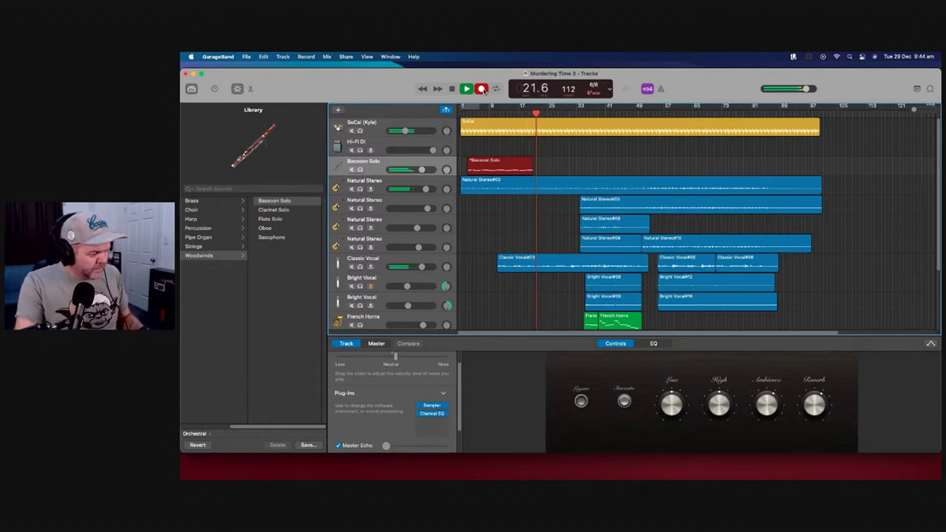
key("space")
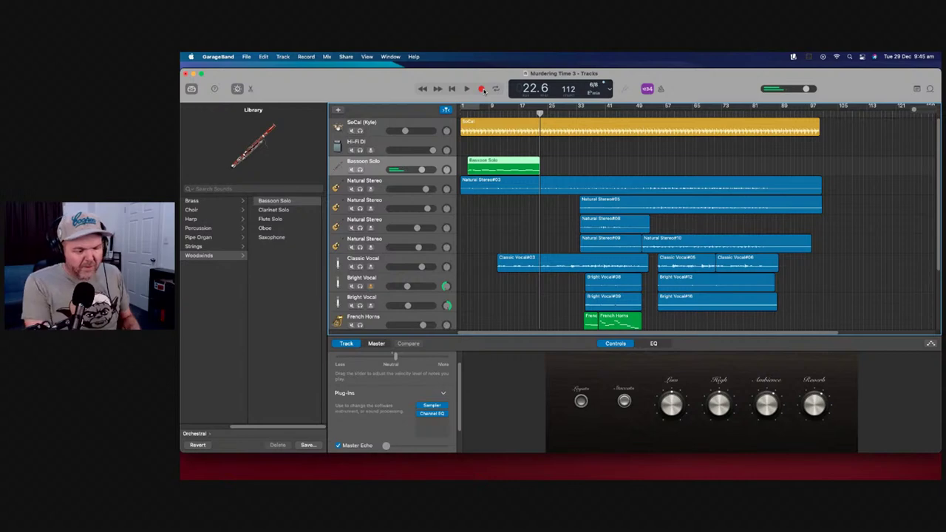
key("Delete")
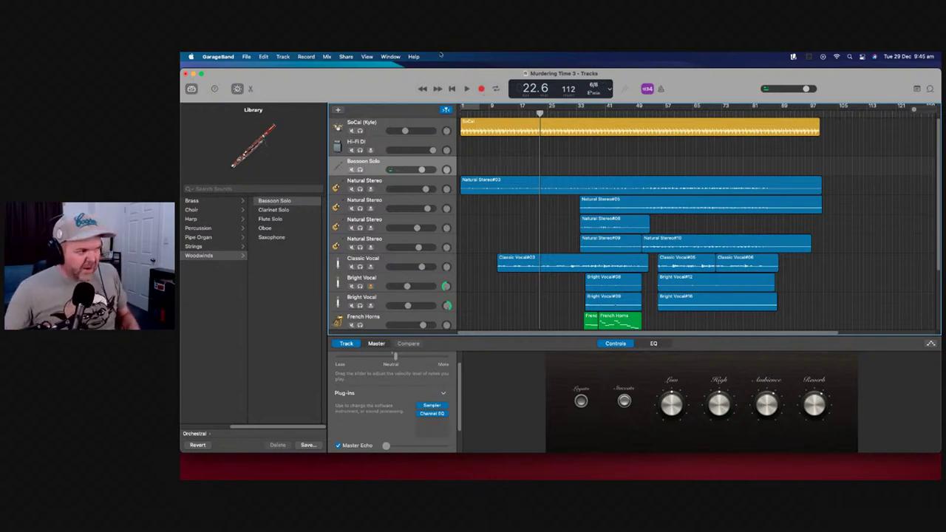
Record a bassoon take from bar 1 to about bar 28, then place the playhead at bar 26
left_click(465, 110)
key("c")
key("Return")
key("r")
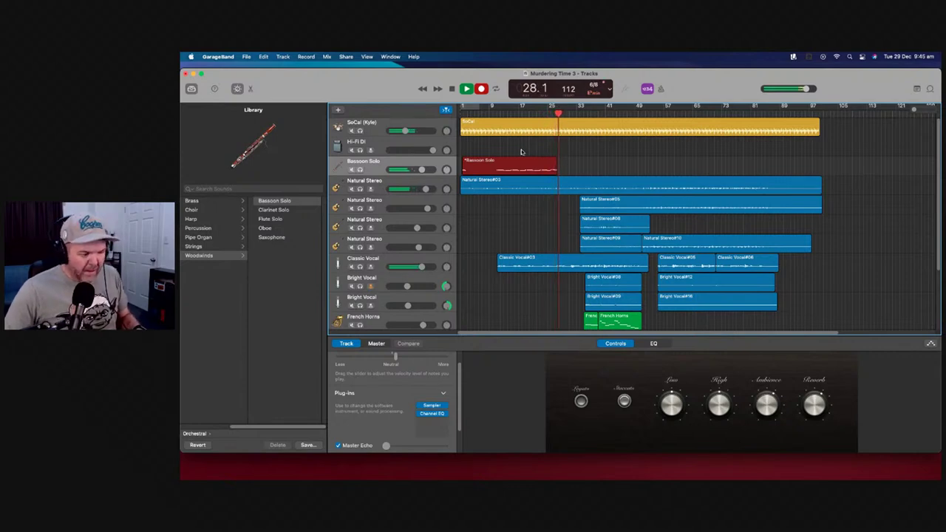
key("space")
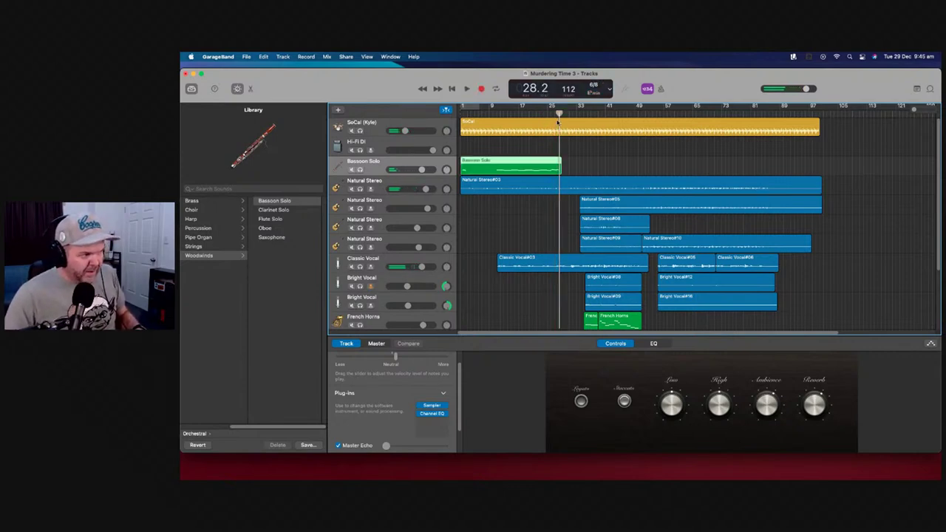
left_click(552, 113)
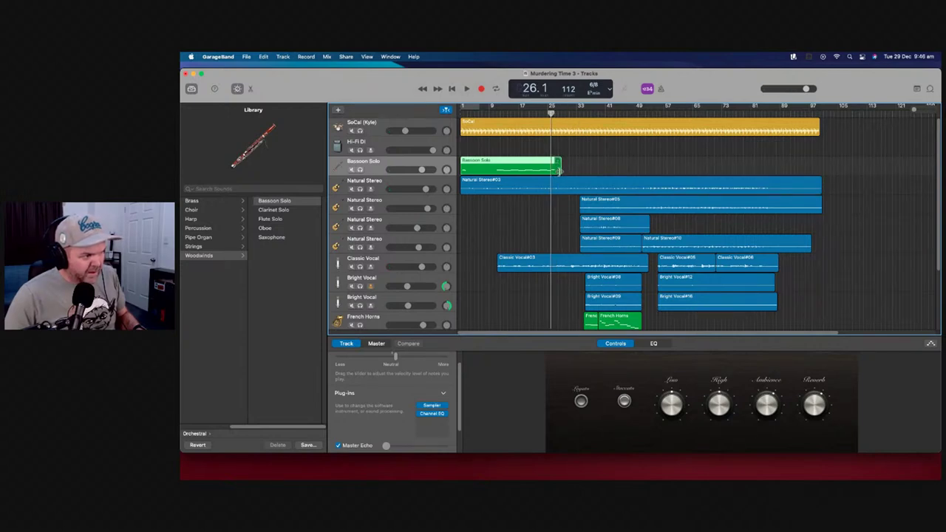
Trim the first bassoon region to end at bar 27 and start recording the next phrase
left_click_drag(562, 167, 552, 167)
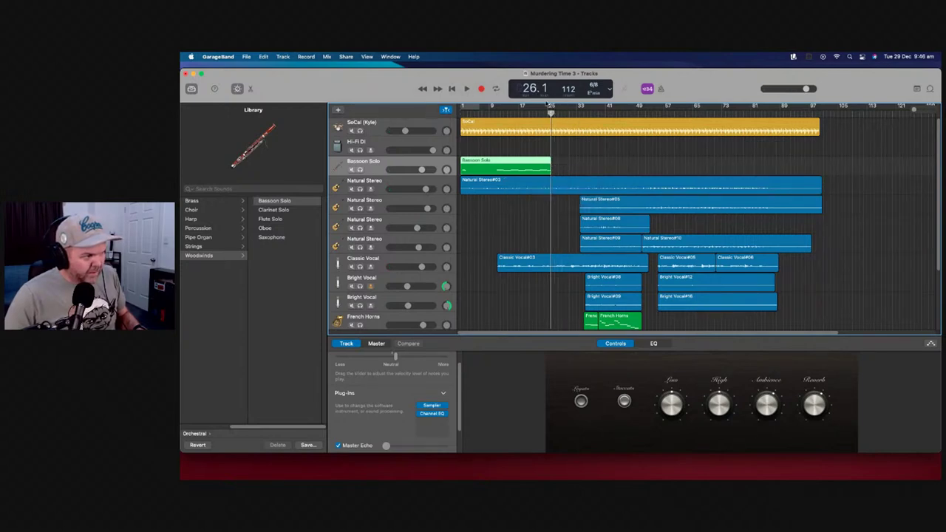
left_click(466, 89)
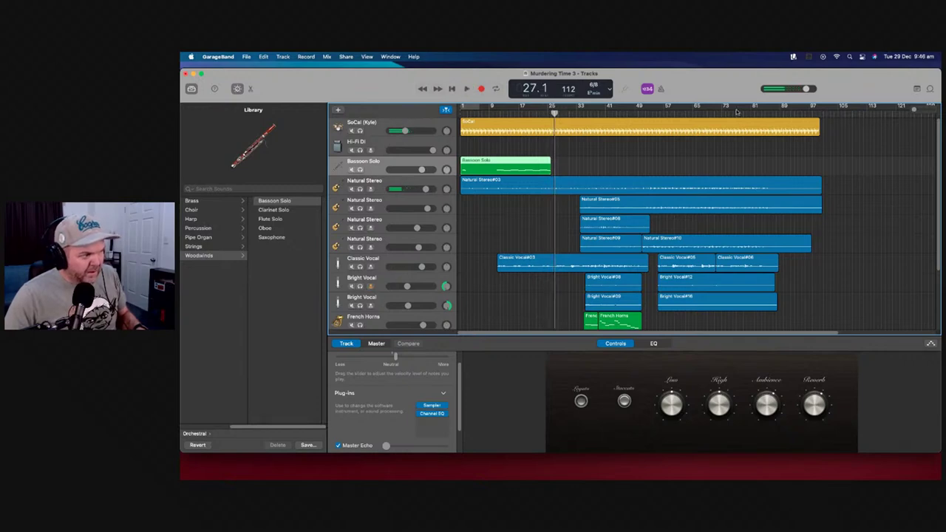
left_click(919, 112)
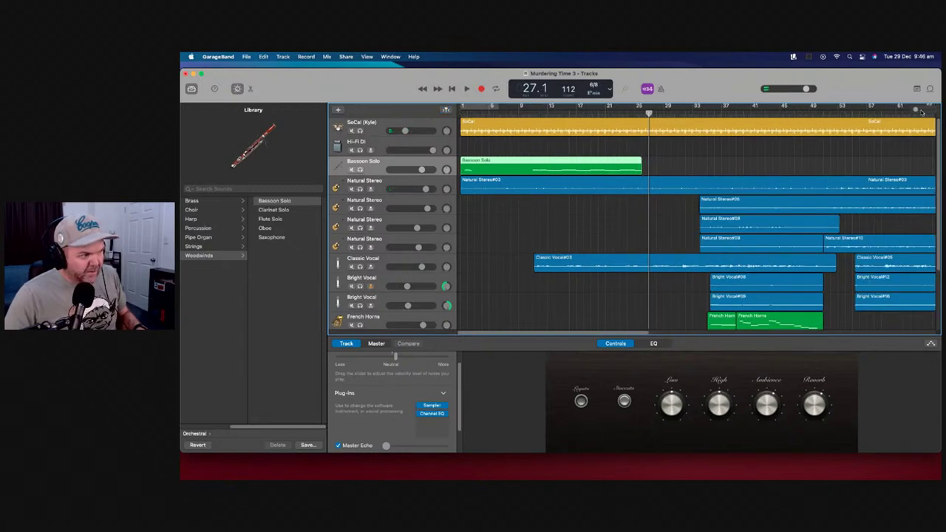
left_click_drag(916, 111, 921, 111)
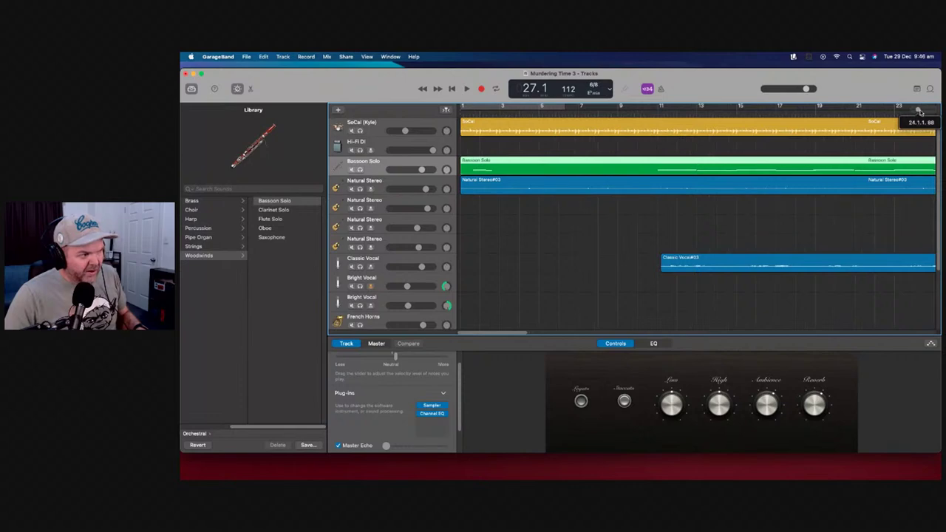
scroll(645, 253, "right", 10)
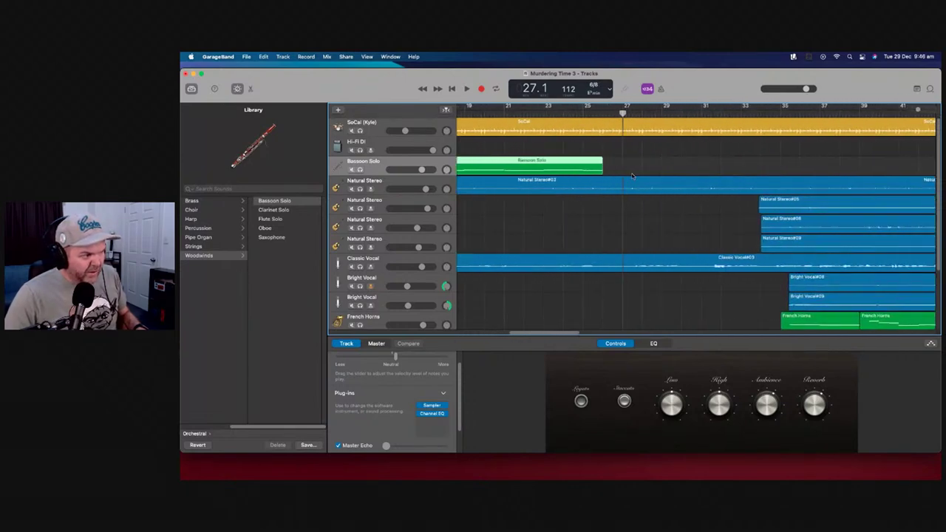
left_click_drag(602, 170, 623, 170)
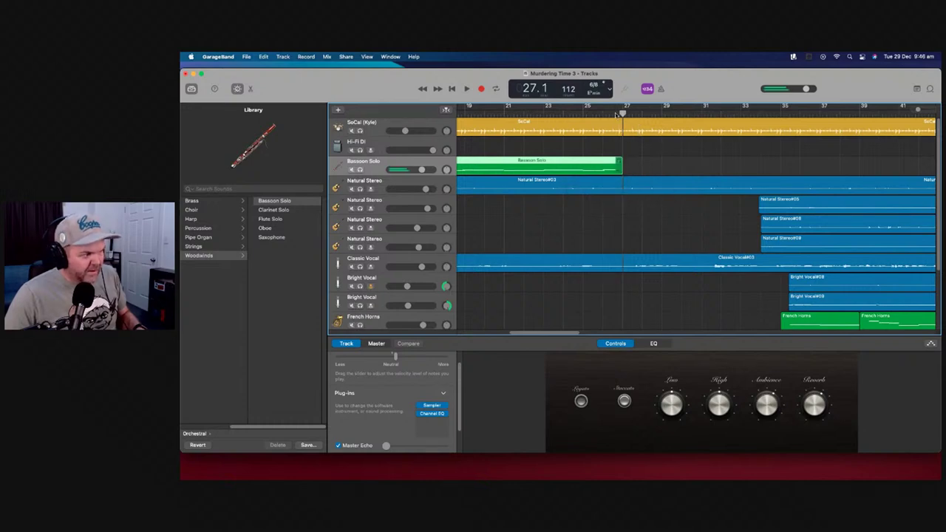
left_click(481, 89)
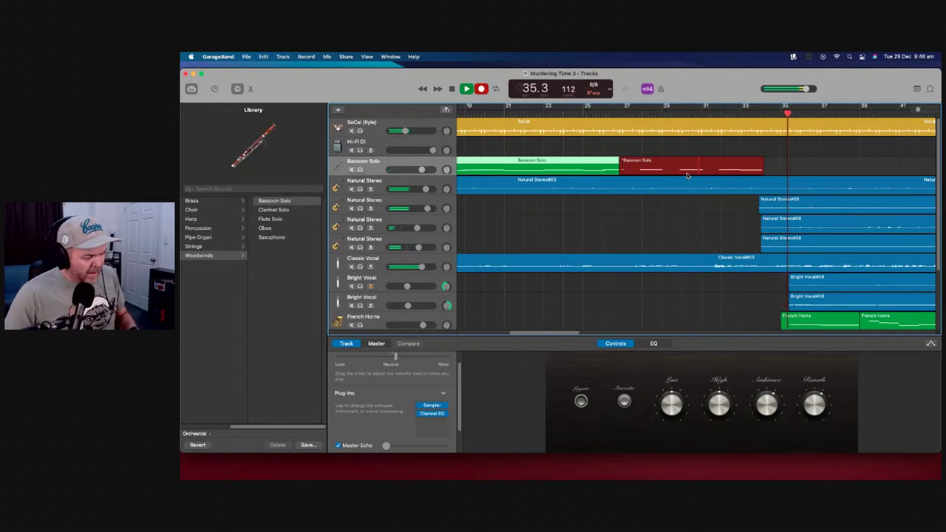
Stop the second bassoon take, trim its end, and move the playhead to bar 33
key("space")
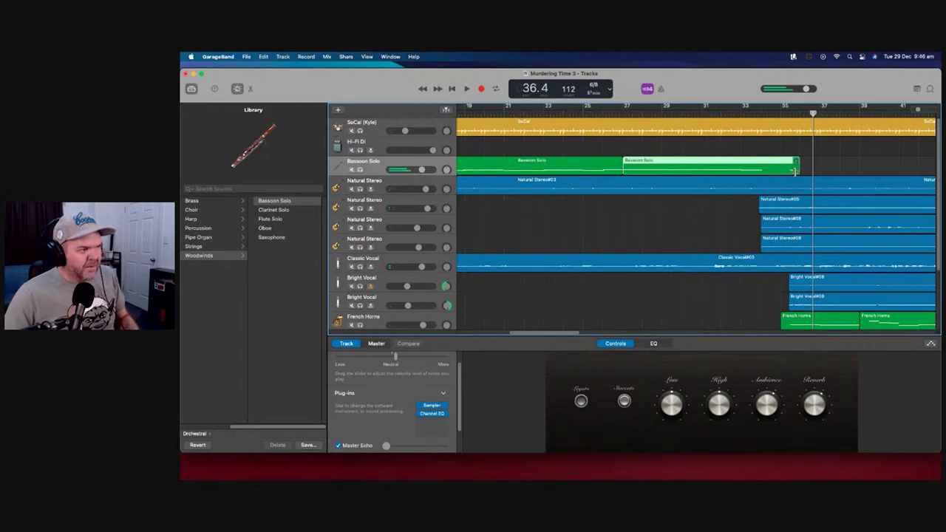
left_click_drag(793, 169, 760, 172)
left_click(740, 111)
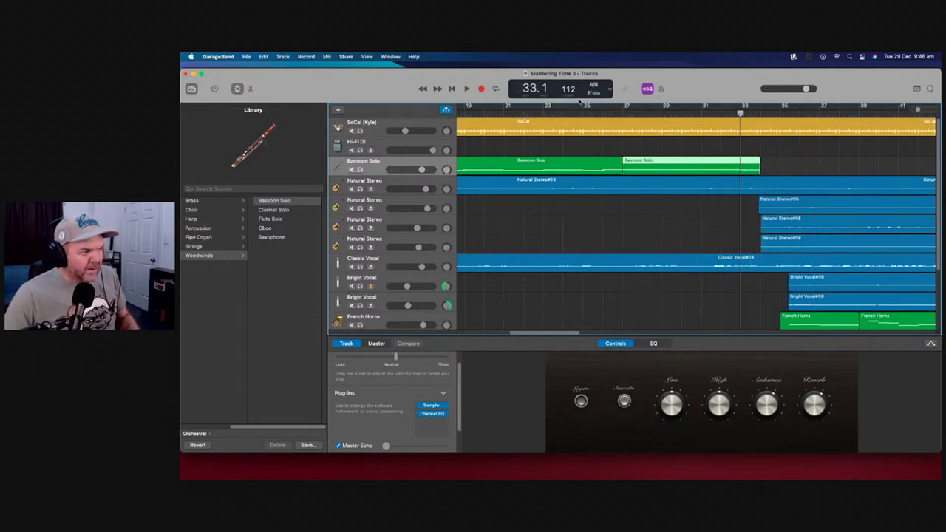
Record another bassoon take at bars 35–38, delete it, and return to bar 35
left_click(481, 88)
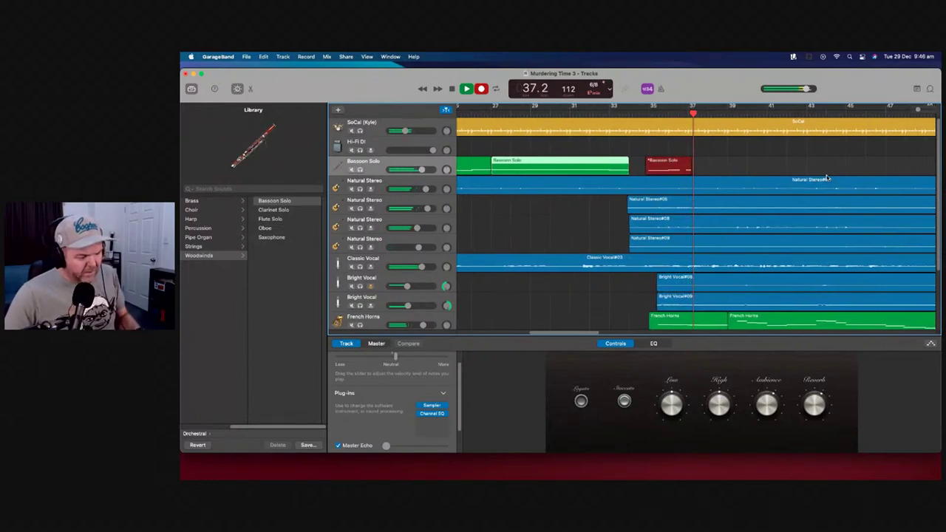
key("space")
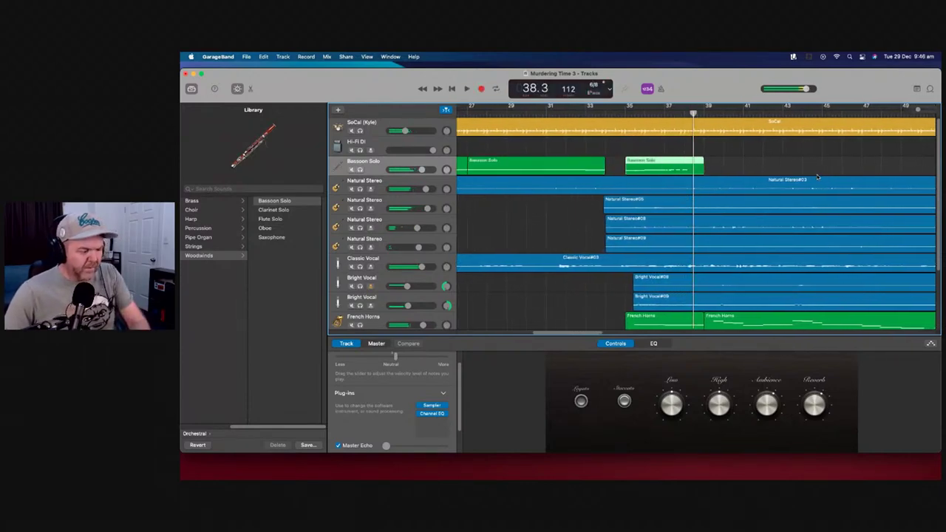
key("Delete")
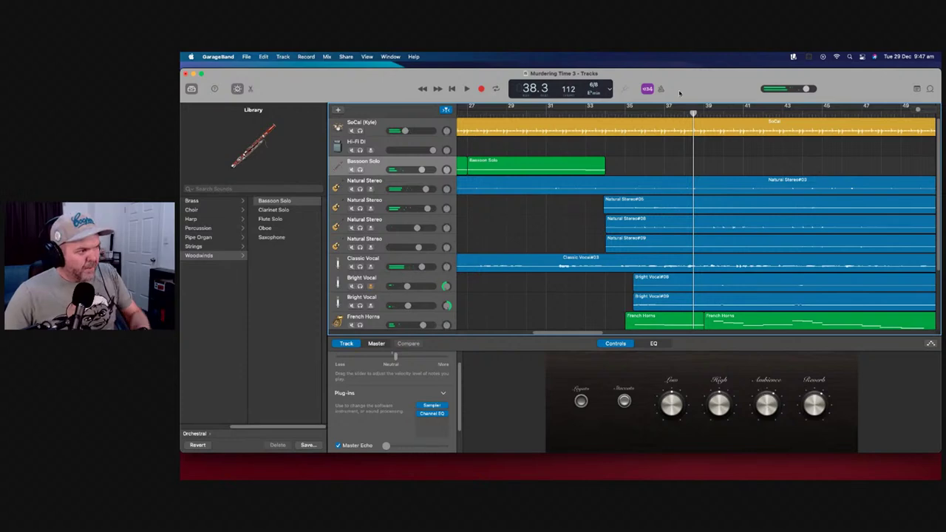
key("comma")
key("comma")
key("comma")
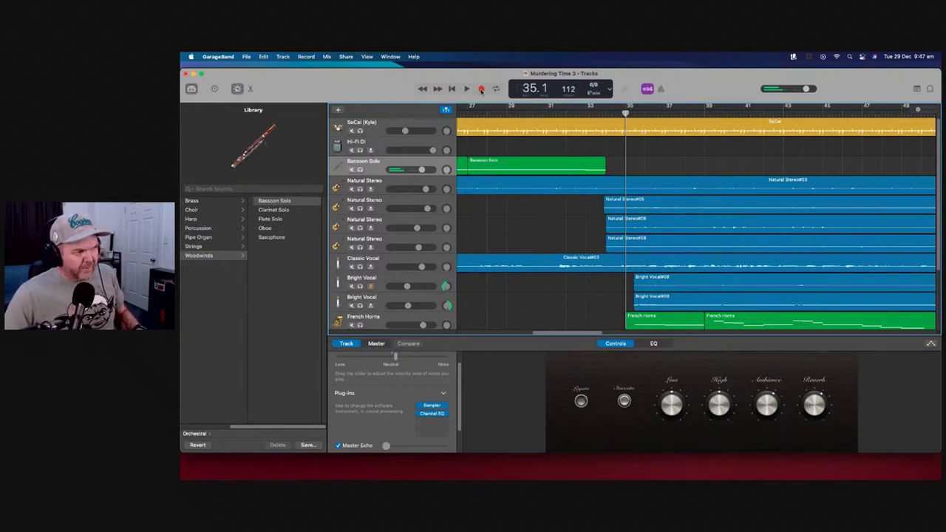
Record a bassoon take at bar 35, delete it, and restart recording from bar 35
left_click(480, 89)
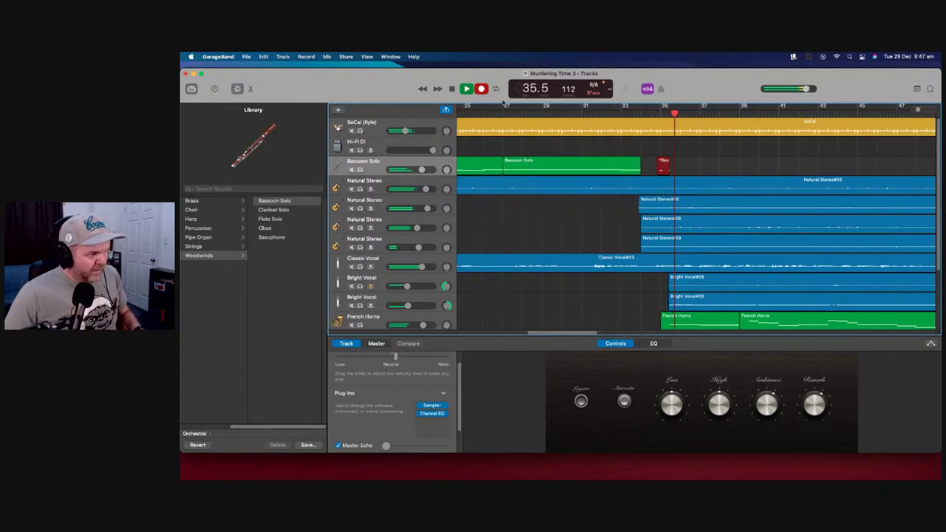
left_click(465, 88)
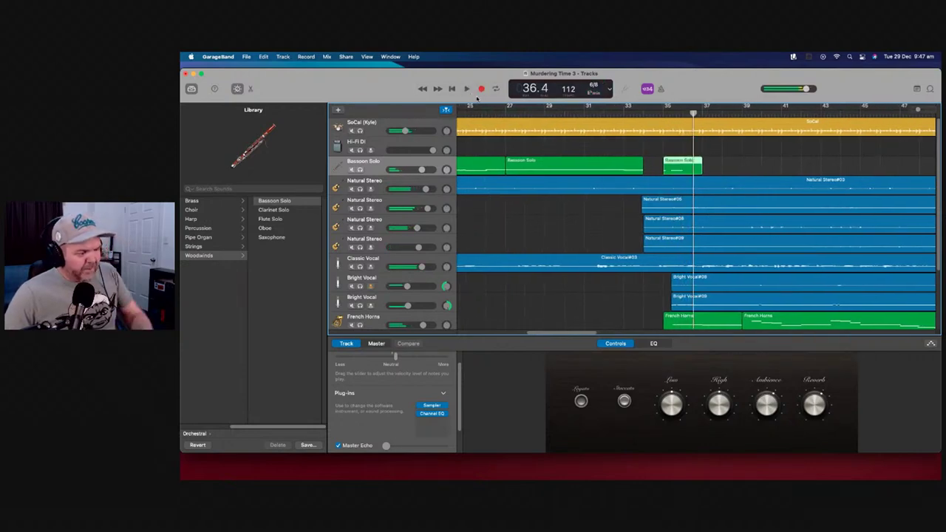
key("Delete")
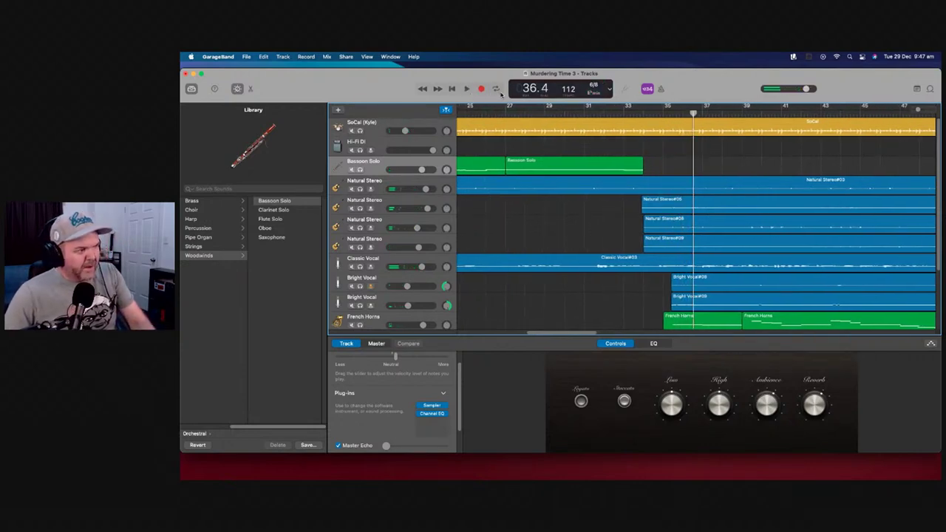
key("comma")
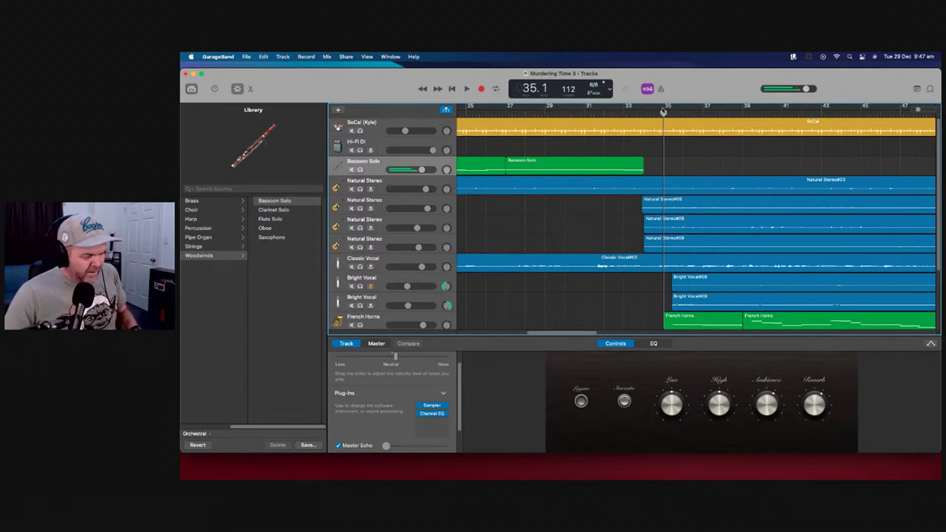
left_click(480, 89)
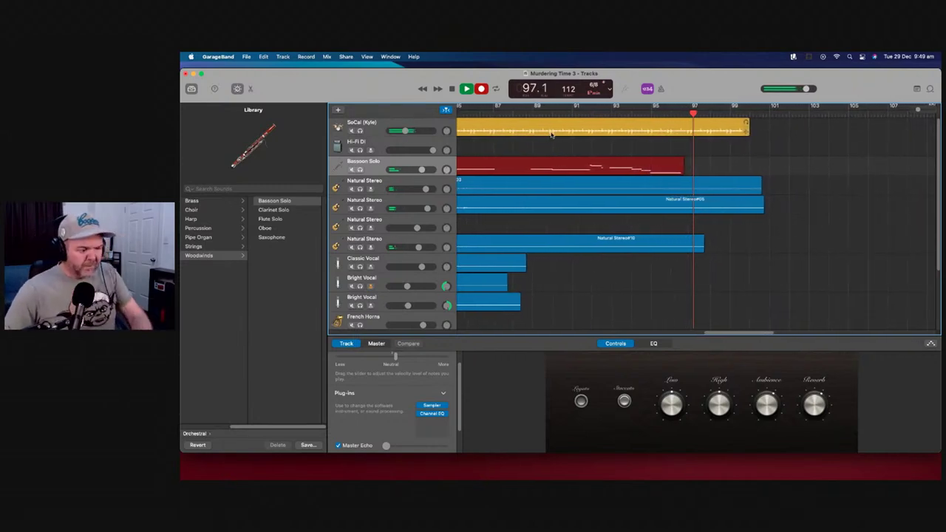
Stop the bassoon recording near bar 97 and jump back to bar 1
key("space")
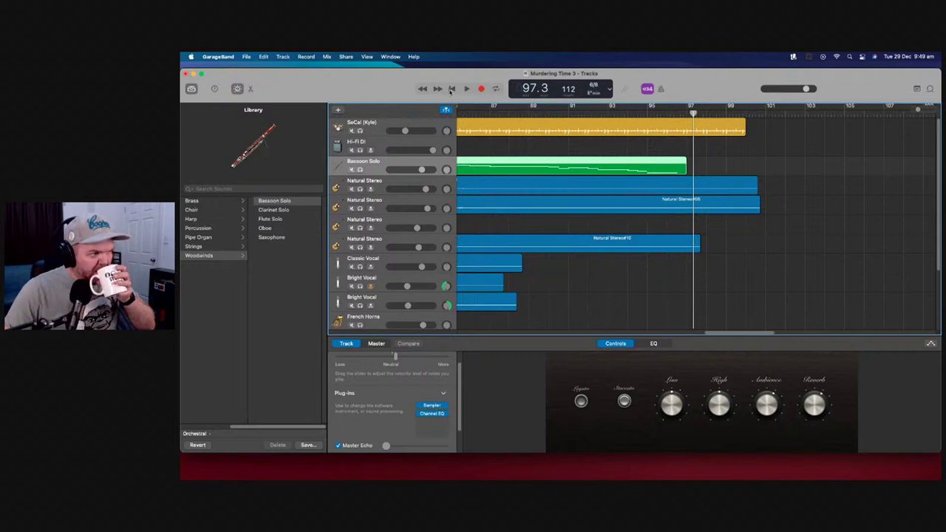
left_click(452, 89)
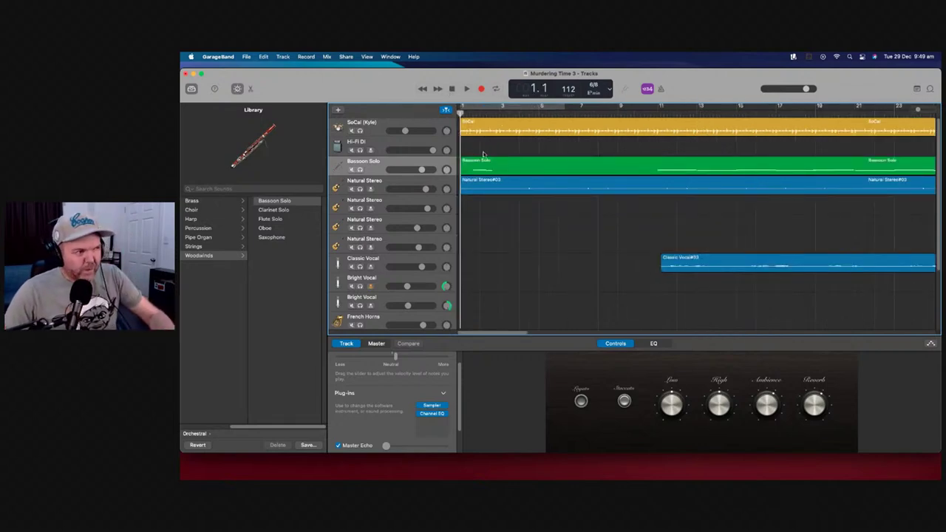
Trim the Bassoon Solo region so it starts near bar 11
left_click_drag(464, 167, 642, 172)
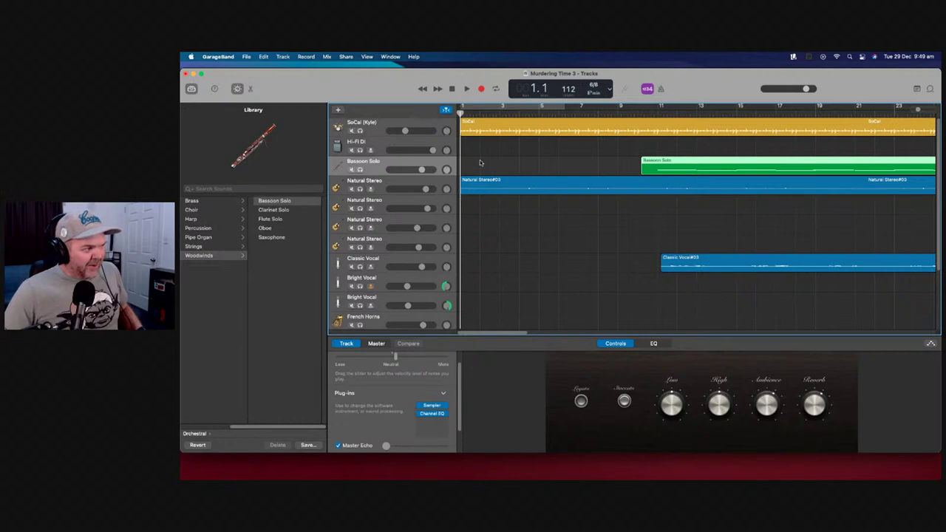
scroll(480, 166, "down", 3)
scroll(480, 168, "up", 3)
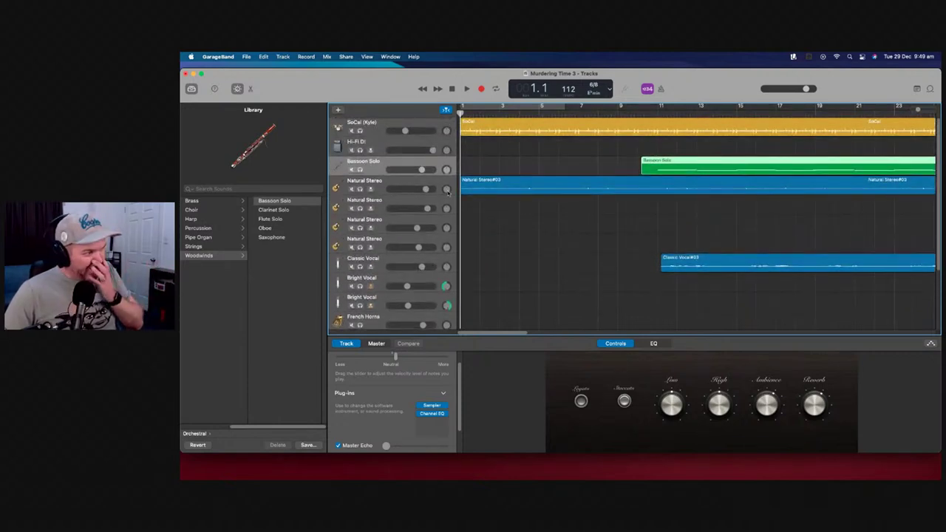
Move the Bassoon Solo track directly under SoCal (Kyle), above Hi-Fi DI
left_click_drag(449, 164, 466, 152)
scroll(470, 165, "down", 1)
scroll(470, 165, "down", 1)
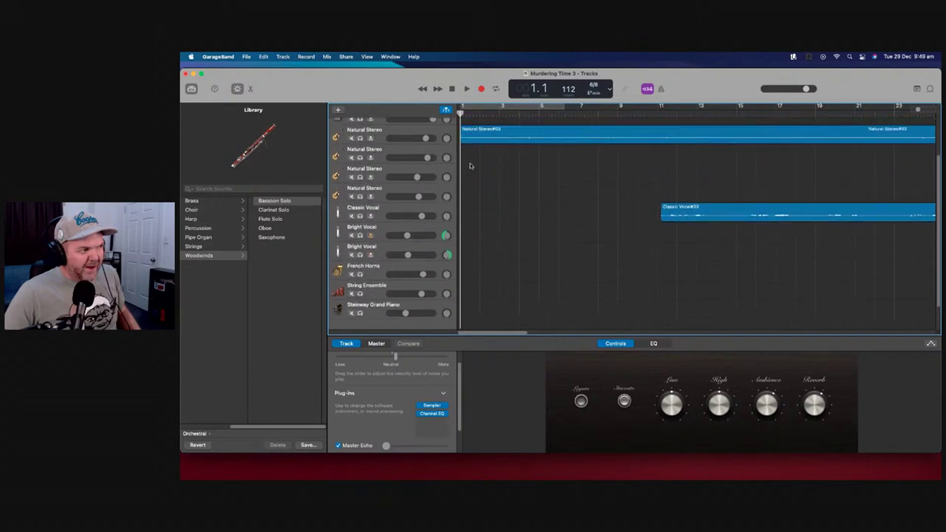
scroll(473, 167, "up", 2)
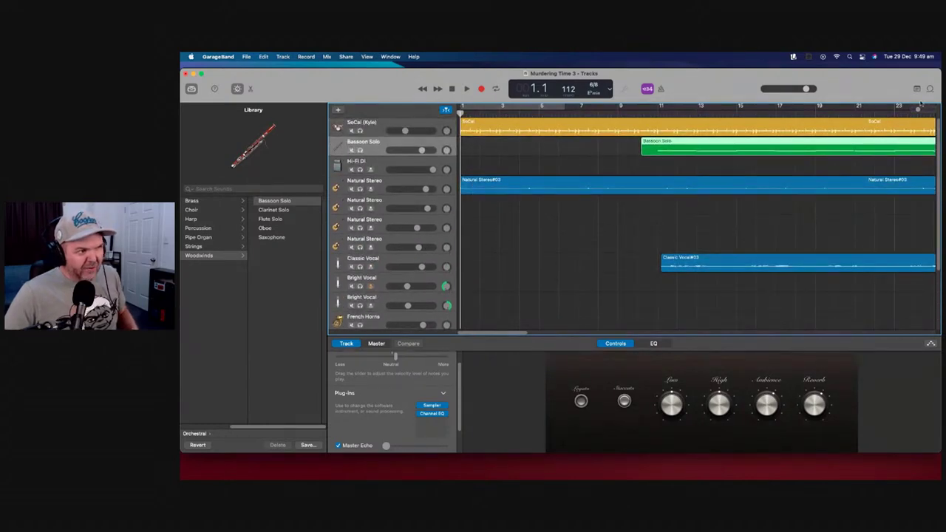
scroll(918, 109, "down", 5)
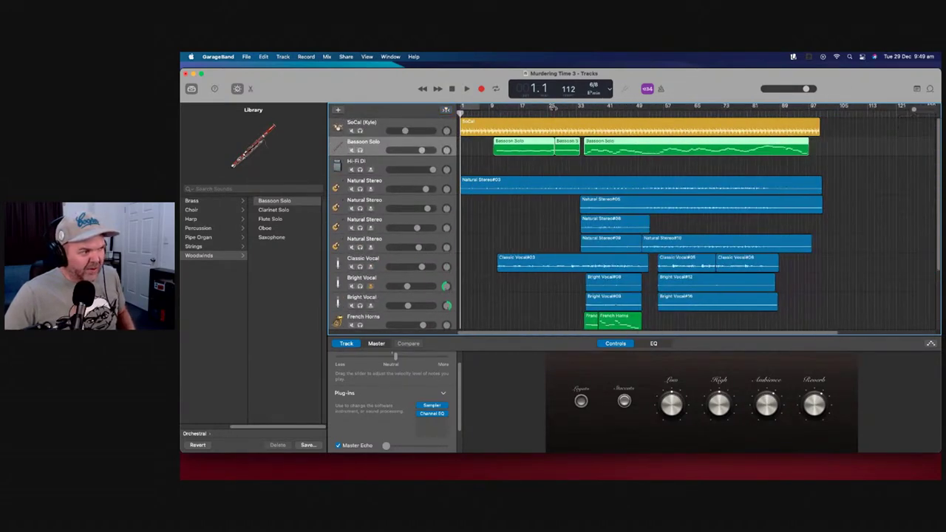
Select the String Ensemble track
left_click(509, 113)
left_click_drag(507, 112, 563, 112)
scroll(527, 252, "down", 2)
scroll(527, 251, "down", 3)
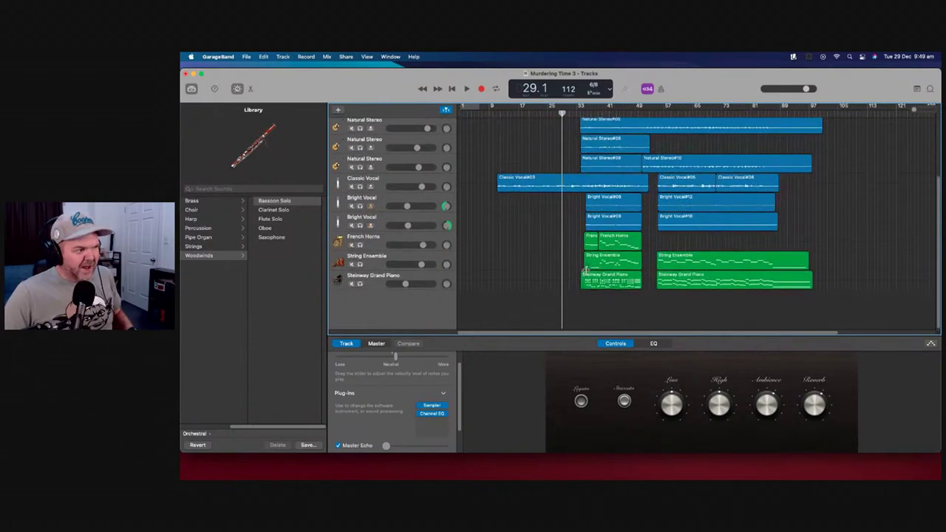
left_click(453, 259)
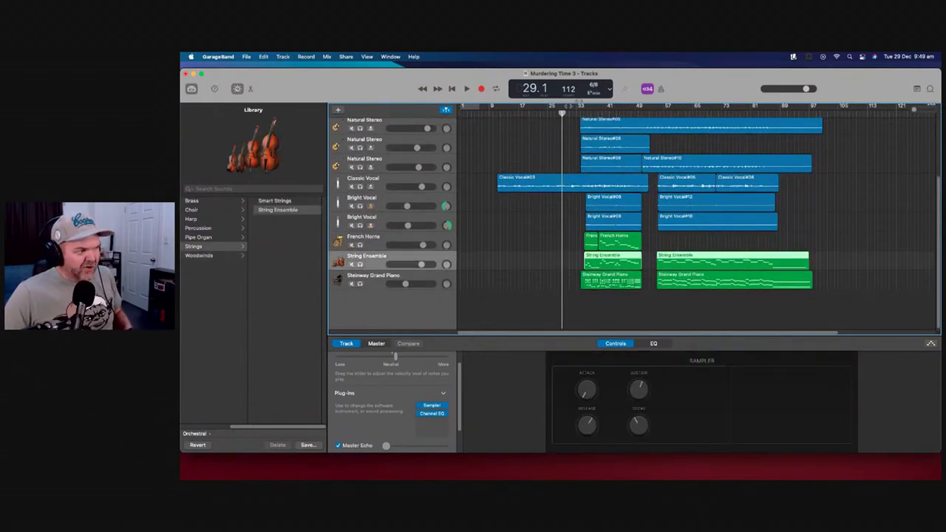
Play back the arrangement from bar 25, then move the playhead to bar 36
mouse_move(563, 112)
left_mouse_down()
mouse_move(522, 113)
mouse_move(588, 112)
mouse_move(563, 114)
left_mouse_up()
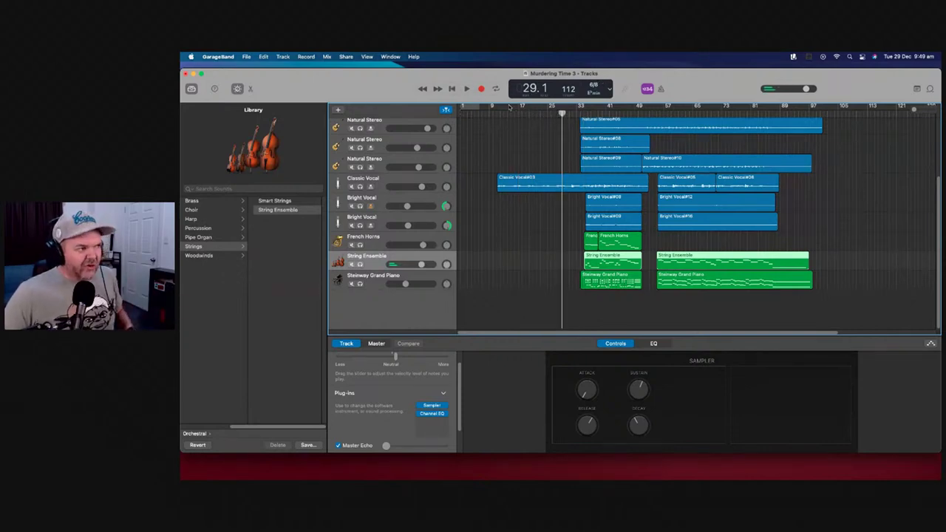
left_click_drag(562, 115, 548, 113)
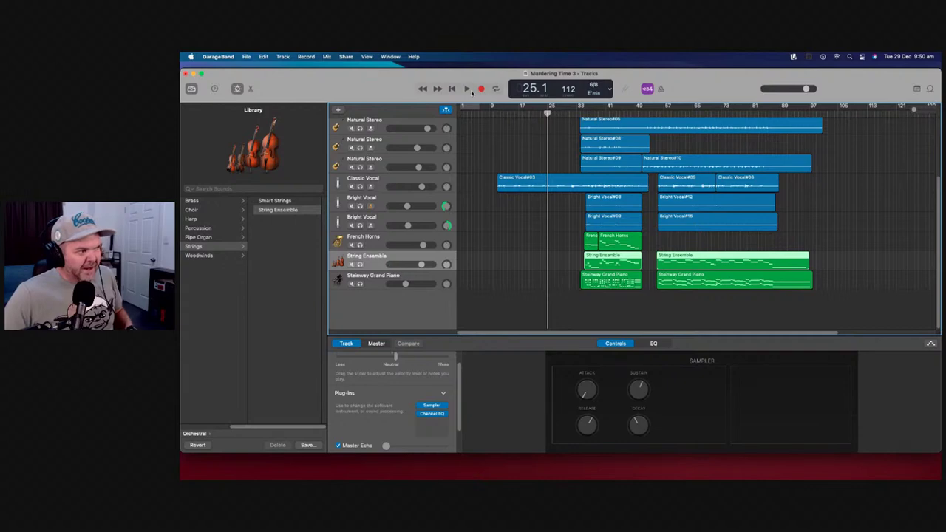
left_click(467, 89)
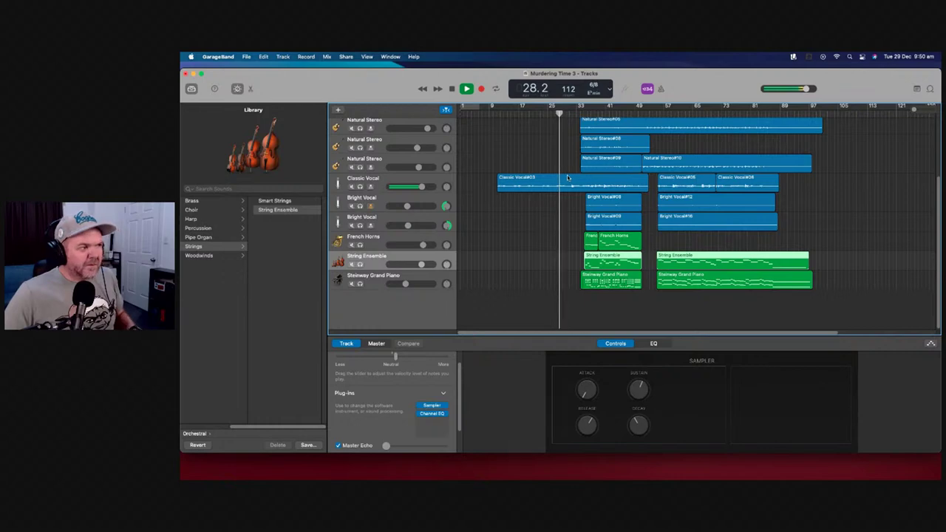
scroll(443, 204, "up", 4)
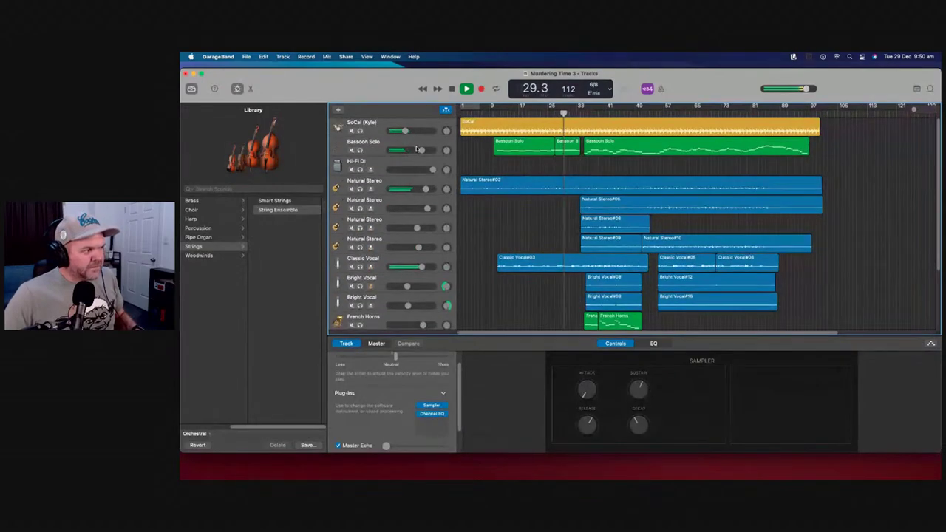
mouse_move(417, 153)
scroll(506, 201, "down", 4)
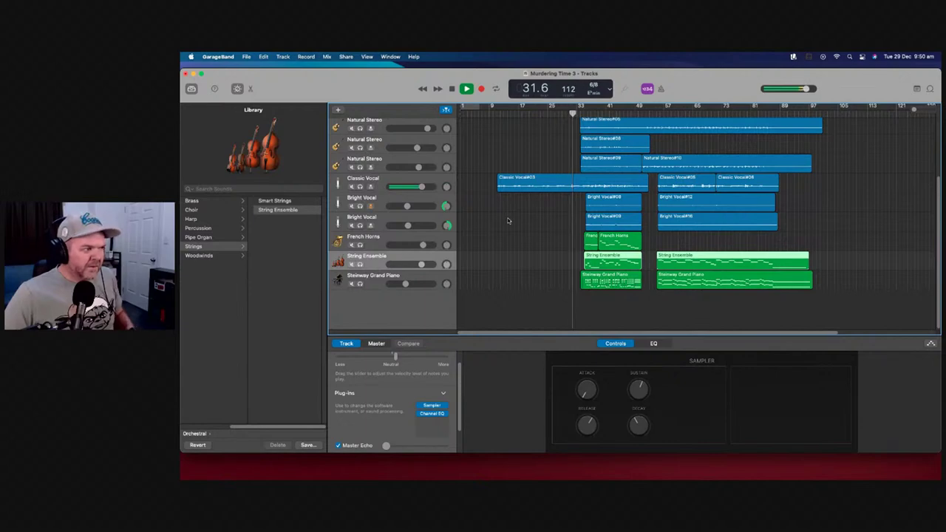
left_click(548, 108)
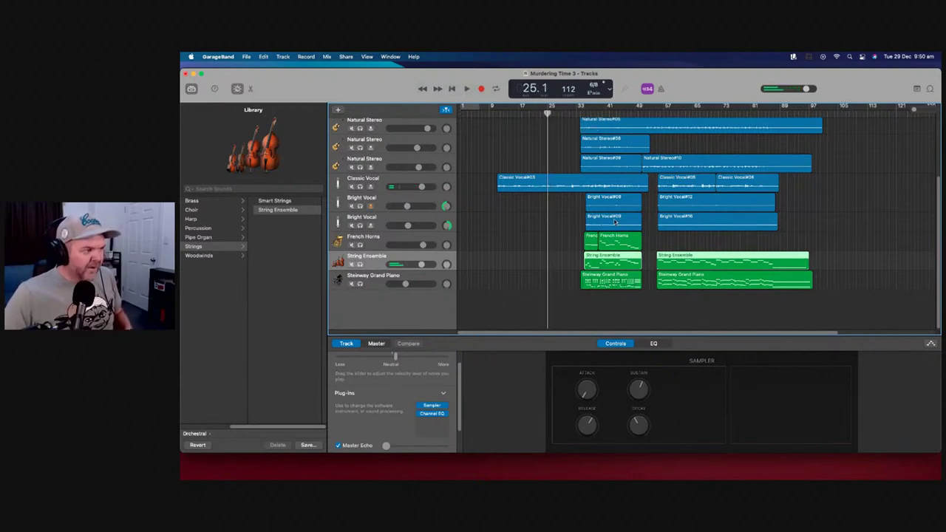
left_click(591, 105)
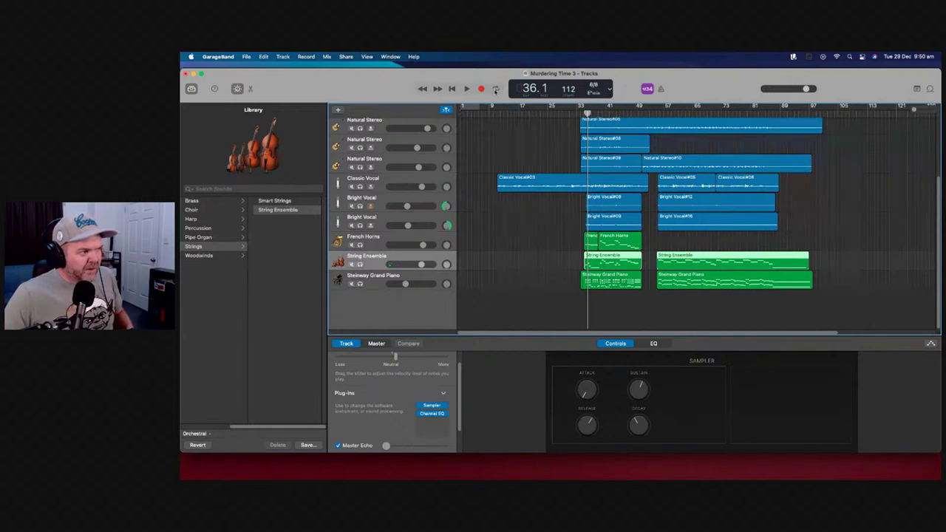
left_click(469, 89)
Solo String Ensemble, audition it from bar 36, then record a new strings part from bar 1
left_click(360, 265)
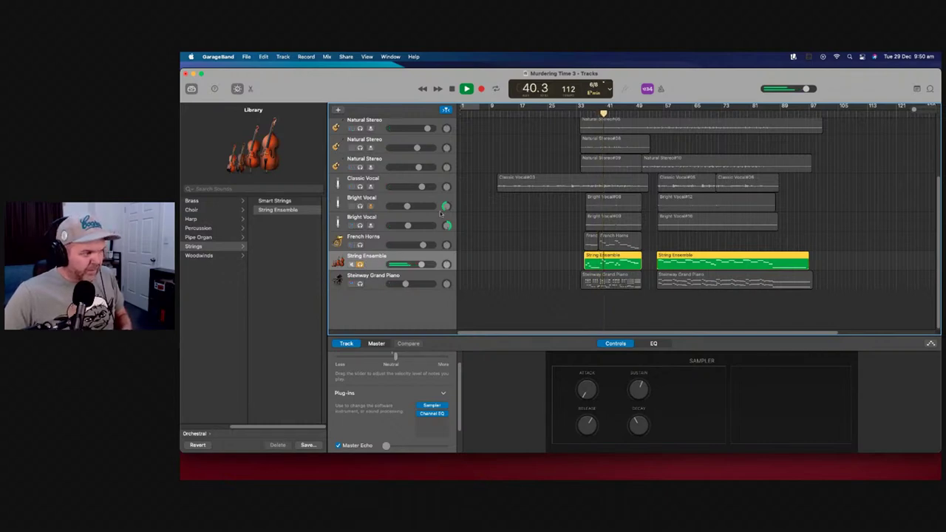
key("space")
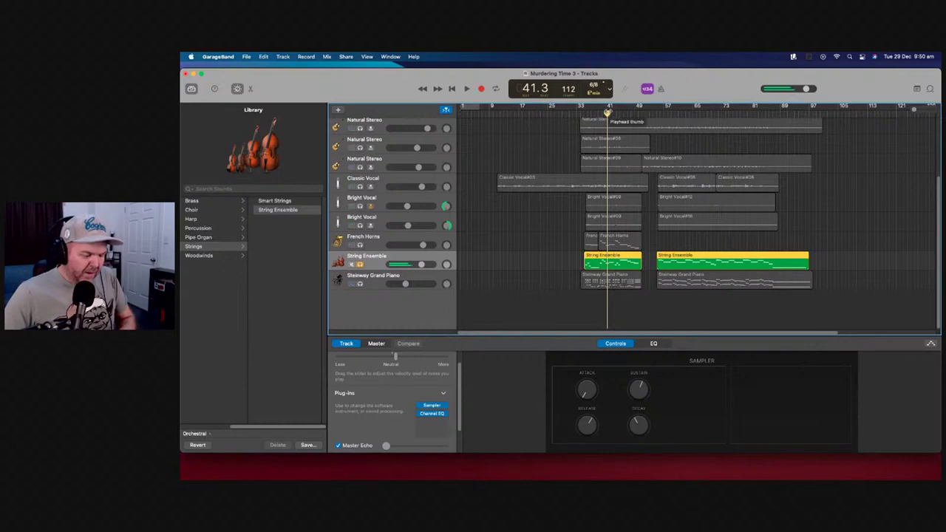
left_click_drag(607, 112, 460, 112)
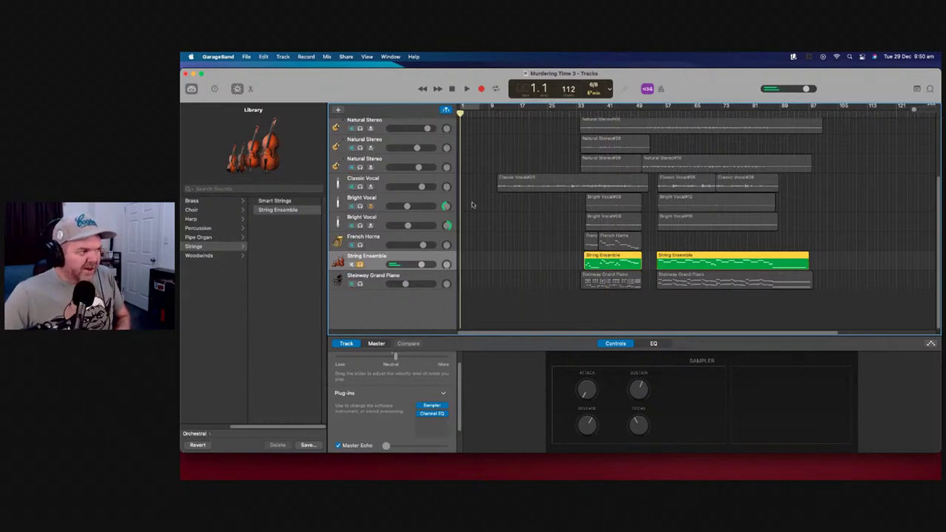
left_click(481, 90)
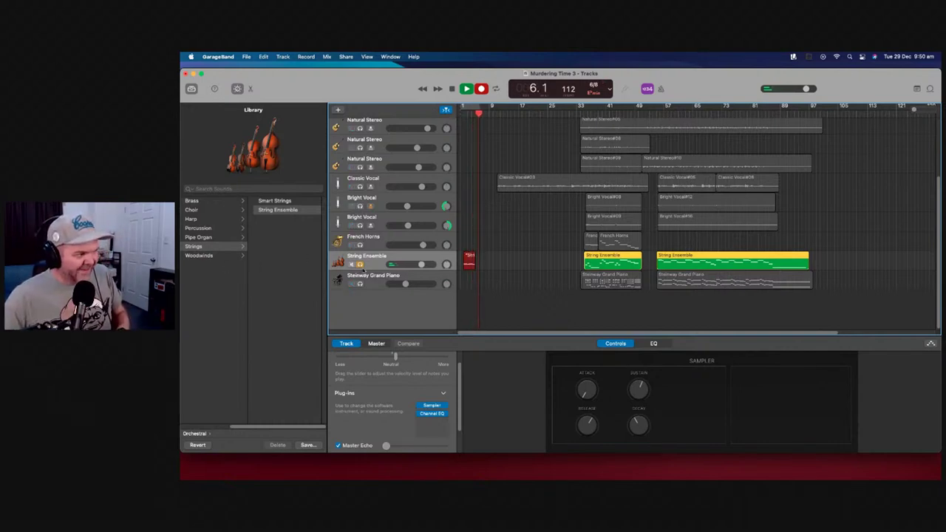
Unsolo String Ensemble during the take and stop the strings recording around bar 37
left_click(360, 265)
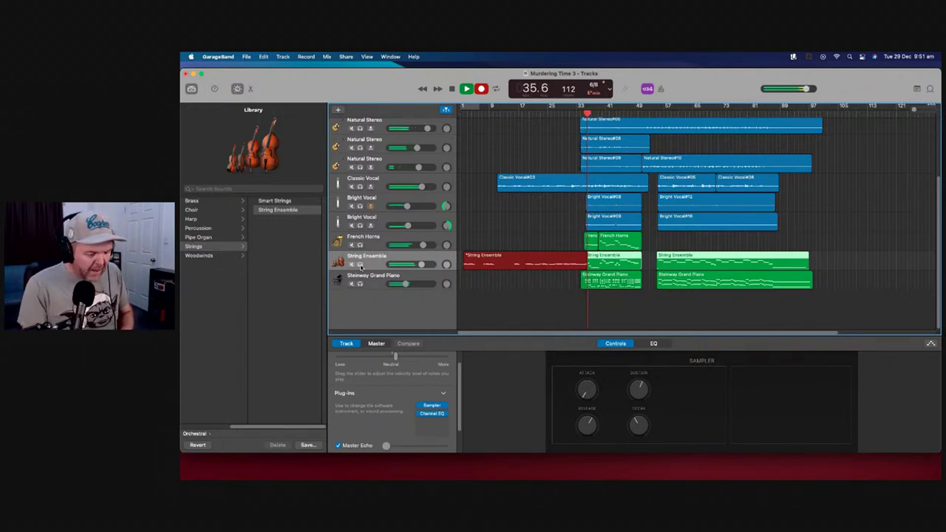
key("space")
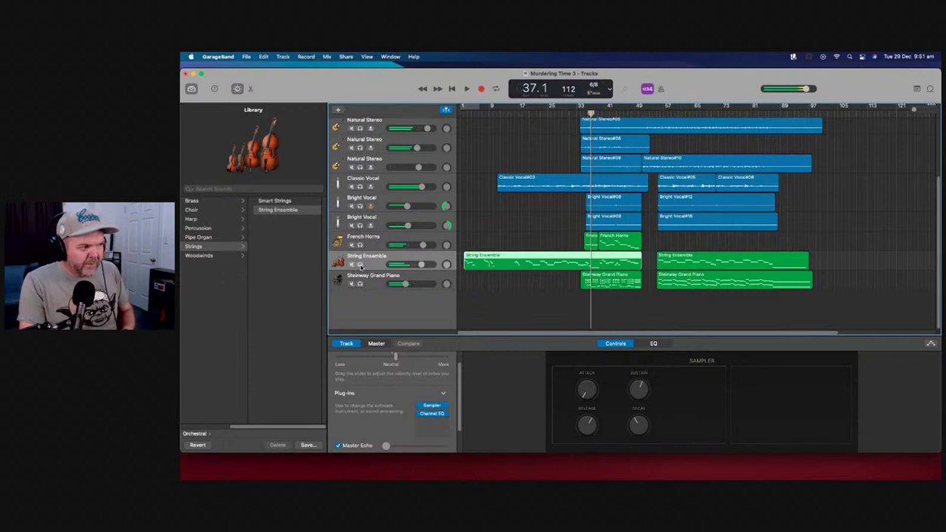
Undo the String Ensemble take, re-record from bar 12, then stop and delete the short take
key("super+z")
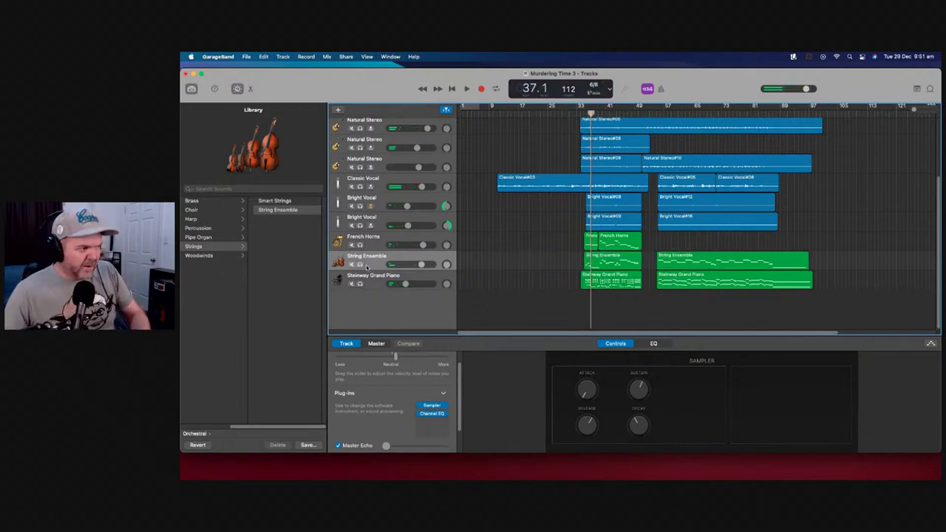
left_click(499, 112)
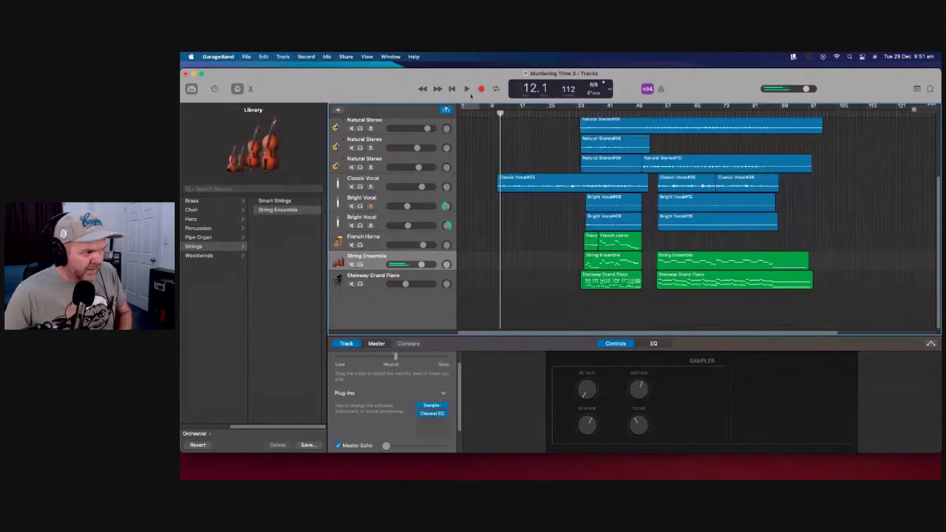
left_click(481, 88)
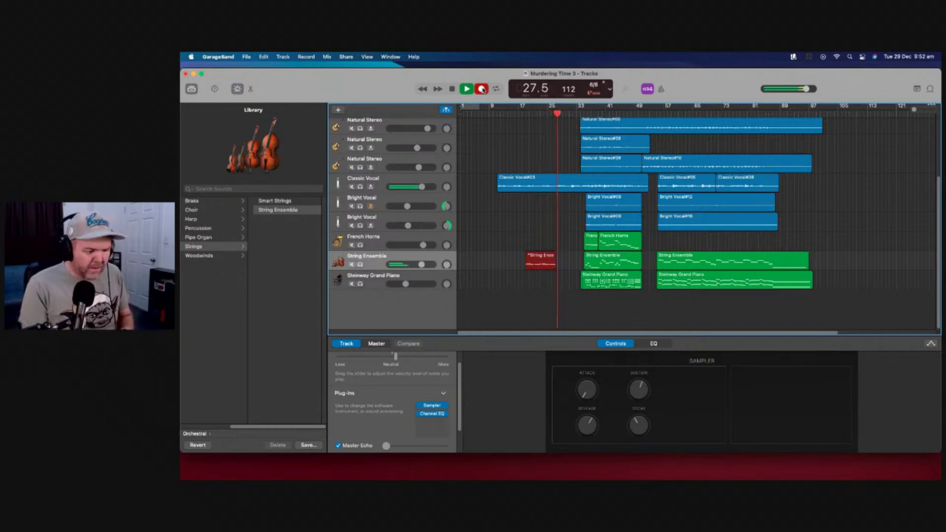
key("space")
key("Delete")
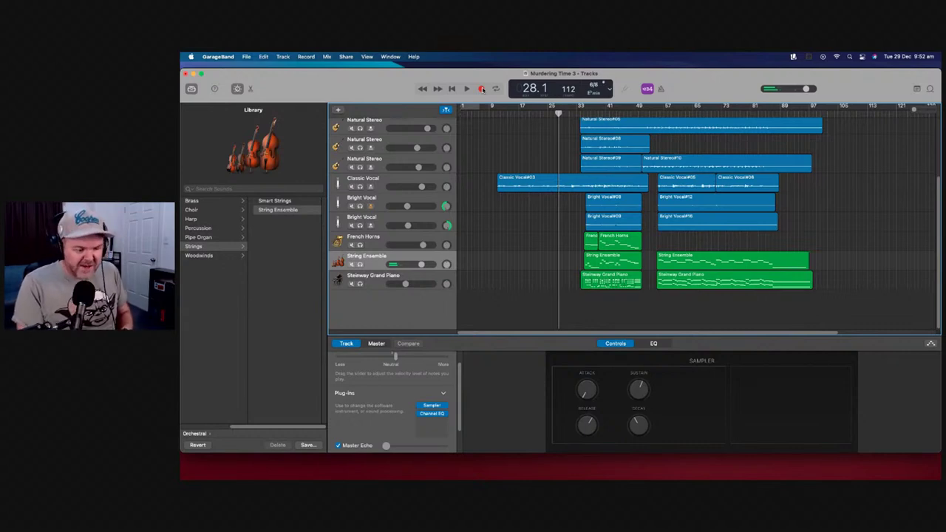
From bar 15, record a new String Ensemble part running to about bar 33, then stop
left_click(511, 112)
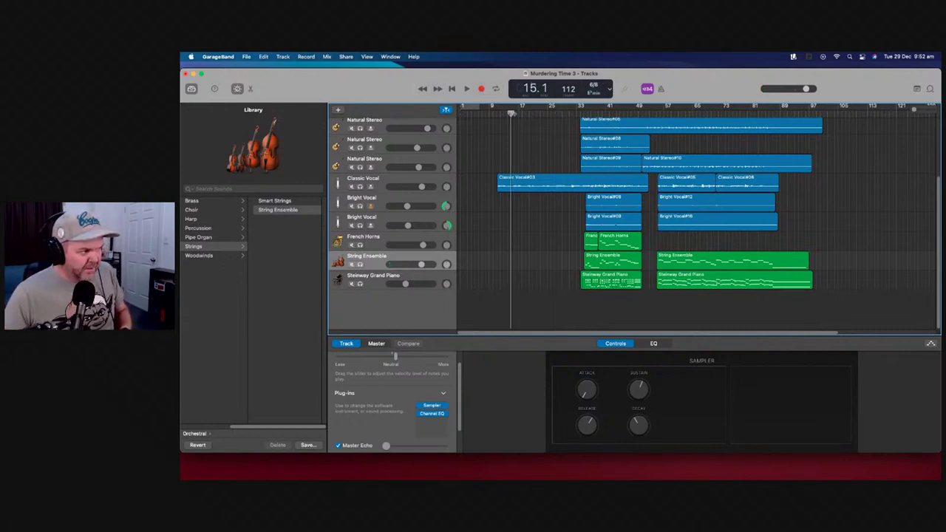
left_click(482, 89)
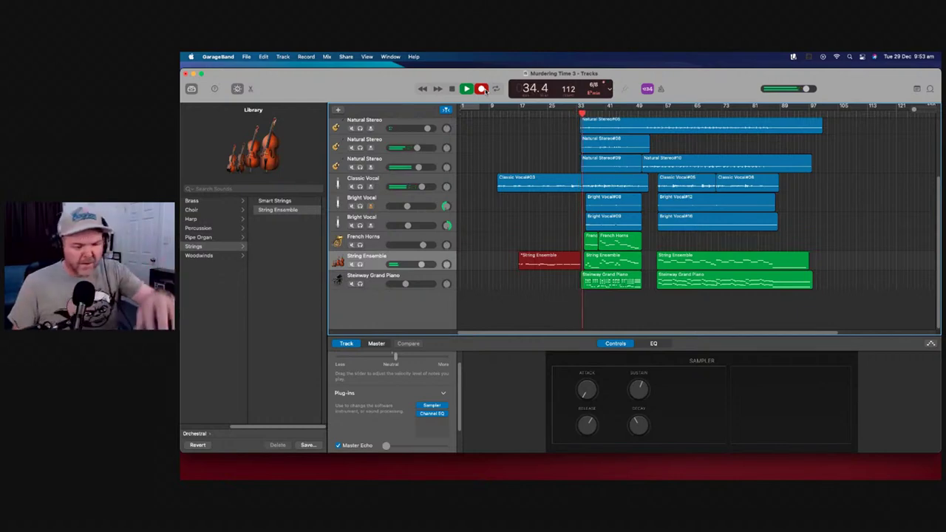
key("space")
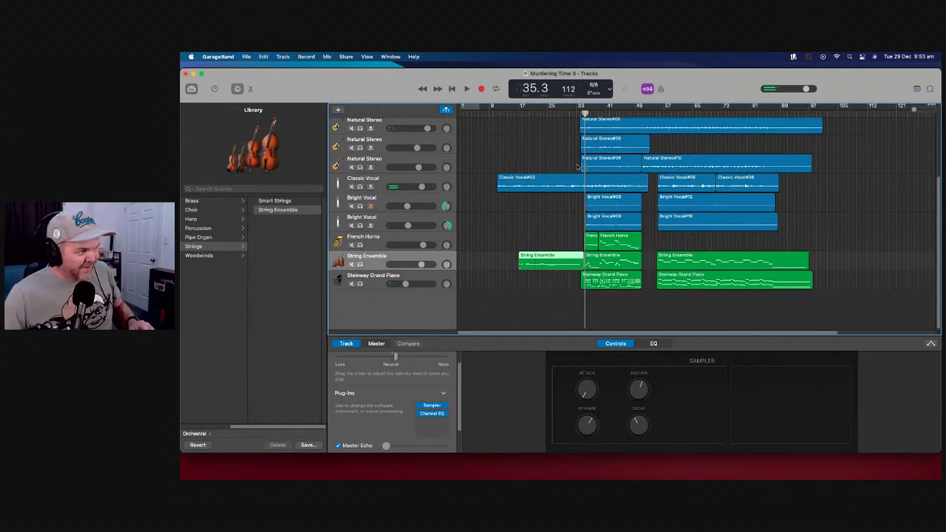
scroll(573, 168, "up", 2)
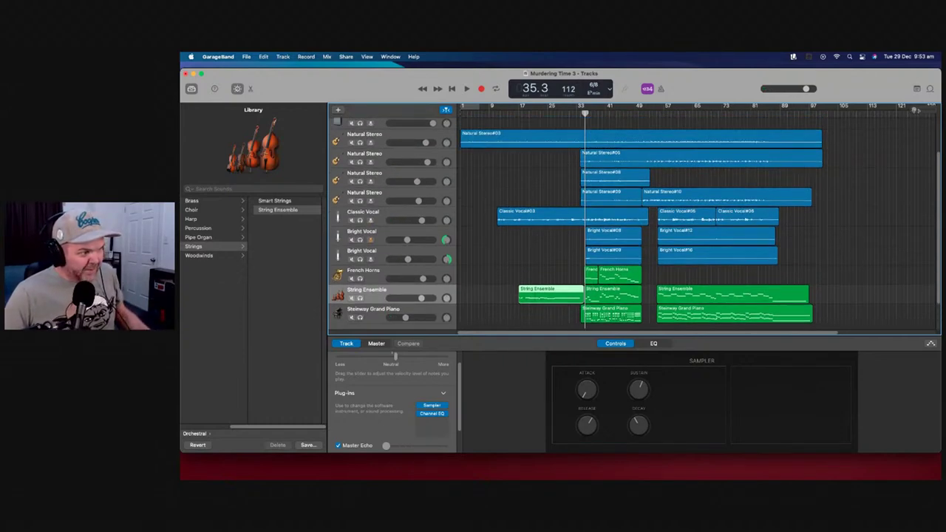
Trim Natural Stereo#05 to start with the other guitars, then solo the third and fourth guitars for playback
scroll(746, 159, "up", 5)
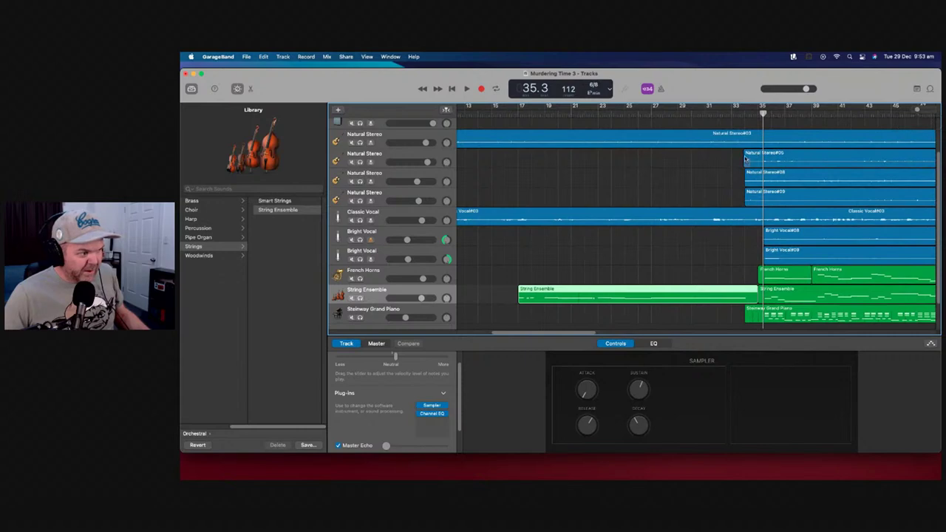
left_click_drag(745, 159, 760, 199)
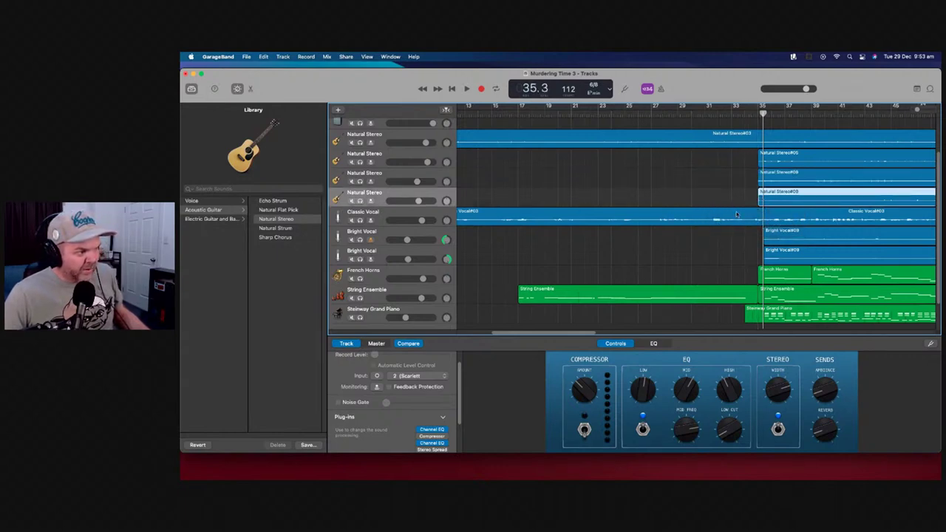
left_click(360, 181)
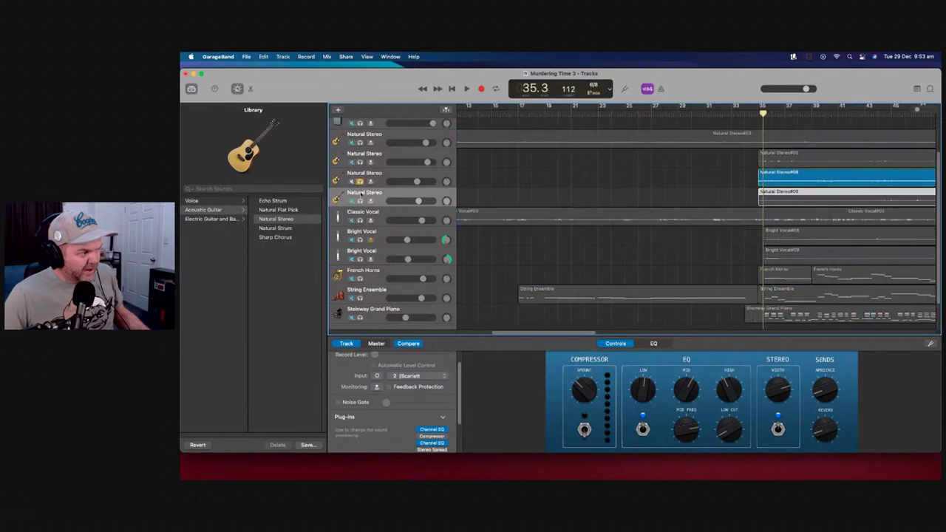
left_click(360, 201)
left_click(468, 89)
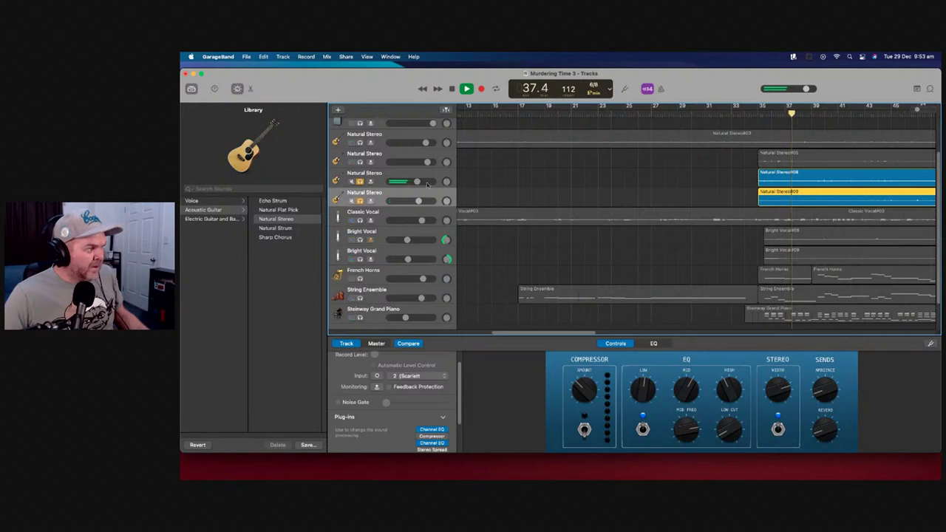
Pan the third Natural Stereo track to +35, then unsolo all the Natural Stereo tracks
mouse_move(446, 182)
left_mouse_down()
mouse_move(446, 170)
mouse_move(447, 211)
mouse_move(447, 191)
left_mouse_up()
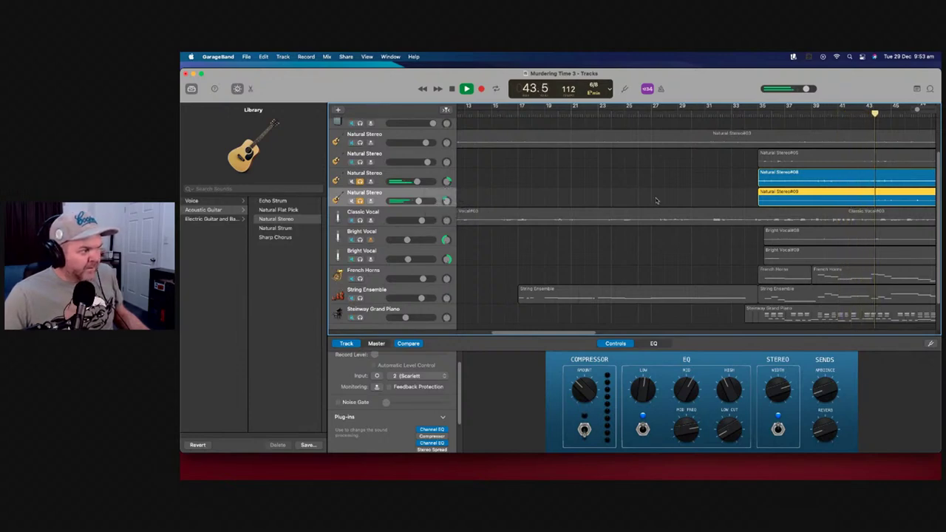
left_click(360, 163)
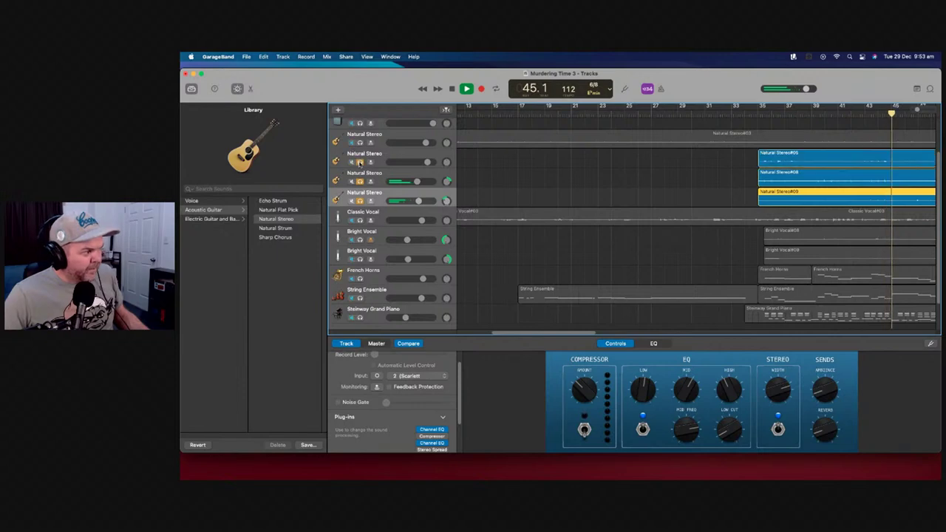
mouse_move(426, 162)
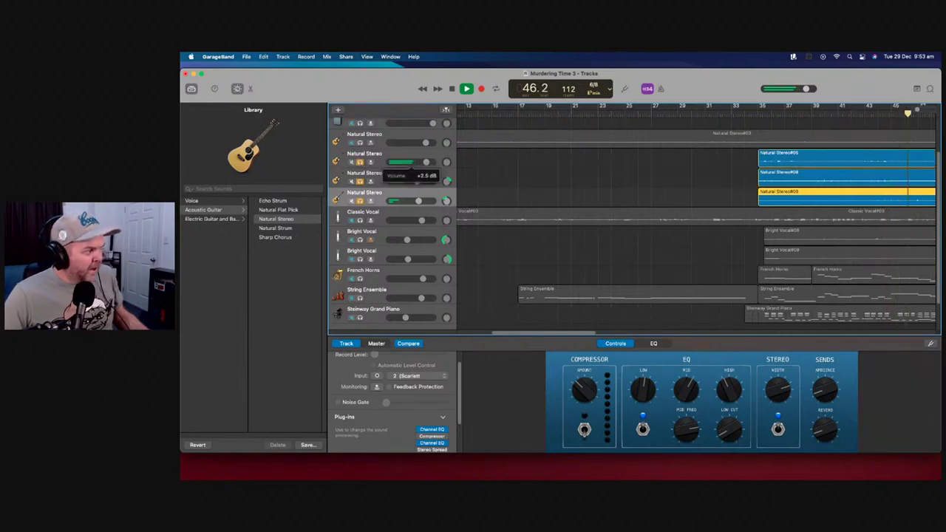
left_click(360, 162)
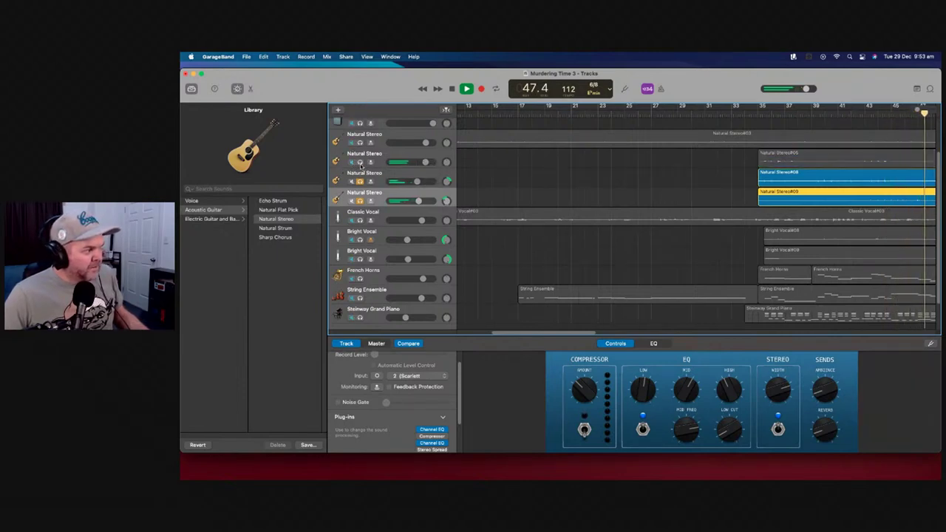
left_click(360, 181)
left_click(360, 200)
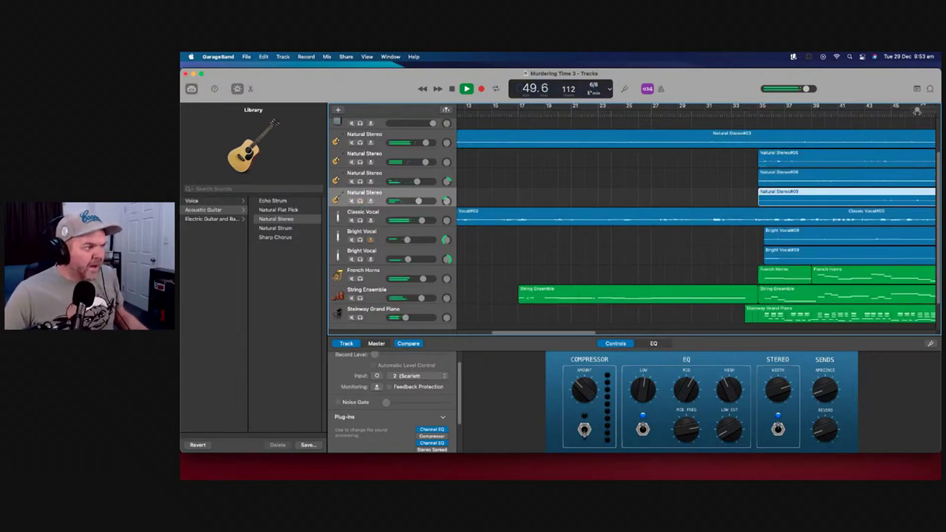
Zoom out to the whole arrangement and lower the Bassoon Solo track's volume
key("super+Left")
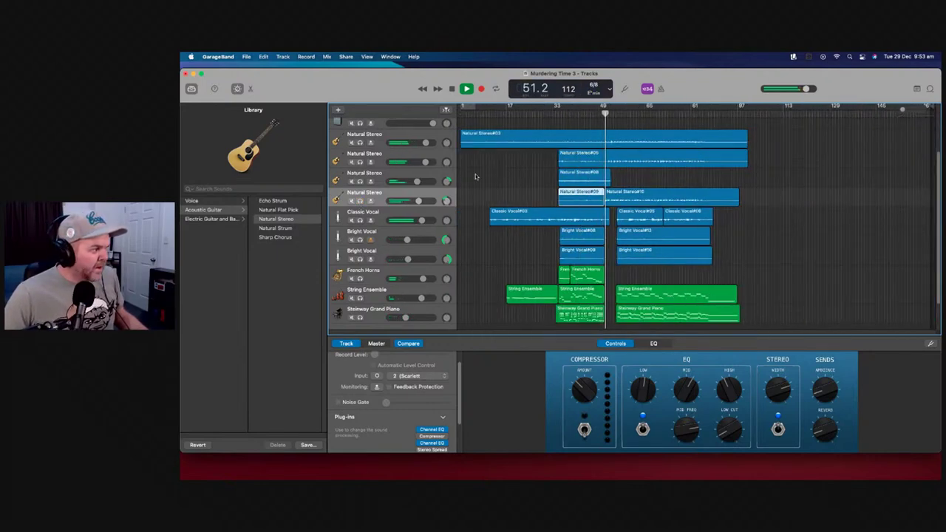
scroll(475, 174, "up", 3)
left_click_drag(415, 151, 408, 151)
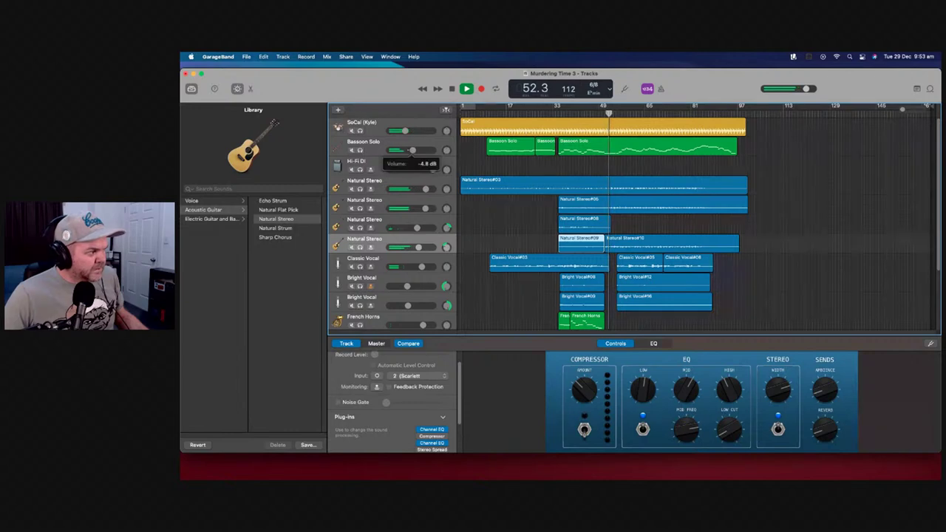
scroll(505, 189, "down", 4)
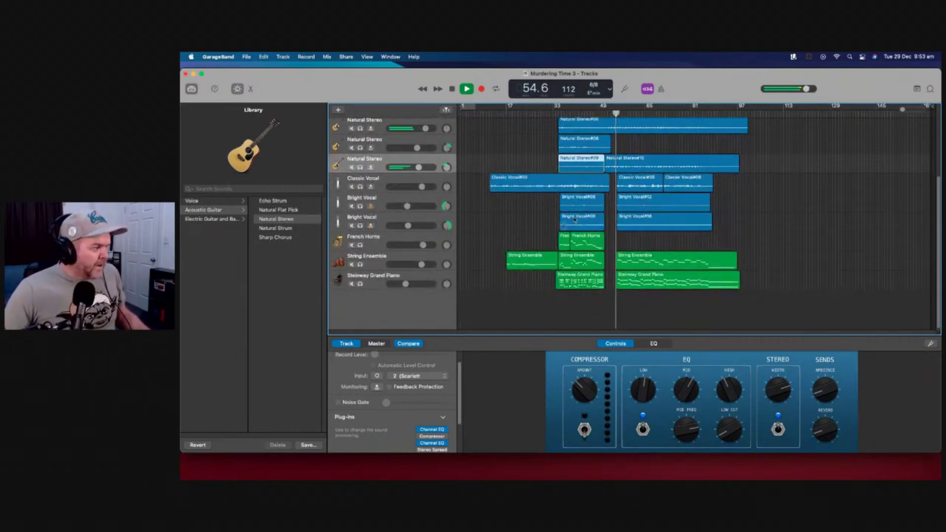
scroll(425, 169, "up", 4)
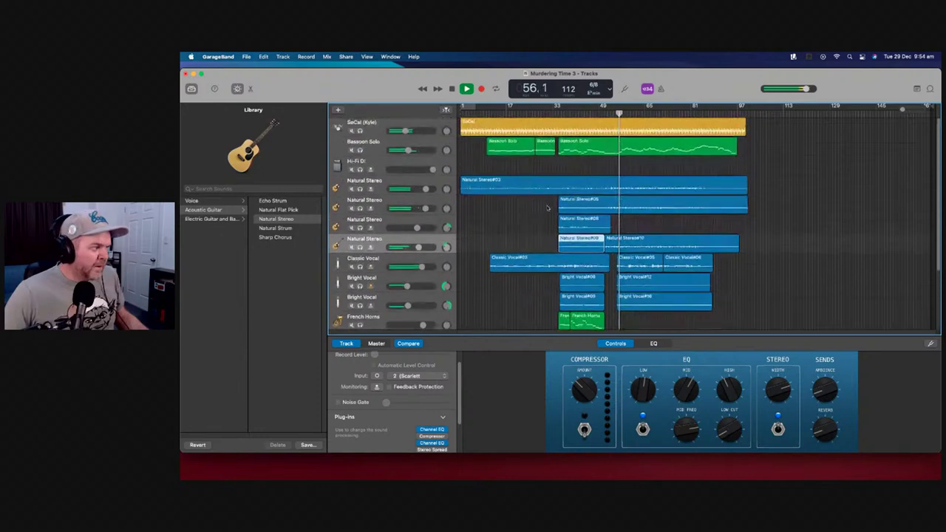
mouse_move(404, 151)
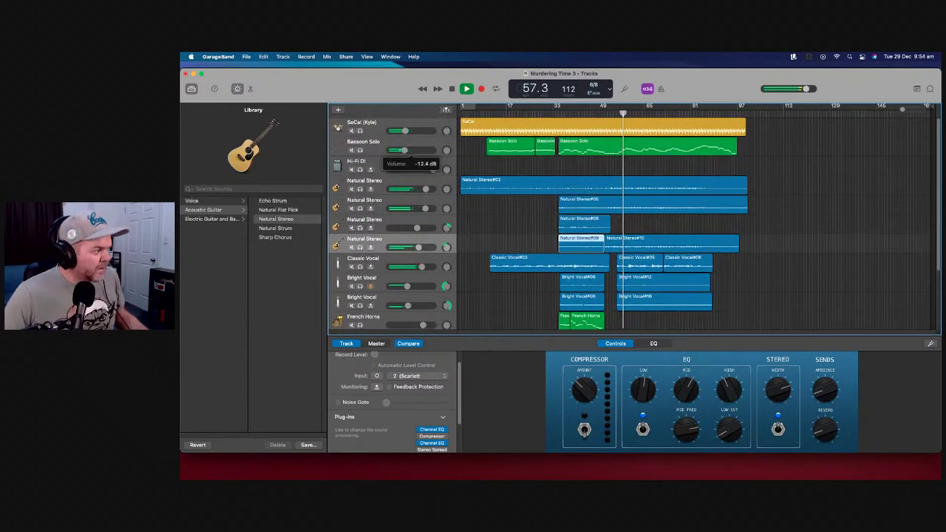
scroll(499, 183, "down", 4)
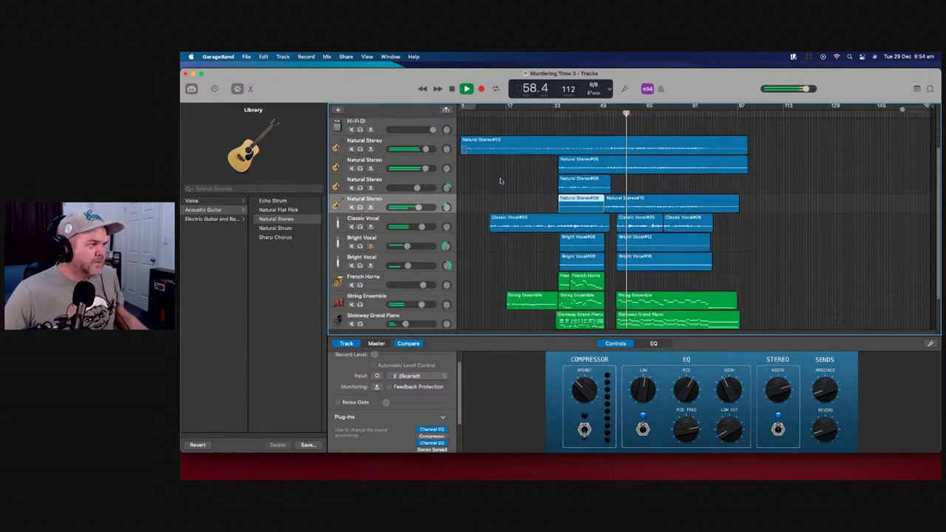
scroll(499, 182, "up", 4)
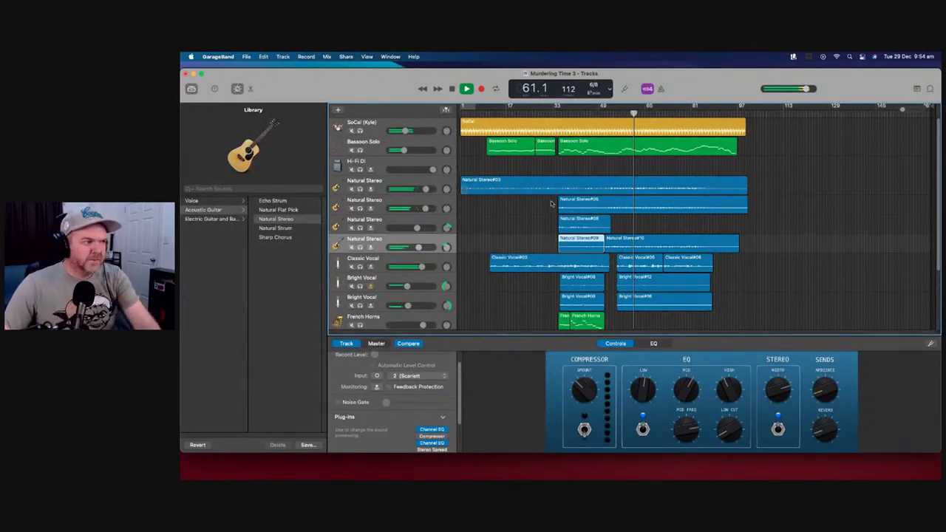
With Classic Vocal and both Bright Vocals soloed, raise the first Bright Vocal's volume, then unsolo and stop
left_click(360, 267)
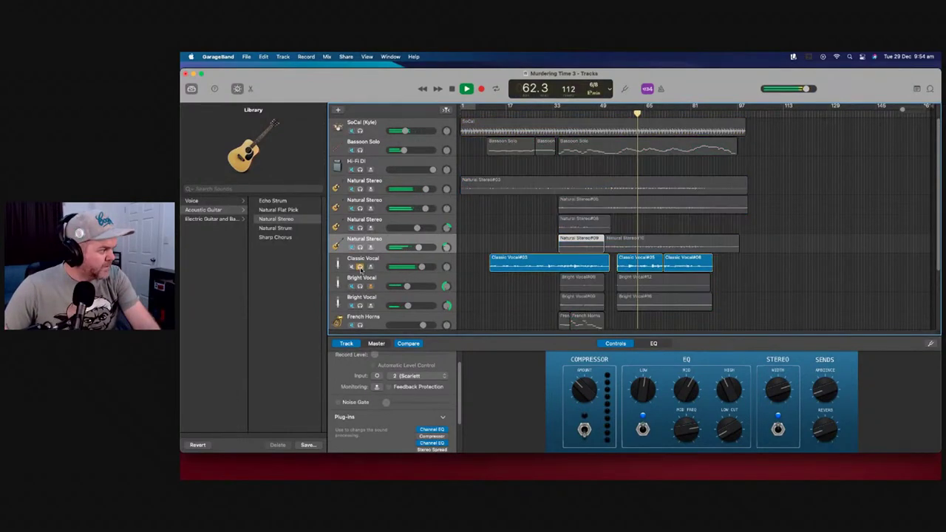
left_click(360, 286)
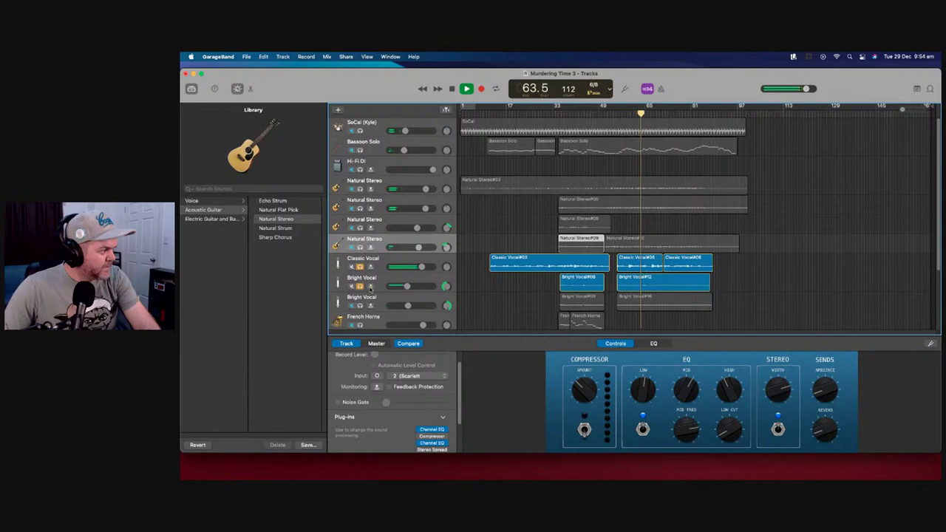
left_click(360, 305)
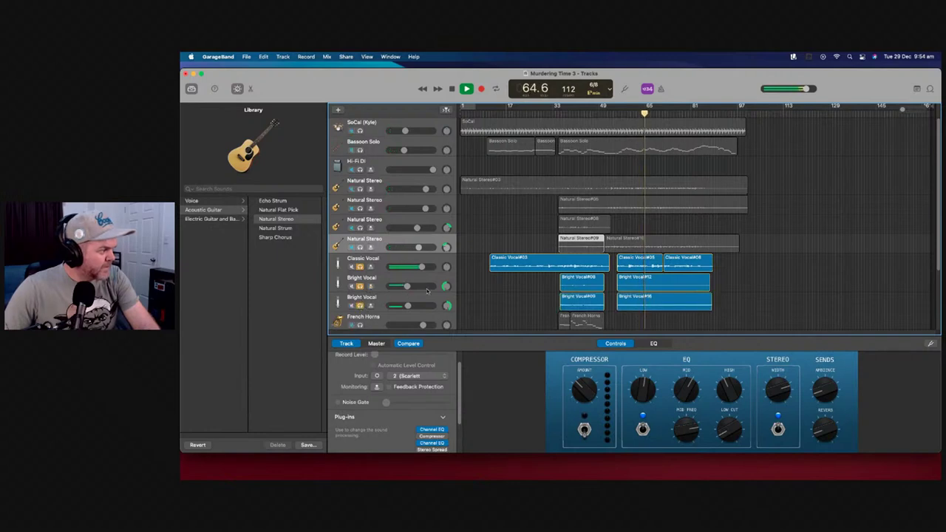
left_click_drag(407, 287, 410, 306)
left_click(360, 266)
left_click(360, 286)
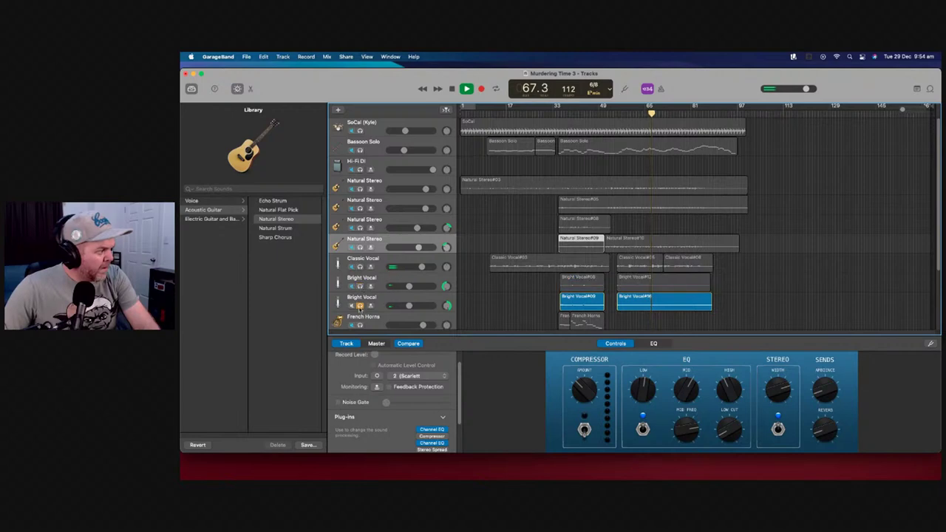
left_click(360, 305)
key("space")
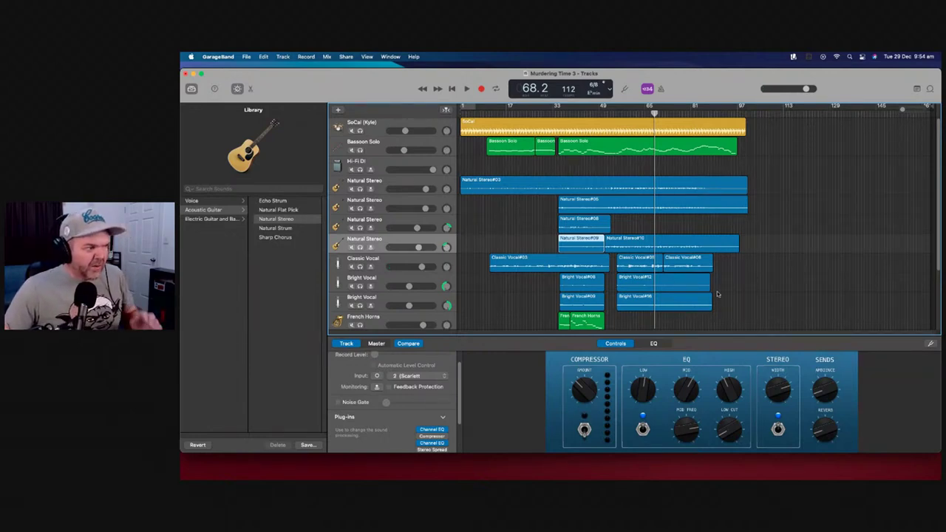
Scroll through the track list to review the arrangement's tracks
scroll(513, 219, "down", 1)
scroll(513, 219, "up", 1)
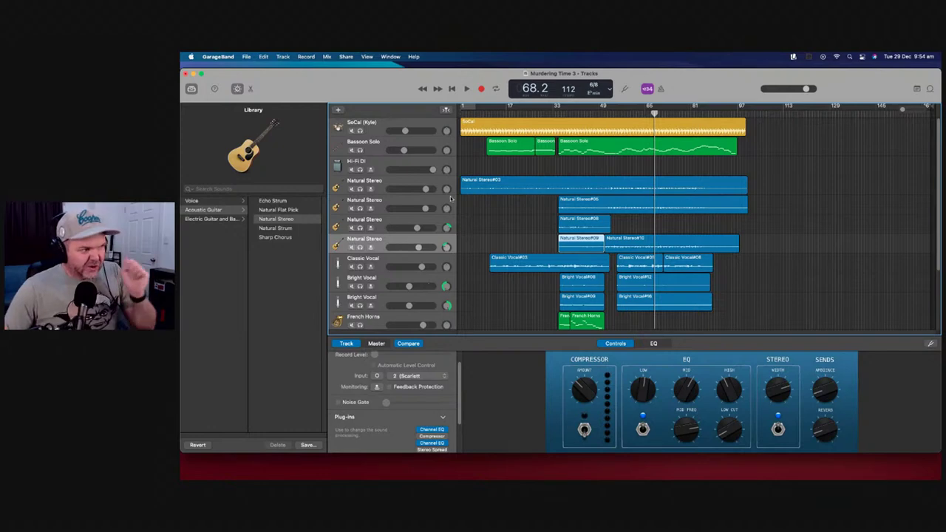
Start adding a Drummer track, then cancel the new track
left_click(338, 111)
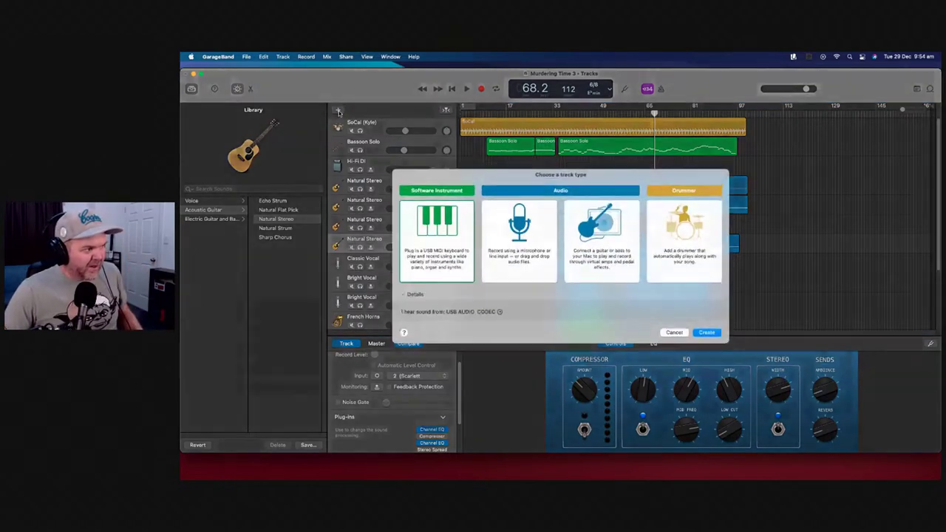
left_click(678, 246)
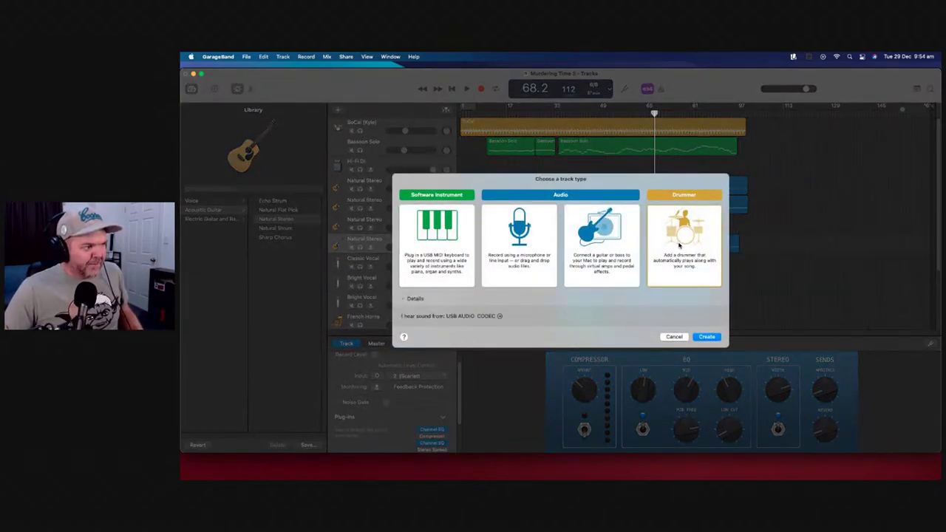
left_click(674, 337)
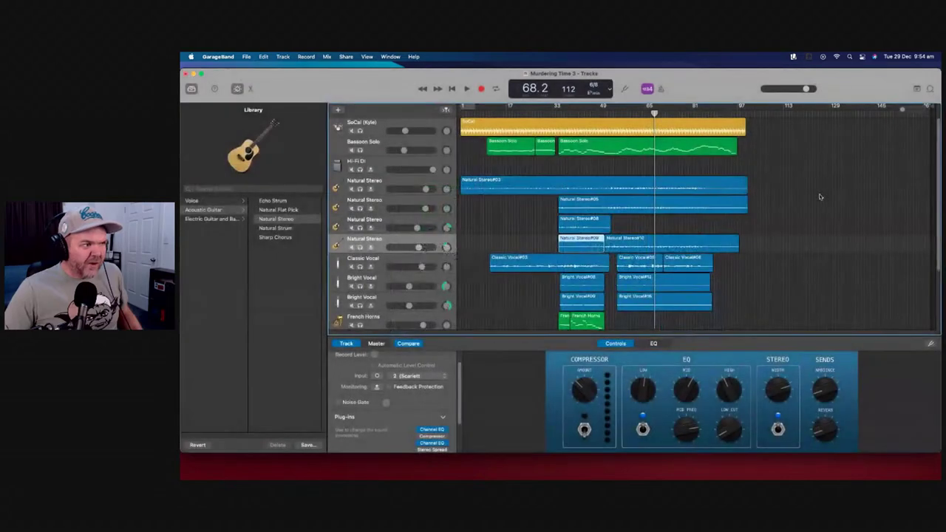
Search loops for 'shaker', preview Cave Shaker Beat, Finn - Shaker 16th Downbeat and Finn - Shakers 1, then close the browser
left_click(929, 89)
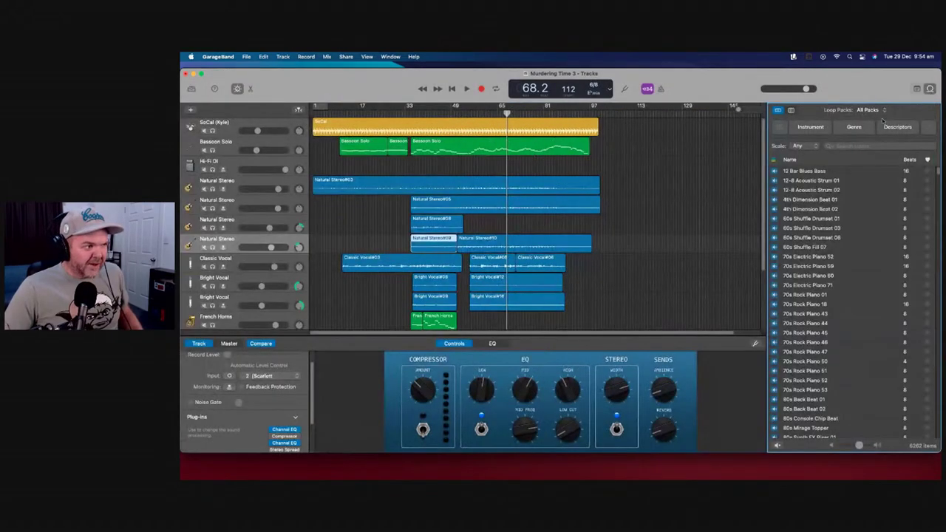
left_click(856, 147)
type("shaker")
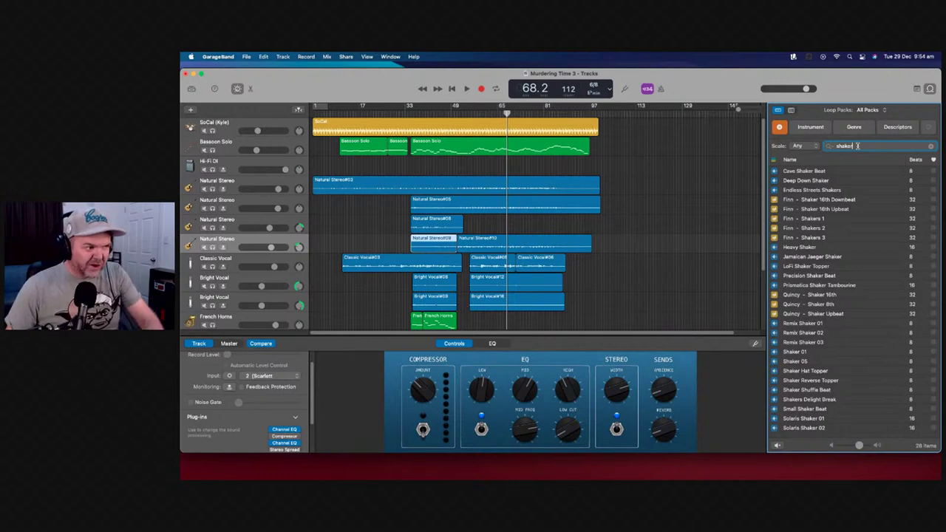
left_click(813, 171)
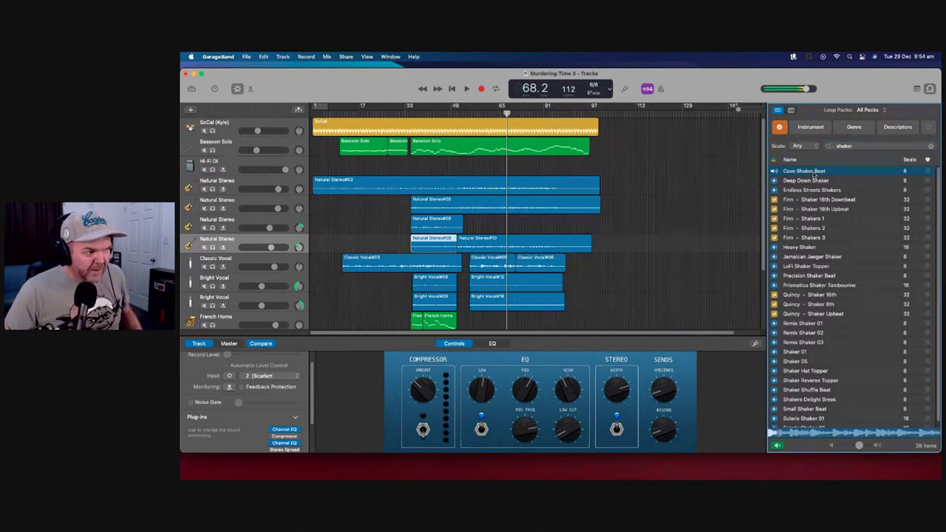
left_click(814, 173)
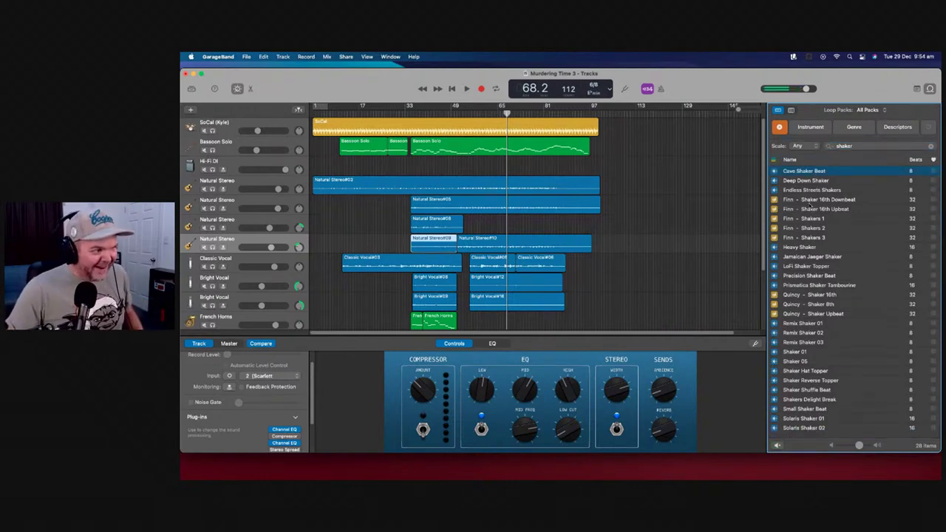
left_click(811, 199)
left_click(813, 219)
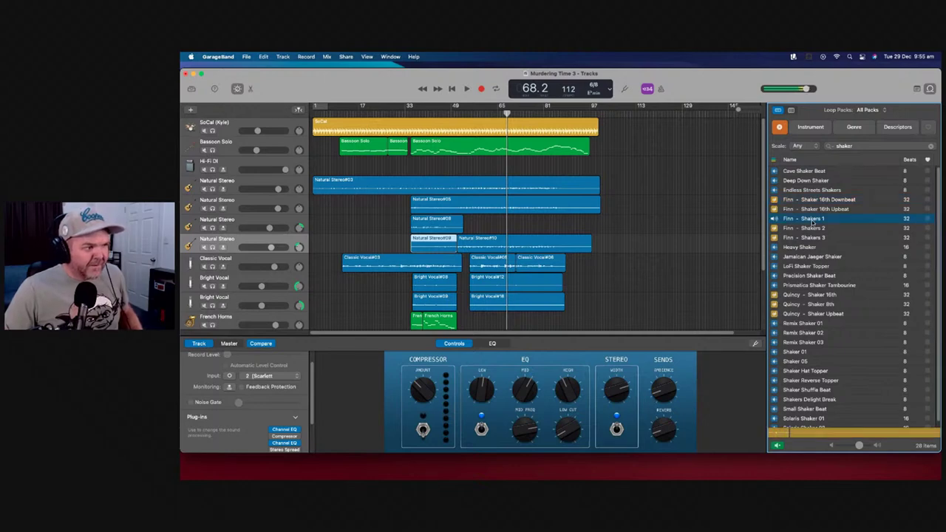
left_click(813, 220)
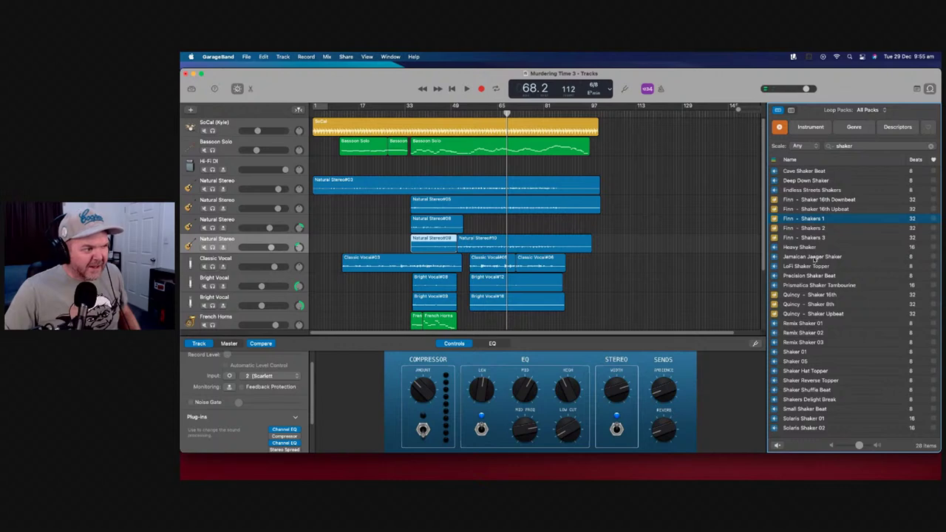
left_click(931, 89)
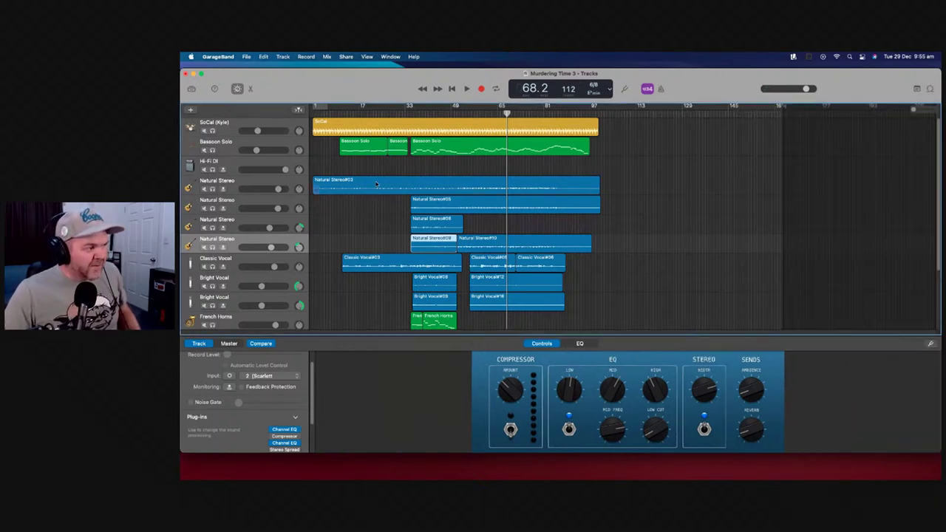
Create a new drummer track and choose the Songwriter Percussion drummer
left_click(190, 111)
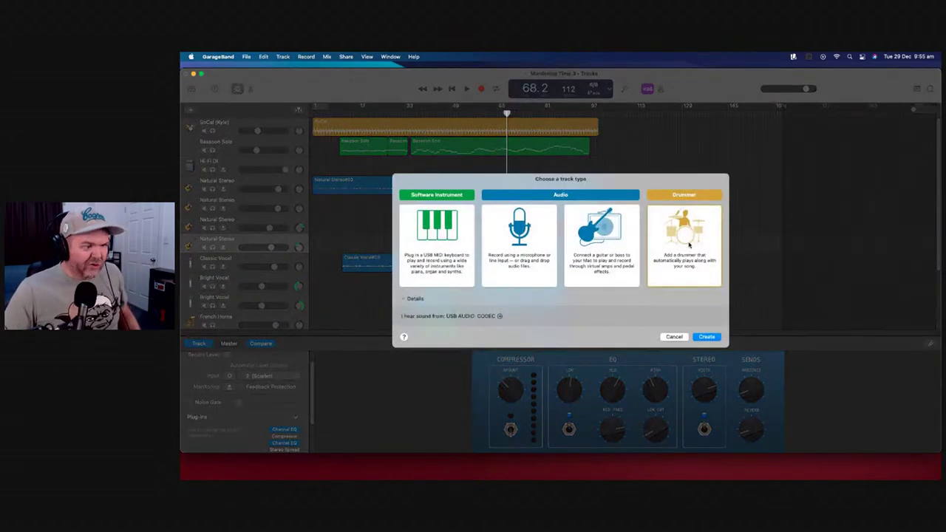
left_click(707, 337)
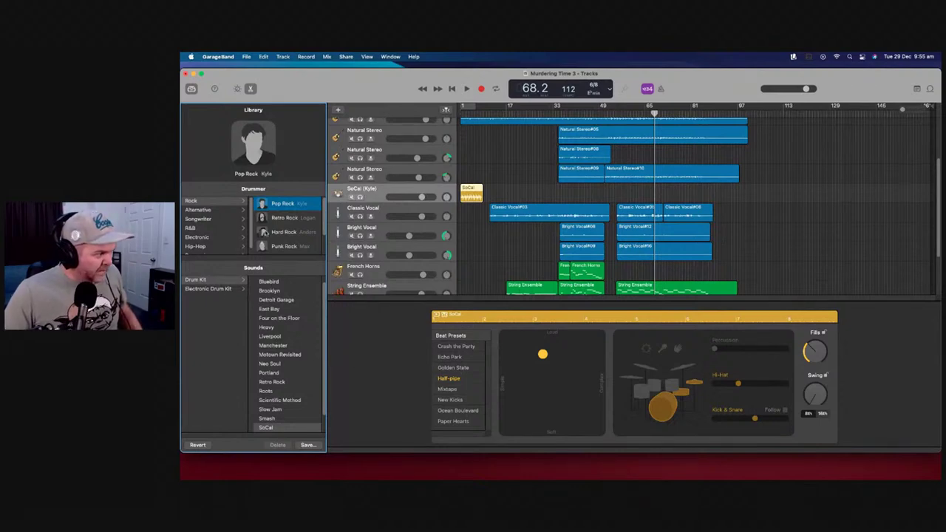
scroll(287, 222, "down", 2)
scroll(211, 237, "down", 1)
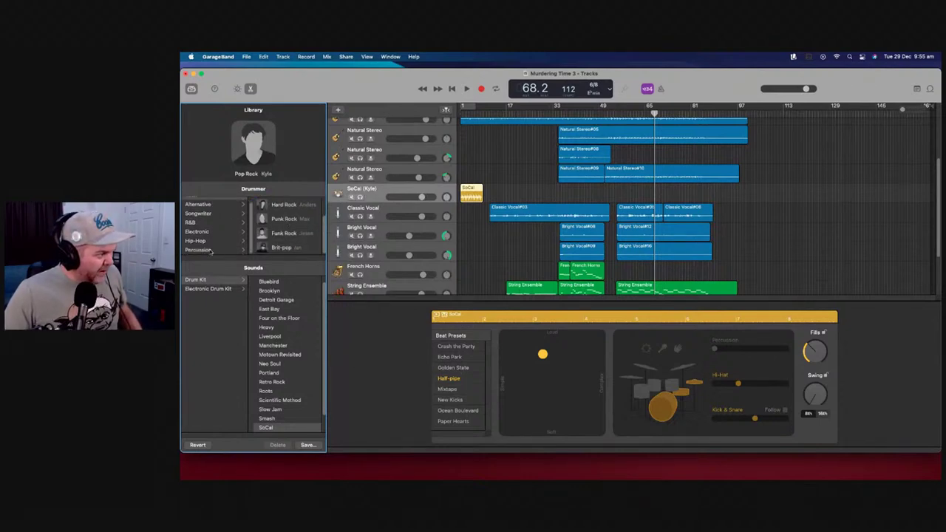
left_click(198, 250)
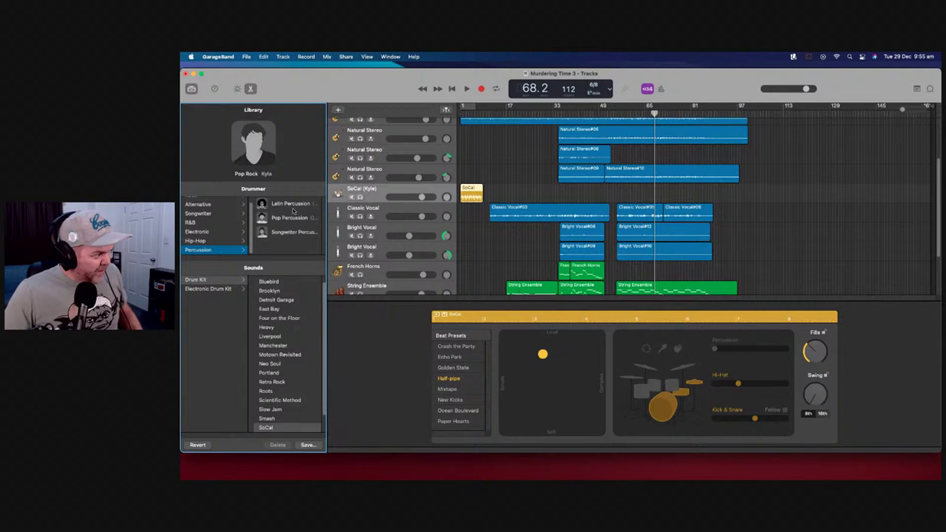
left_click(294, 234)
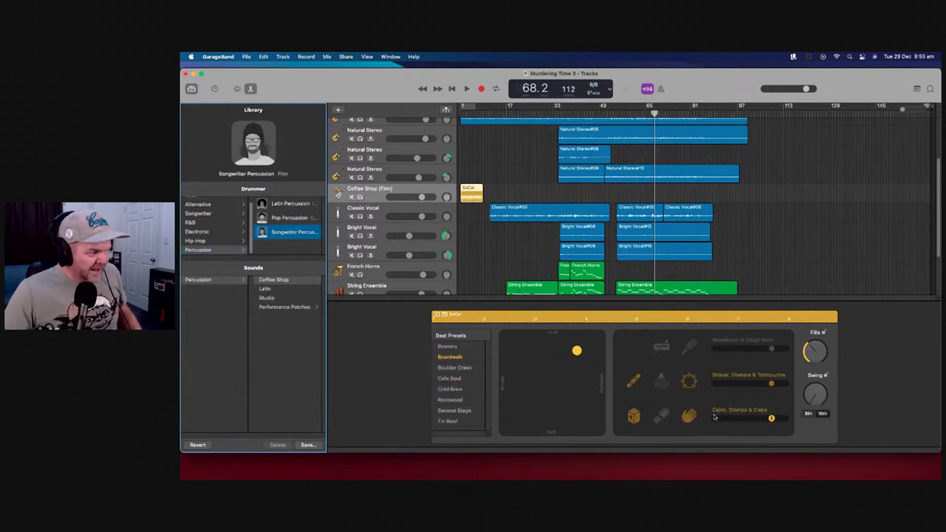
In the Drummer editor, keep woodblock and sleigh bells off and silence the cajon, stomps and claps parts
left_click(690, 362)
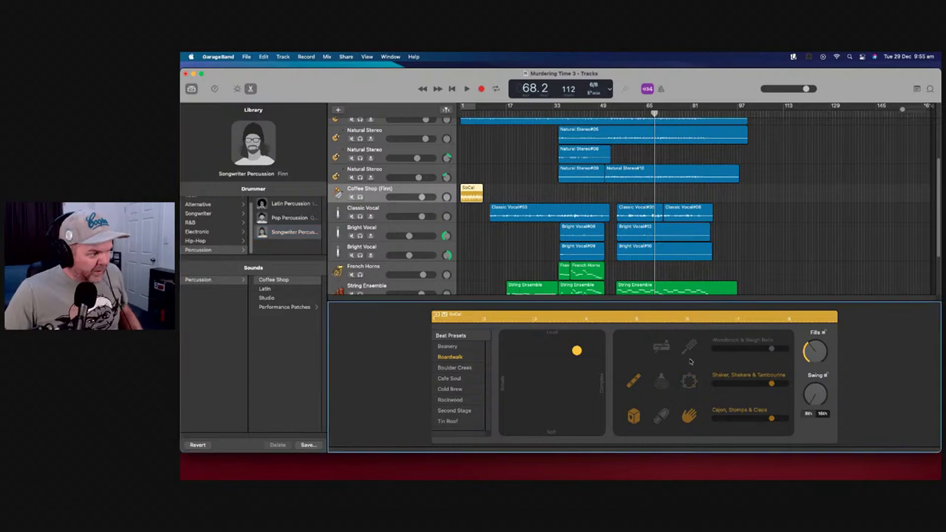
left_click(690, 349)
left_click(689, 348)
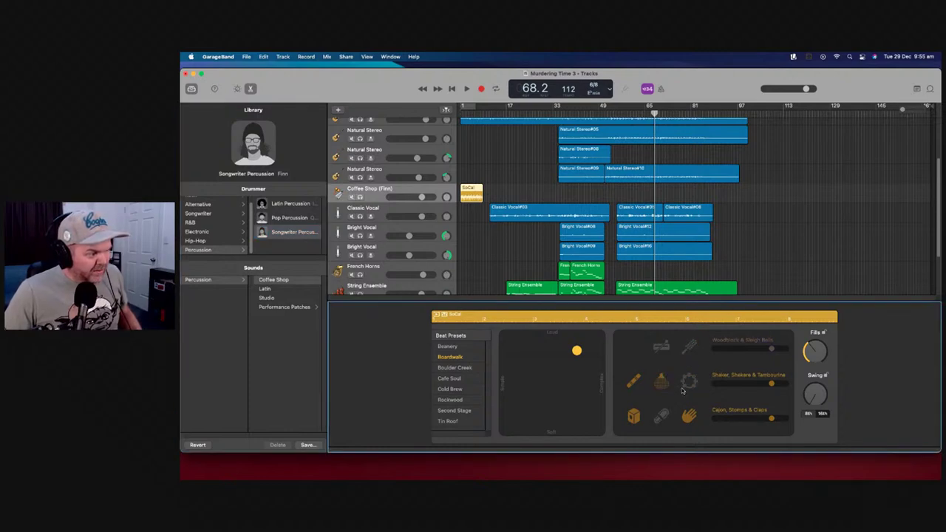
left_click(635, 384)
left_click(633, 416)
left_click(690, 416)
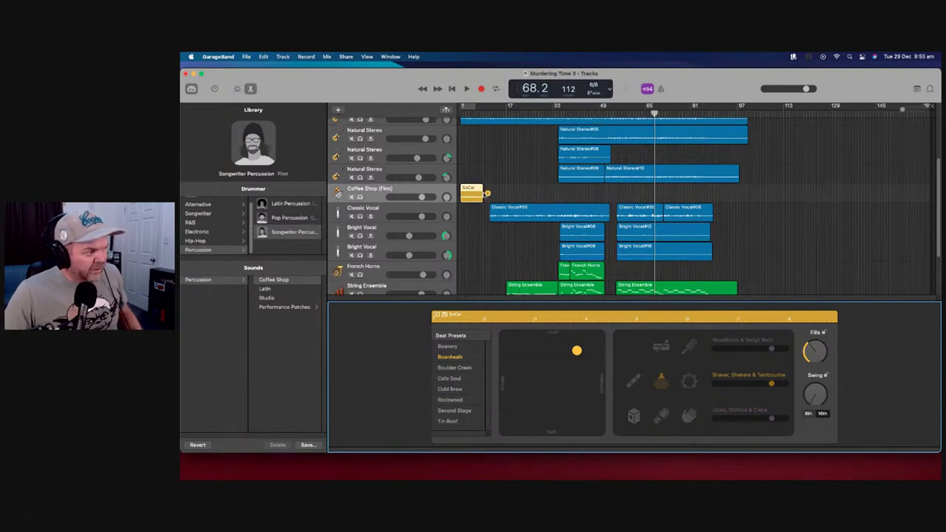
Play the song, simplify the percussion pattern, and enable the stick and tambourine parts
left_click(451, 89)
left_click(466, 89)
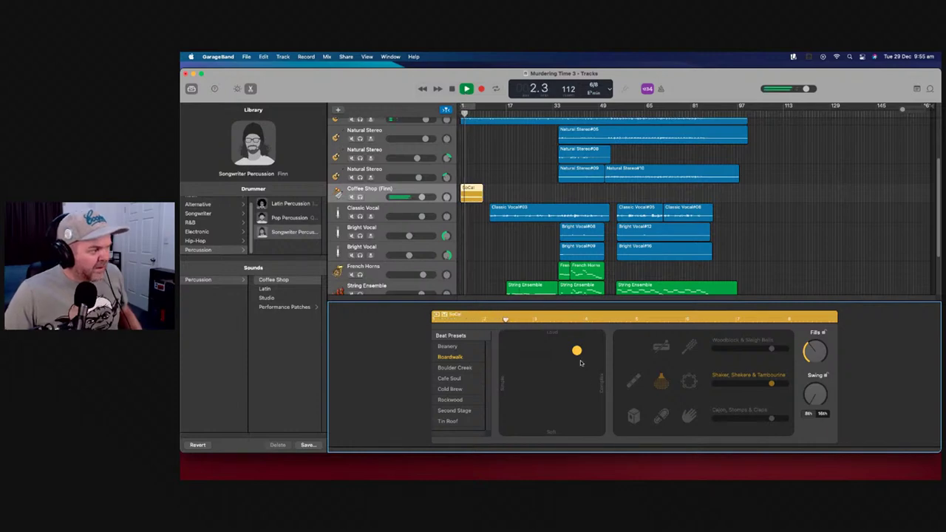
left_click_drag(576, 351, 541, 353)
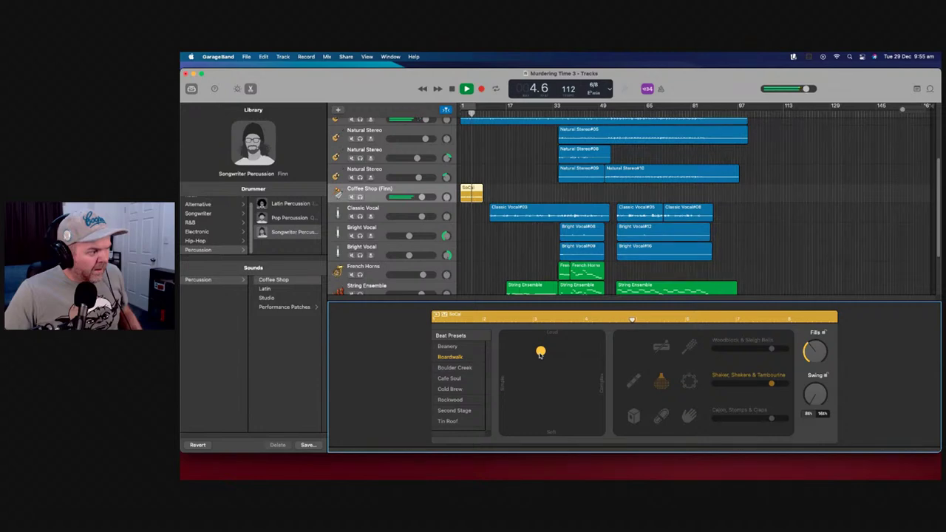
left_click(636, 382)
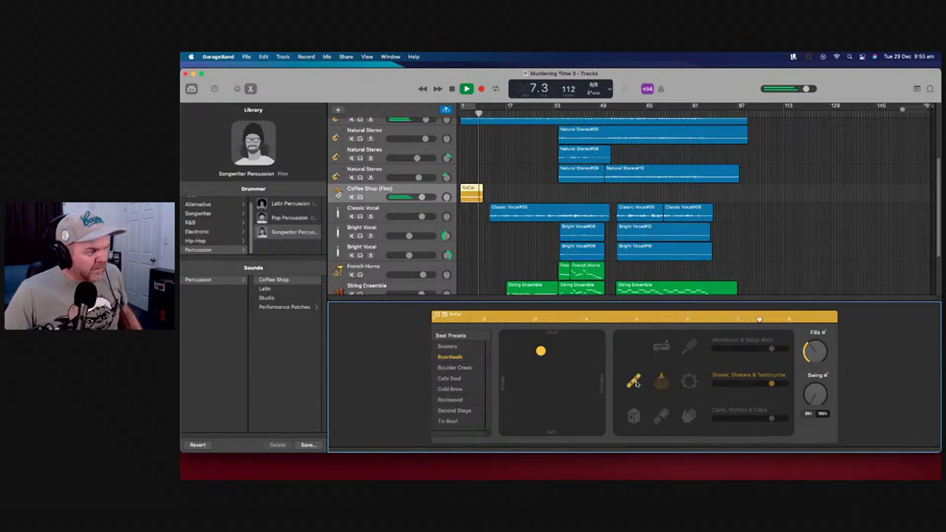
left_click(691, 381)
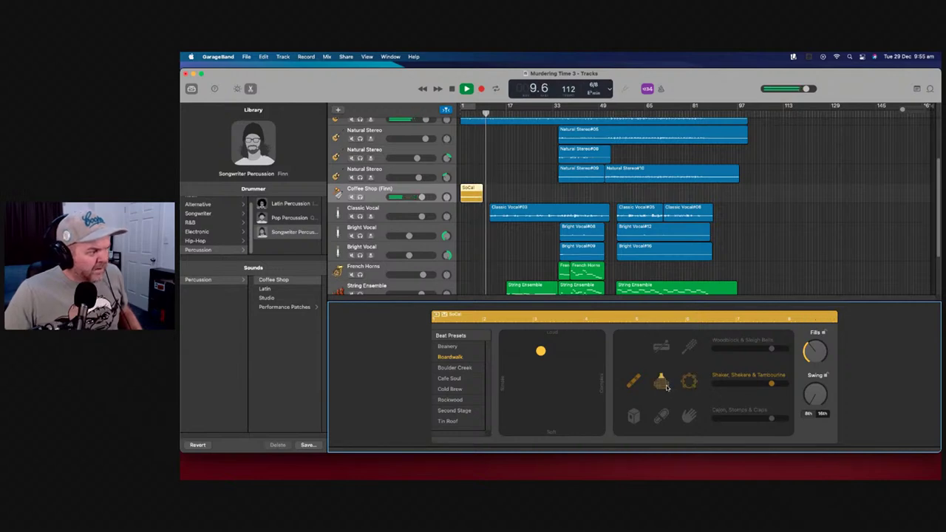
Back up a few bars, turn on the cajon, turn off tambourine and shakers, and replay from bar 6
left_click(423, 90)
left_click(423, 89)
left_click(422, 89)
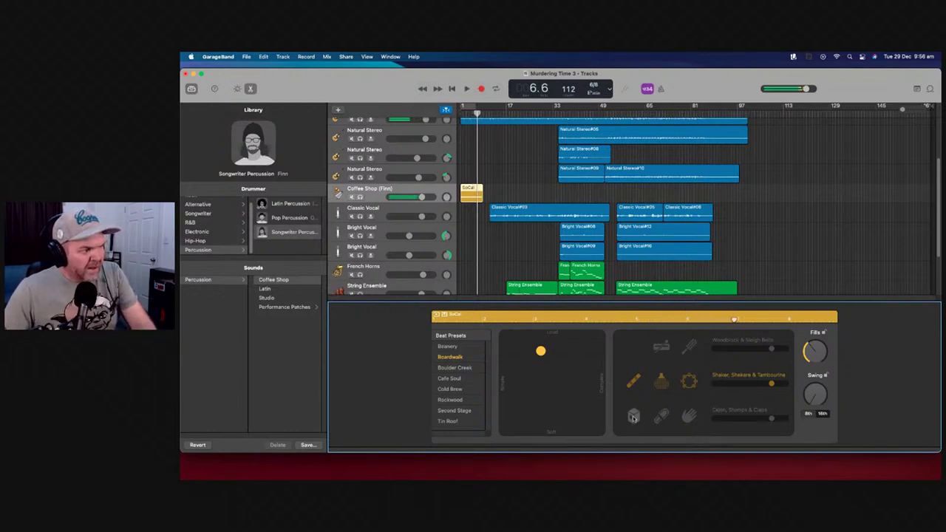
left_click(633, 418)
left_click(633, 381)
left_click(688, 380)
left_click(662, 381)
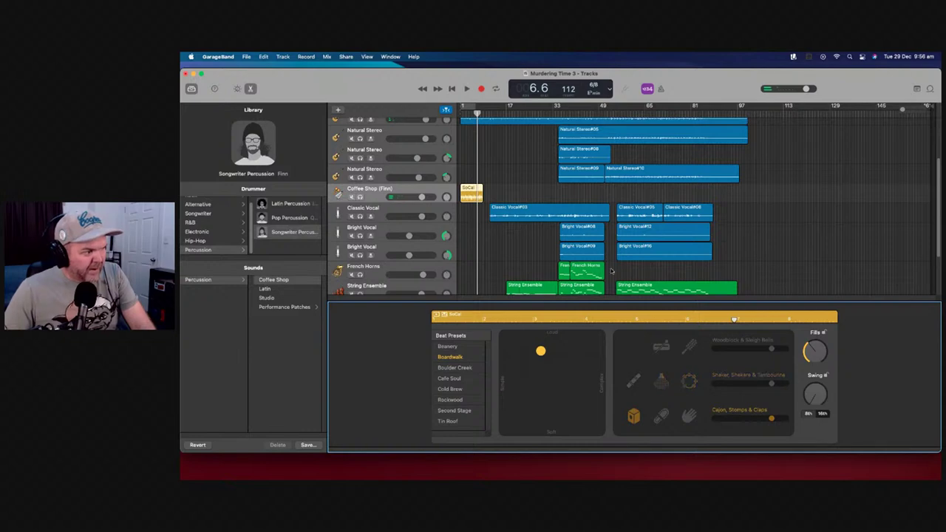
left_click(423, 89)
key("space")
Simplify the pattern further, swap the cajon for another part, and lower the cajon, stomps and claps level
left_click_drag(541, 351, 507, 350)
left_click(633, 417)
left_click(661, 416)
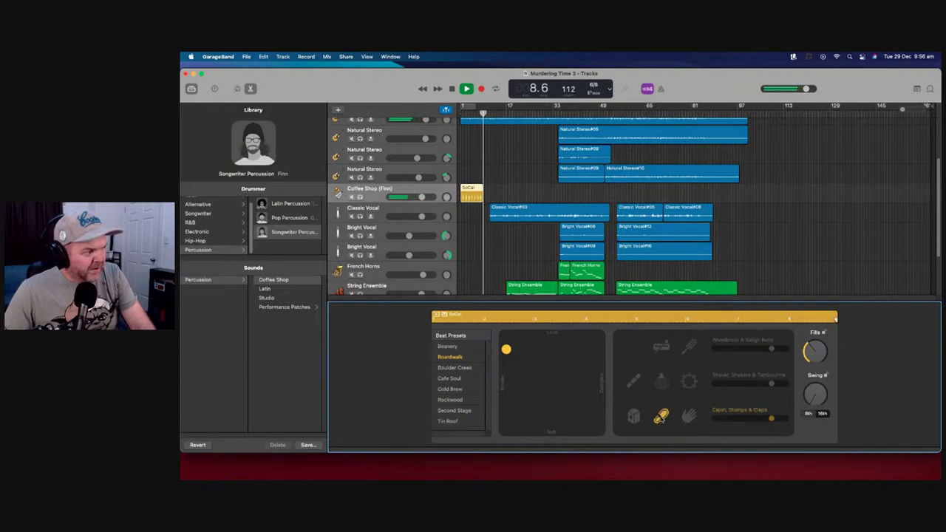
left_click(424, 89)
left_click(423, 89)
left_click(424, 89)
left_click(424, 88)
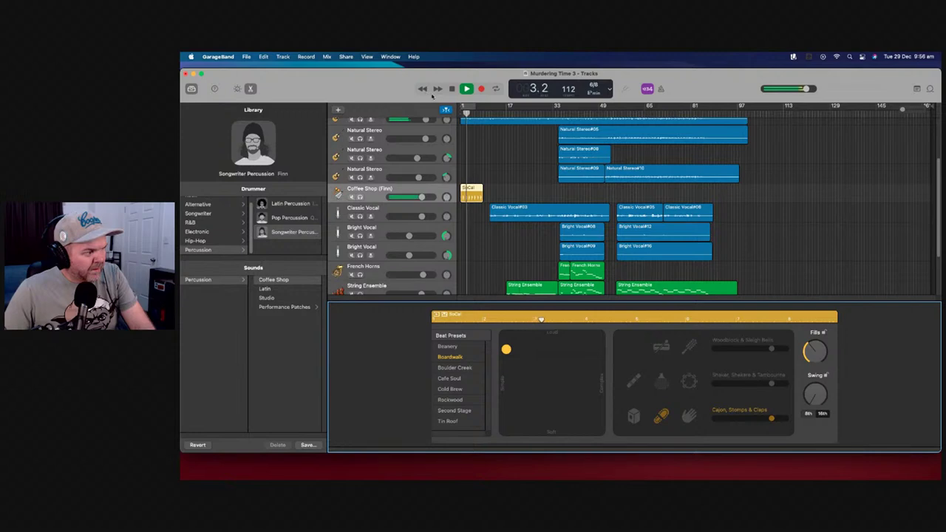
left_click_drag(771, 418, 715, 420)
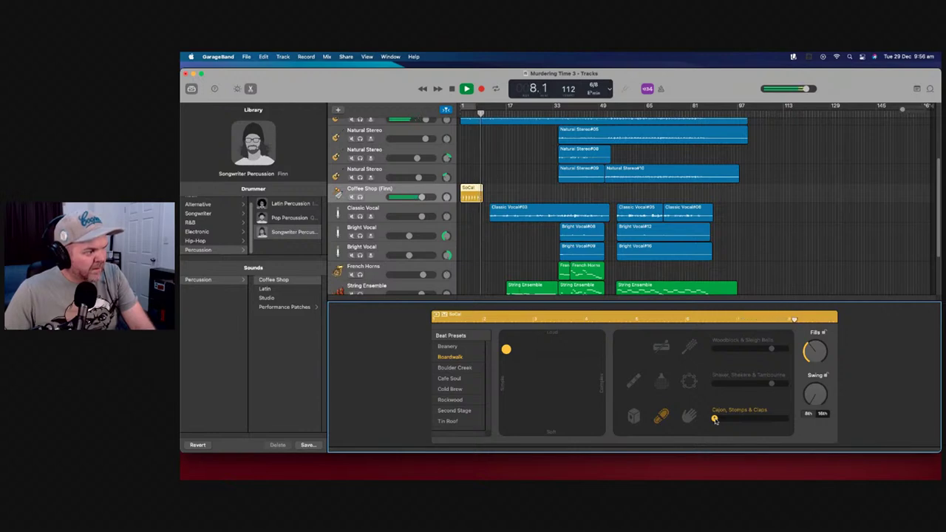
Stop playback, nudge the Coffee Shop drummer toward a more complex pattern, and mute its track
key("space")
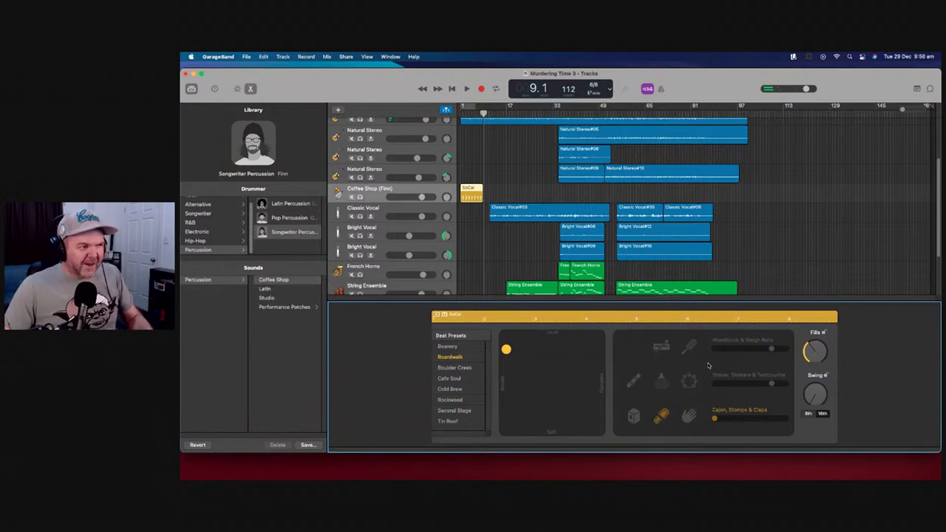
left_click_drag(508, 350, 528, 349)
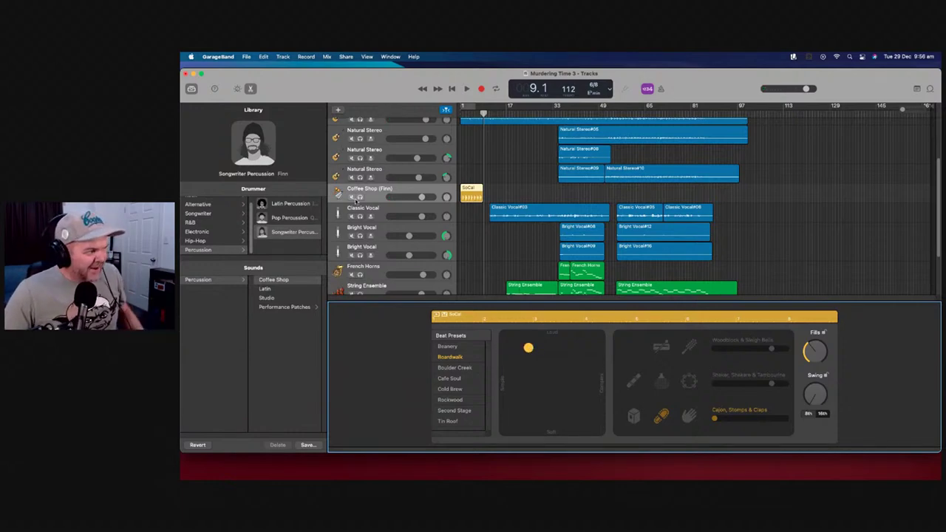
left_click(353, 198)
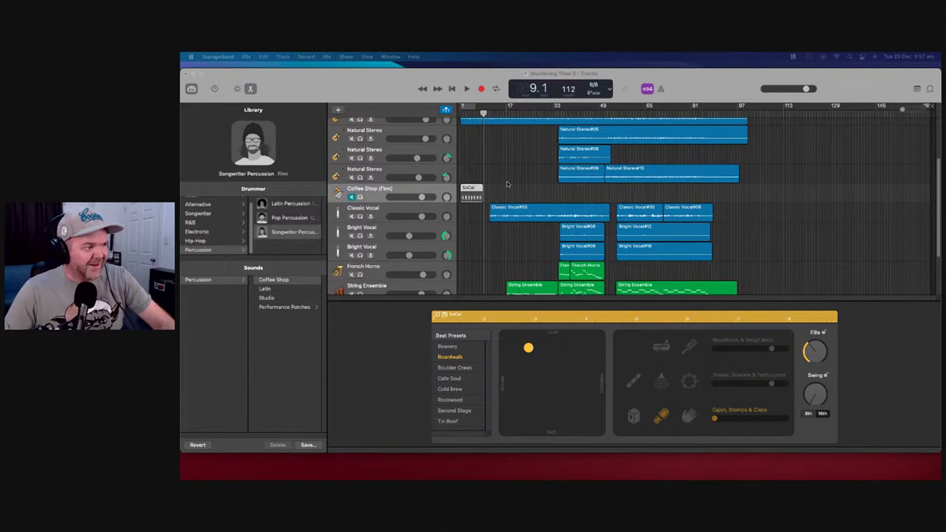
scroll(507, 185, "down", 3)
scroll(507, 183, "up", 5)
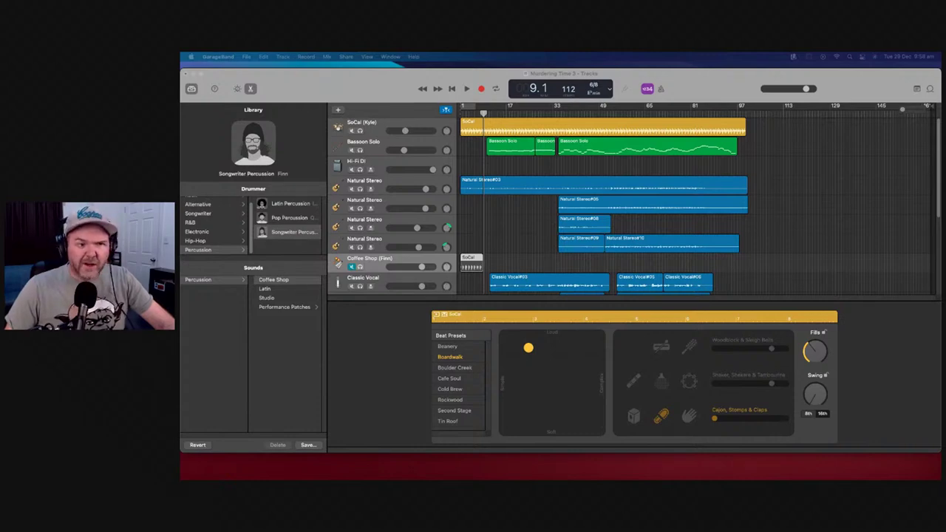
Save and close Murdering Time 3, then play Murdering Time 4 Jade Drums from bar 1
key("super+q")
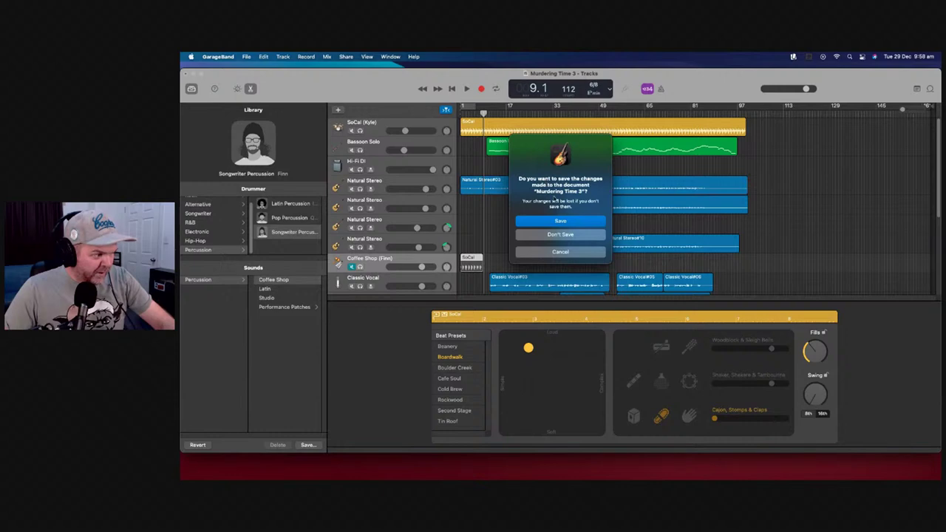
left_click(573, 222)
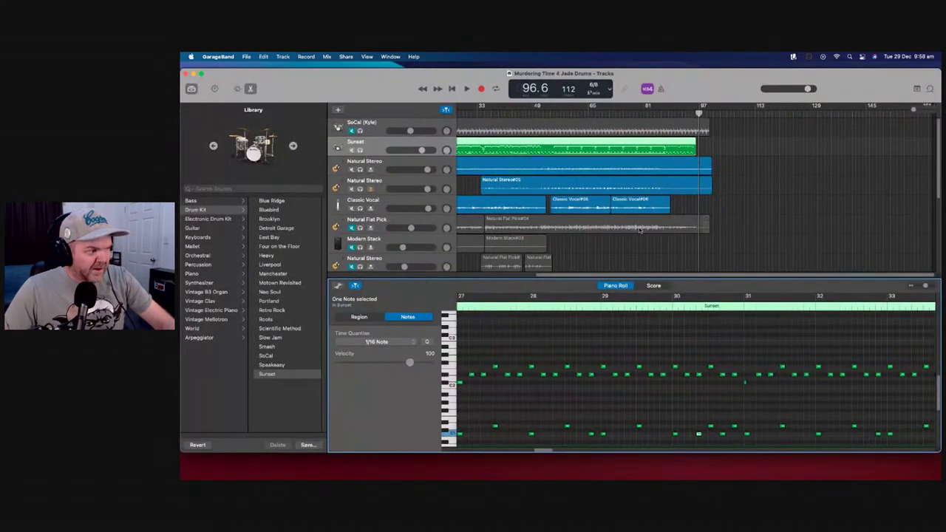
left_click(453, 88)
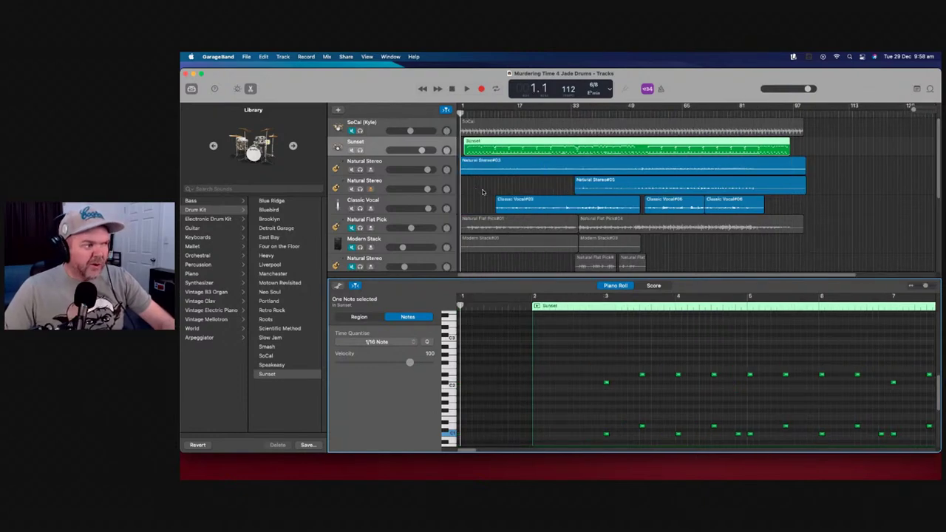
scroll(483, 192, "down", 3)
scroll(482, 193, "up", 3)
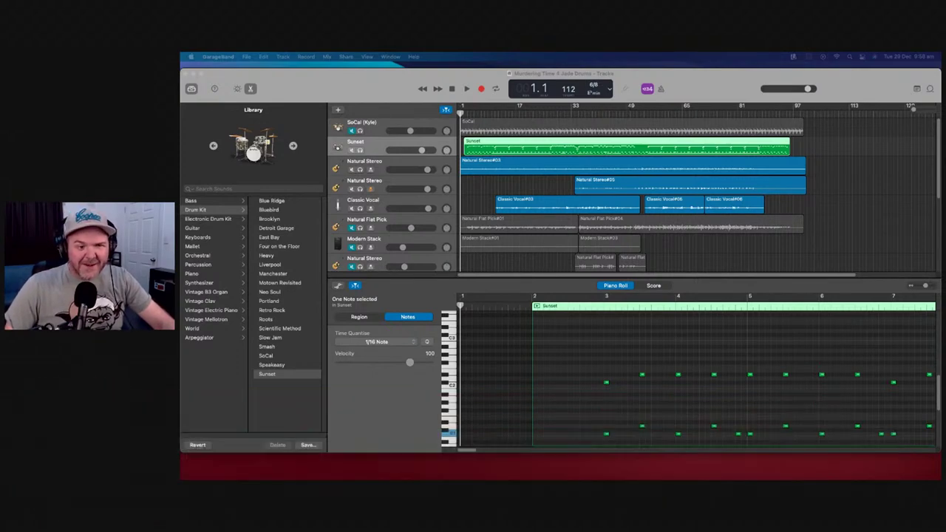
left_click(468, 89)
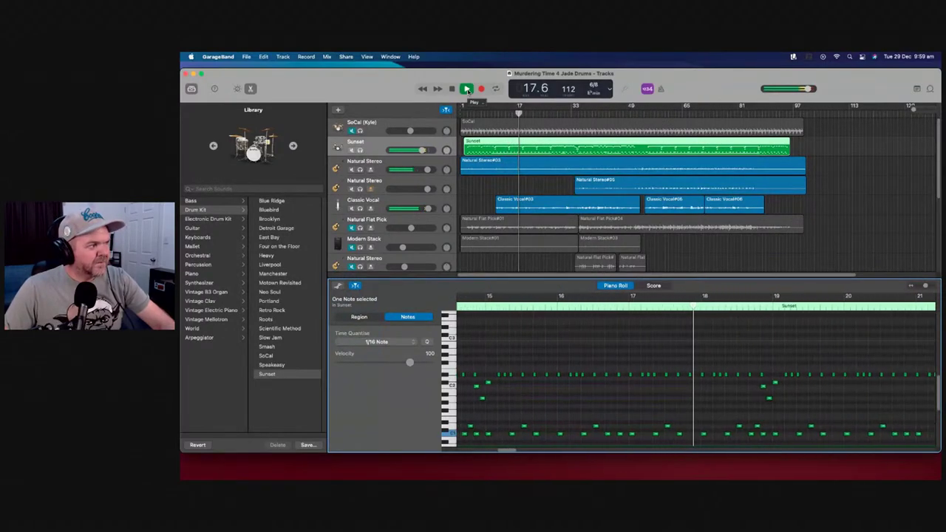
Stop playback near bar 19, copy the Sunset region, and bring up the Sunset track's context menu
left_click(467, 90)
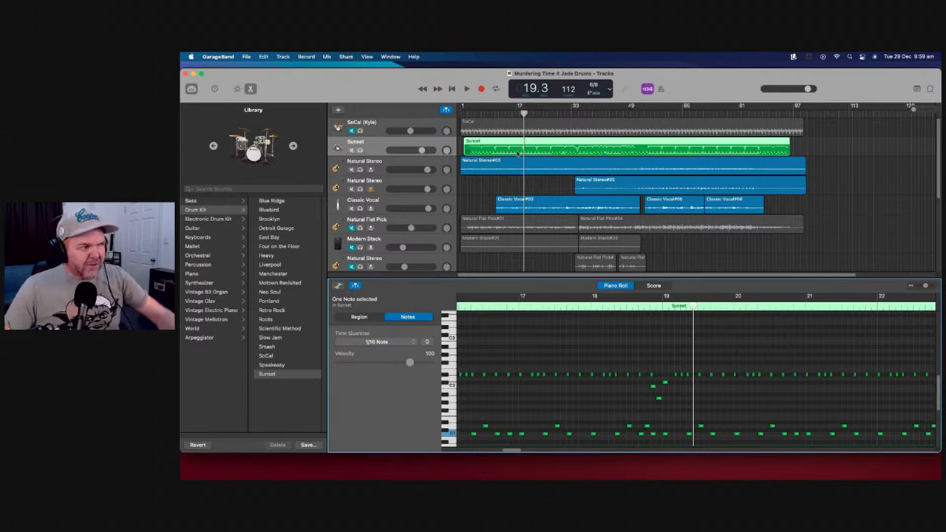
right_click(504, 147)
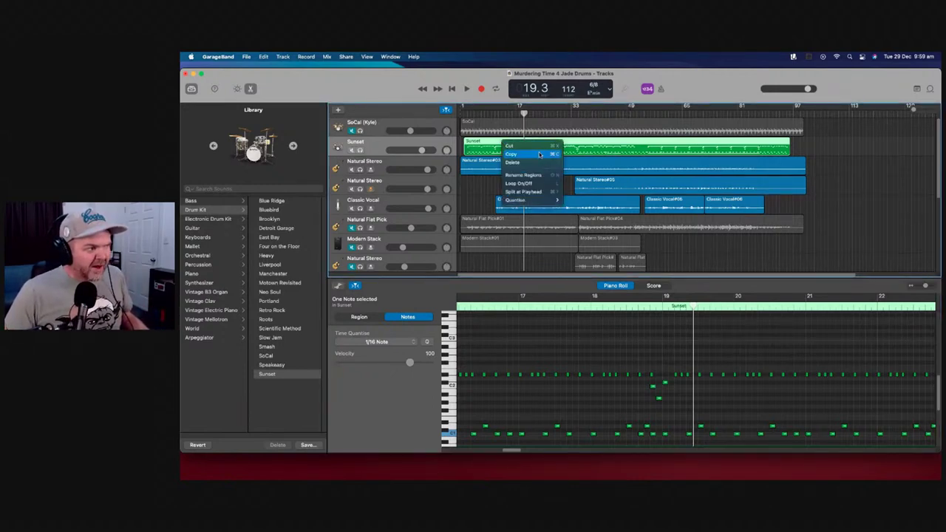
left_click(539, 153)
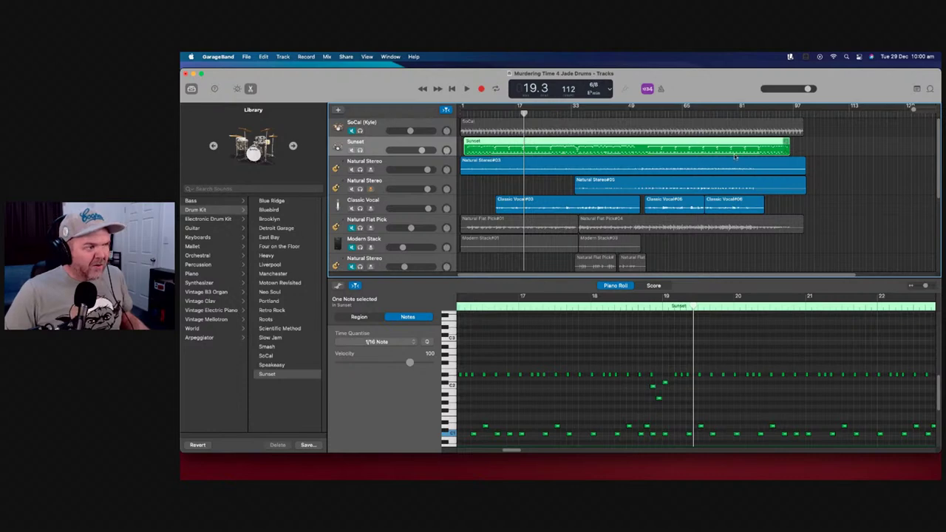
right_click(393, 143)
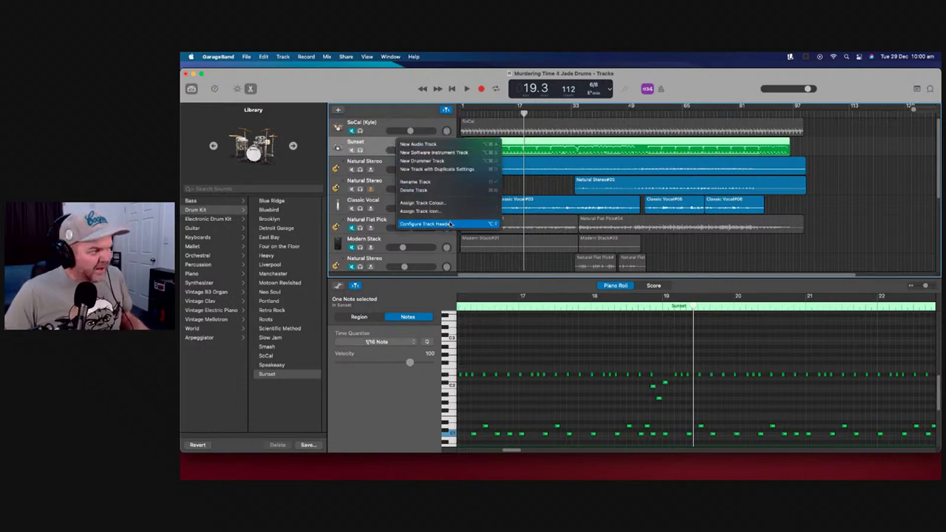
Discard changes to Murdering Time 4 Jade Drums and open Murdering Time 3 from the project chooser
left_click(740, 149)
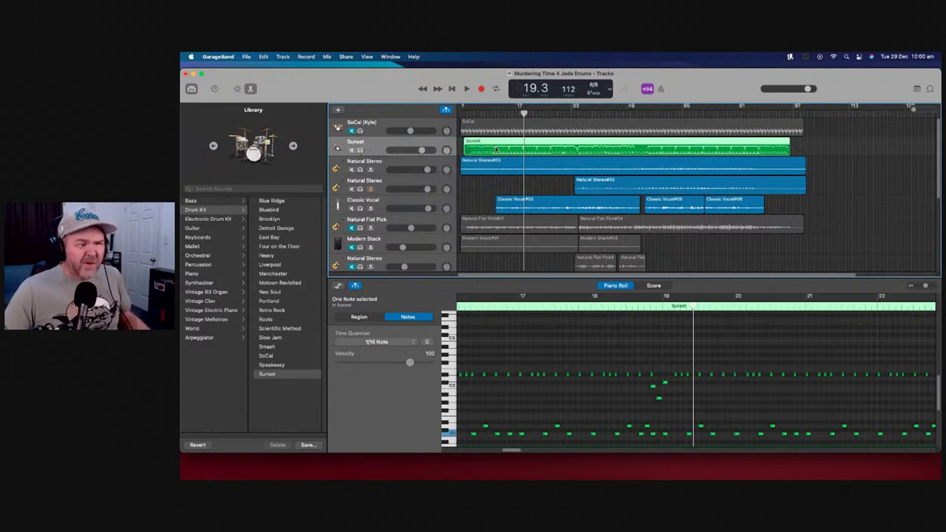
left_click(221, 57)
mouse_move(246, 57)
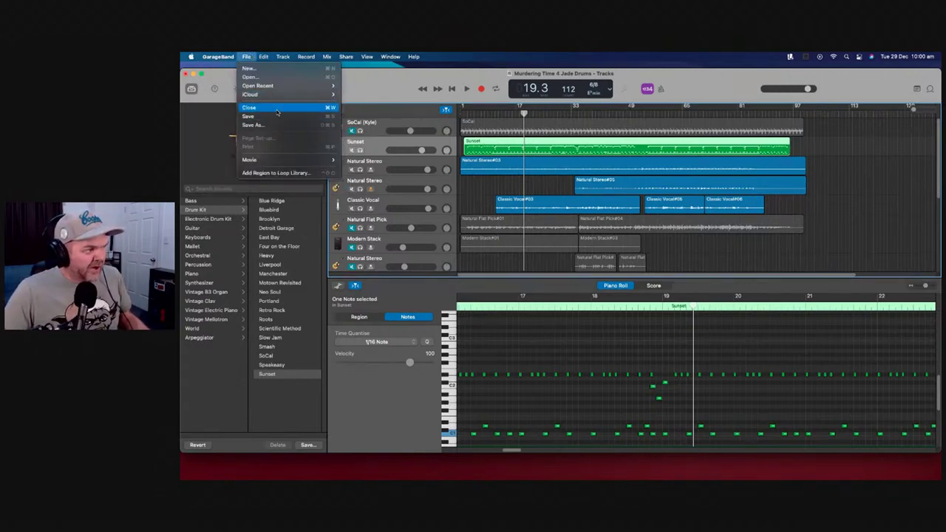
left_click(277, 110)
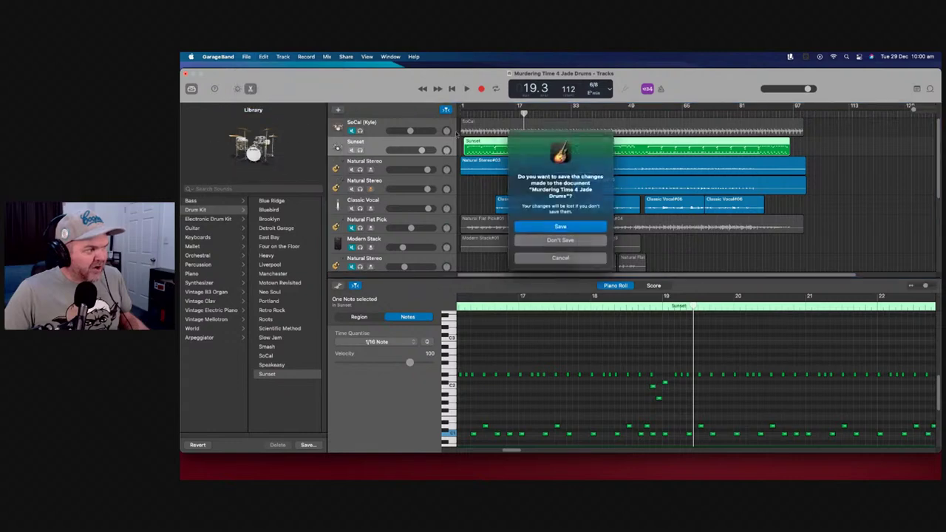
left_click(583, 240)
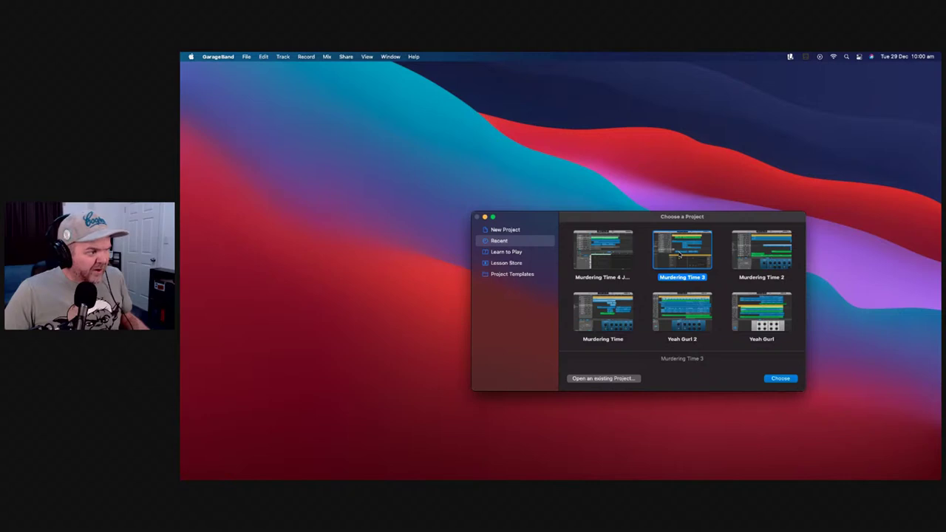
double_click(679, 256)
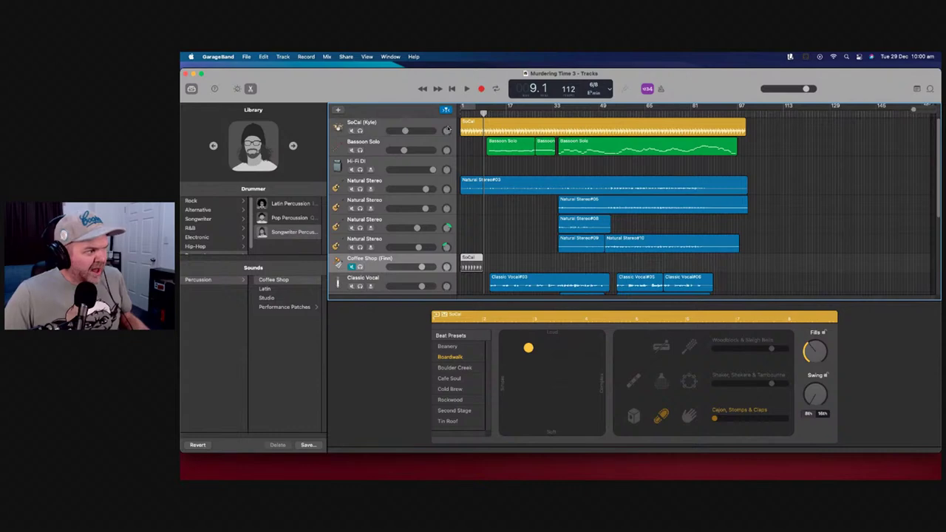
Add a software instrument track below SoCal (Kyle) using the Sunset drum kit
left_click(399, 125)
left_click(339, 110)
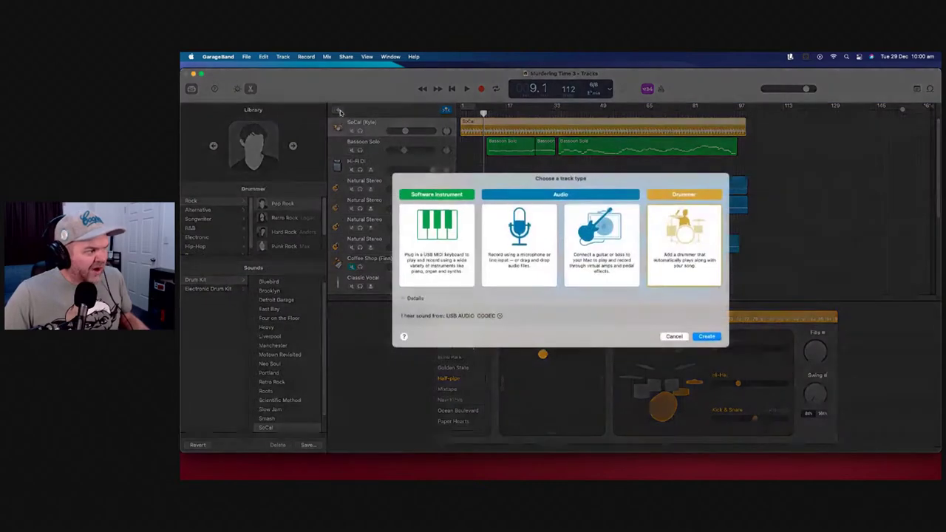
left_click(437, 240)
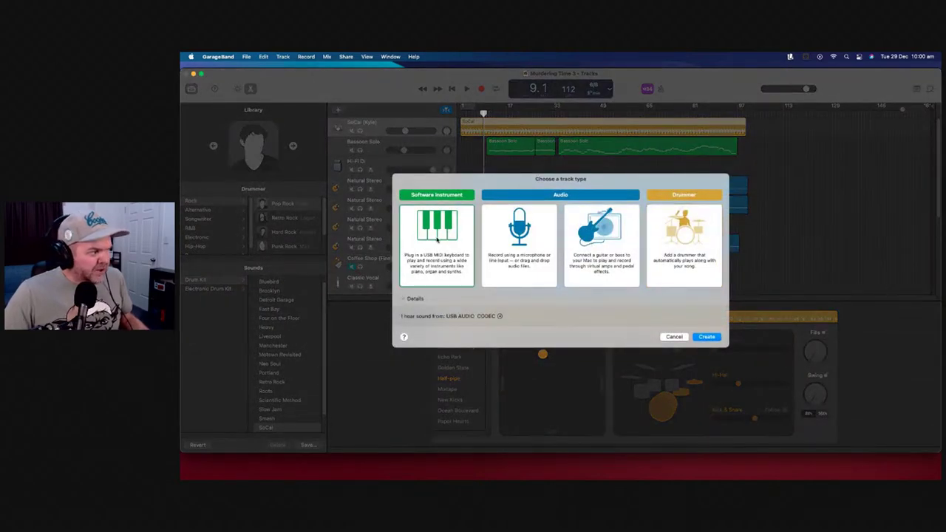
left_click(706, 337)
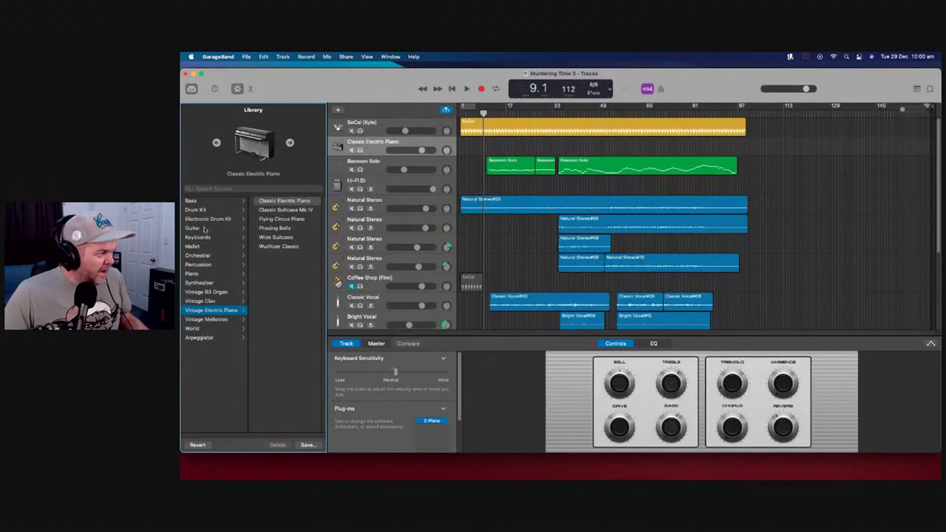
left_click(202, 210)
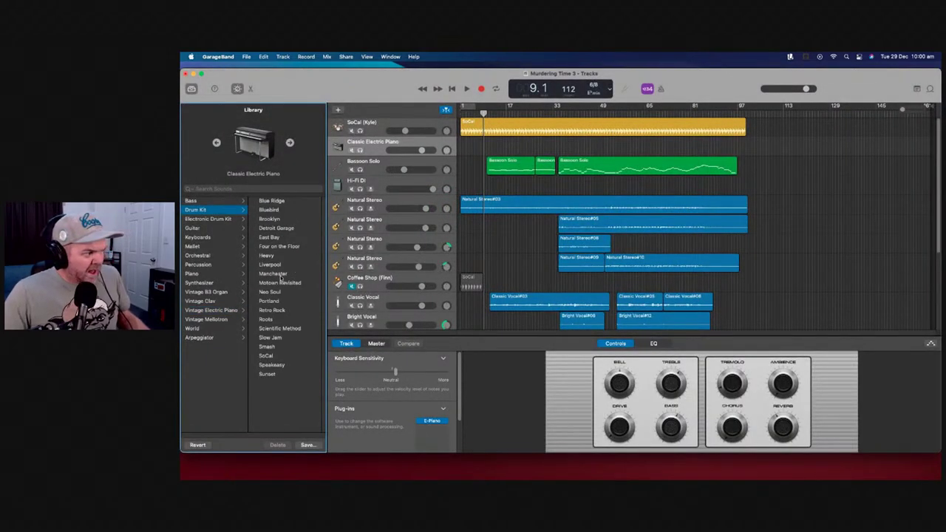
left_click(267, 374)
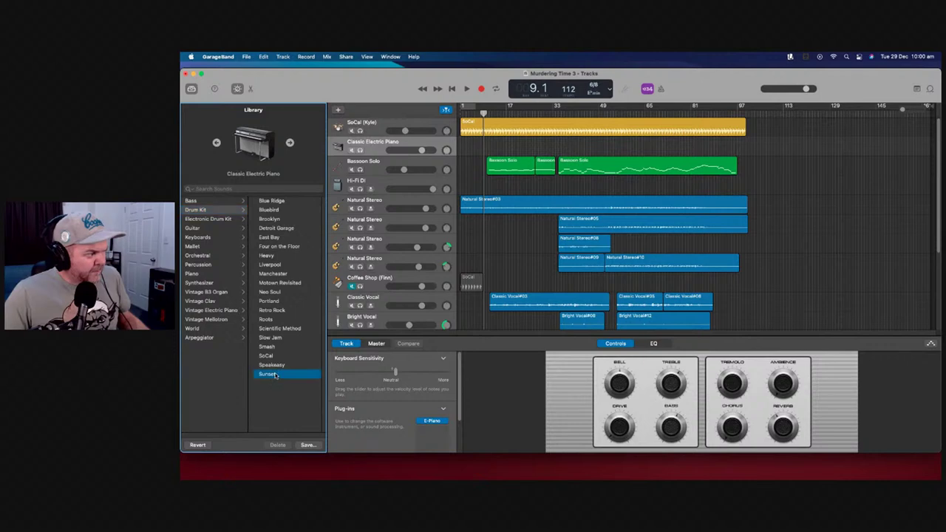
Paste the copied Sunset drum region into the new track starting at bar 1
left_click(452, 88)
right_click(476, 148)
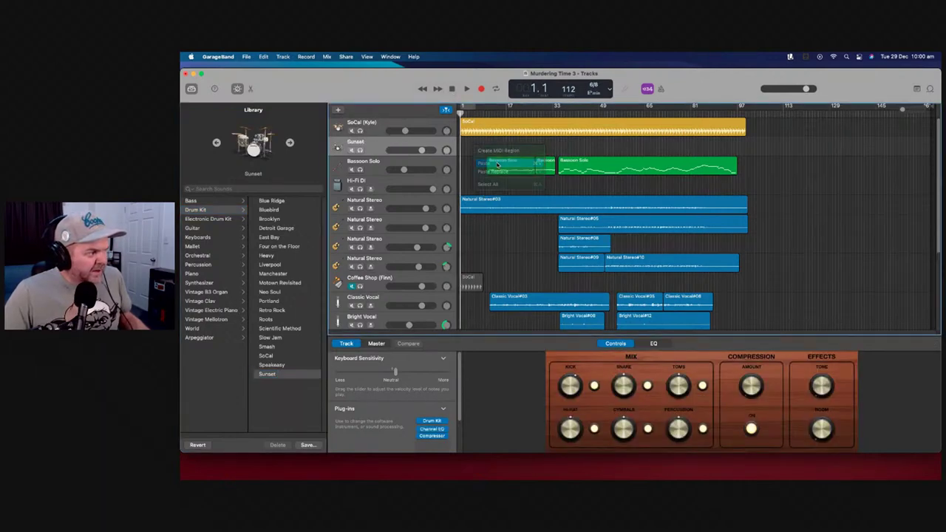
left_click(498, 164)
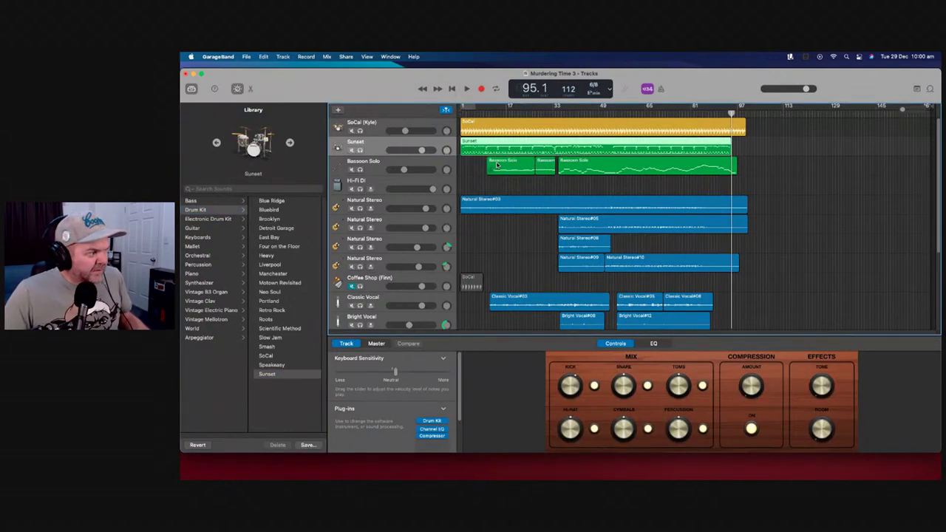
left_click(453, 89)
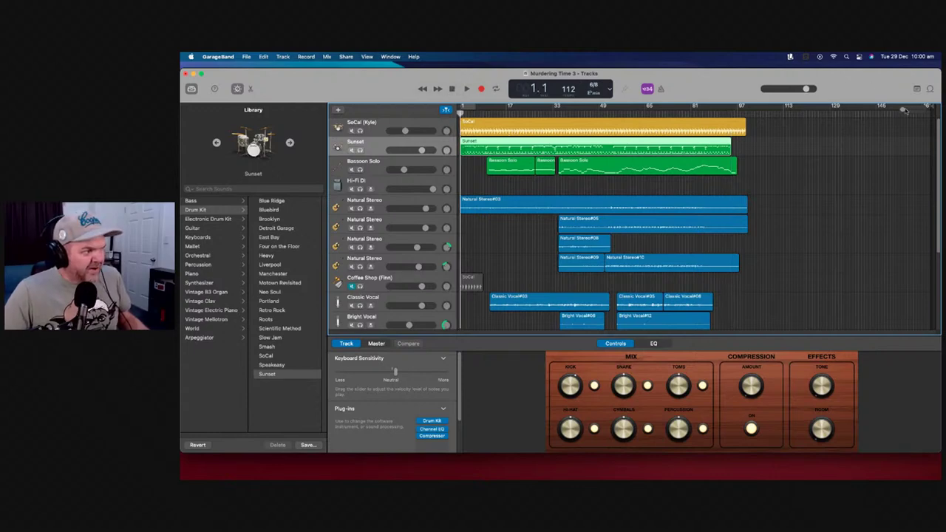
Move the pasted Sunset drum region so it starts at bar 2 (2.1.1.1)
left_click_drag(904, 109, 919, 109)
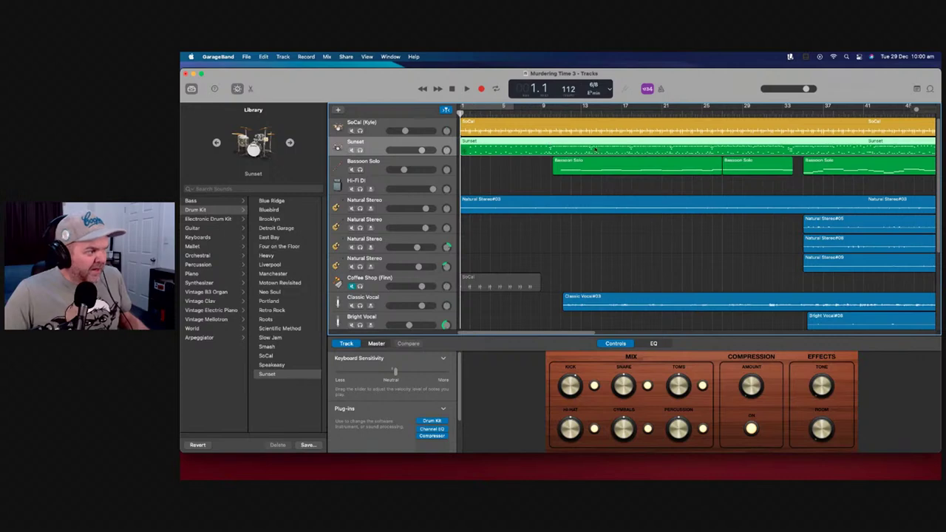
left_click_drag(510, 150, 534, 150)
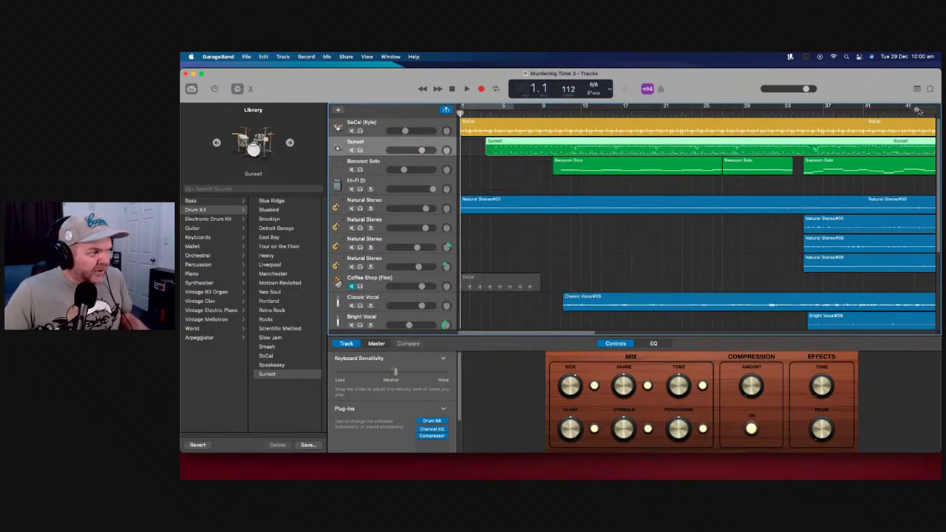
key("super+Right")
key("super+Right")
left_click_drag(599, 150, 508, 151)
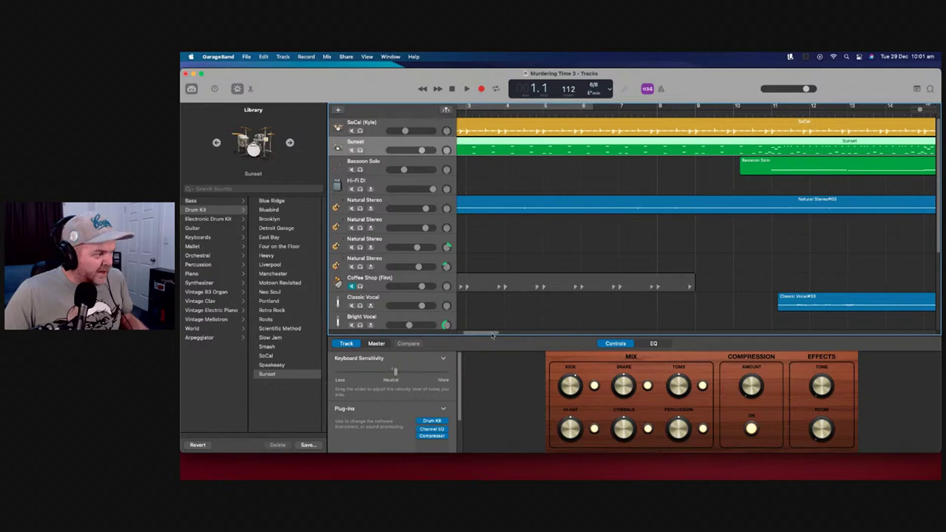
left_click_drag(492, 335, 478, 335)
left_click_drag(566, 146, 559, 148)
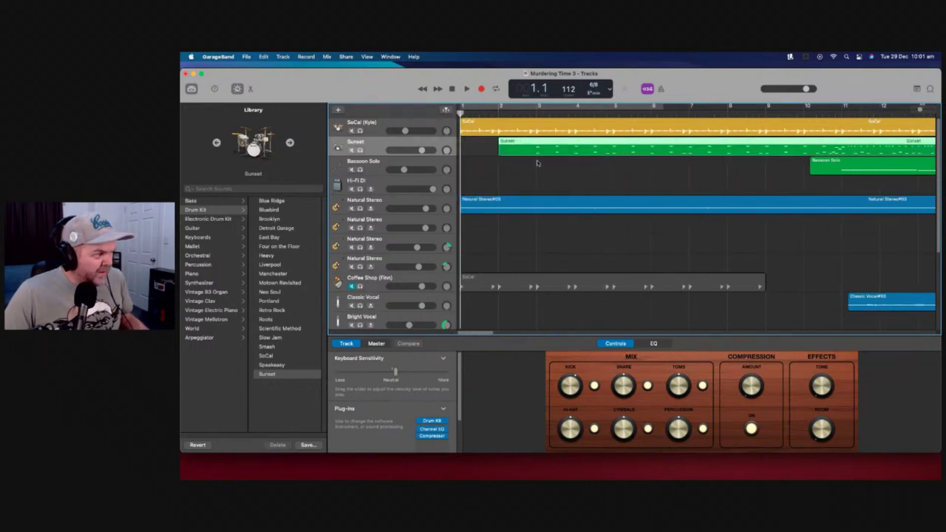
Play the song with SoCal (Kyle) muted and the Sunset drums lowered to about -4.8 dB
left_click(465, 89)
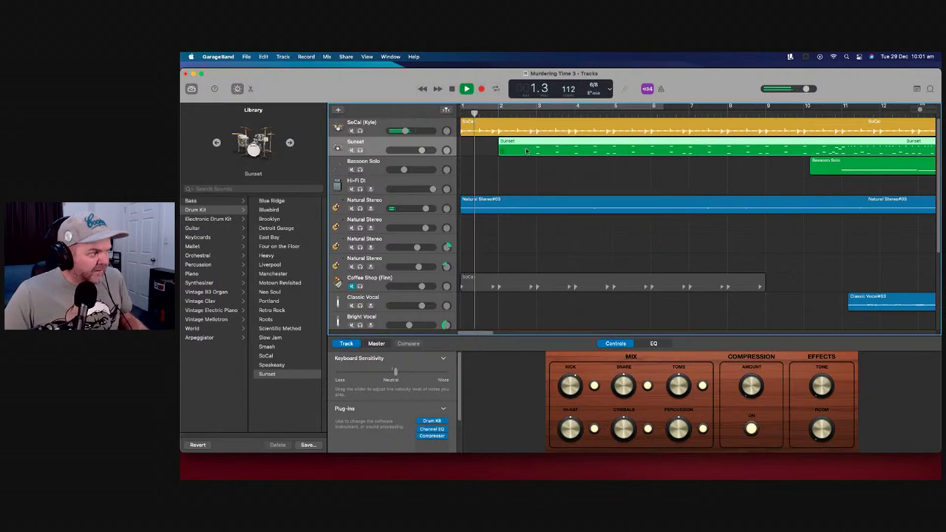
left_click(352, 130)
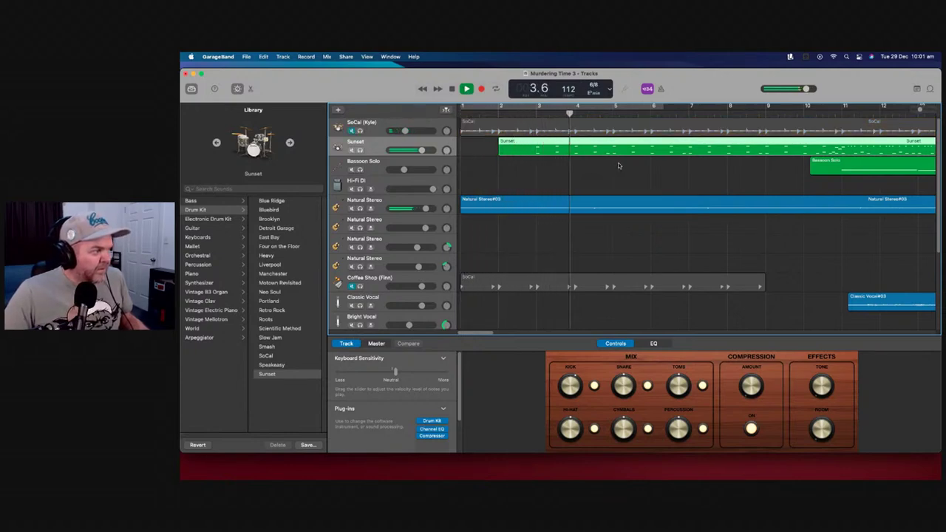
left_click_drag(424, 150, 417, 150)
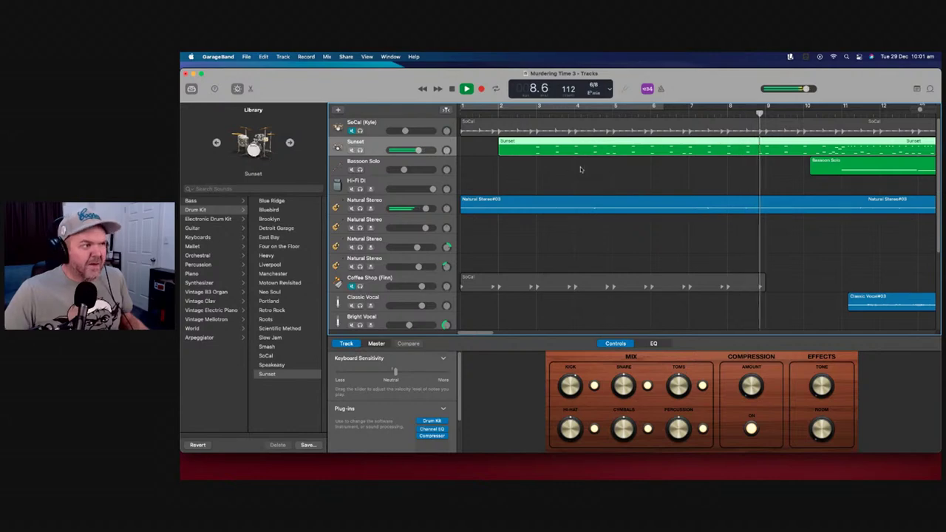
mouse_move(404, 170)
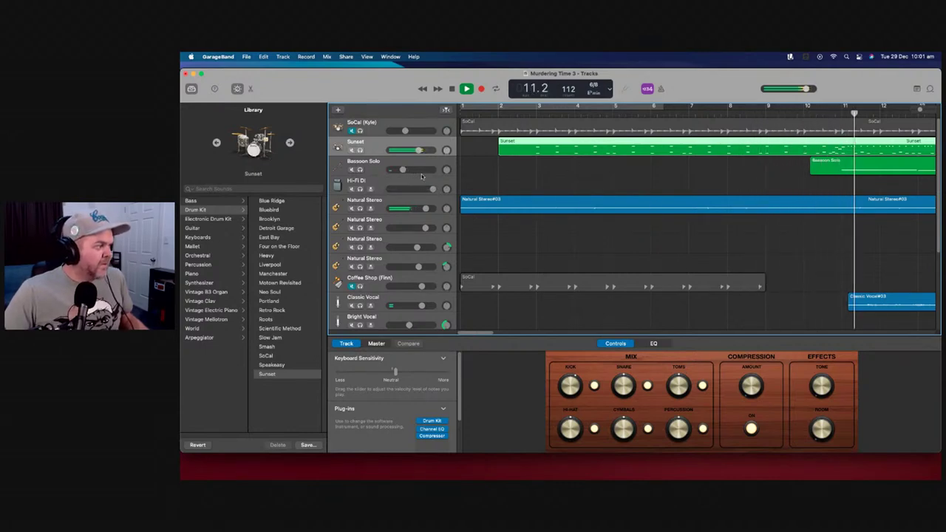
mouse_move(416, 150)
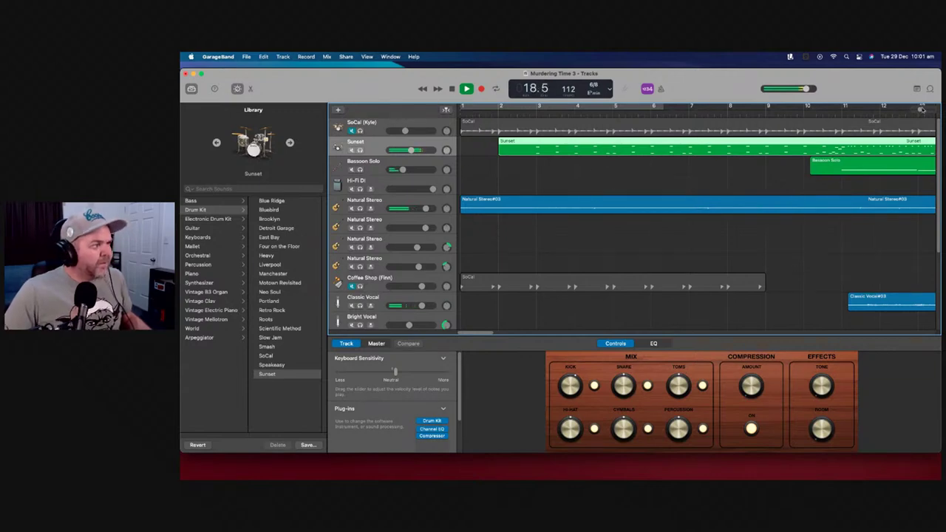
left_click_drag(921, 110, 908, 110)
Delete the short String Ensemble region near bar 20 and set the Sunset drums to -4.4 dB
scroll(522, 280, "down", 5)
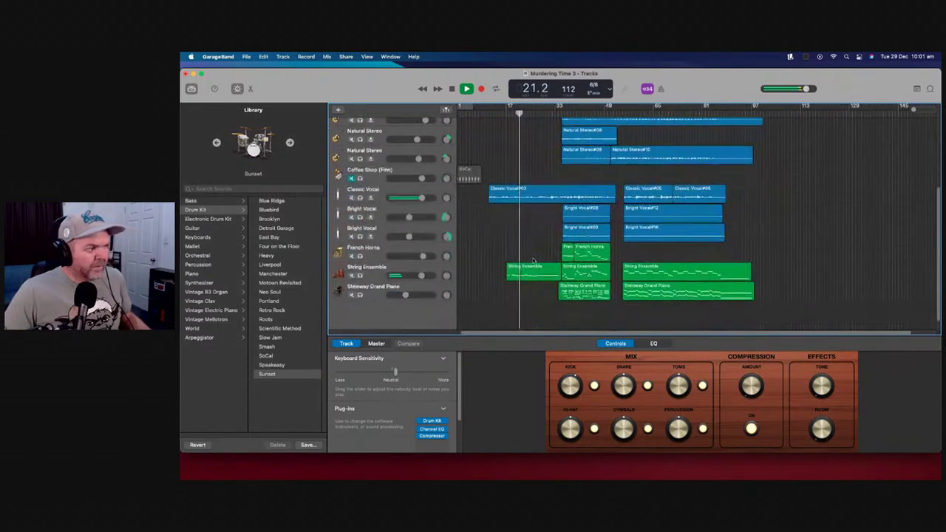
left_click_drag(508, 280, 548, 271)
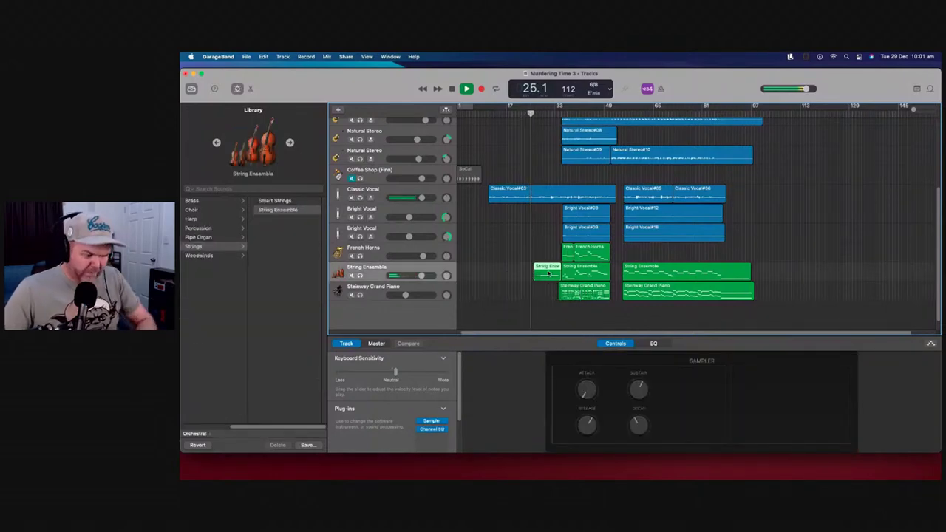
key("Delete")
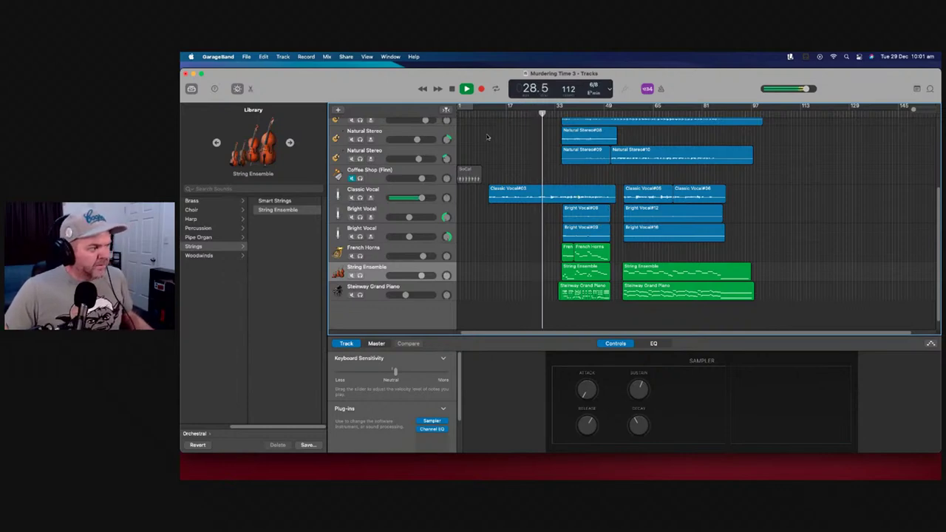
scroll(497, 139, "up", 4)
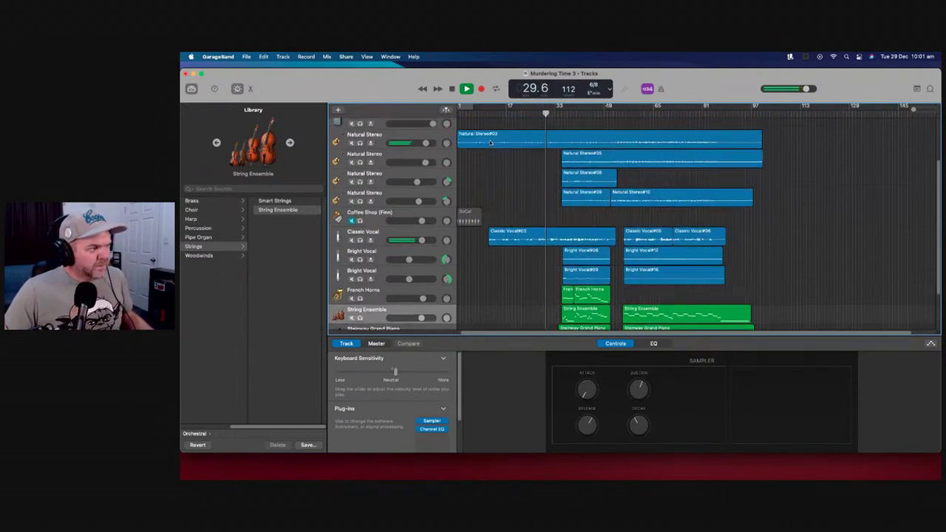
scroll(491, 142, "up", 2)
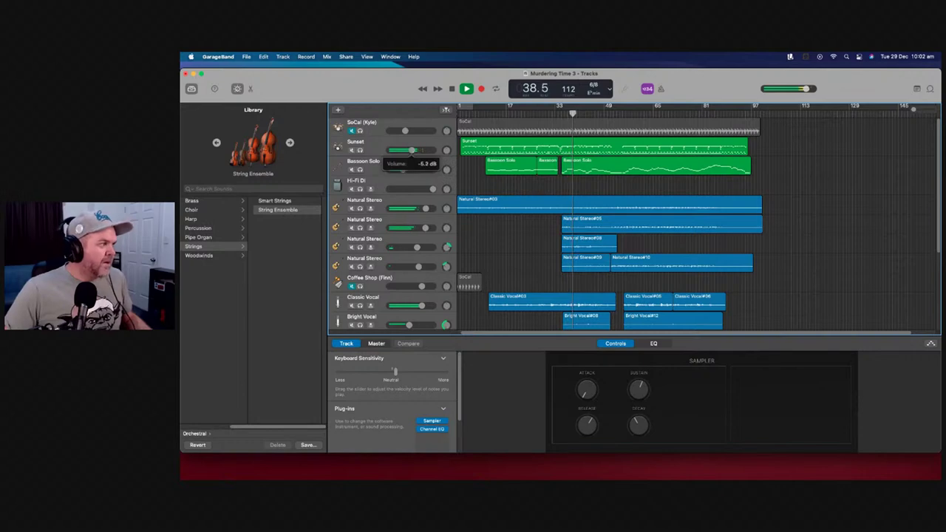
left_click_drag(412, 150, 414, 150)
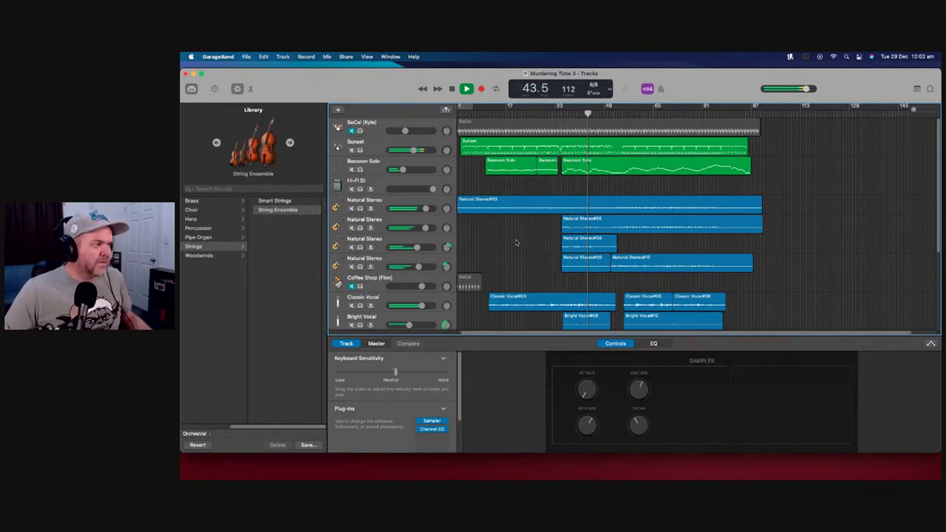
Set the fourth Natural Stereo track to -2.2 dB and stop playback around bar 58
scroll(513, 238, "down", 4)
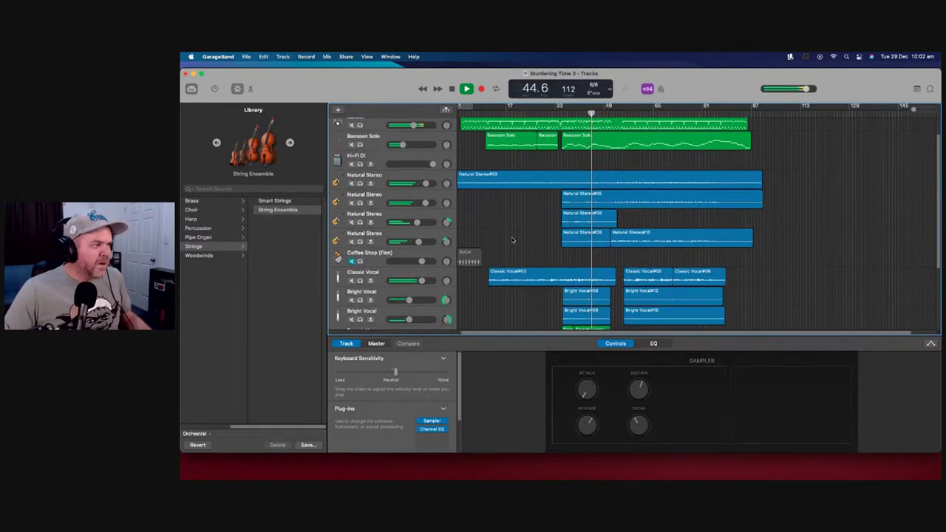
scroll(513, 235, "up", 4)
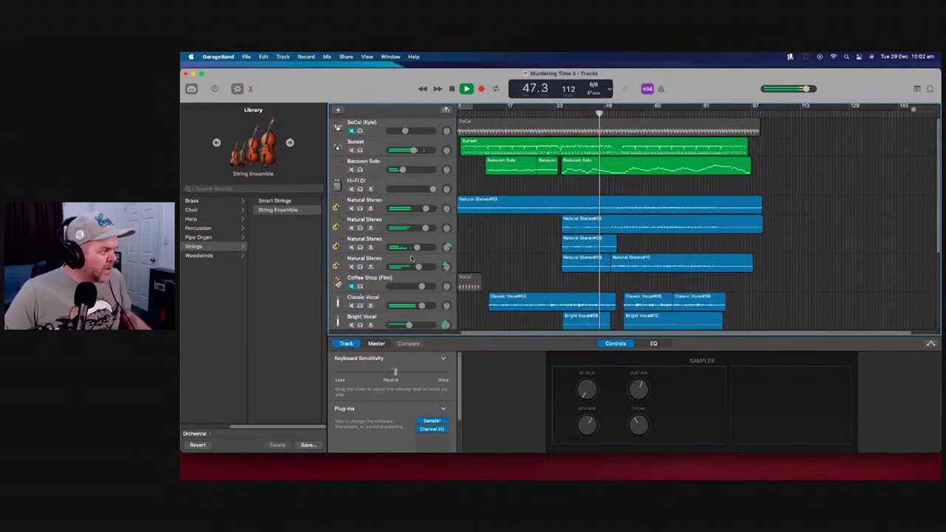
left_click_drag(417, 266, 414, 267)
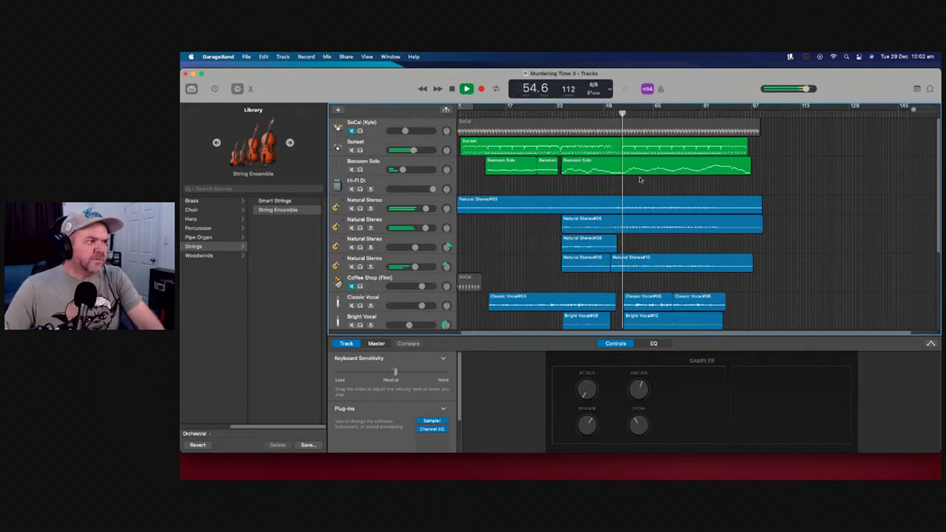
scroll(639, 181, "down", 2)
scroll(639, 183, "down", 3)
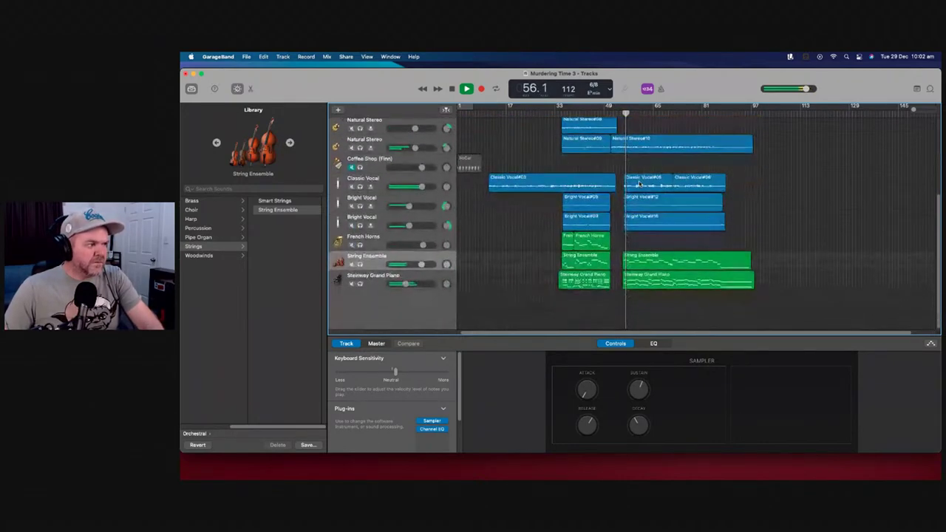
scroll(640, 181, "up", 5)
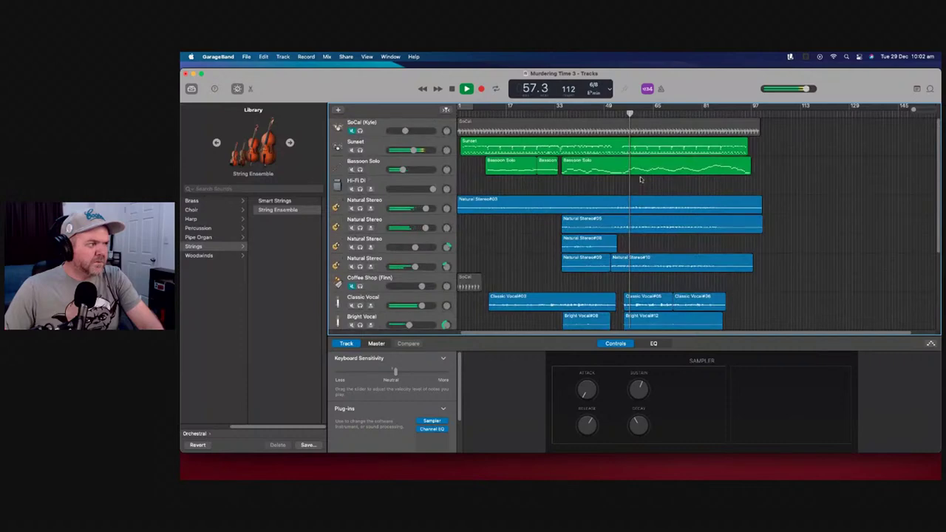
key("space")
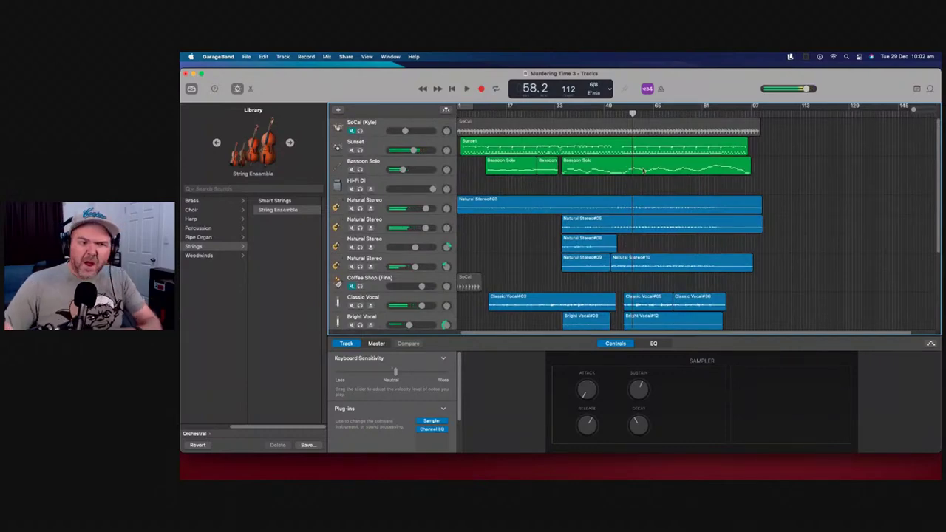
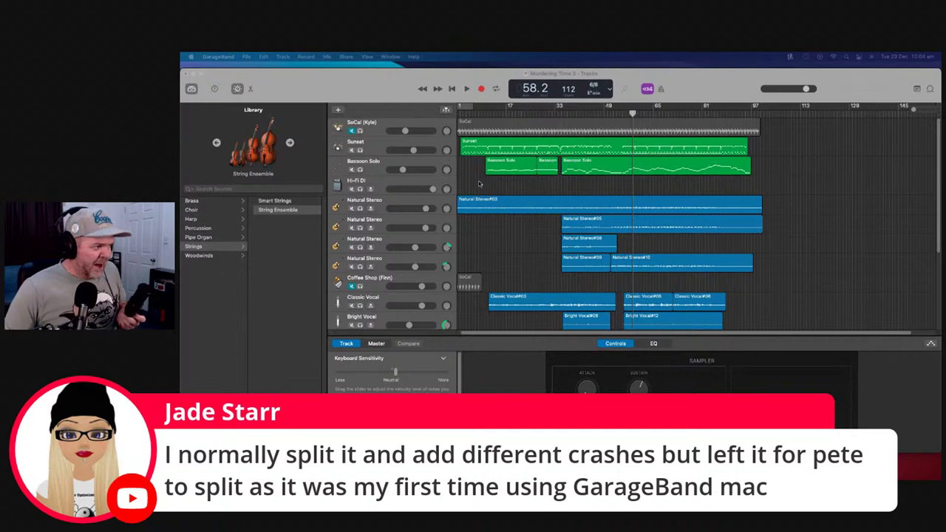
Start playback of the song from bar 17
scroll(479, 185, "down", 5)
scroll(481, 189, "up", 5)
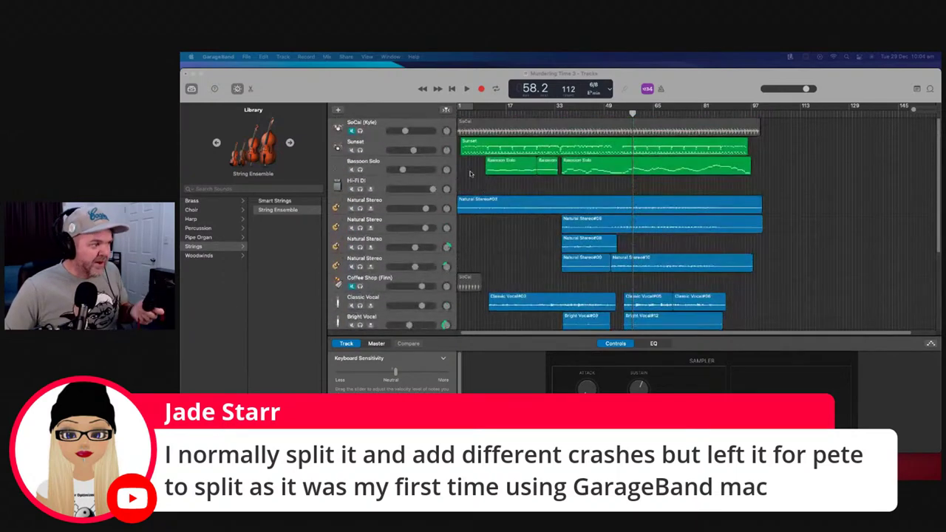
left_click(507, 114)
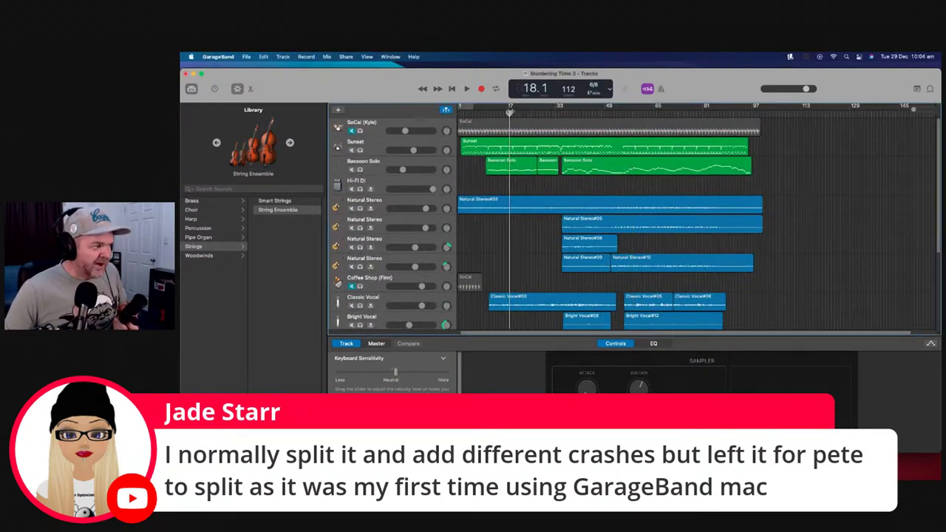
left_click(467, 88)
Mute the Classic Vocal track
mouse_move(411, 150)
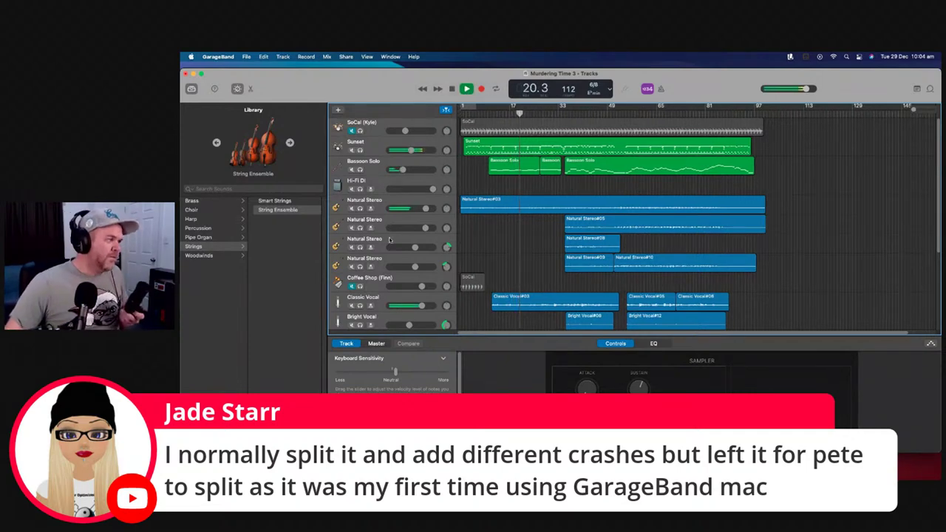
scroll(358, 282, "down", 2)
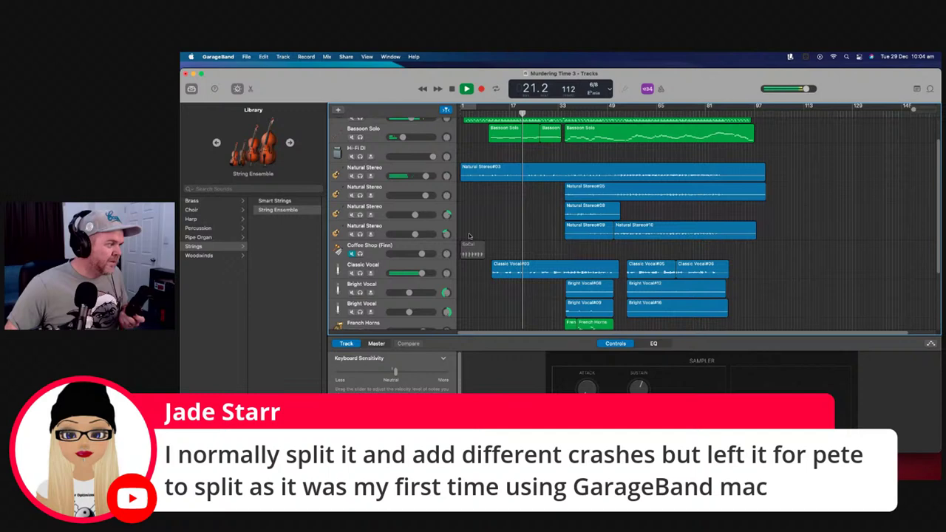
left_click(351, 269)
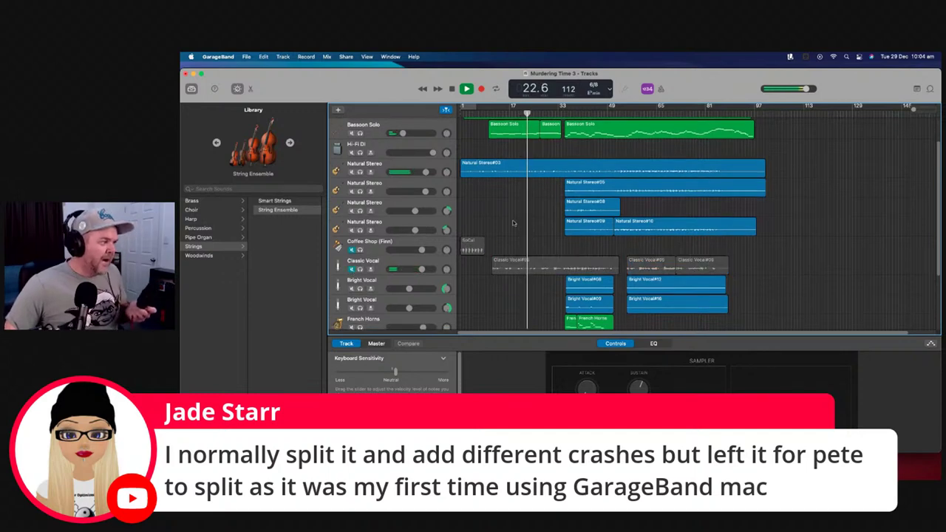
Raise the Bassoon Solo track's volume to +6.0 dB
scroll(515, 218, "down", 4)
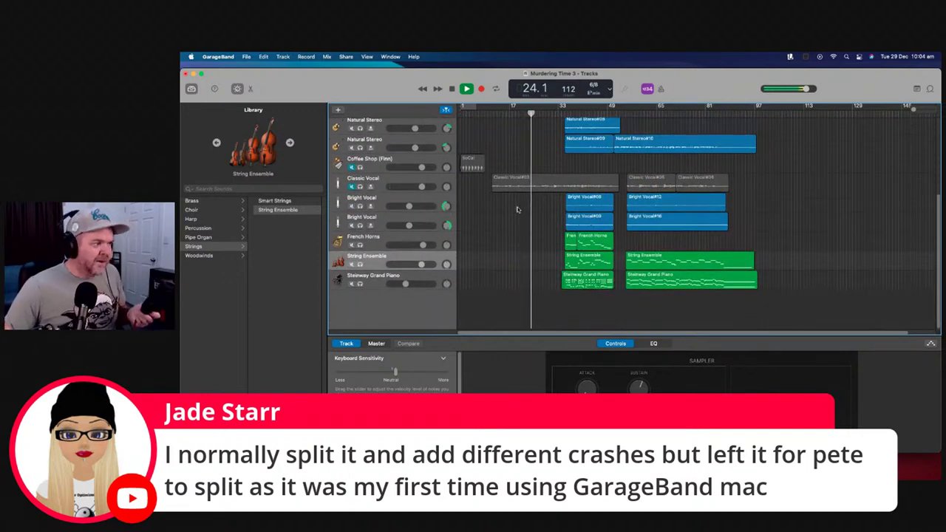
scroll(513, 234, "up", 4)
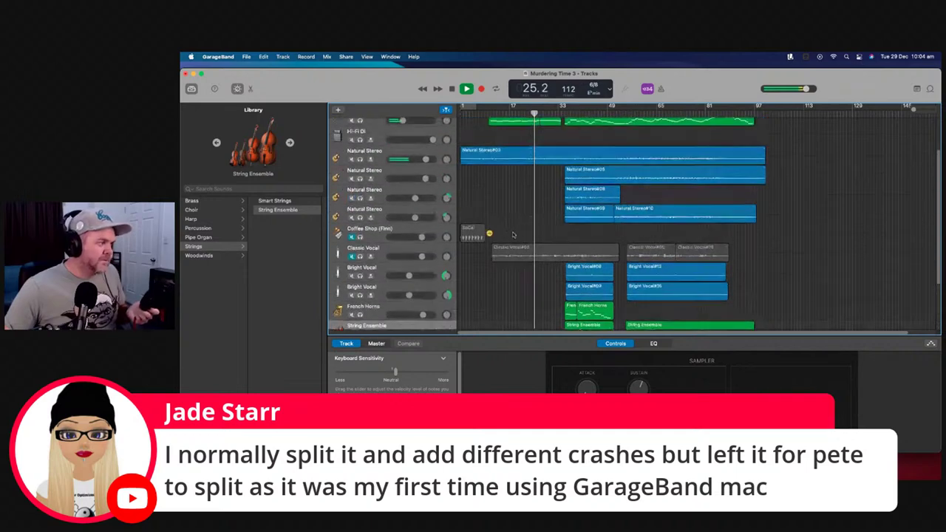
scroll(513, 234, "up", 3)
mouse_move(414, 227)
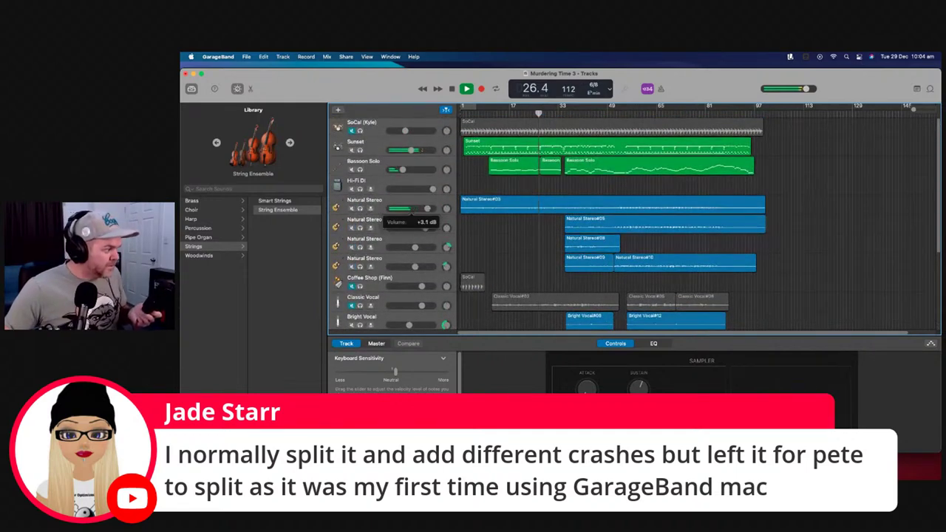
scroll(487, 215, "down", 5)
scroll(486, 215, "up", 3)
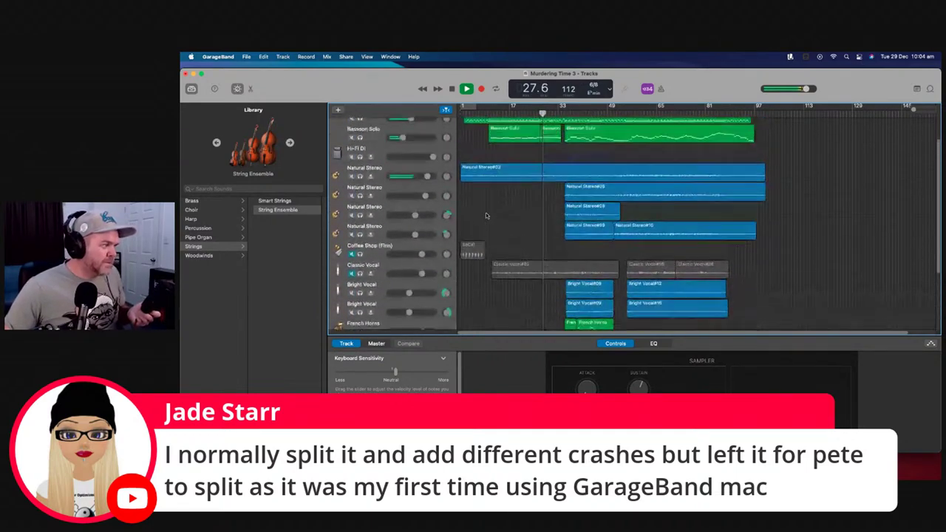
scroll(486, 215, "up", 2)
mouse_move(405, 170)
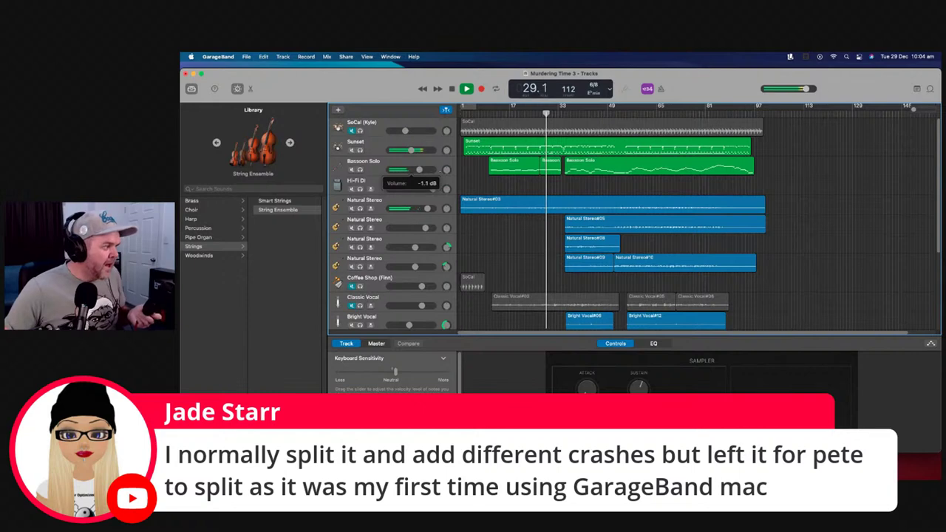
mouse_move(419, 170)
left_mouse_down()
mouse_move(433, 170)
mouse_move(409, 170)
left_mouse_up()
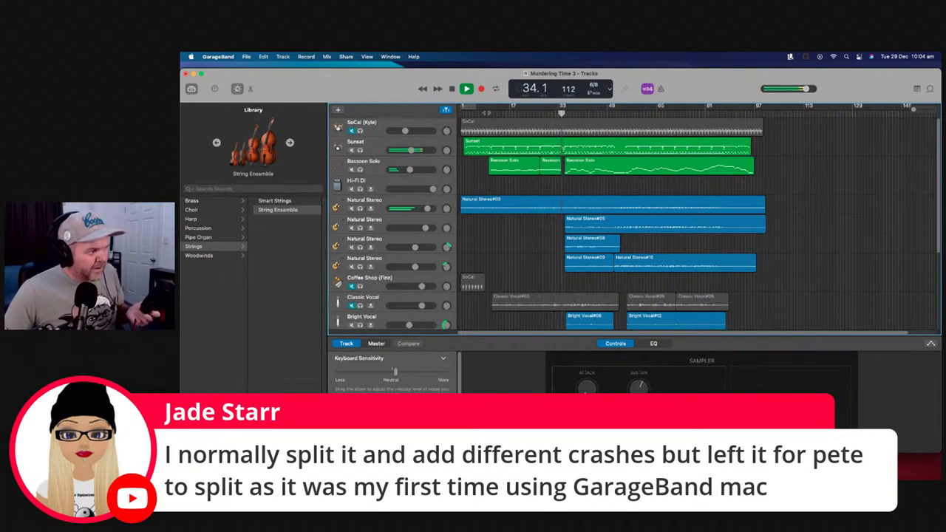
Stop playback and restart the song from the beginning
key("space")
key("Return")
left_click(464, 88)
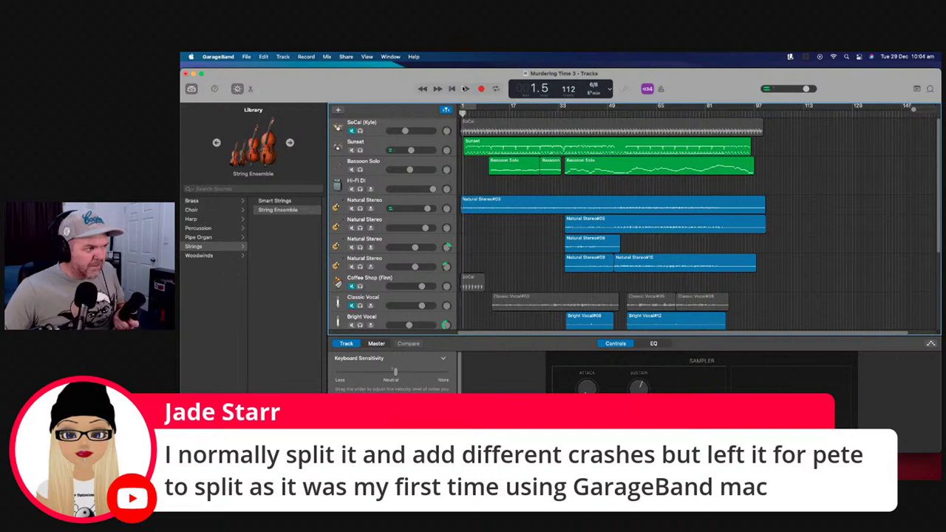
Add a new track duplicating Classic Vocal's settings and arm it for recording
scroll(482, 225, "down", 3)
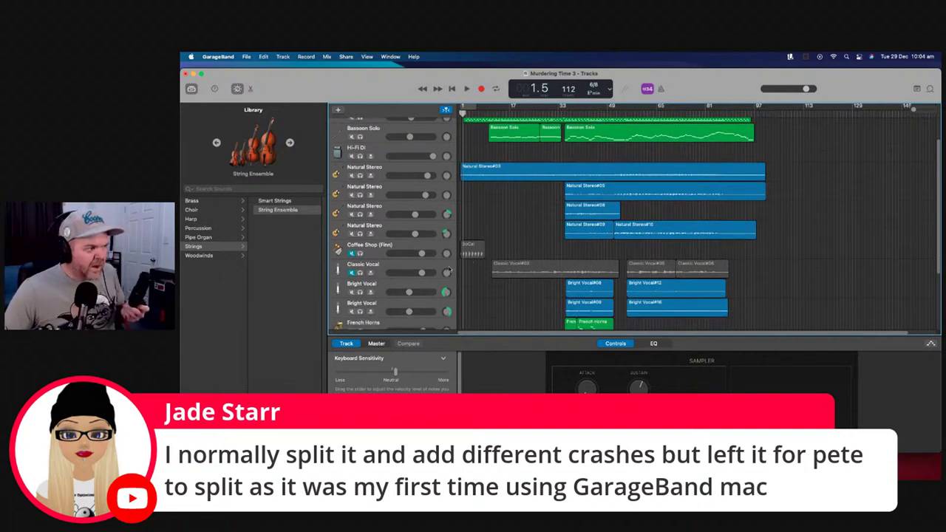
right_click(449, 270)
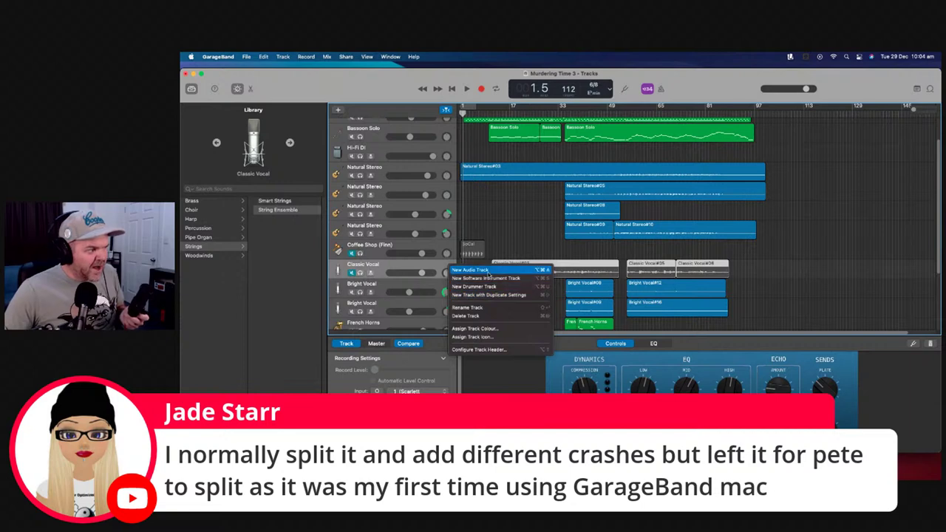
left_click(488, 295)
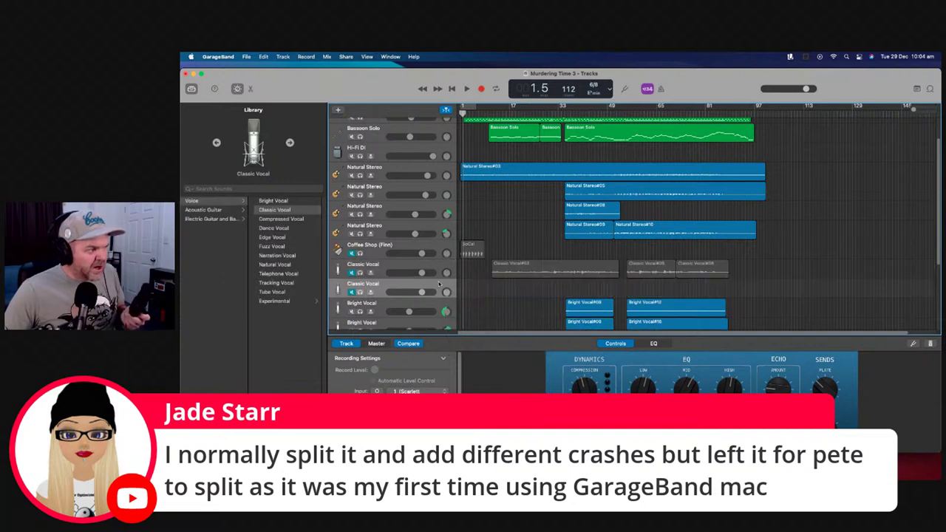
scroll(485, 197, "up", 3)
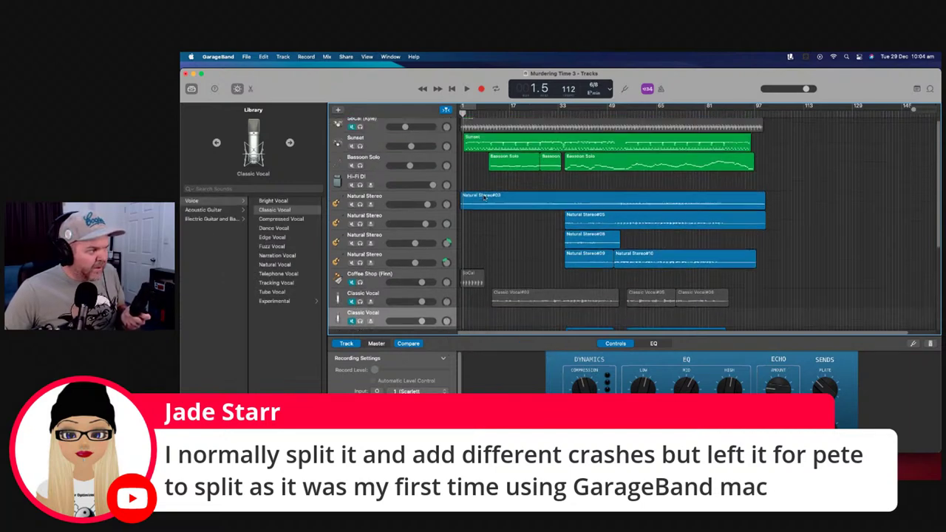
scroll(484, 214, "down", 5)
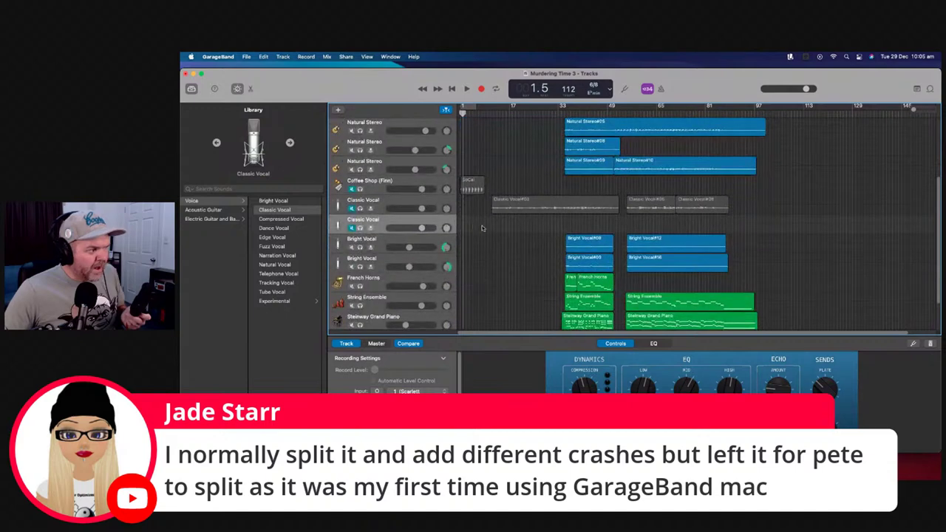
left_click(371, 228)
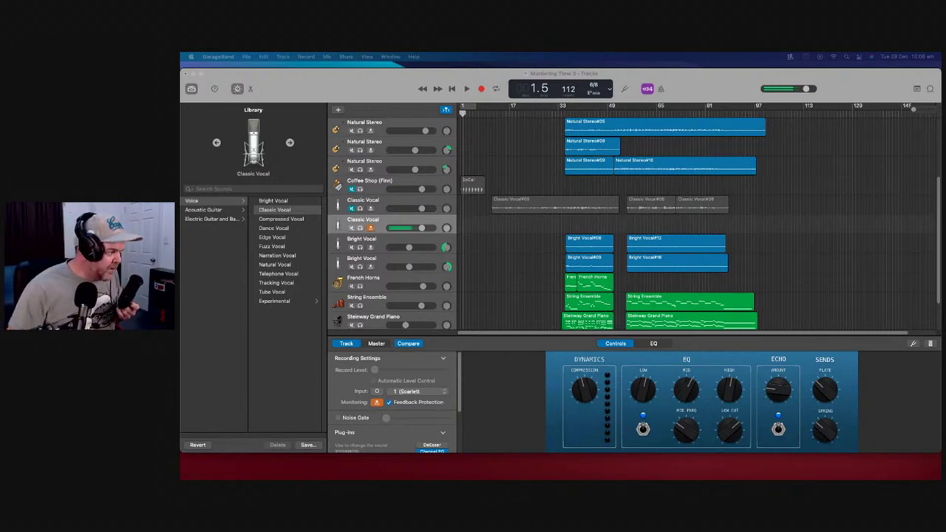
Turn the new Classic Vocal track's Tape Delay wet level down toward 0%
scroll(416, 388, "down", 3)
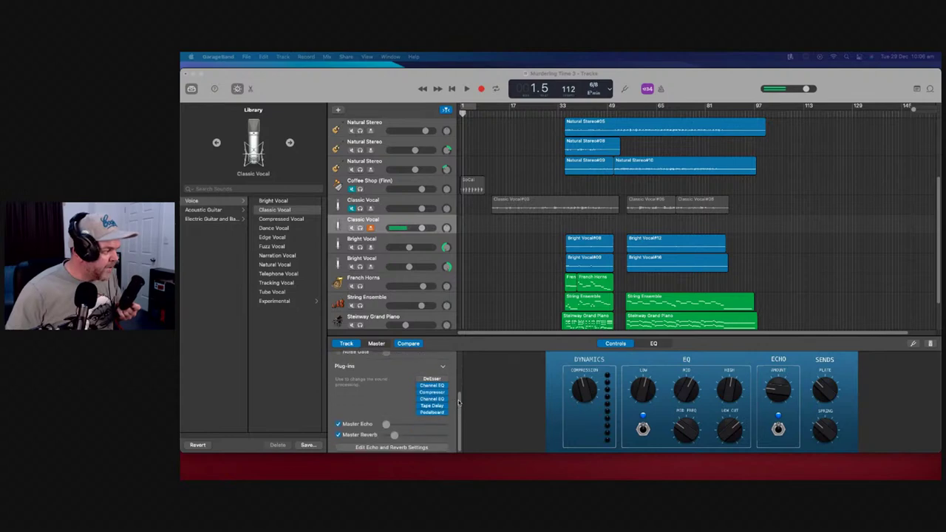
mouse_move(397, 436)
left_mouse_down()
mouse_move(432, 437)
mouse_move(400, 436)
left_mouse_up()
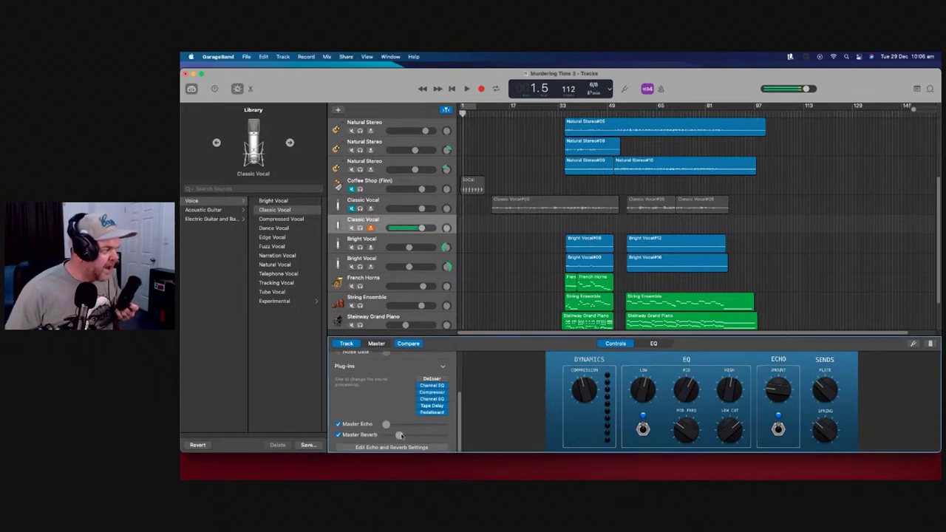
left_click(435, 406)
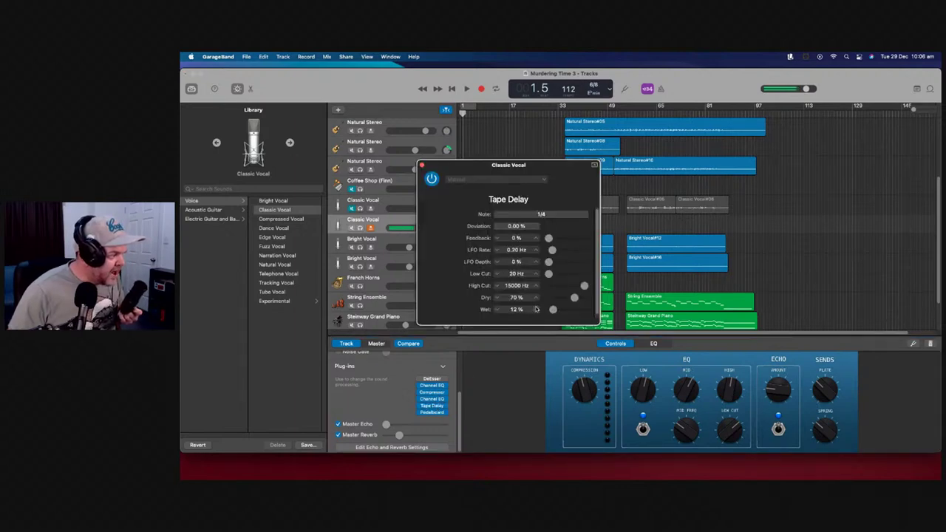
left_click_drag(553, 310, 550, 312)
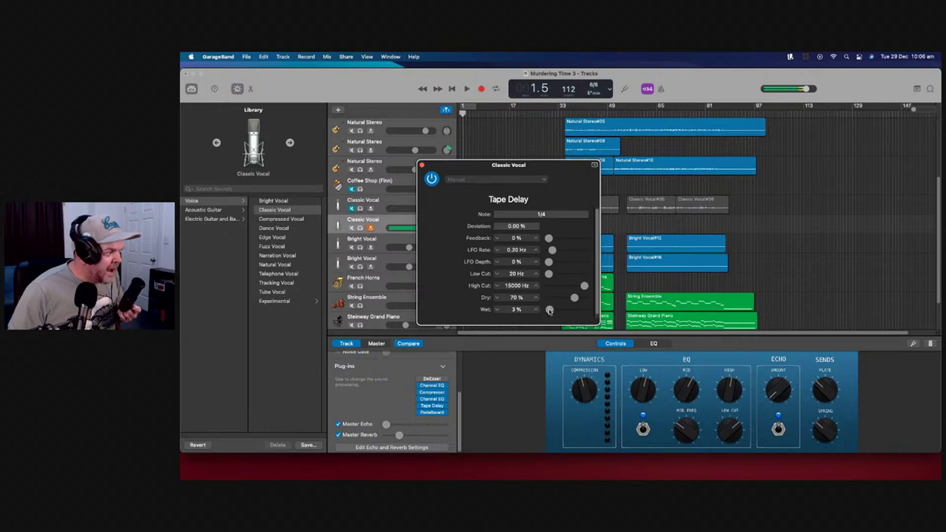
Check the Pedalboard effect, then raise the new vocal track's volume
left_click(441, 414)
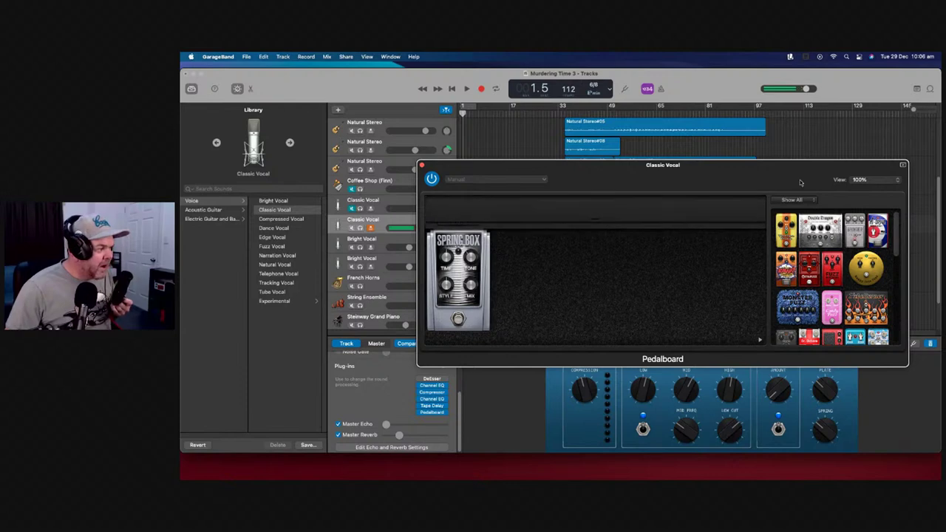
left_click(421, 164)
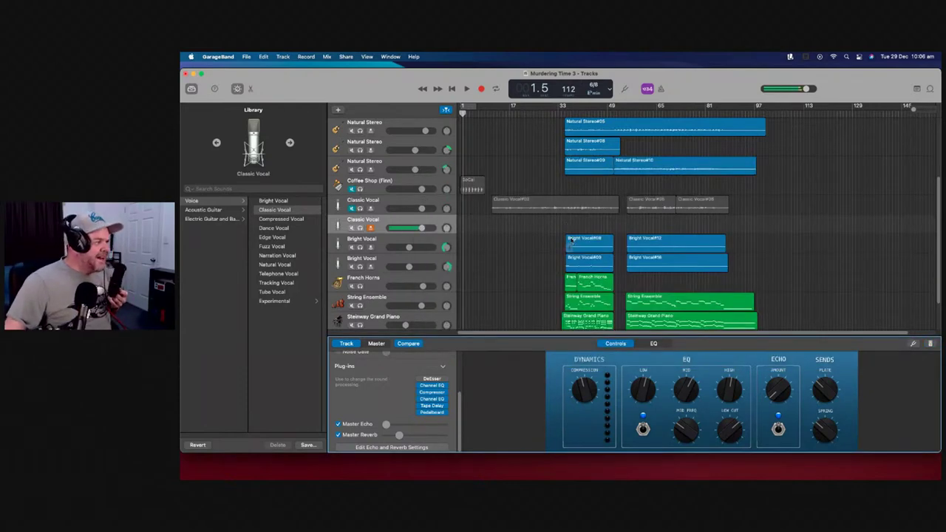
left_click_drag(422, 227, 433, 227)
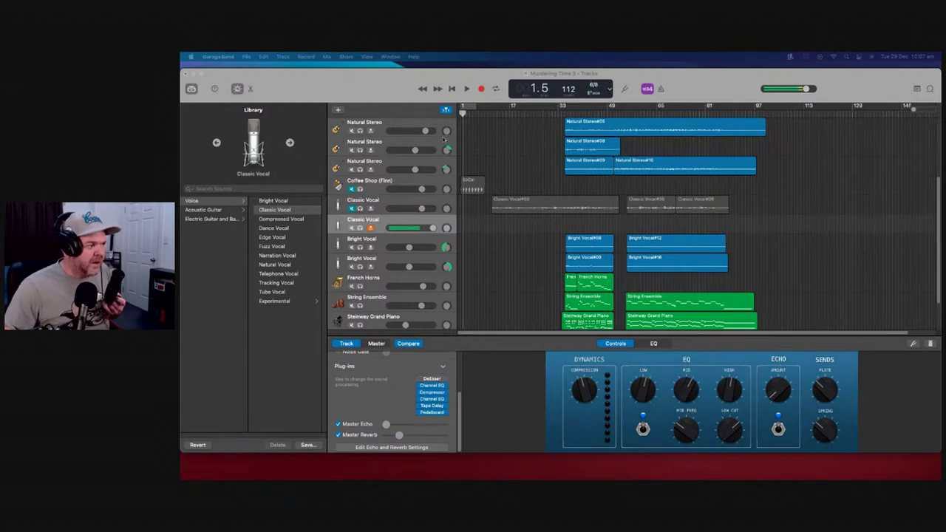
Record a vocal take on the duplicate Classic Vocal track from bar 1 to around bar 48
left_click(451, 90)
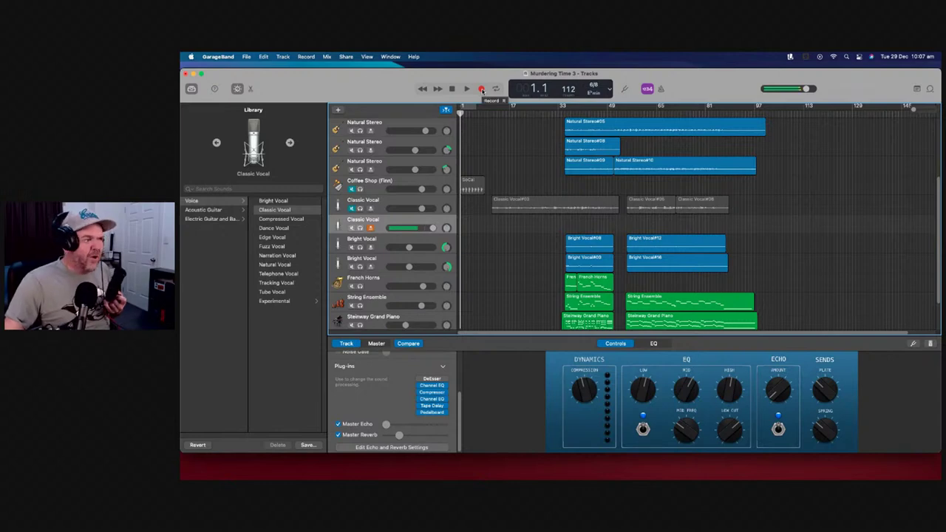
left_click(481, 89)
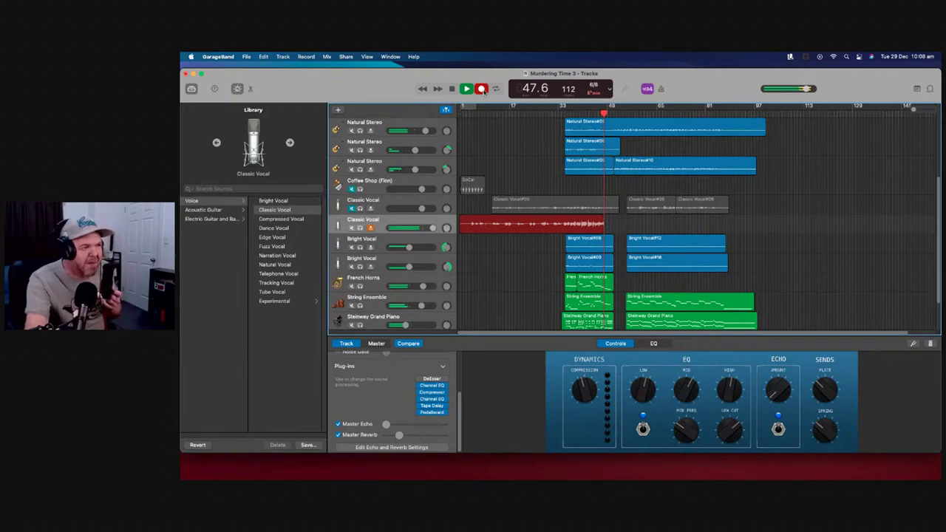
left_click(482, 89)
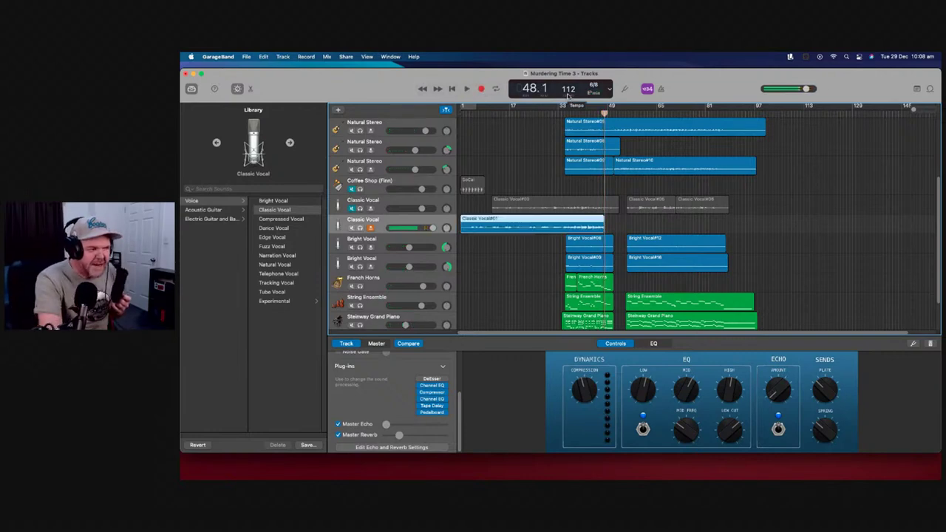
Delete the Classic Vocal#01 take, return to the song's start, and begin recording again
key("Delete")
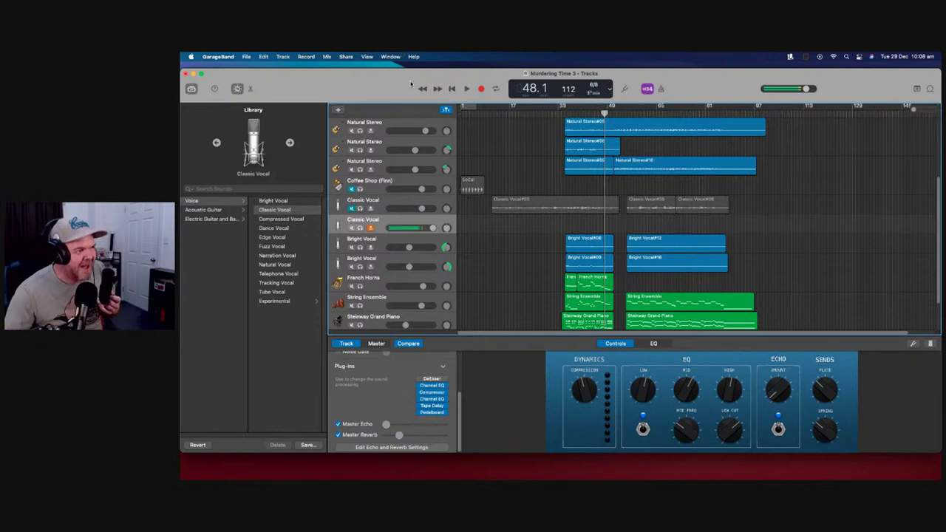
left_click(451, 89)
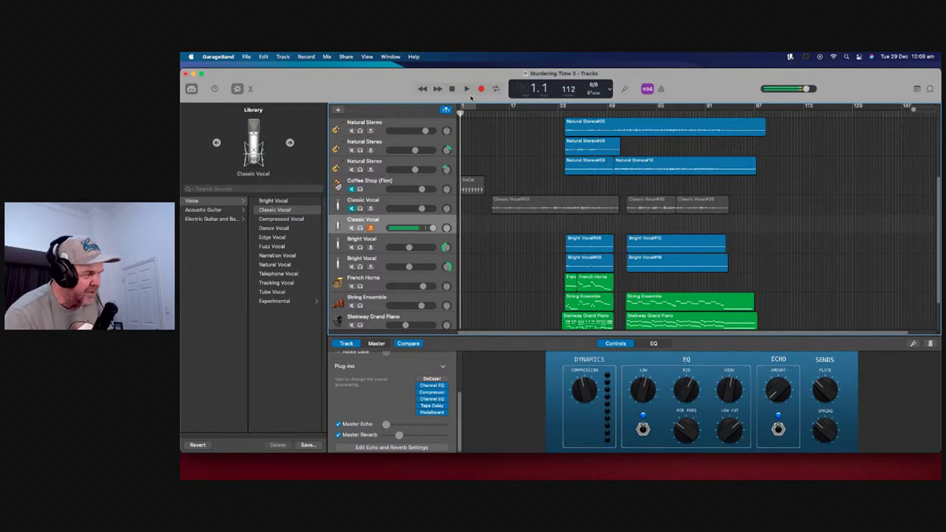
left_click(480, 89)
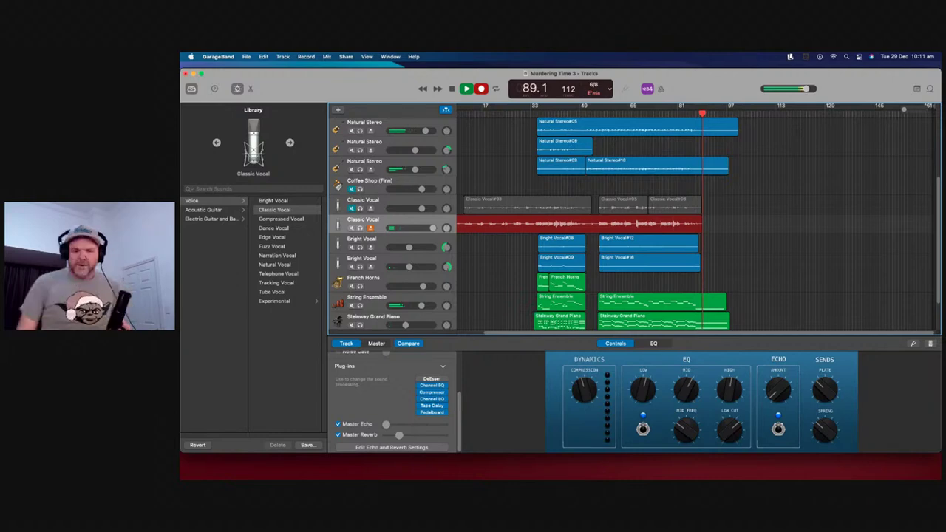
Stop recording, keeping the Classic Vocal#07 take on the second vocal track
key("space")
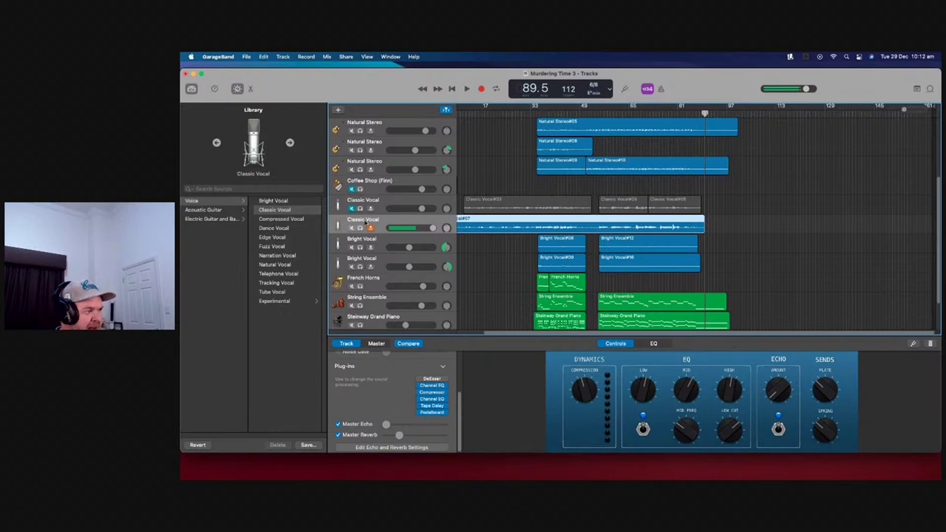
Mute and unmute the second Classic Vocal track, then open its header's context menu
left_click(352, 228)
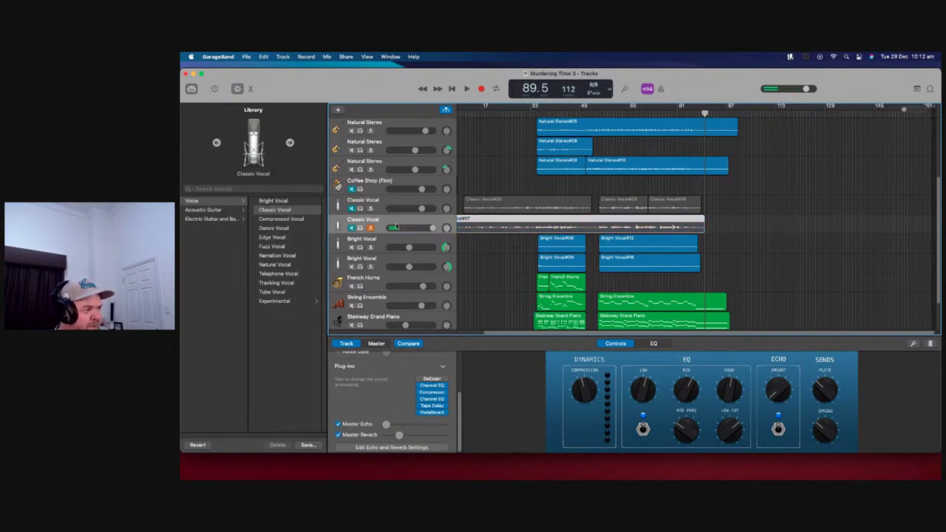
left_click(352, 227)
right_click(450, 224)
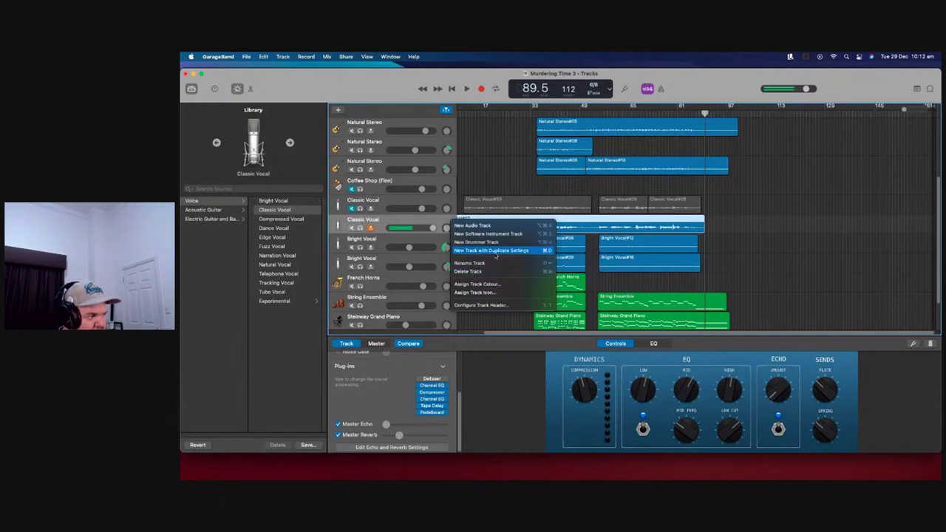
Add a third Classic Vocal track, mute the previous take, and record from the song's start
left_click(496, 252)
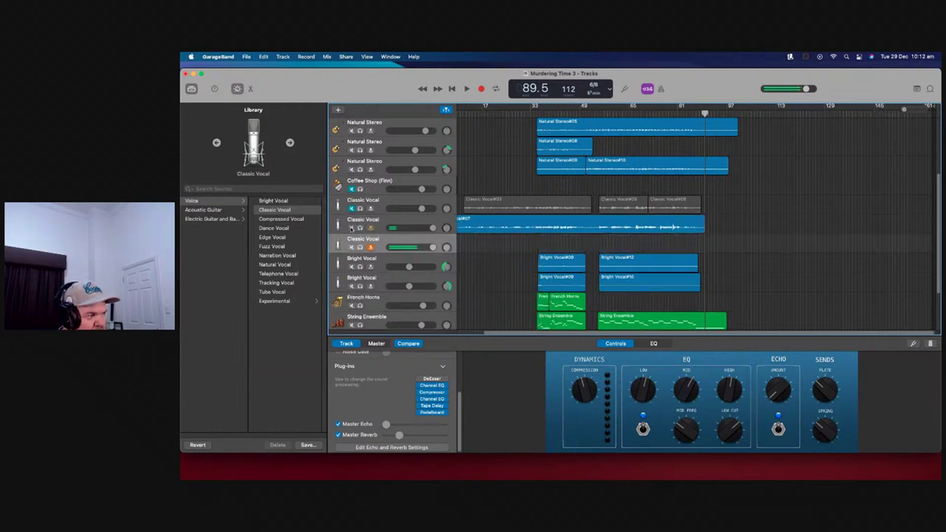
left_click(352, 228)
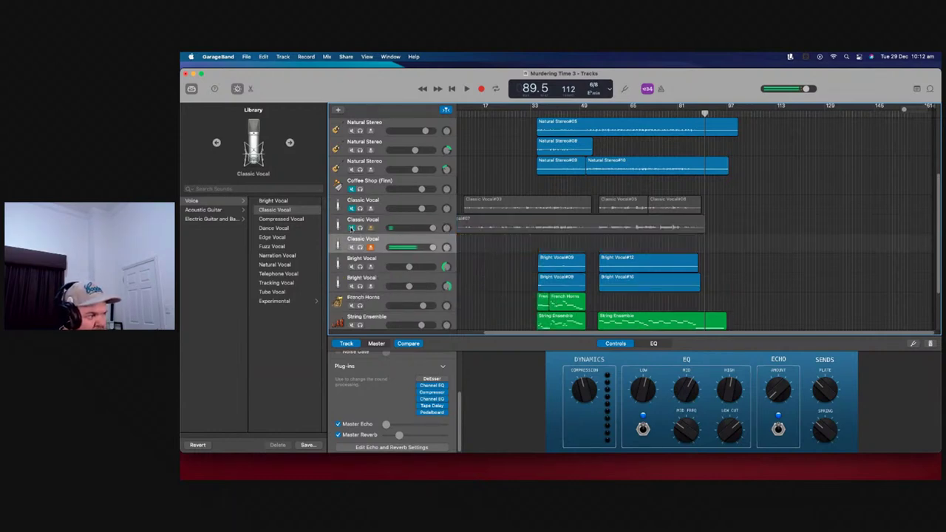
left_click(453, 87)
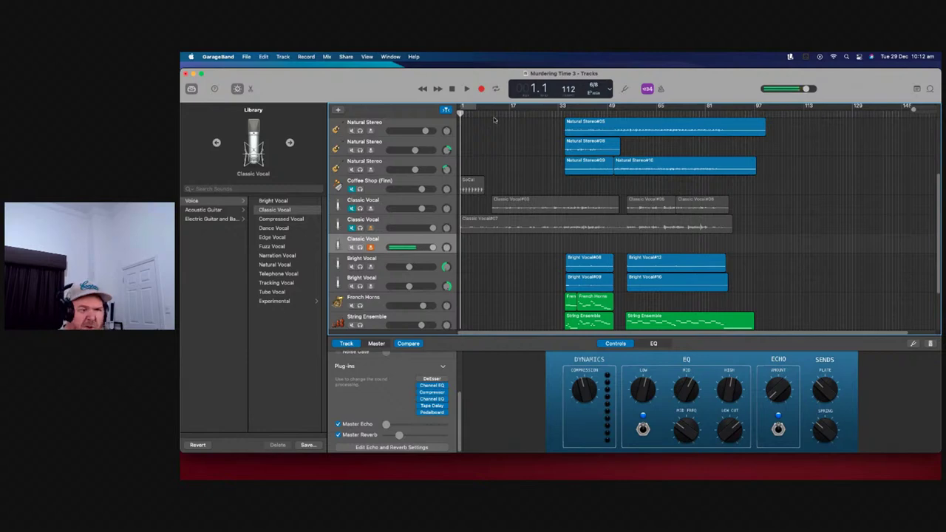
left_click(482, 89)
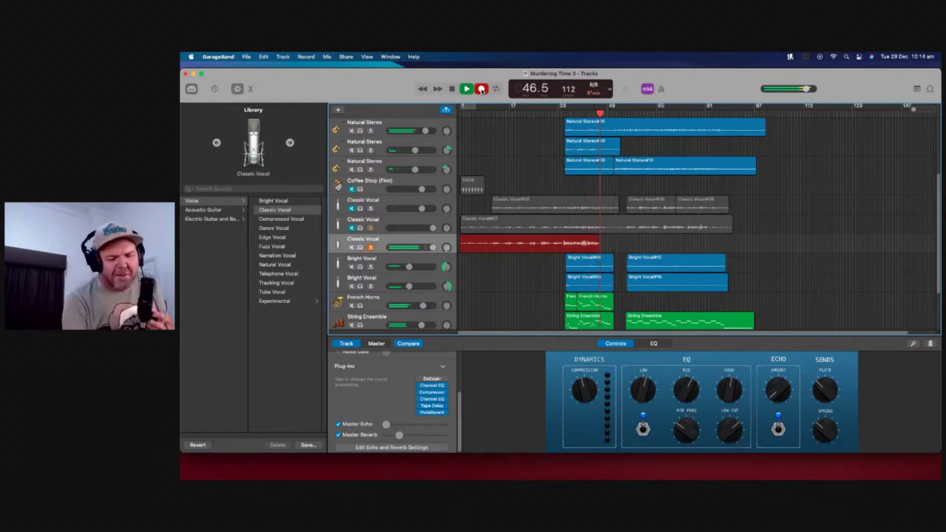
Stop the third Classic Vocal track's take at about bar 46
key("space")
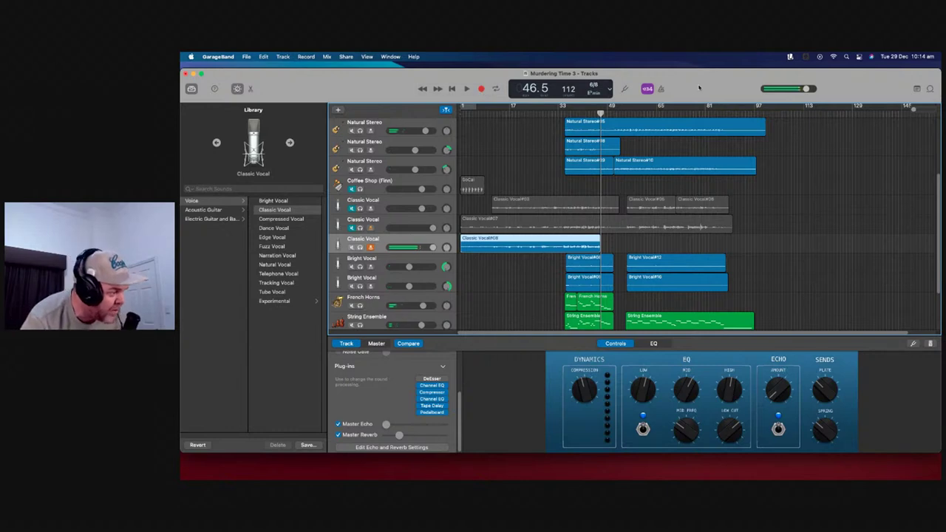
Punch in a short re-recording around bars 34–37, then step the playhead back to bar 35
left_click(565, 107)
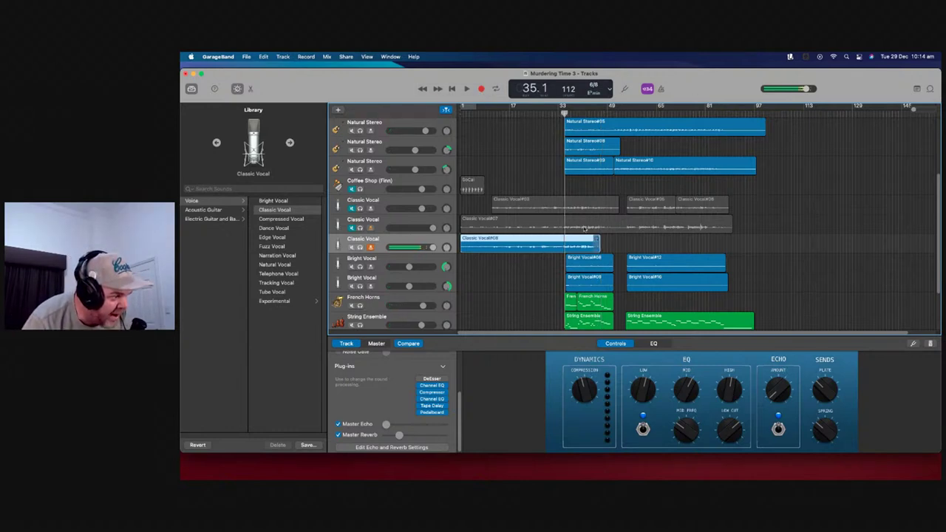
left_click_drag(564, 112, 562, 113)
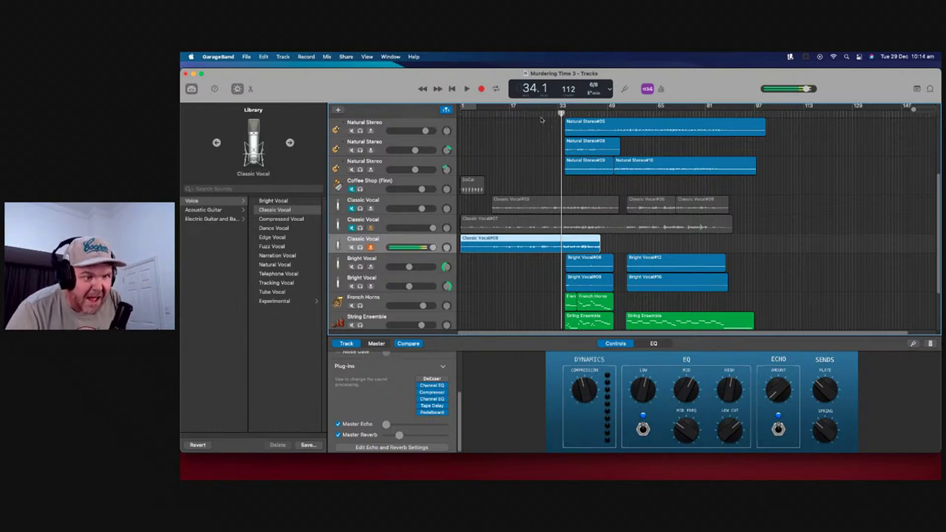
left_click(481, 89)
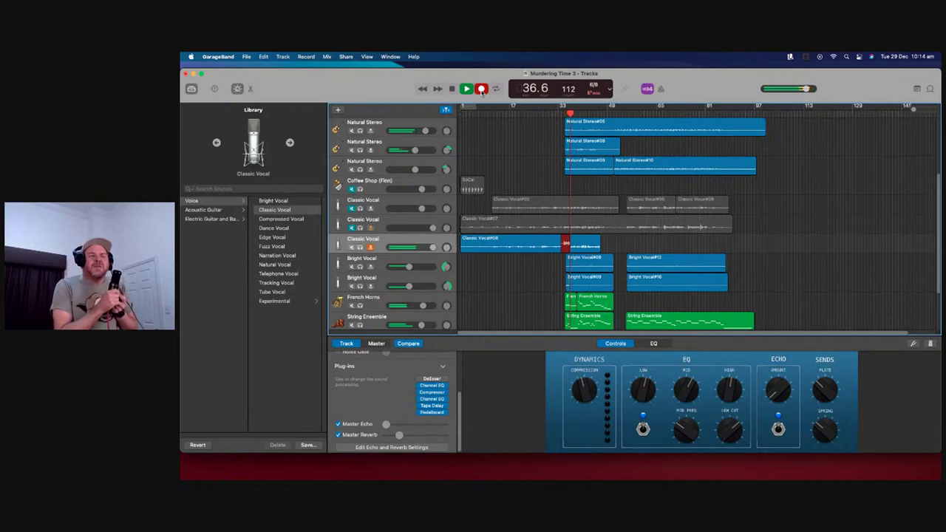
left_click(481, 90)
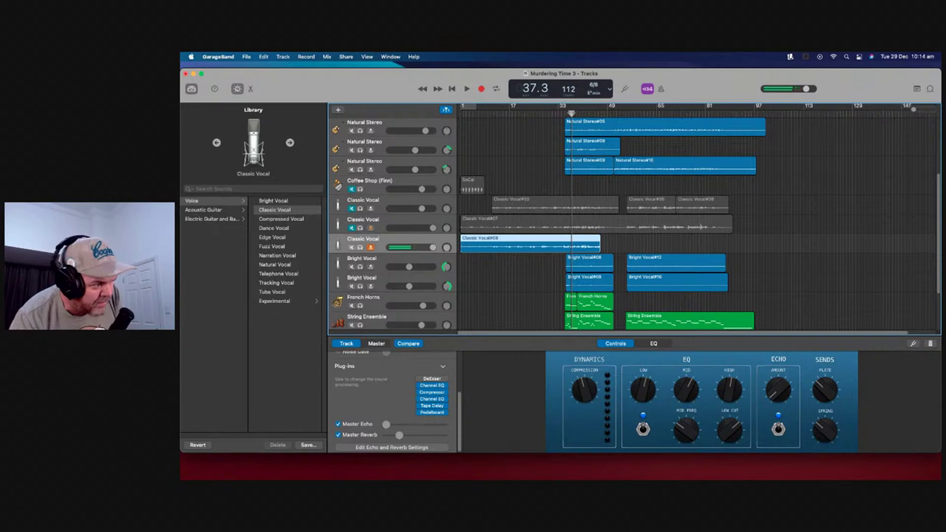
key("comma")
key("comma")
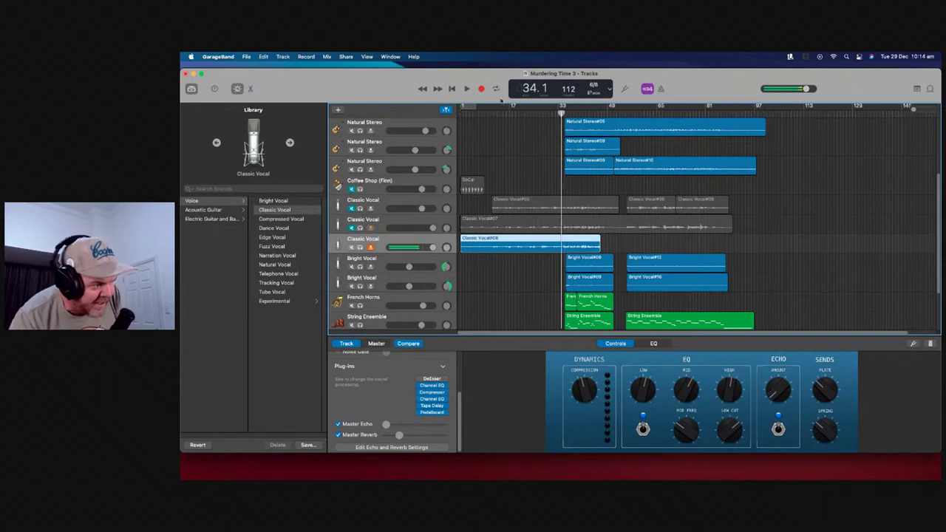
Record the new vocal take as Classic Vocal#10, ending near bar 89, then play it back
left_click(481, 89)
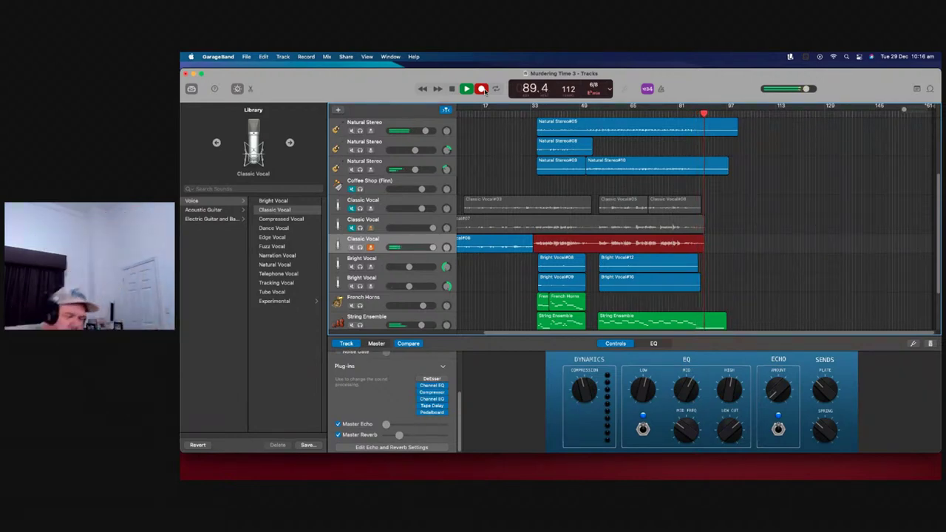
left_click(483, 89)
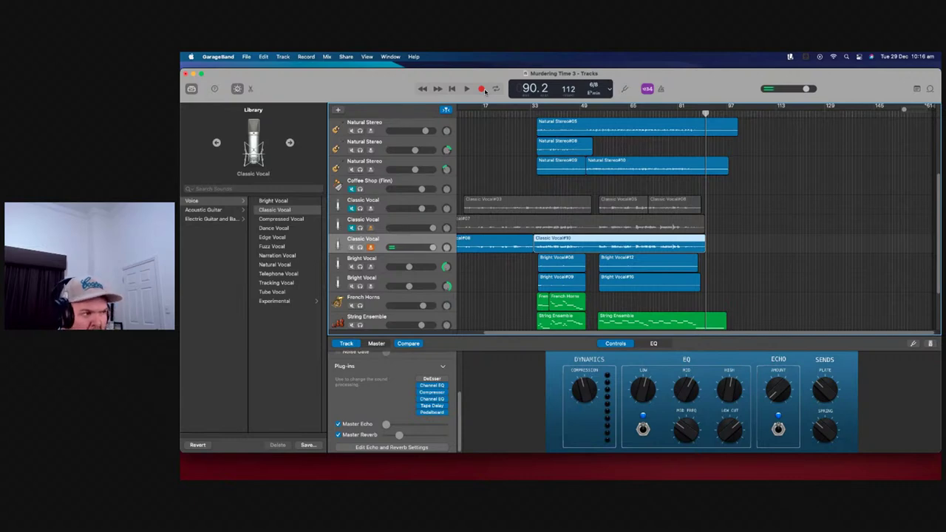
key("space")
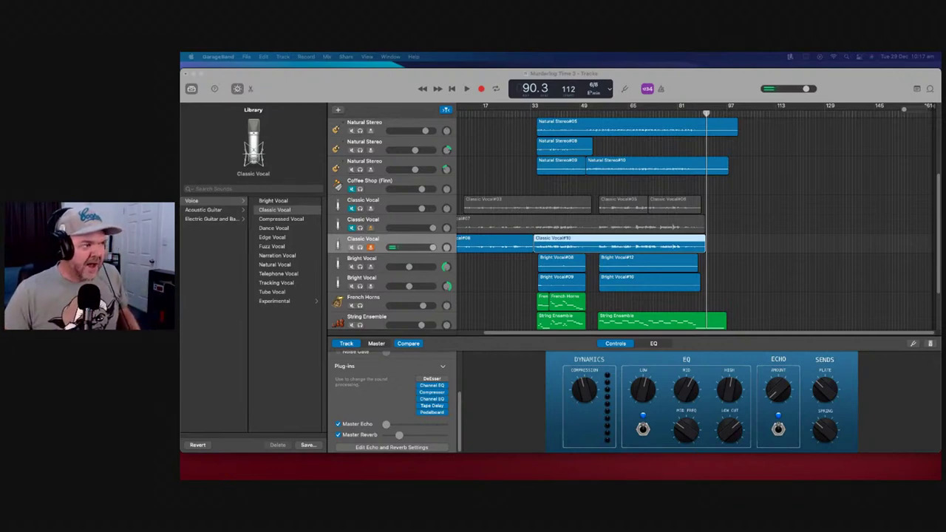
Send the playhead back to bar 1 and scroll down the track list
left_click(451, 89)
scroll(476, 296, "down", 3)
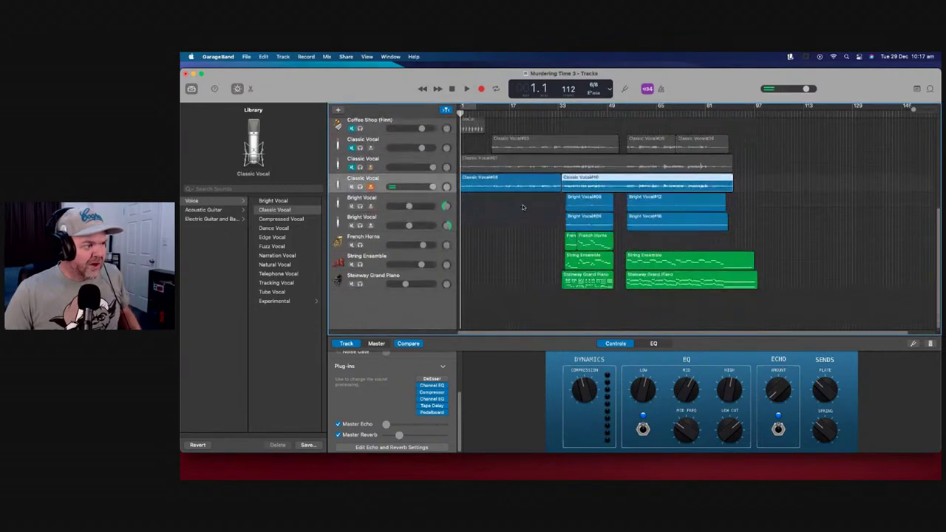
Select the Steinway Grand Piano track and briefly audition the song from around bar 33
left_click(438, 278)
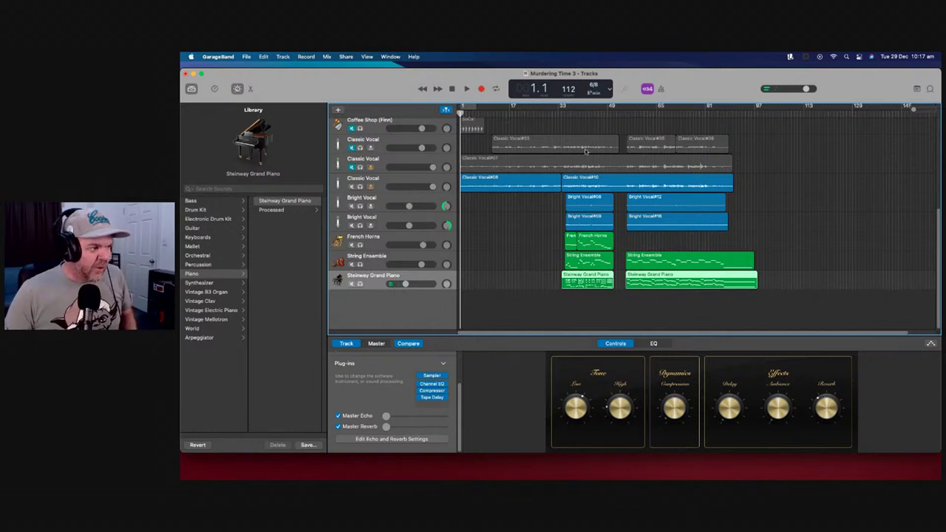
left_click(568, 109)
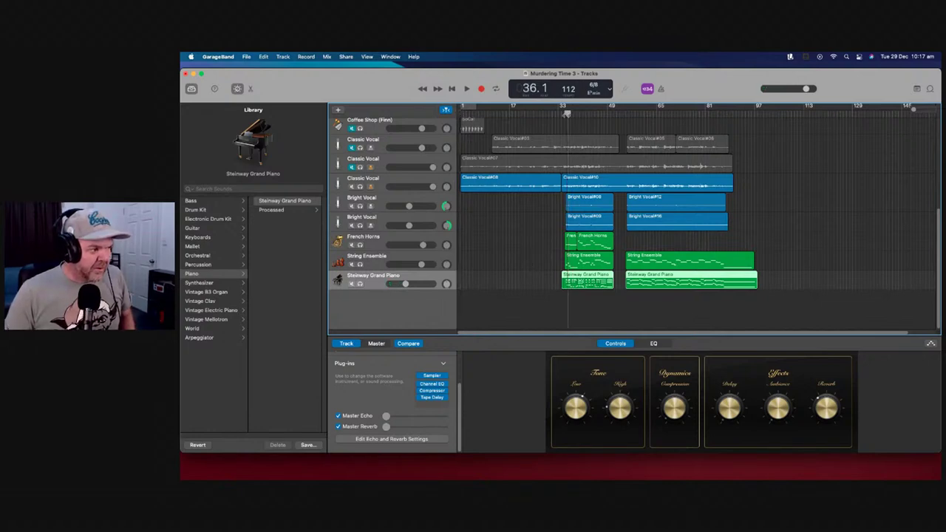
left_click(467, 88)
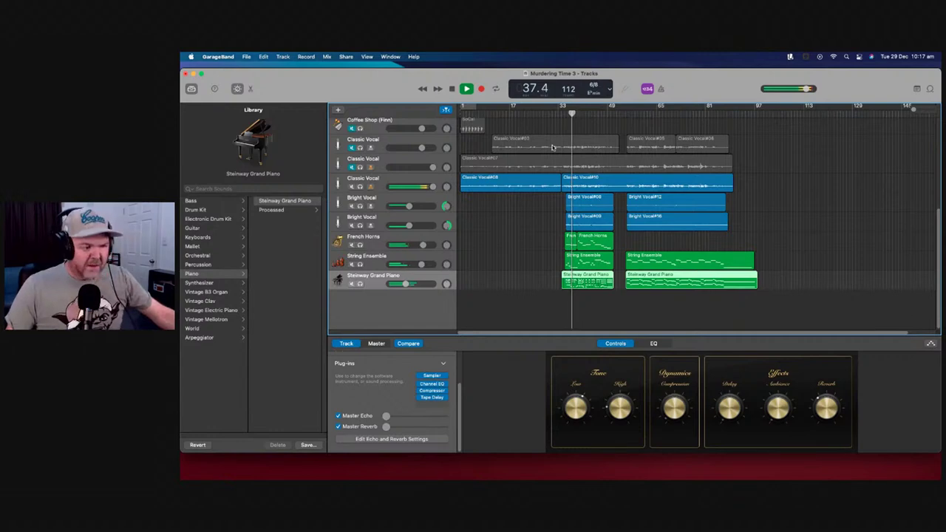
key("space")
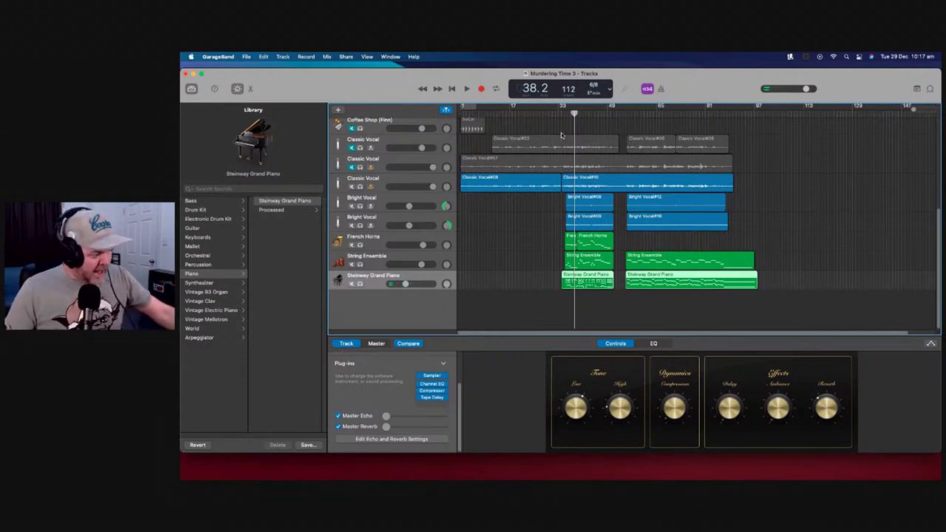
Replay the arrangement from the very start of the song
key("Return")
key("space")
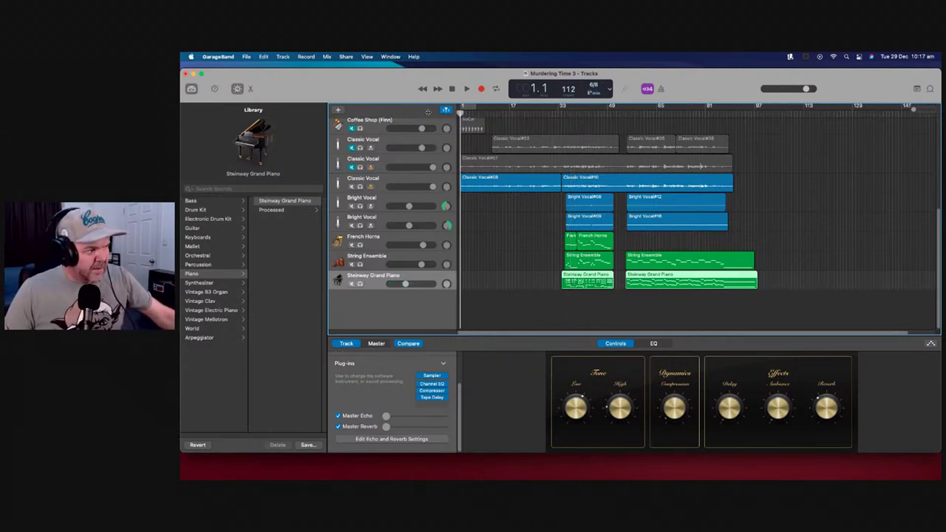
left_click(468, 88)
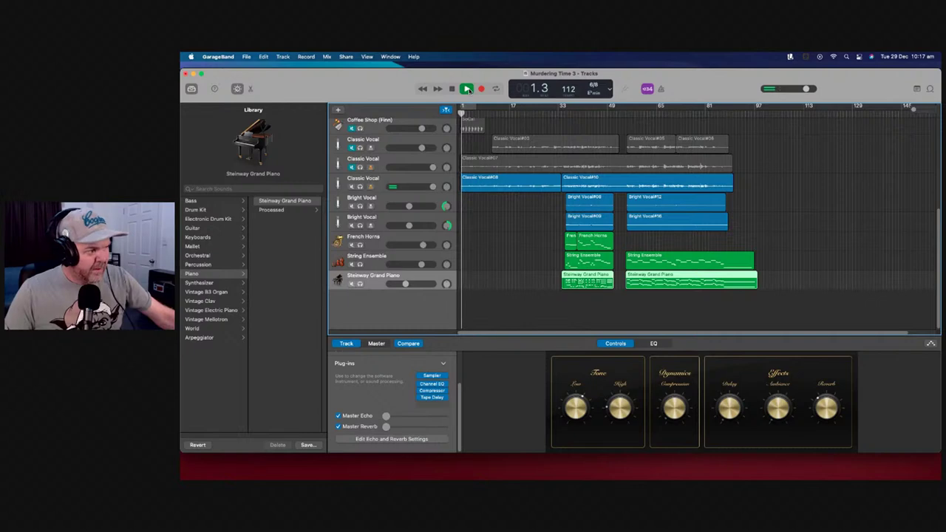
Trim and shift Classic Vocal#07 later, disable track recording, and set its volume to +2.7 dB
left_click_drag(464, 169, 478, 167)
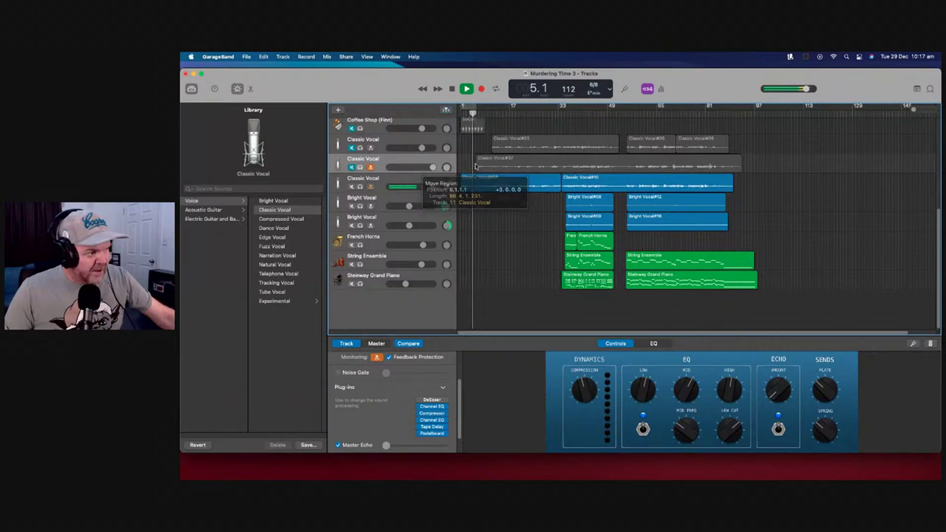
left_click_drag(477, 167, 492, 190)
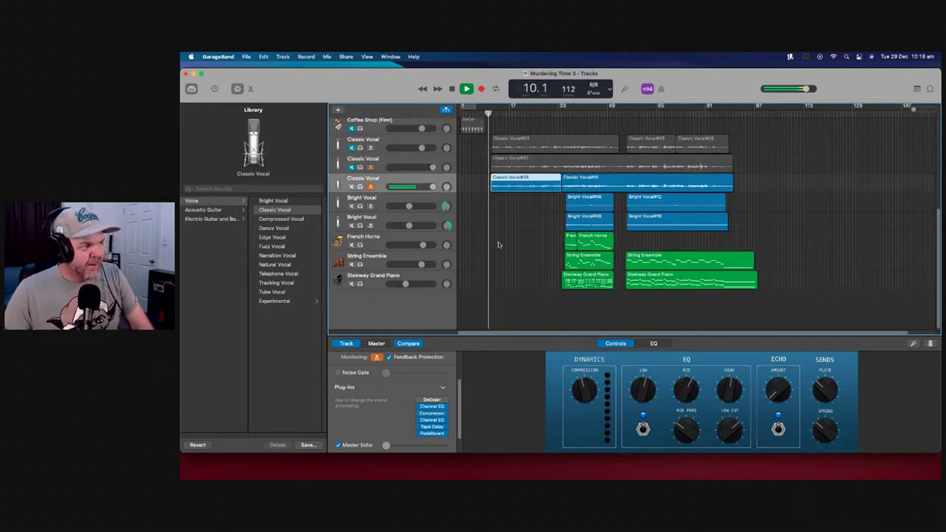
left_click_drag(433, 186, 427, 186)
left_click(370, 187)
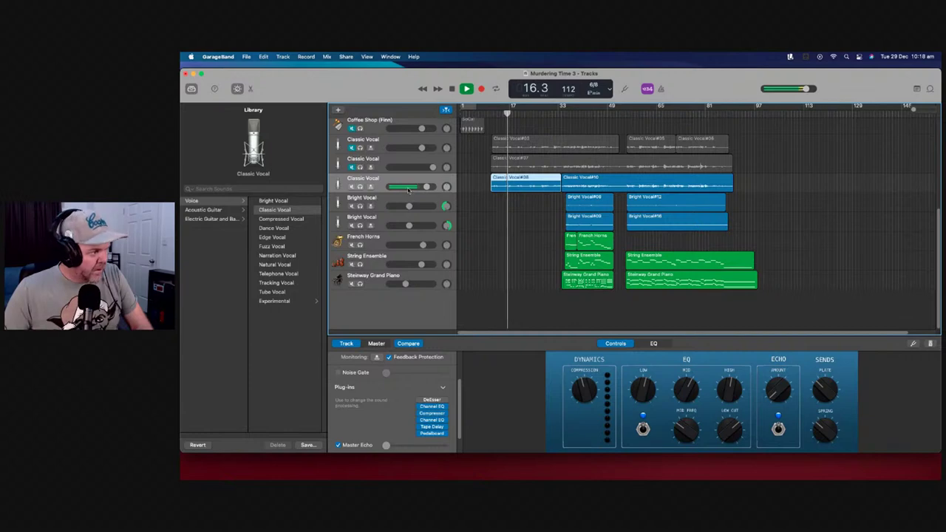
left_click_drag(429, 186, 430, 187)
Stop playback and return the playhead to the start of the song
key("space")
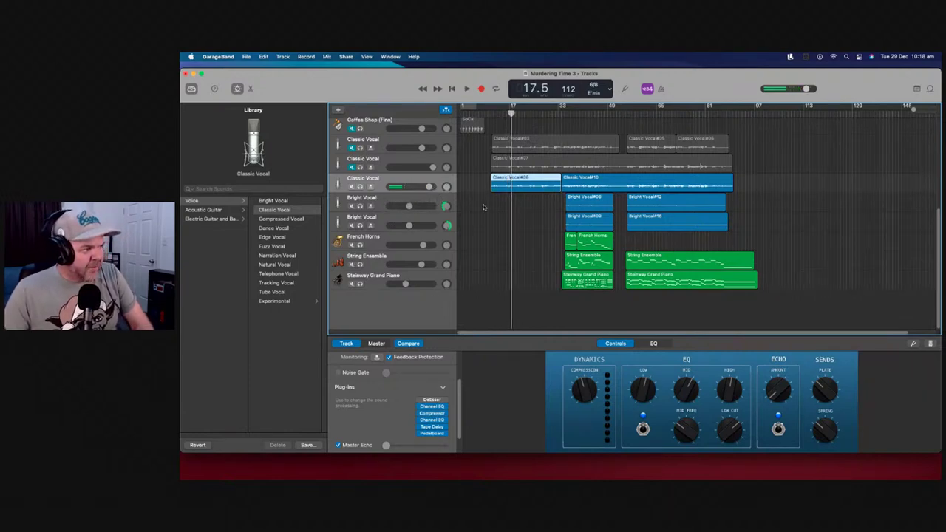
left_click(513, 113)
key("Return")
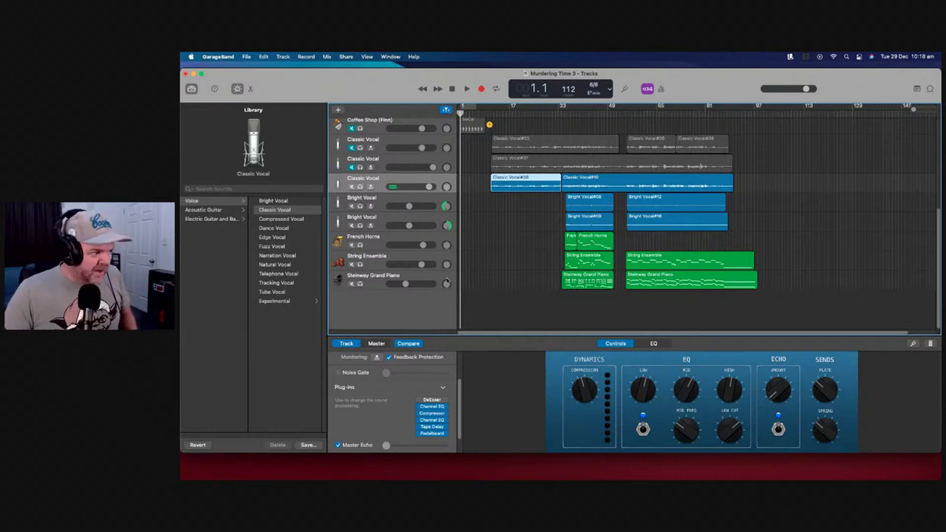
Select the Steinway Grand Piano track and begin recording a piano take from bar 1
left_click(443, 281)
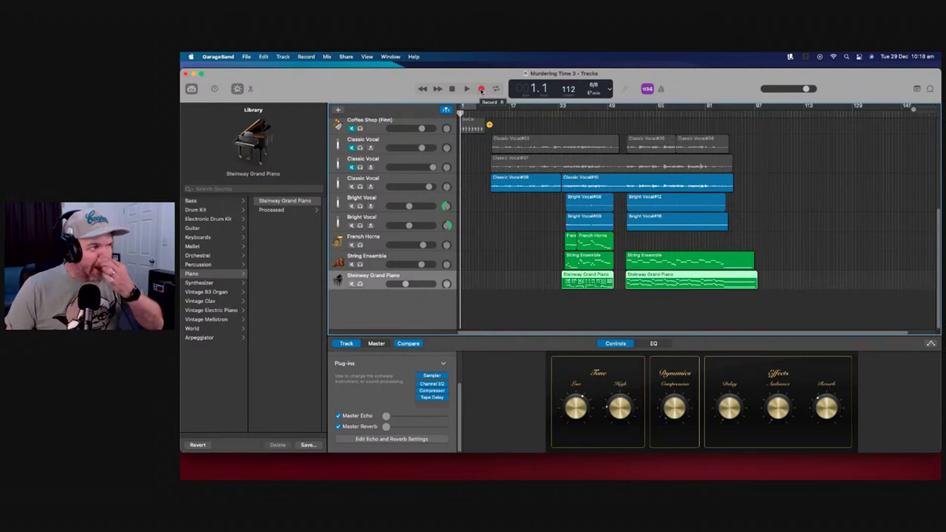
left_click(481, 90)
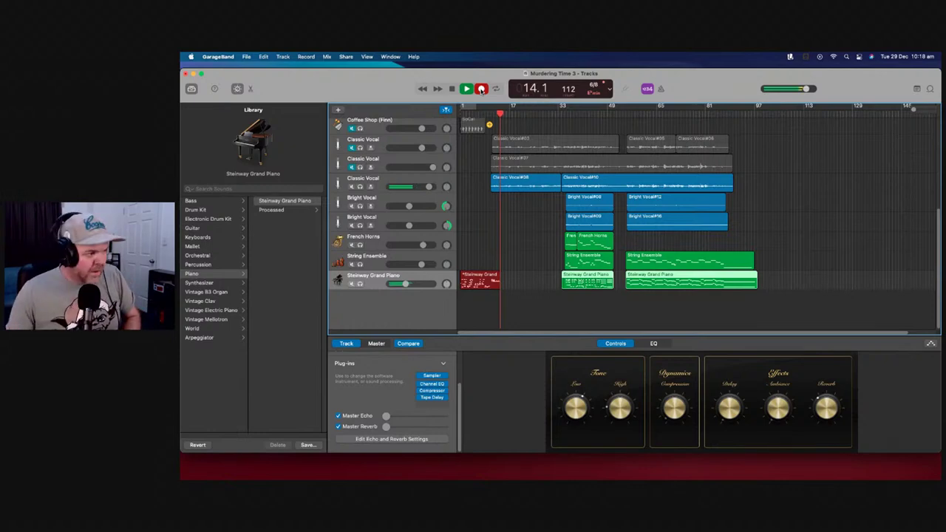
Raise the piano track's volume while recording, stop at 35.2 seconds, then undo the take
left_click_drag(412, 287, 424, 287)
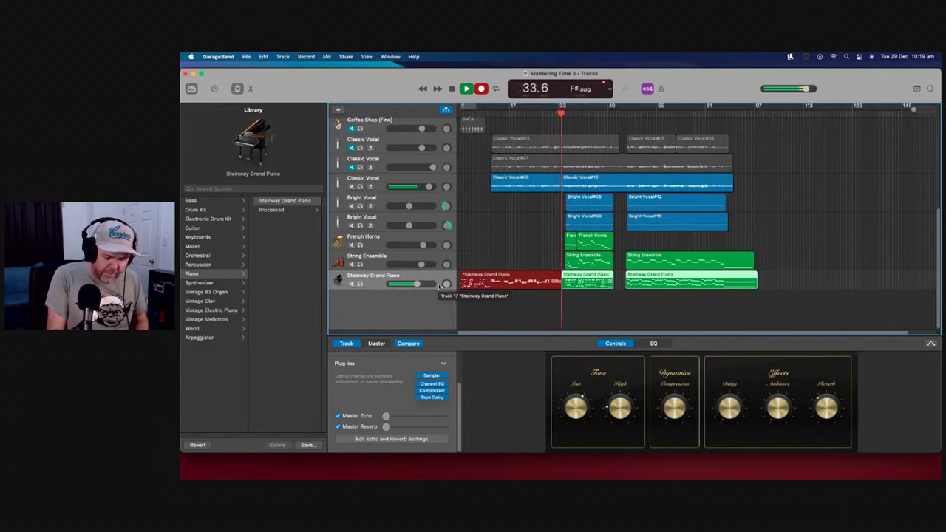
key("space")
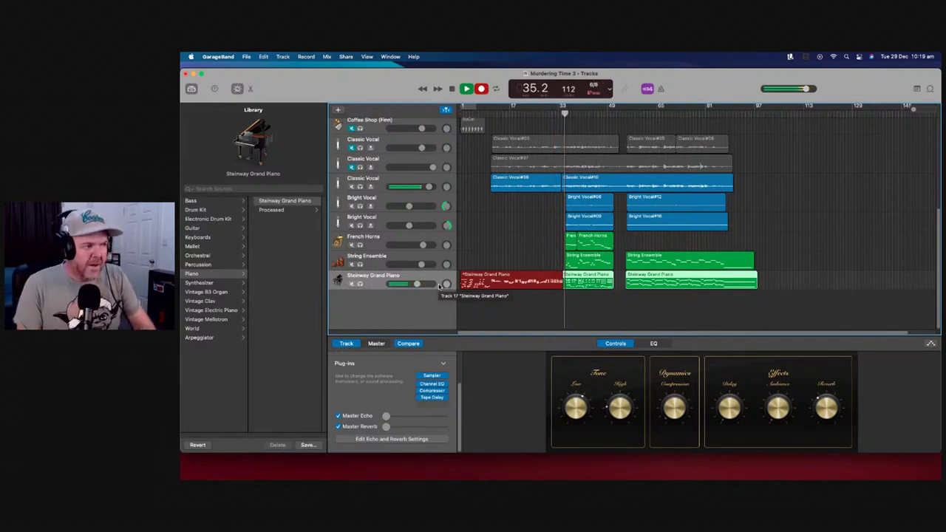
key("super+z")
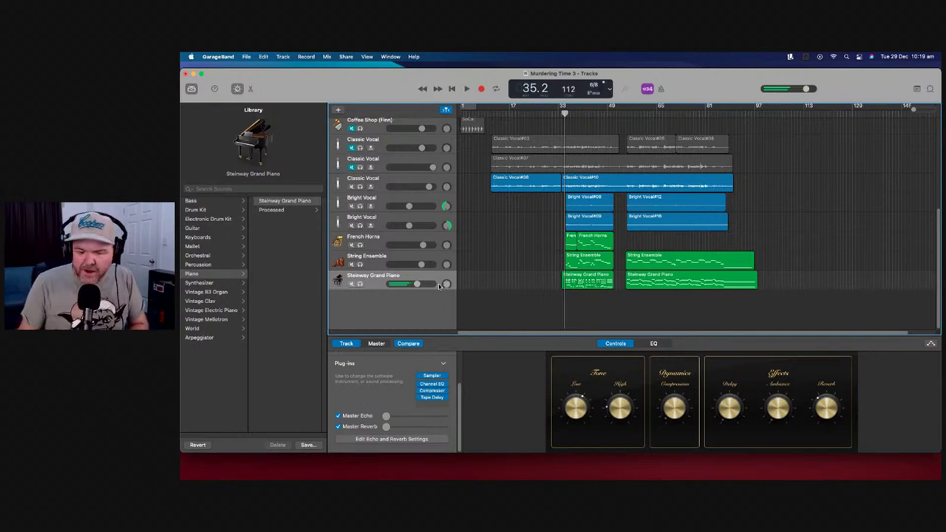
Move the playhead near bar 6, then back to the start of the song
left_click(477, 111)
key("Return")
Record a Steinway Grand Piano take from the song start, stopping at 28.1
left_click(481, 89)
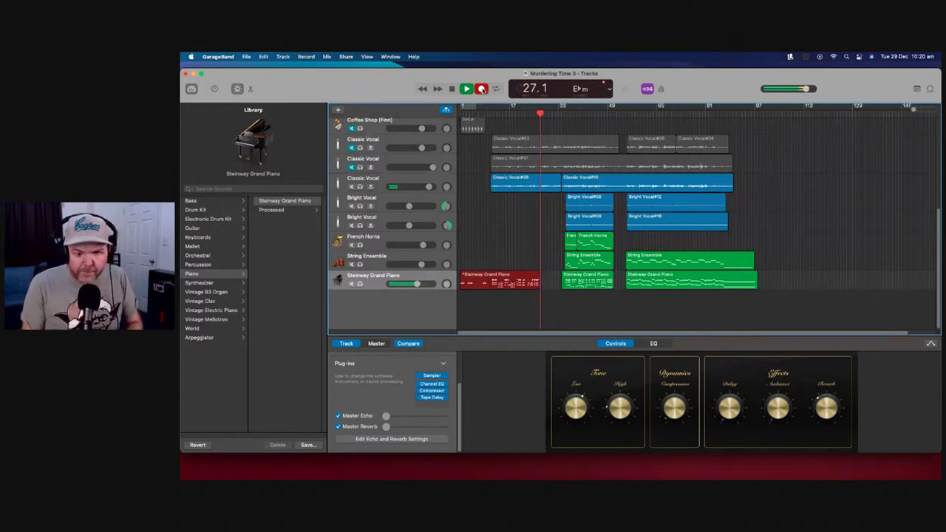
key("space")
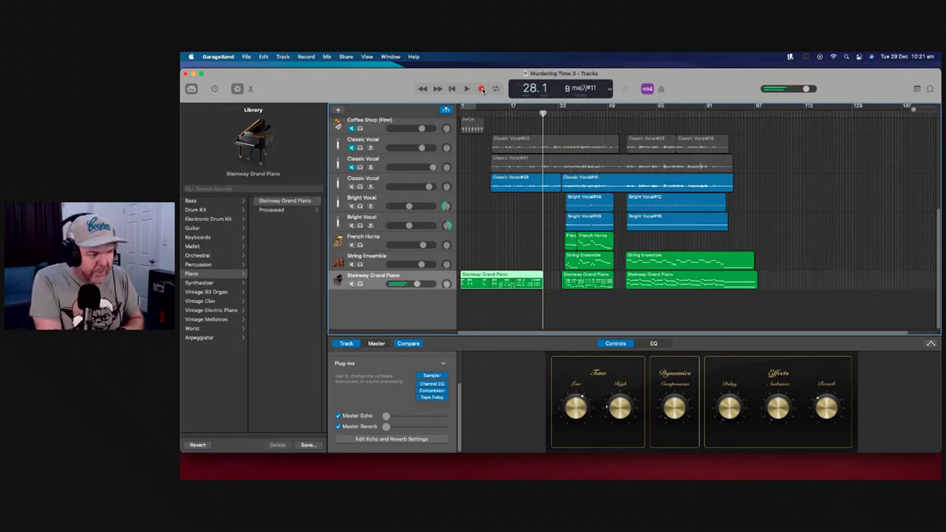
Delete the opening piano region and record another pass from the beginning
key("Delete")
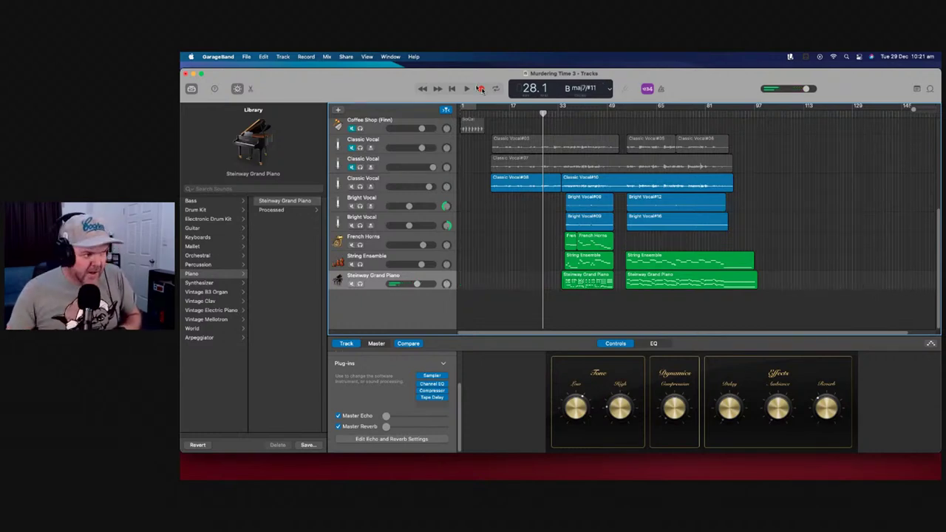
left_click(452, 89)
left_click(481, 88)
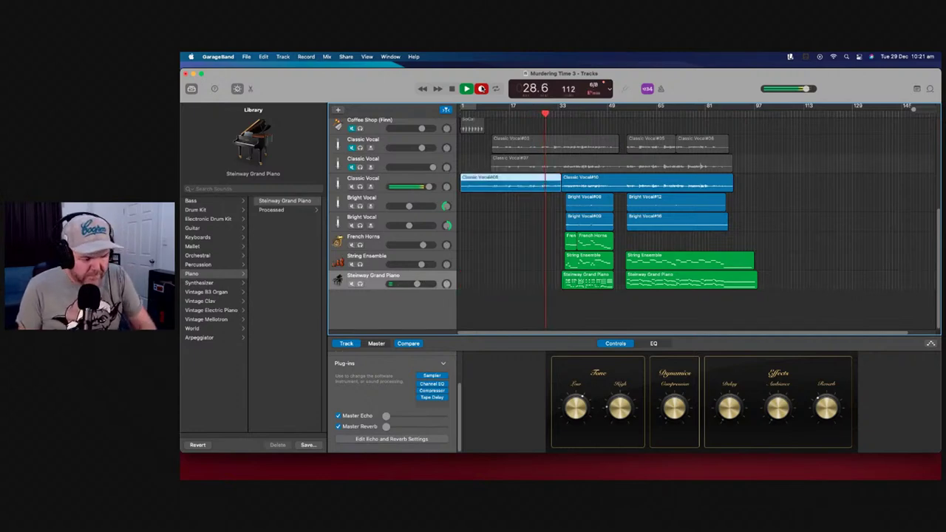
key("space")
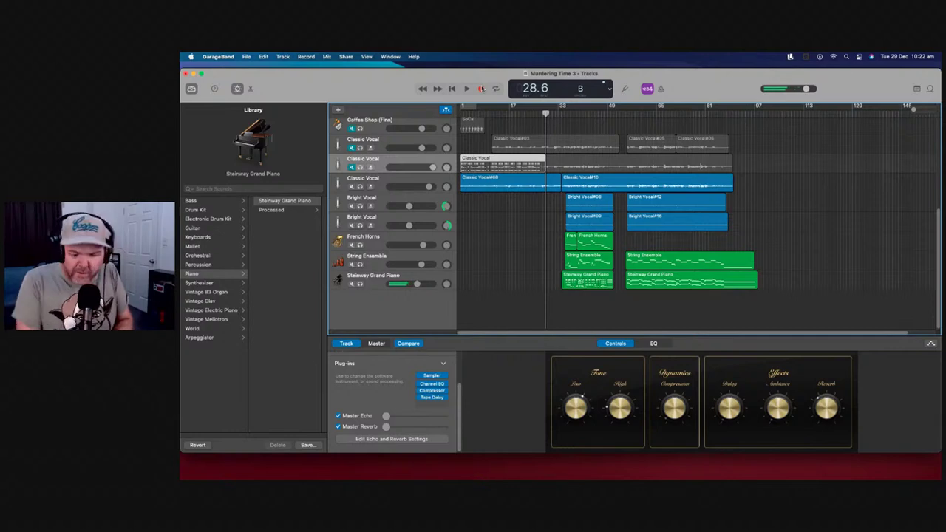
Record a brief take from bar 1, stop it, and deselect the second Classic Vocal track's regions
left_click(452, 88)
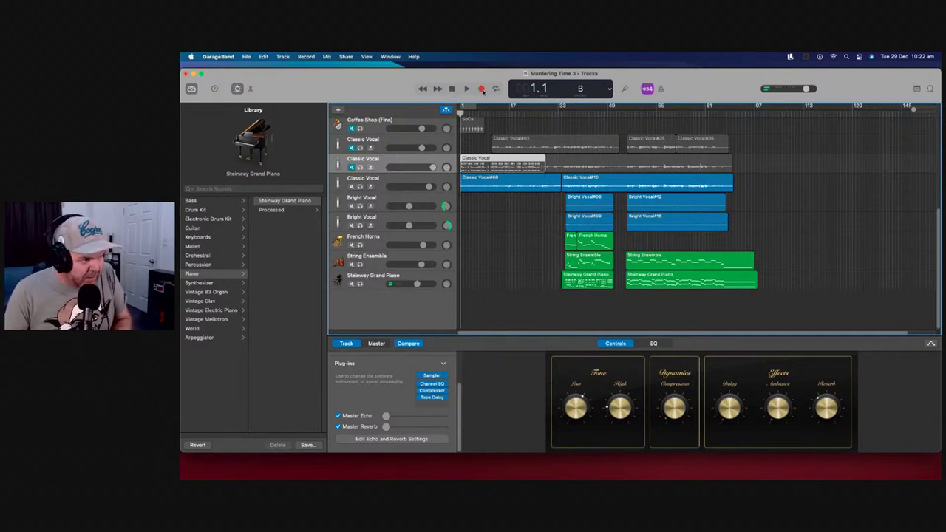
left_click(482, 89)
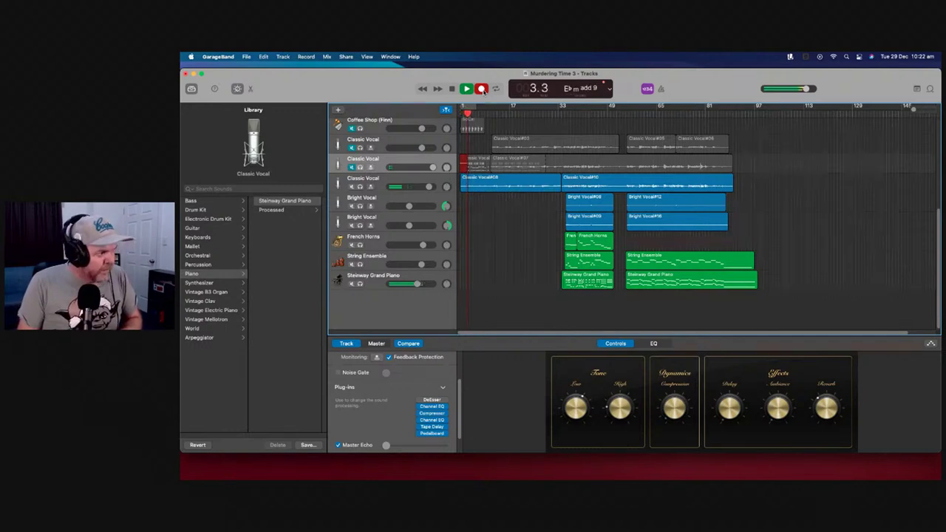
left_click(482, 89)
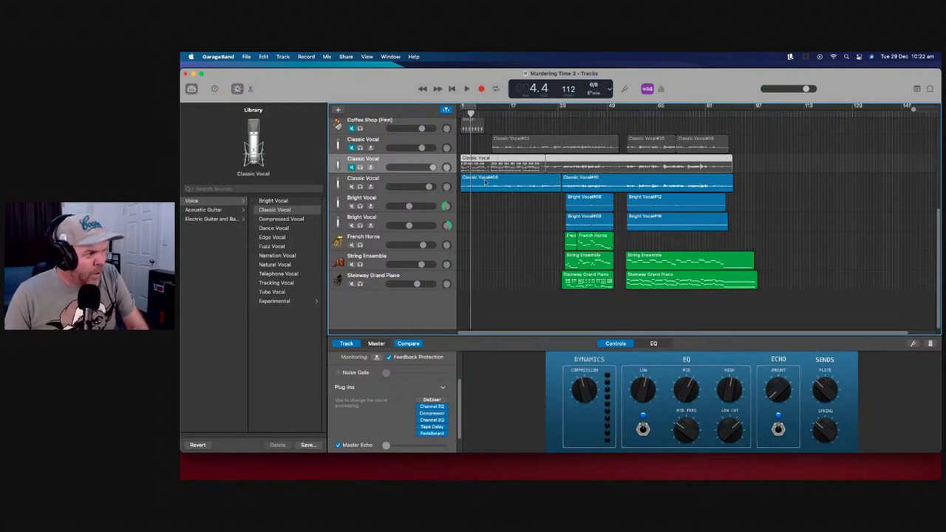
left_click(508, 177)
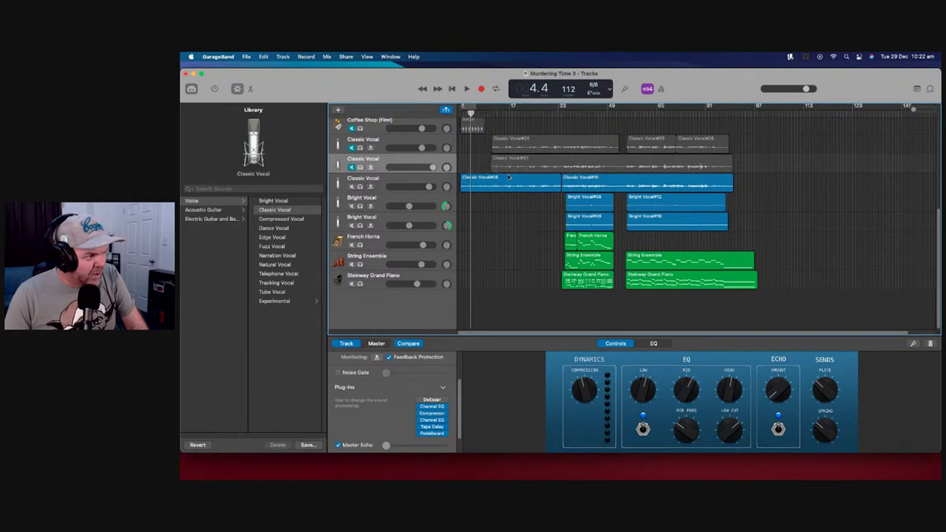
Drag the third Classic Vocal region's start back, then record a new piano take from the song's start
left_click(449, 279)
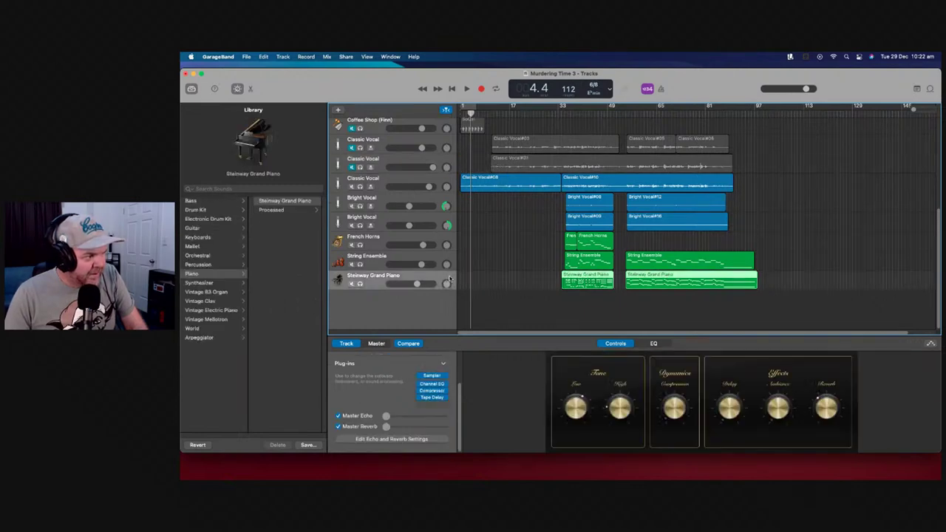
left_click_drag(463, 184, 492, 184)
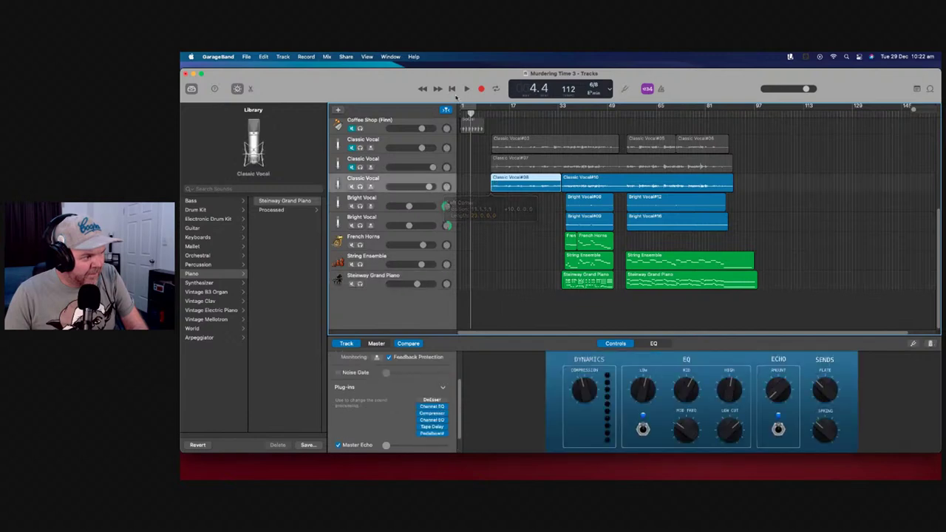
left_click(453, 89)
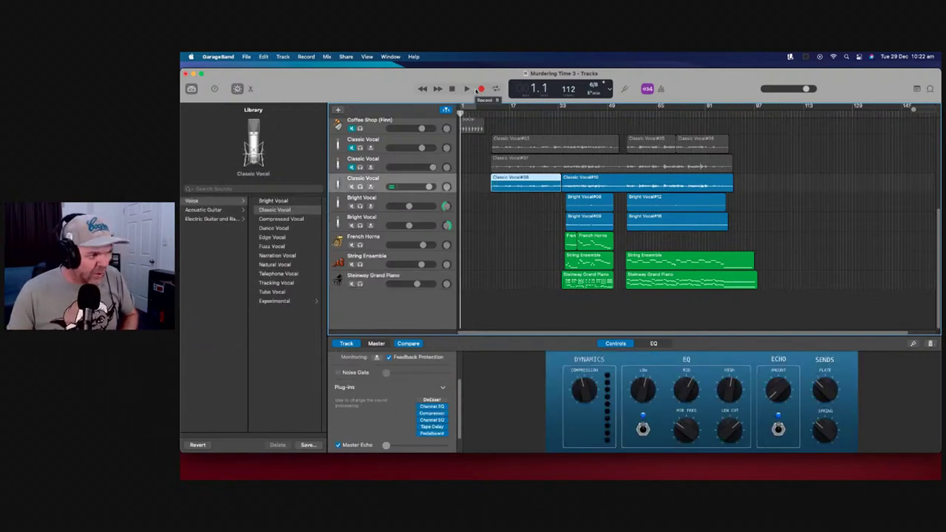
left_click(451, 277)
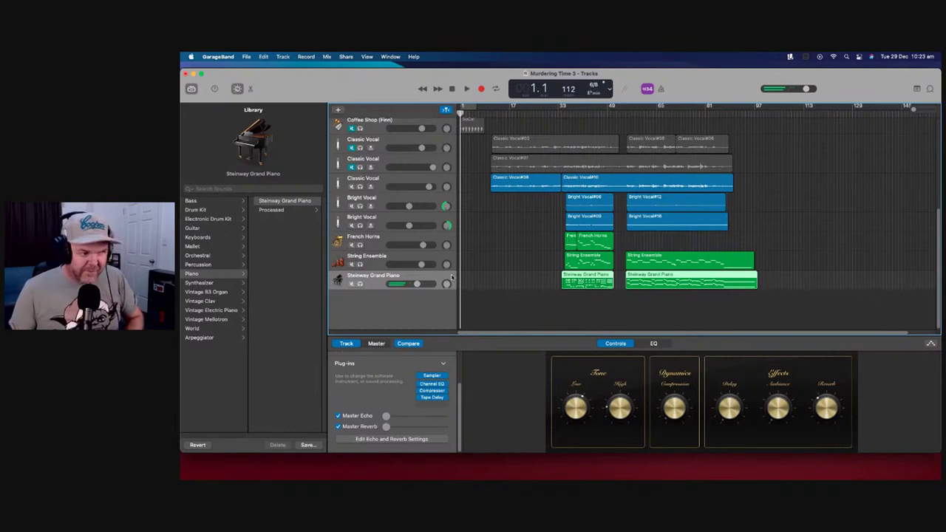
left_click(481, 88)
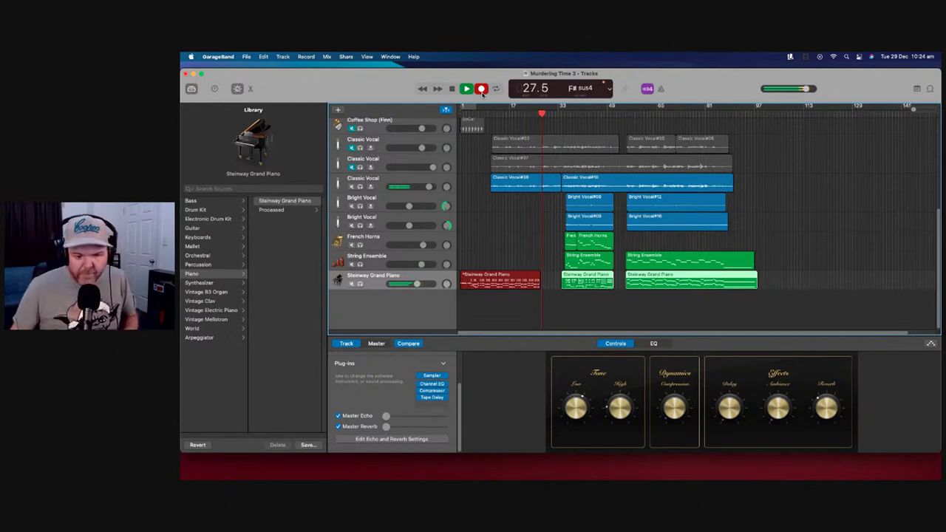
Stop the Steinway Grand Piano take and play it back from bar 14
left_click(481, 90)
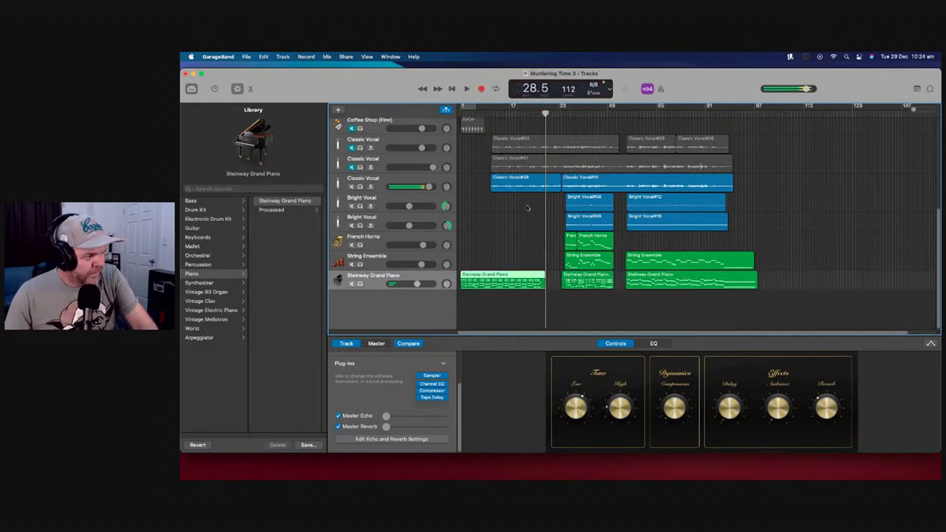
left_click(531, 112)
left_click(539, 113)
left_click(500, 113)
left_click(467, 88)
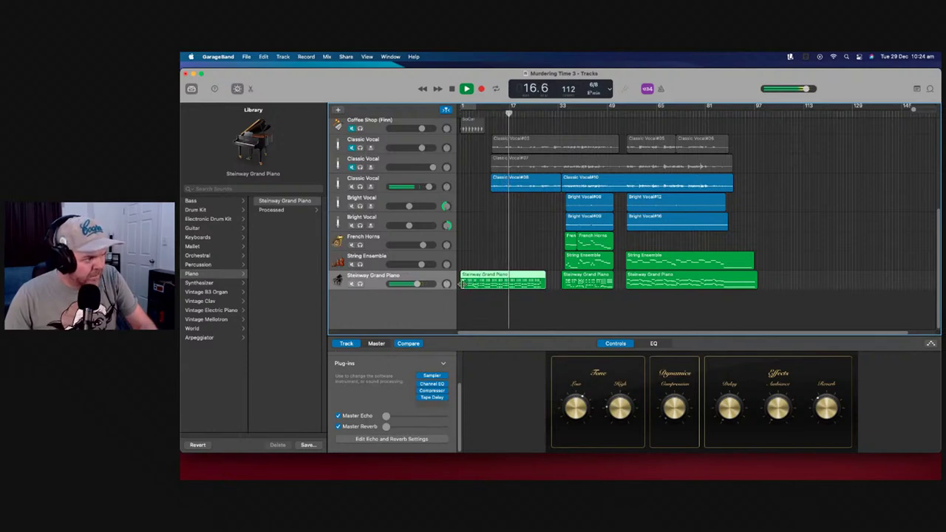
Trim the first Steinway Grand Piano region to start later and set the piano volume to -2.9 dB
left_click_drag(461, 284, 517, 291)
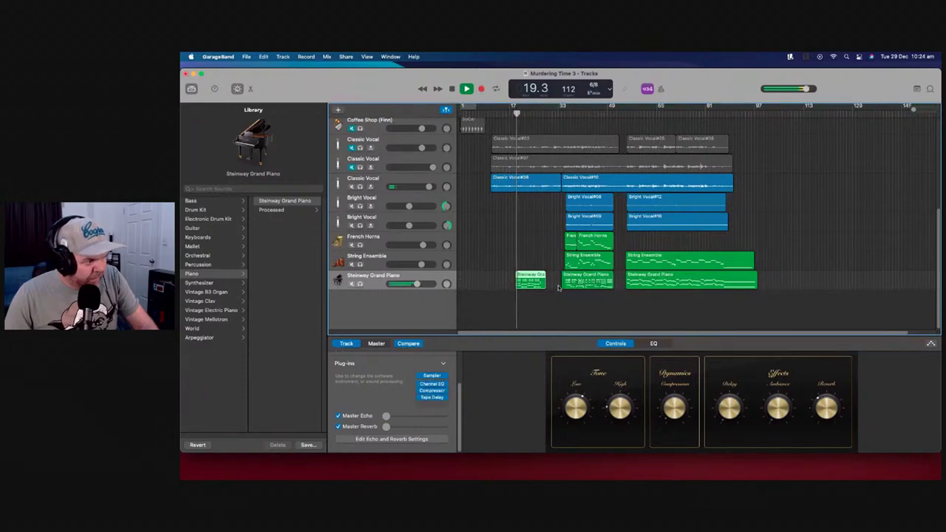
left_click_drag(418, 285, 417, 285)
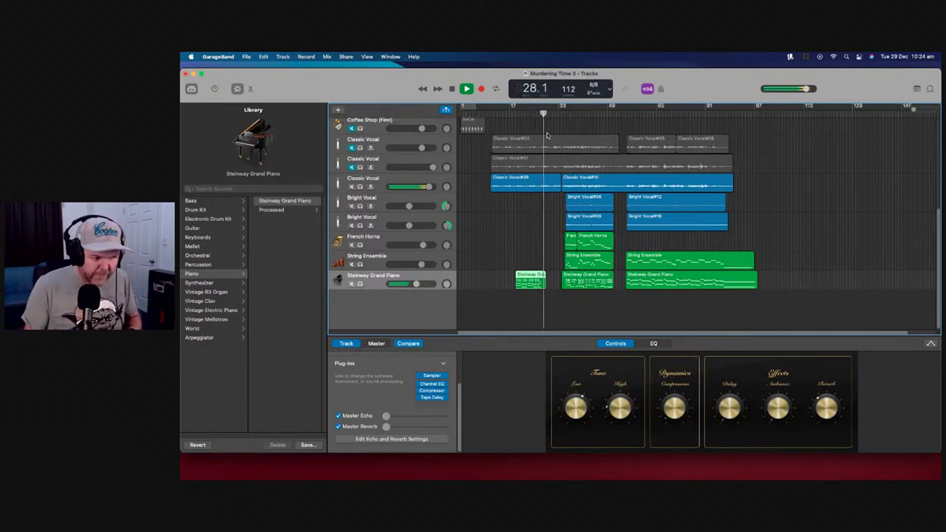
Record a short Steinway Grand Piano take from bar 27 and play it back
key("space")
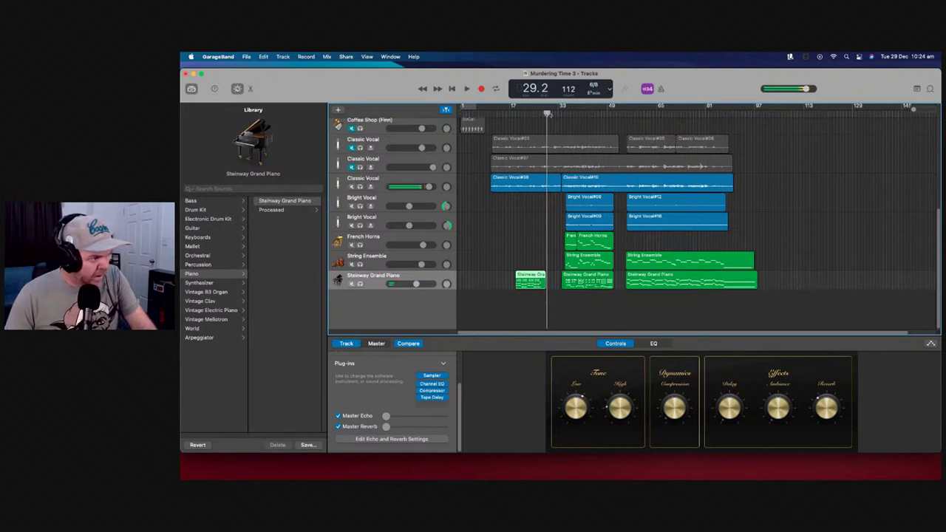
key("comma")
key("comma")
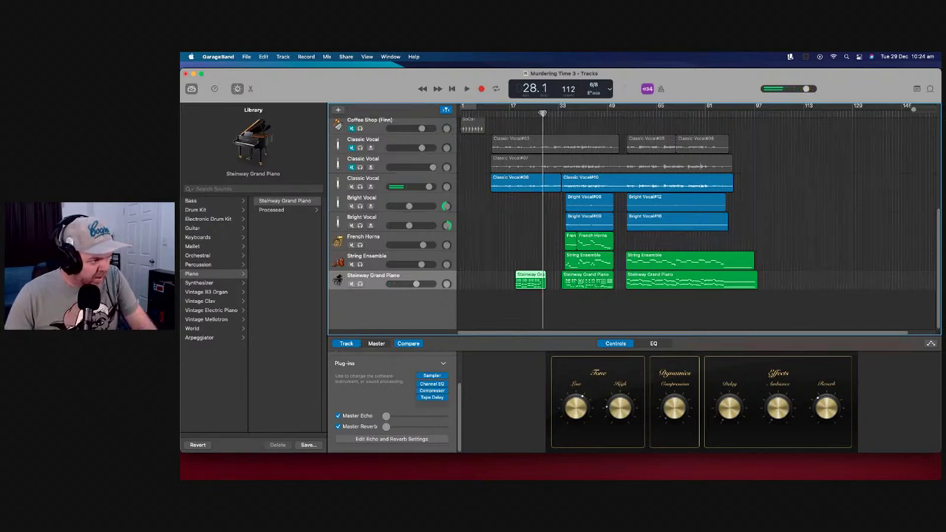
key("space")
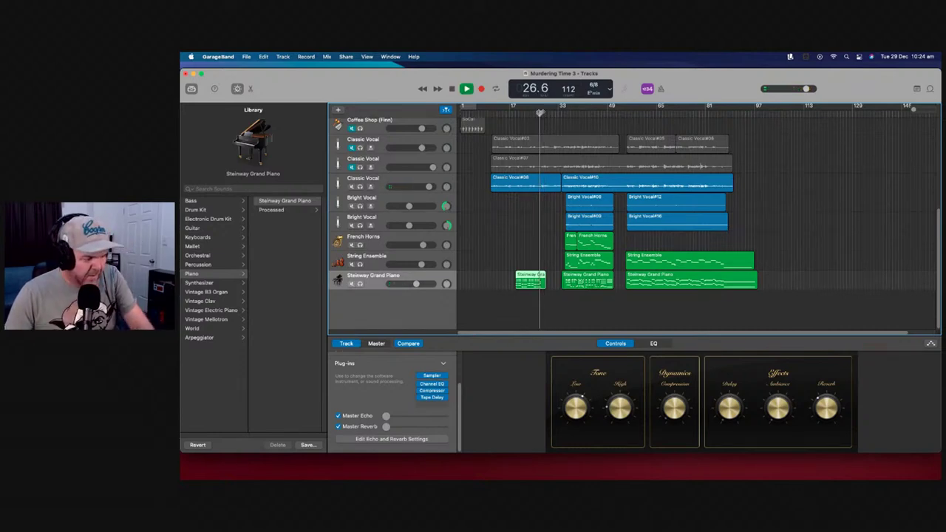
key("space")
key("comma")
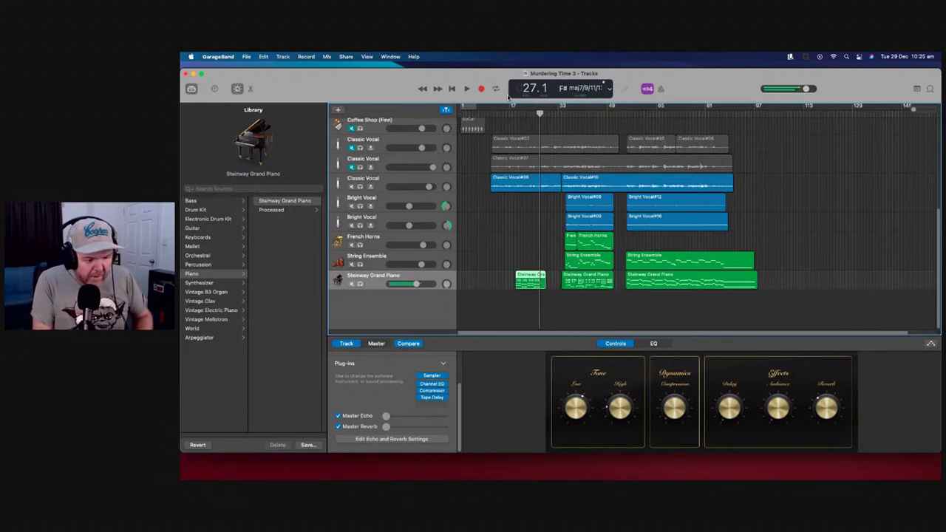
key("r")
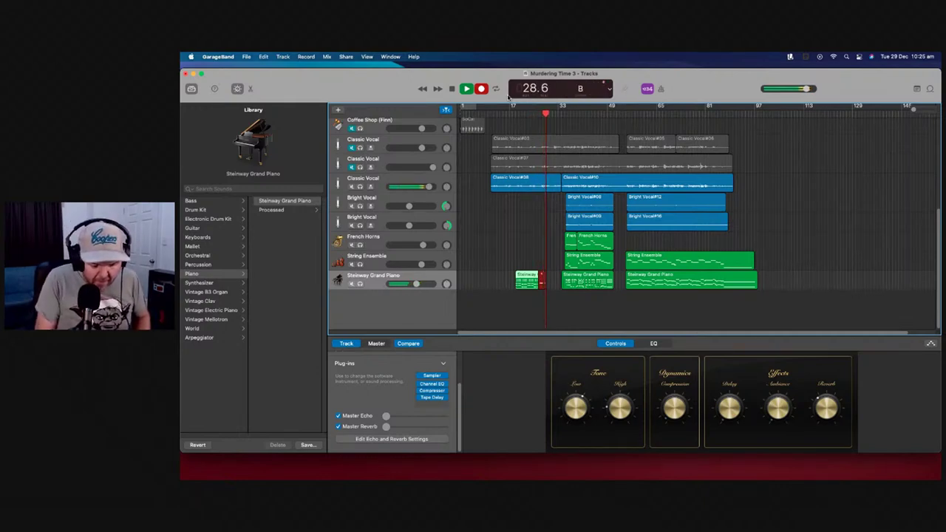
key("space")
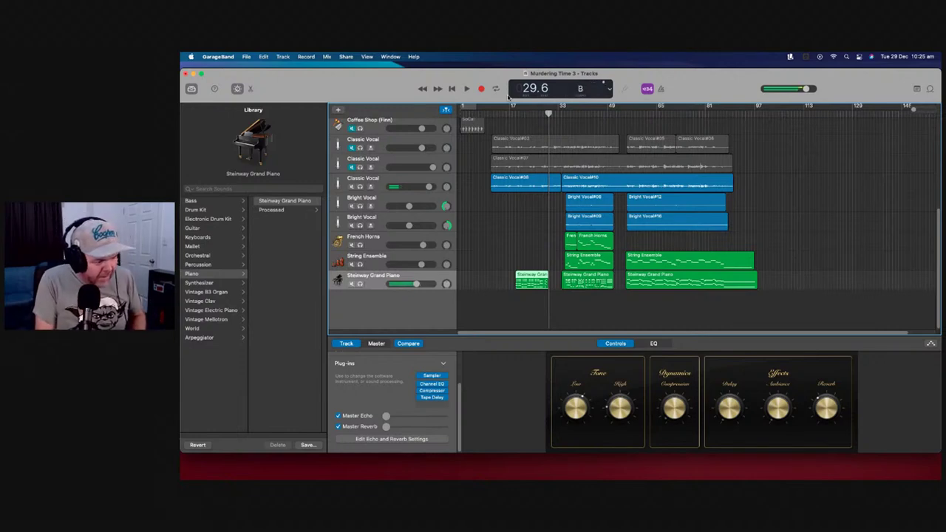
key("space")
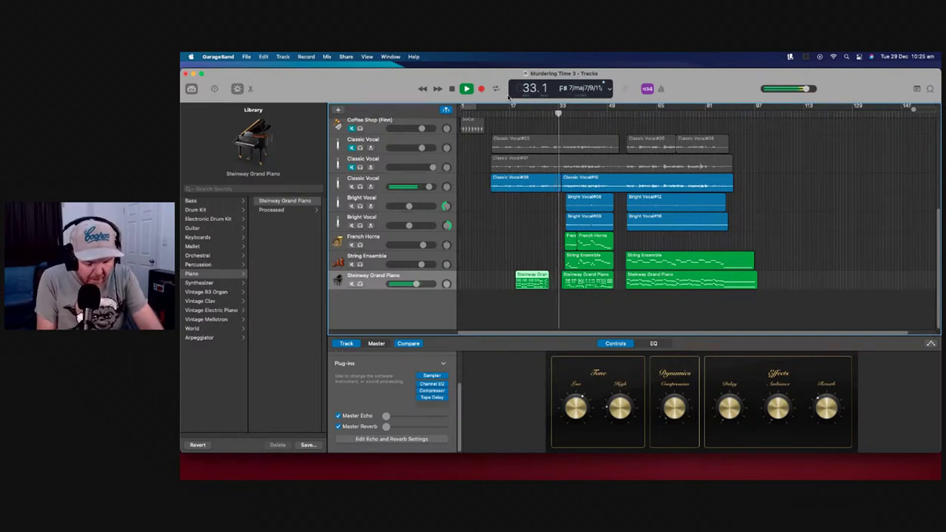
key("space")
Audition B, G#m and E♭m chords, then move the playhead back to about bar 29
key("j")
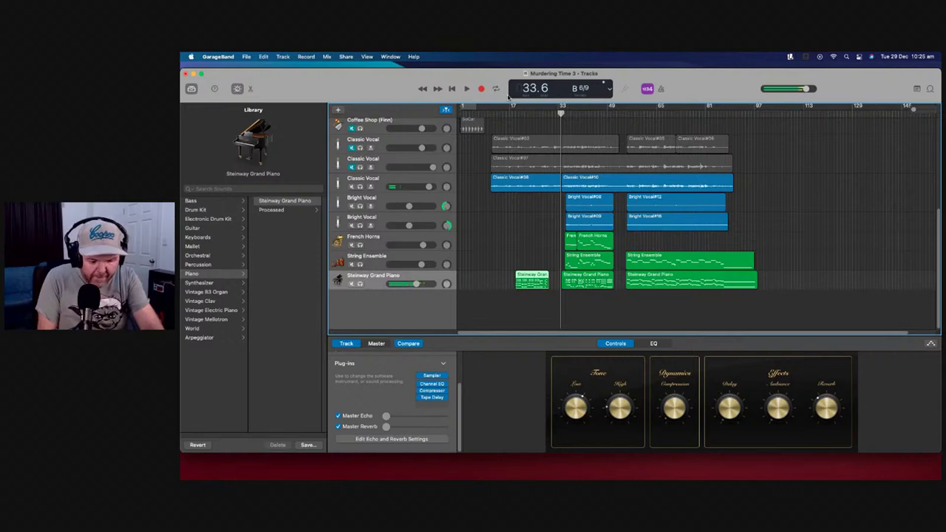
key("y")
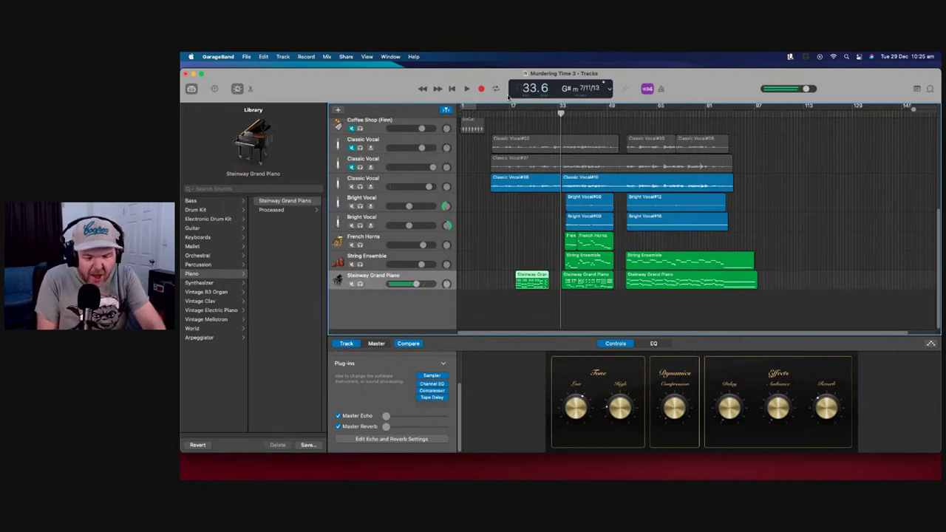
key("e")
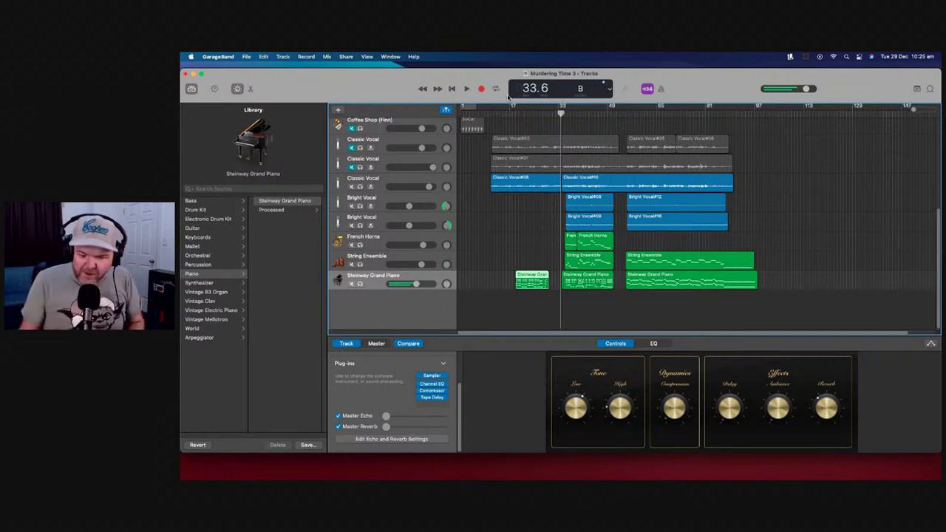
left_click_drag(561, 113, 546, 113)
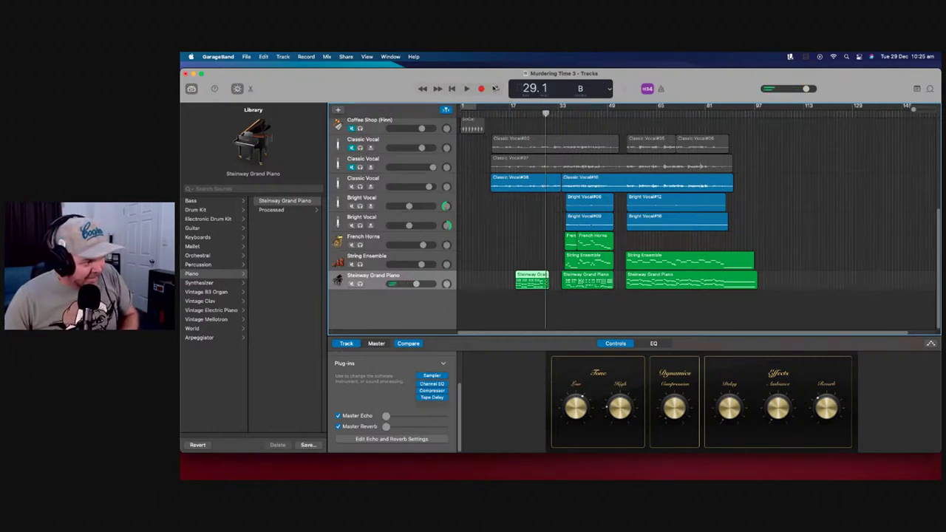
Re-record the piano passage from bar 27 after a false start, keeping the new take
left_click(481, 89)
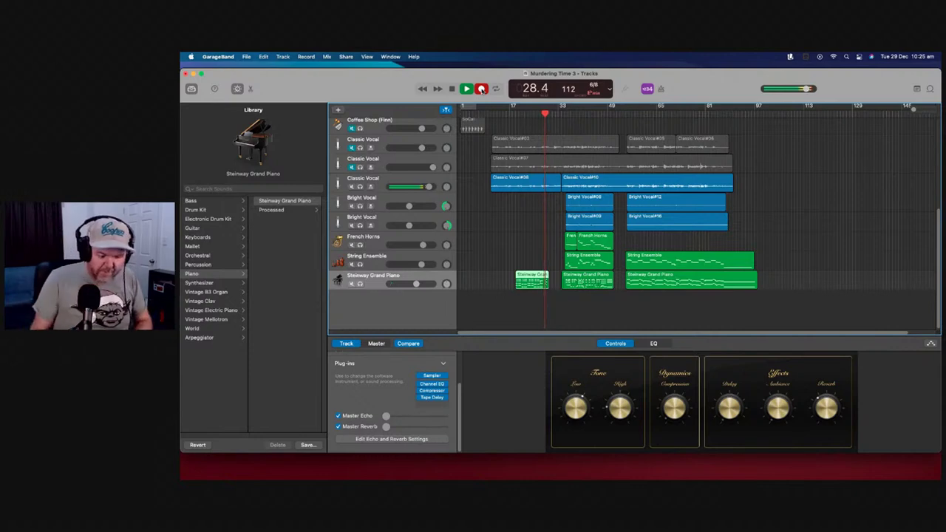
key("comma")
key("comma")
key("period")
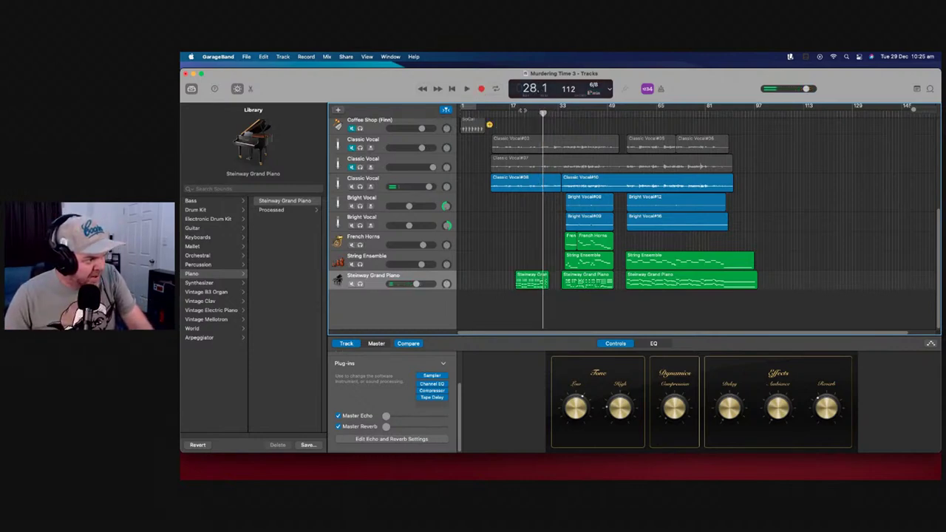
left_click(482, 89)
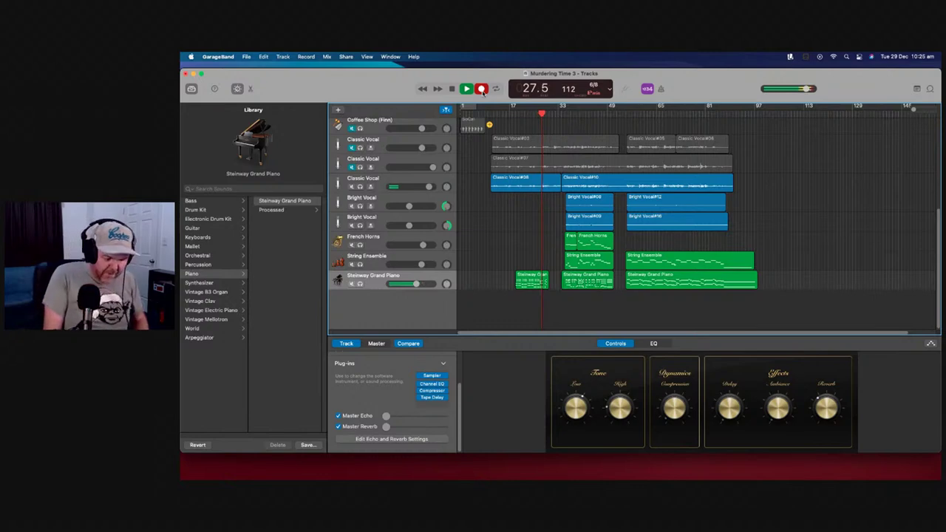
key("space")
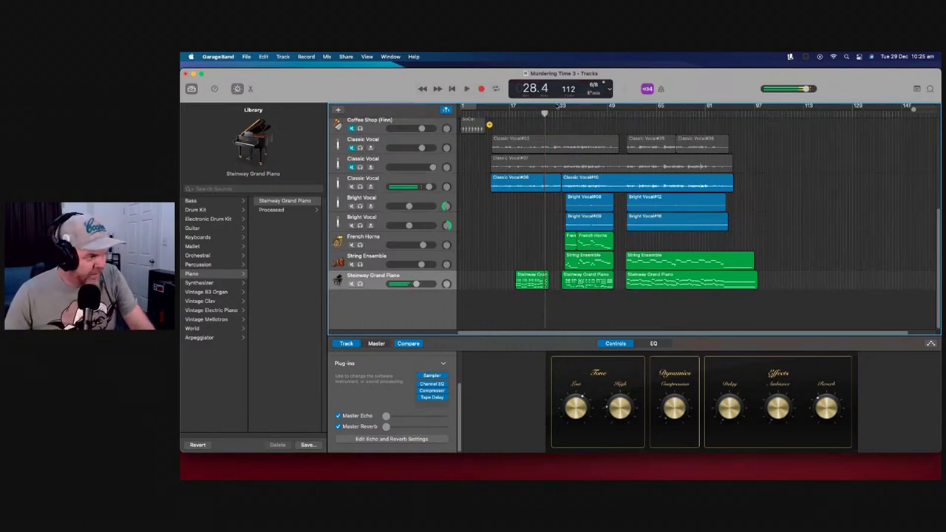
key("comma")
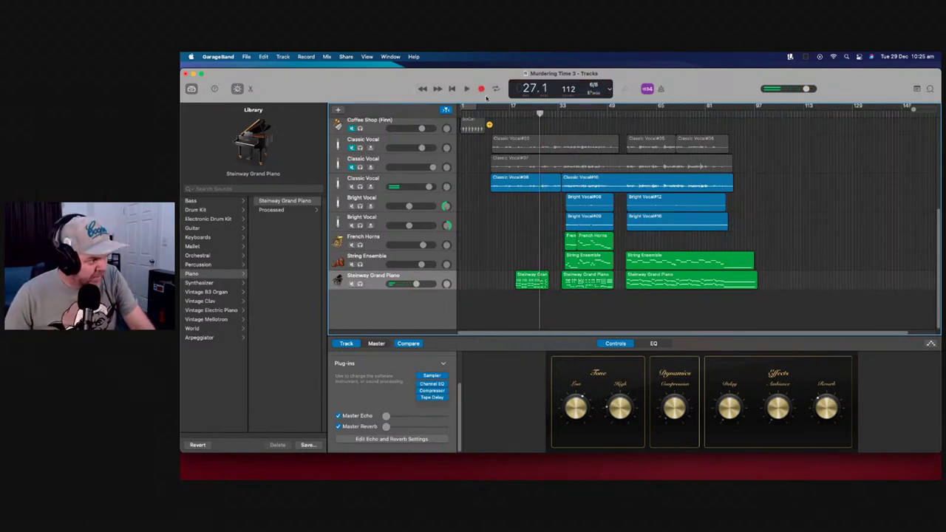
left_click(482, 90)
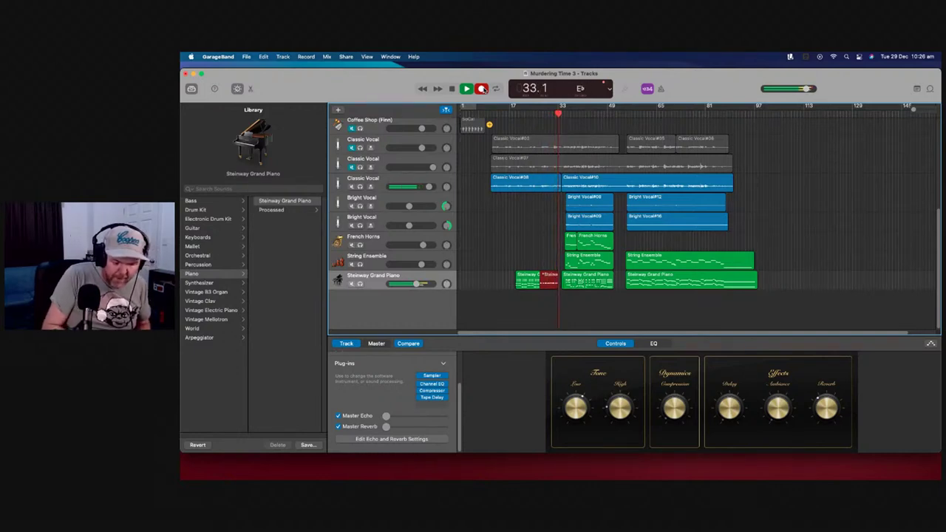
key("space")
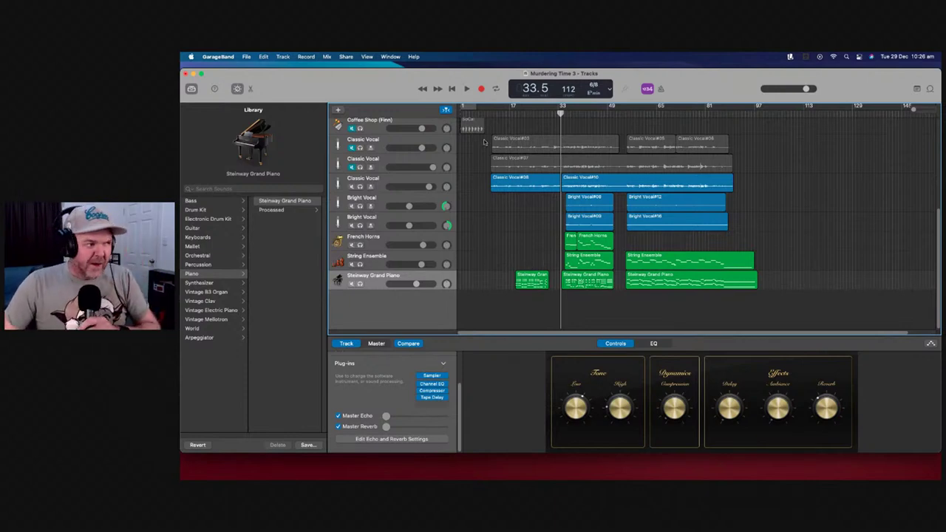
scroll(485, 142, "up", 5)
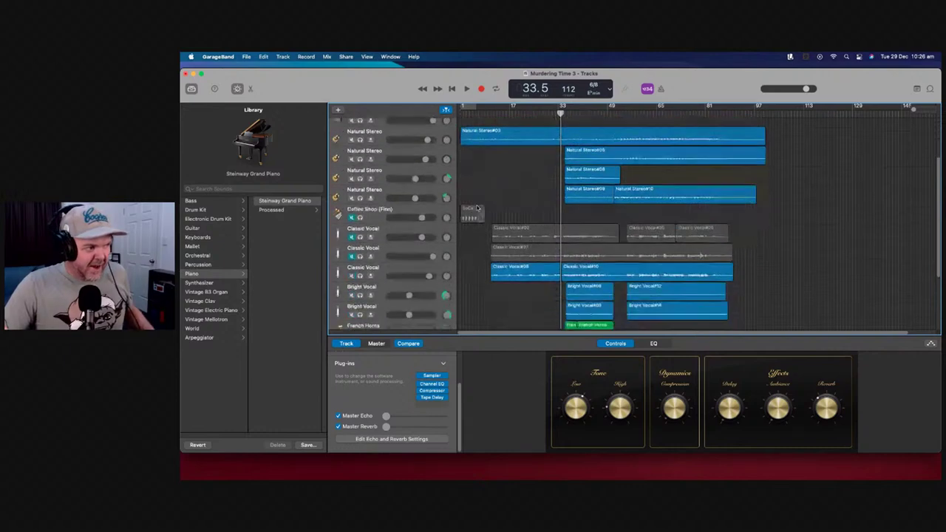
scroll(477, 208, "down", 5)
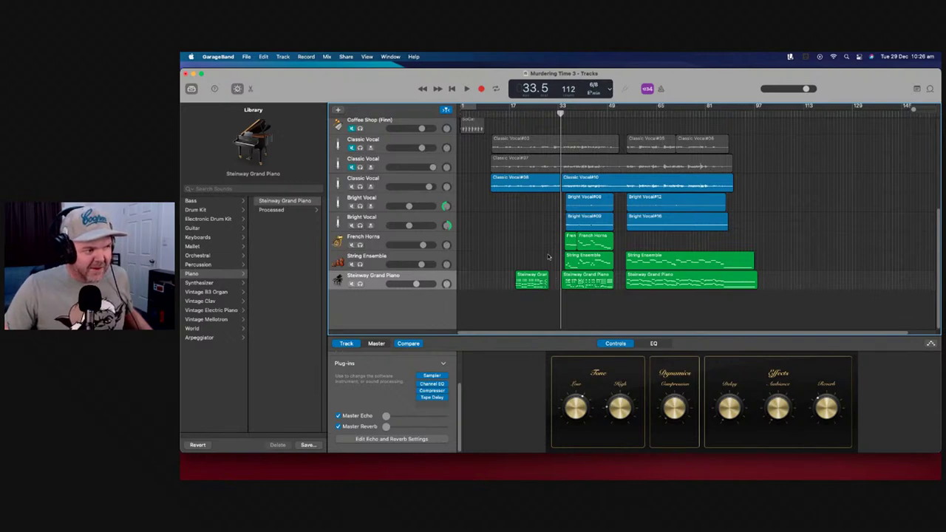
left_click_drag(538, 113, 540, 112)
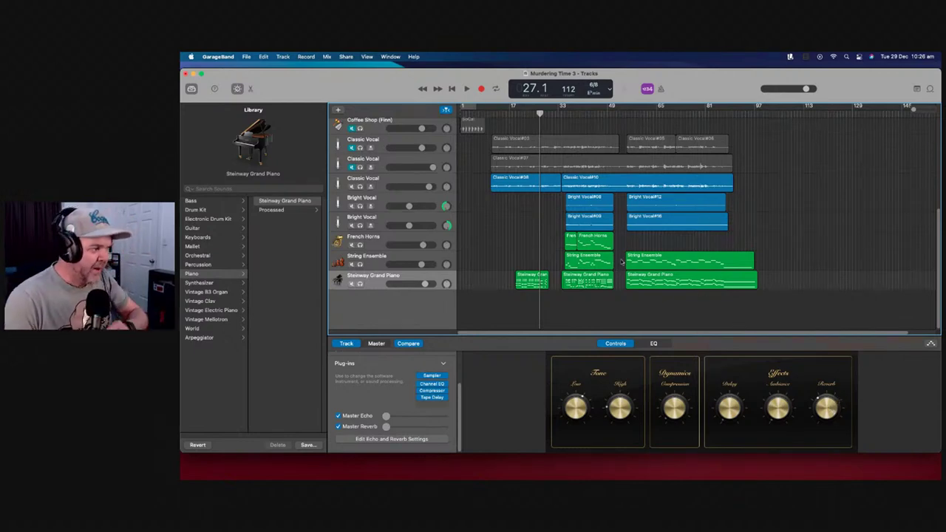
scroll(506, 228, "up", 8)
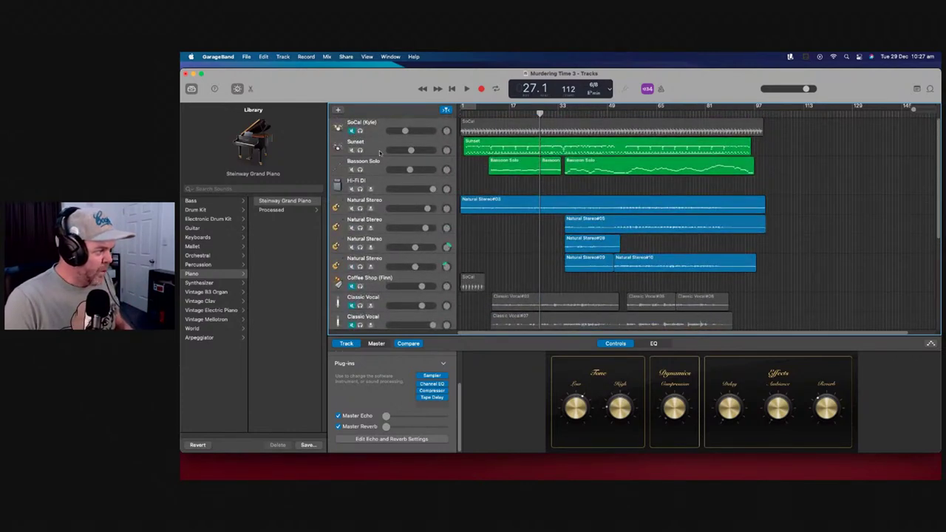
Lower the Bassoon Solo volume and pull the first two Natural Stereo tracks down to -32 dB
left_click(449, 147)
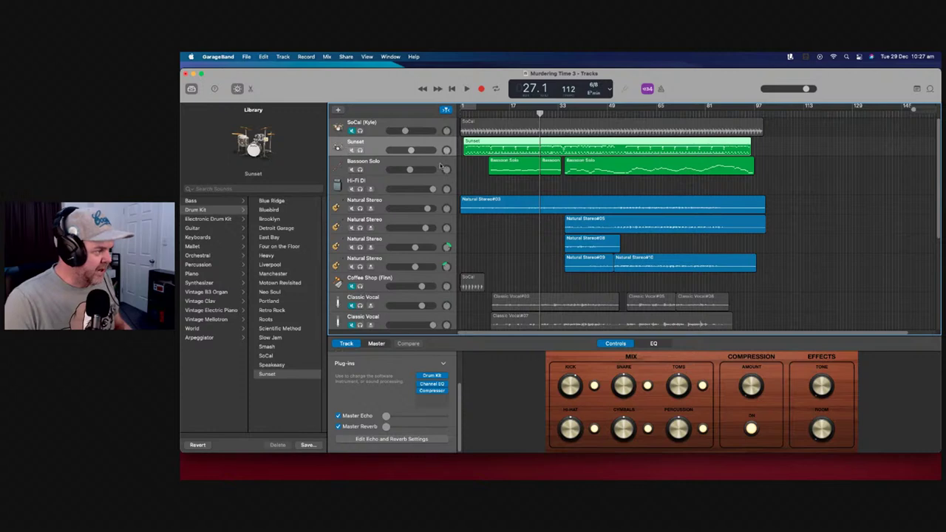
left_click_drag(410, 169, 389, 190)
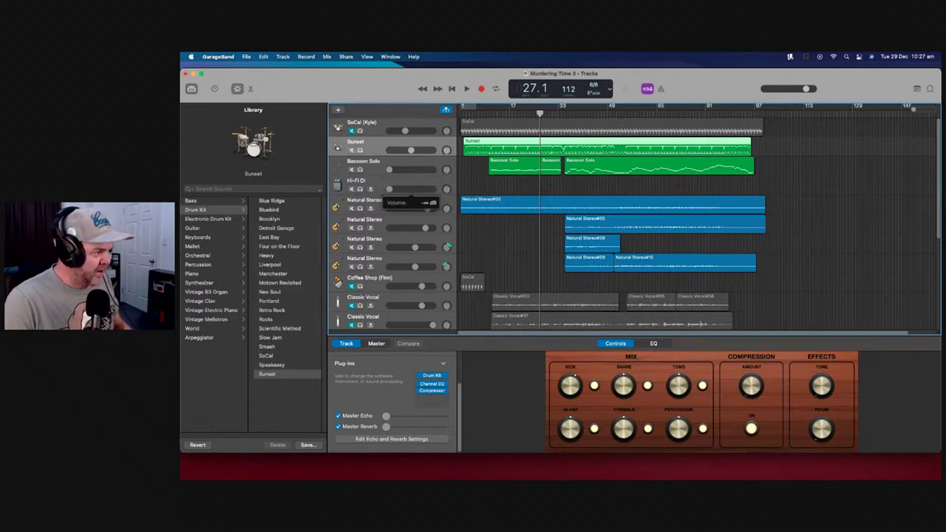
left_click(426, 212)
left_click_drag(428, 209, 390, 266)
scroll(482, 242, "down", 1)
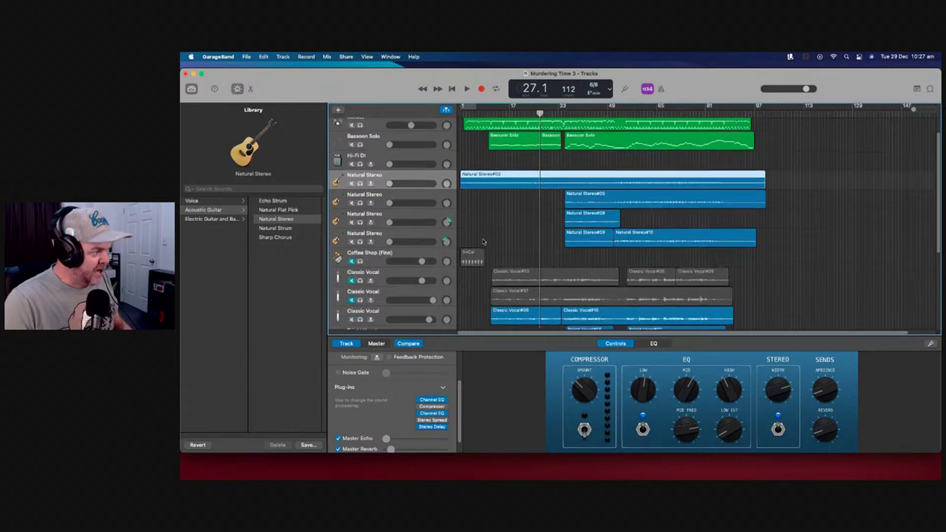
scroll(483, 242, "down", 1)
scroll(462, 269, "down", 2)
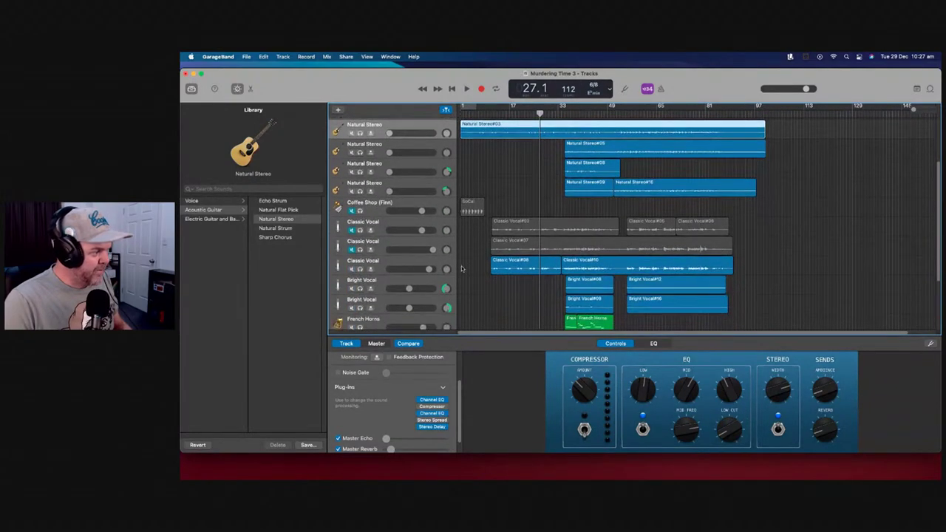
Delete the Coffee Shop (Finn) drummer track along with its regions
left_click(446, 207)
right_click(448, 205)
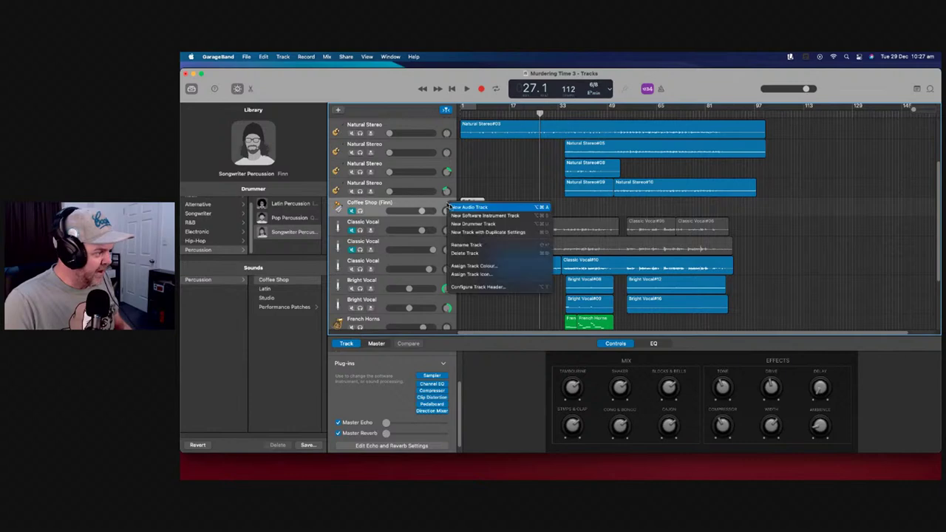
left_click(483, 253)
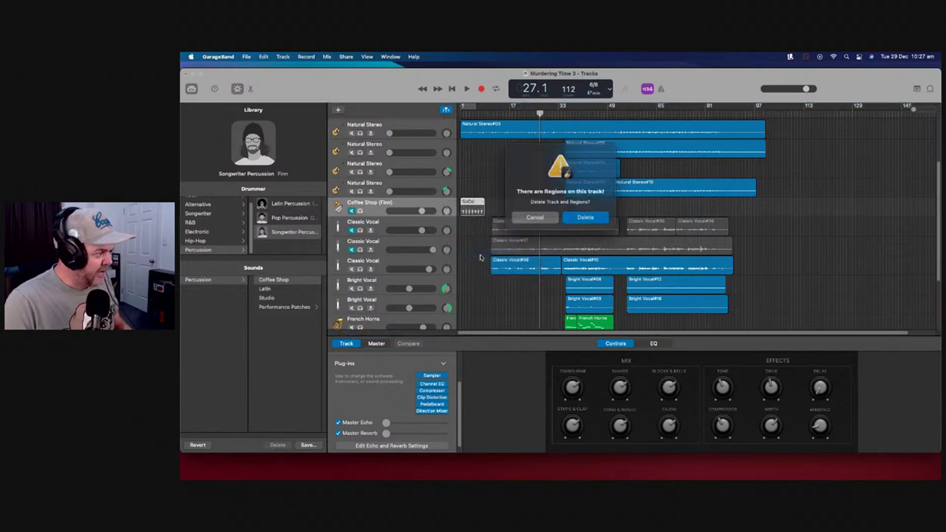
left_click(584, 215)
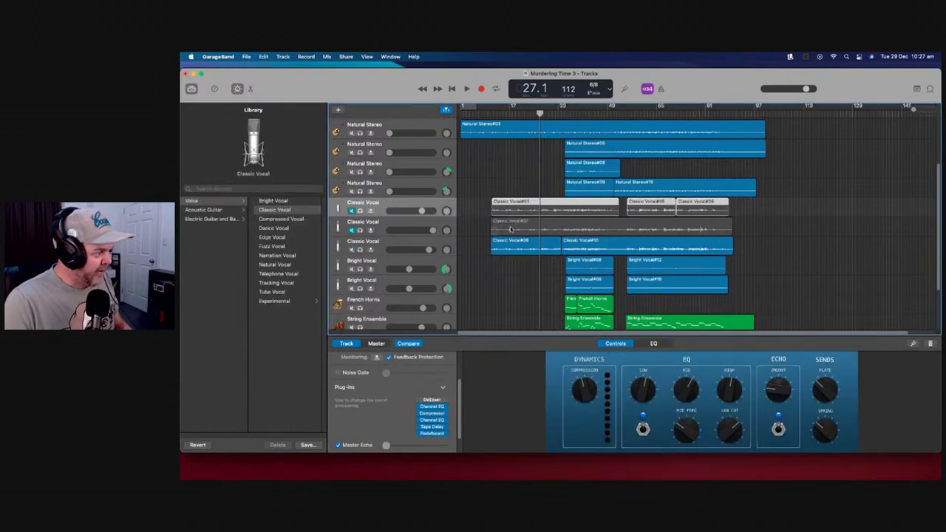
Select the third Classic Vocal and the two Bright Vocal tracks in turn
left_click(446, 245)
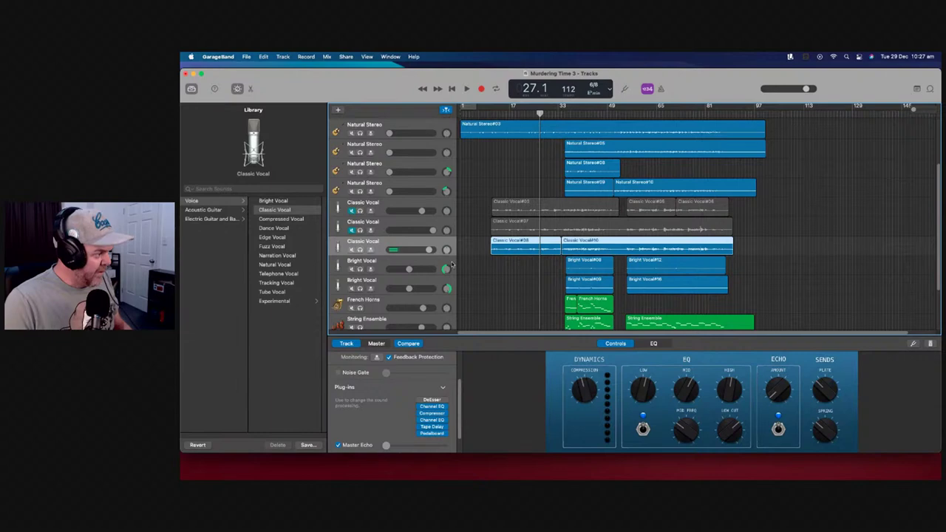
left_click(451, 265)
left_click(453, 281)
scroll(458, 275, "down", 1)
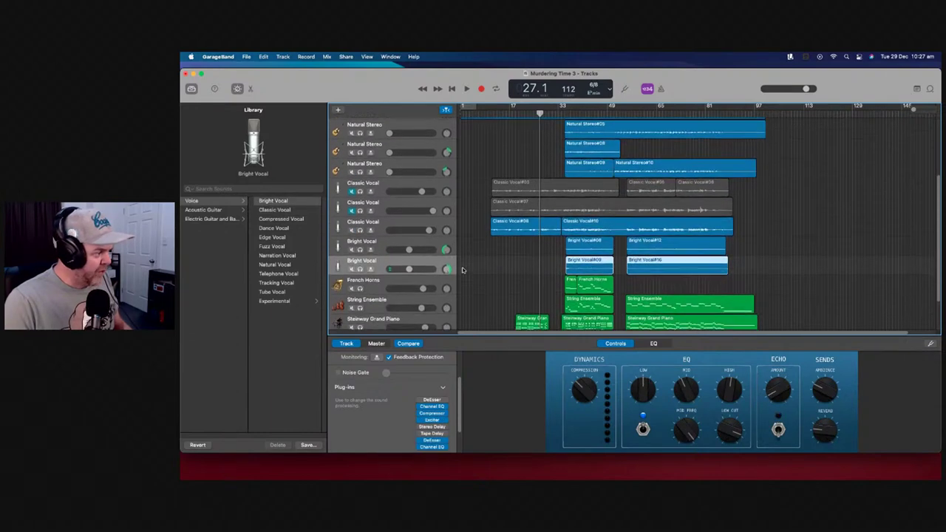
scroll(462, 269, "down", 2)
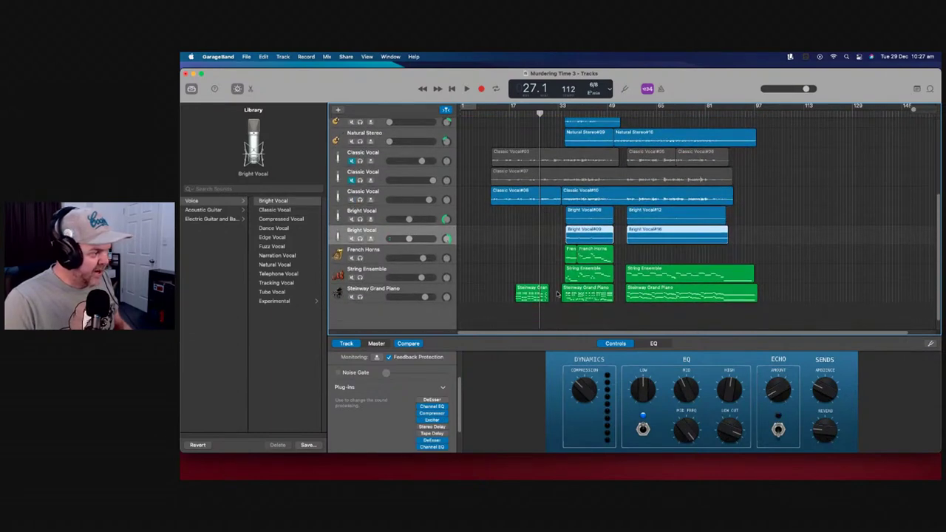
scroll(532, 267, "up", 1)
scroll(651, 236, "down", 1)
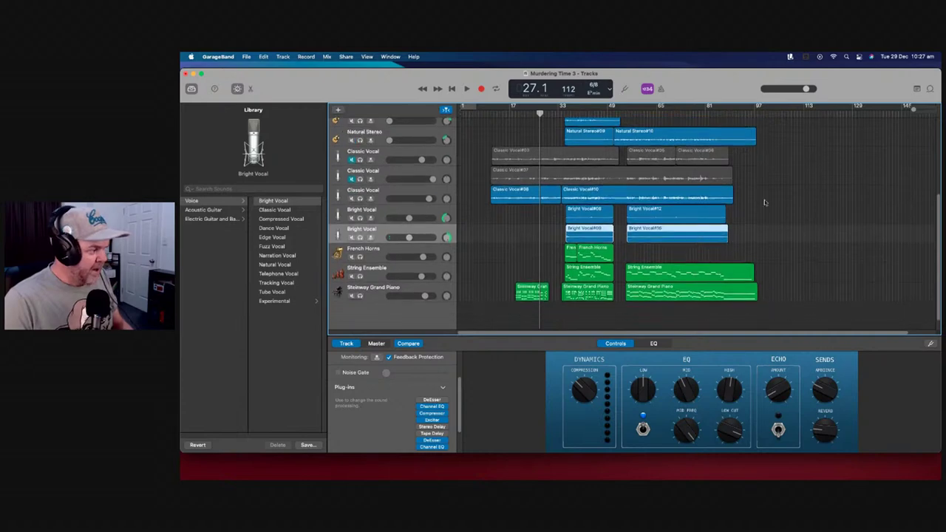
scroll(571, 281, "up", 3)
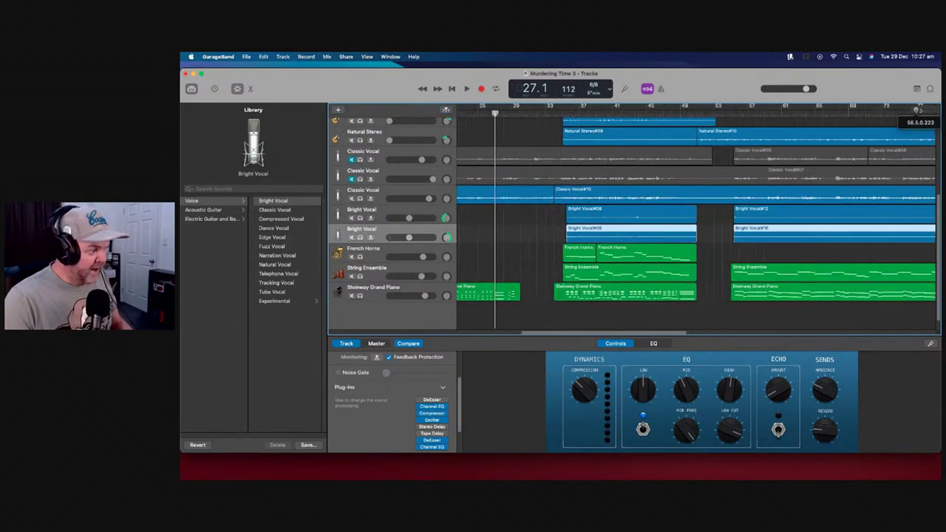
Shorten the first piano region by three bars and turn the piano down to -3.6 dB during playback
left_click_drag(512, 298, 485, 299)
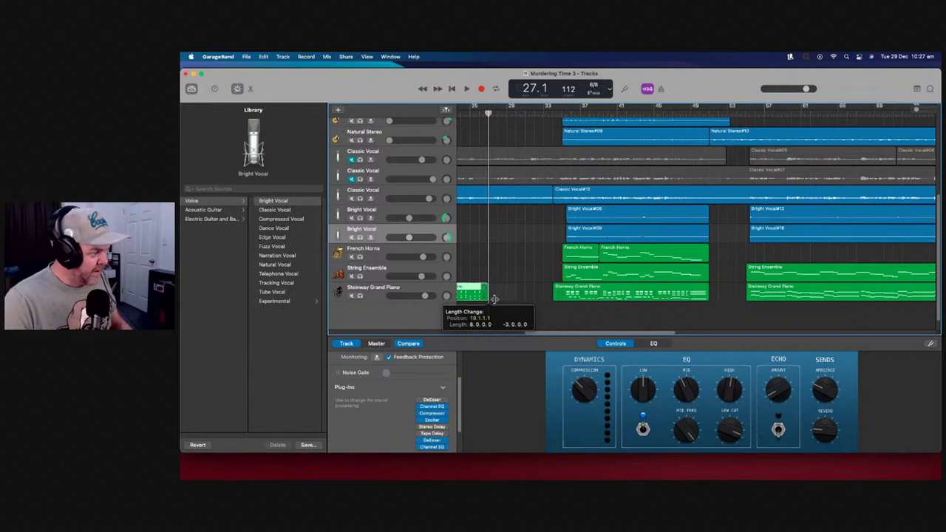
mouse_move(488, 115)
left_mouse_down()
mouse_move(460, 114)
mouse_move(502, 115)
left_mouse_up()
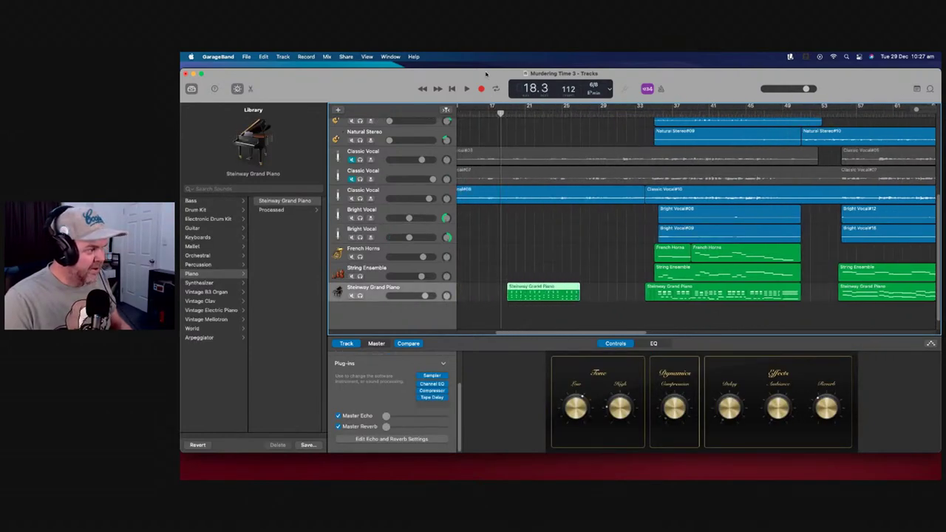
left_click(466, 89)
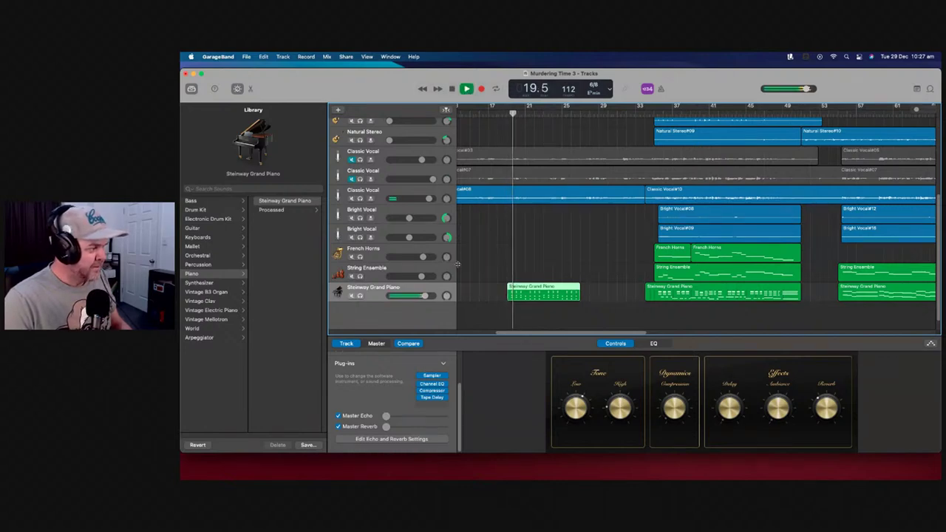
mouse_move(422, 297)
left_click_drag(423, 297, 414, 296)
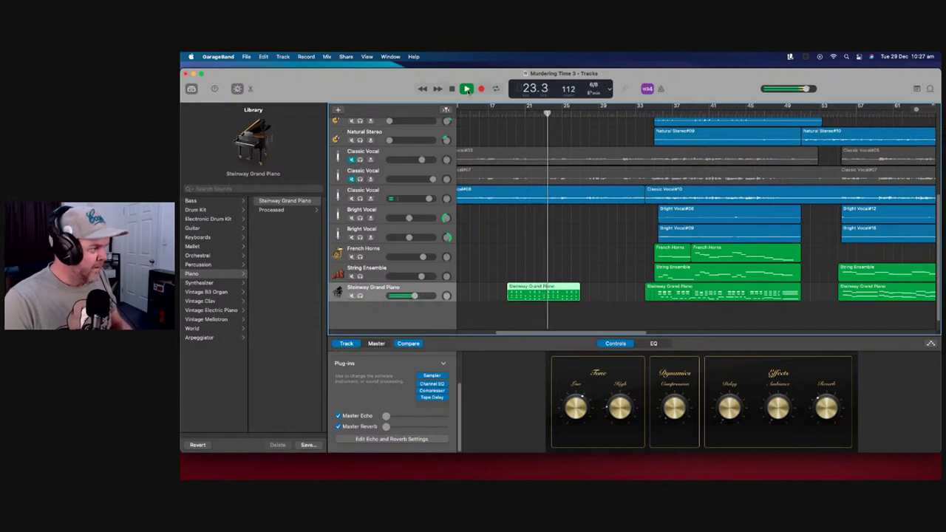
left_click(467, 89)
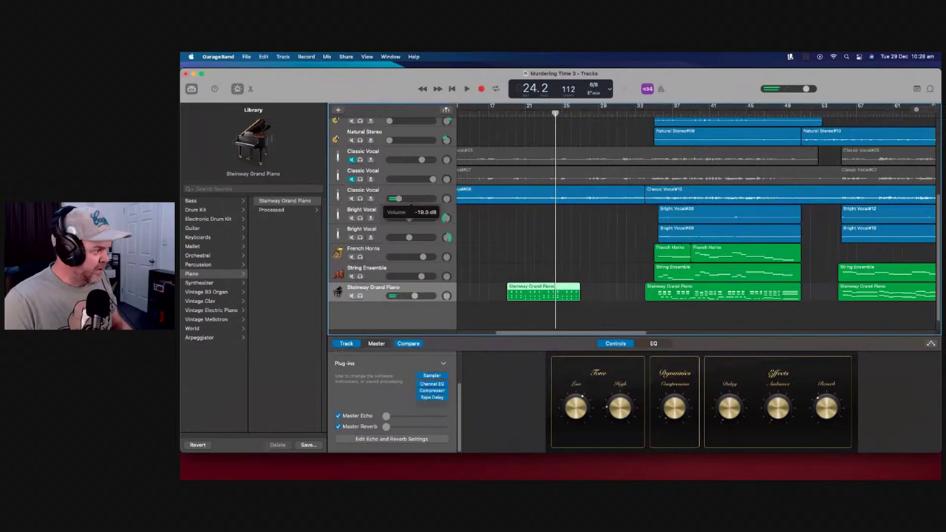
Lower the Bright Vocal and String Ensemble track volumes
left_click_drag(408, 219, 389, 238)
left_click_drag(421, 274, 395, 276)
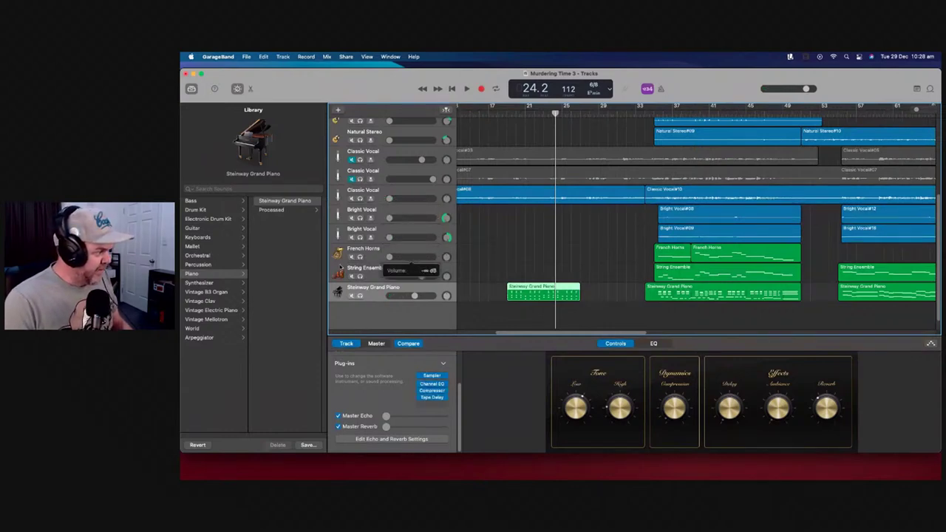
left_click(414, 296)
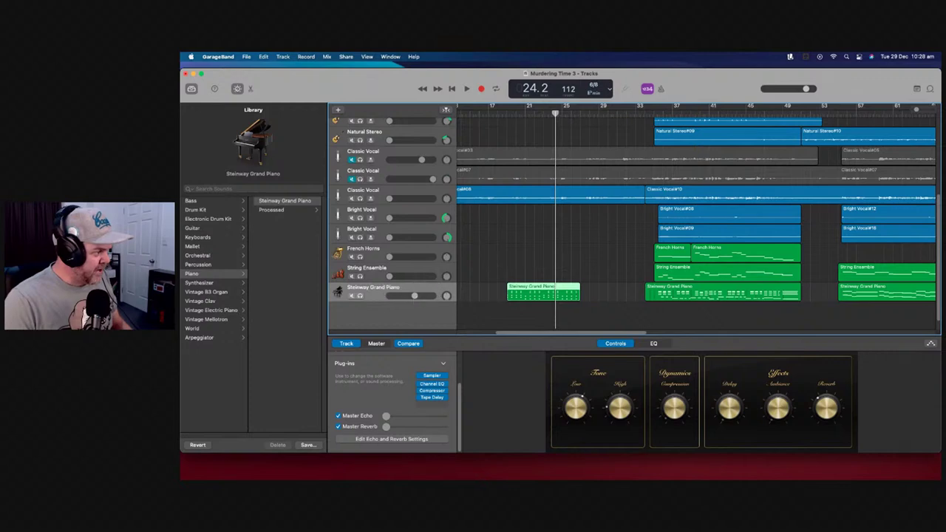
scroll(491, 220, "up", 2)
scroll(491, 221, "up", 5)
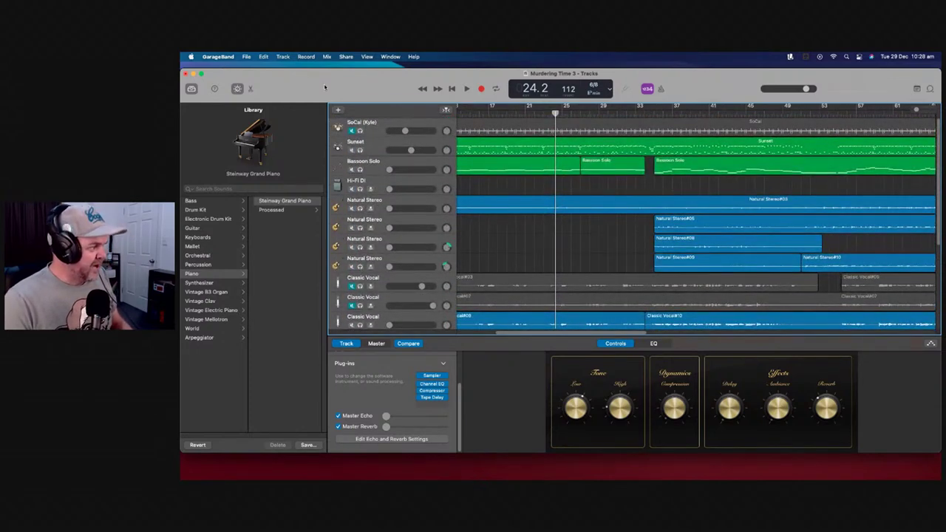
Save a copy of the song as 'Murdering Time 4' with File > Save As
left_click(217, 59)
mouse_move(246, 56)
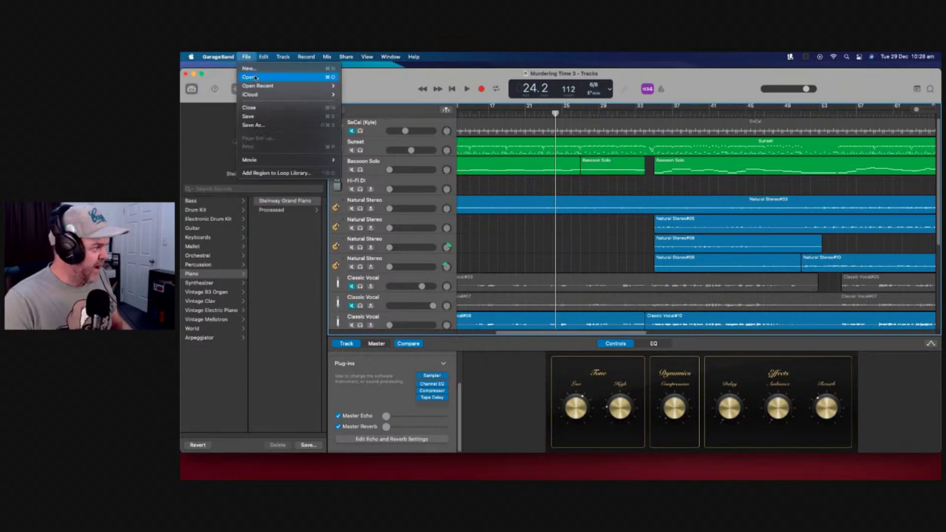
left_click(273, 124)
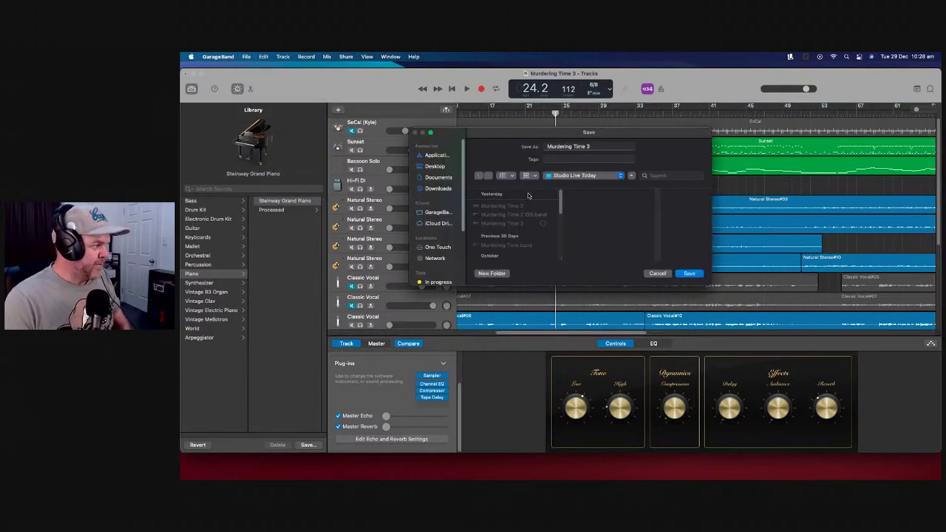
left_click(601, 146)
key("BackSpace")
type("4")
left_click(689, 273)
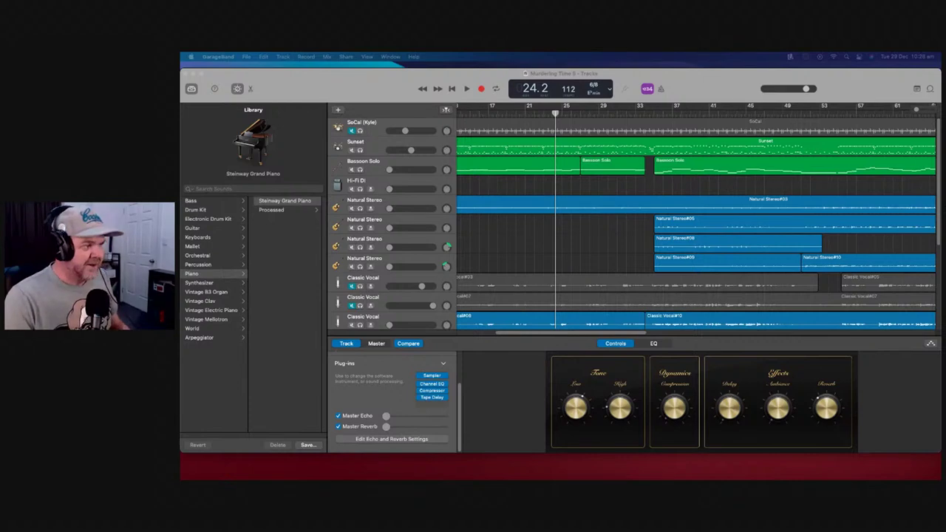
Nudge the Sunset drum track's volume up and play the whole song from the start
left_click_drag(917, 110, 902, 111)
scroll(568, 134, "down", 5)
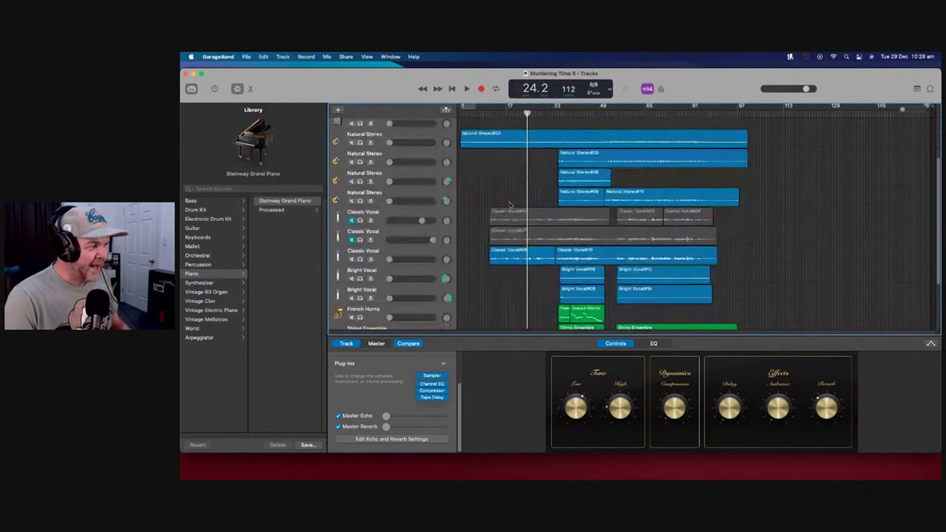
scroll(505, 210, "up", 2)
scroll(506, 210, "up", 5)
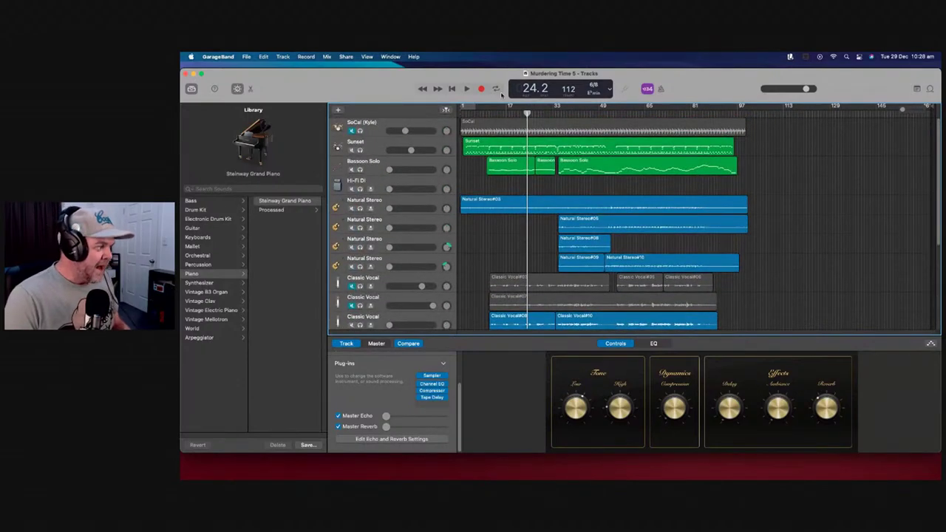
left_click(450, 89)
mouse_move(413, 150)
left_click_drag(412, 151, 417, 150)
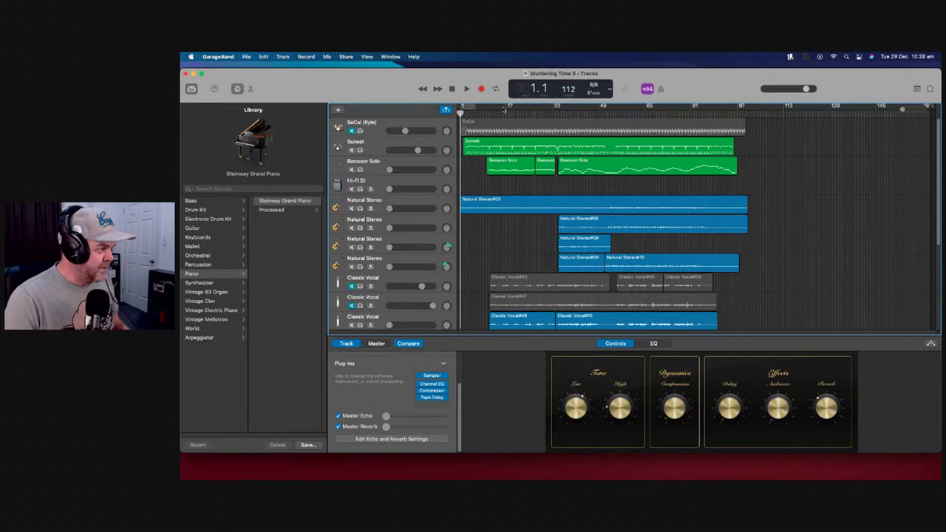
left_click(467, 89)
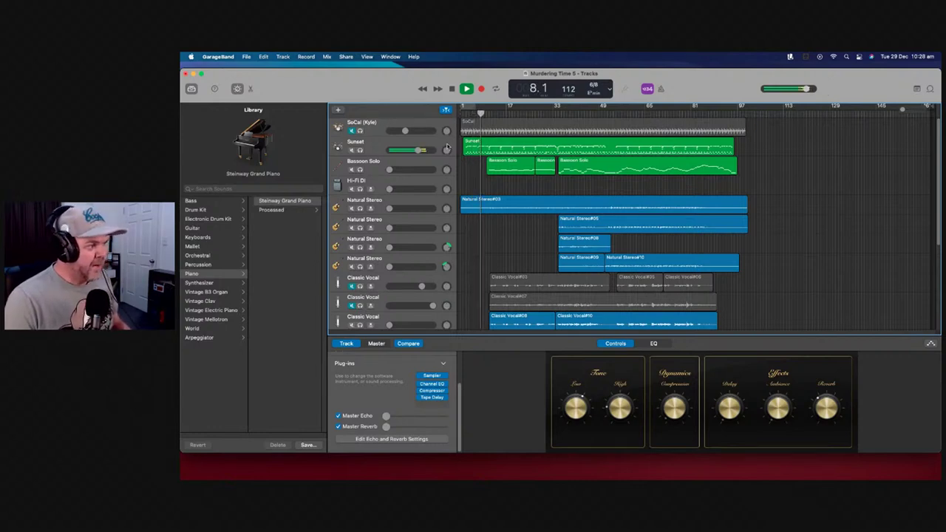
left_click(447, 148)
Stop playback and add a new track with the Sunset track's duplicate settings
key("space")
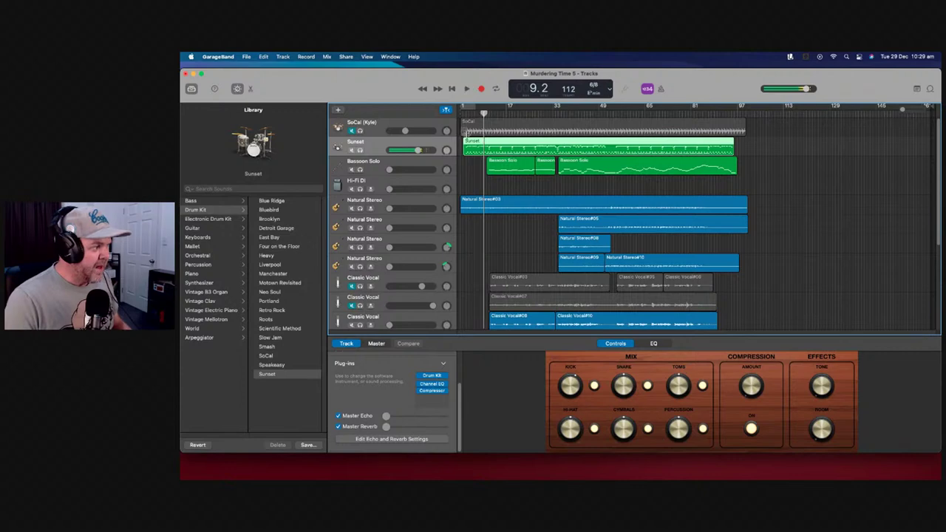
right_click(449, 146)
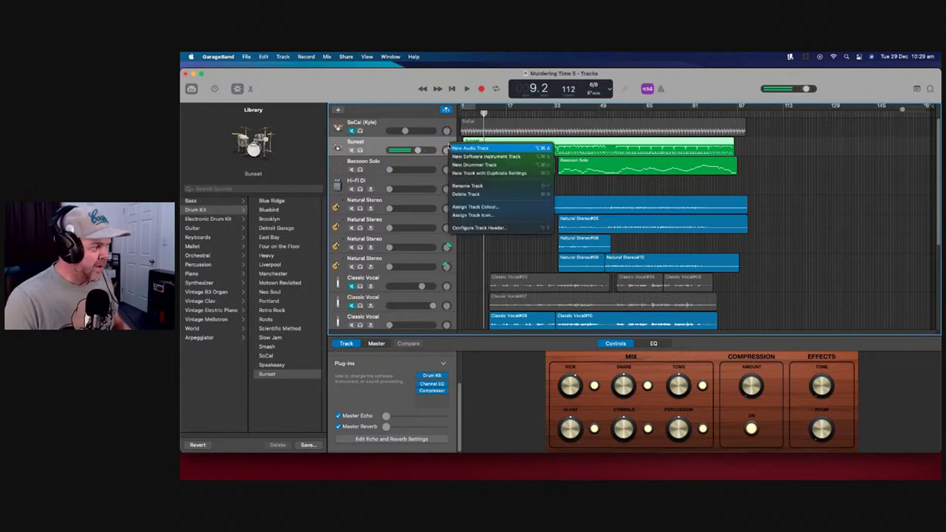
left_click(500, 174)
Copy the Sunset drum region and paste it into the empty lane at the song start
left_click(524, 148)
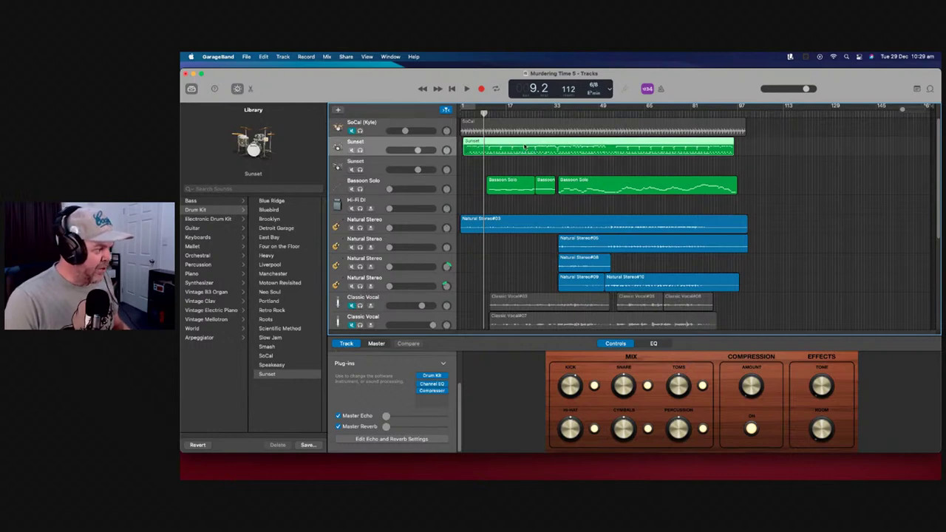
right_click(520, 144)
right_click(511, 147)
left_click(524, 159)
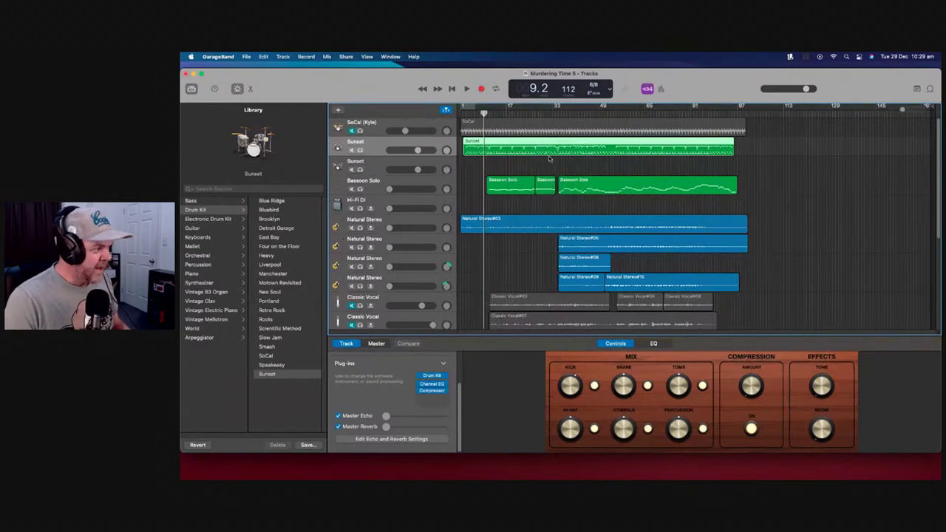
left_click_drag(485, 111, 464, 111)
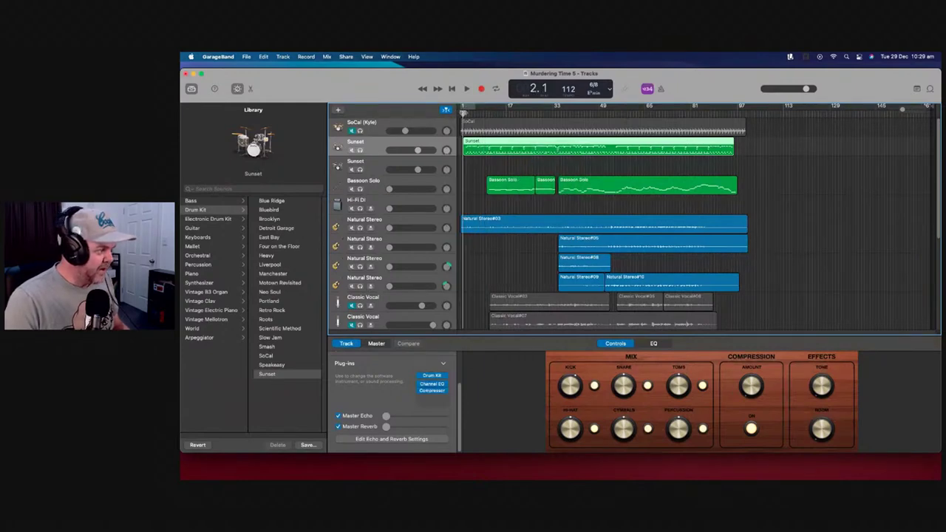
left_click(470, 165)
right_click(470, 169)
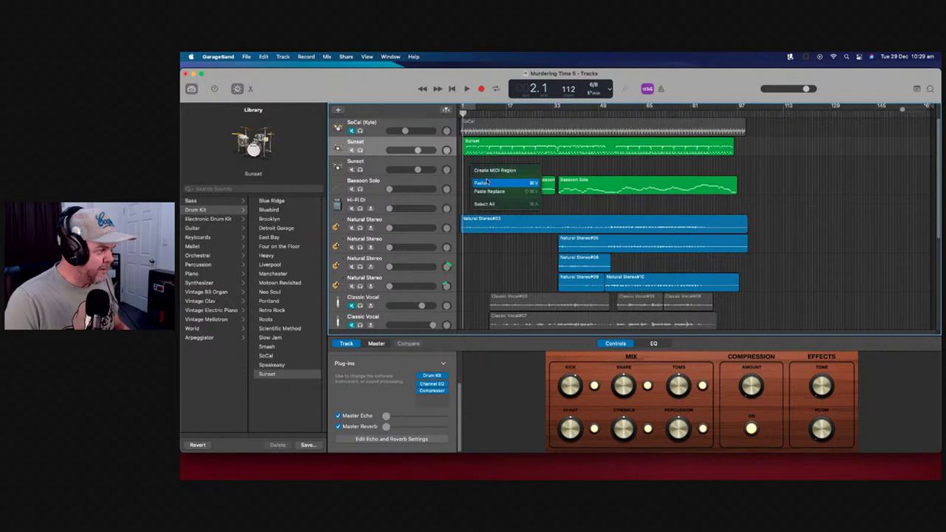
left_click(490, 185)
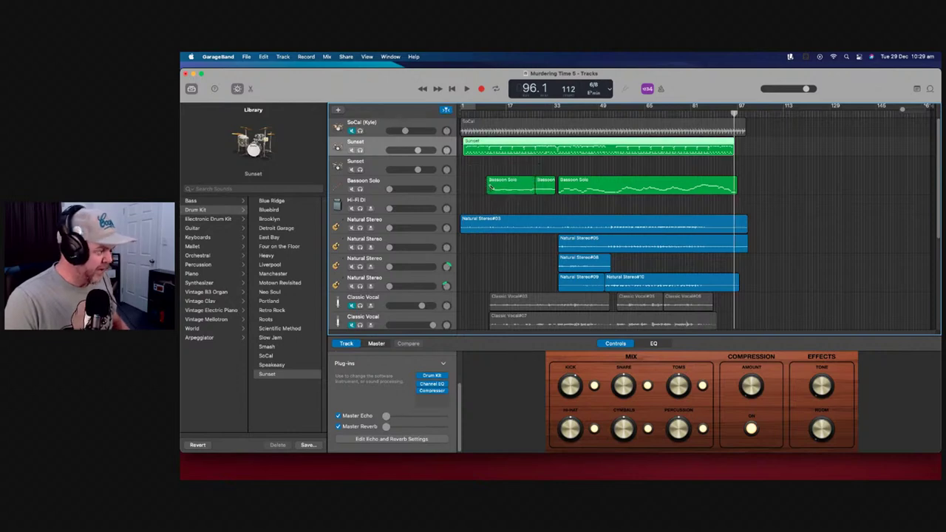
Paste the Sunset drum region at bar 1 of the second Sunset track, then edit the original region
left_click(450, 163)
left_click(466, 112)
key("comma")
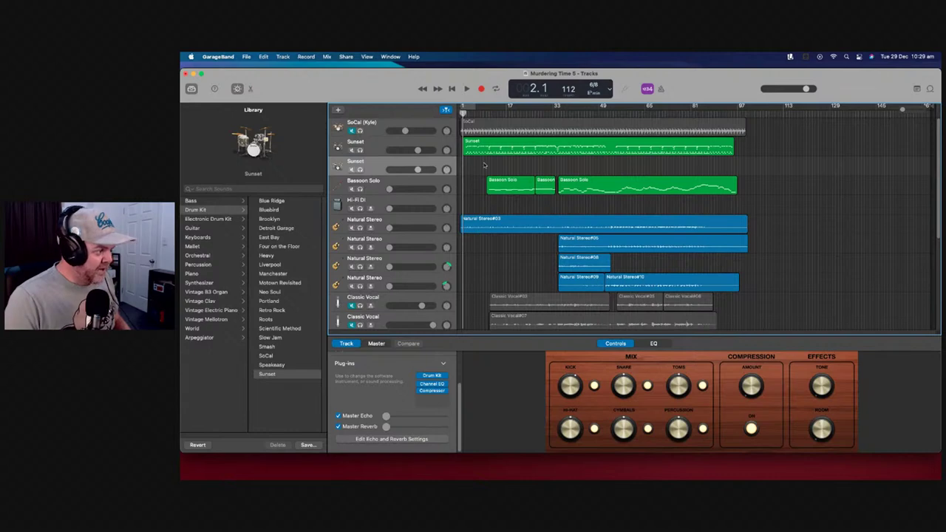
right_click(473, 164)
left_click(482, 178)
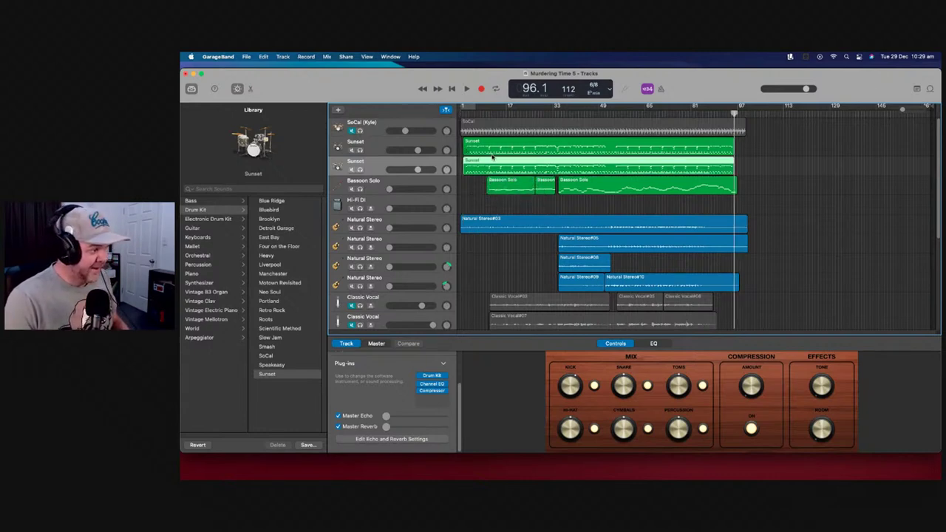
left_click(491, 146)
double_click(496, 147)
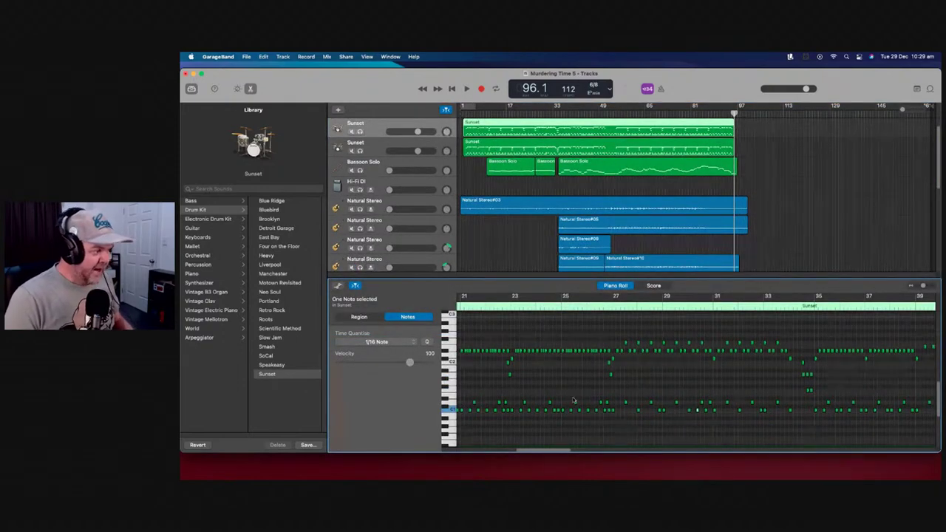
Audition individual drum notes in the Sunset region, moving one note up in pitch
left_click(510, 377)
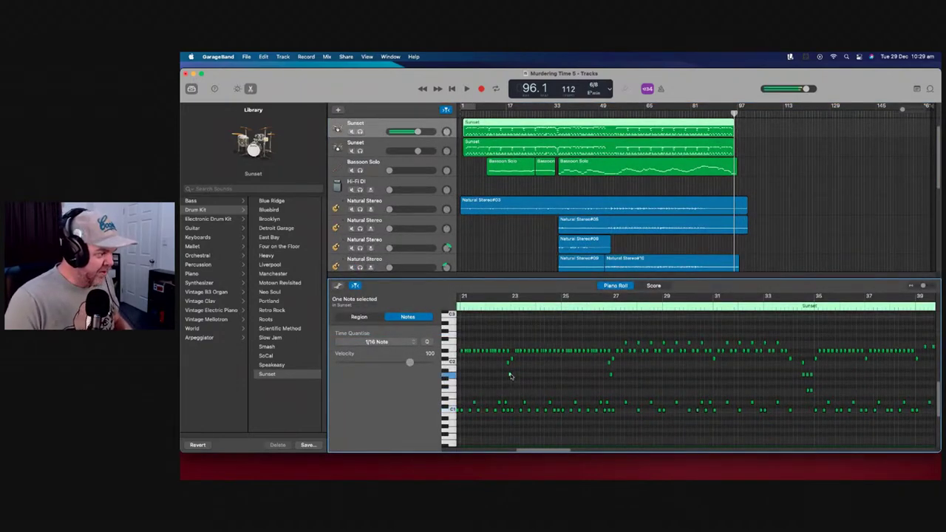
left_click_drag(509, 368, 512, 361)
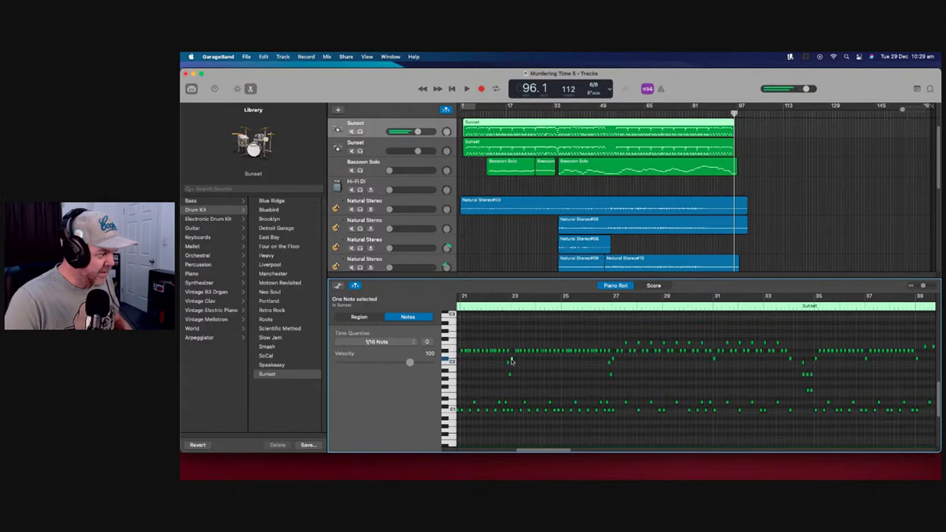
left_click(499, 404)
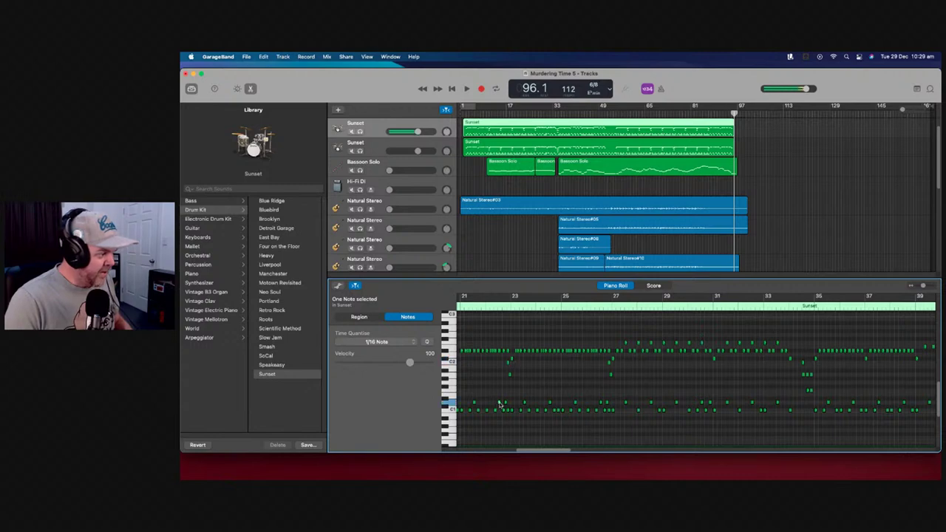
left_click(512, 361)
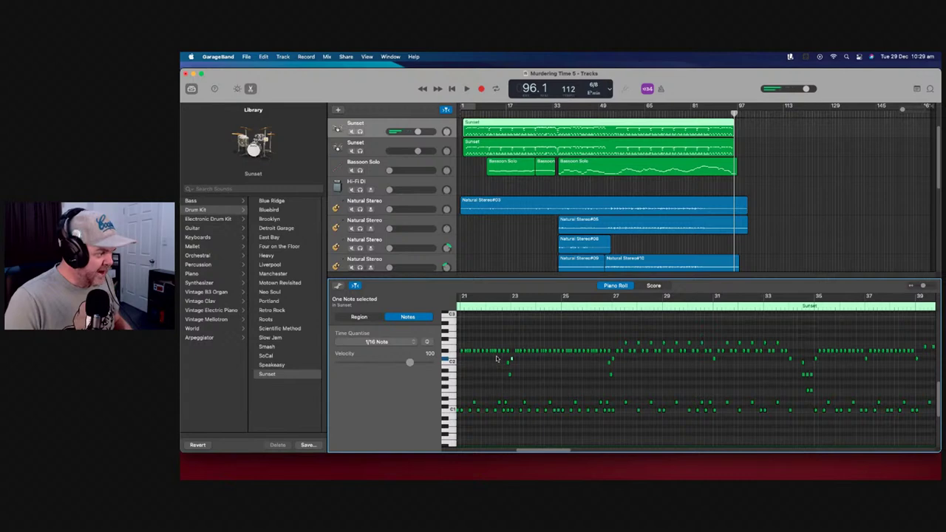
left_click(496, 358)
left_click(509, 359)
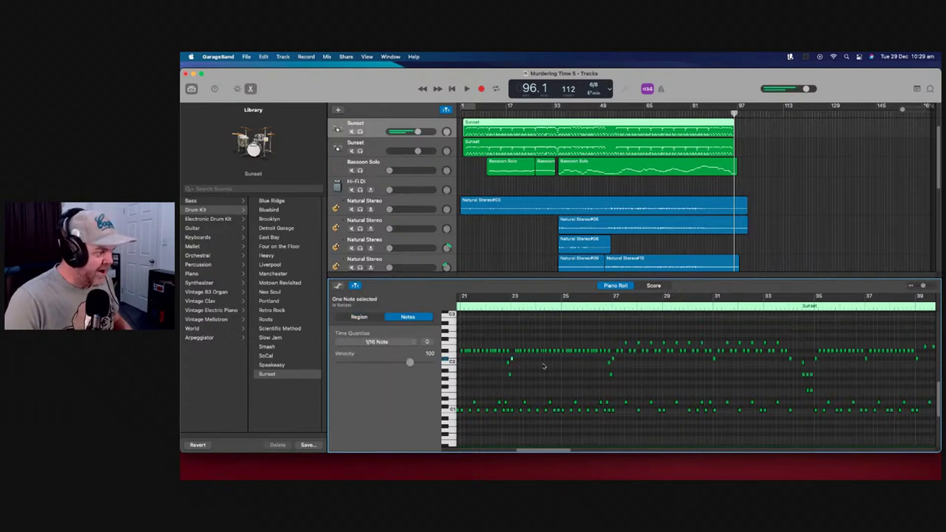
Zoom out and cut the whole row of 31 drum hits from the region
left_click_drag(924, 286, 918, 286)
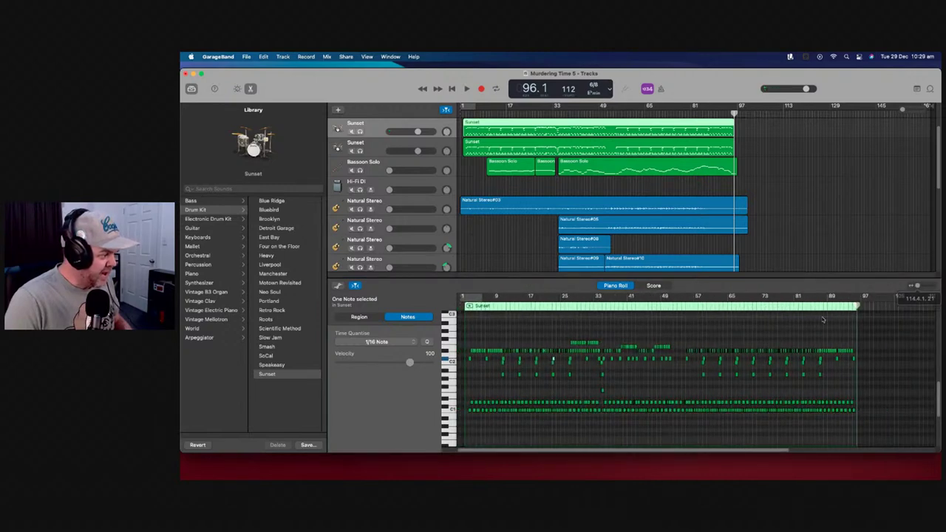
left_click(473, 360)
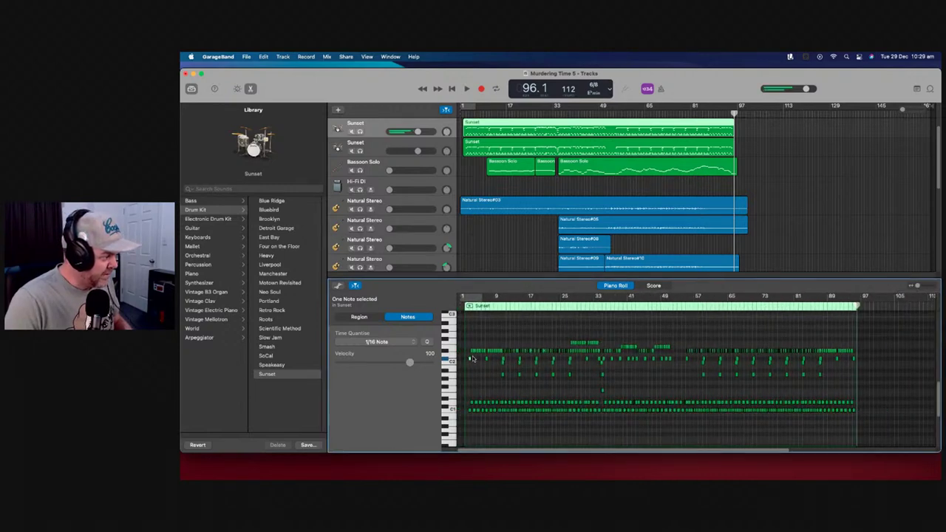
left_click(468, 358)
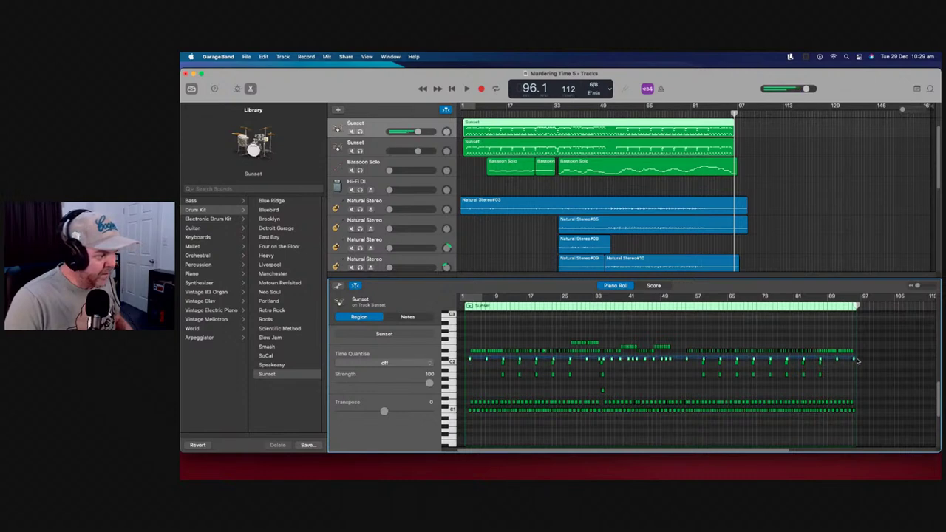
left_click_drag(857, 360, 520, 361)
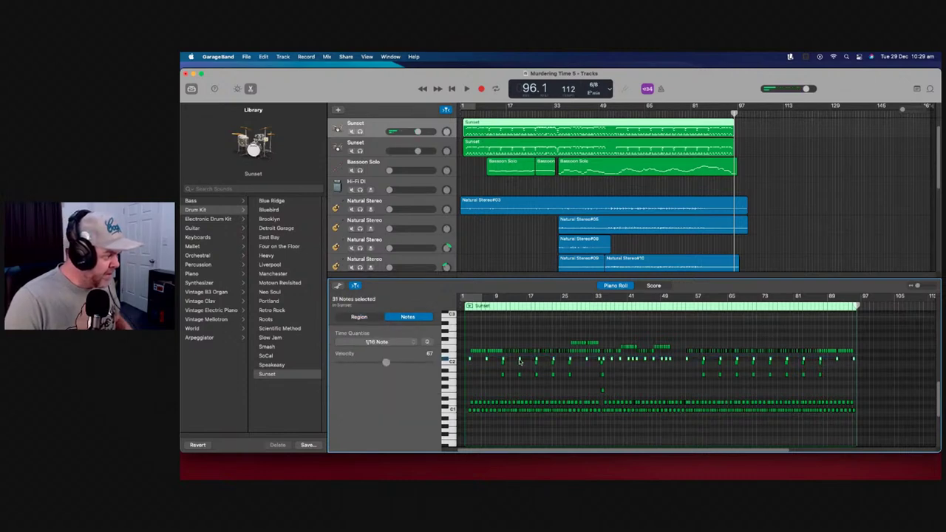
right_click(520, 361)
key("Escape")
right_click(520, 361)
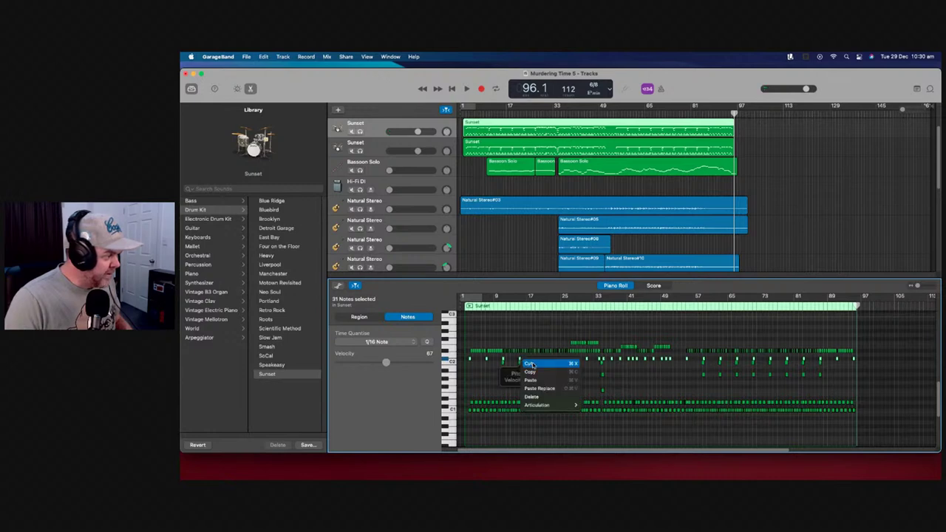
left_click(531, 363)
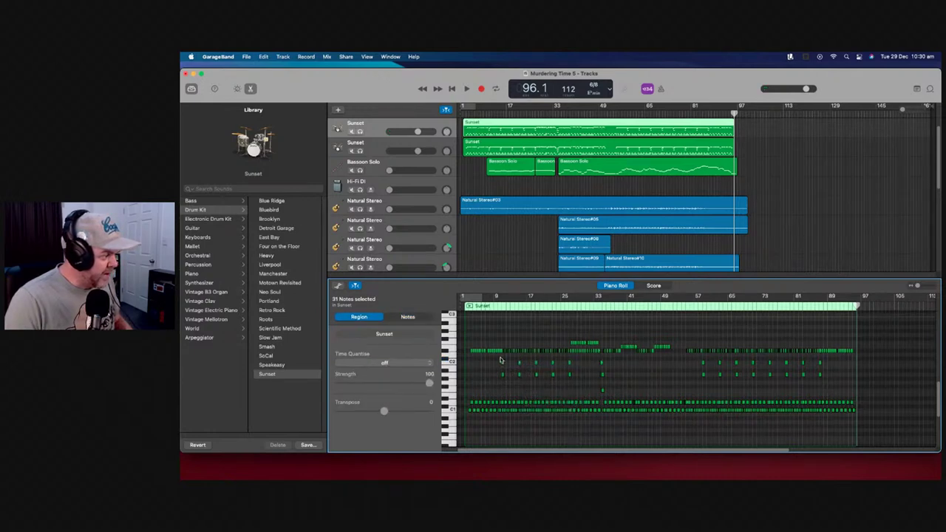
Delete the upper and lower note rows from the second Sunset region, keeping one row of hits
left_click(543, 151)
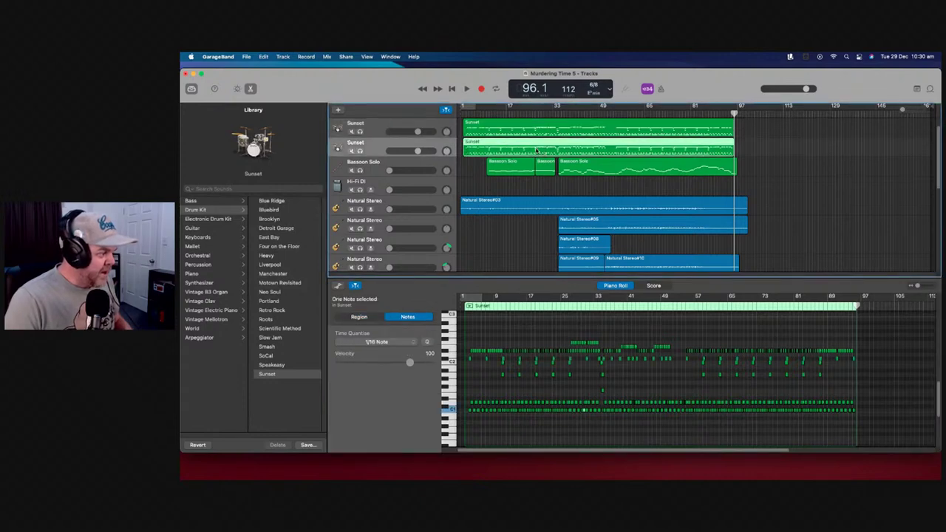
left_click(470, 360)
left_click_drag(470, 336, 862, 357)
key("Delete")
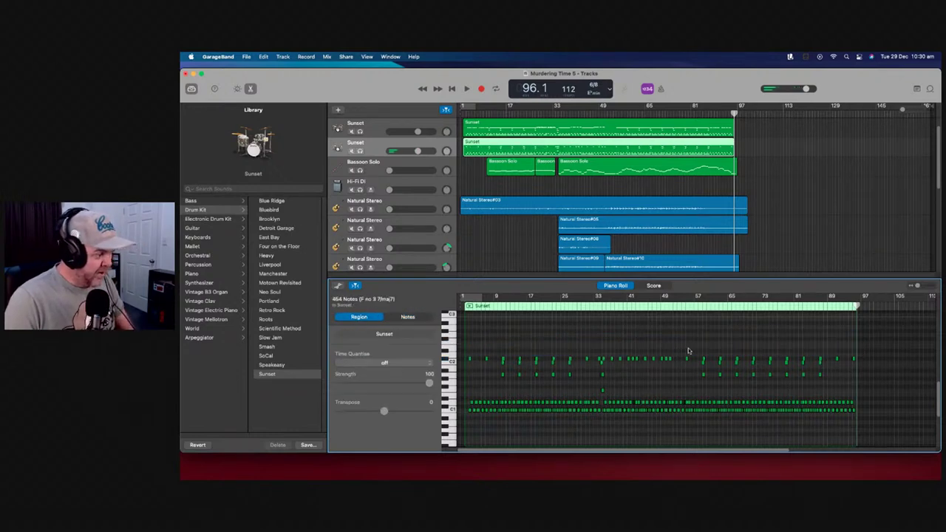
left_click_drag(469, 363, 862, 417)
key("Delete")
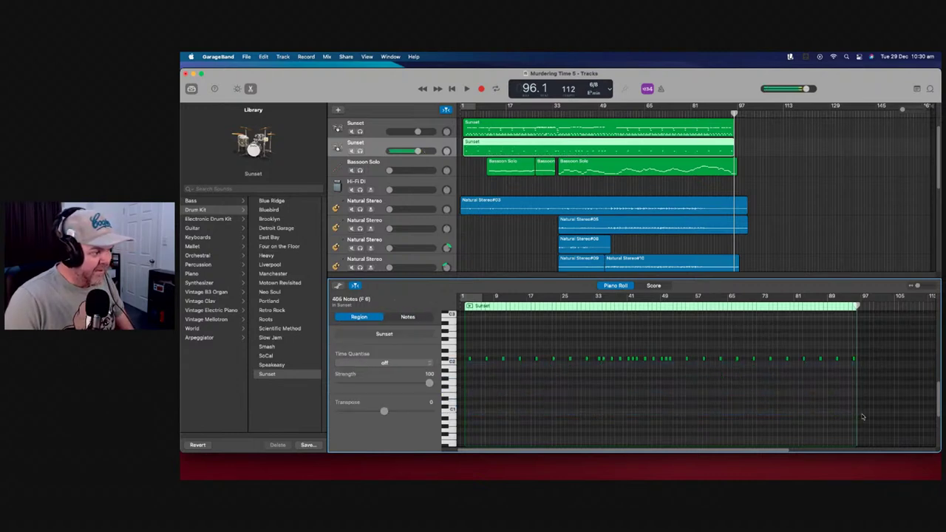
left_click(471, 359)
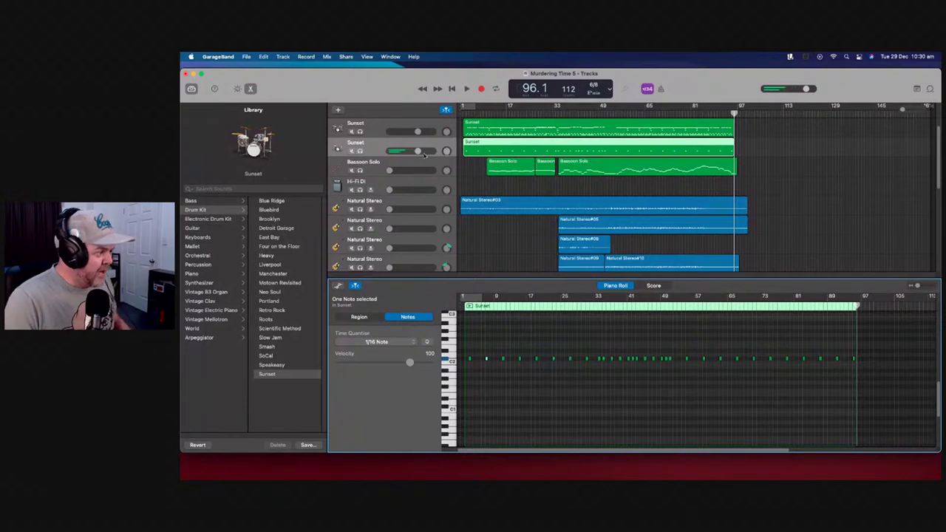
left_click(271, 200)
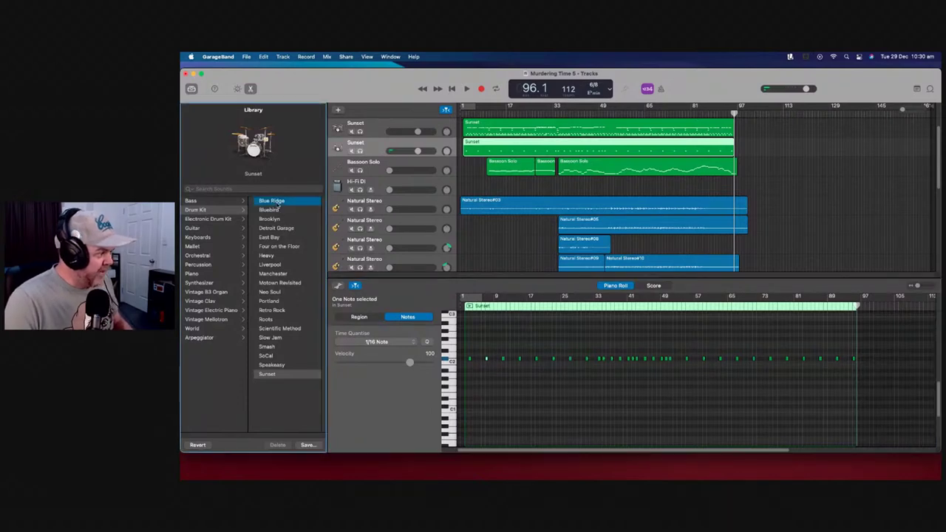
Try the Blue Ridge, Bluebird and Brooklyn kits, settling on Liverpool for the duplicate drum track
key("b")
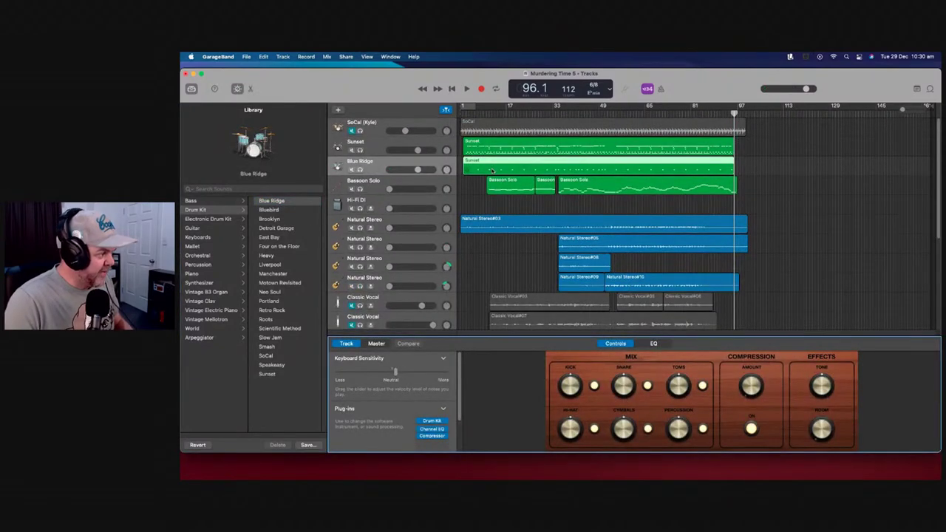
double_click(493, 171)
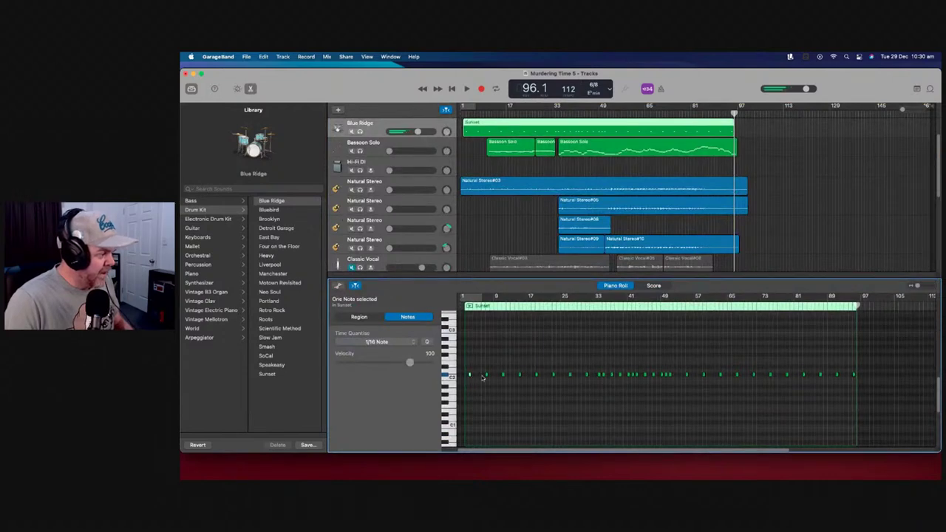
left_click(268, 210)
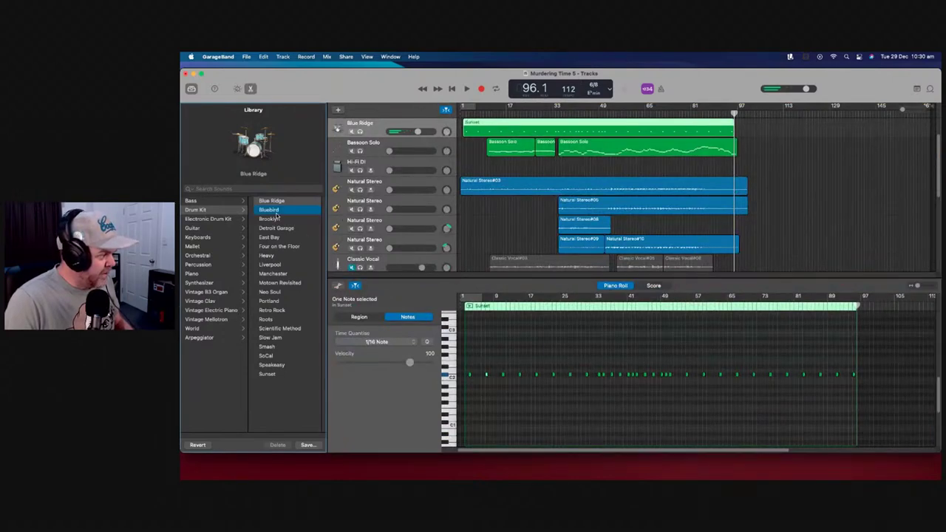
double_click(499, 167)
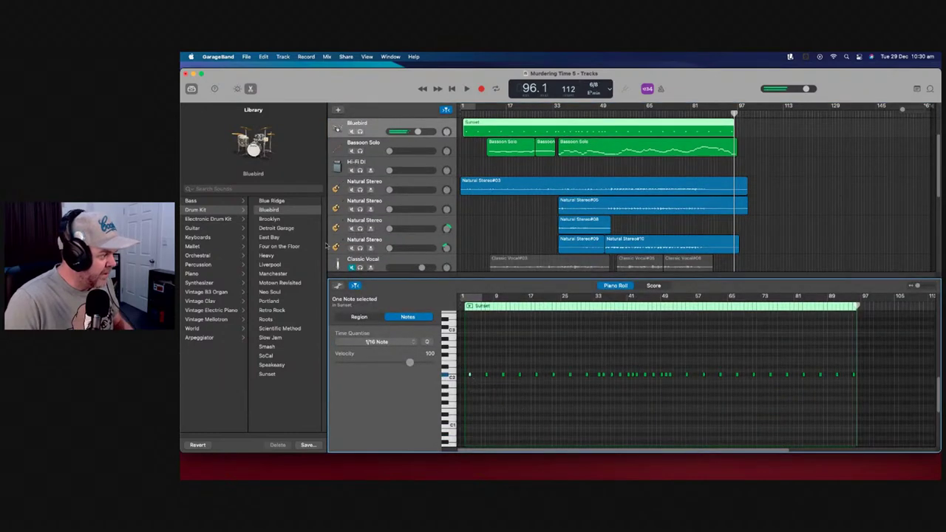
left_click(266, 219)
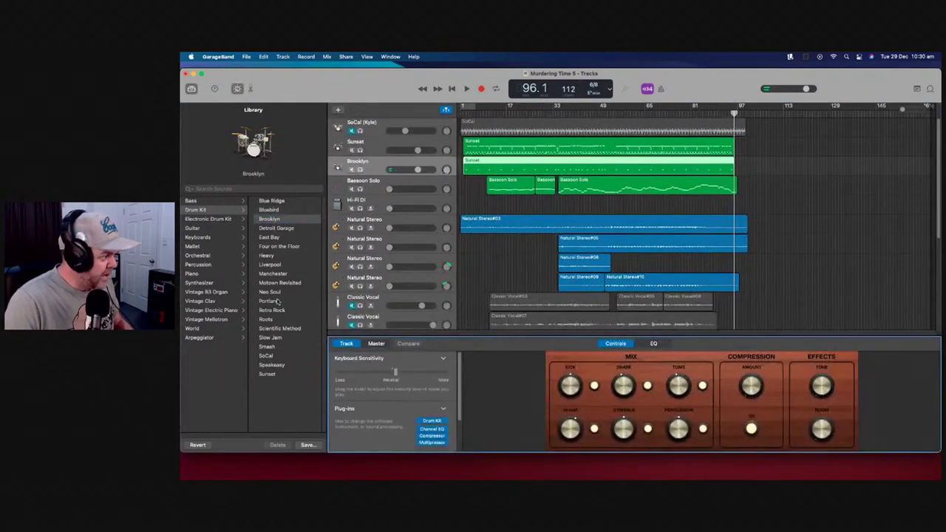
left_click(271, 265)
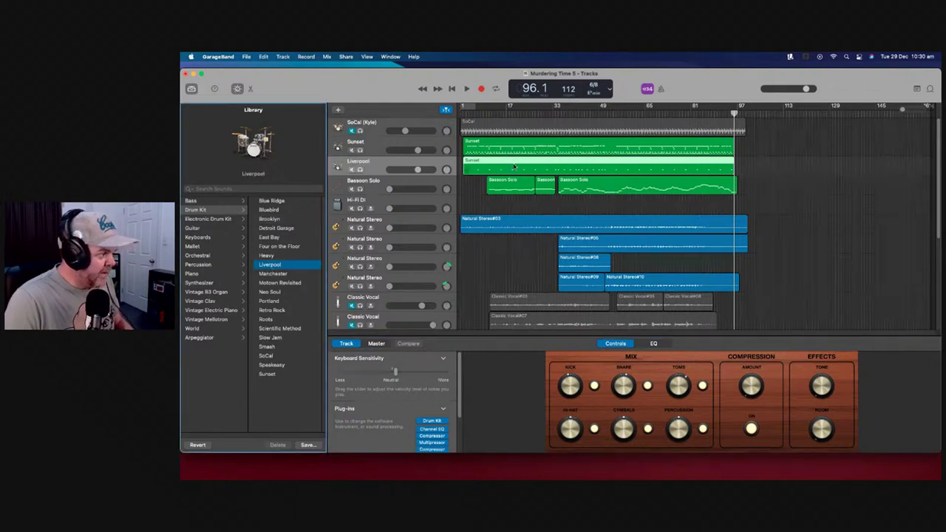
Audition the Liverpool region's notes and play the song from the start
double_click(514, 166)
left_click(471, 375)
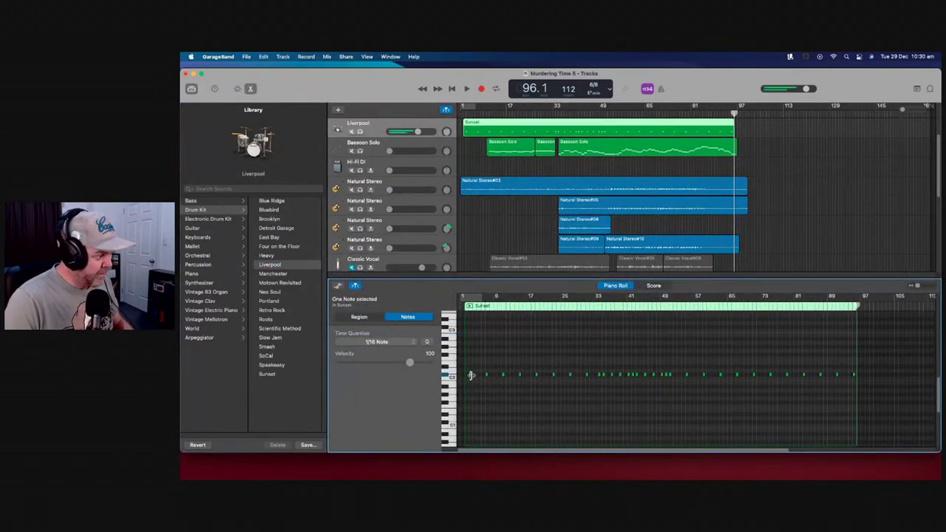
left_click(504, 375)
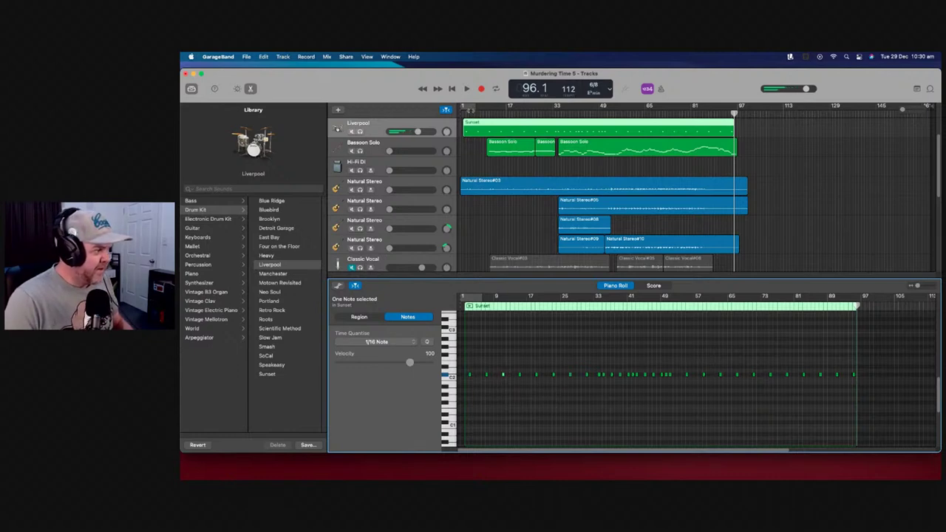
key("Return")
key("space")
left_click_drag(390, 151, 417, 150)
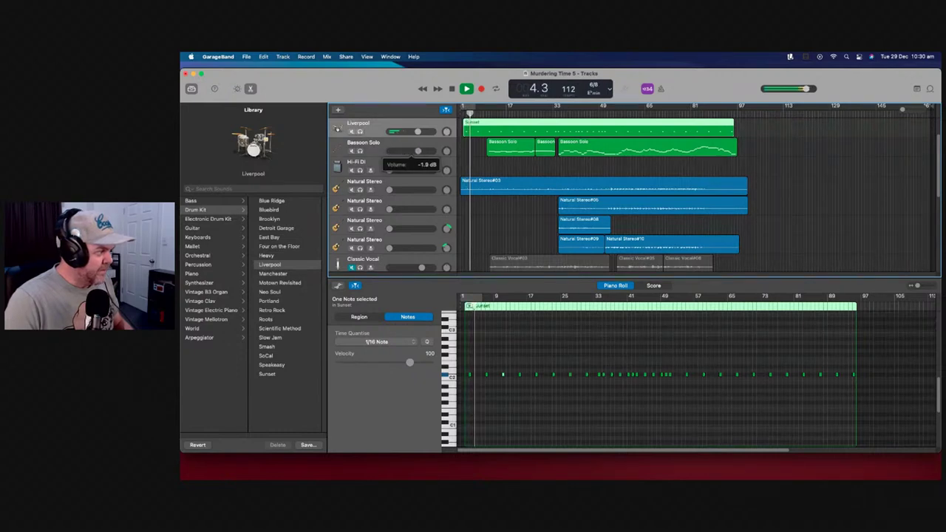
Lower the Liverpool track's volume and bring the Sunset track down to -4.7 dB
scroll(411, 169, "up", 3)
left_click_drag(411, 170, 410, 170)
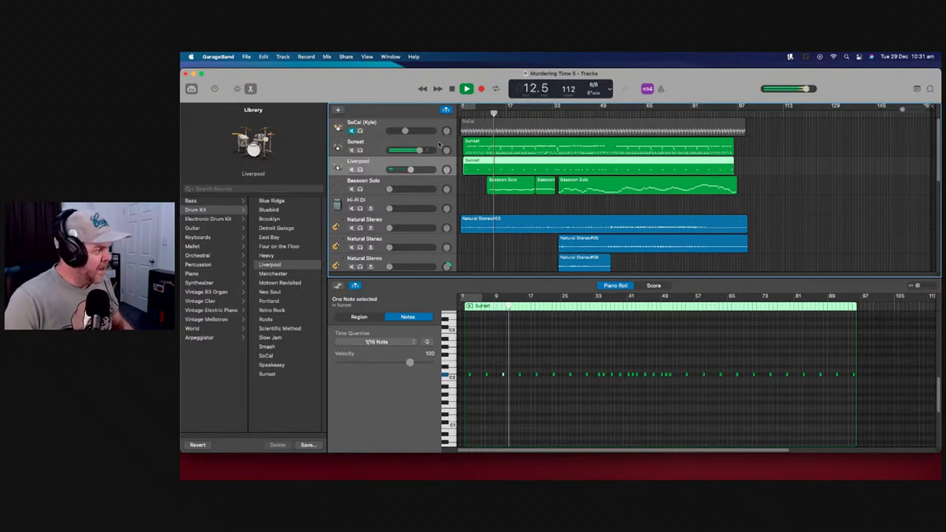
left_click(439, 143)
left_click(388, 318)
left_click(386, 317)
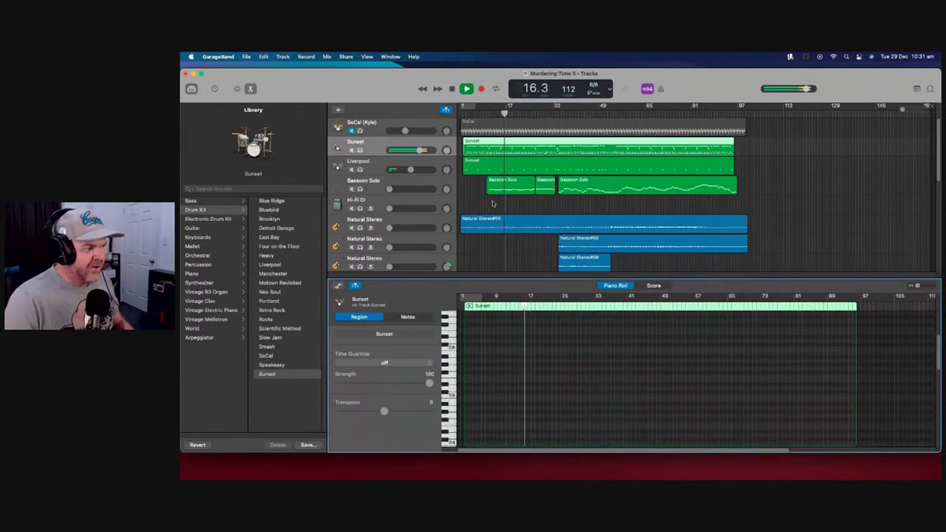
left_click(419, 150)
left_click_drag(420, 150, 414, 150)
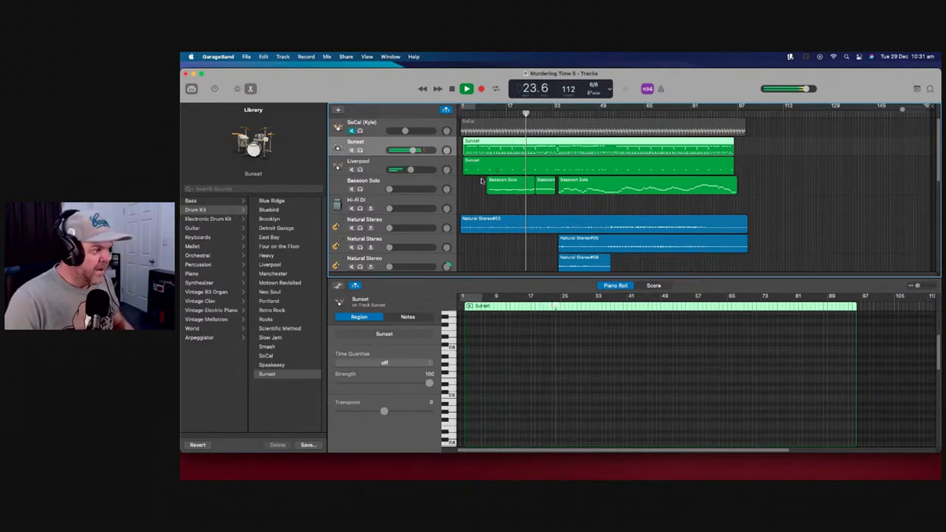
Stop playback, then replay the song from around bar 6
key("space")
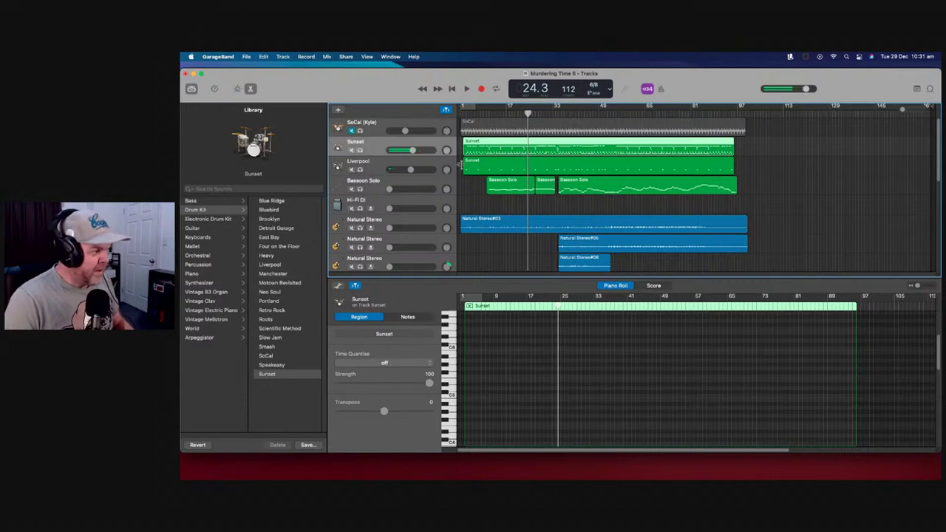
left_click(442, 172)
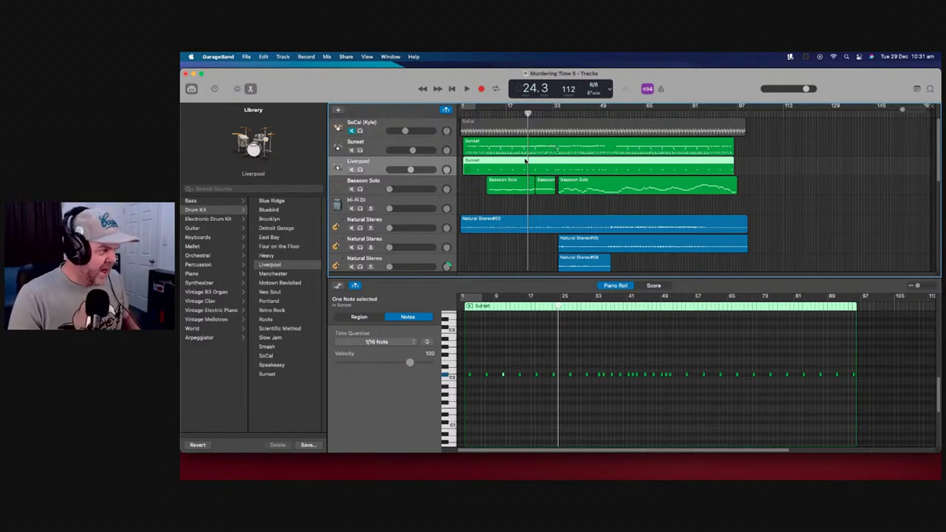
left_click_drag(527, 115, 474, 113)
key("space")
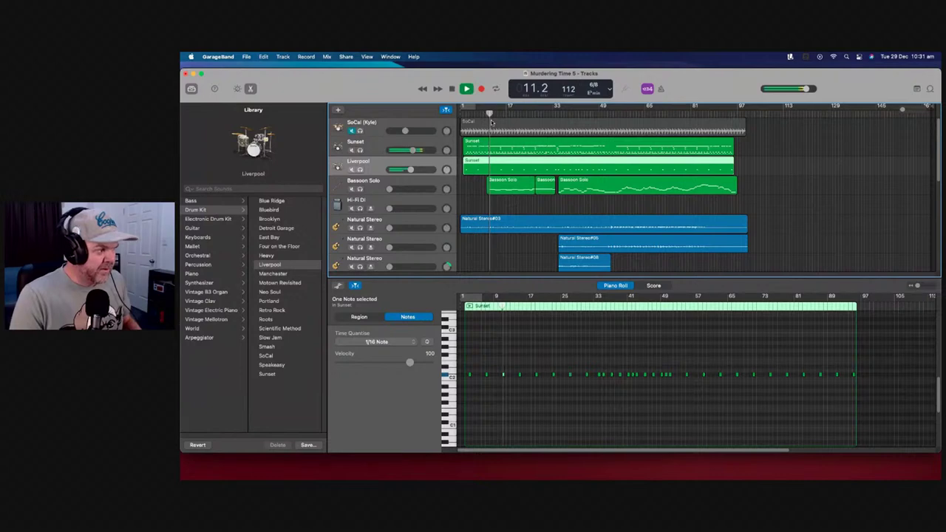
left_click(441, 145)
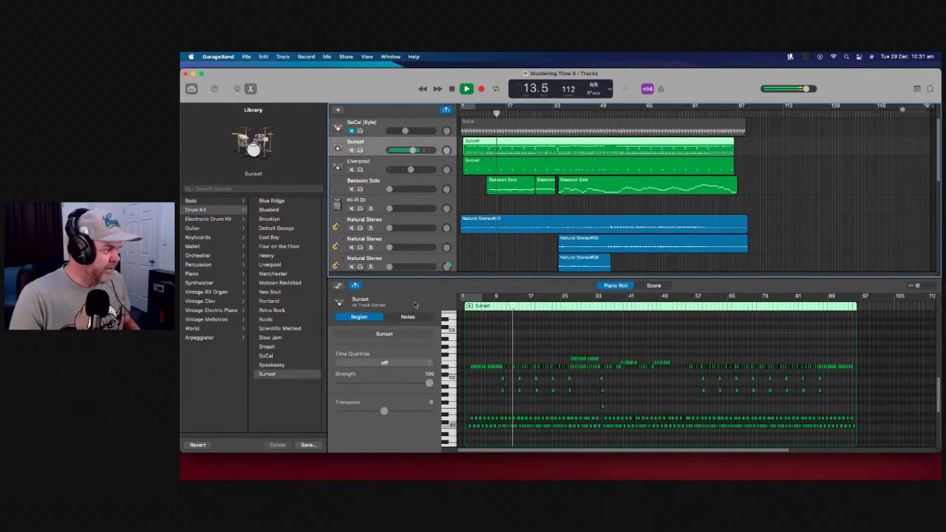
Switch the Sunset region's editor to notation and back to piano roll, then stop playback
left_click(654, 286)
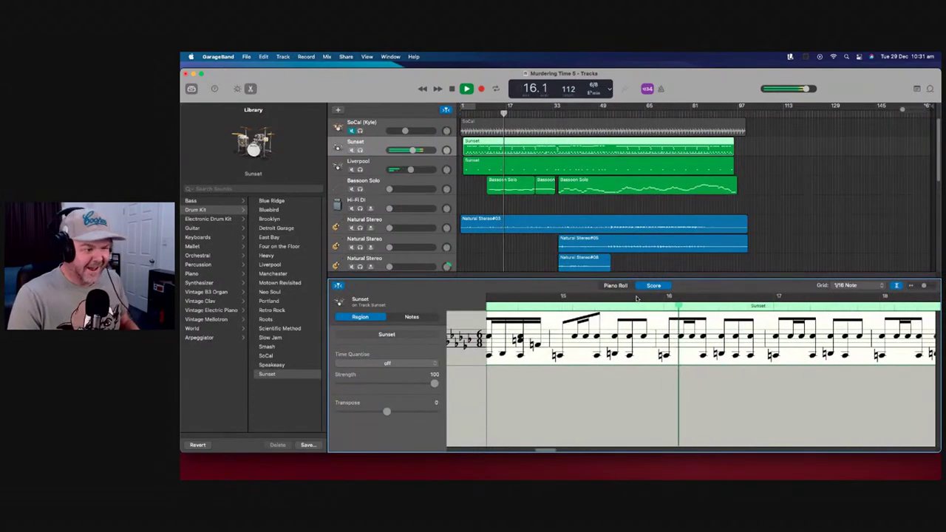
left_click(616, 285)
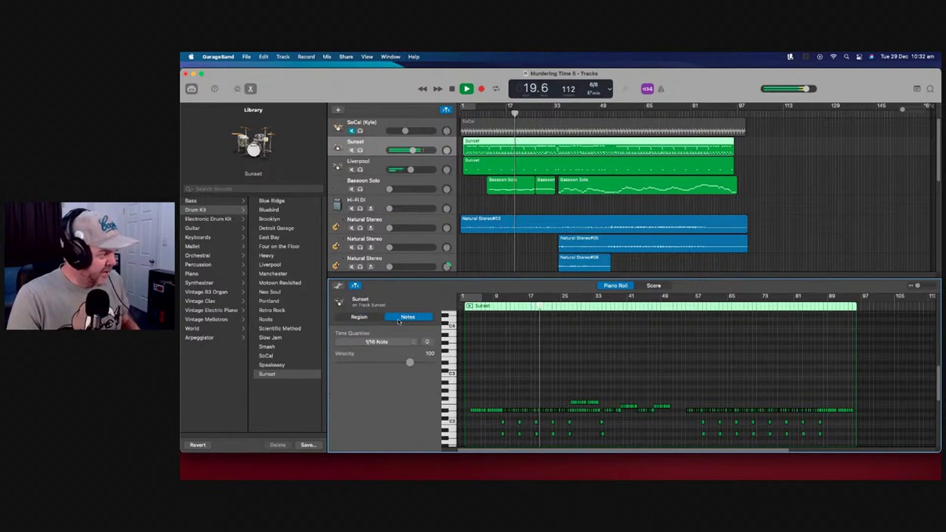
left_click(428, 148)
key("space")
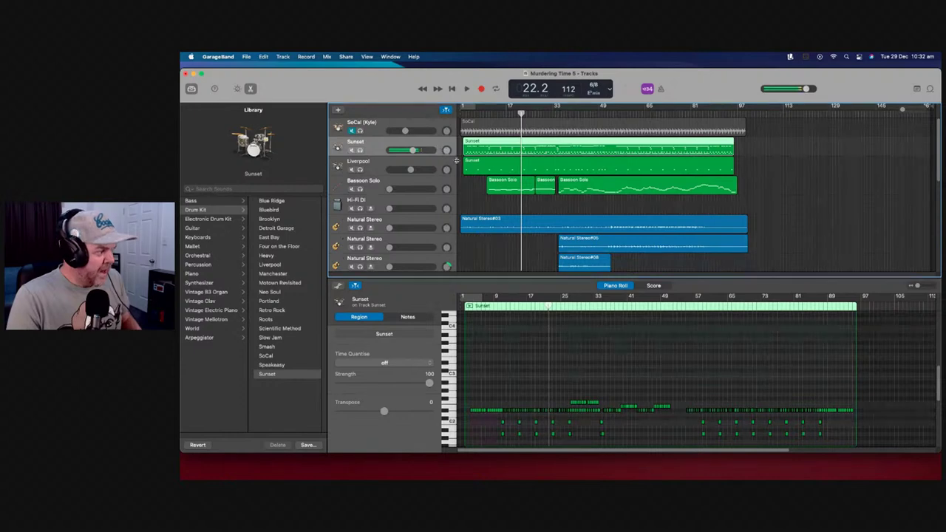
left_click(452, 166)
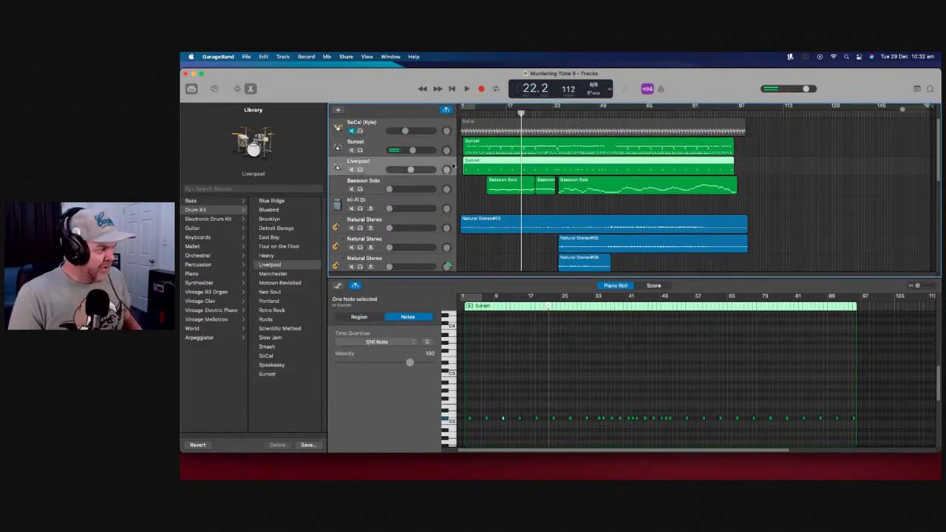
left_click(449, 148)
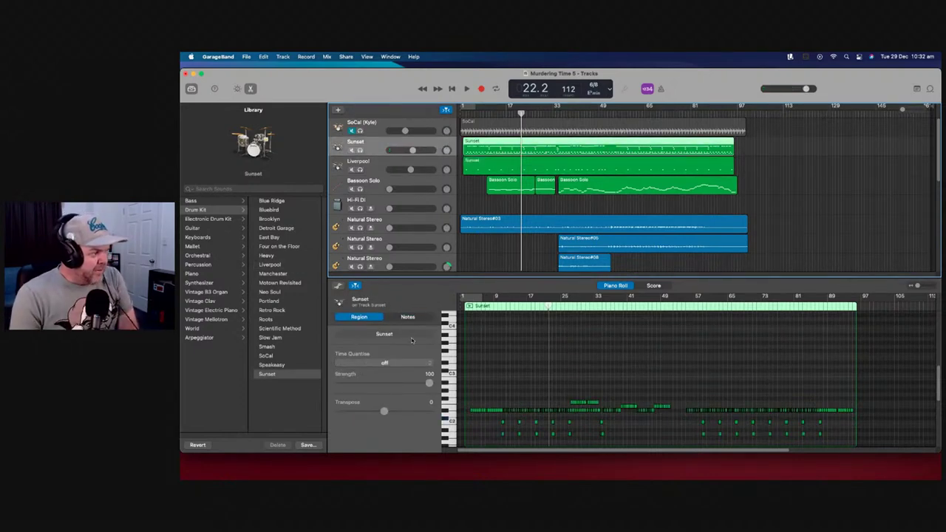
Raise the reverb amount slightly and set Master Reverb to the Live Club preset
left_click(238, 88)
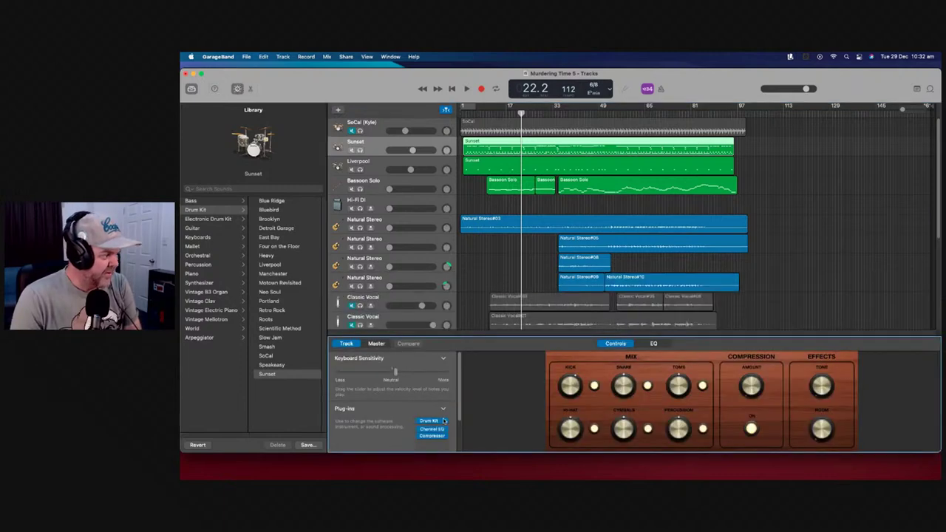
left_click_drag(459, 391, 459, 451)
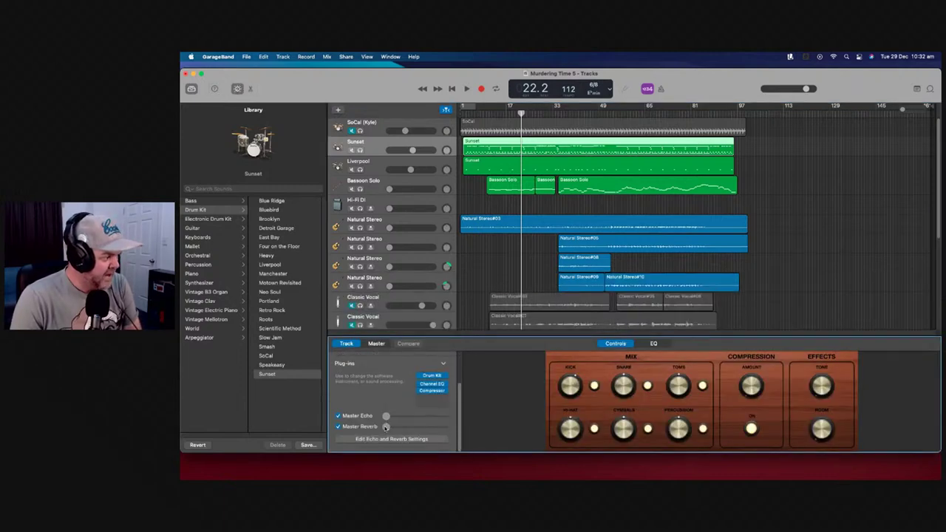
left_click_drag(385, 427, 393, 429)
left_click(390, 439)
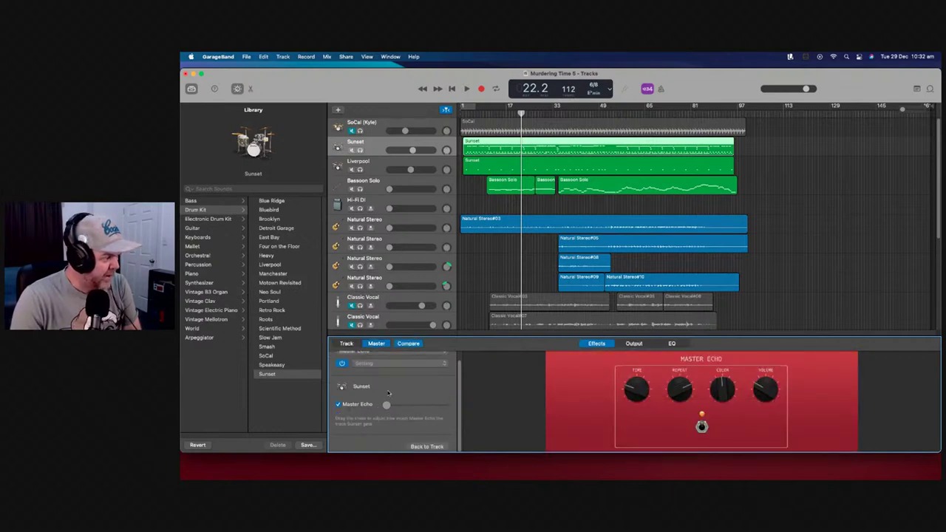
scroll(393, 398, "up", 1)
left_click(409, 361)
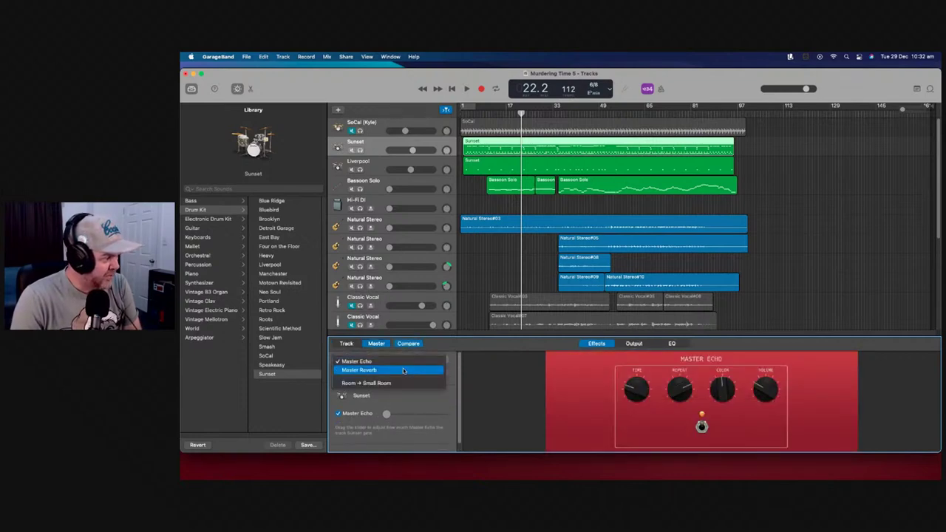
left_click(402, 371)
left_click(425, 376)
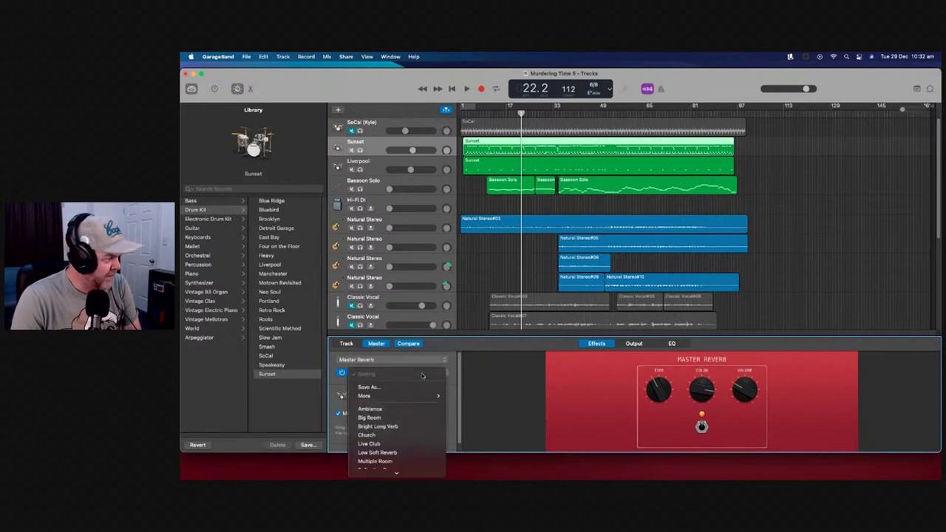
scroll(400, 419, "down", 1)
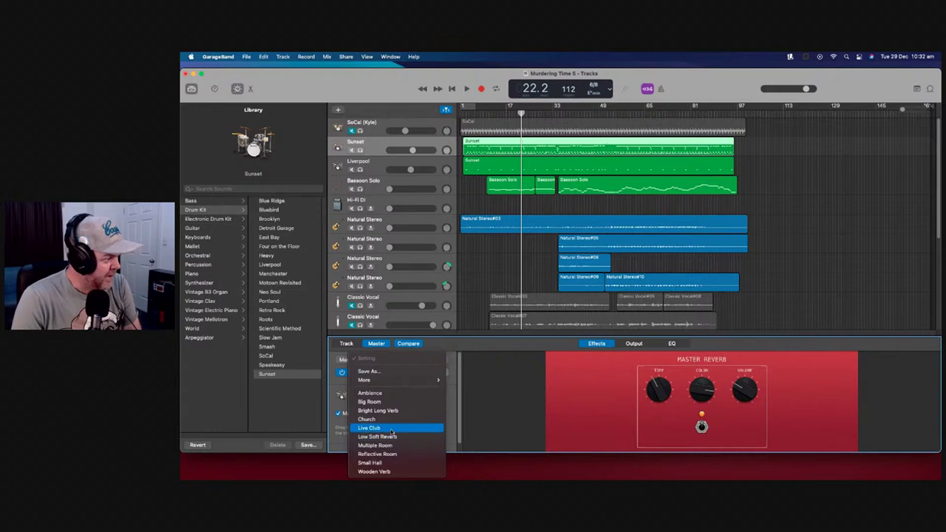
left_click(391, 429)
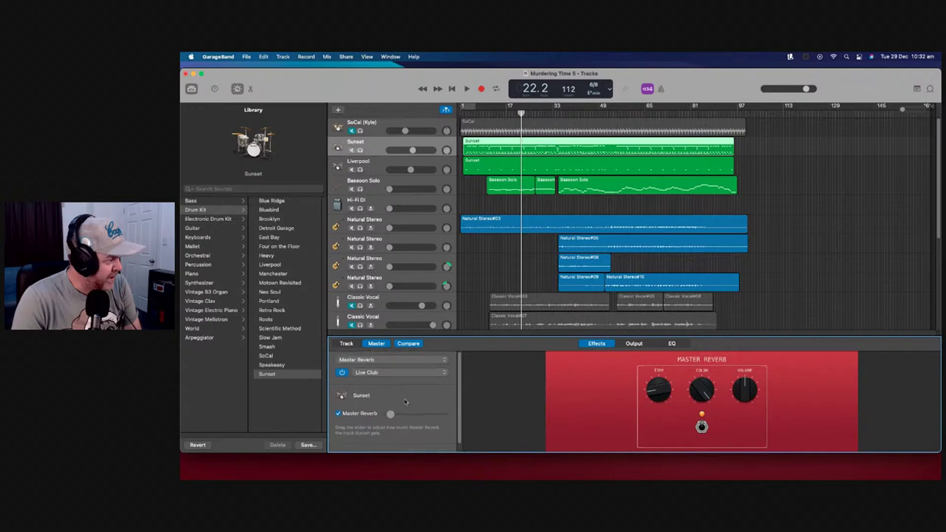
Adjust the Master Reverb sends on the Sunset and Liverpool drum tracks
left_click(482, 124)
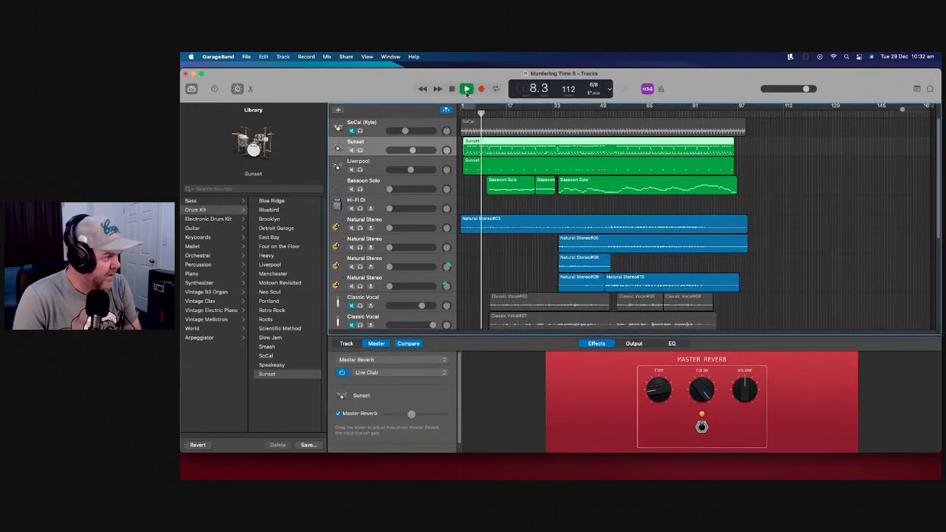
left_click_drag(411, 414, 436, 414)
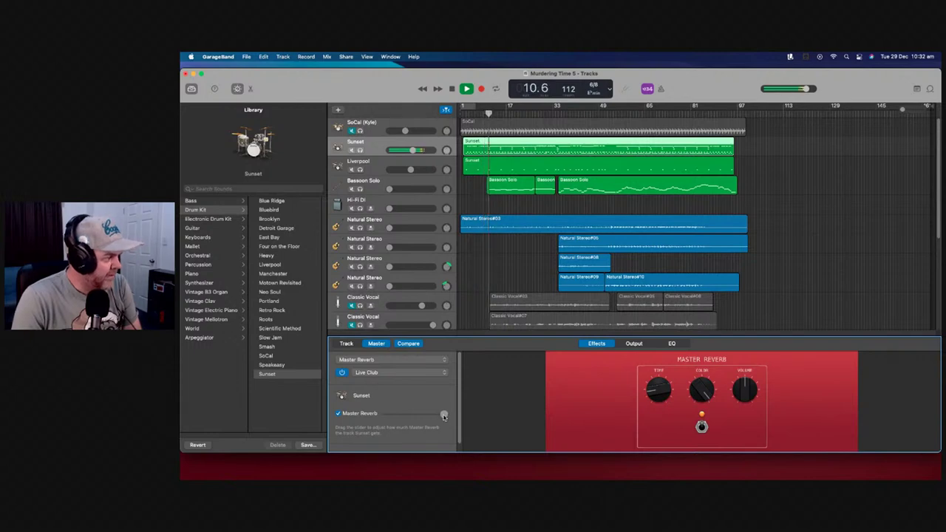
left_click_drag(444, 416, 398, 416)
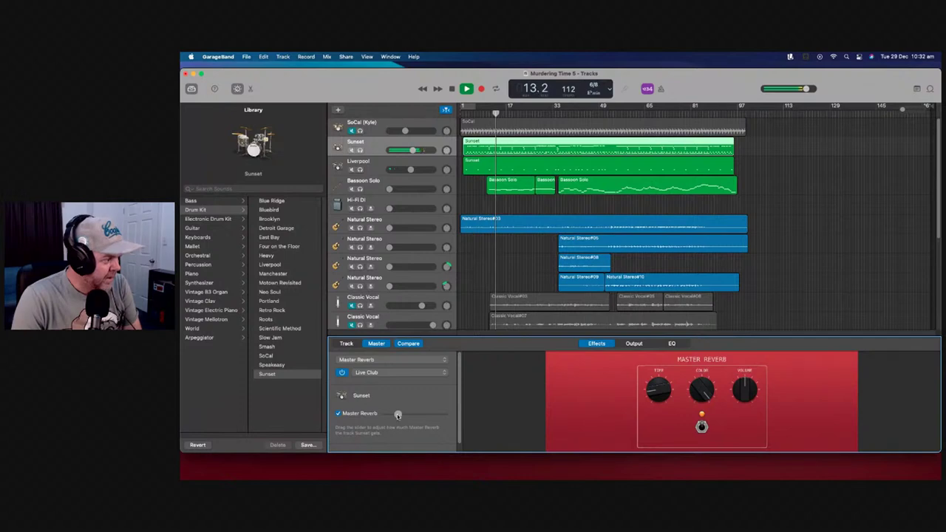
left_click(433, 163)
left_click_drag(398, 416, 403, 416)
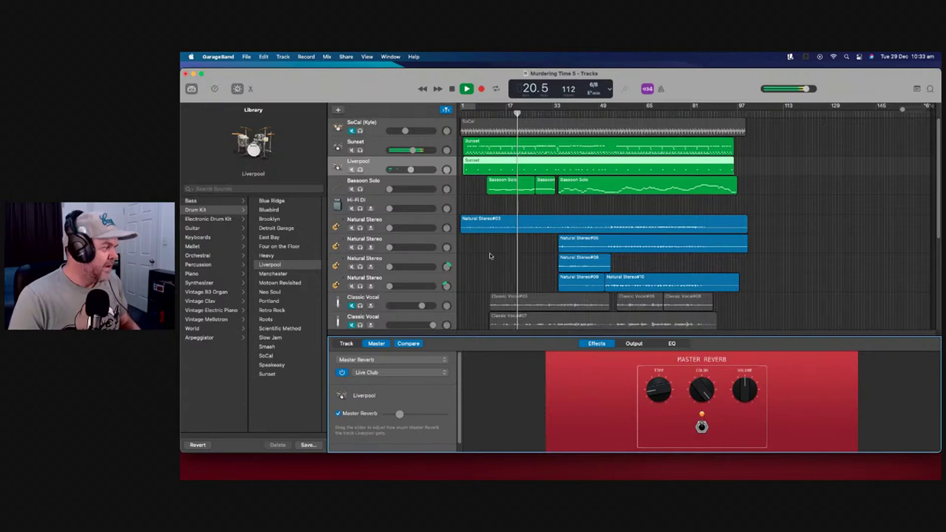
key("space")
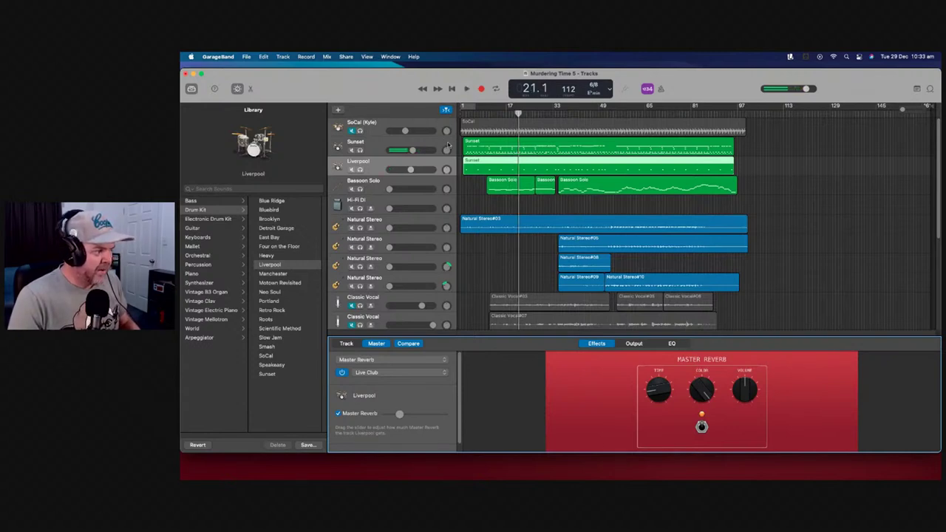
Raise the Bassoon Solo track volume to -3.0 dB while playing back from the start
left_click(448, 144)
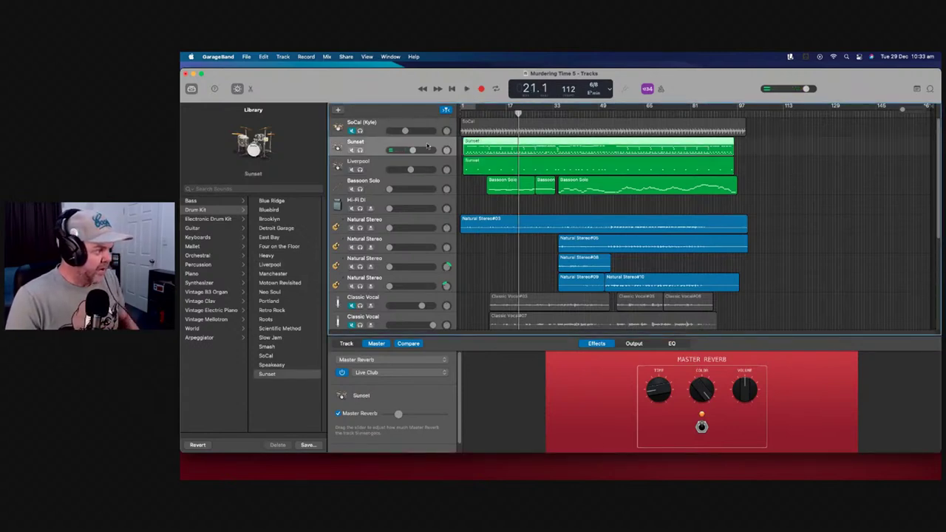
left_click_drag(519, 112, 487, 112)
left_click_drag(391, 189, 407, 189)
left_click(489, 113)
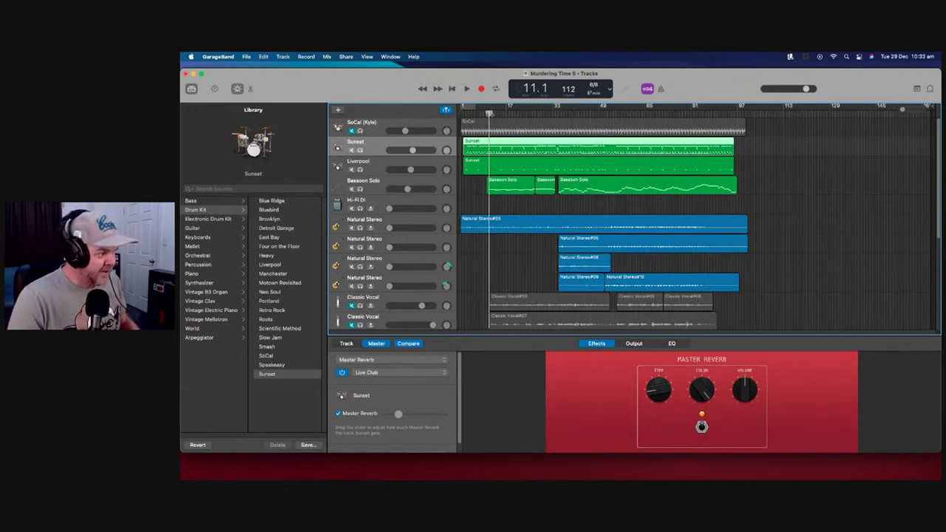
left_click(467, 89)
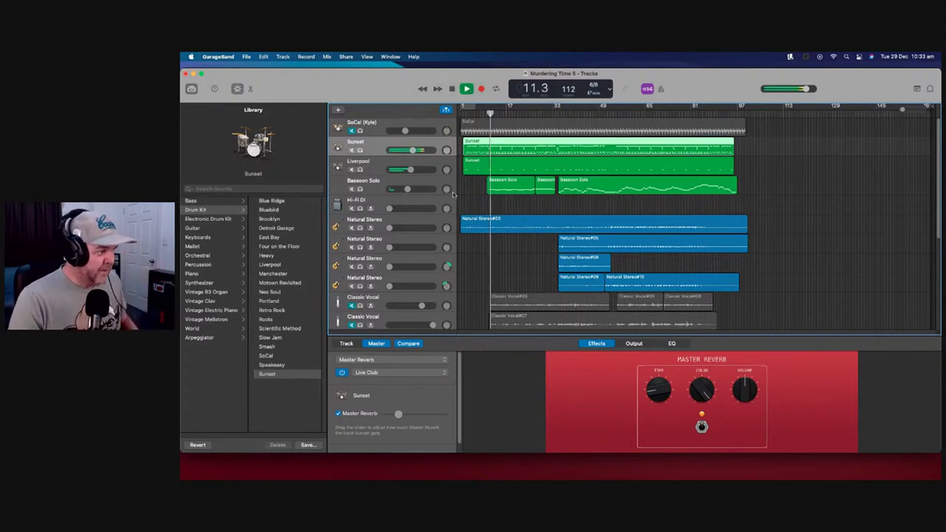
left_click_drag(407, 189, 414, 189)
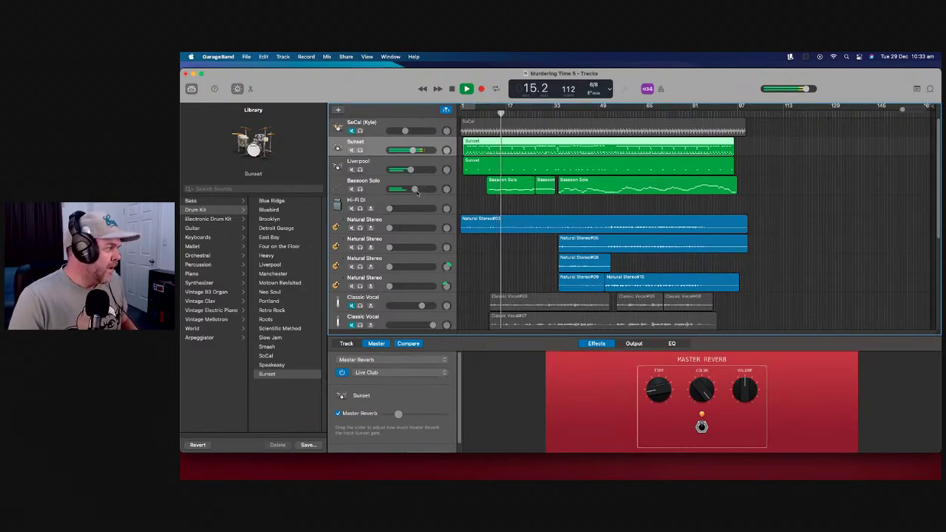
left_click_drag(415, 192, 418, 191)
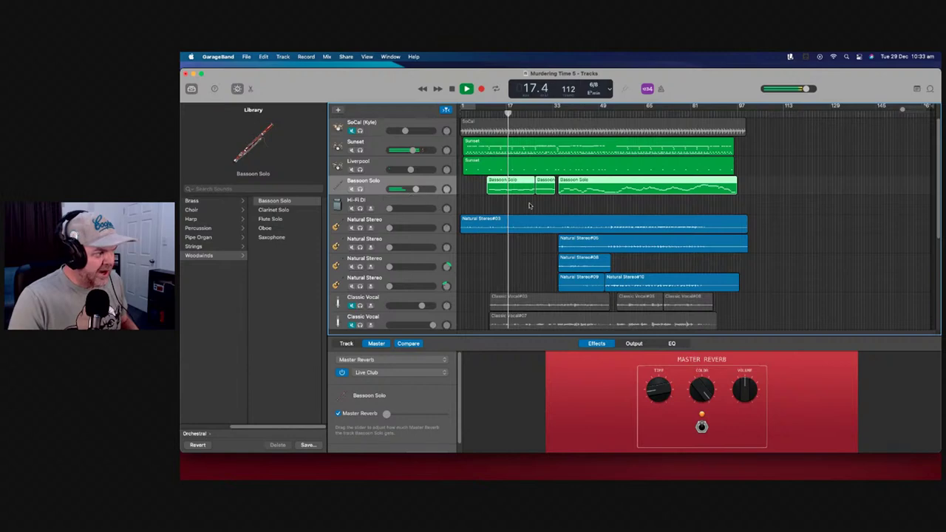
Zoom the Bassoon Solo to bars 17–33, move the bar 19 note one sixteenth later, and play it back
key("e")
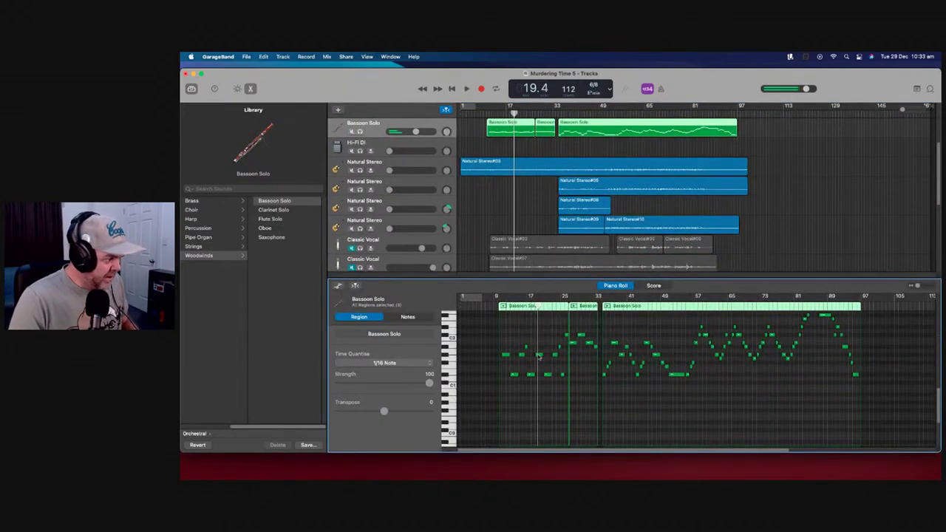
scroll(539, 356, "up", 1)
scroll(541, 374, "down", 1)
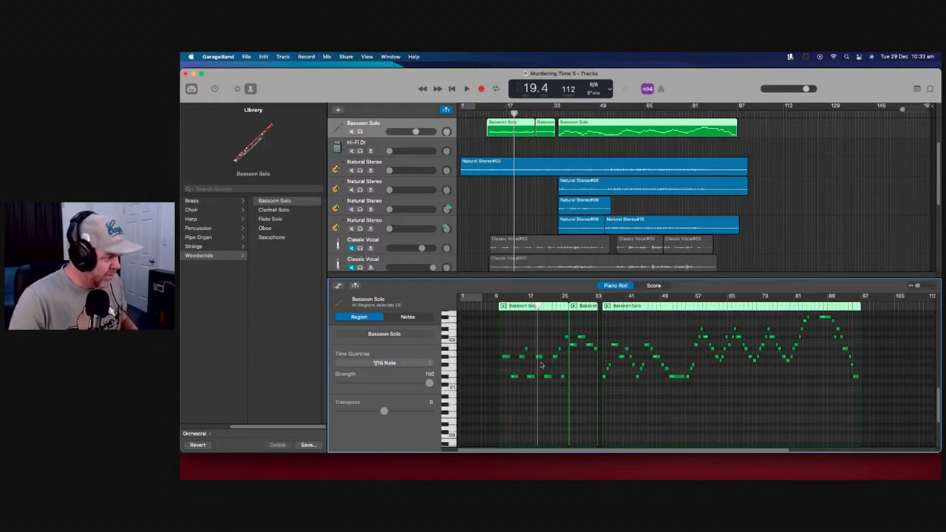
scroll(542, 366, "up", 2)
scroll(638, 349, "down", 2)
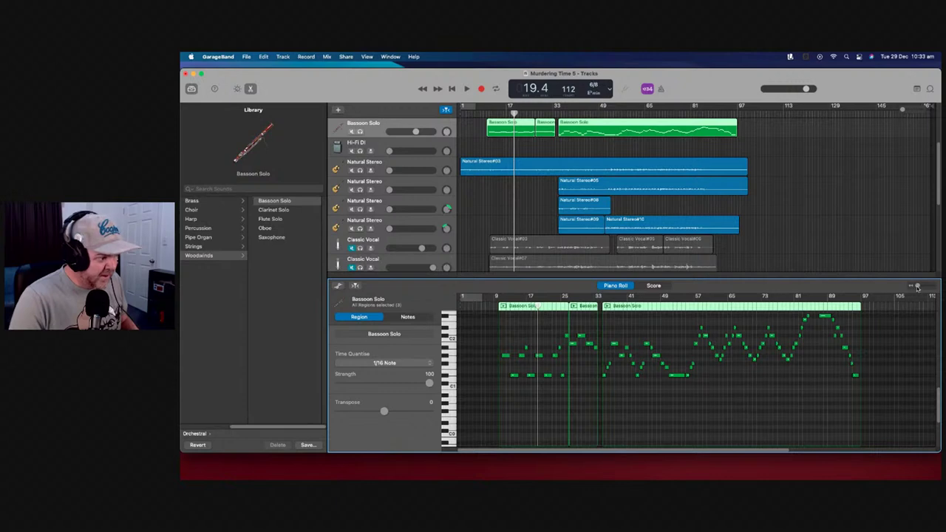
left_click_drag(917, 288, 927, 289)
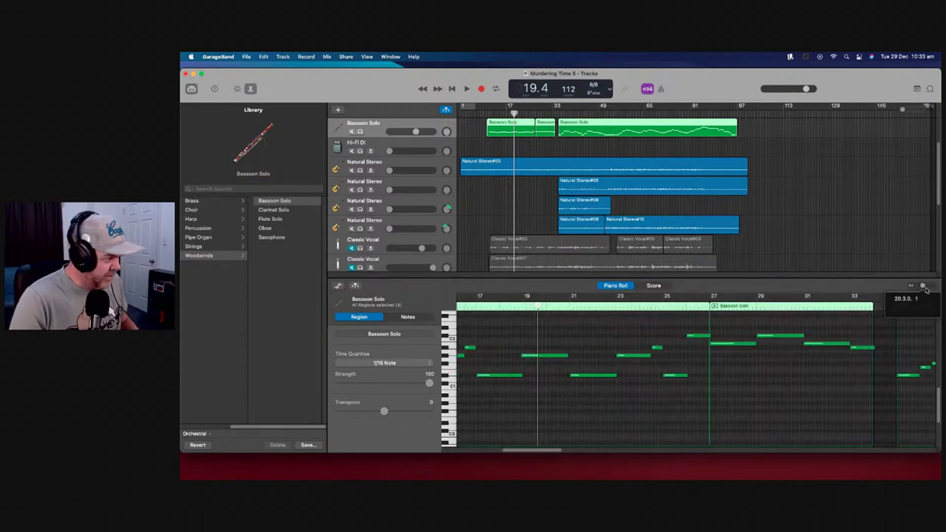
left_click_drag(529, 357, 534, 360)
key("space")
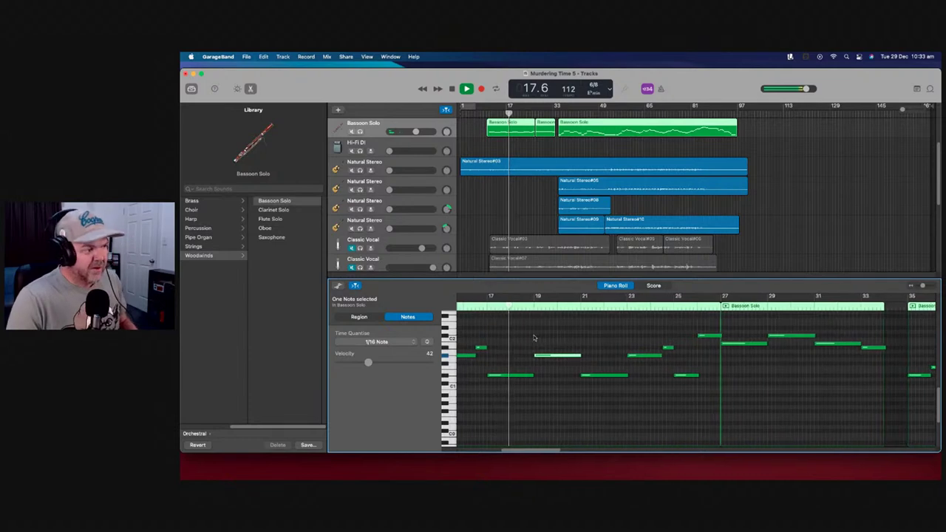
scroll(607, 384, "left", 2)
scroll(607, 385, "left", 2)
scroll(644, 379, "left", 2)
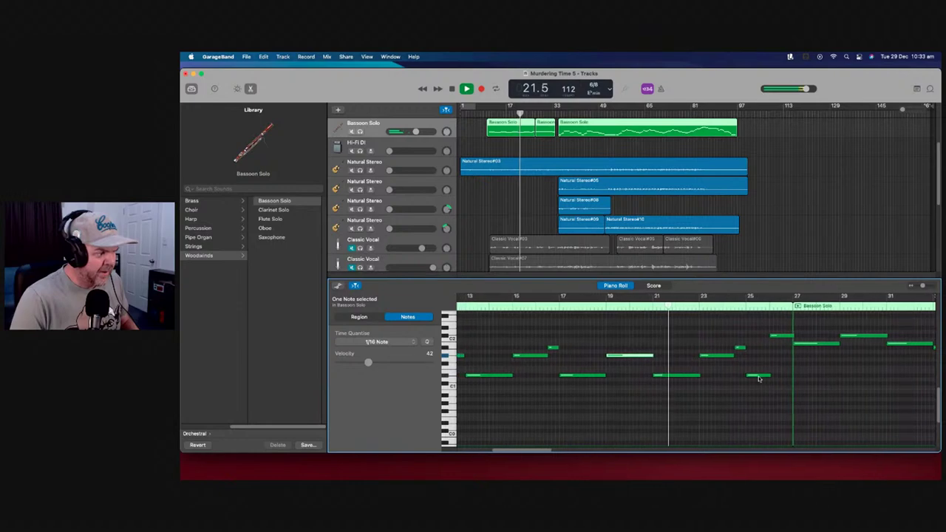
scroll(769, 382, "right", 1)
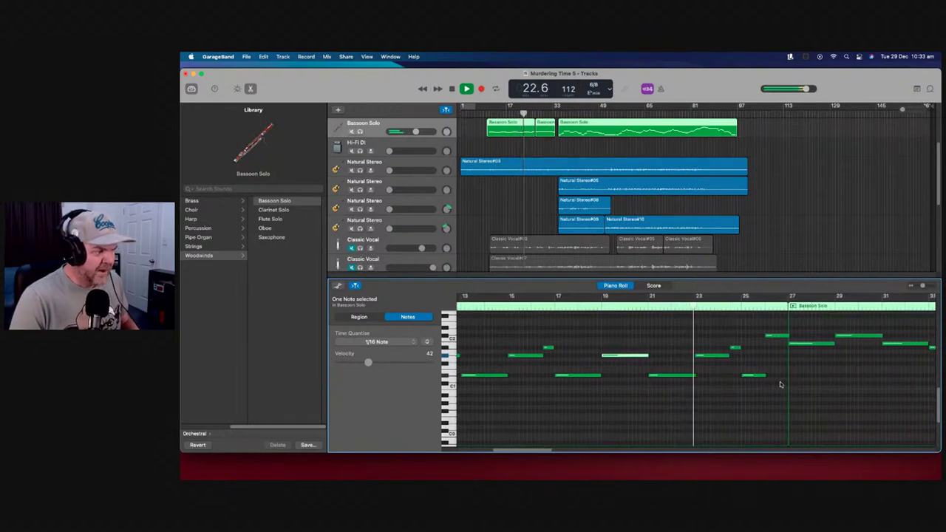
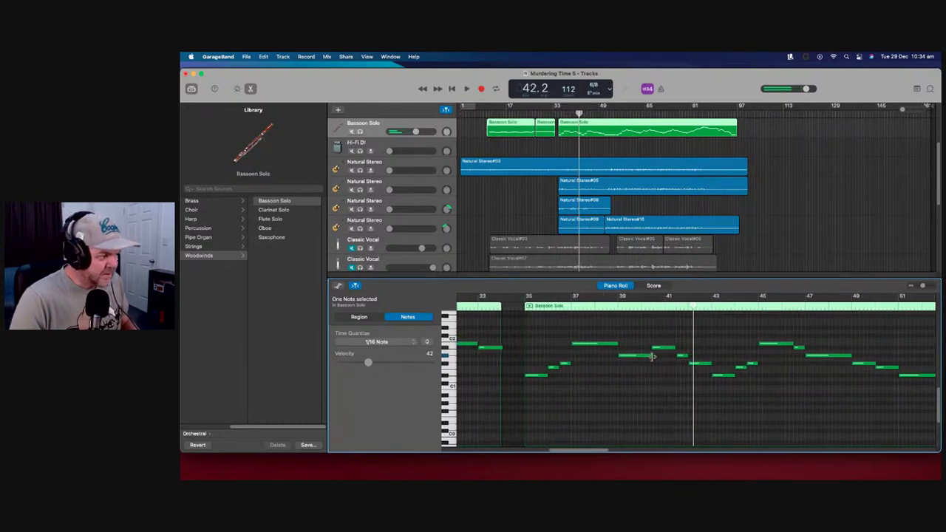
Shift the selected Bassoon Solo note slightly later and play the passage back
mouse_move(661, 351)
left_mouse_down()
mouse_move(688, 348)
mouse_move(663, 355)
left_mouse_up()
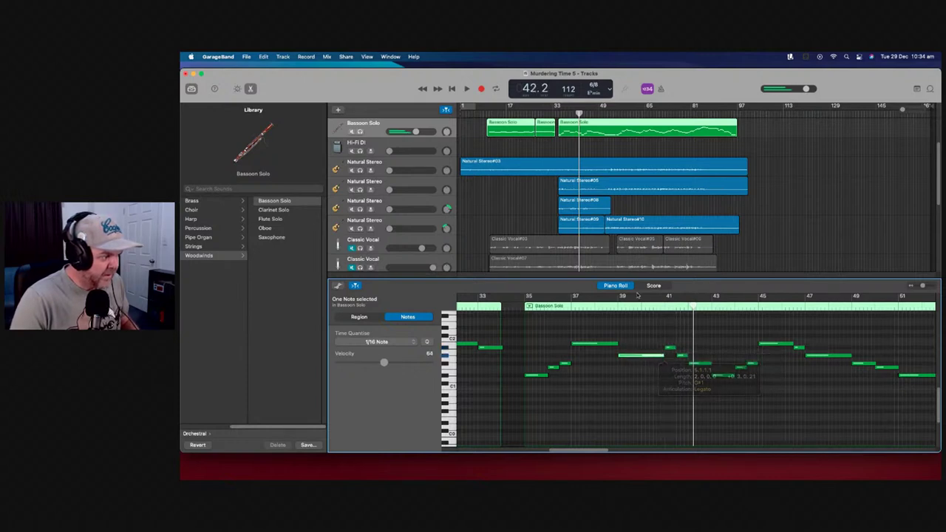
key("space")
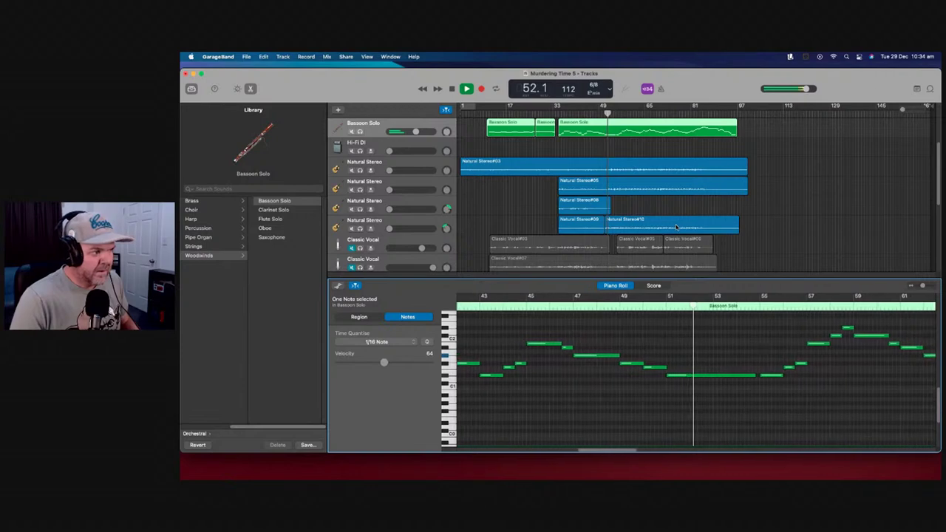
key("space")
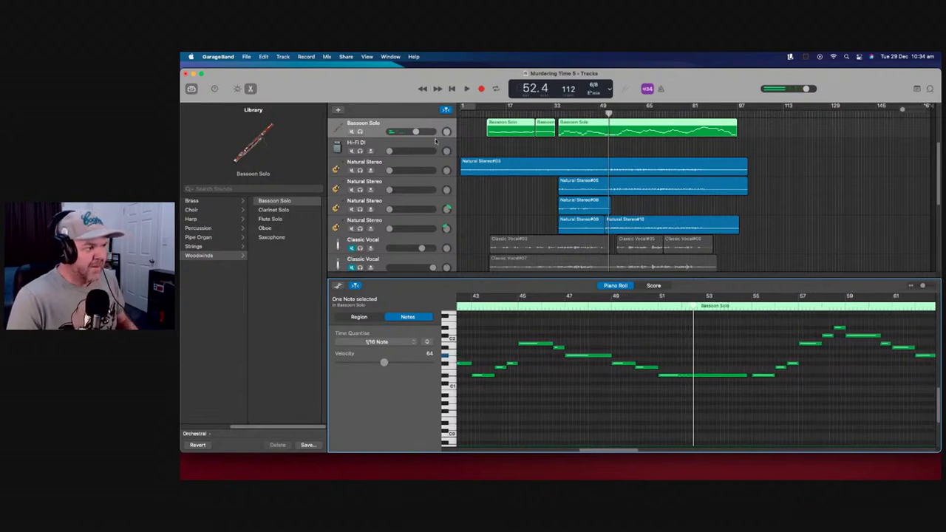
scroll(473, 141, "up", 3)
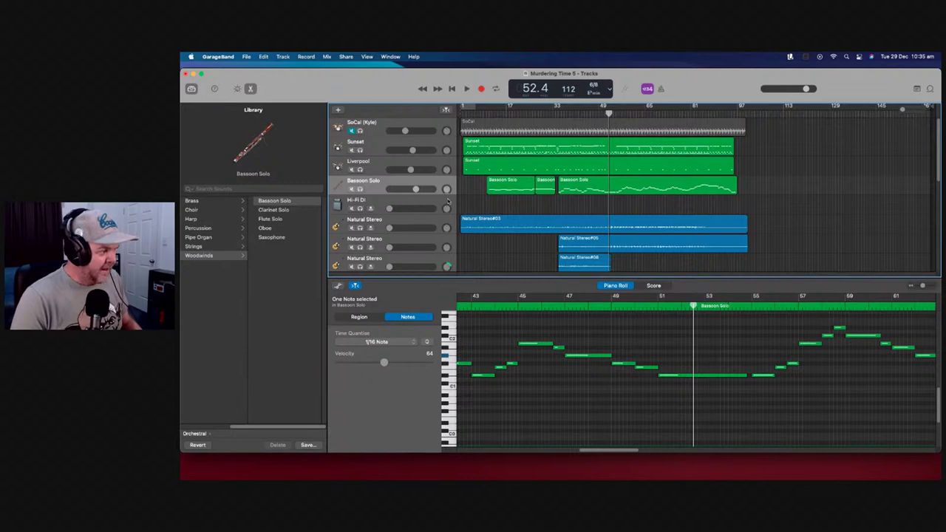
Delete the Hi-Fi DI track
left_click(448, 201)
right_click(448, 201)
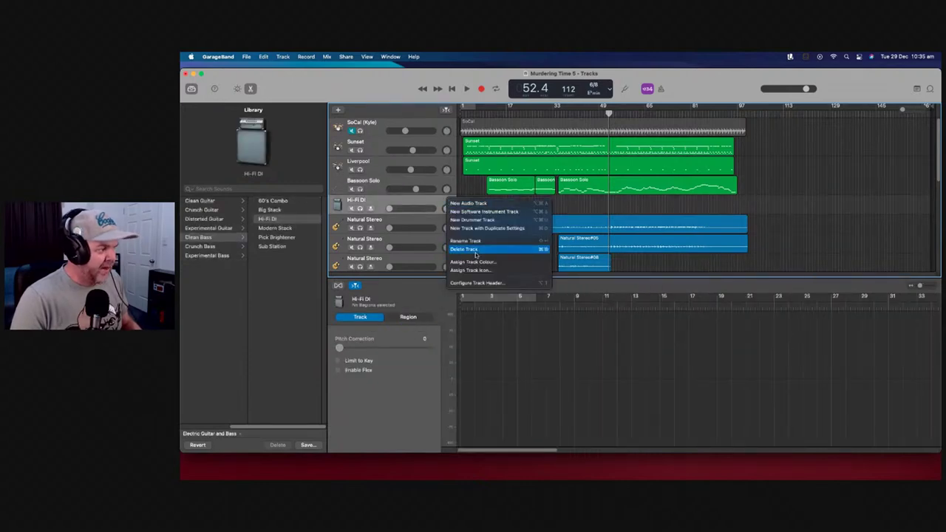
left_click(476, 250)
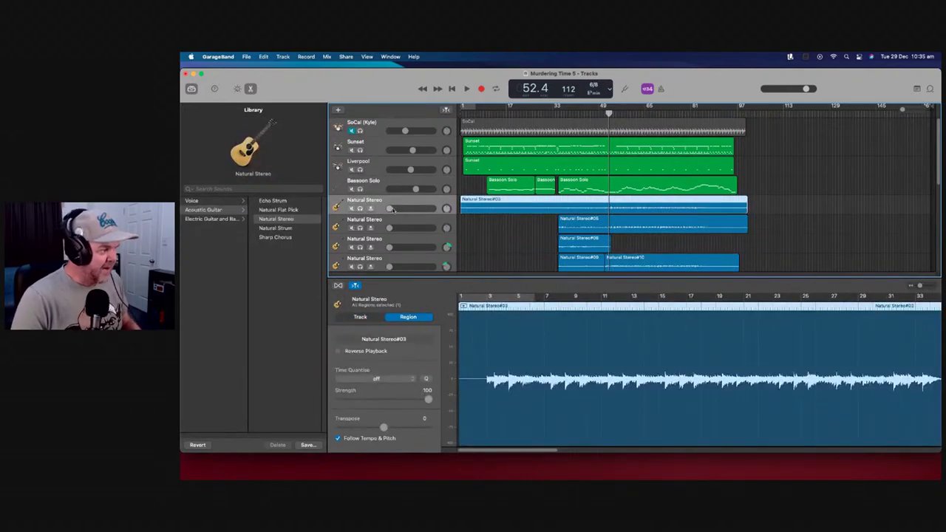
Raise the first Natural Stereo guitar volume to about -0.2 dB while playing from the start
left_click_drag(391, 208, 393, 209)
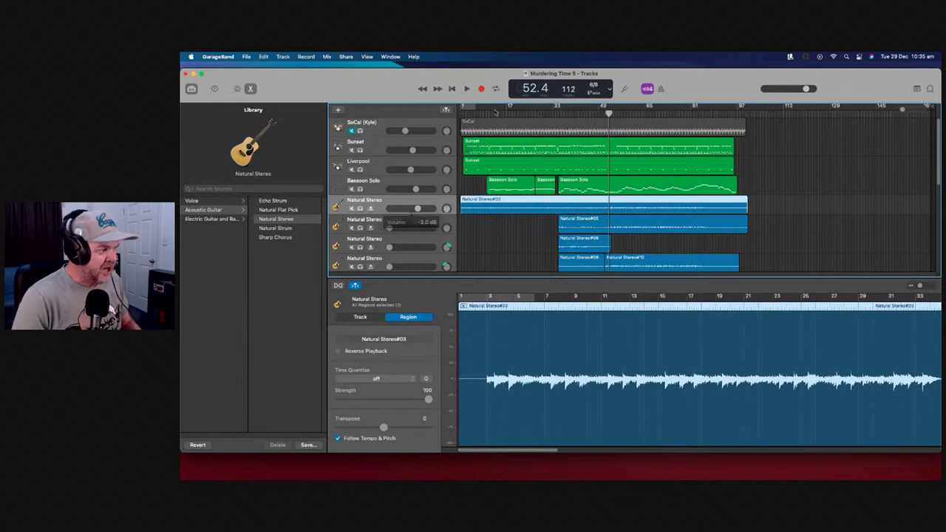
left_click(466, 111)
left_click(460, 113)
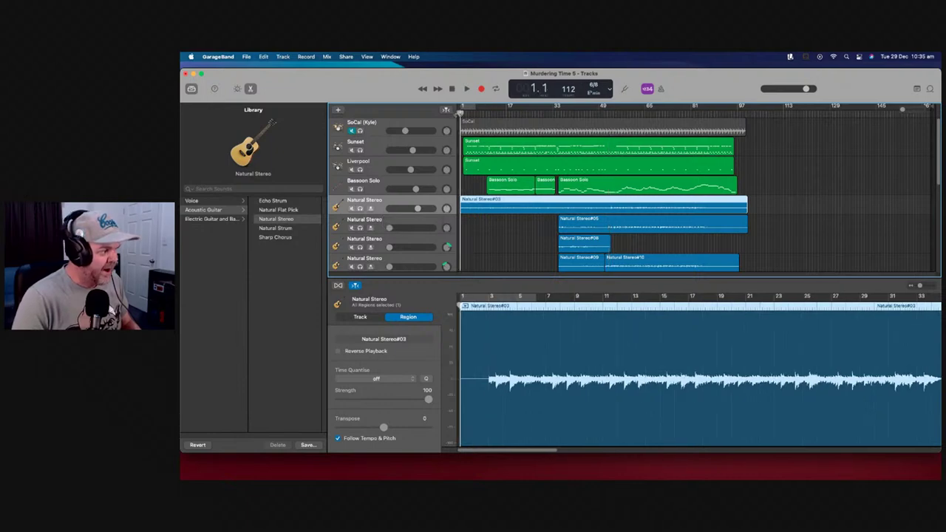
left_click(463, 113)
left_click(466, 89)
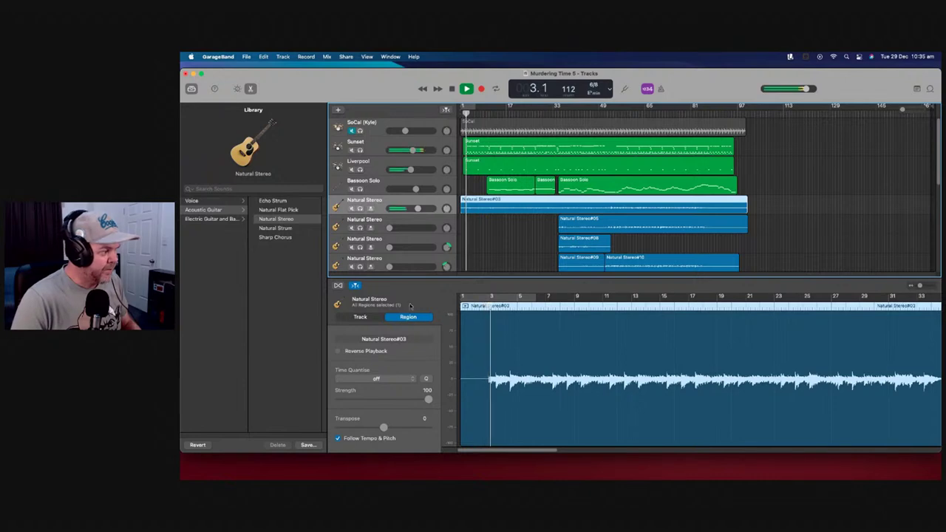
left_click_drag(418, 208, 427, 208)
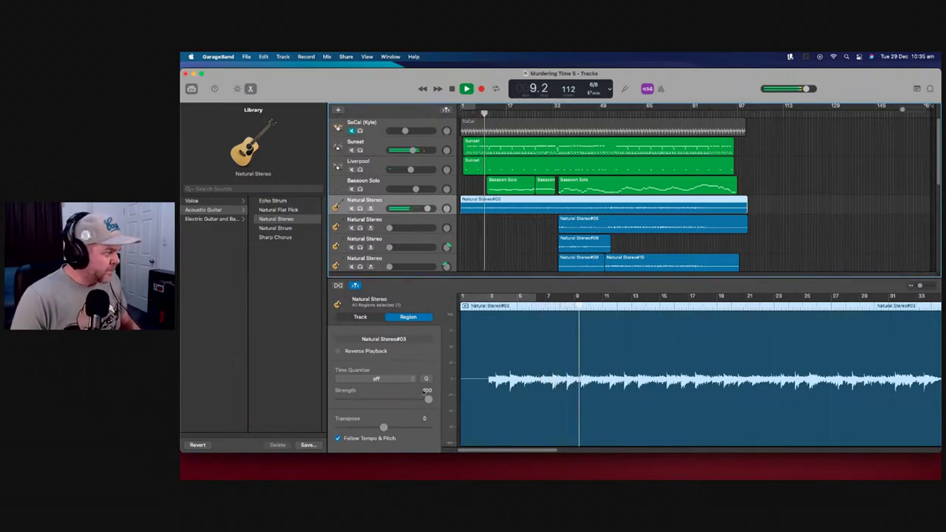
left_click(238, 89)
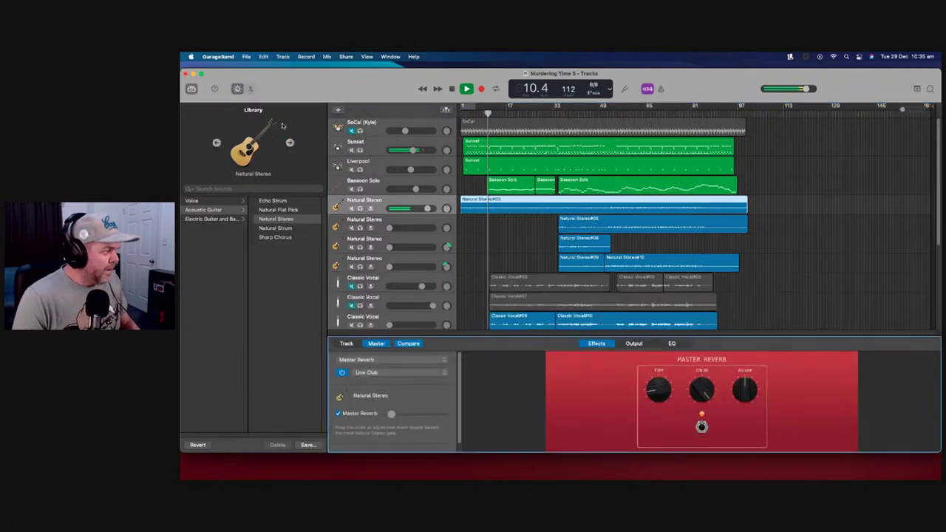
Lower the first Natural Stereo track's Master Reverb slightly, then stop playback
scroll(420, 400, "down", 1)
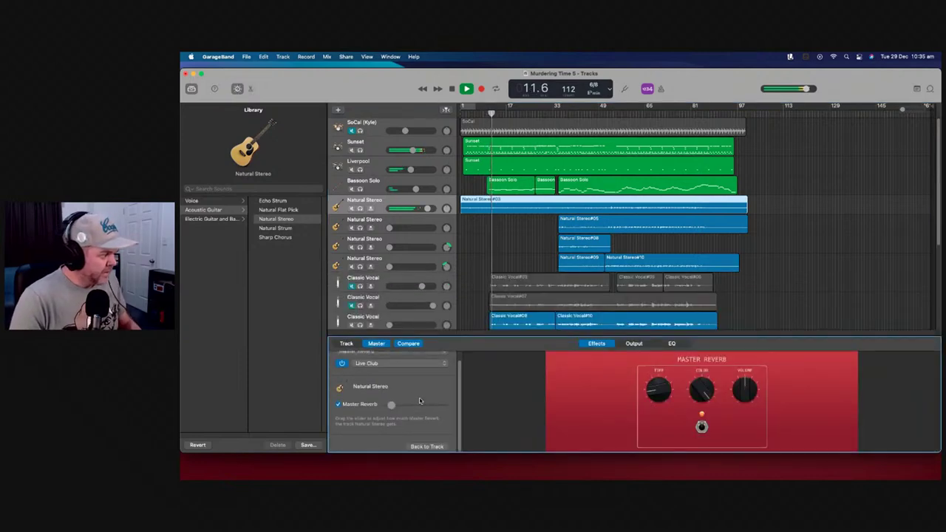
scroll(419, 399, "up", 1)
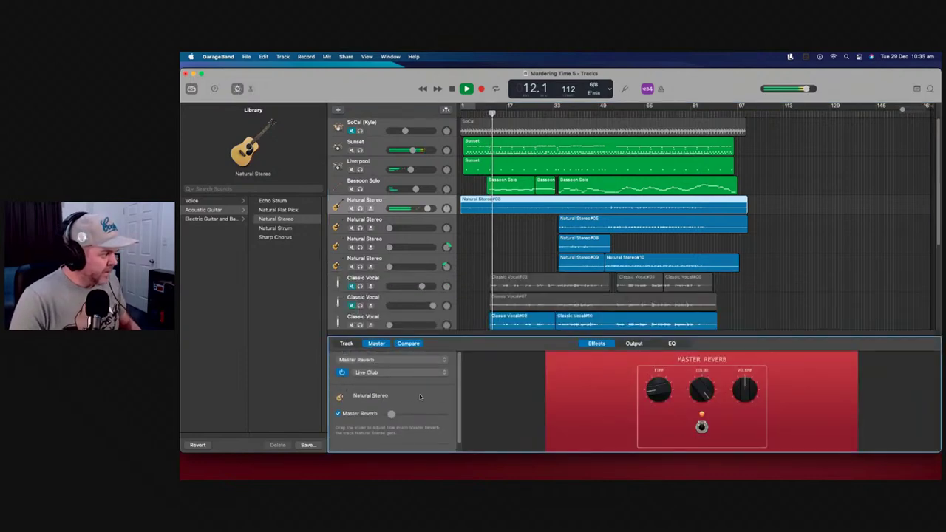
left_click(356, 344)
left_click(380, 345)
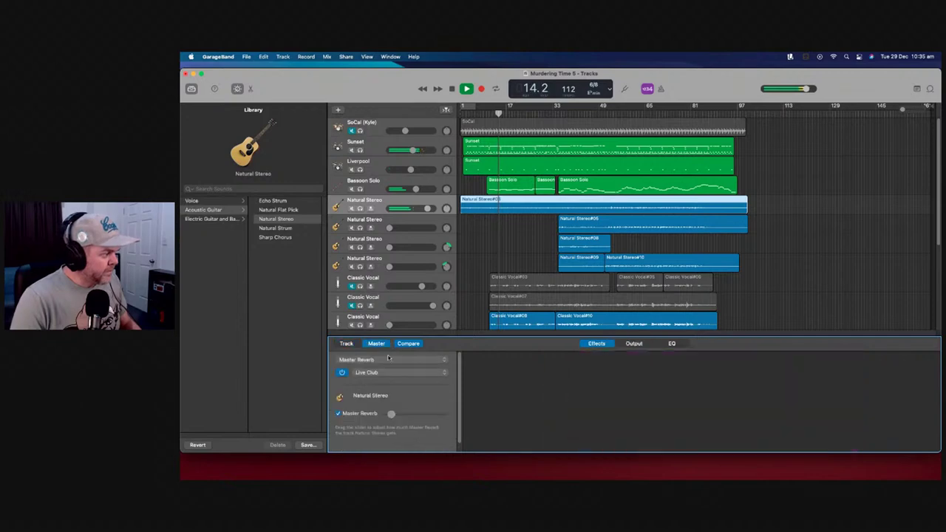
left_click_drag(405, 415, 403, 415)
left_click(361, 345)
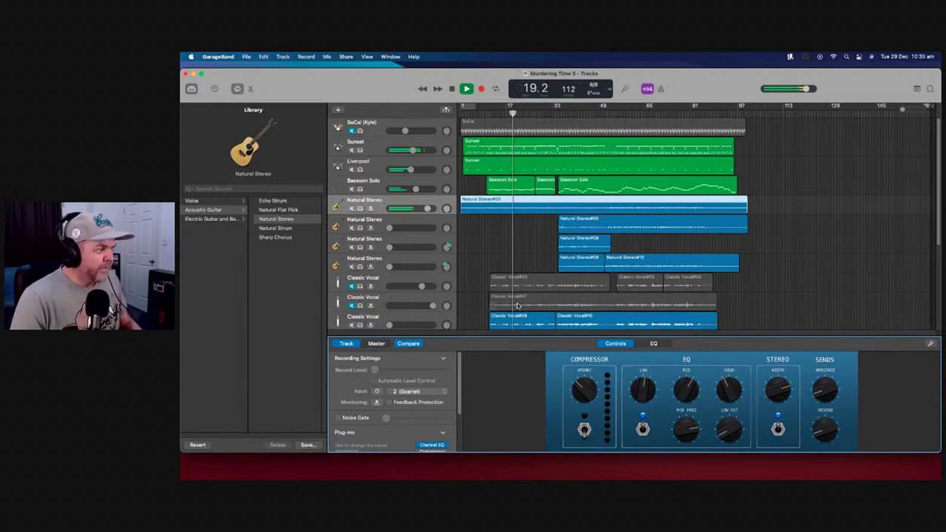
key("space")
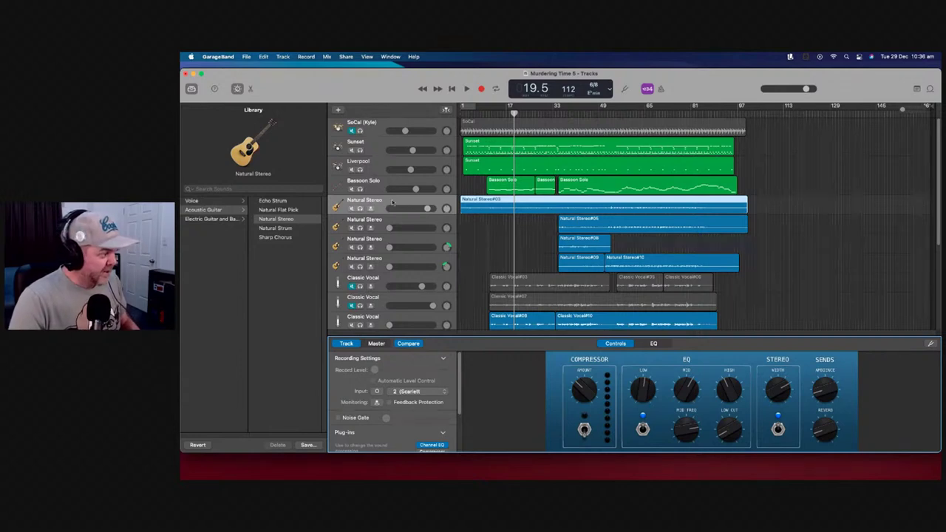
left_click(362, 209)
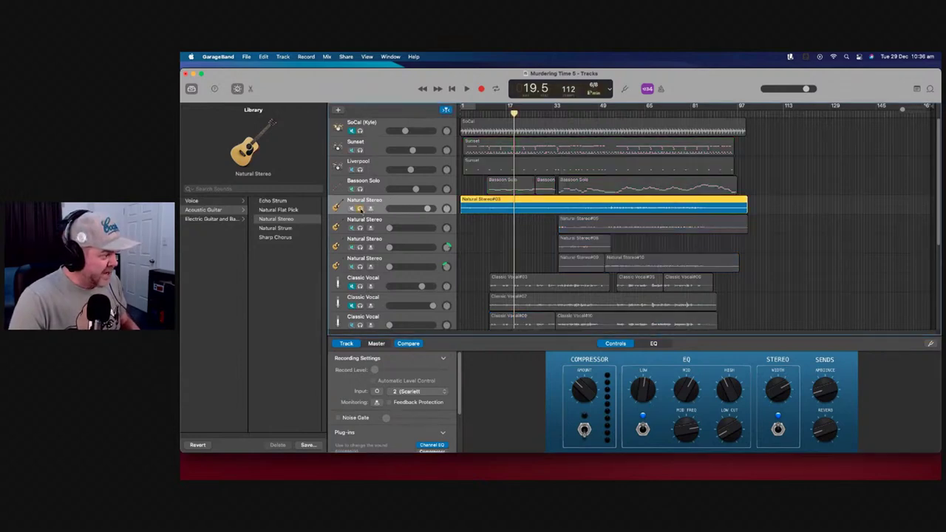
Play the soloed first Natural Stereo guitar, set it to about +0.2 dB, then unsolo it
left_click(466, 89)
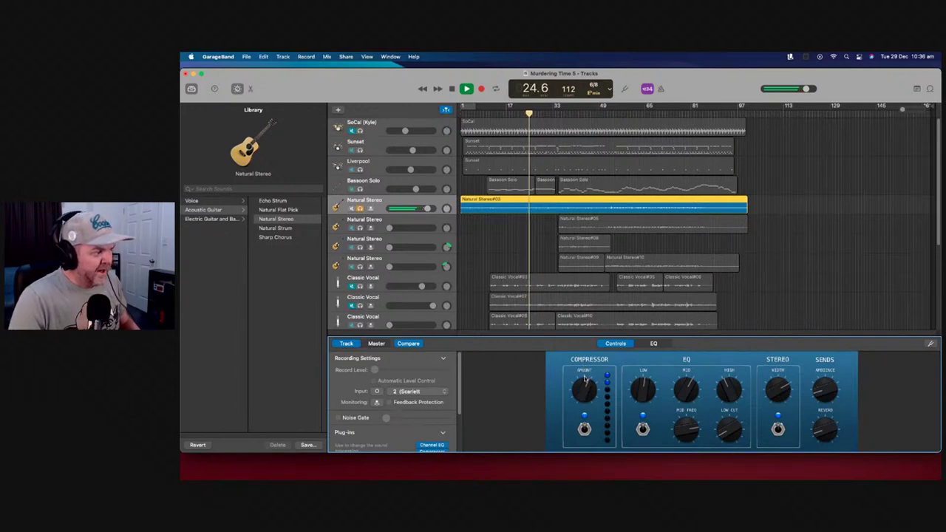
left_click_drag(427, 209, 422, 209)
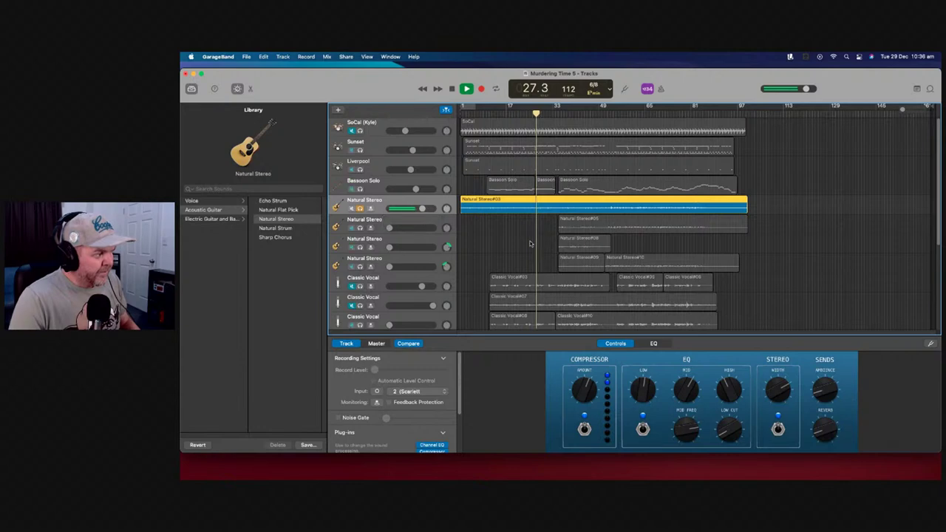
key("space")
left_click_drag(460, 379, 460, 427)
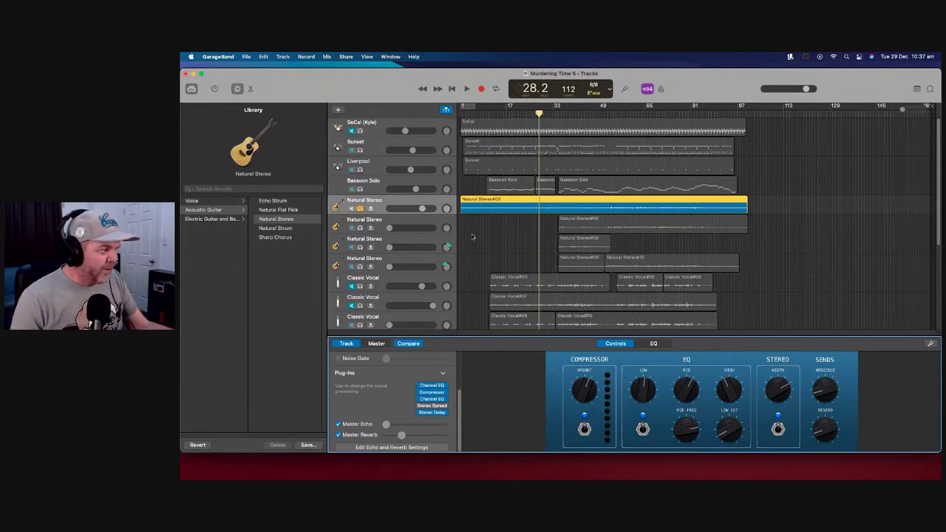
left_click(360, 208)
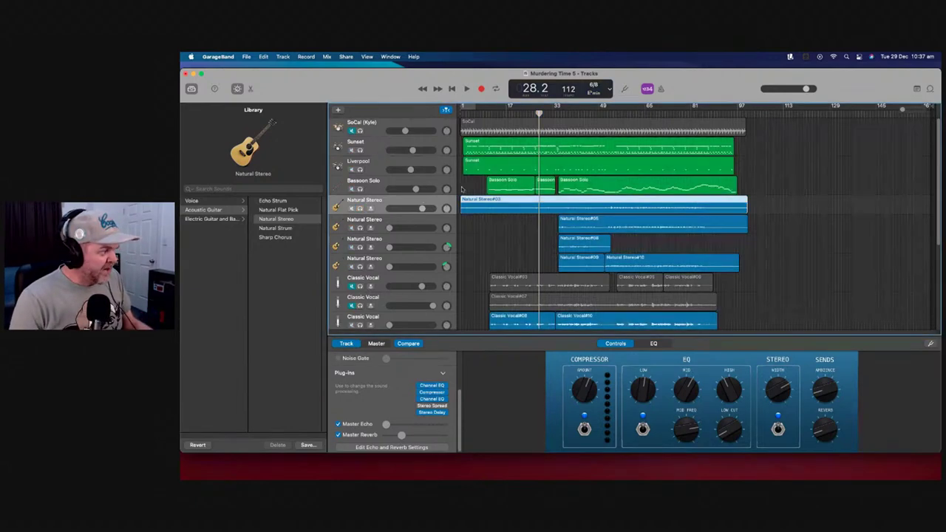
Play from bar 8, then nudge up the second Natural Stereo volume and solo it from bar 33
left_click(481, 110)
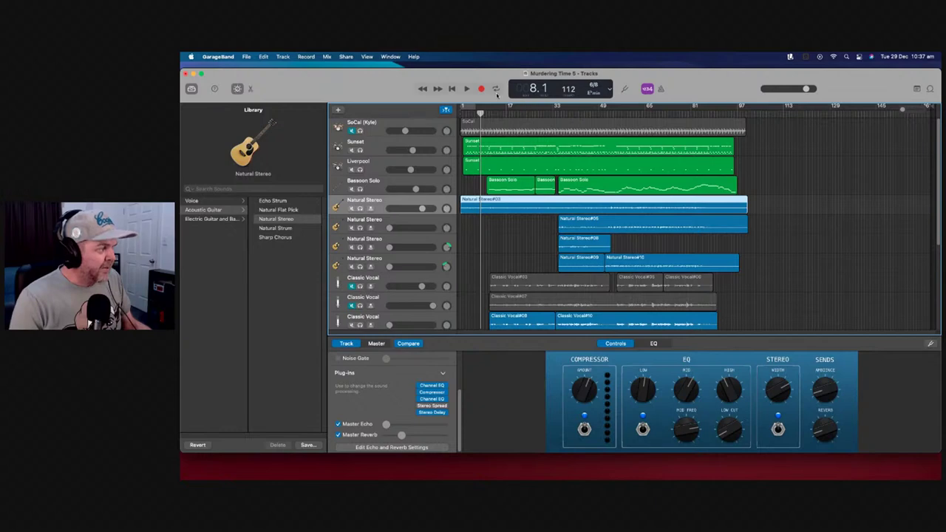
left_click(466, 89)
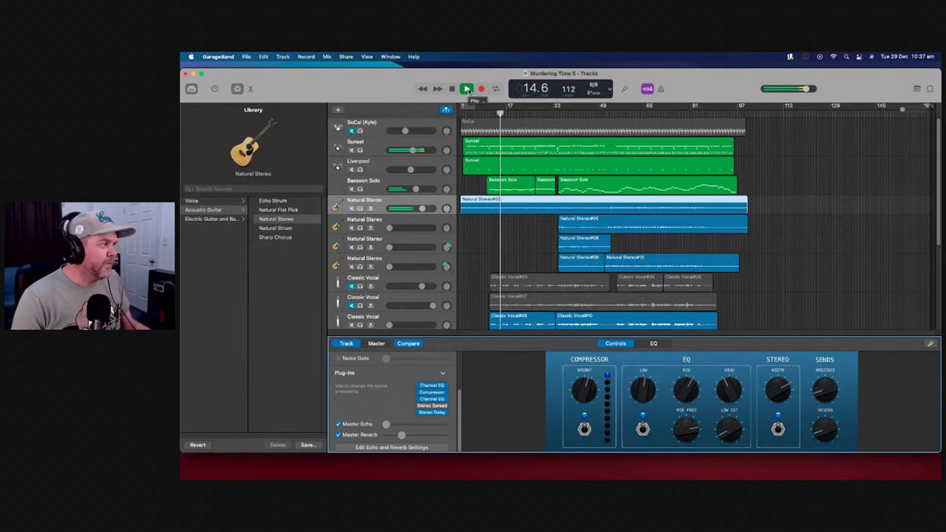
left_click(467, 89)
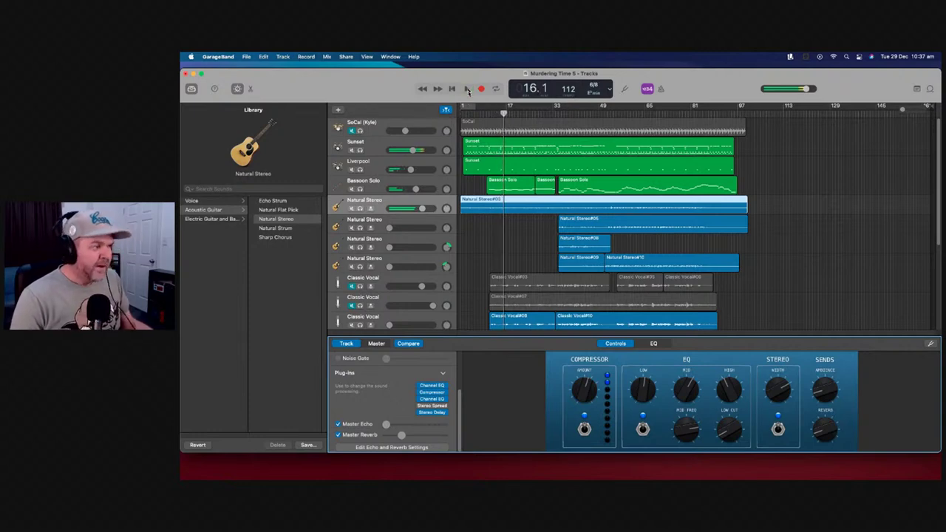
left_click(560, 111)
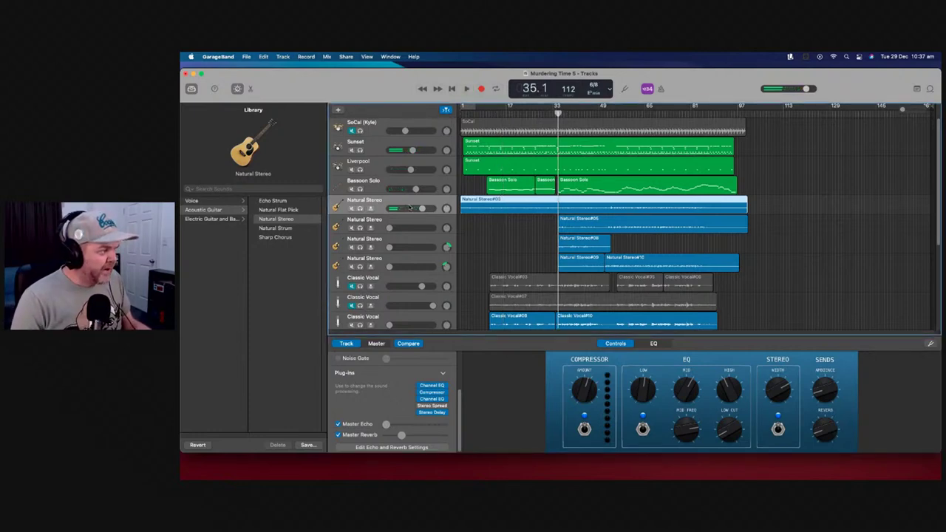
left_click_drag(390, 227, 393, 228)
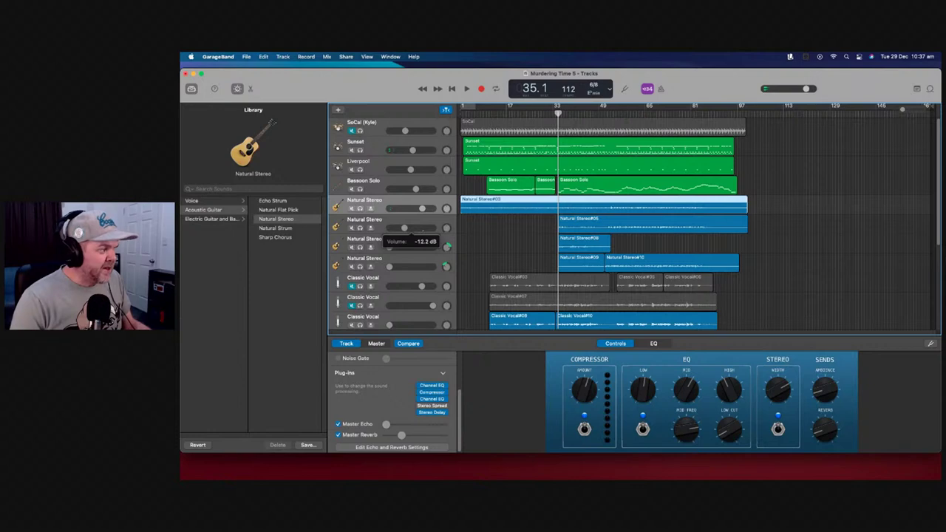
left_click(468, 89)
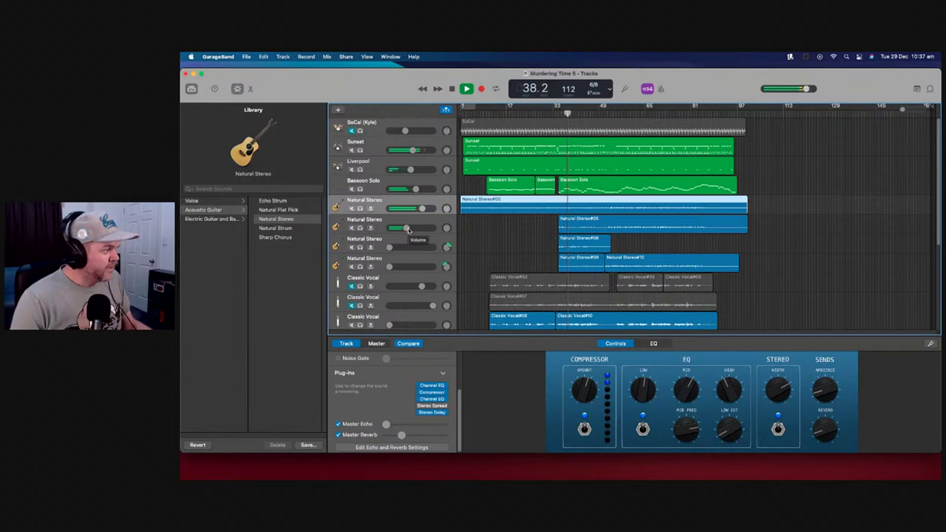
left_click(360, 228)
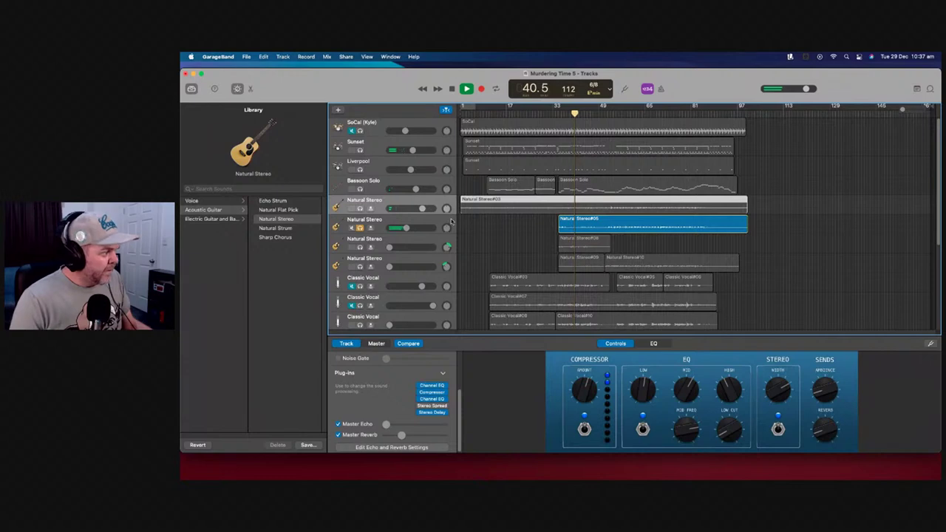
Raise the second Natural Stereo volume to about -3.6 dB and increase its Master Reverb
key("Down")
left_click_drag(405, 227, 414, 227)
left_click(584, 385)
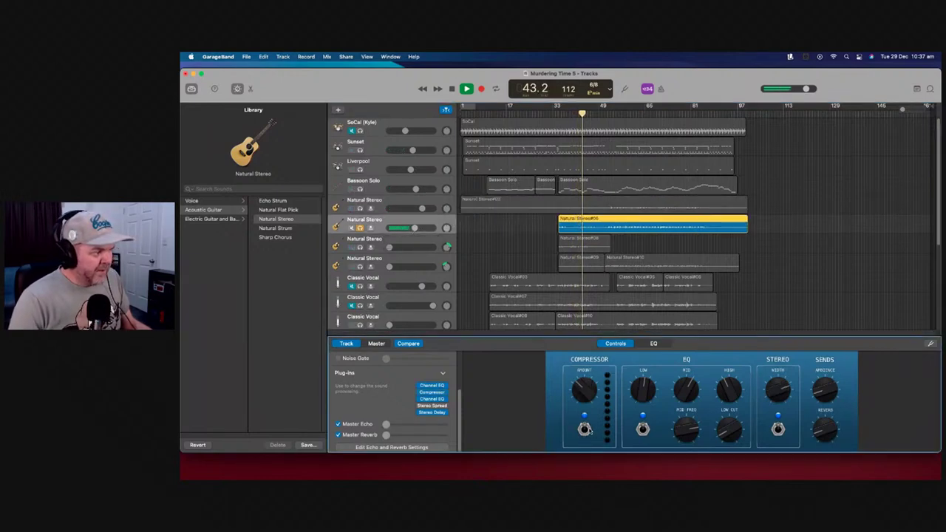
left_click_drag(414, 228, 422, 314)
left_click_drag(386, 434, 430, 436)
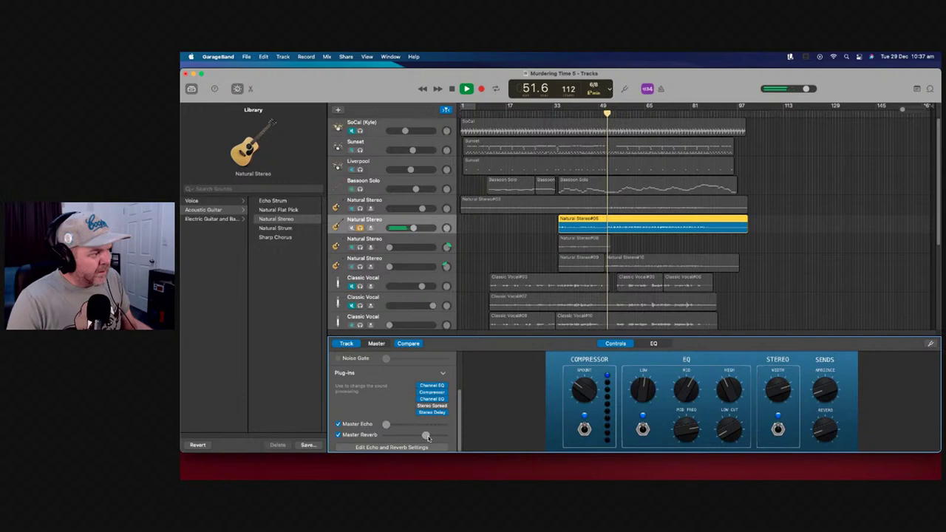
left_click(556, 136)
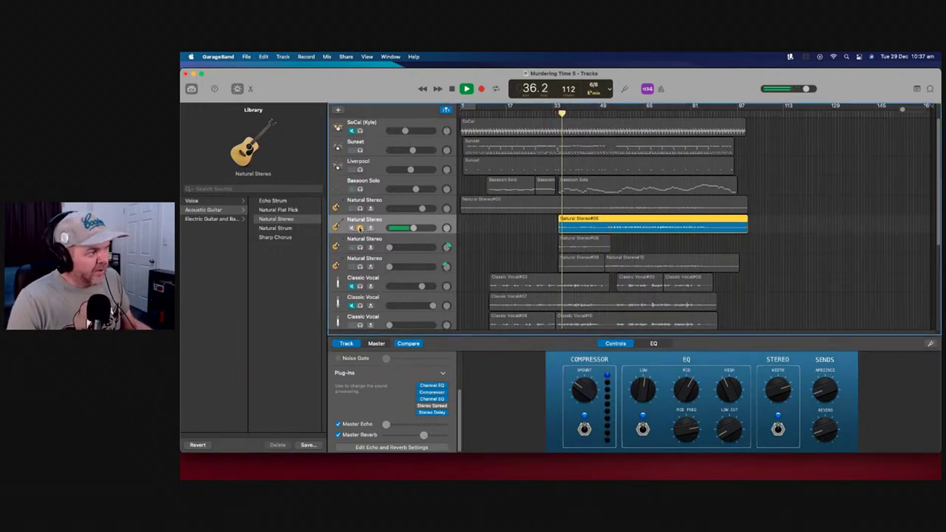
left_click(360, 229)
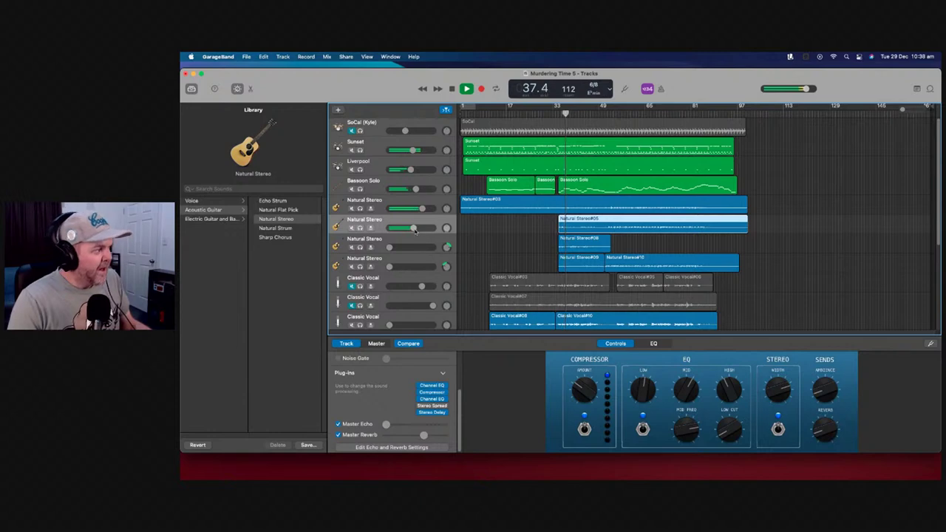
Set the second Natural Stereo to -2.0 dB and Bassoon Solo to -4.7 dB, soloing both guitars
left_click_drag(415, 230, 418, 230)
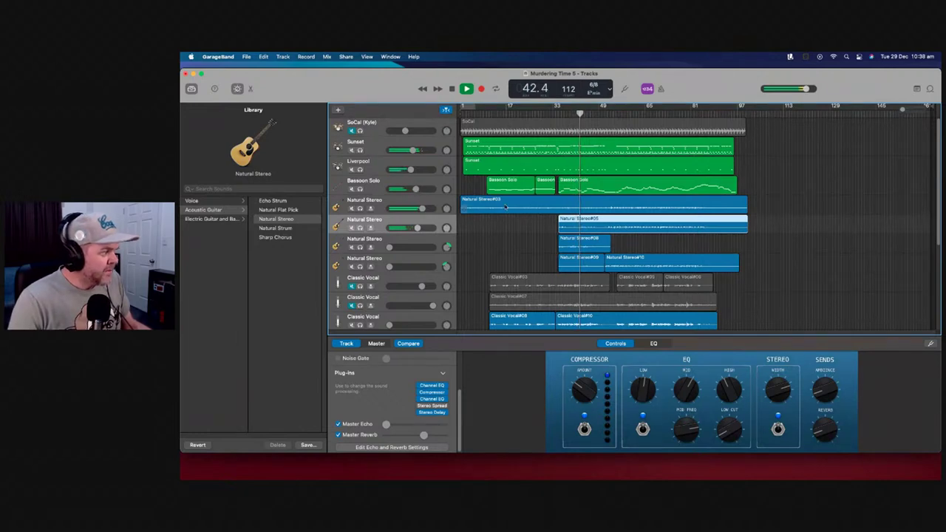
left_click_drag(416, 189, 411, 189)
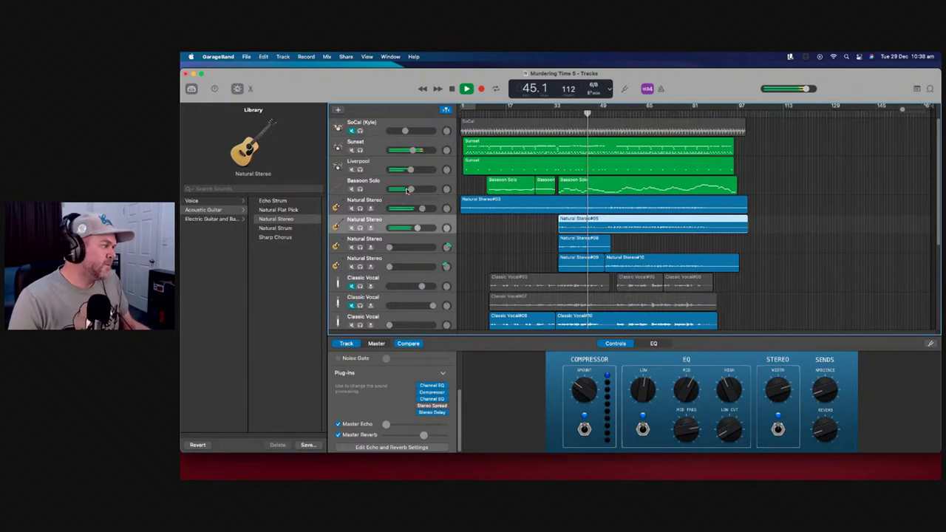
left_click(360, 208)
left_click(360, 228)
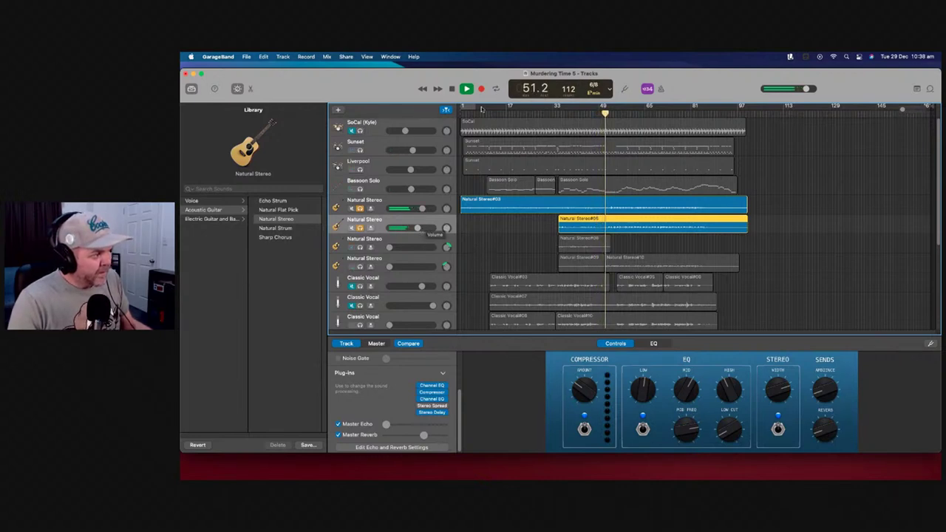
key("space")
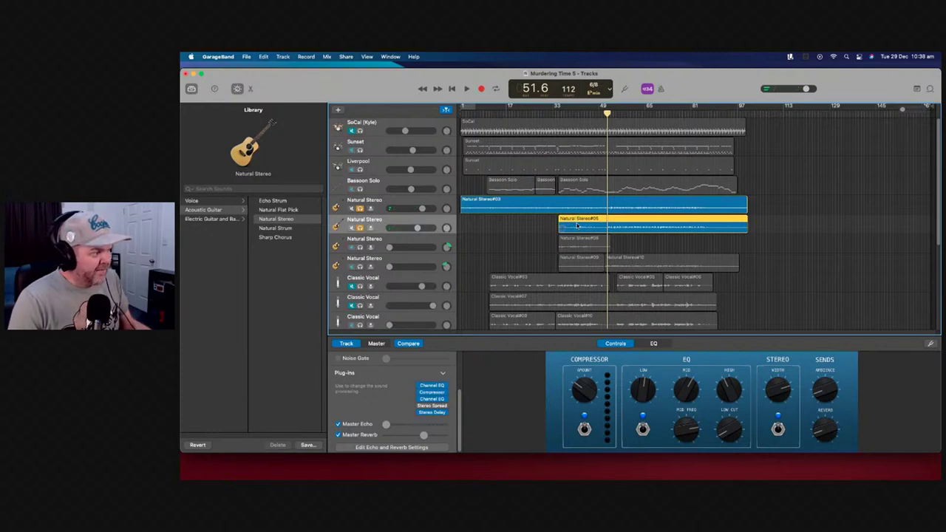
left_click(778, 397)
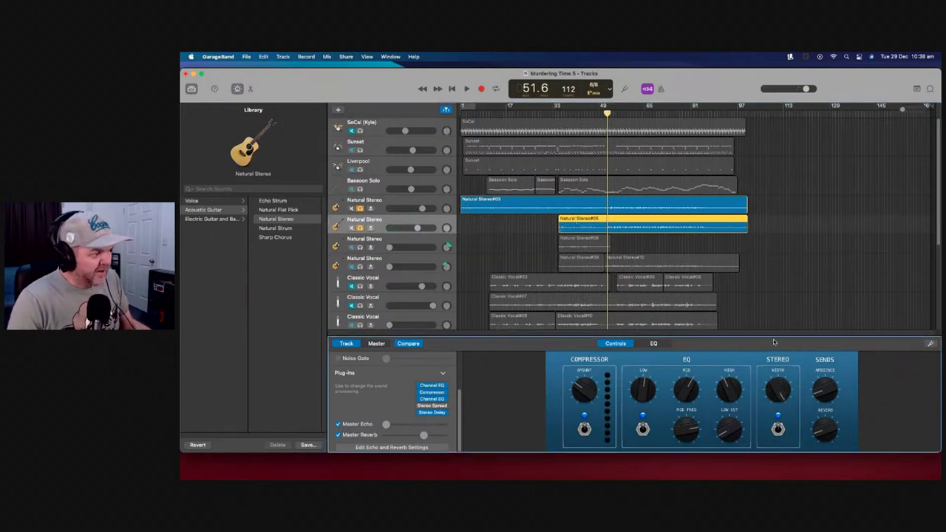
Replay from bar 33, toggling solo on the second Natural Stereo track to compare
left_click(448, 201)
left_click(777, 392)
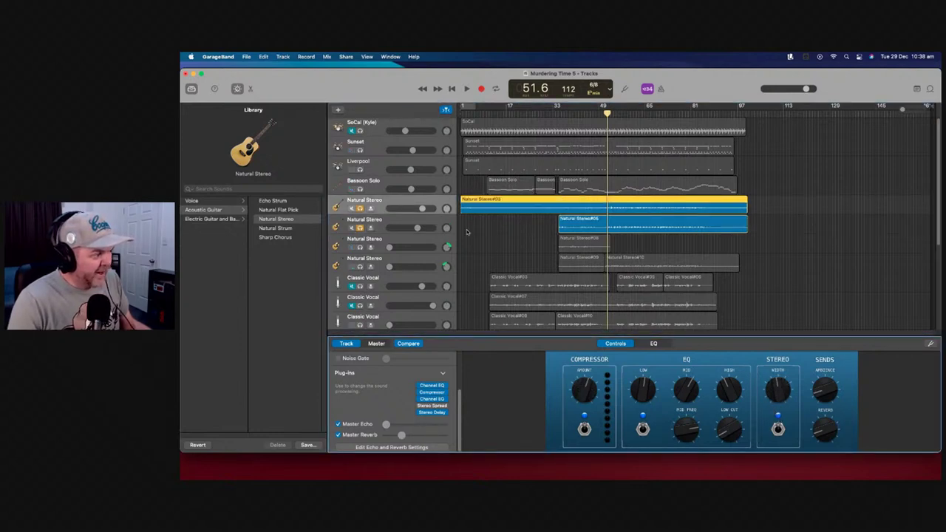
left_click_drag(608, 111, 560, 111)
left_click(468, 89)
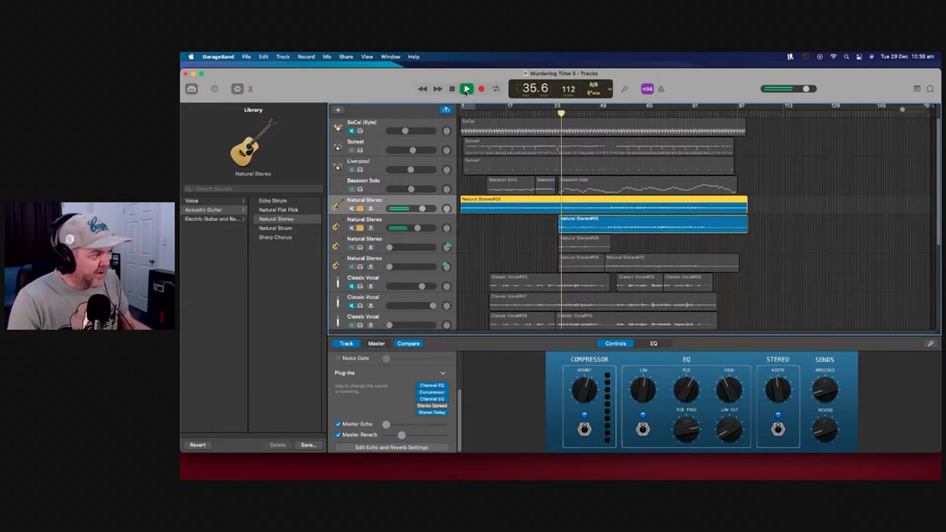
left_click(360, 228)
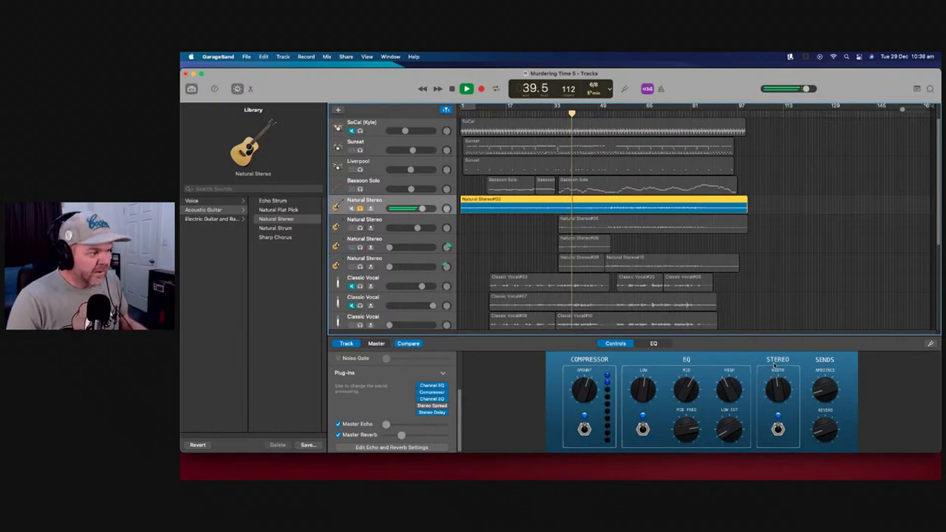
left_click(776, 392)
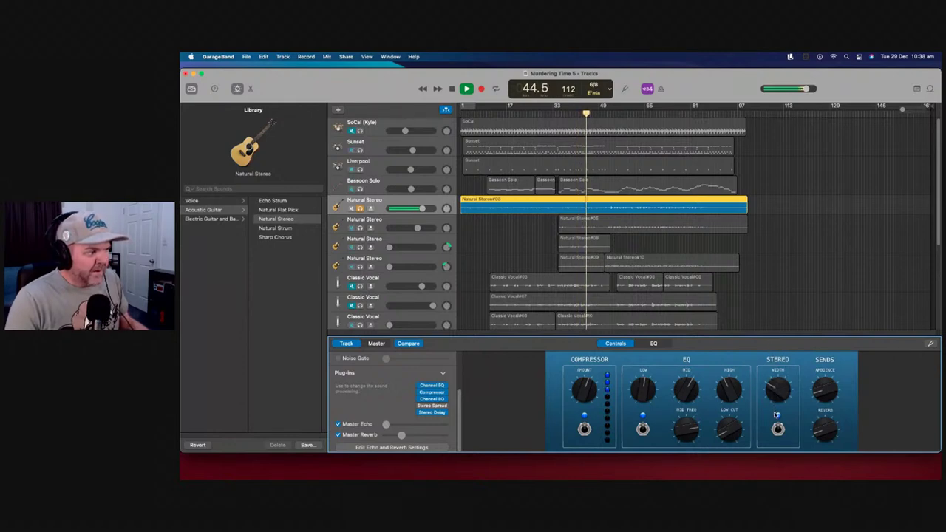
left_click(360, 228)
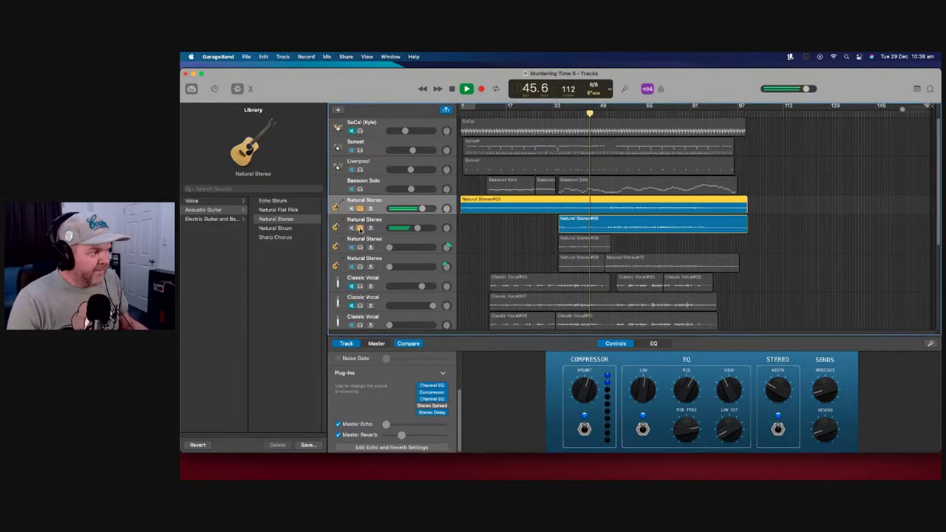
left_click(452, 223)
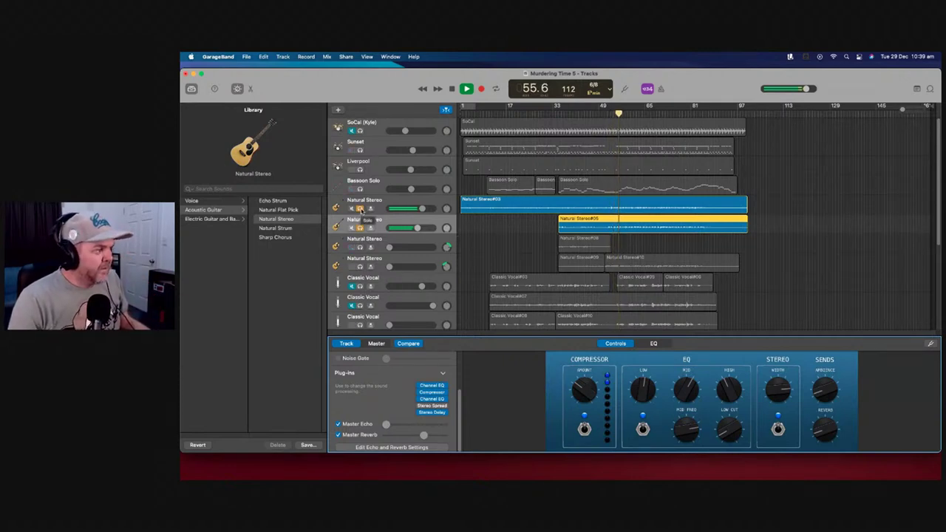
left_click(360, 228)
Unsolo the second Natural Stereo track and stop playback
left_click(360, 227)
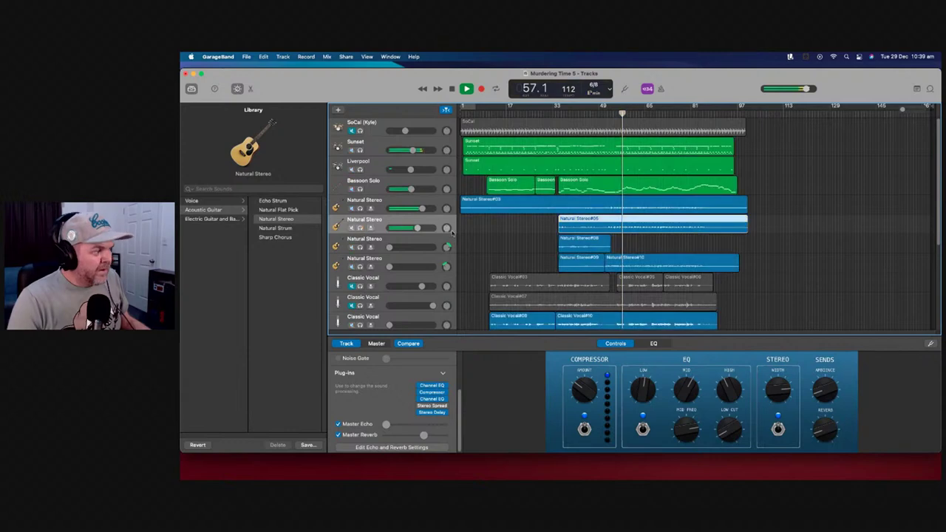
key("space")
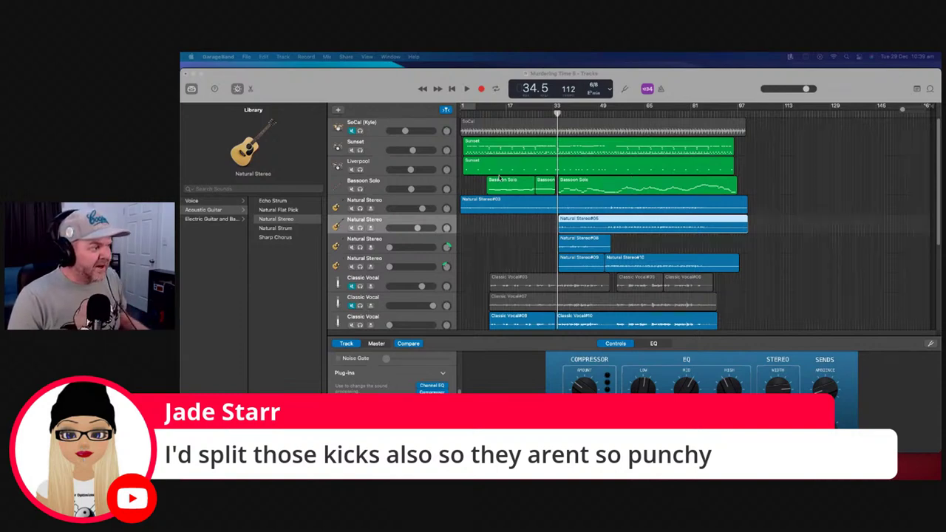
Add a new track with the Sunset drum track's duplicate settings
left_click(452, 147)
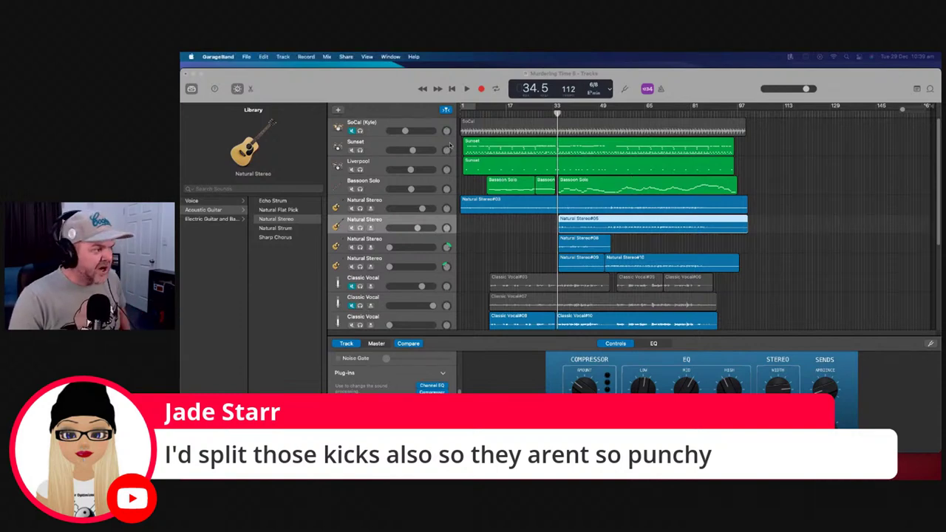
right_click(452, 145)
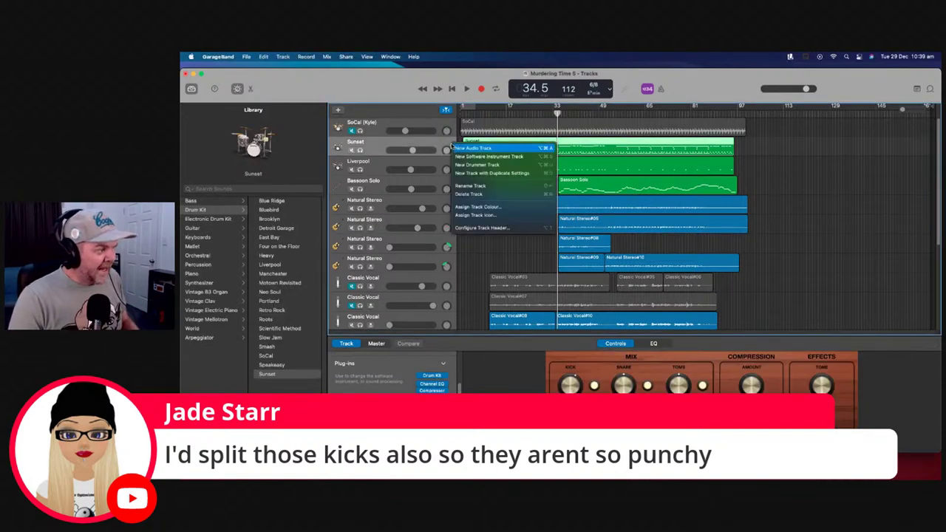
left_click(497, 174)
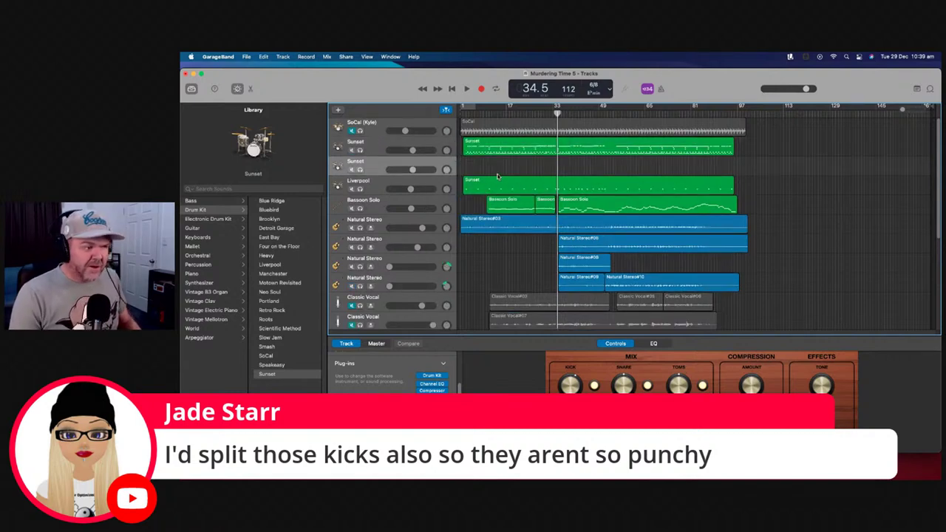
Copy the Sunset drum region
left_click(468, 148)
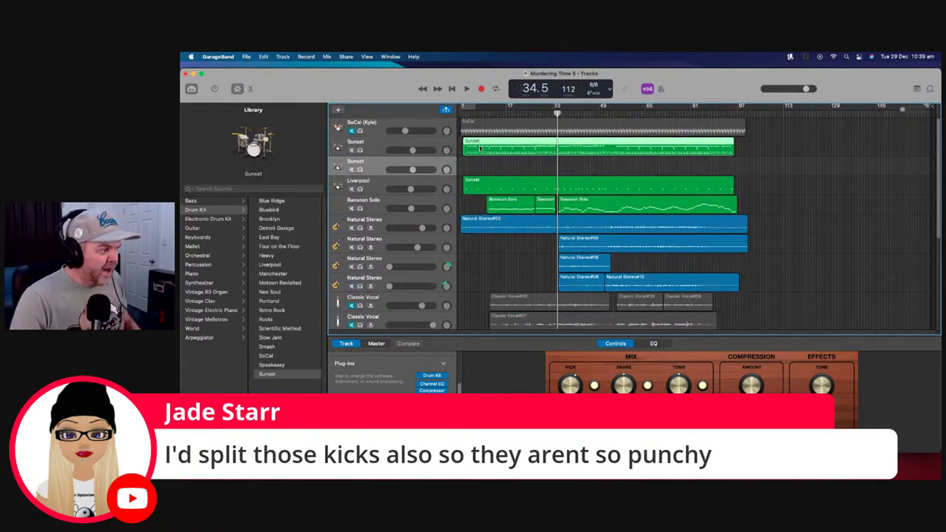
right_click(488, 150)
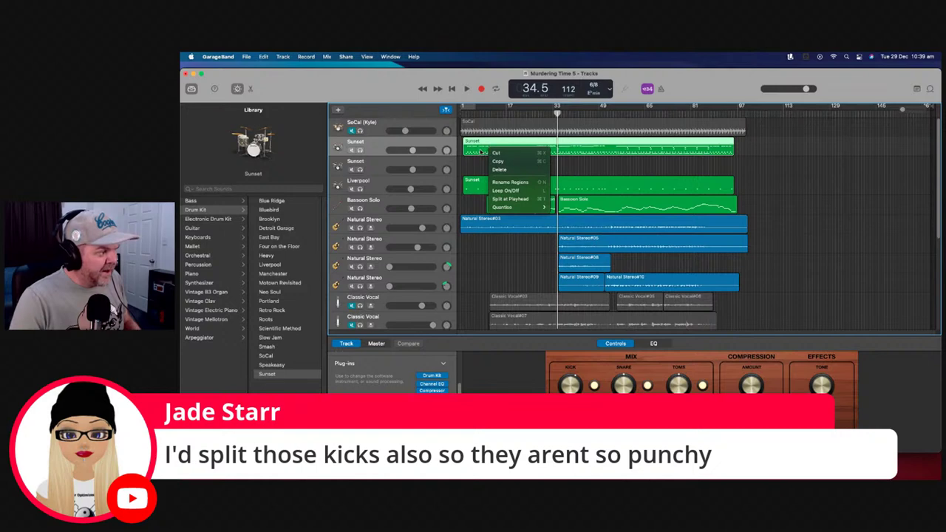
left_click(487, 148)
left_click(488, 158)
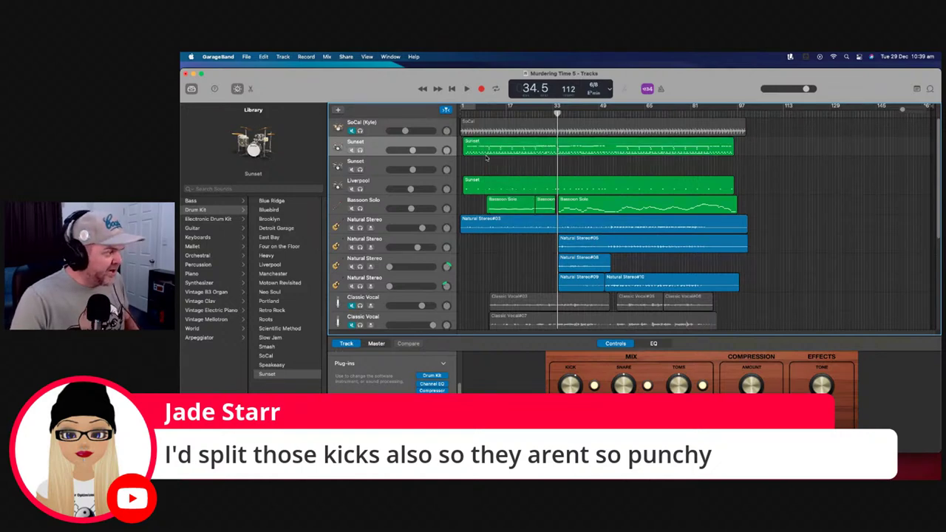
left_click(499, 150)
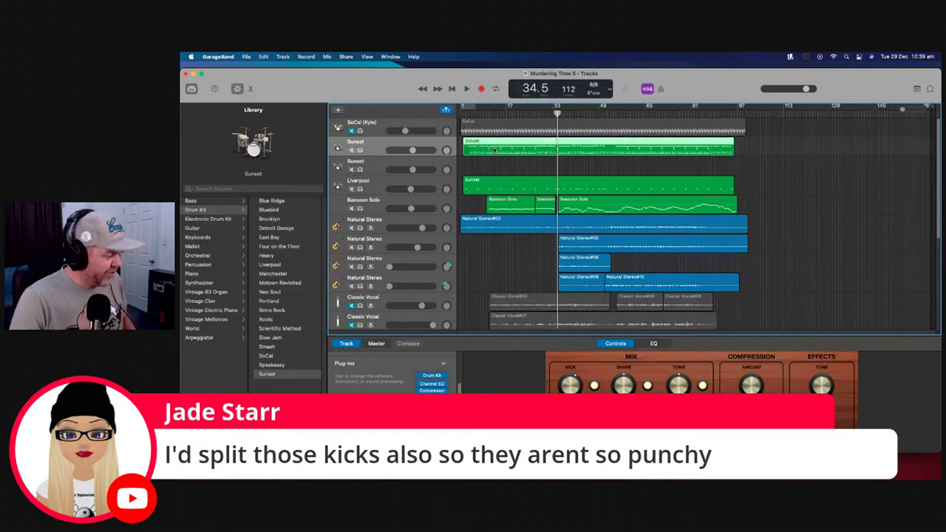
right_click(494, 151)
right_click(484, 156)
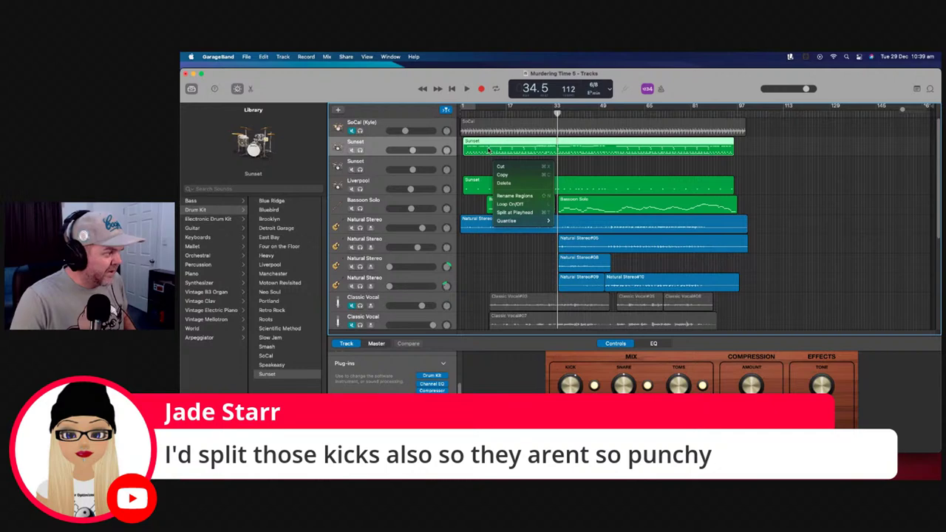
right_click(488, 152)
right_click(488, 165)
left_click(505, 147)
right_click(502, 147)
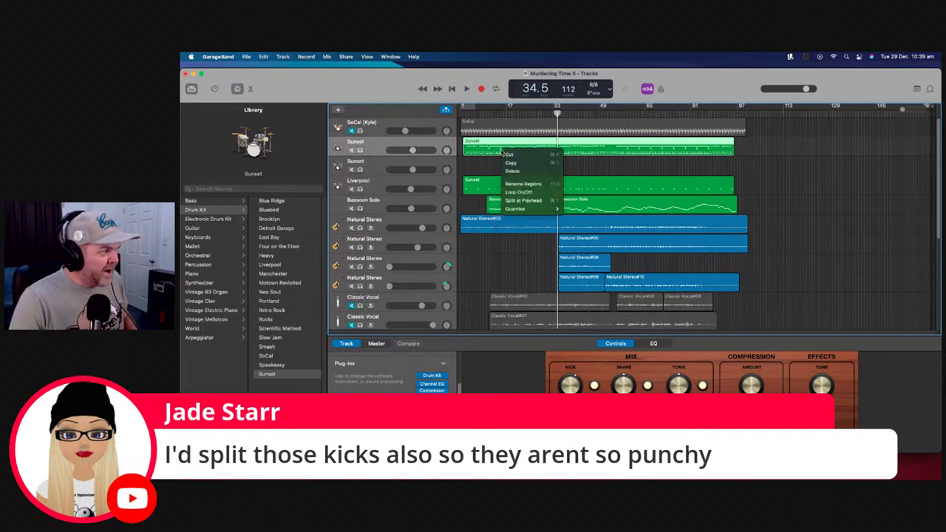
left_click(458, 106)
Paste the Sunset region into the new Sunset track at bar 1
left_click(465, 111)
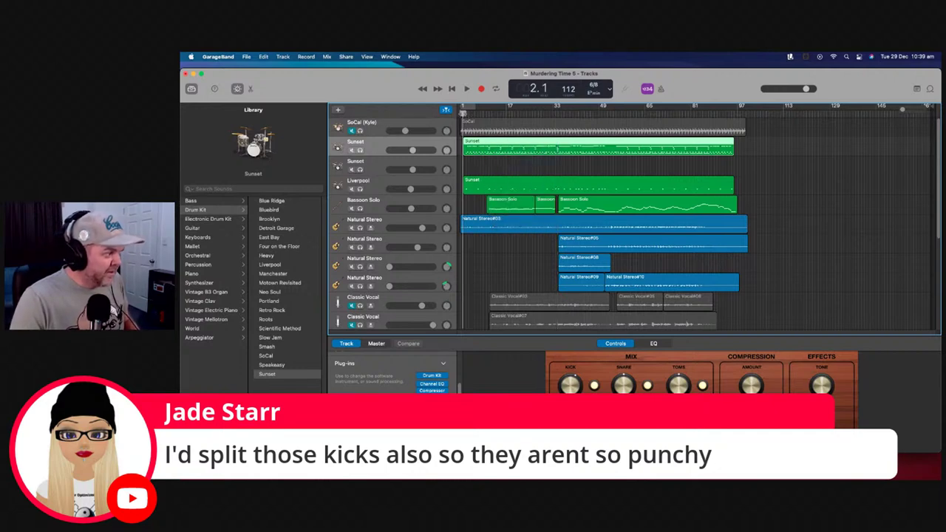
left_click(451, 163)
right_click(473, 165)
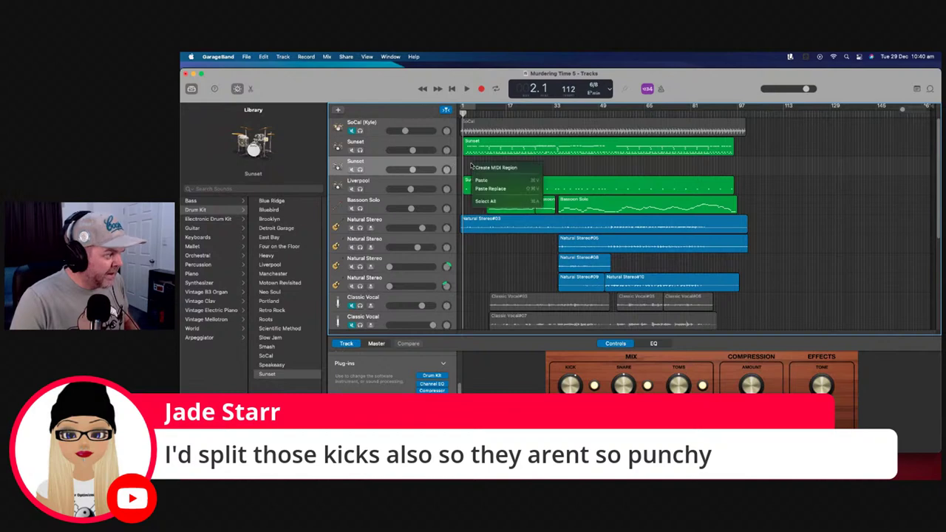
left_click(489, 182)
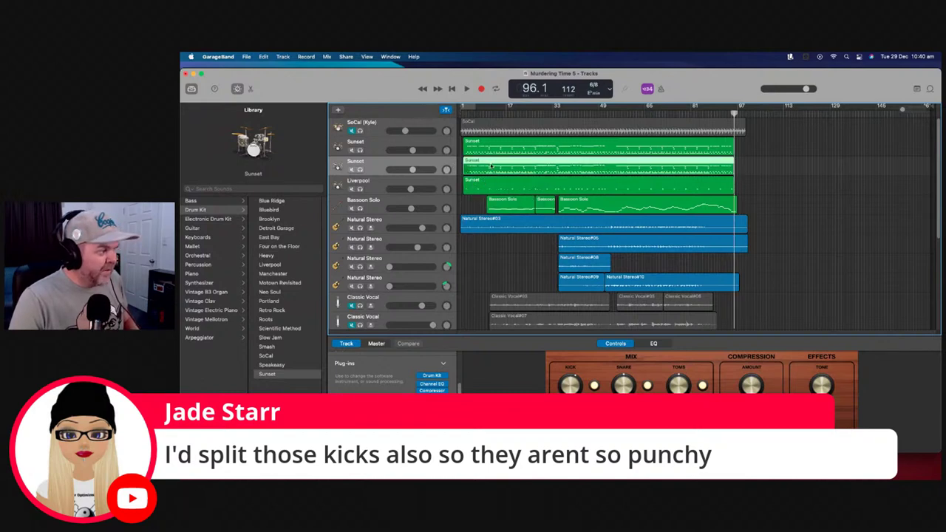
left_click(499, 148)
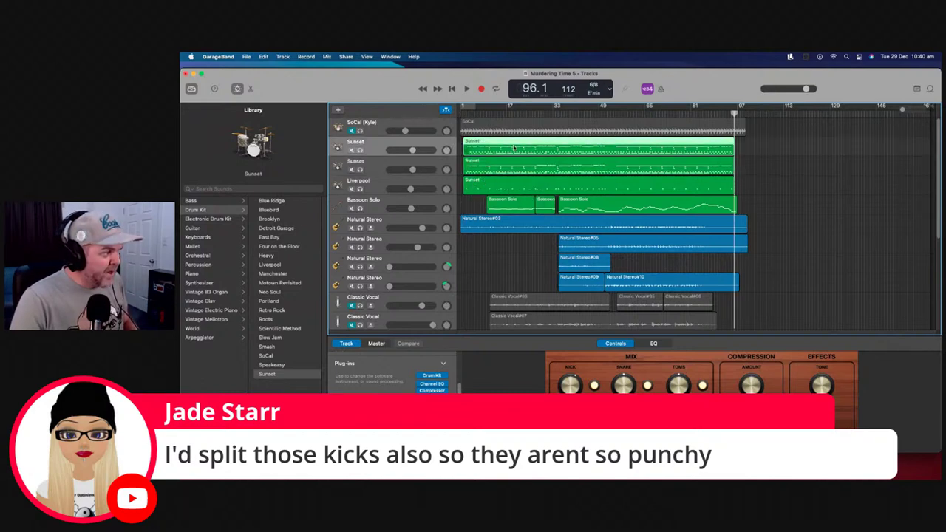
Open the Sunset region in the Piano Roll and select all its notes
double_click(499, 148)
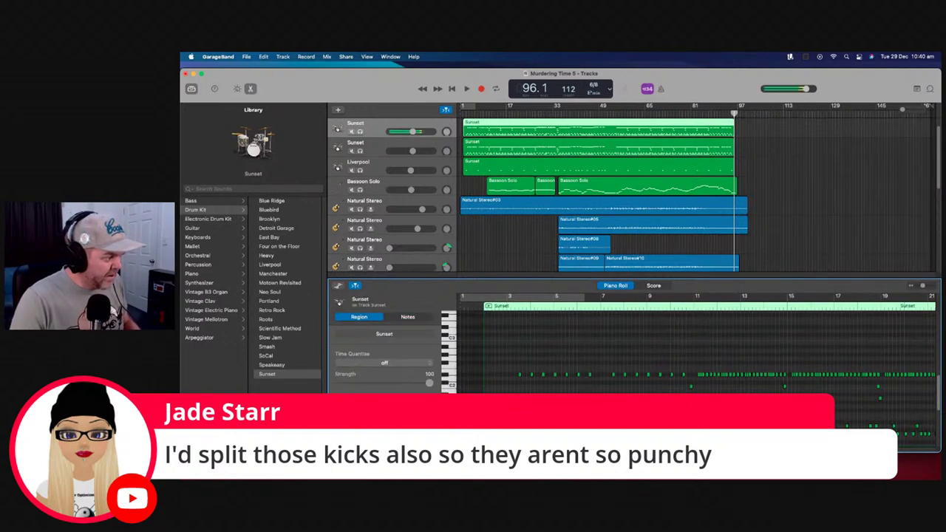
scroll(695, 347, "right", 15)
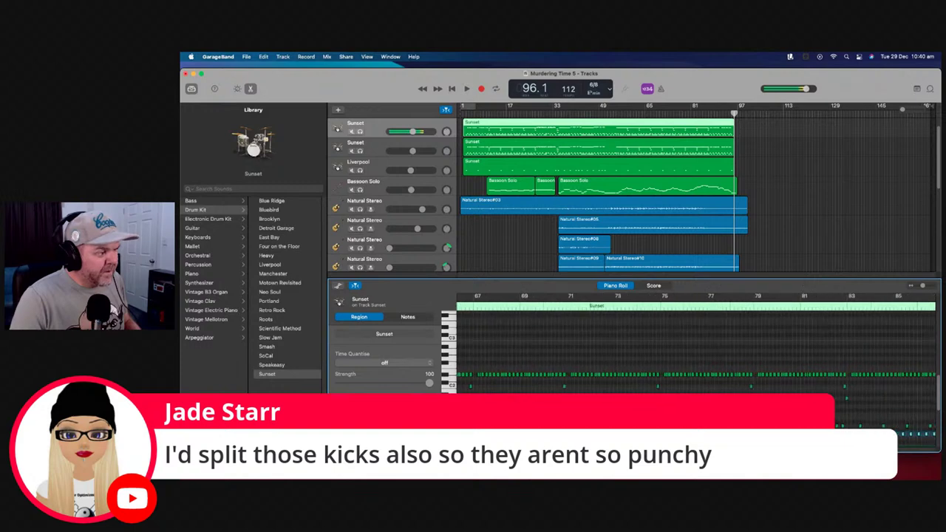
key("super+a")
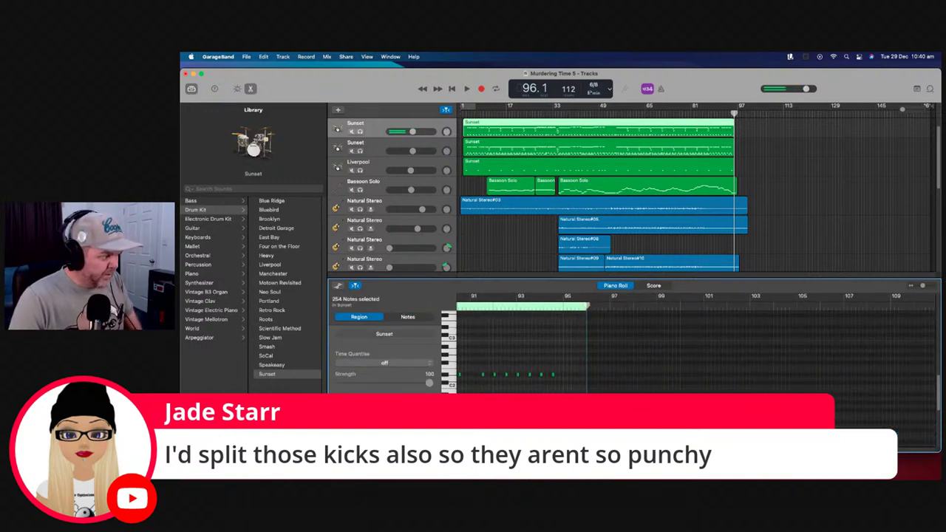
left_click(491, 148)
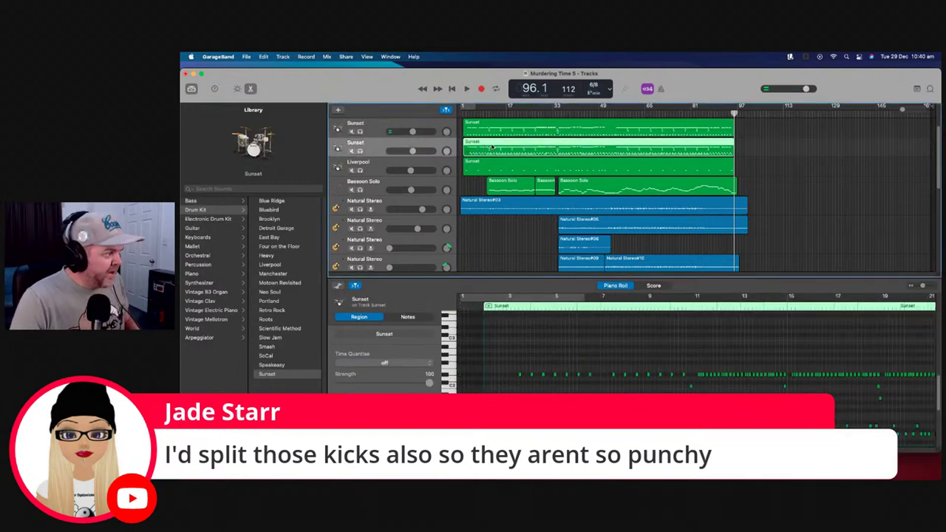
left_click(503, 149)
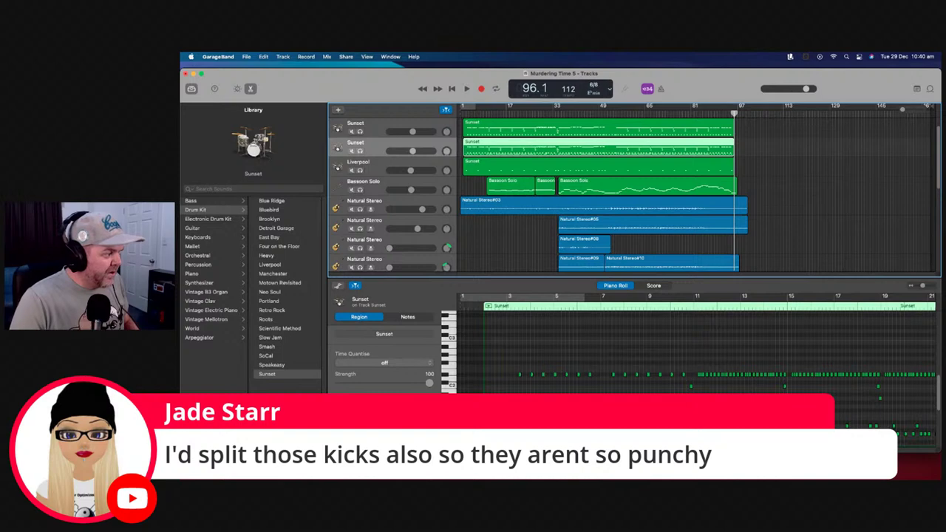
Preview a drum note and select all notes in the second Sunset region
left_click(690, 385)
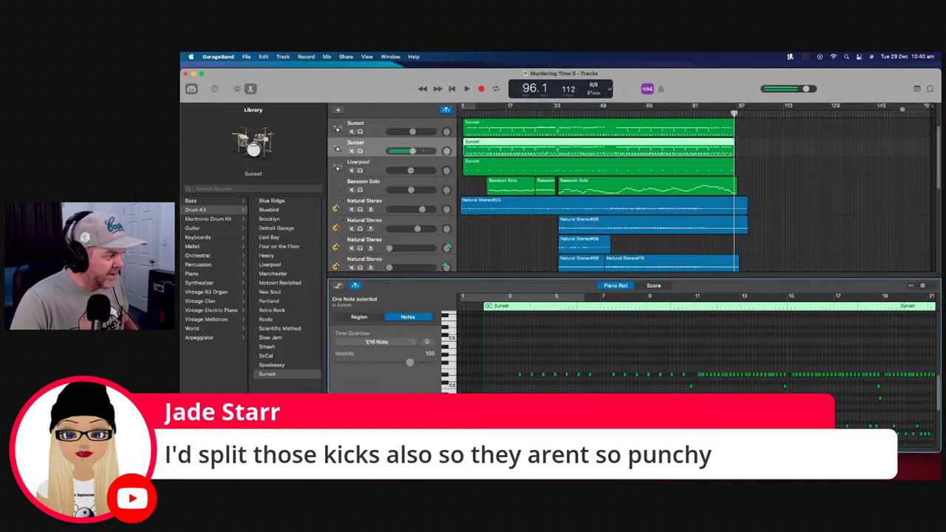
left_click(358, 316)
scroll(695, 362, "right", 10)
scroll(644, 347, "right", 15)
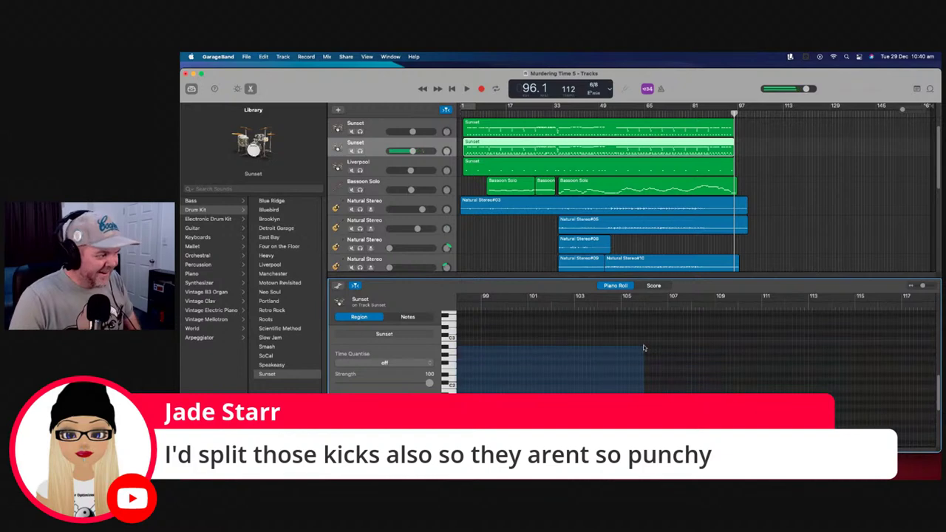
key("super+a")
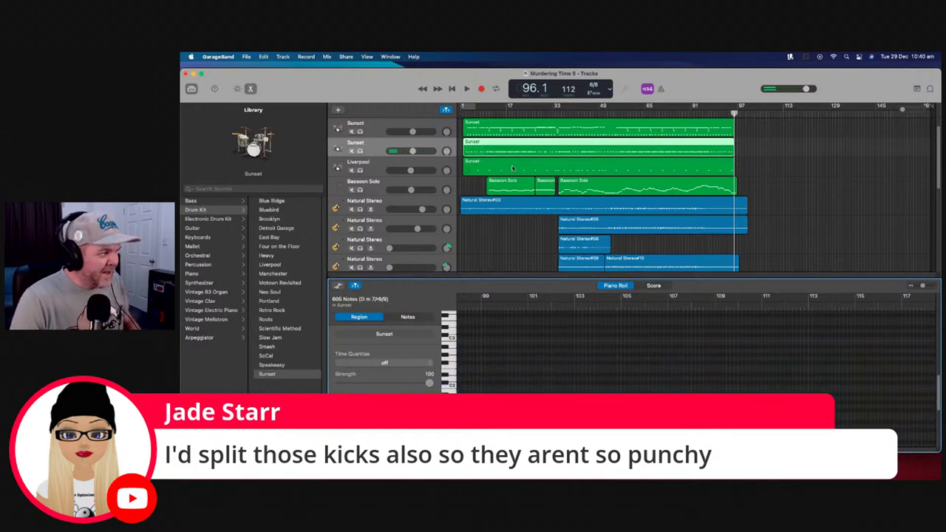
left_click(512, 168)
left_click(514, 152)
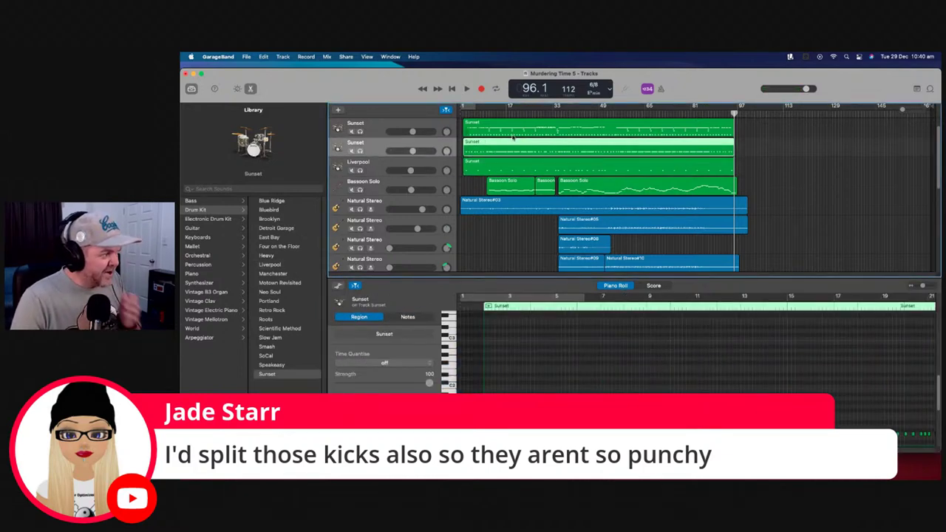
Show the Liverpool drum region in the editor and play from the song start
left_click(513, 135)
left_click(512, 168)
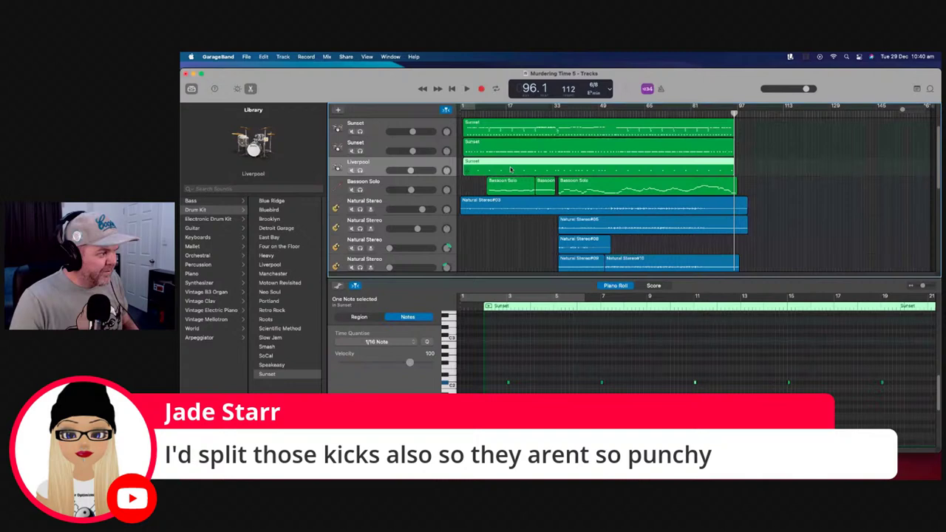
left_click(464, 110)
left_click(467, 89)
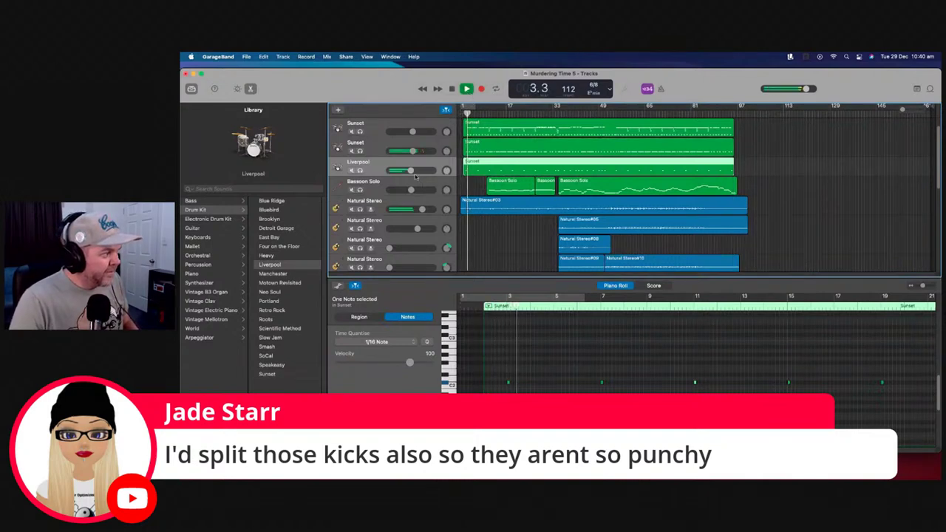
Lower the Liverpool drums from -5.9 dB to -8.6 dB during playback, then stop
mouse_move(410, 170)
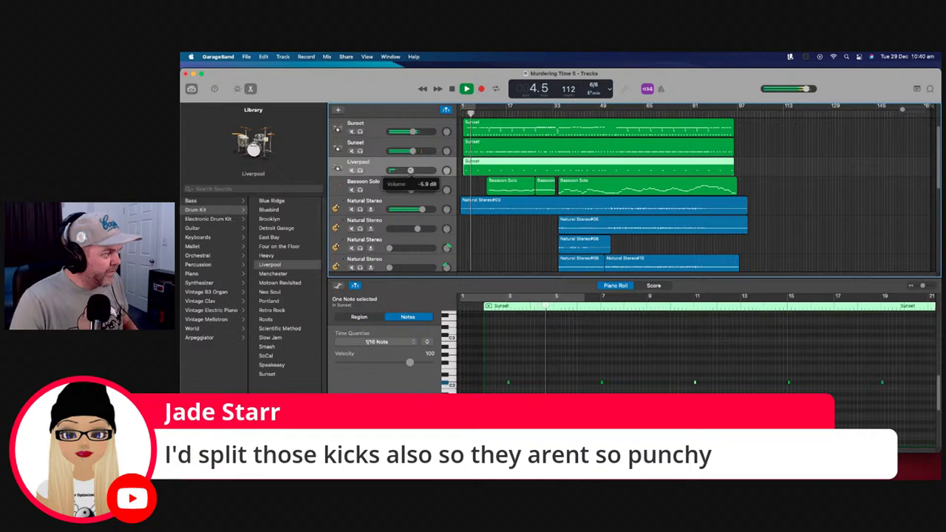
left_click_drag(410, 170, 404, 151)
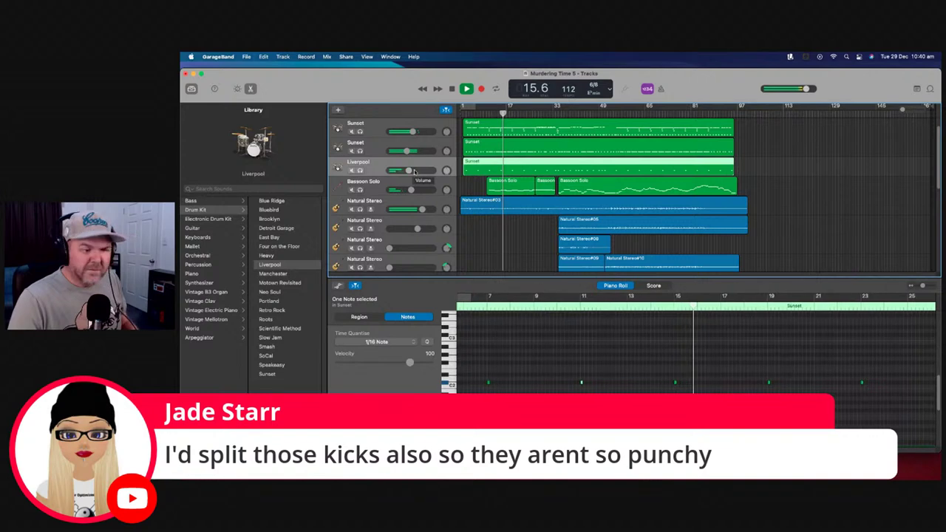
key("space")
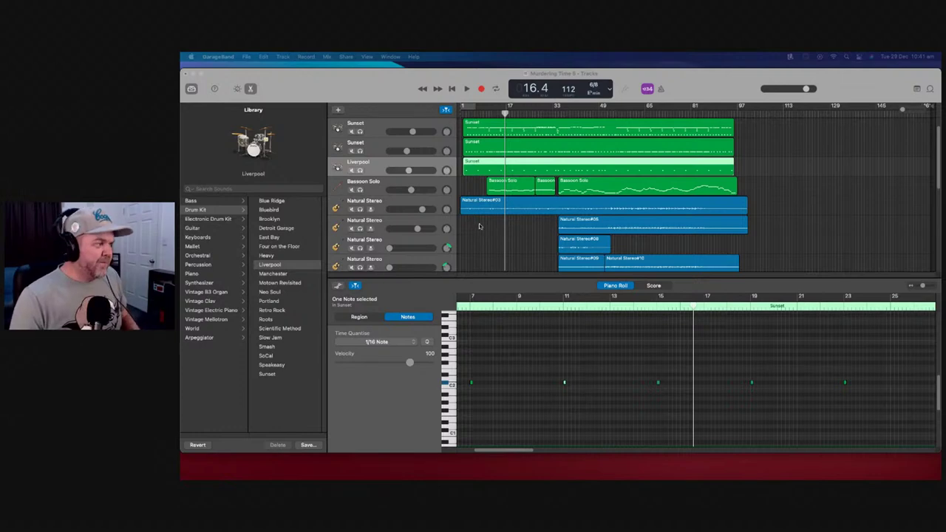
scroll(469, 224, "down", 2)
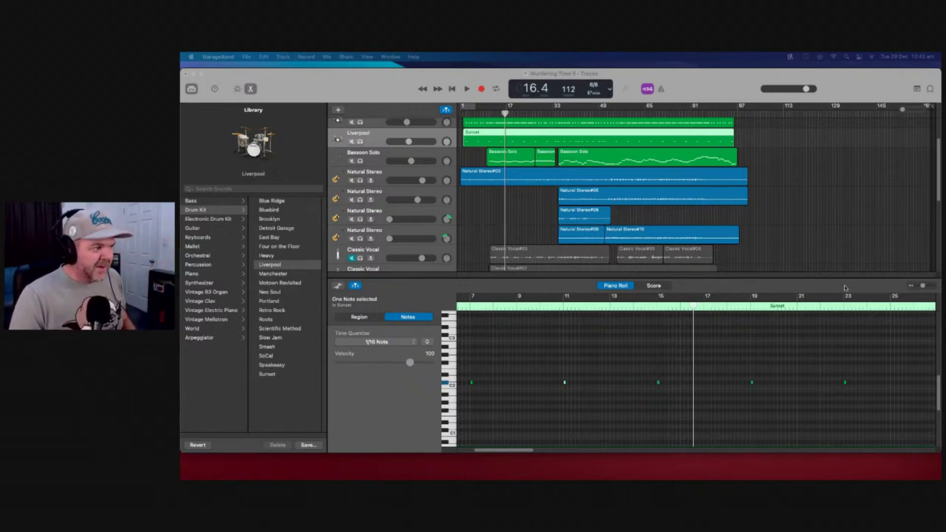
Audition the two soloed Natural Stereo guitars from bar 33, then unsolo and replay the full mix
left_click(438, 214)
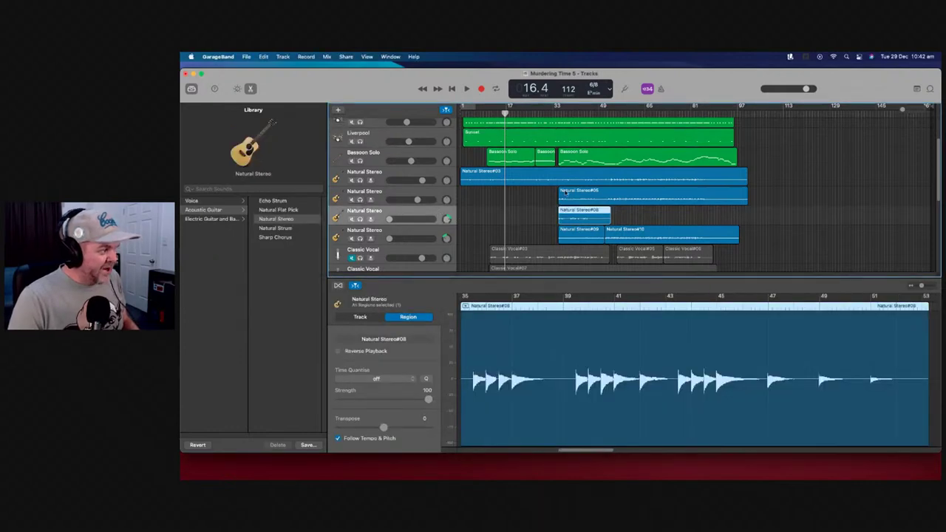
left_click(557, 112)
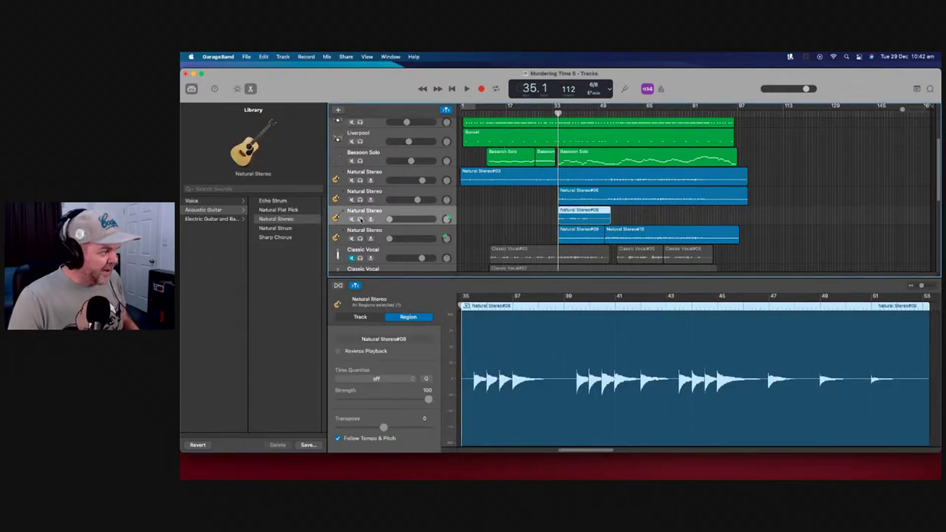
left_click(360, 218)
left_click(360, 238)
left_click(467, 89)
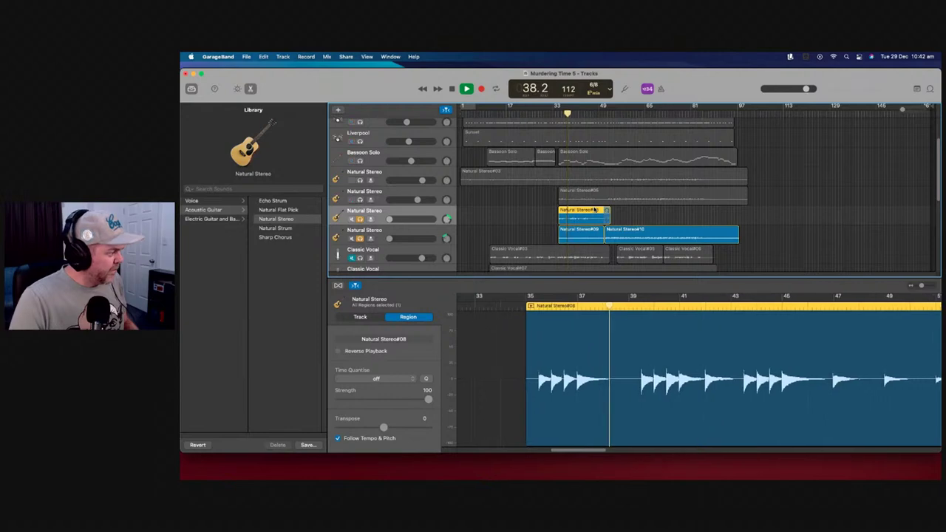
key("space")
left_click(360, 219)
left_click(360, 238)
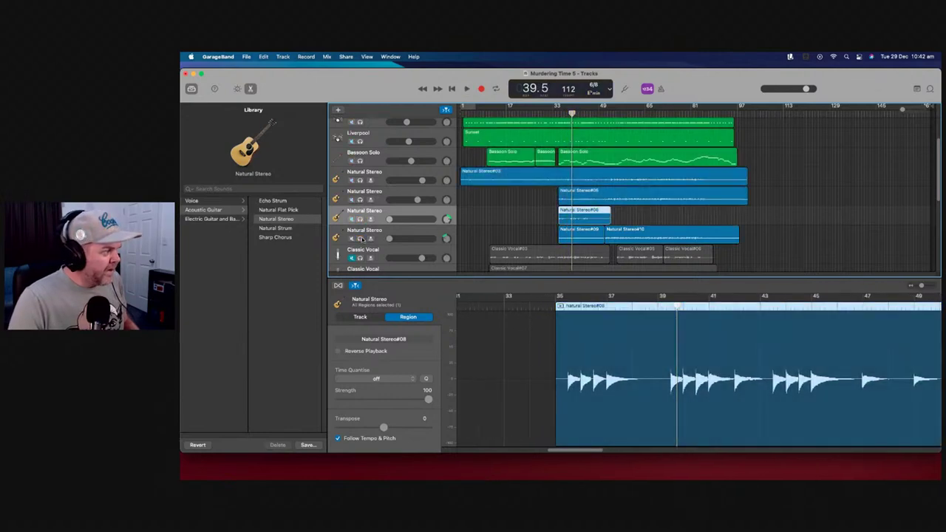
key("space")
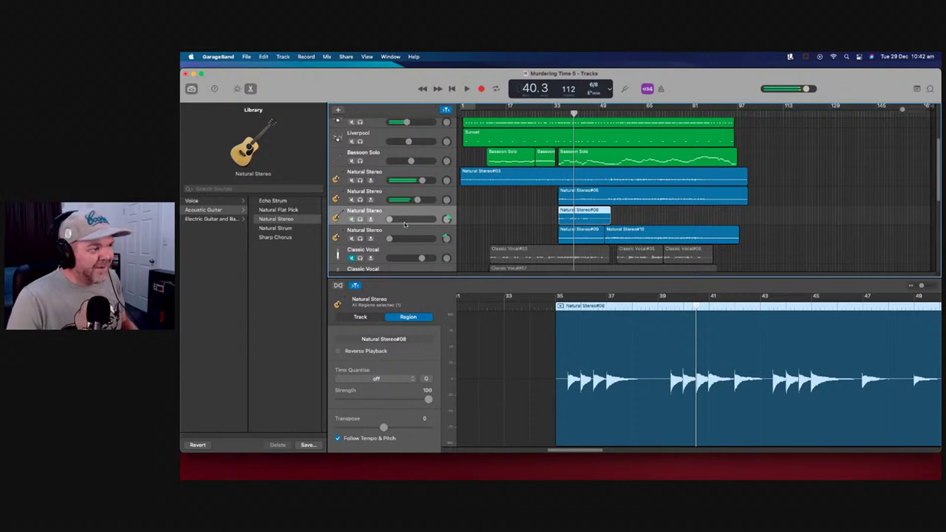
Raise the Natural Stereo #08 guitar to -2.9 dB and show its compressor, EQ and stereo controls
left_click_drag(389, 219, 418, 238)
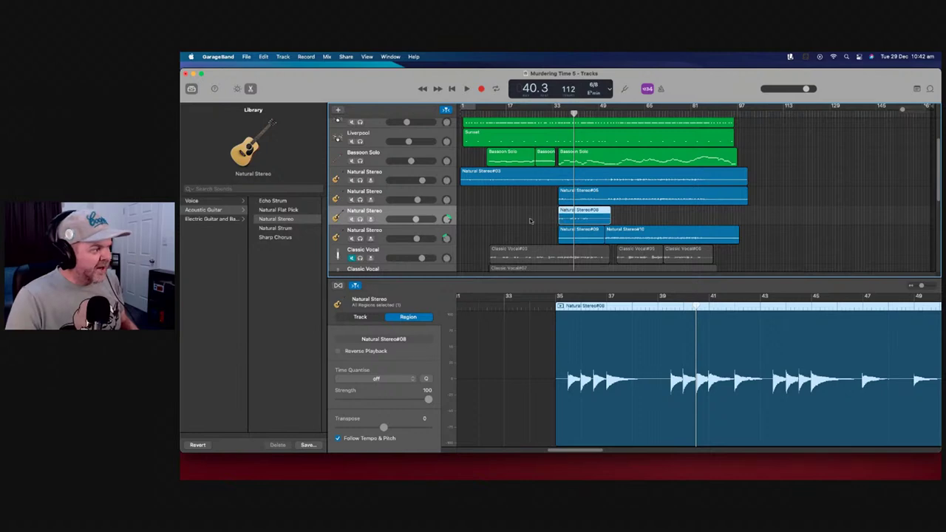
left_click(451, 234)
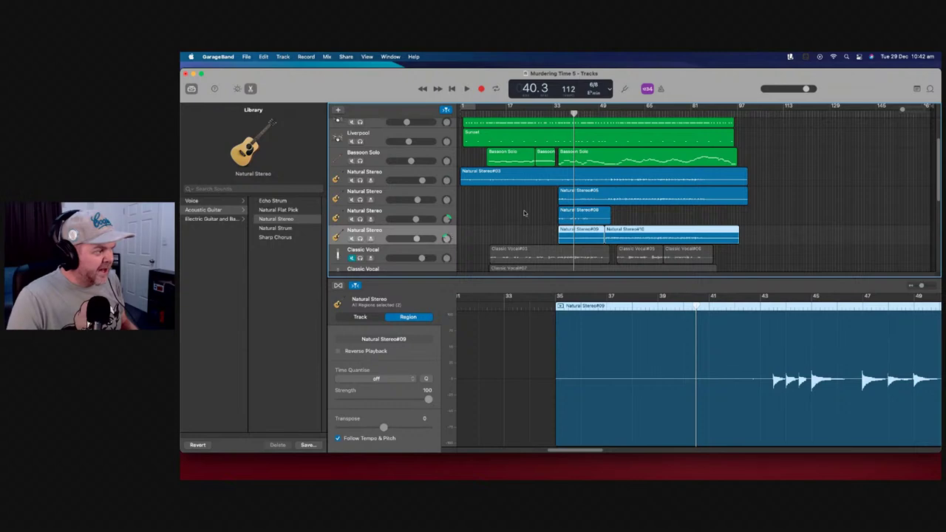
left_click(450, 213)
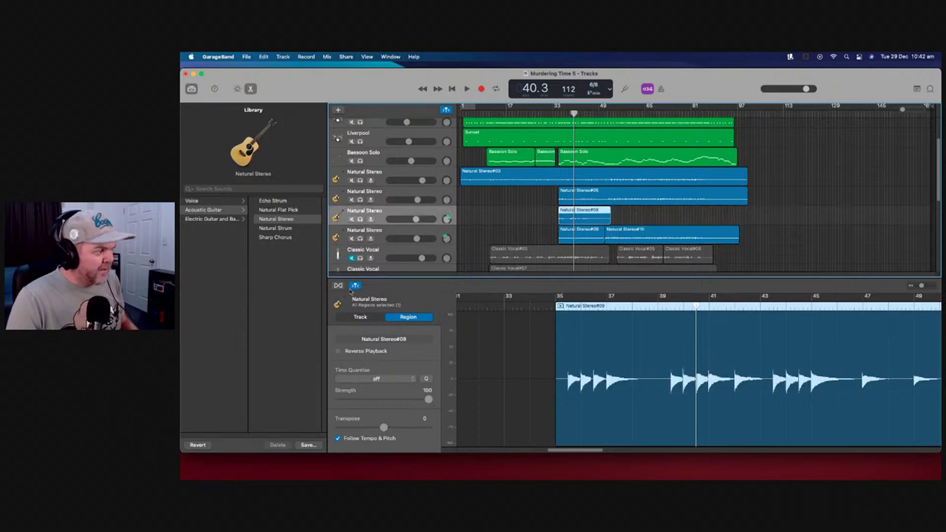
left_click(236, 90)
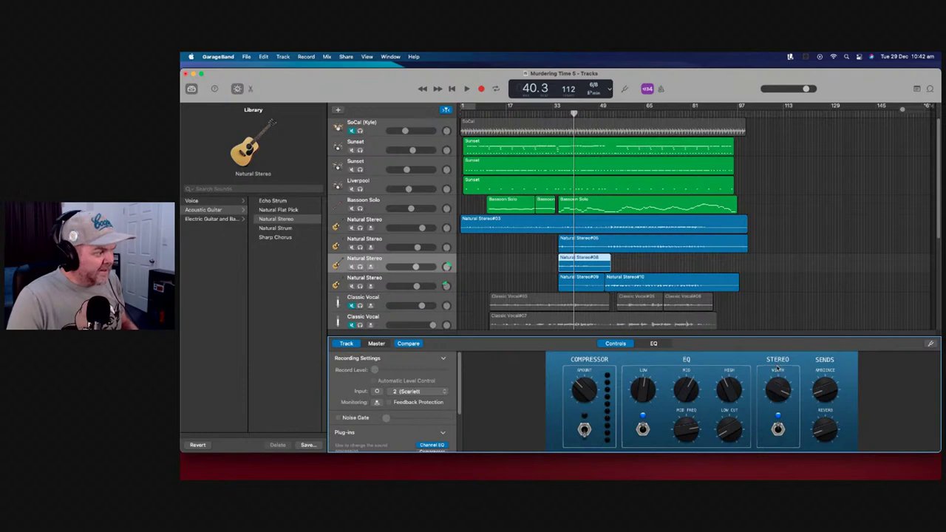
Solo the #08 and #09/#10 guitar tracks, trim region #09's start later, and play from bar 34
left_click(457, 278)
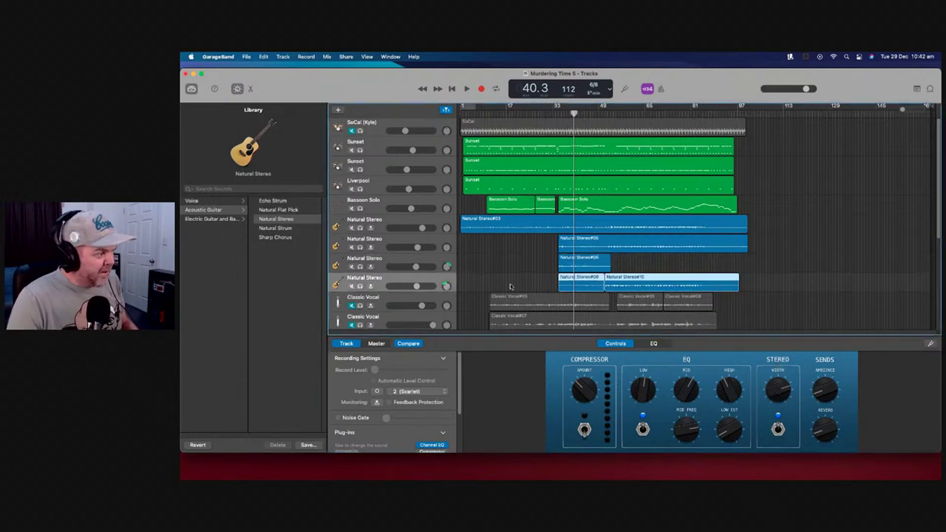
left_click_drag(782, 392, 779, 413)
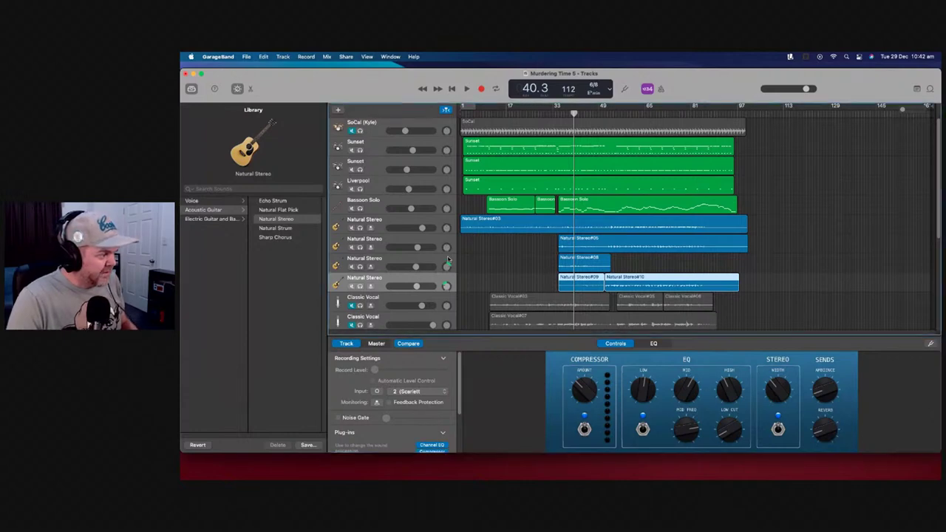
left_click(456, 263)
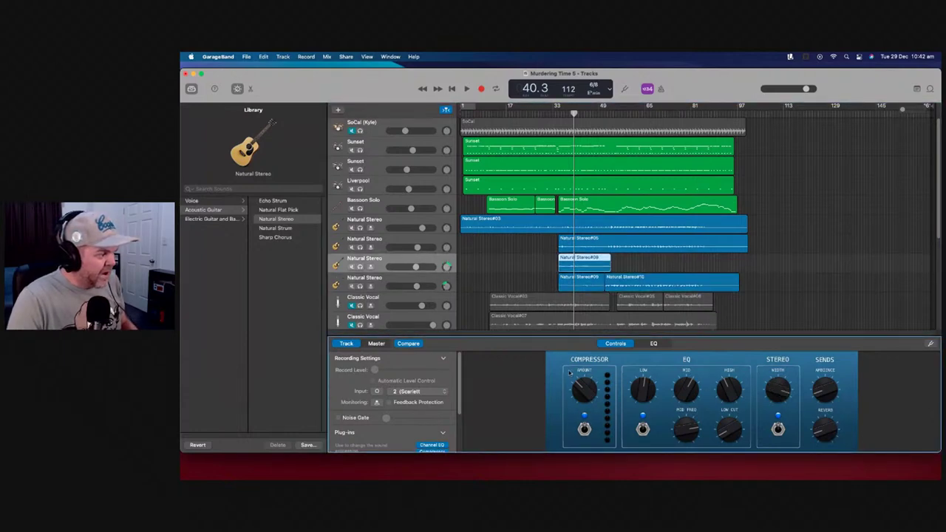
left_click(359, 266)
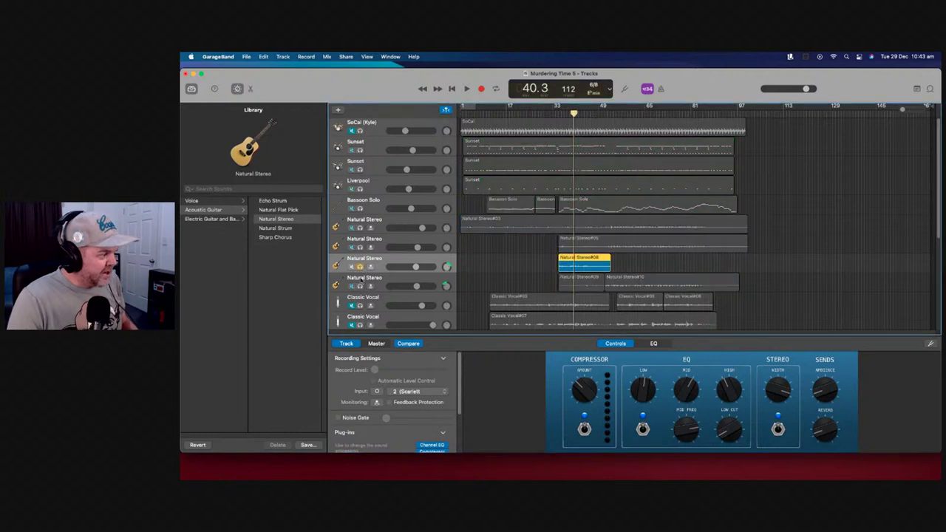
left_click(360, 287)
left_click_drag(559, 288, 575, 267)
left_click(556, 110)
left_click(466, 88)
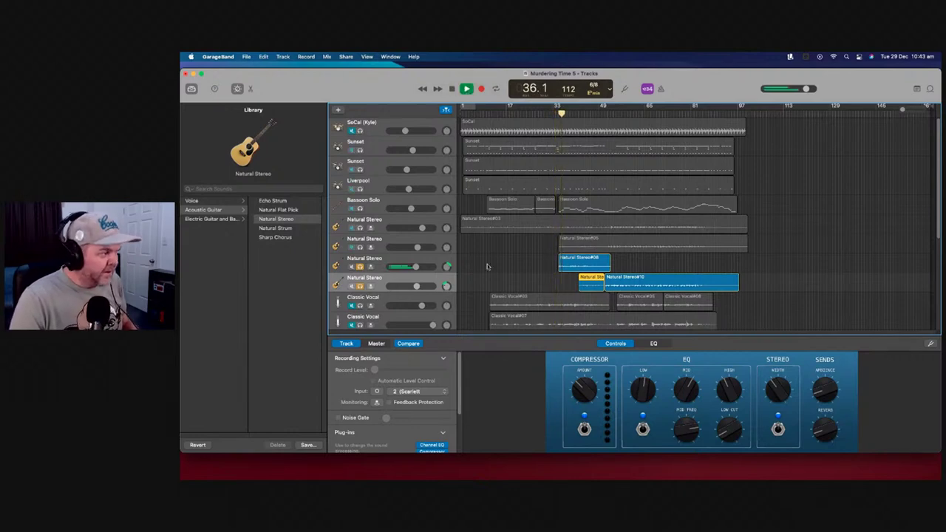
Hide the track panel and show the #09/#10 guitar track's compressor and EQ controls
key("b")
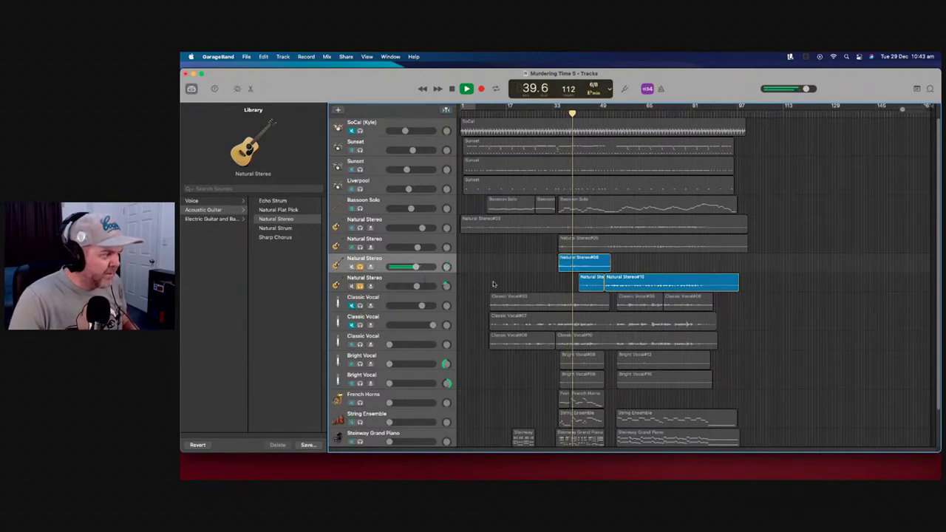
mouse_move(446, 286)
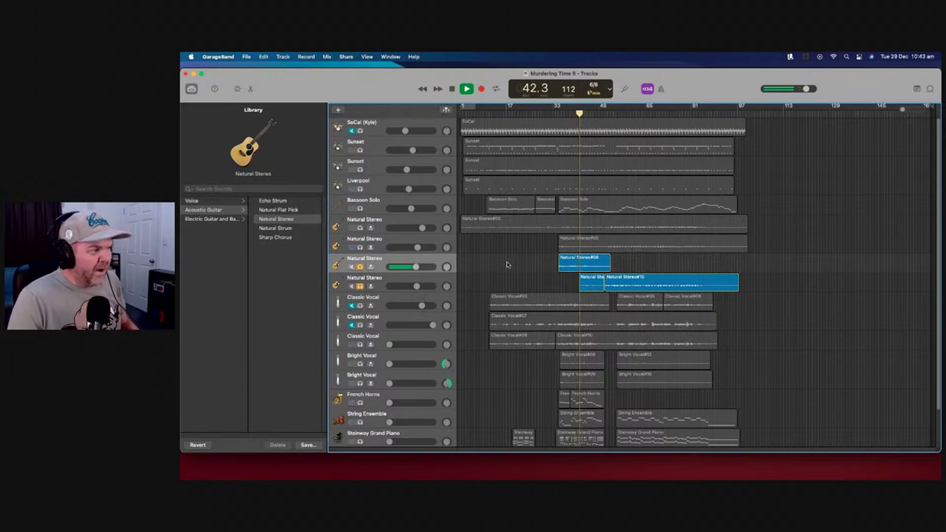
left_click(561, 284)
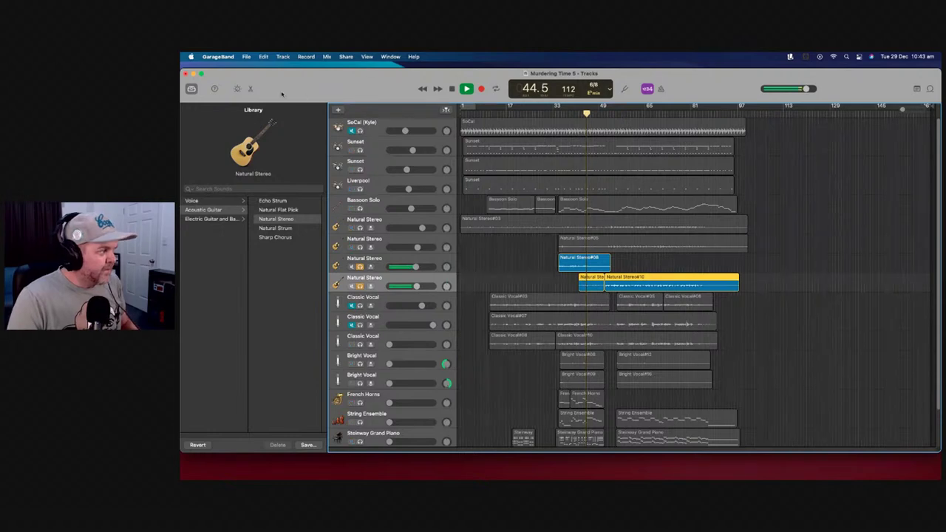
left_click(237, 88)
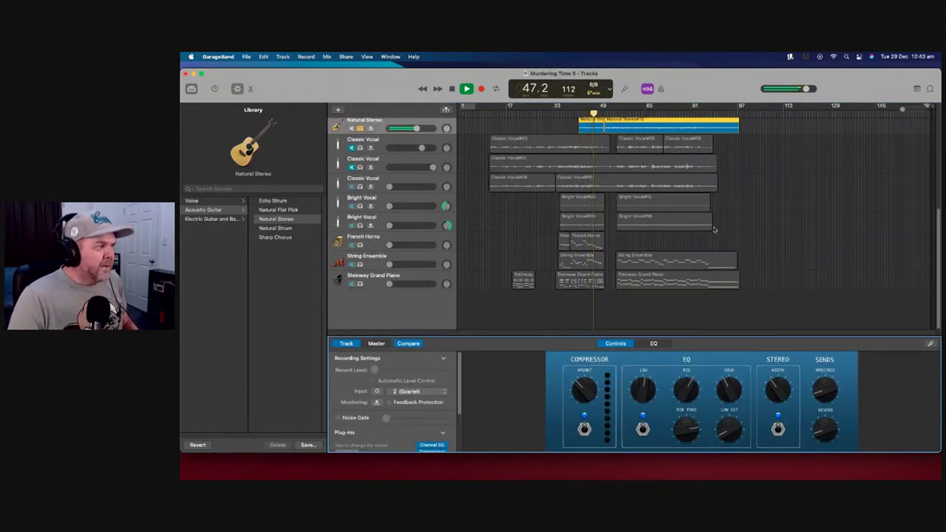
scroll(714, 230, "up", 3)
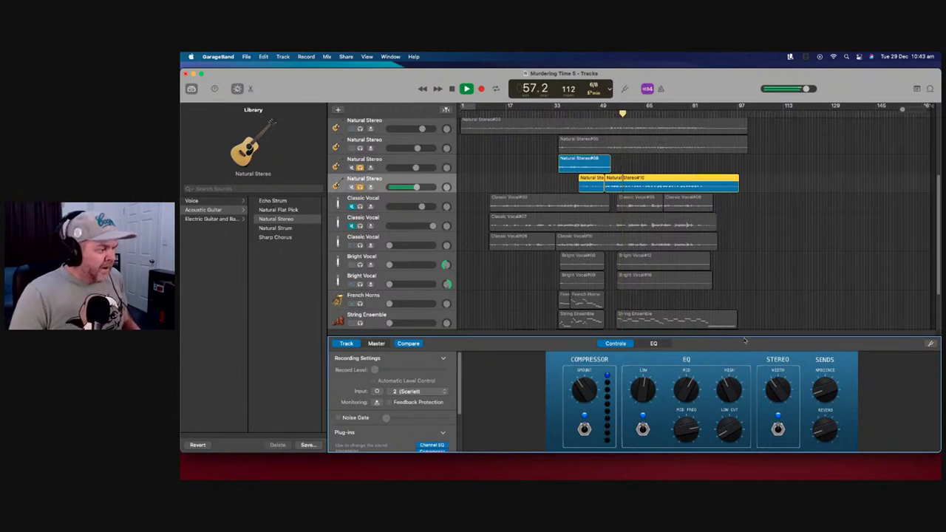
Stop playback and view the master output's effect settings
key("space")
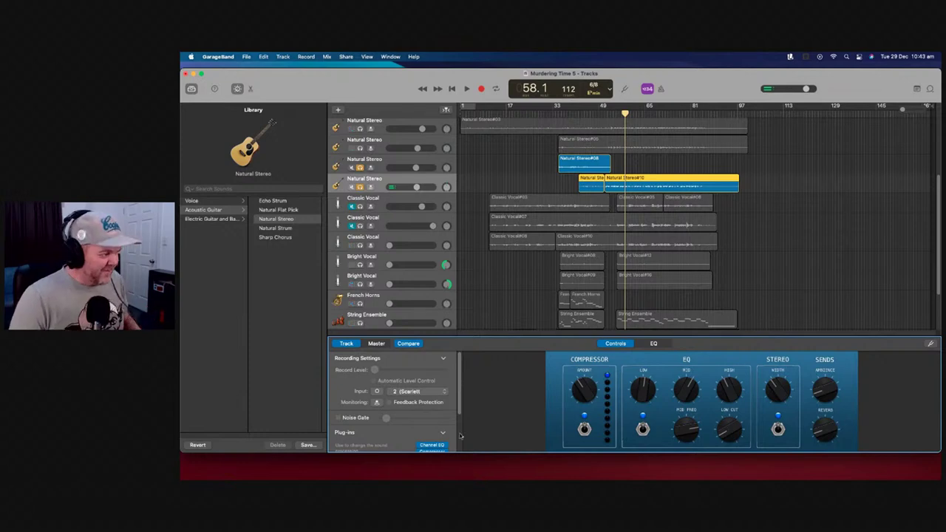
scroll(441, 393, "down", 1)
left_click(377, 344)
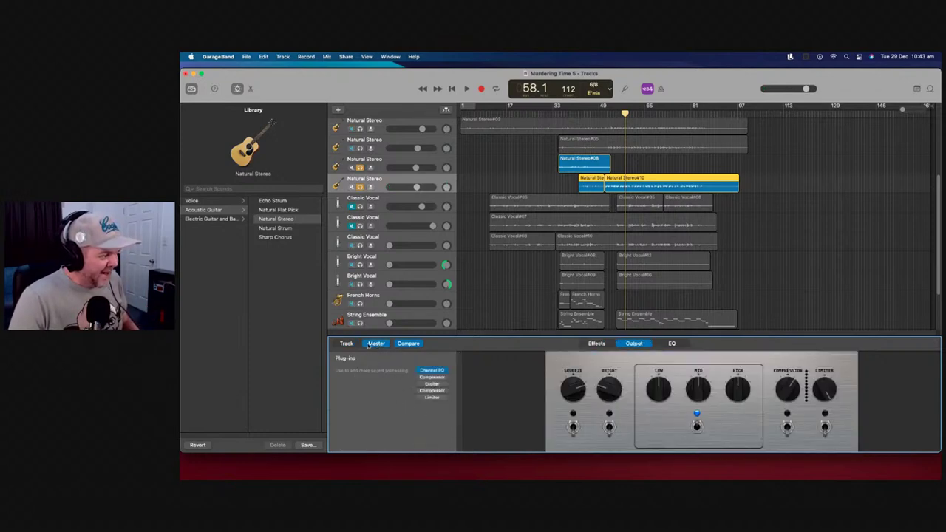
Turn off Compare and unsolo both Natural Stereo guitar tracks
left_click(411, 344)
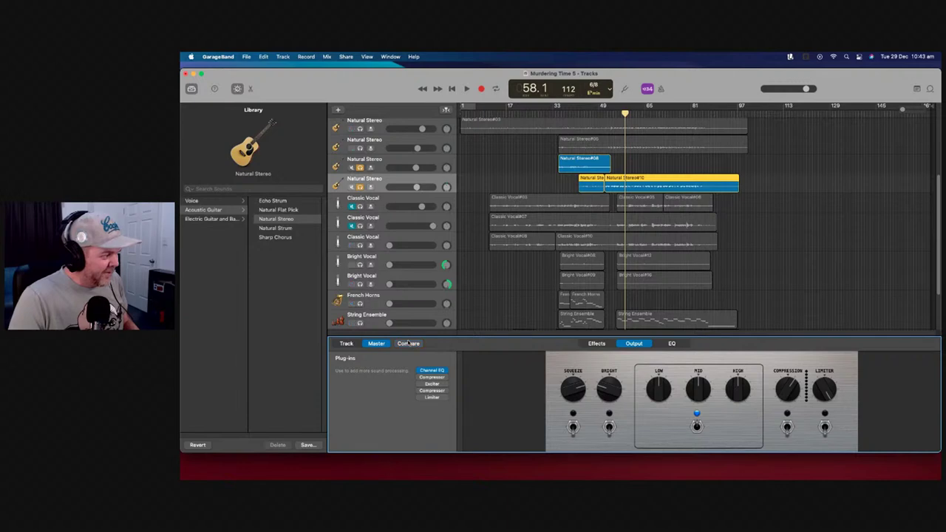
left_click(361, 167)
left_click(360, 186)
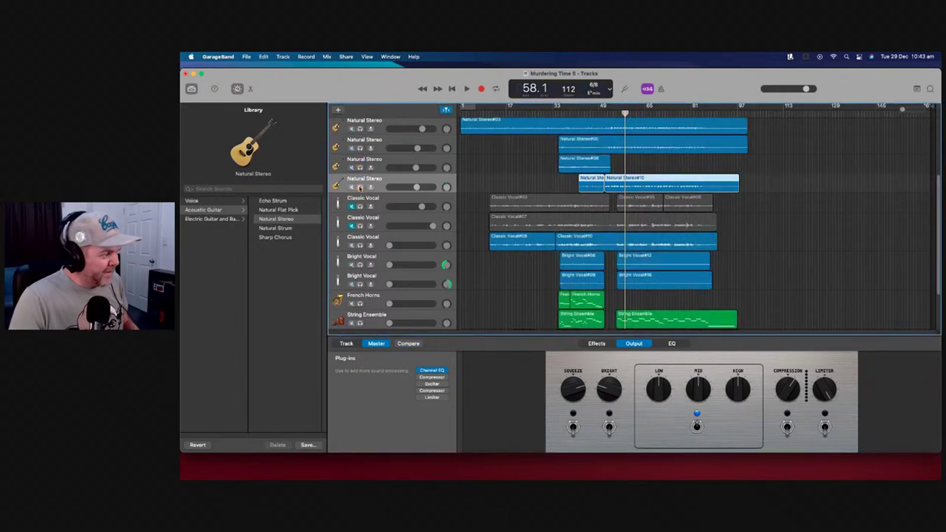
Select the top Natural Stereo guitar track and show its own Track sound controls
left_click(452, 163)
left_click(354, 345)
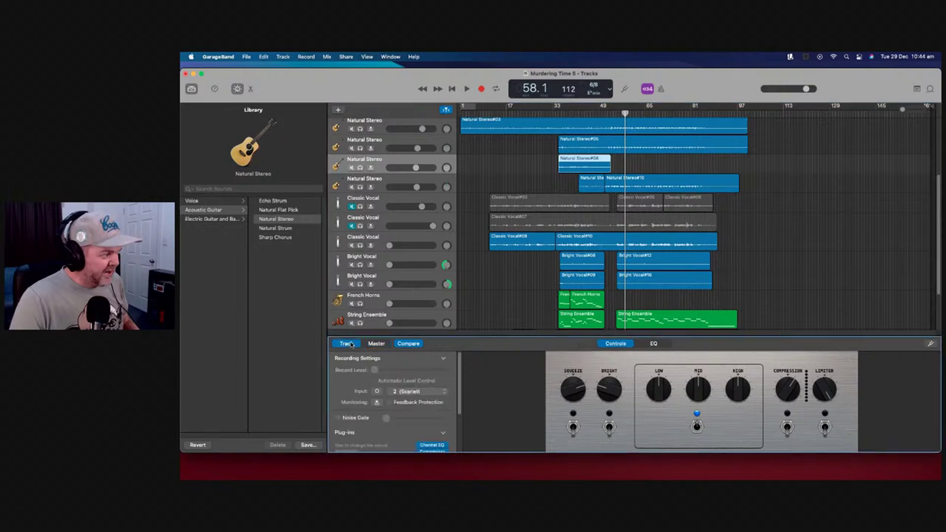
left_click(373, 345)
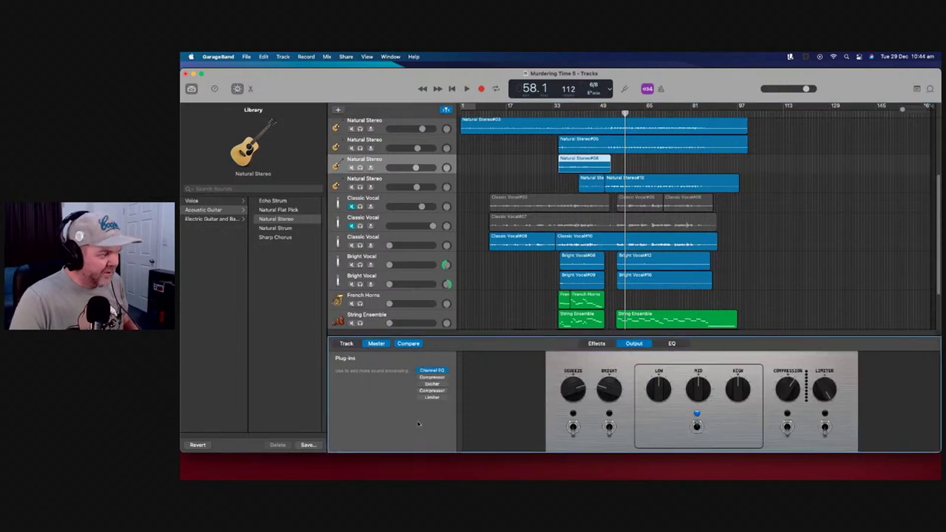
left_click(453, 126)
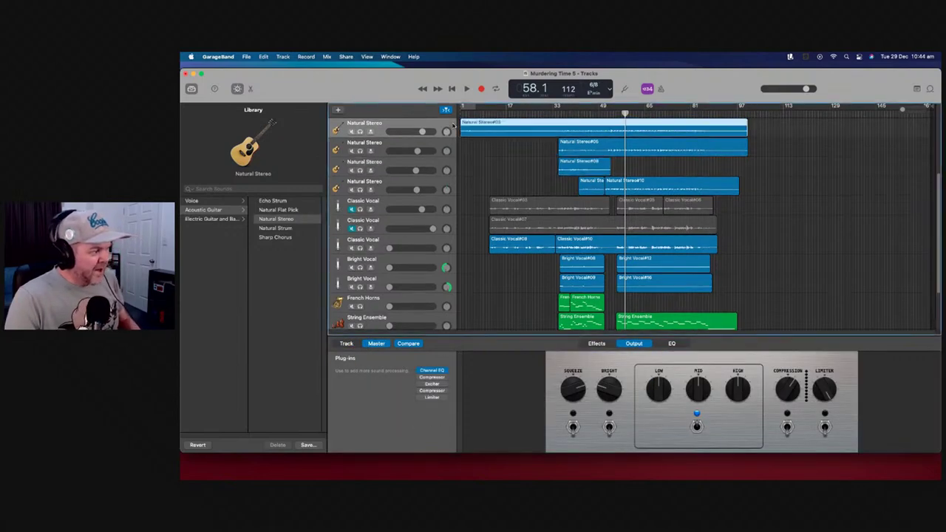
left_click(350, 345)
Raise Master Reverb on the second Bright Vocal track and move playback back to about bar 35
scroll(336, 401, "down", 3)
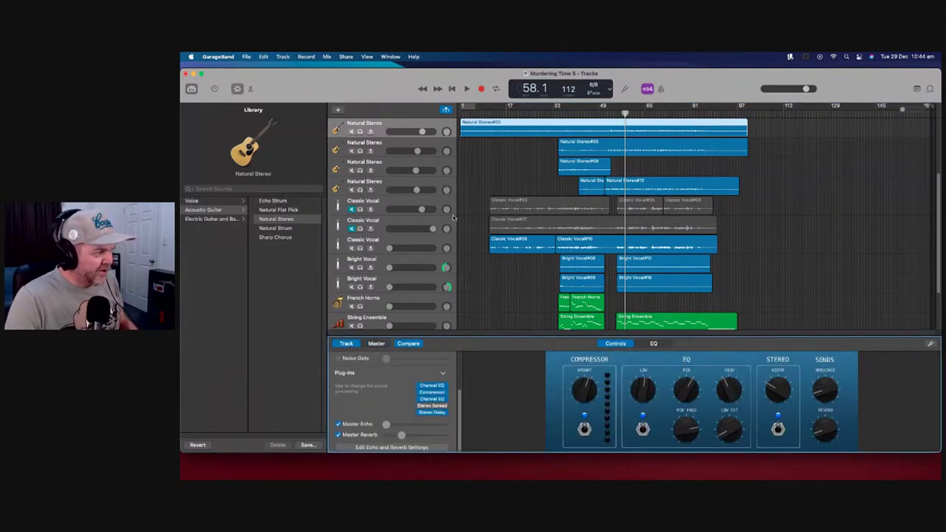
left_click(448, 264)
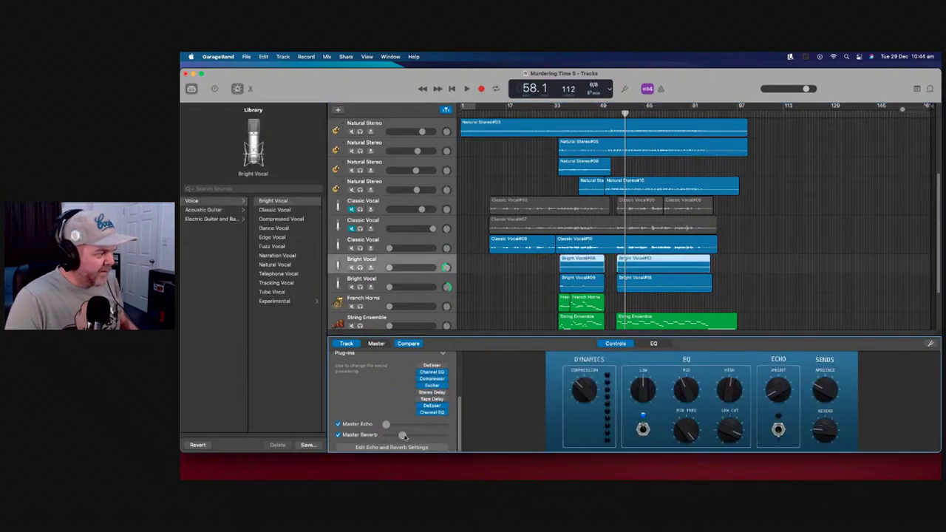
left_click(449, 284)
left_click_drag(392, 439, 403, 439)
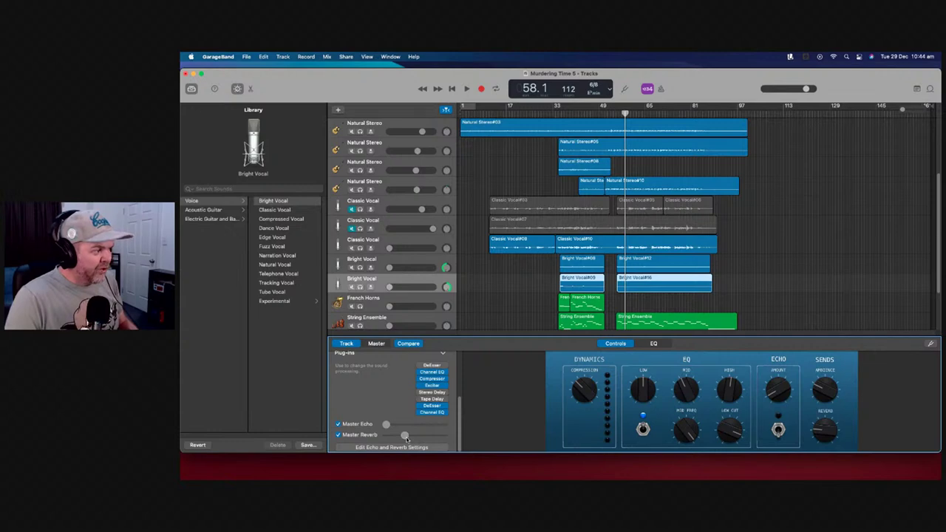
left_click_drag(626, 113, 562, 123)
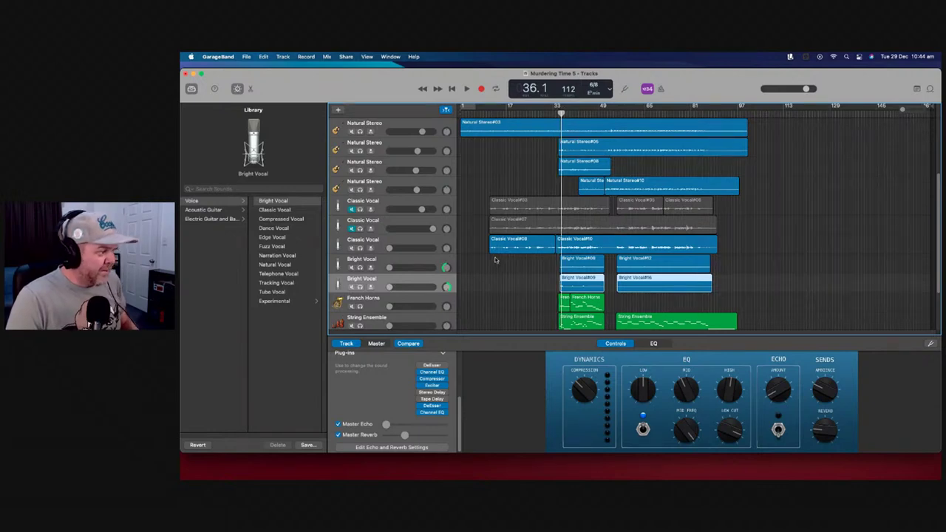
left_click(448, 167)
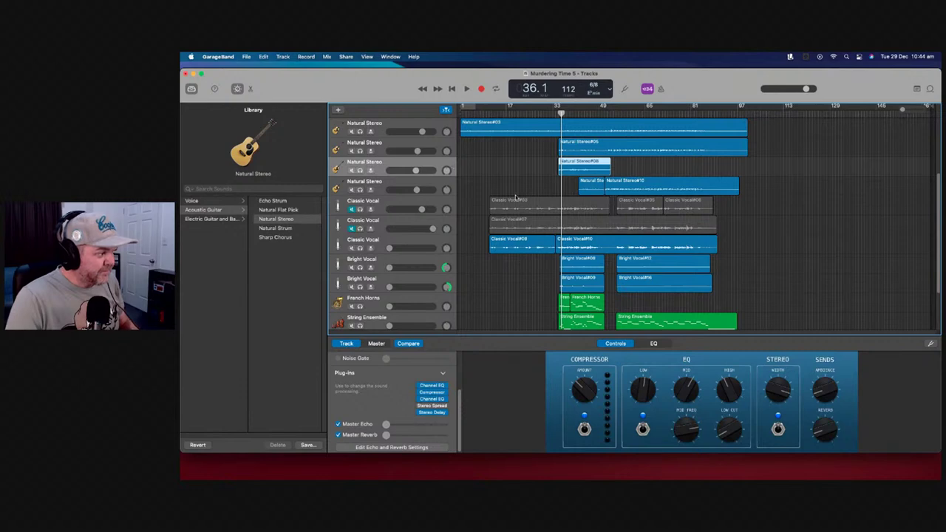
Increase Master Reverb on the third and fourth Natural Stereo guitar tracks
left_click_drag(386, 436, 403, 435)
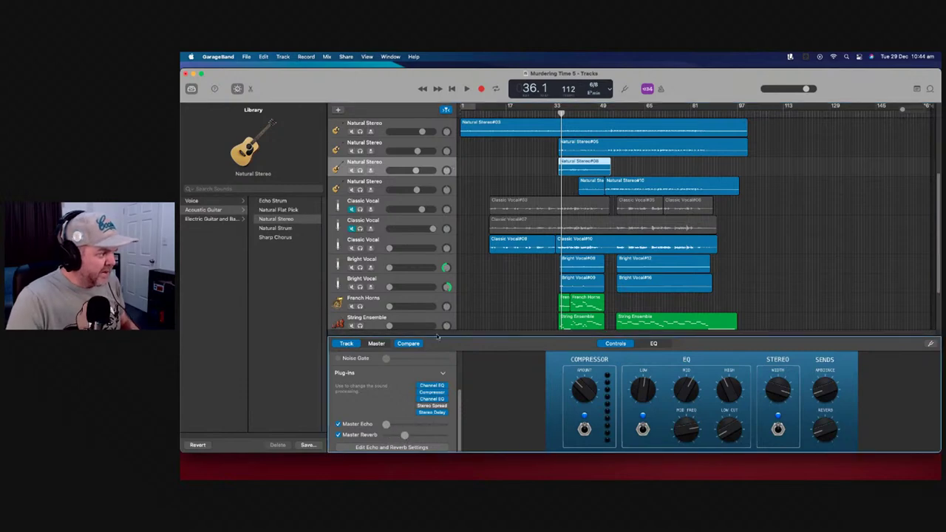
left_click(449, 185)
left_click_drag(398, 438, 401, 437)
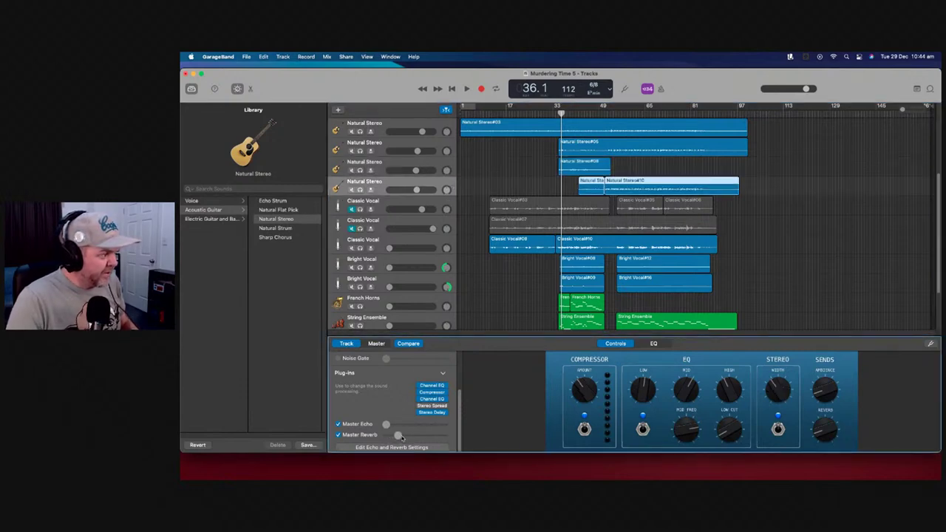
Solo all four Natural Stereo guitar tracks and play them from about bar 42
scroll(384, 222, "up", 3)
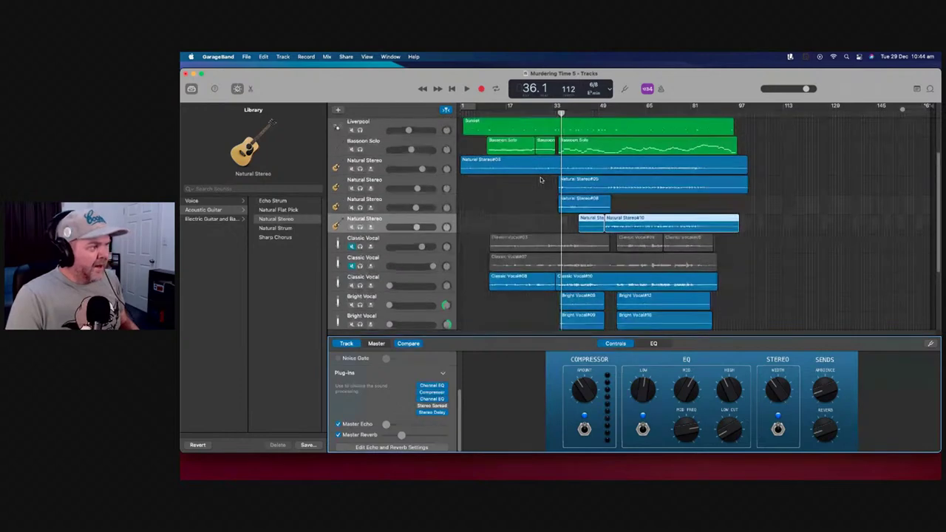
left_click(360, 191)
left_click(360, 211)
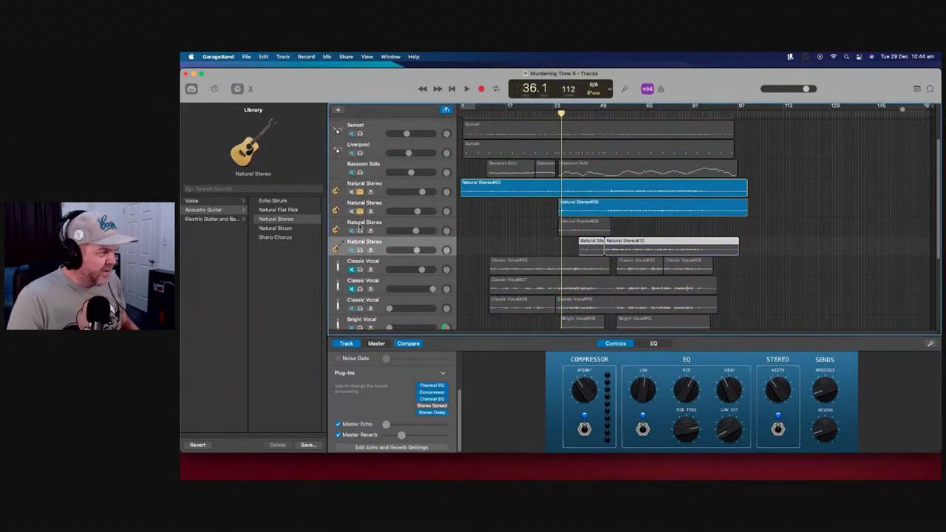
left_click(360, 230)
left_click(360, 250)
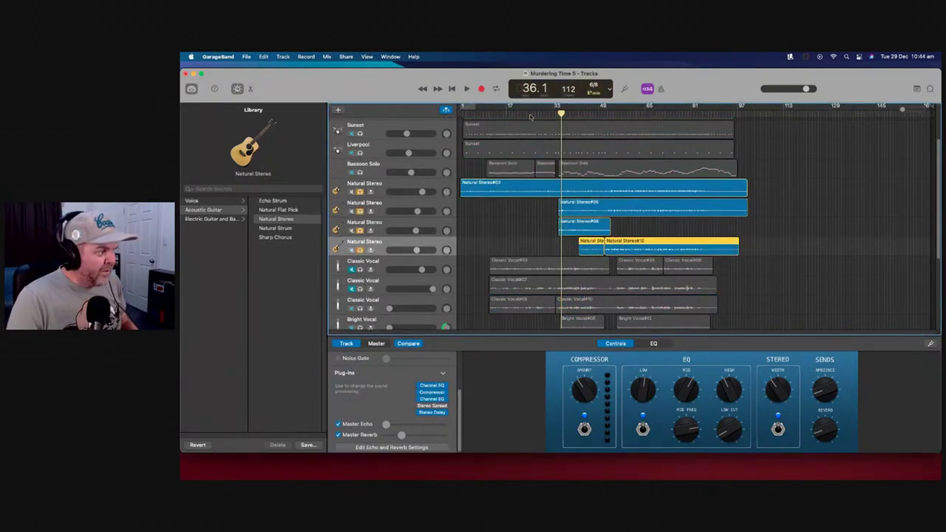
key("period")
key("period")
key("period")
key("period")
key("period")
key("period")
key("period")
key("period")
key("period")
key("period")
key("comma")
key("comma")
key("comma")
key("comma")
key("comma")
key("period")
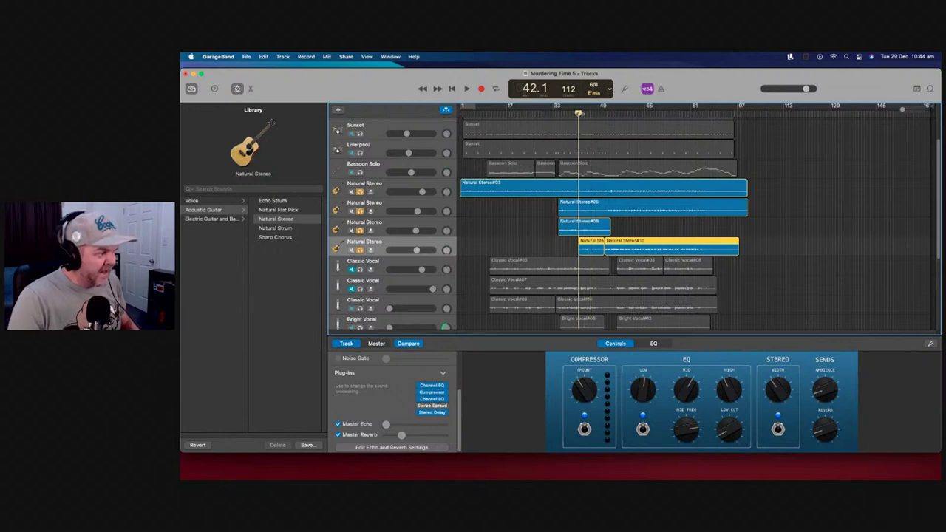
left_click(467, 89)
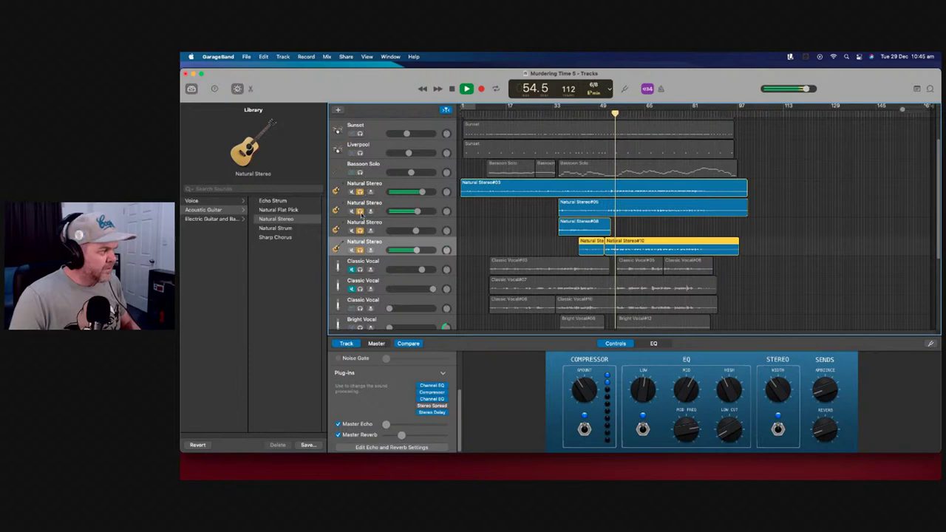
Leave only the top guitar soloed, nudge its mid EQ, audition it, then unsolo it
left_click(360, 211)
left_click(360, 229)
left_click(360, 249)
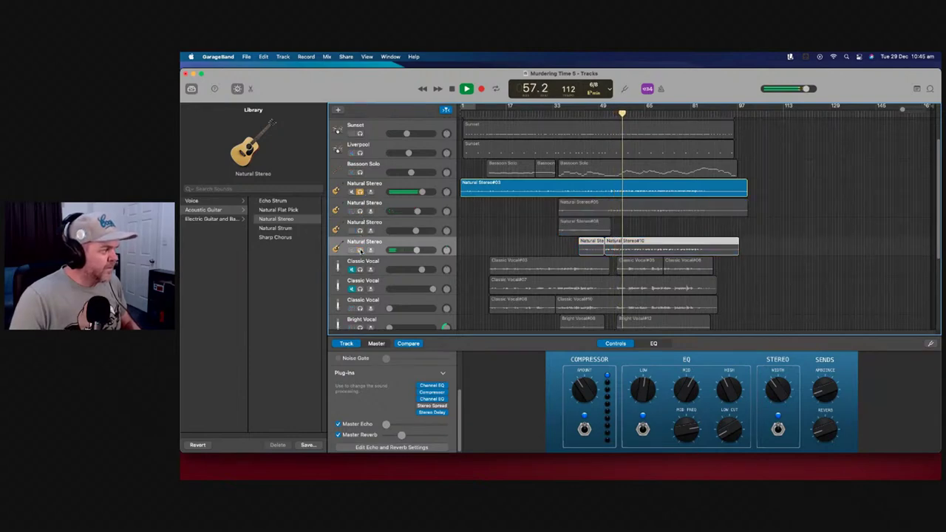
key("space")
left_click(365, 184)
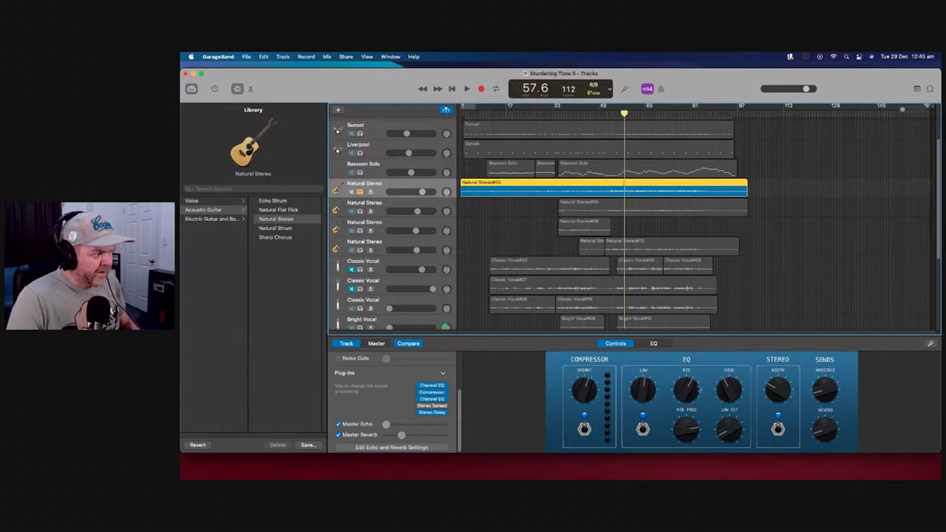
left_click_drag(689, 386, 690, 400)
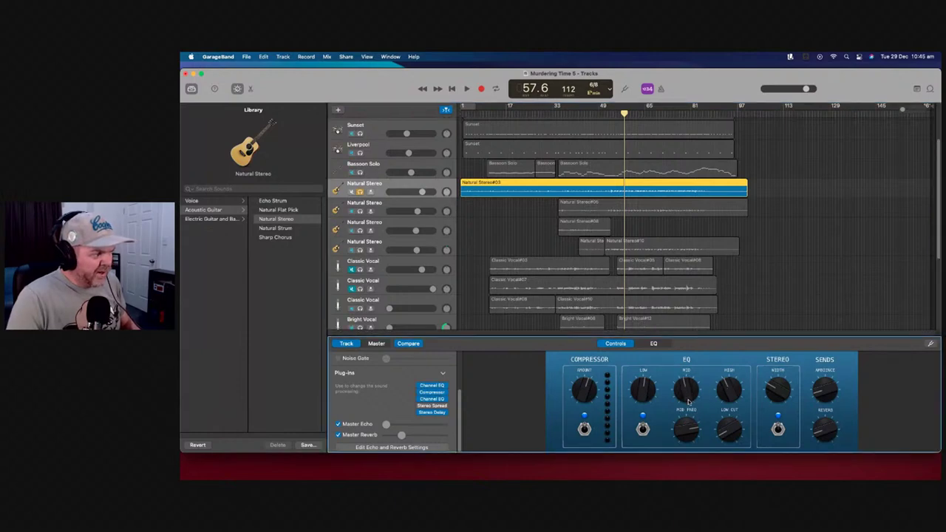
key("space")
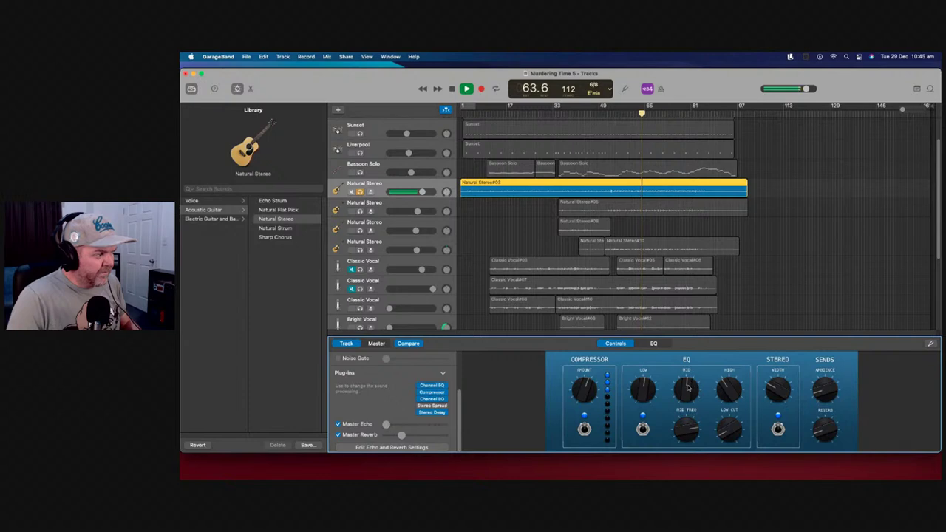
key("space")
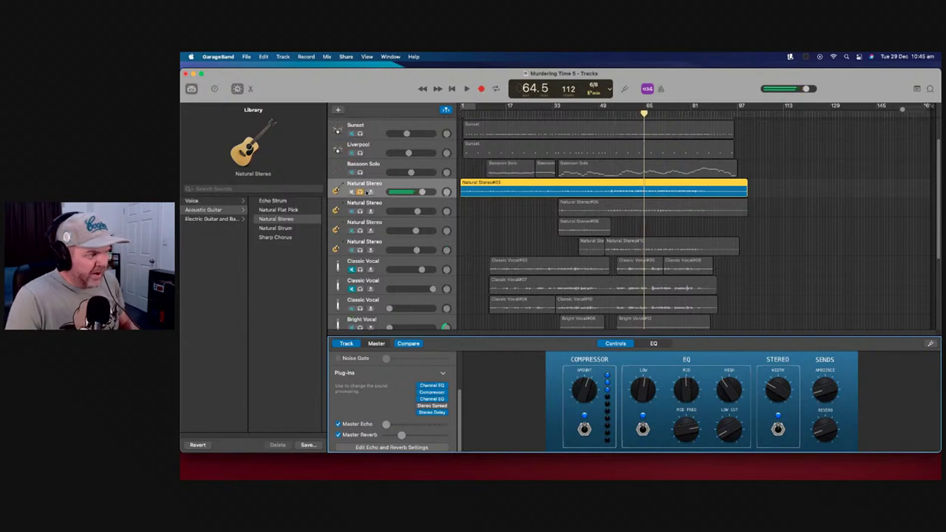
left_click(360, 191)
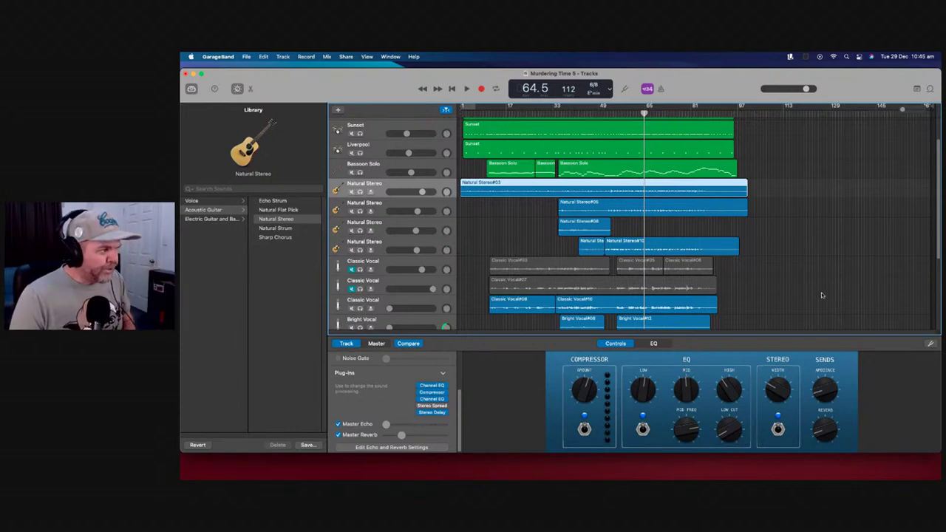
Play from the song start, lower Bassoon Solo to -10.6 dB, then stop and reposition to bar 35
left_click(463, 111)
scroll(509, 244, "down", 5)
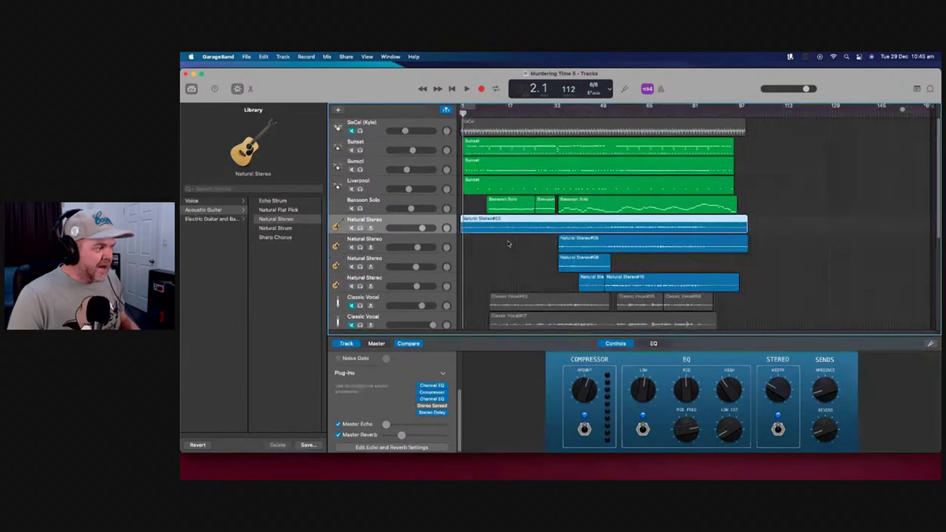
scroll(488, 220, "up", 5)
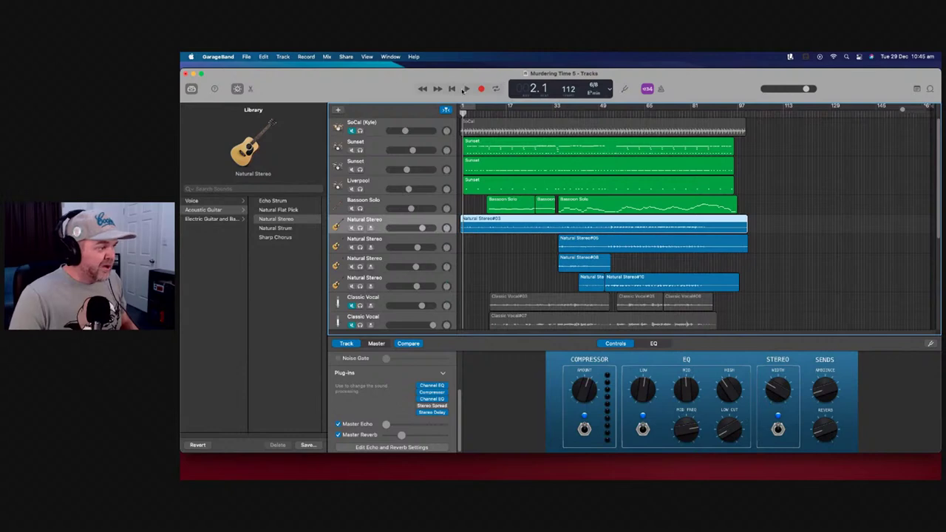
left_click(487, 111)
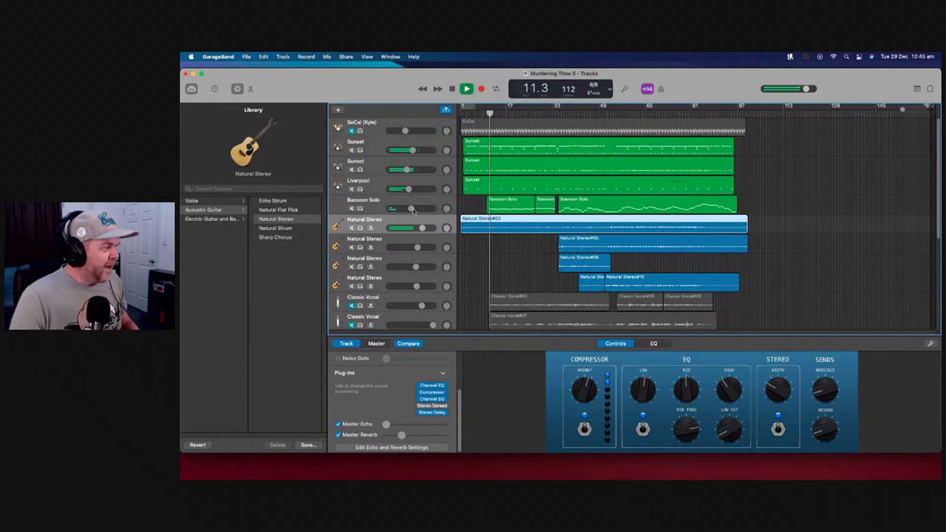
mouse_move(410, 209)
left_click_drag(408, 210, 406, 210)
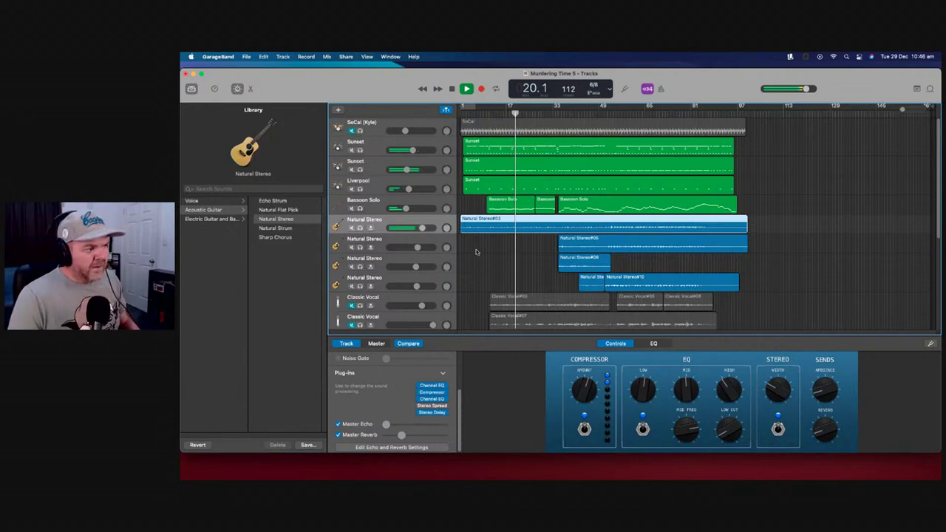
key("space")
scroll(476, 252, "down", 5)
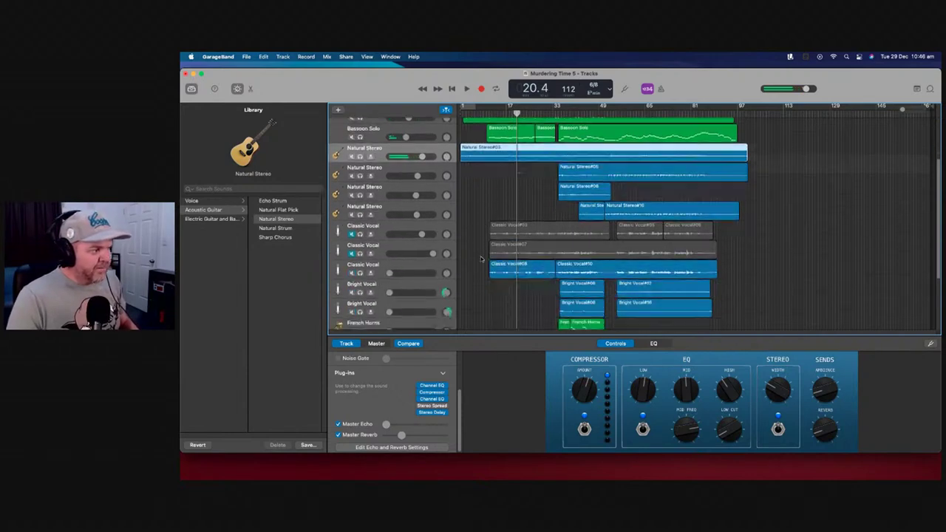
left_click(558, 113)
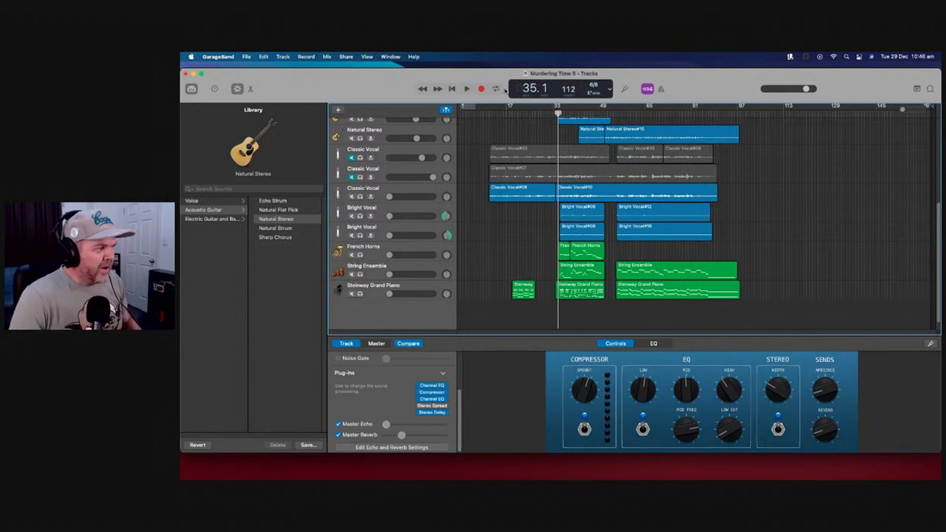
Delete the short early Steinway piano region around bar 17
left_click(506, 112)
left_click(529, 287)
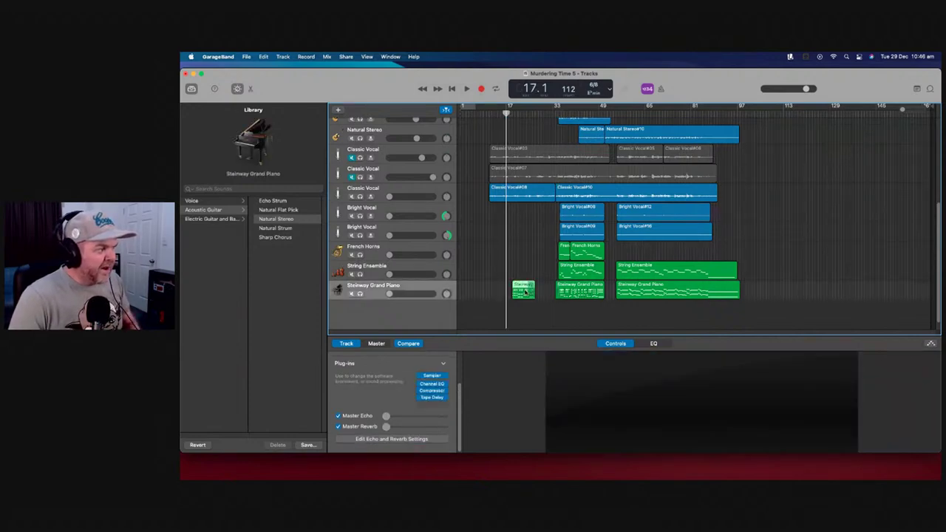
key("Delete")
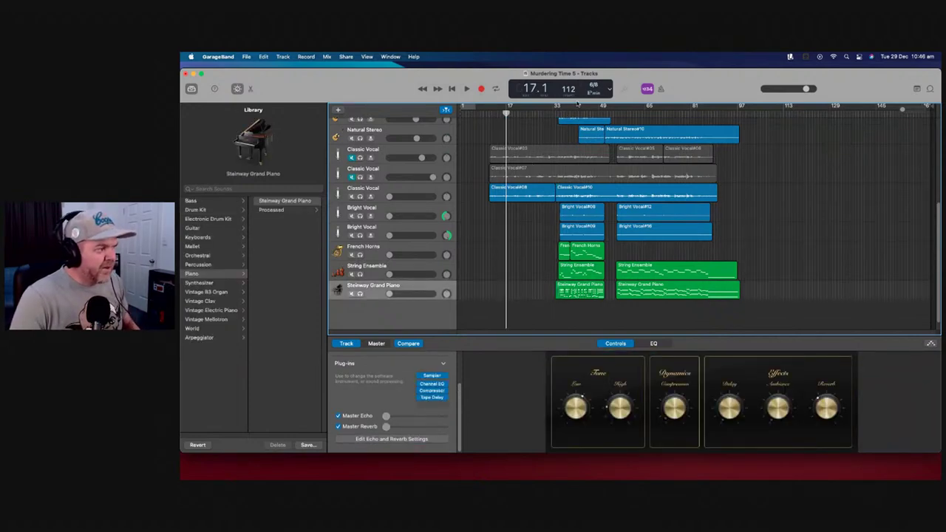
Playing from bar 33, lower the Steinway Grand Piano to -6.6 dB and raise Master Reverb
left_click(554, 112)
mouse_move(392, 294)
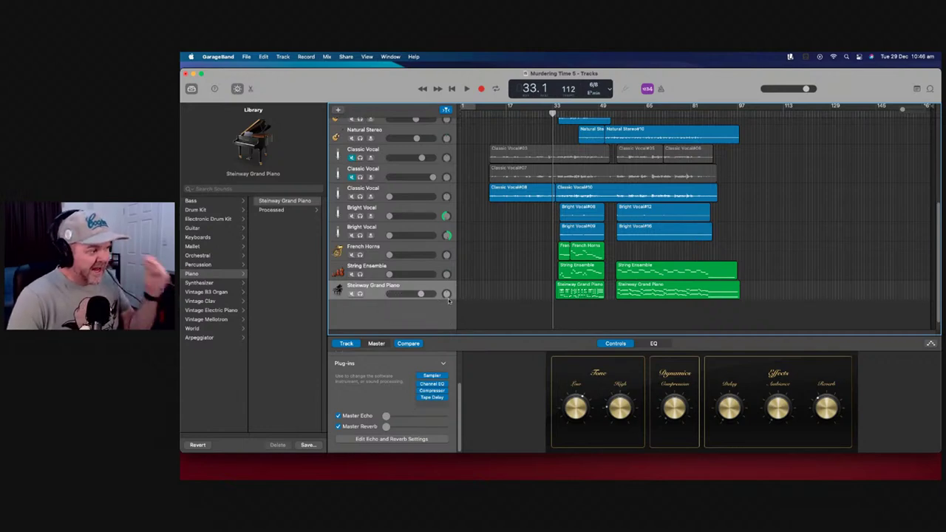
left_click_drag(420, 292, 423, 293)
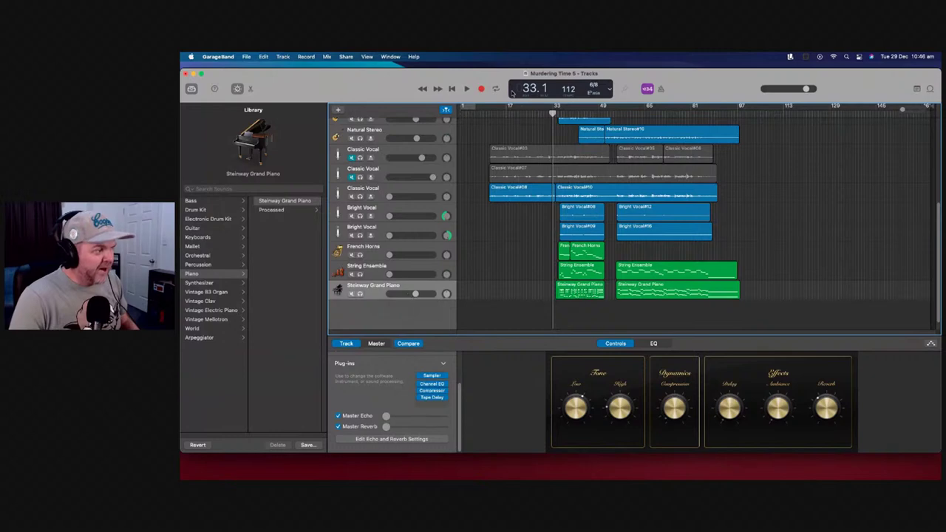
key("space")
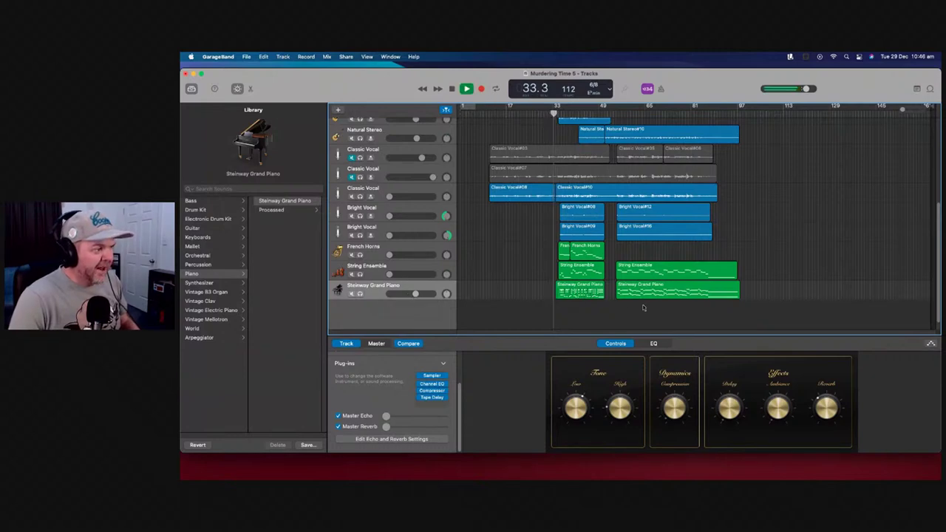
left_click_drag(901, 109, 908, 110)
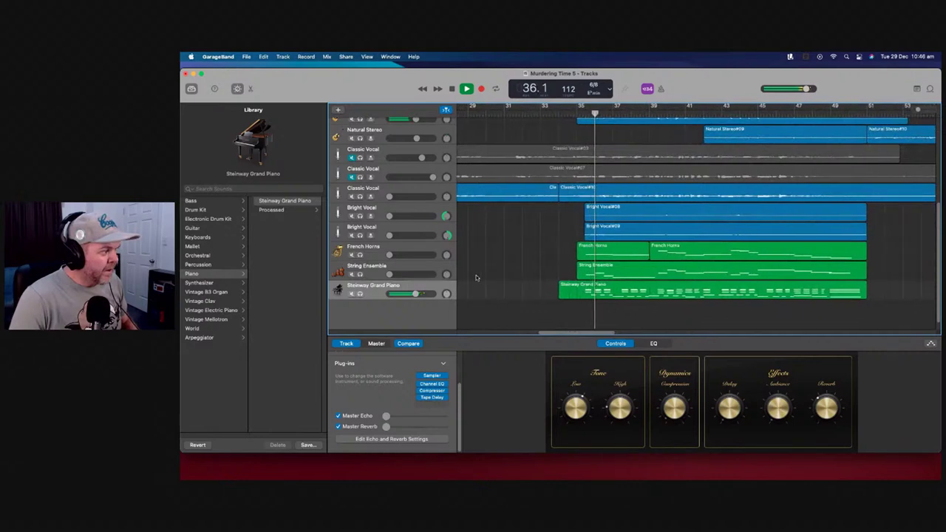
left_click_drag(415, 293, 410, 293)
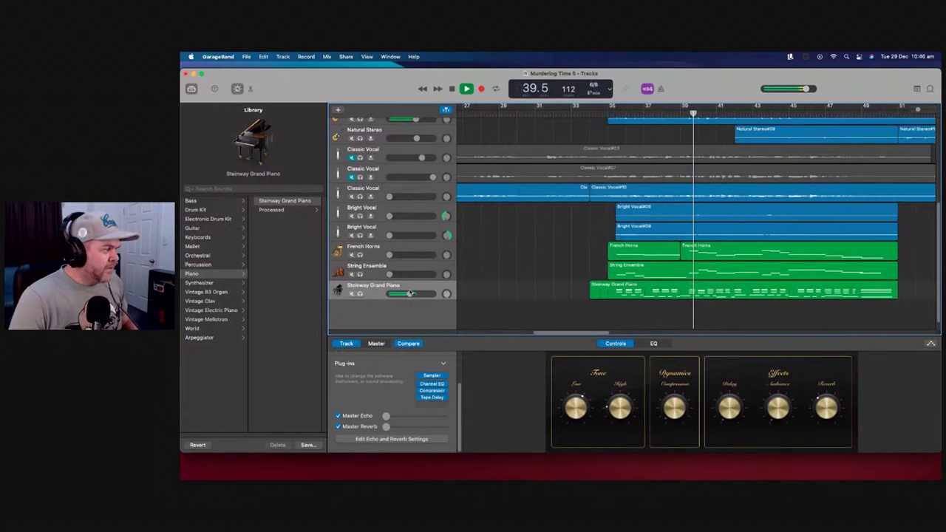
left_click_drag(410, 294, 411, 294)
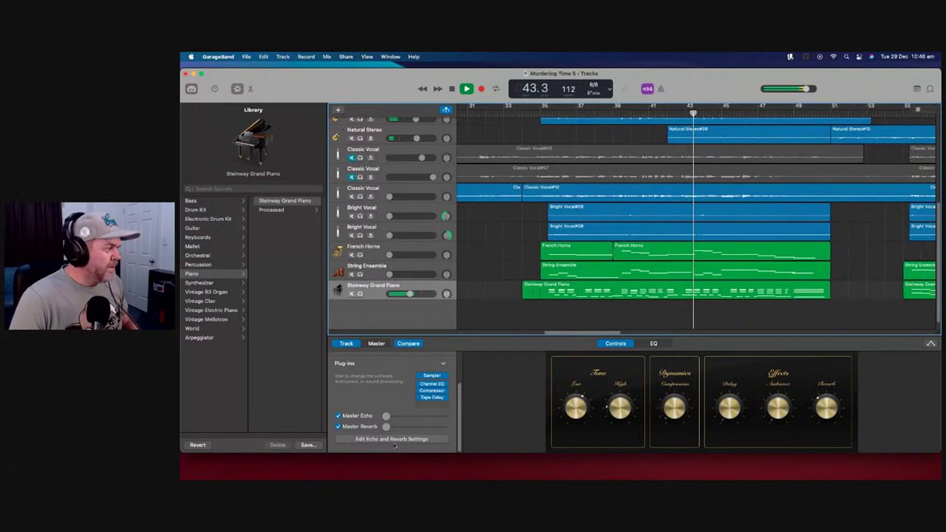
left_click_drag(387, 428, 404, 428)
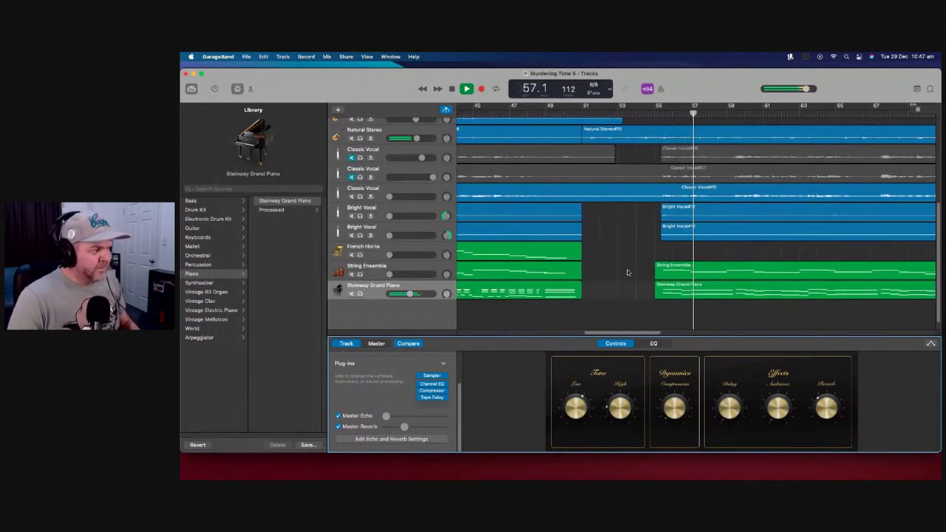
key("space")
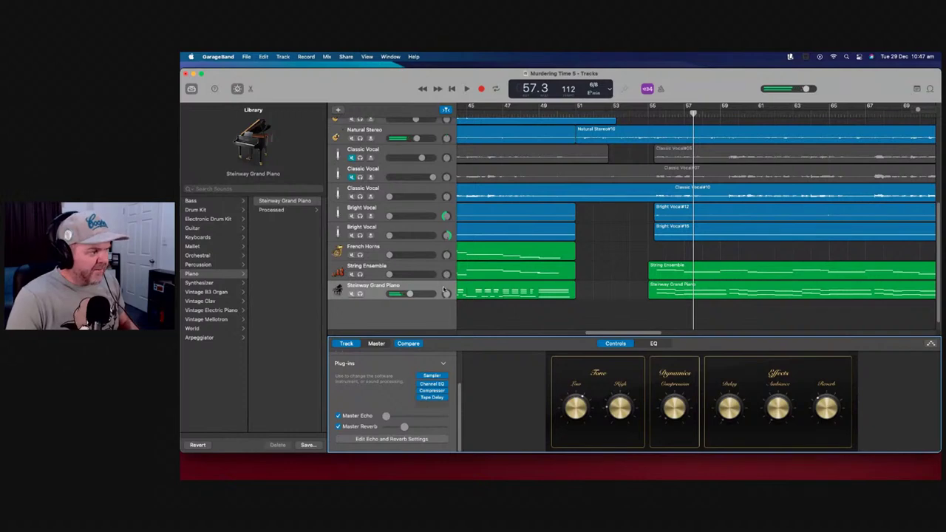
right_click(447, 291)
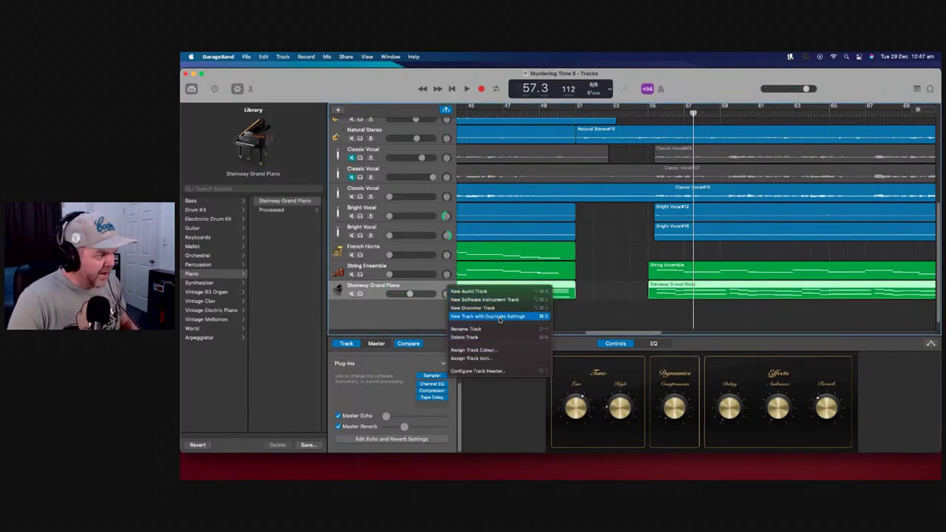
Move the later piano region onto a new duplicate Steinway track set to -5.8 dB
left_click(500, 317)
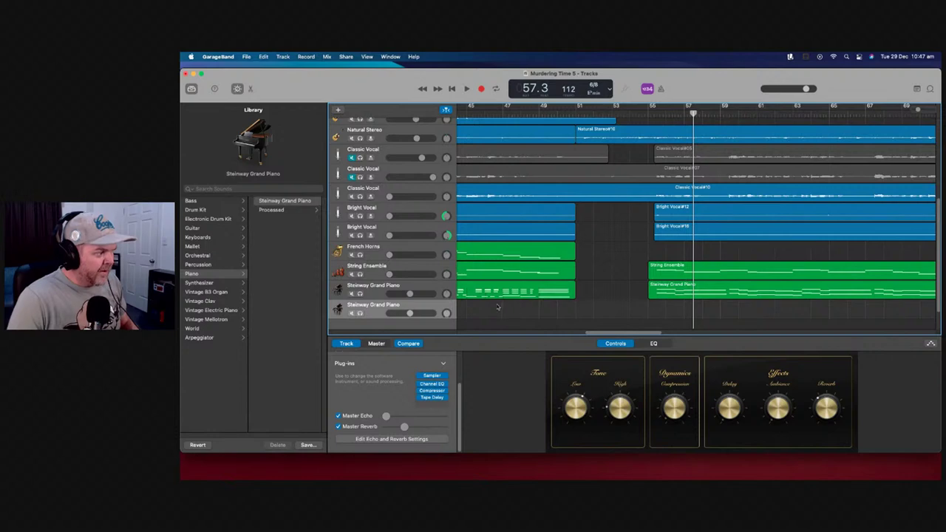
left_click_drag(668, 291, 675, 306)
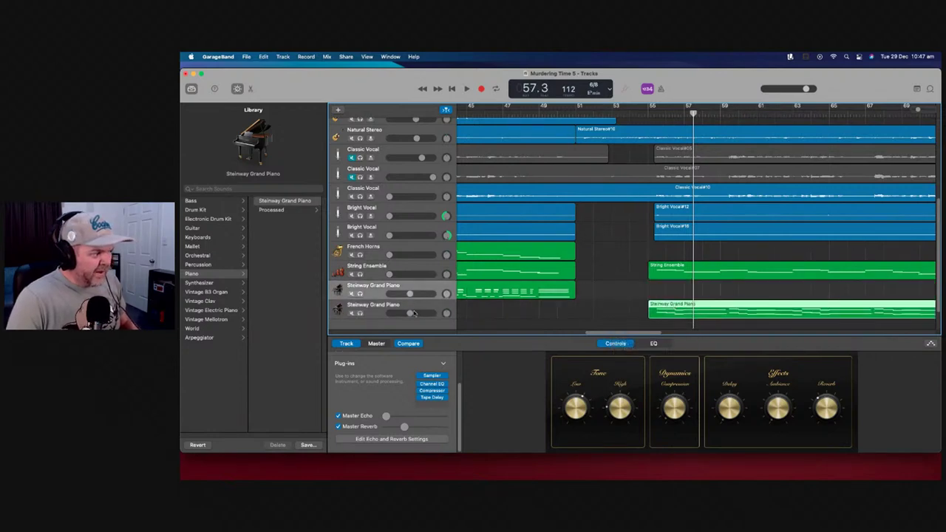
left_click_drag(411, 294, 411, 313)
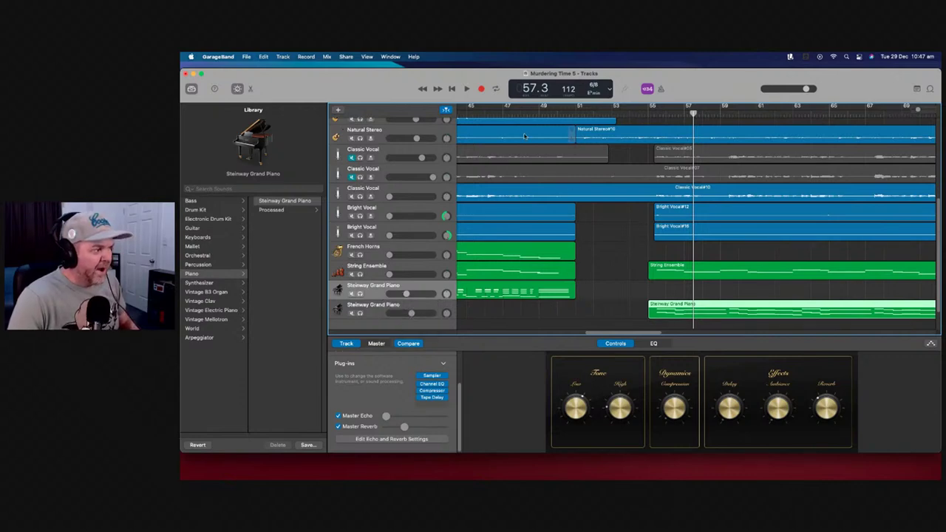
Play the song and lower the original piano track to -10.2 dB
left_click(488, 111)
key("space")
left_click_drag(406, 293, 402, 294)
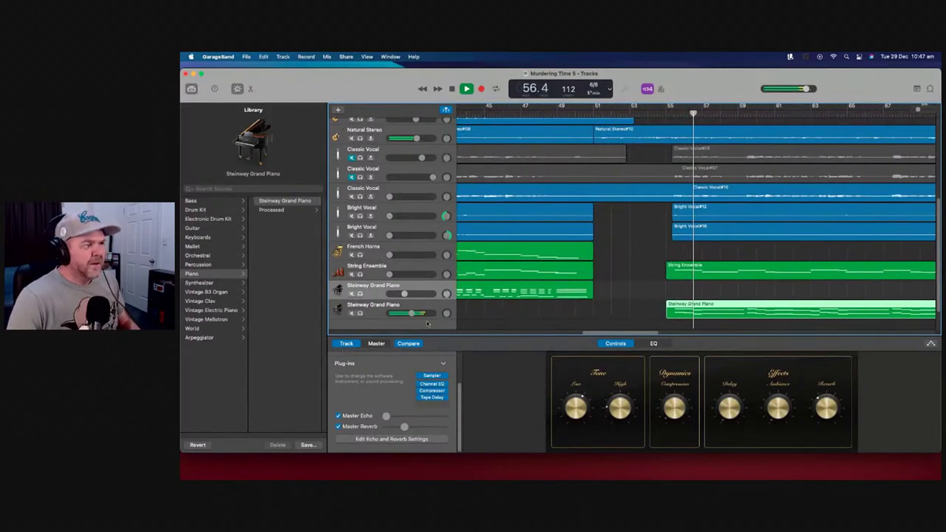
mouse_move(412, 313)
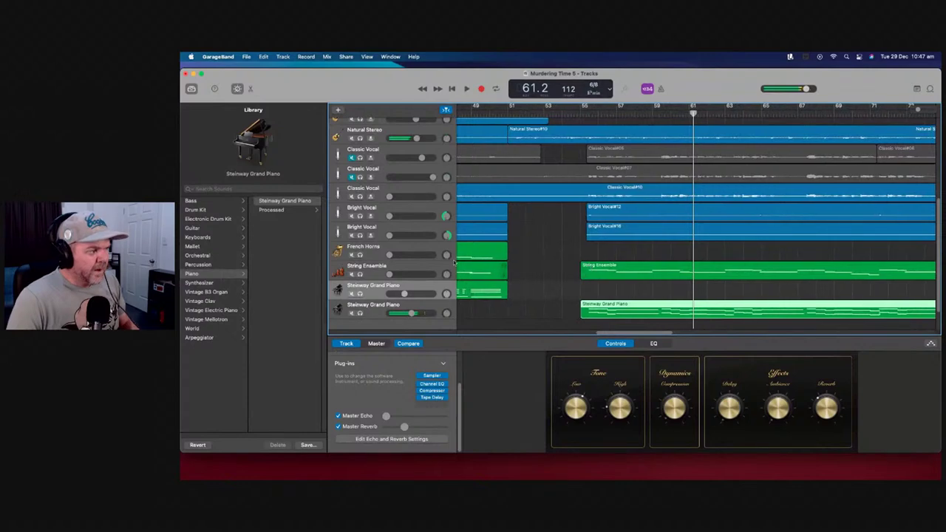
Set the master volume to about +0.1 dB and stop playback
scroll(540, 233, "down", 2)
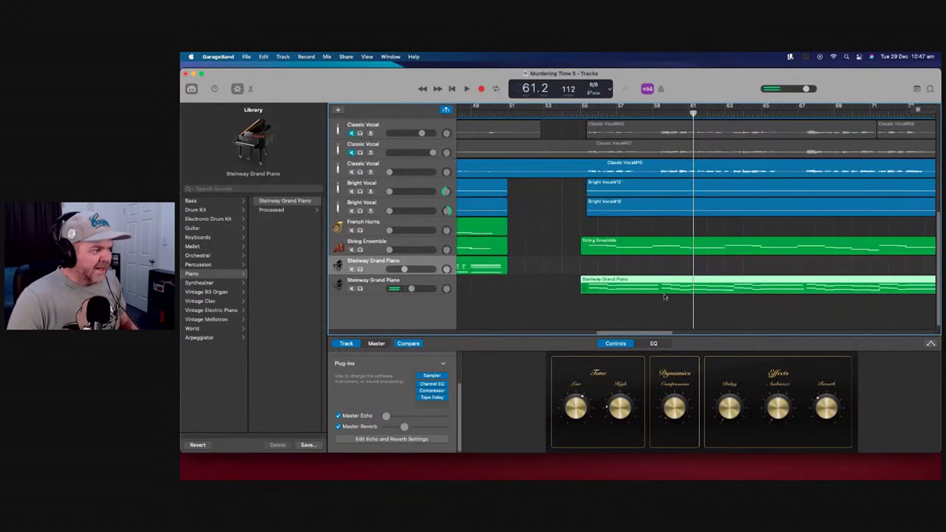
left_click_drag(643, 333, 601, 330)
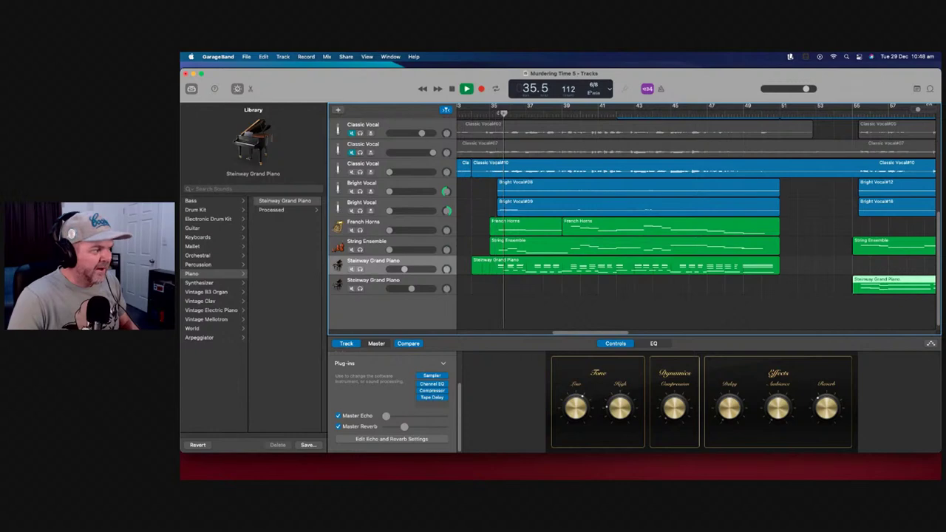
scroll(516, 139, "left", 3)
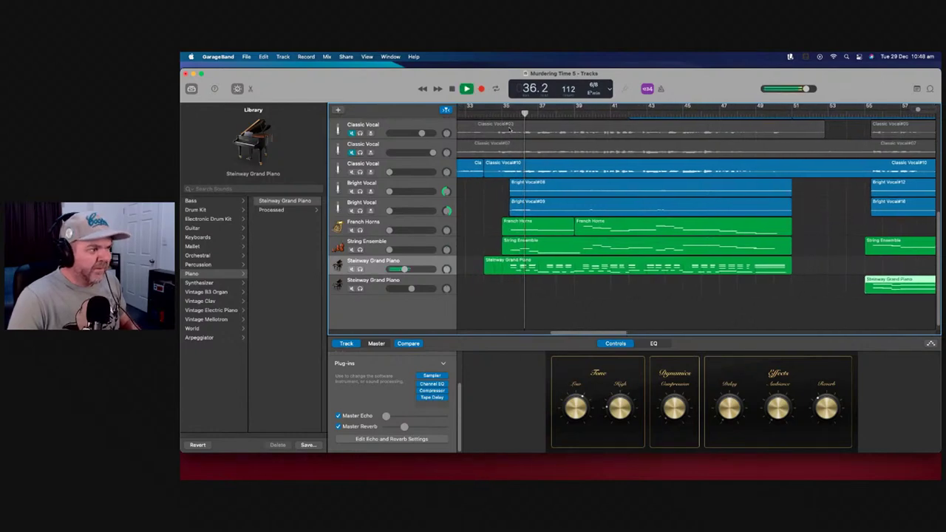
scroll(516, 139, "left", 2)
mouse_move(806, 88)
left_mouse_down()
mouse_move(792, 90)
mouse_move(808, 90)
left_mouse_up()
key("space")
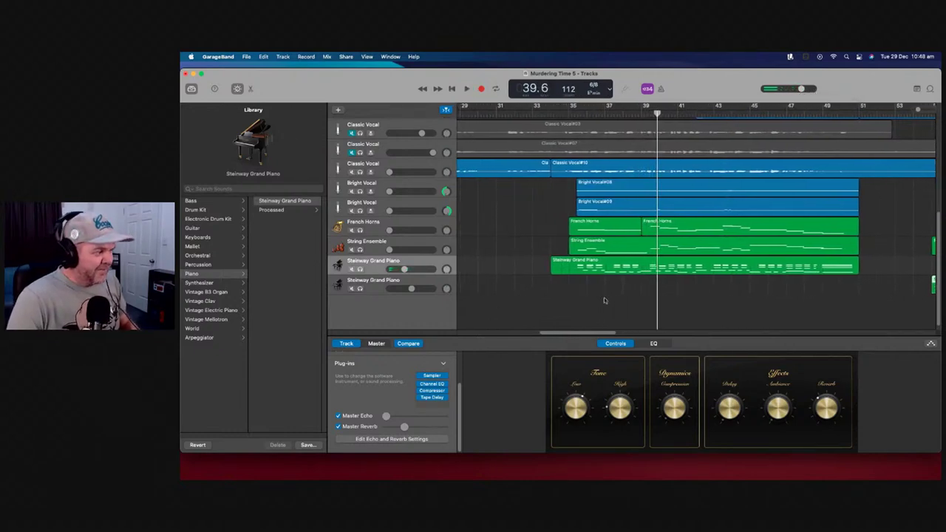
scroll(488, 243, "up", 8)
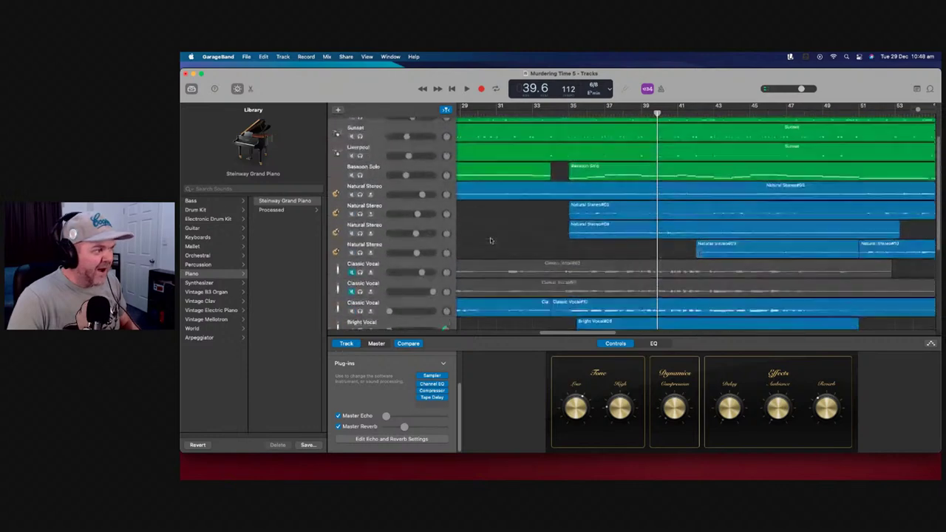
scroll(491, 237, "down", 3)
scroll(492, 237, "down", 4)
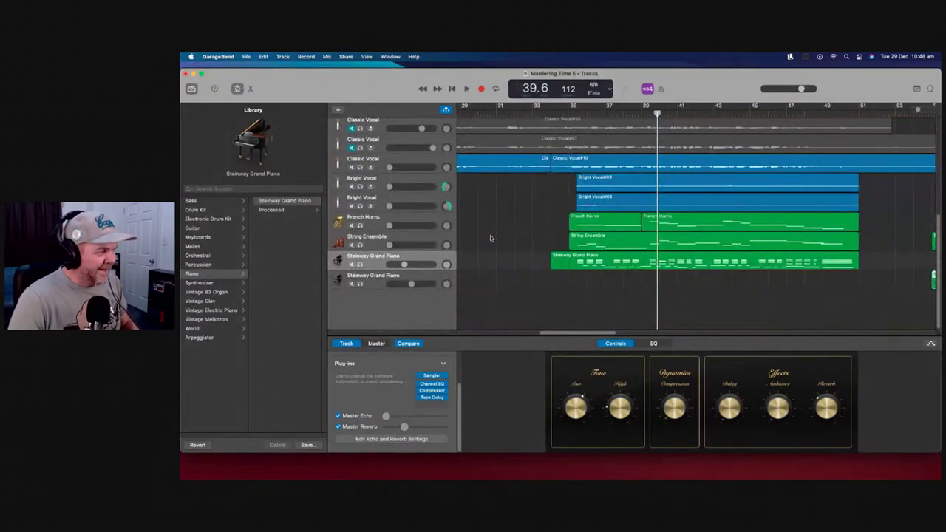
right_click(409, 310)
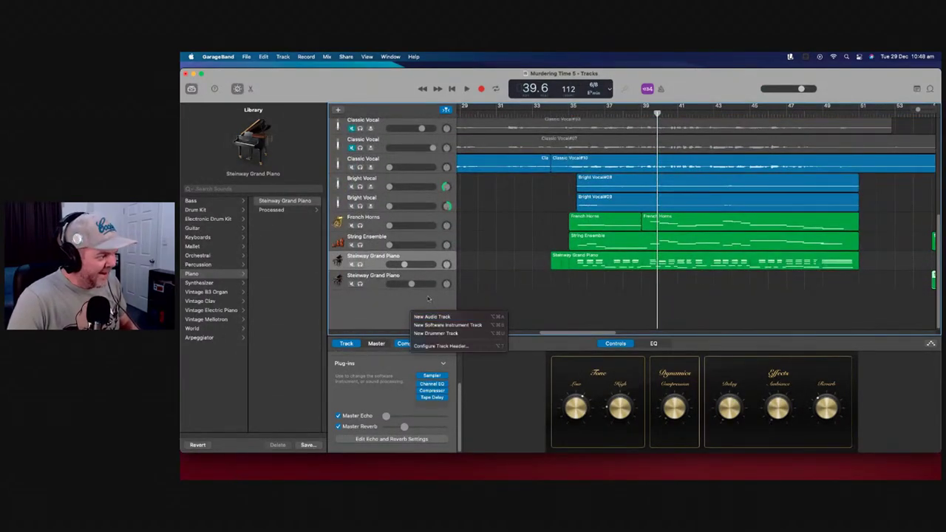
Dismiss the new-track menu and raise the String Ensemble volume to -18.5 dB
left_click(496, 295)
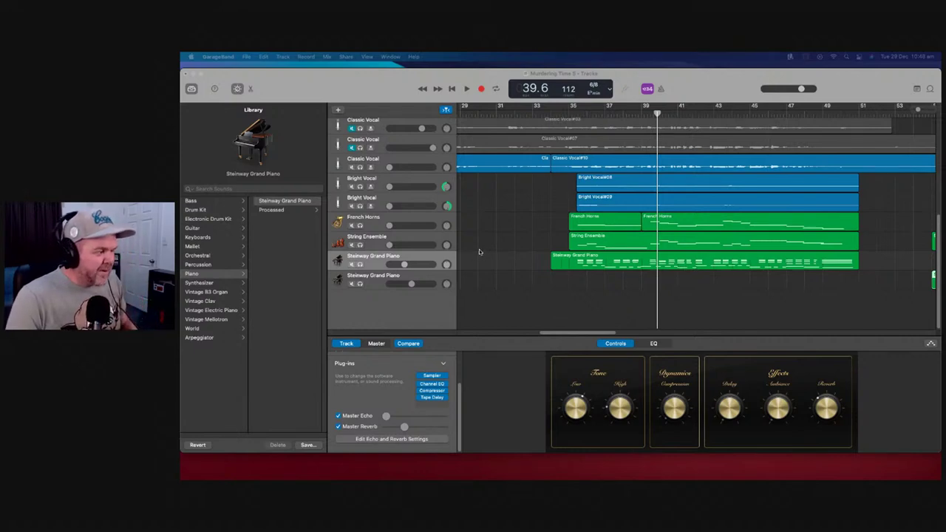
left_click_drag(587, 334, 588, 334)
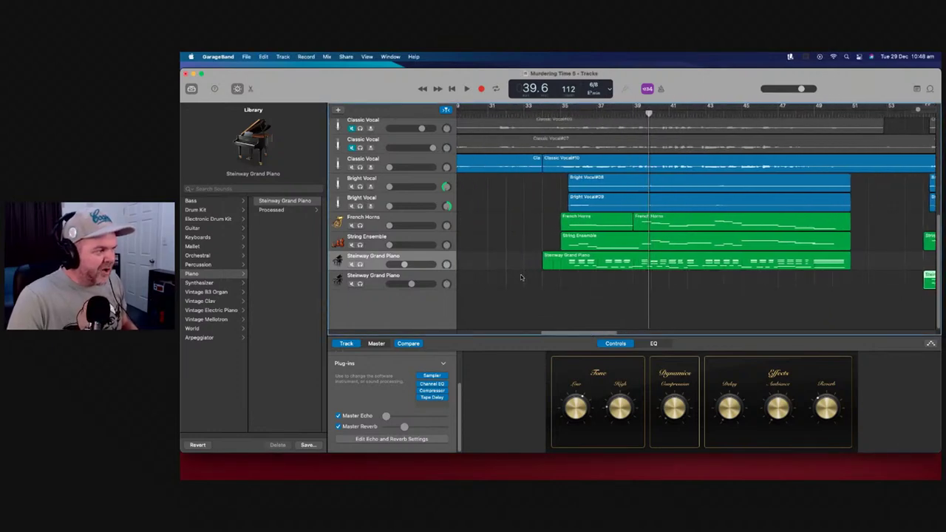
scroll(497, 251, "up", 2)
scroll(443, 248, "down", 2)
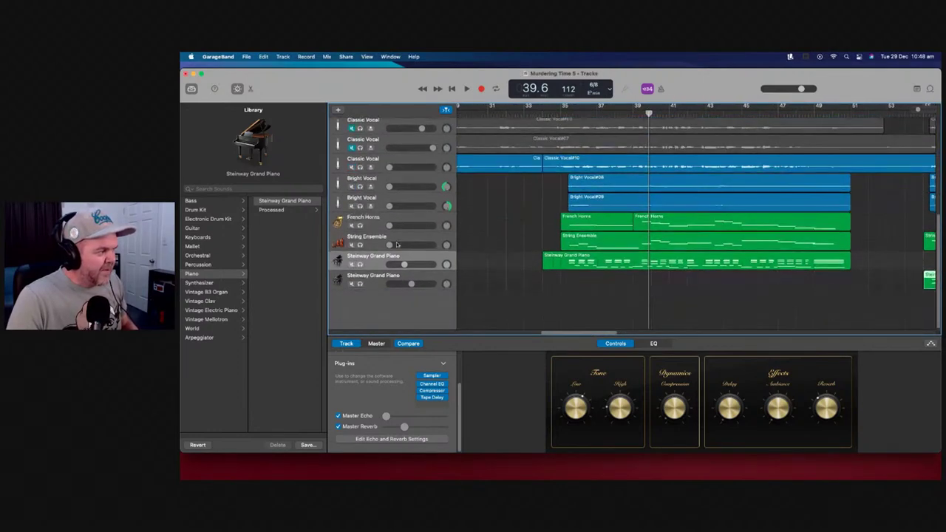
left_click_drag(394, 248, 402, 248)
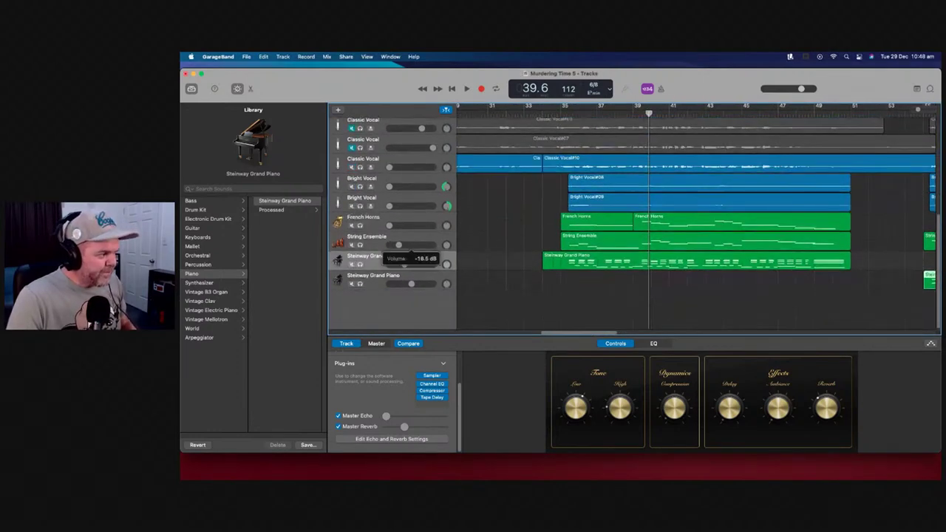
Playing from bar 35, raise String Ensemble to -3.7 dB, then stop and solo it
left_click(567, 113)
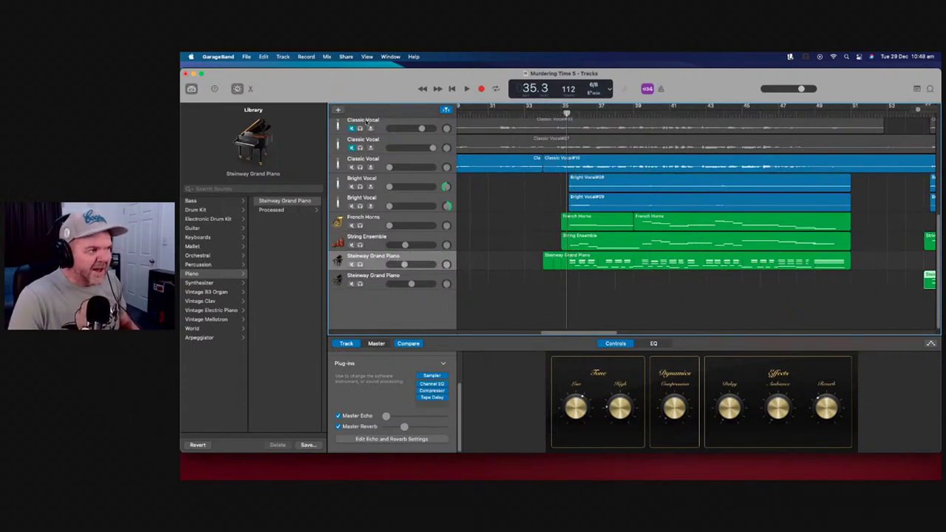
key("space")
left_click_drag(404, 245, 411, 245)
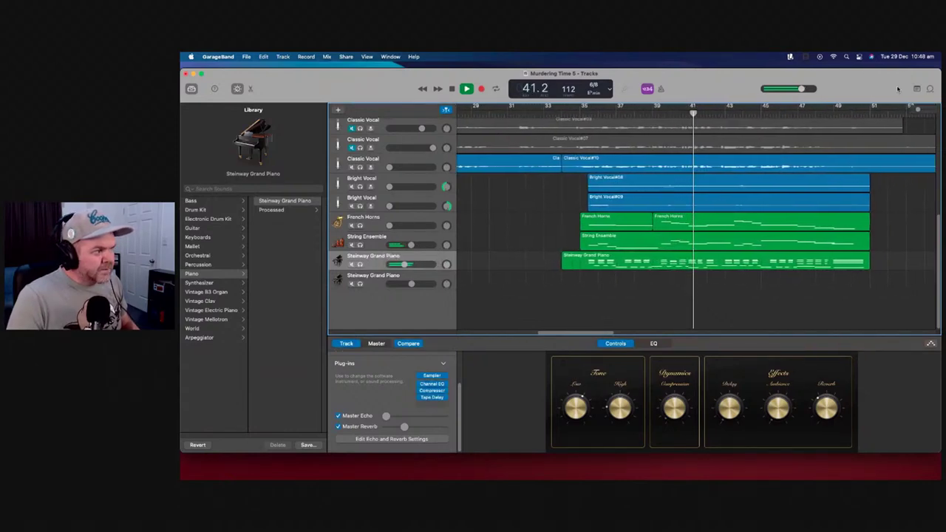
left_click_drag(917, 109, 916, 111)
scroll(591, 244, "left", 1)
key("space")
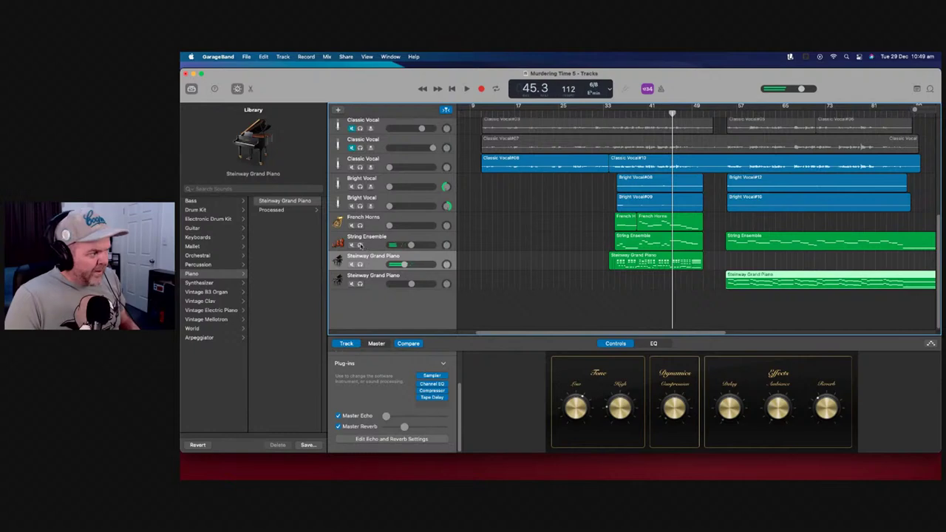
left_click(360, 245)
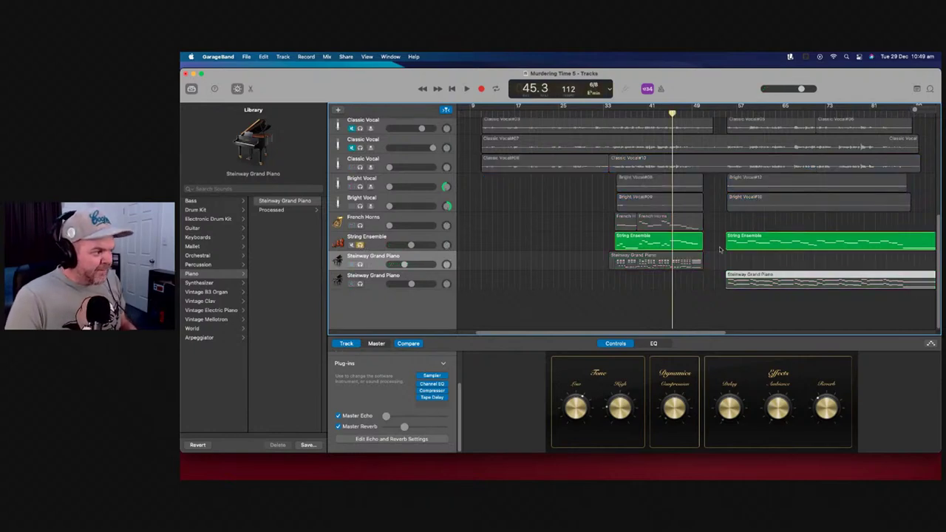
left_click(446, 240)
Move the later String Ensemble region onto a new duplicate String Ensemble track
right_click(448, 238)
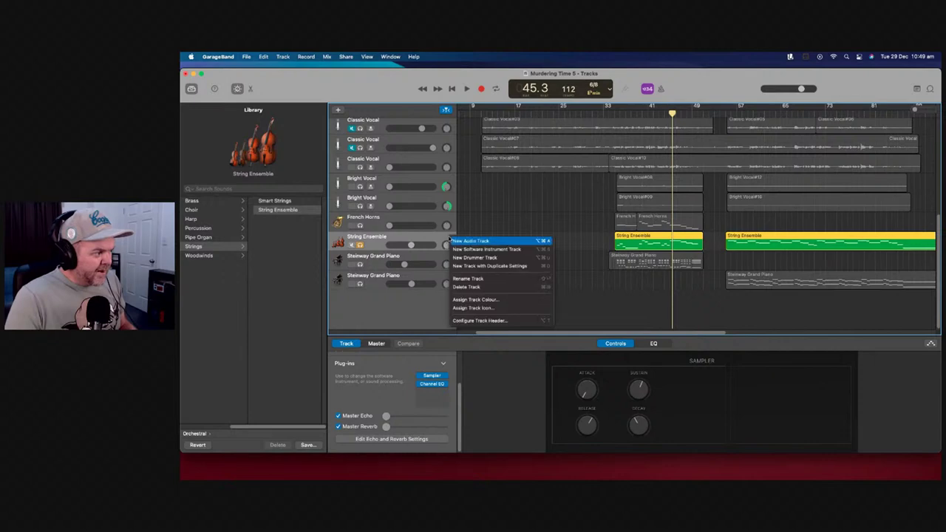
left_click(509, 265)
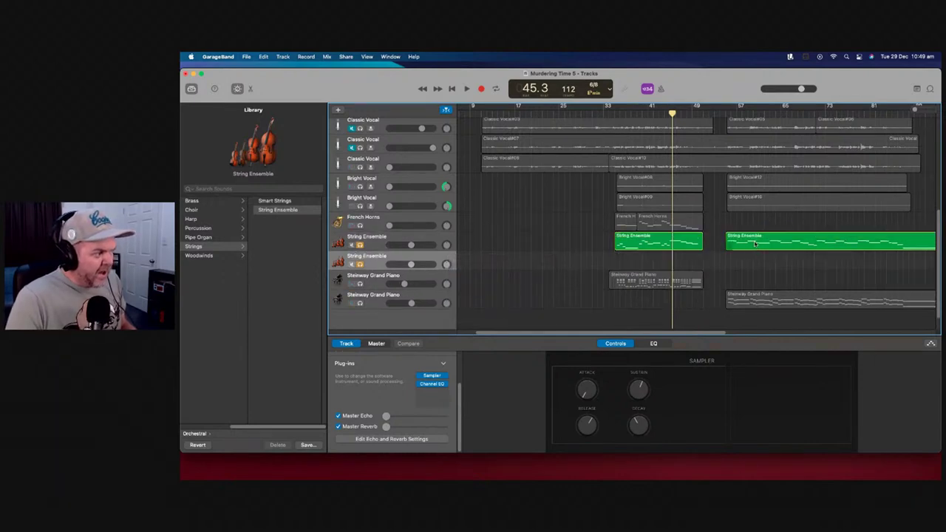
left_click_drag(753, 243, 752, 256)
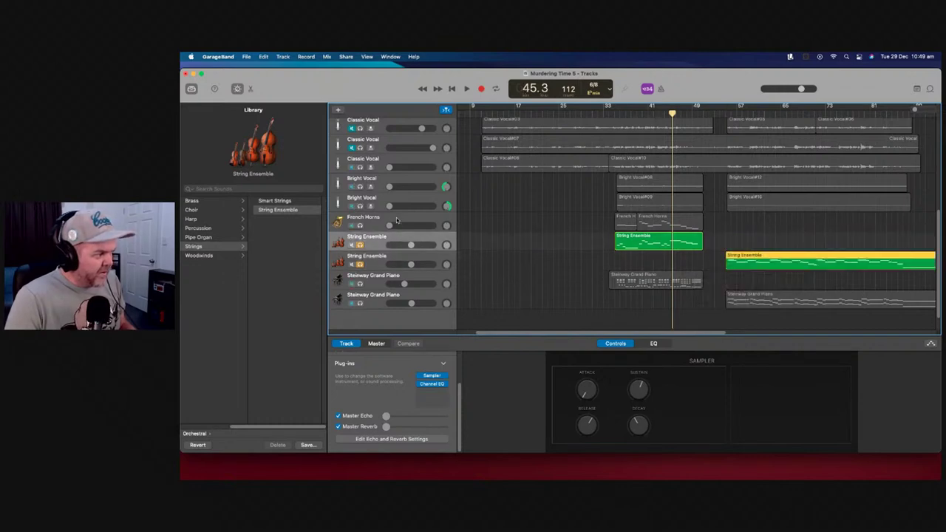
Solo the French Horns, set the playhead to bar 33, and unsolo the second String Ensemble track
left_click(360, 226)
left_click(617, 121)
mouse_move(445, 226)
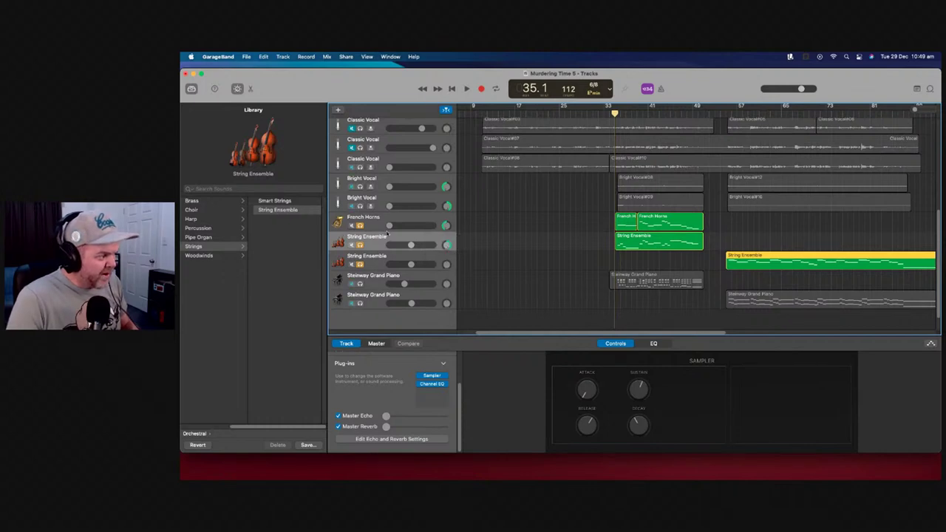
left_click(361, 264)
While auditioning the soloed parts, set French Horns to -4.0 dB and String Ensemble to -3.3 dB
left_click(467, 89)
mouse_move(431, 229)
left_mouse_down()
mouse_move(405, 227)
mouse_move(414, 227)
left_mouse_up()
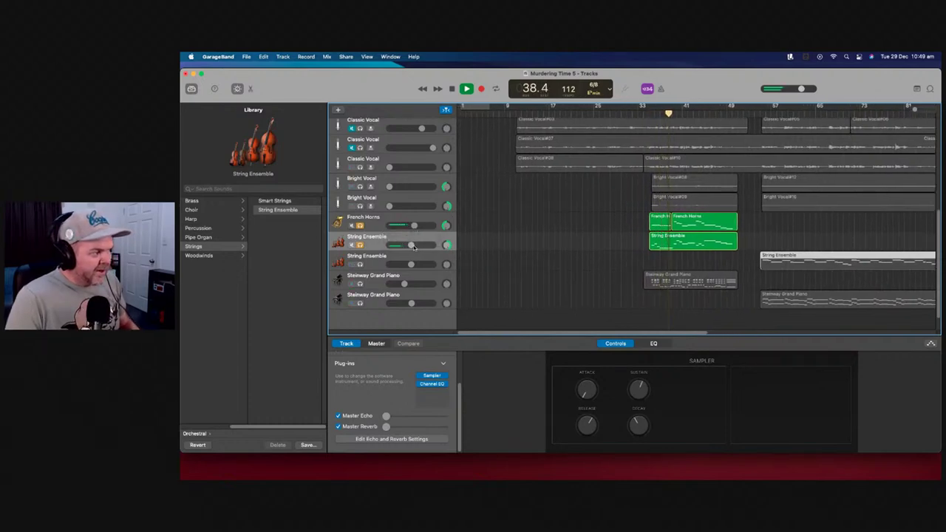
left_click_drag(414, 246, 416, 245)
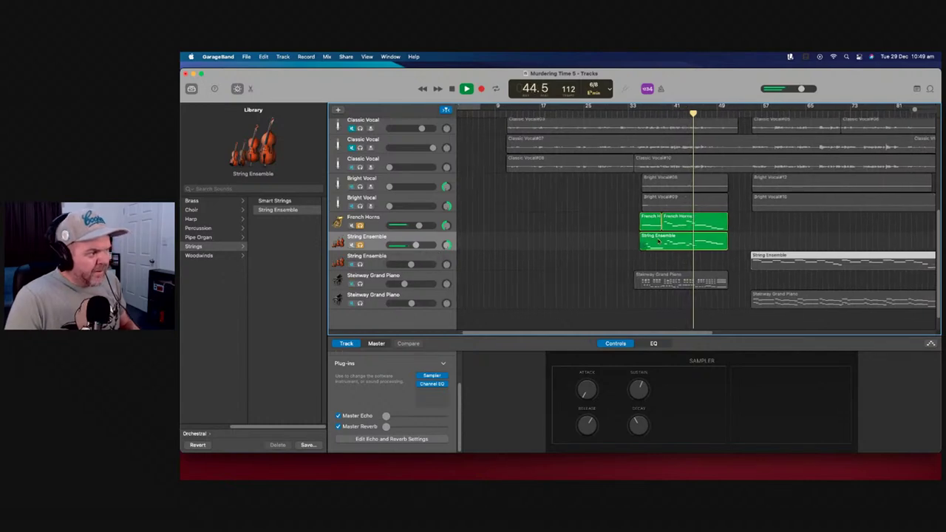
left_click(360, 264)
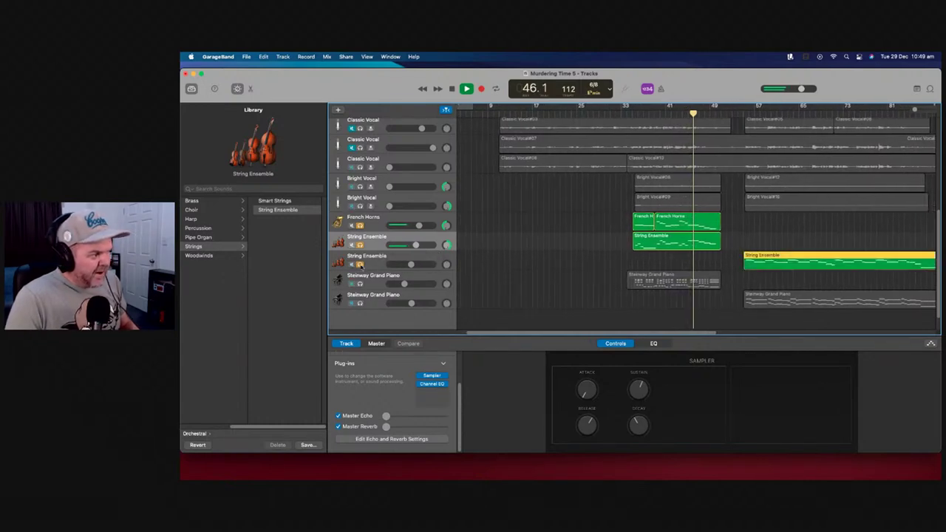
Raise the master reverb and unsolo both String Ensemble tracks
left_click_drag(386, 426, 401, 427)
left_click(446, 221)
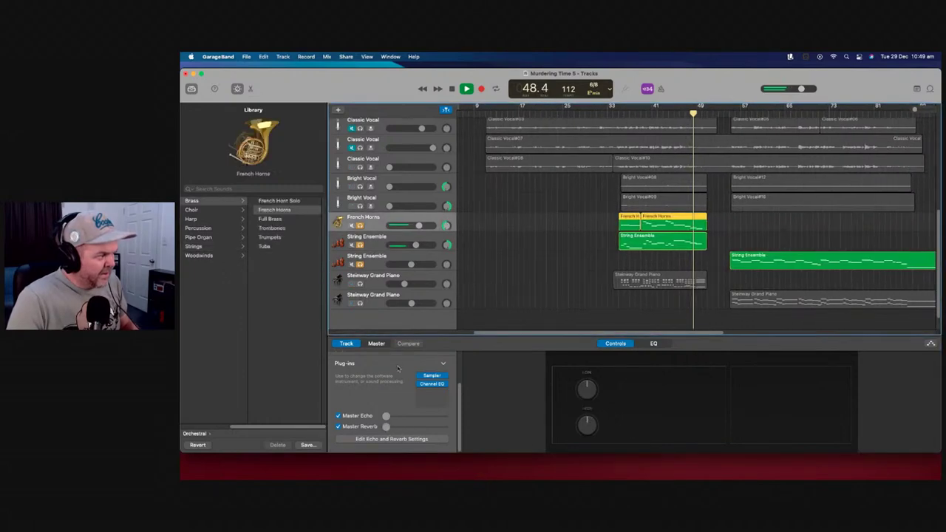
left_click_drag(402, 427, 405, 427)
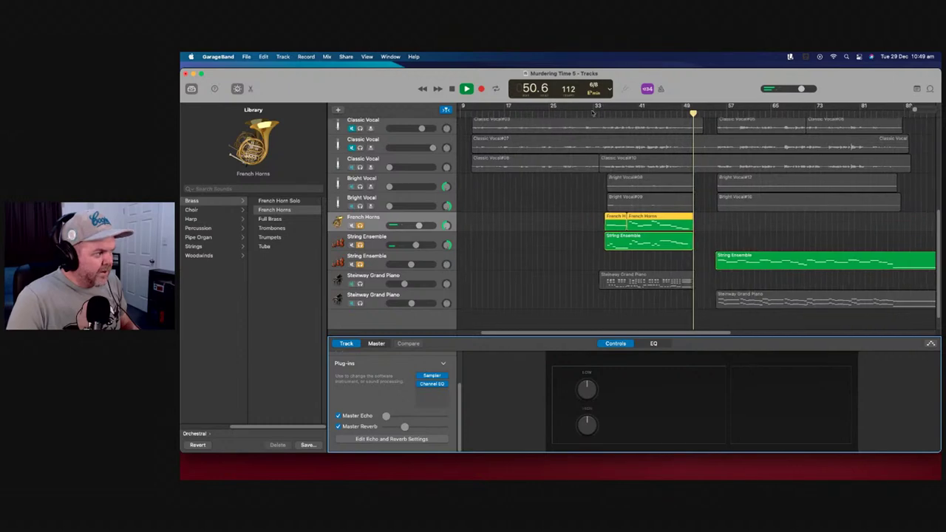
left_click(361, 225)
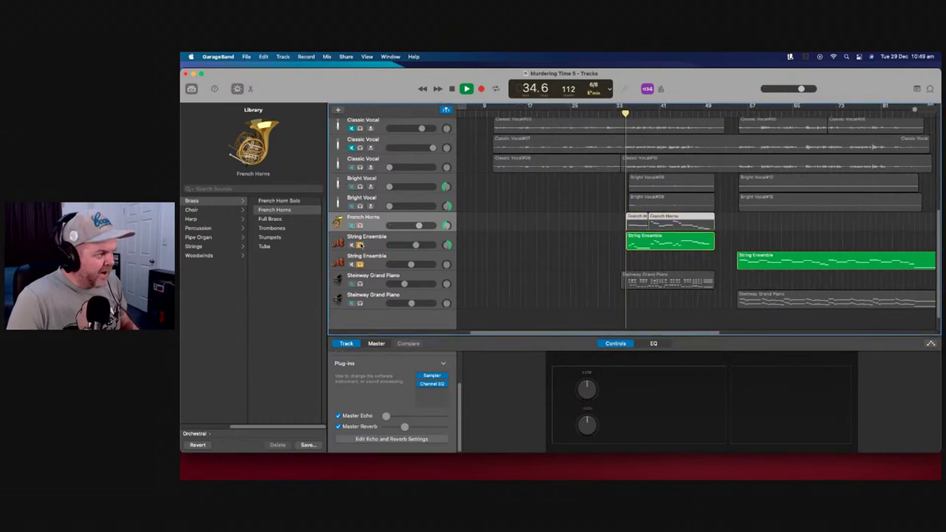
left_click(360, 244)
left_click(360, 264)
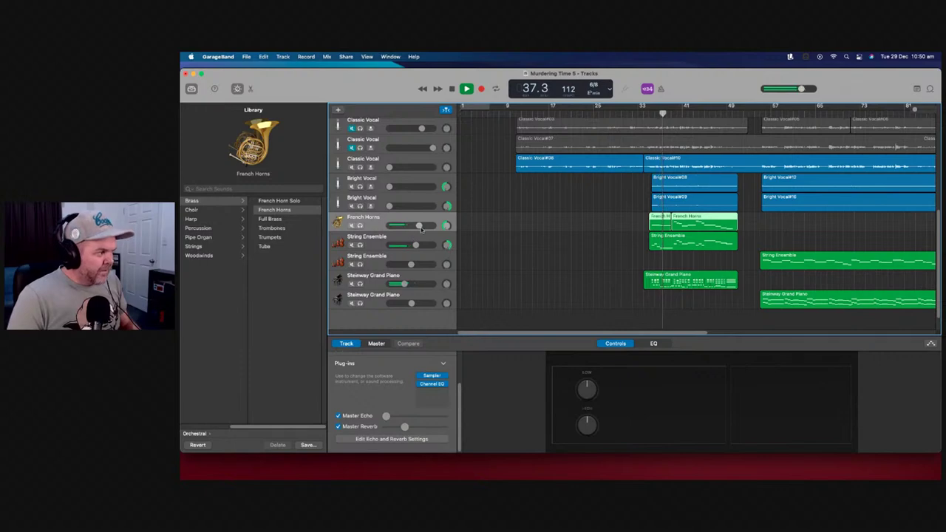
Raise String Ensemble to -2.0 dB and French Horns slightly, stopping playback at bar 50
mouse_move(416, 245)
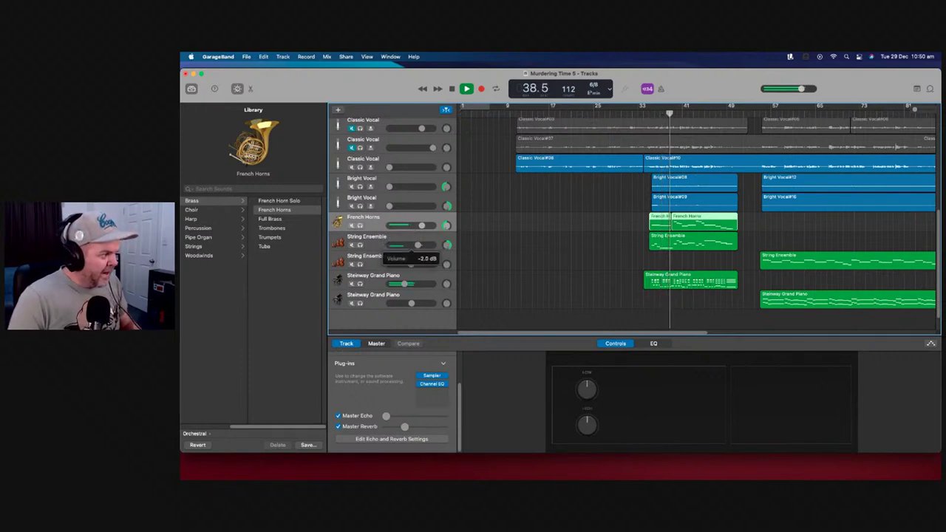
left_click_drag(417, 246, 419, 246)
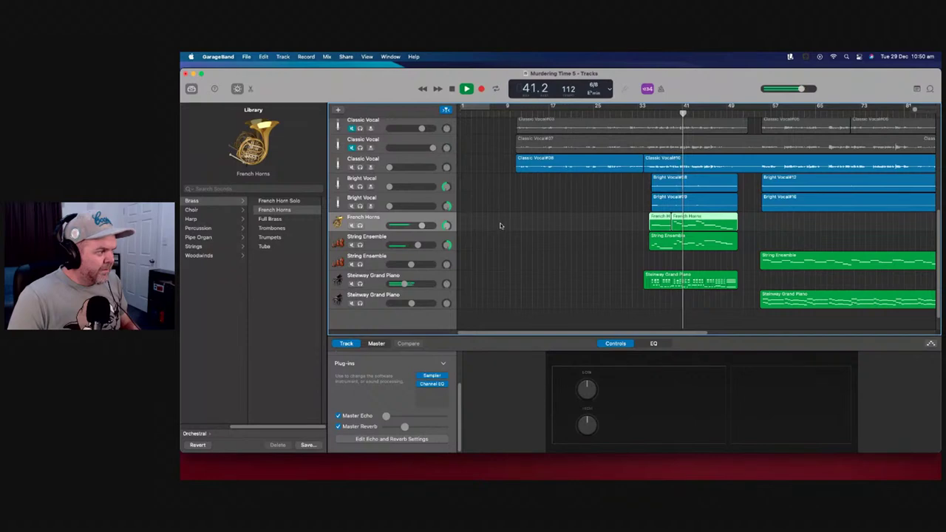
left_click_drag(422, 225, 423, 245)
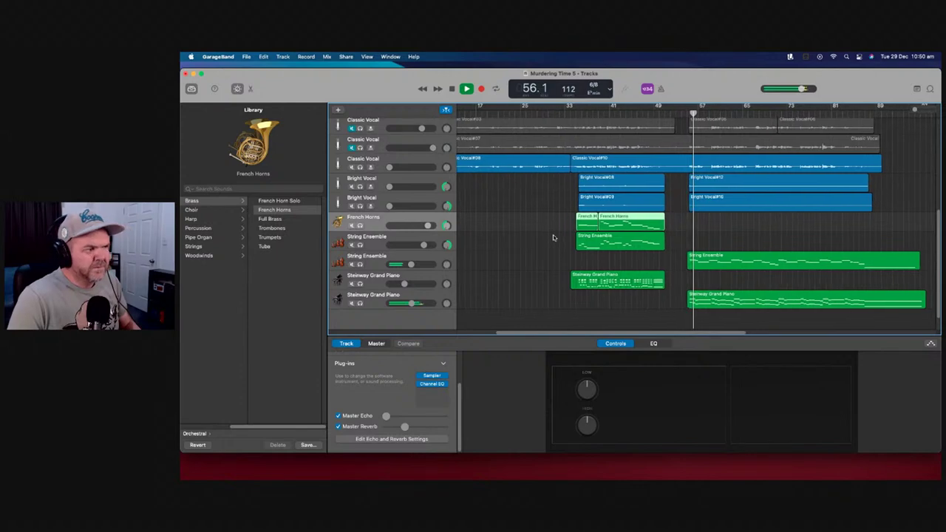
key("space")
key("space")
key("comma")
key("comma")
key("comma")
key("comma")
key("comma")
key("comma")
key("comma")
key("comma")
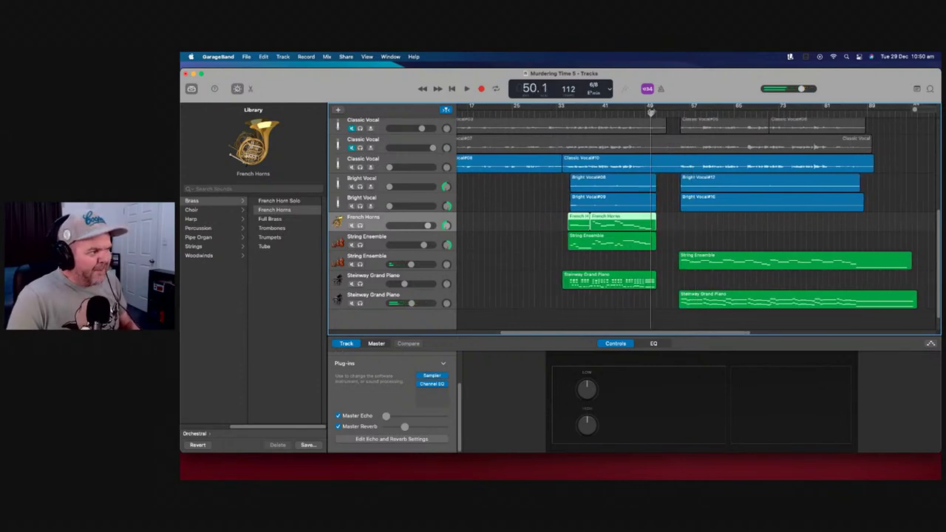
key("space")
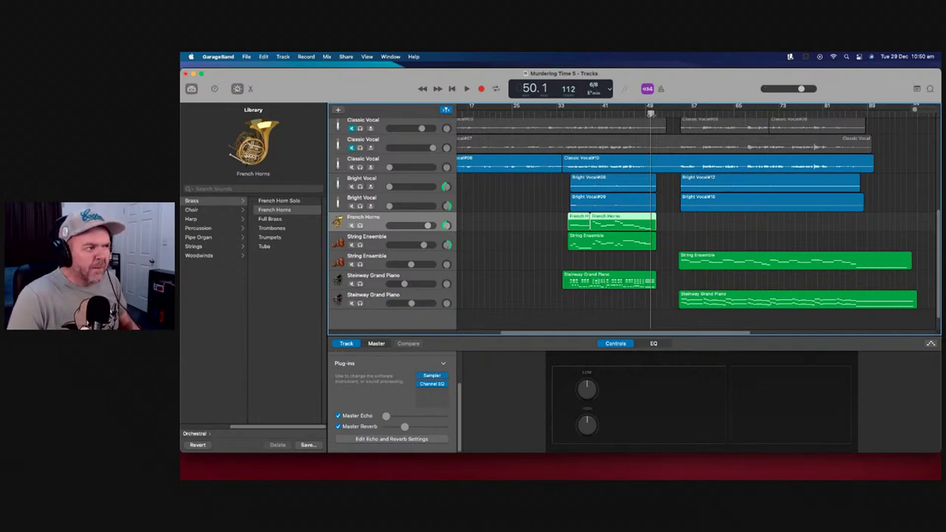
right_click(429, 320)
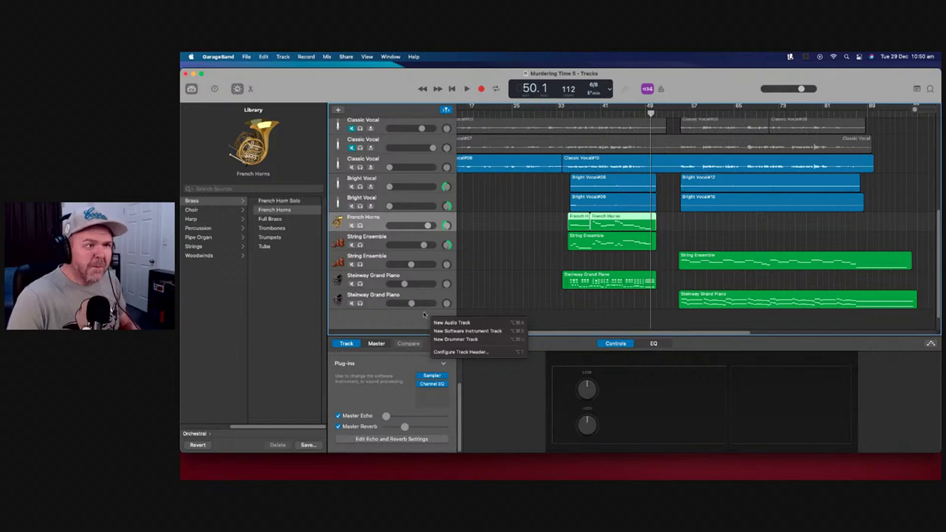
Add a new software instrument track using the Orchestral Harp sound, then play the mix
left_click(475, 331)
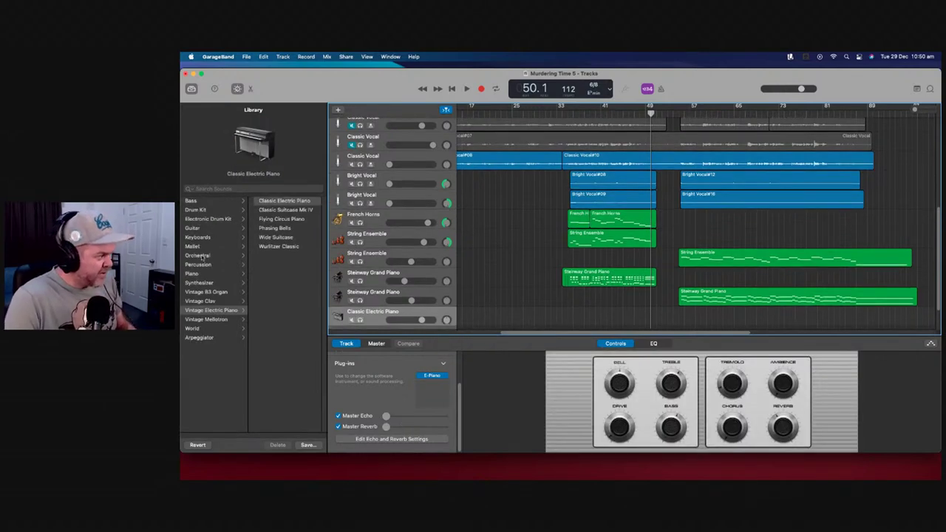
left_click(209, 273)
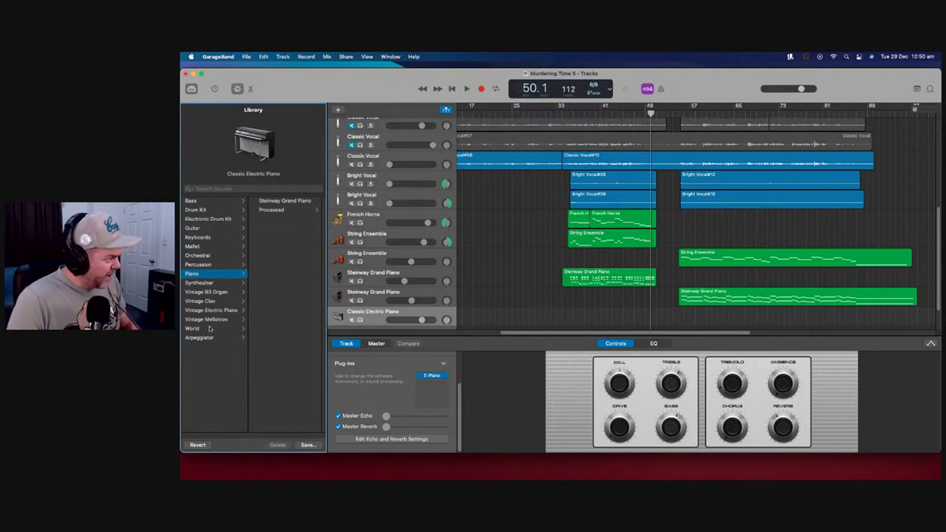
left_click(208, 256)
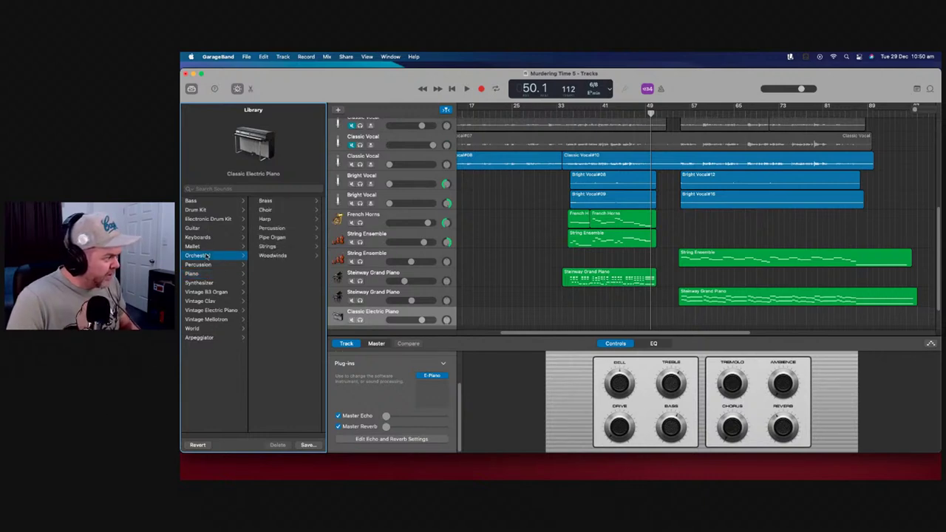
left_click(284, 247)
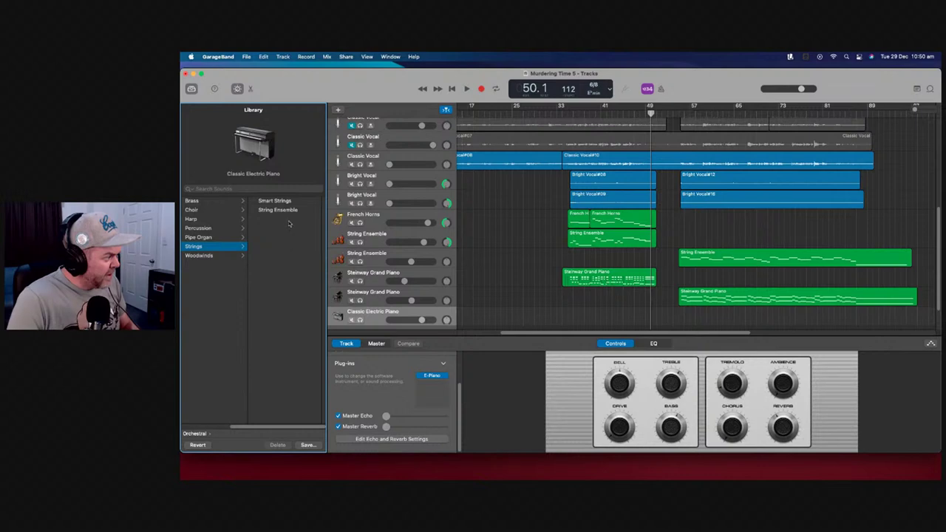
left_click(212, 255)
left_click(214, 250)
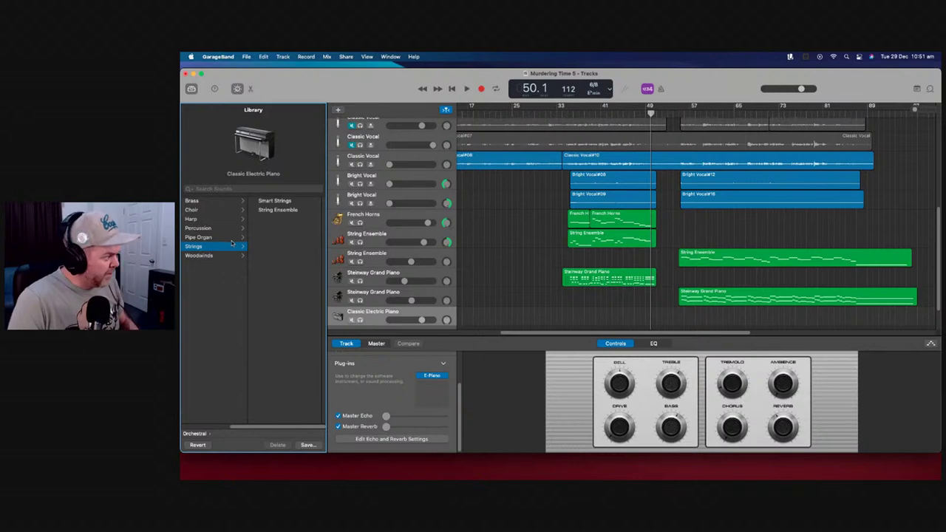
left_click(219, 237)
left_click(216, 228)
left_click(214, 220)
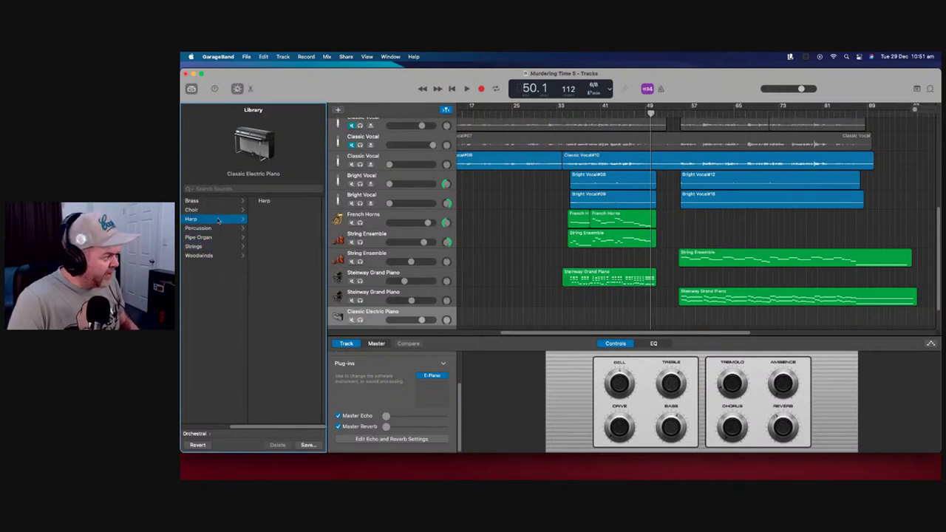
left_click(266, 200)
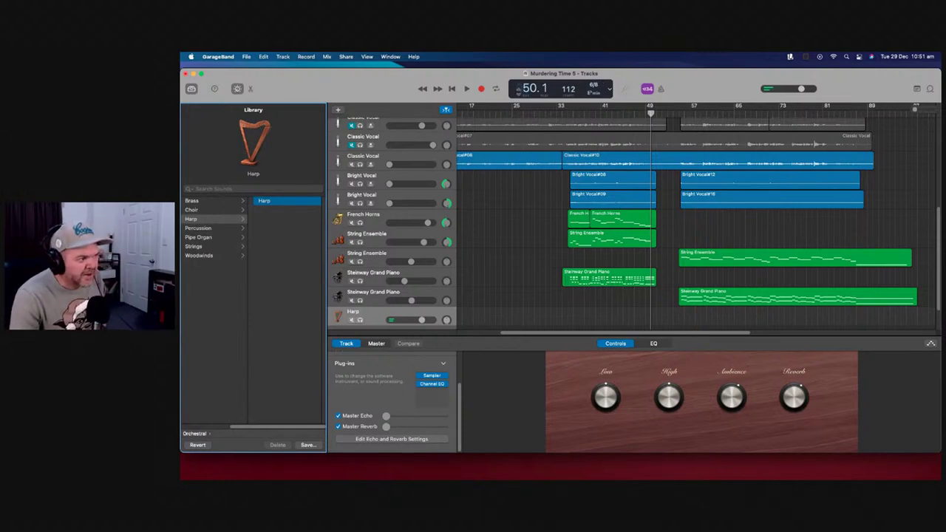
left_click(467, 89)
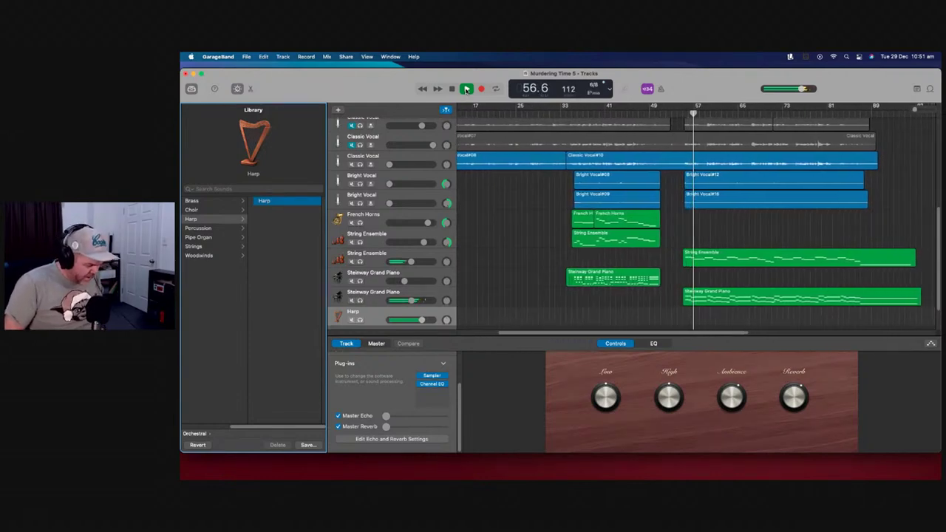
Record a harp part onto the Harp track starting around bars 46–48
left_click(467, 89)
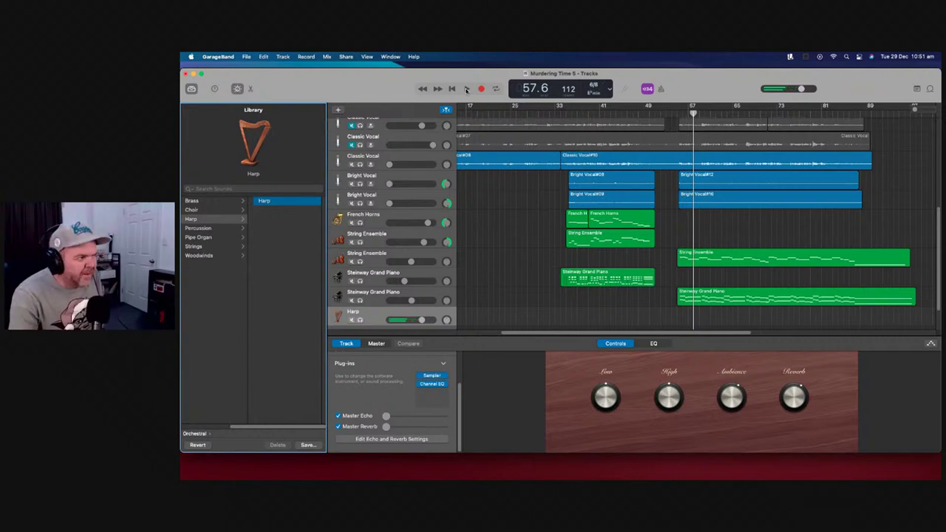
left_click(628, 120)
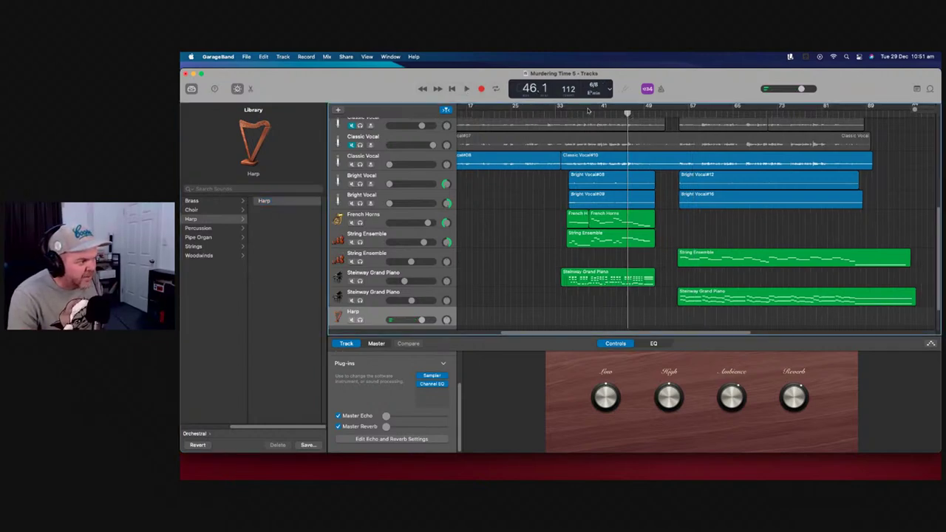
left_click(481, 88)
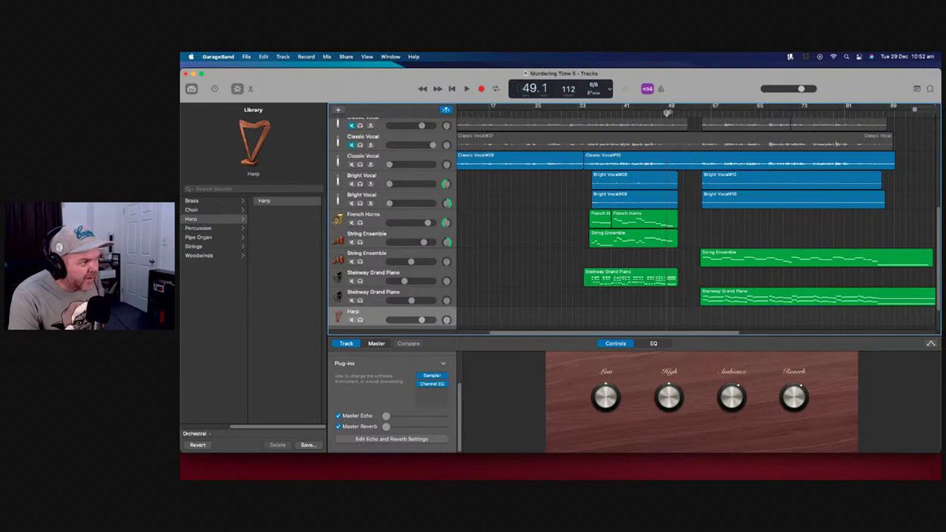
left_click(482, 88)
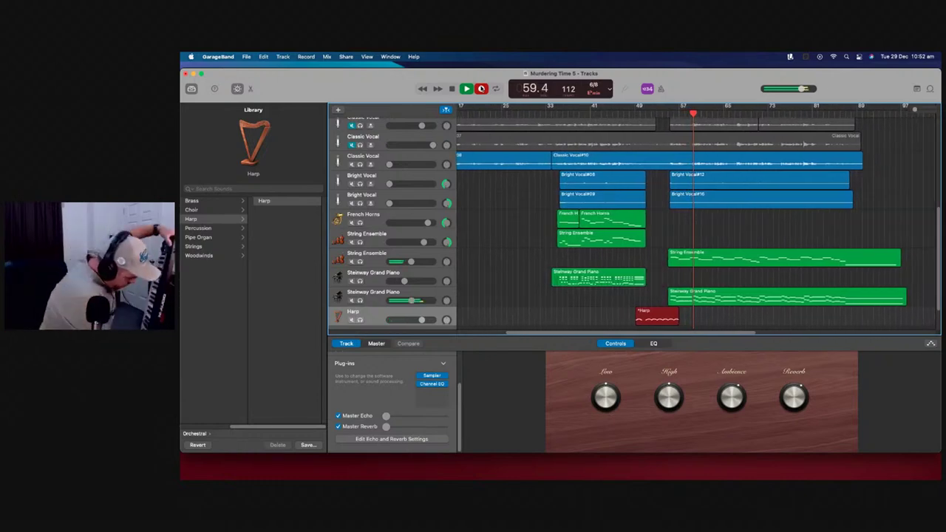
key("space")
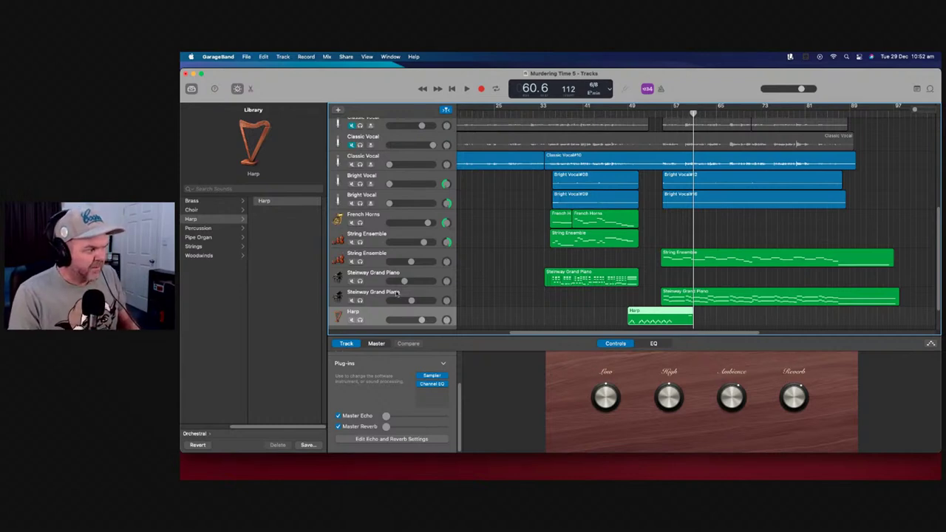
left_click(629, 113)
scroll(631, 303, "down", 2)
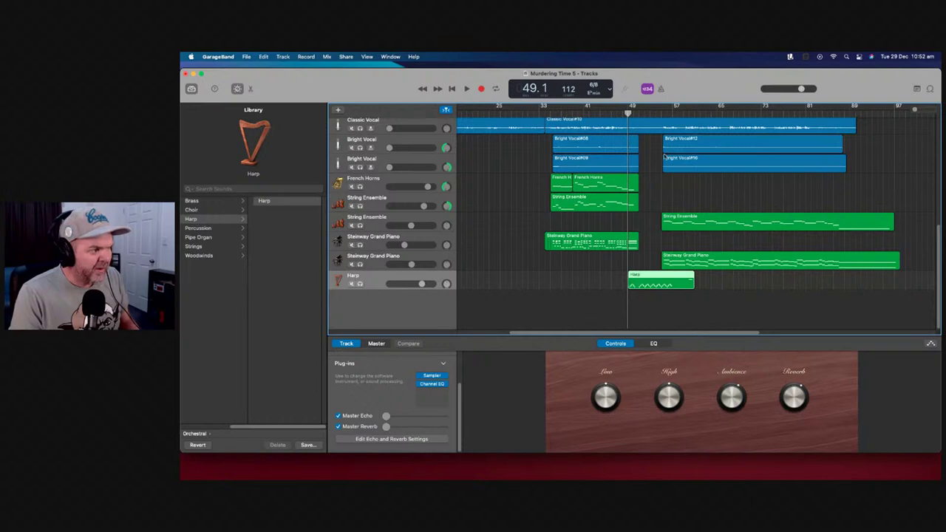
key("space")
scroll(647, 307, "left", 2)
scroll(647, 307, "up", 1)
scroll(647, 307, "left", 2)
key("space")
left_click_drag(671, 293, 711, 297)
key("space")
scroll(517, 296, "left", 1)
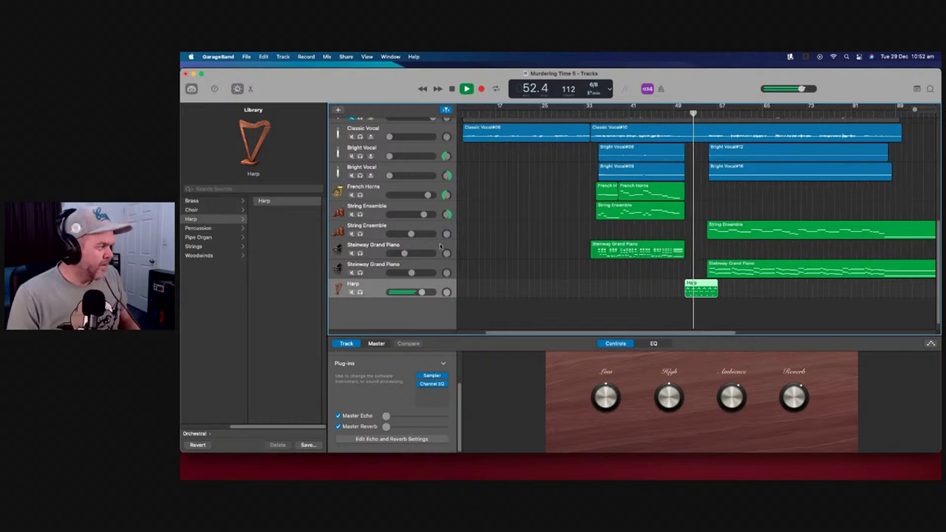
key("space")
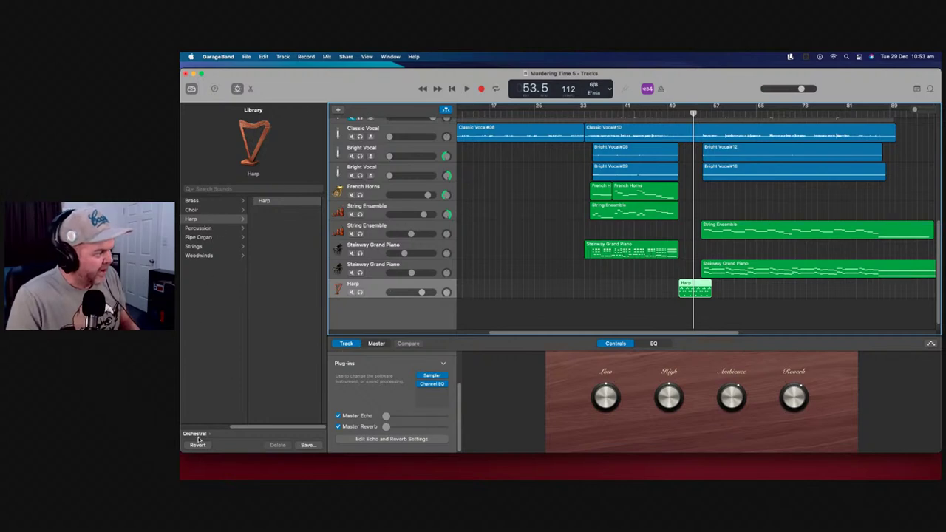
Audition the Toy Celesta sound on the harp part from bar 51
left_click(202, 434)
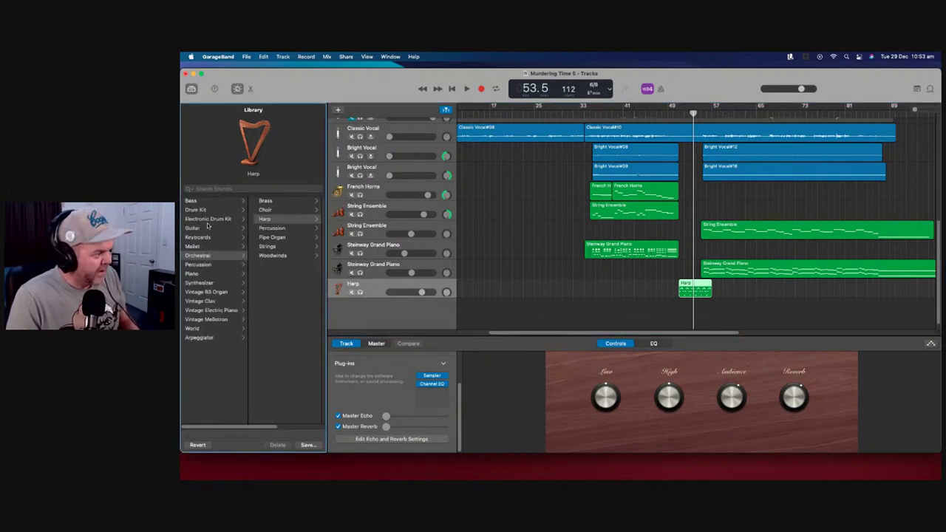
left_click(208, 238)
scroll(289, 294, "down", 10)
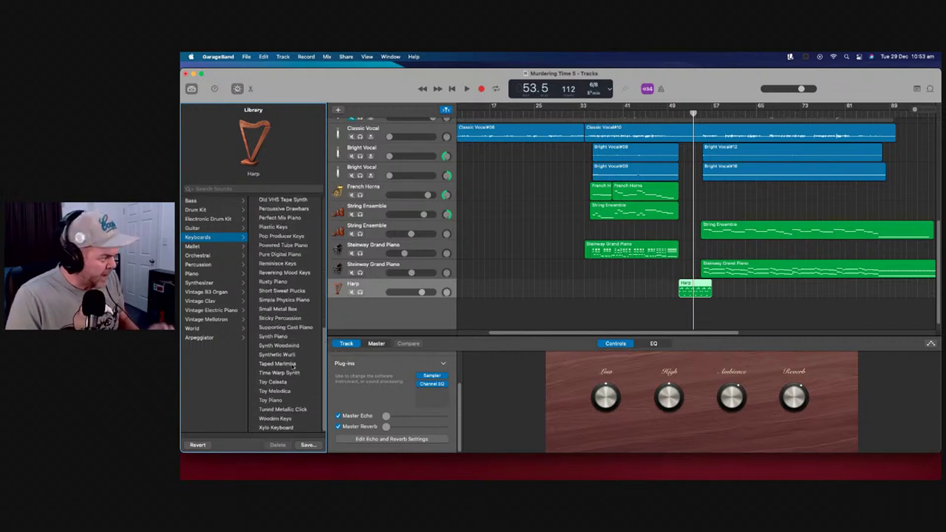
left_click(279, 382)
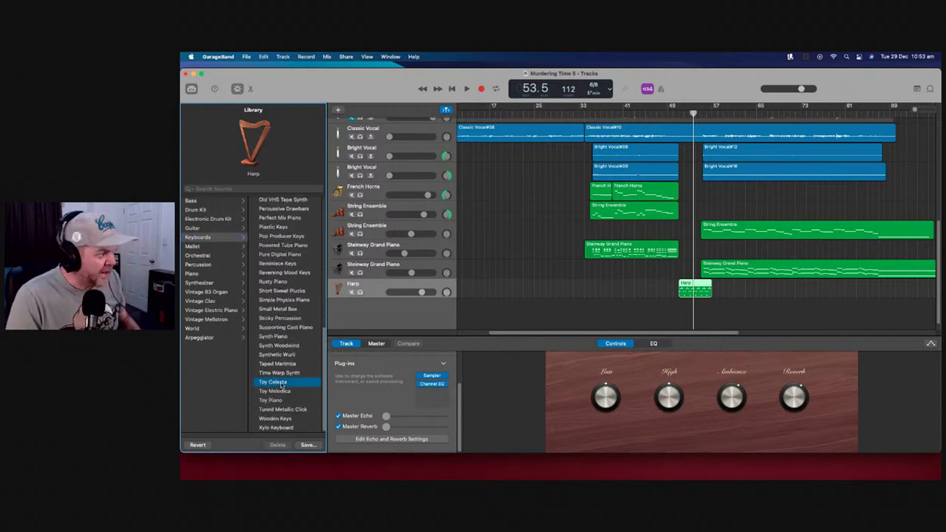
key("comma")
key("comma")
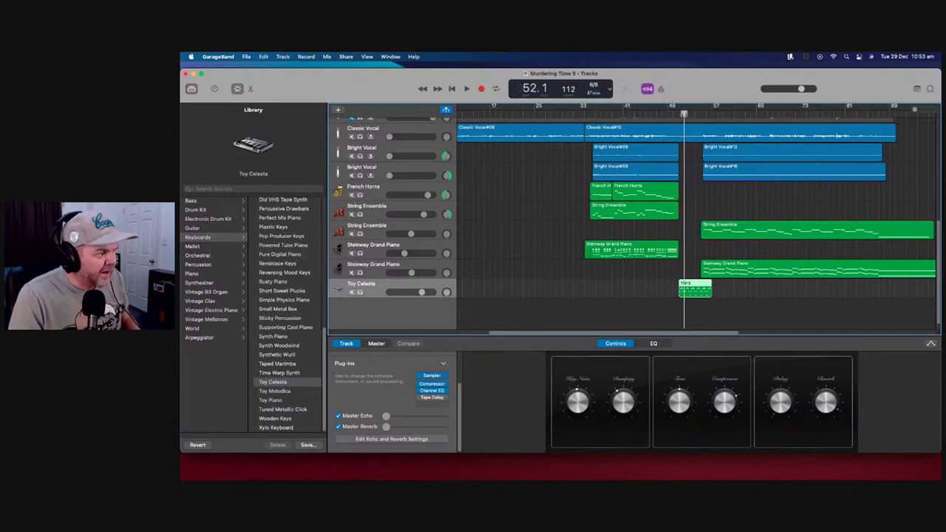
key("space")
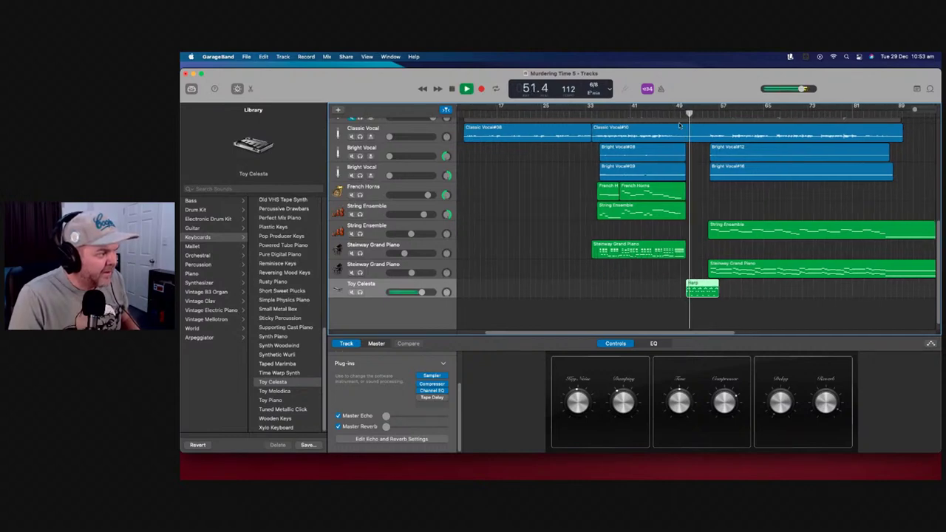
key("space")
Audition Toy Melodica and Toy Piano on the same bar 51 passage
left_click(284, 392)
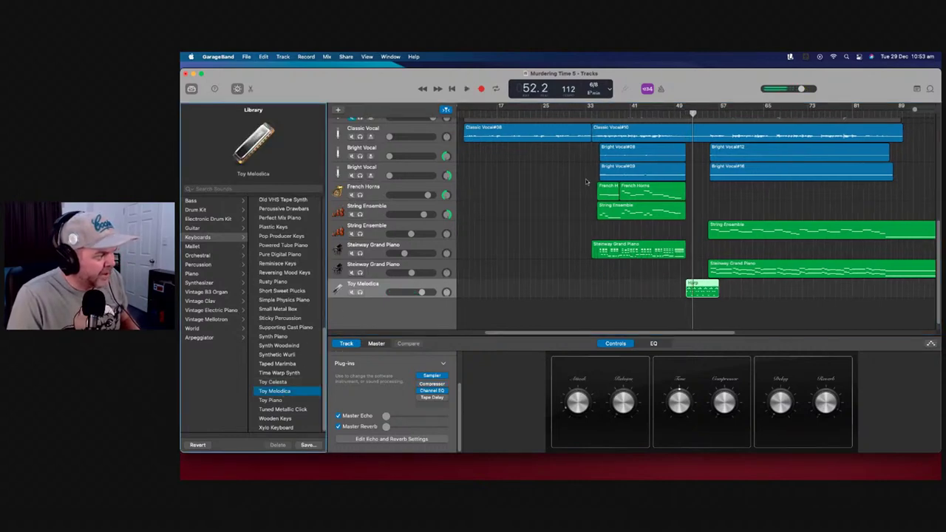
key("comma")
key("comma")
key("space")
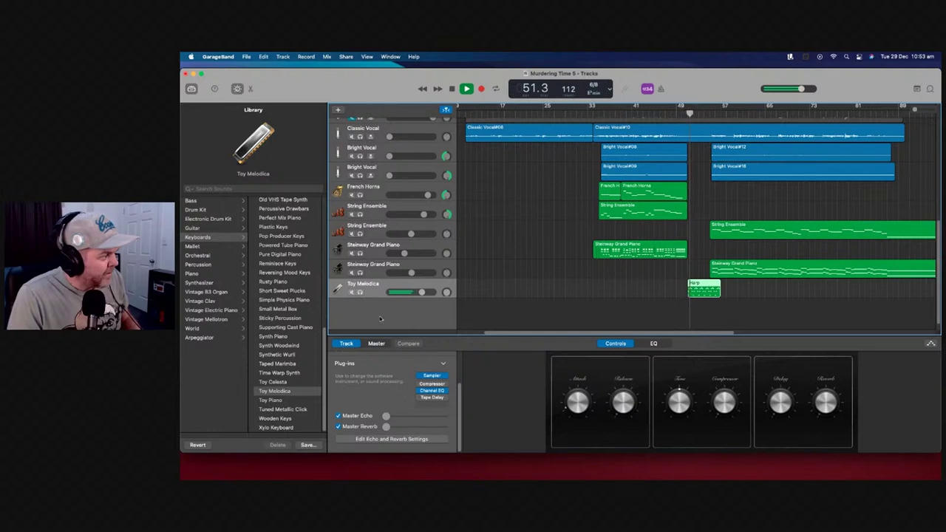
key("space")
left_click(285, 400)
key("space")
key("comma")
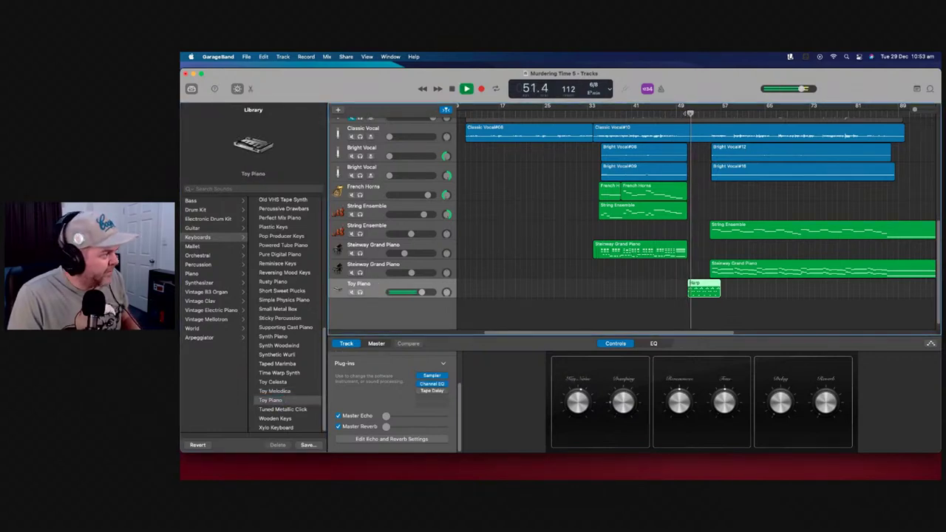
key("space")
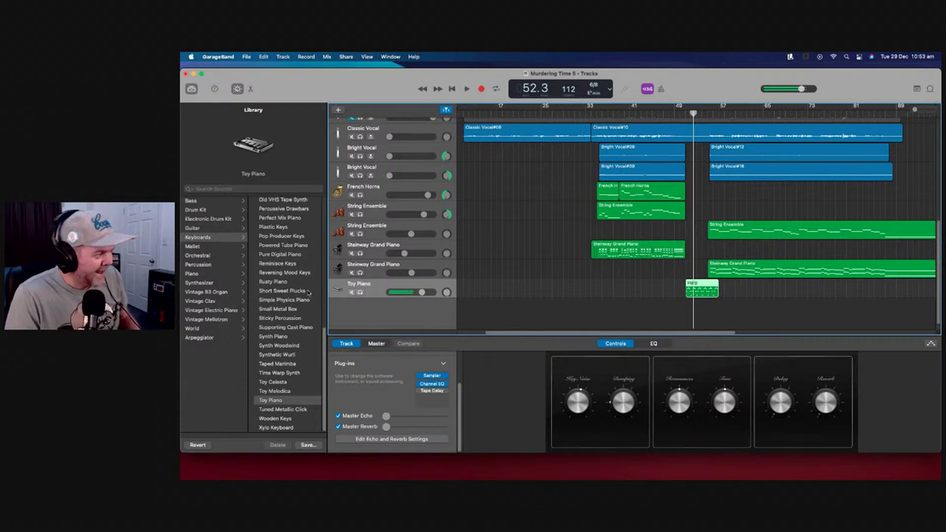
Switch the track to Mallet > Marimba and play the passage to hear it
scroll(294, 272, "up", 3)
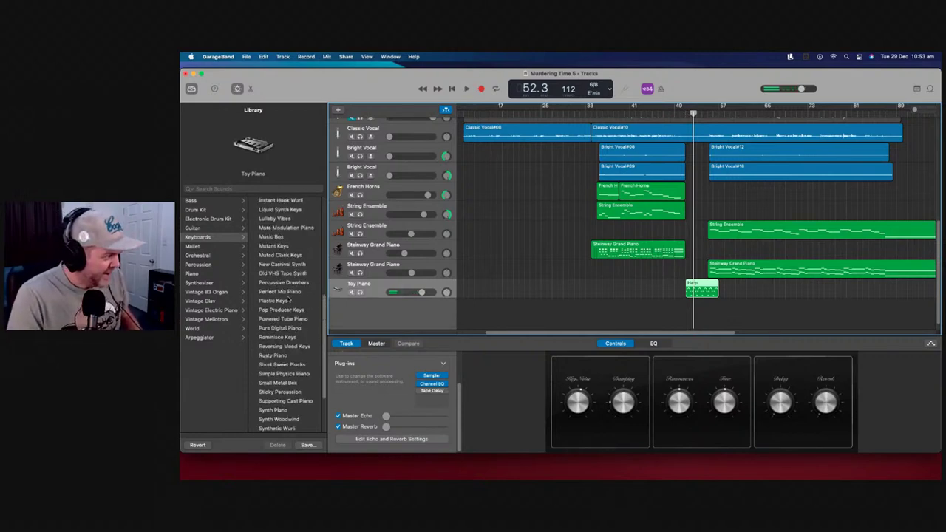
scroll(289, 300, "up", 6)
scroll(292, 290, "up", 3)
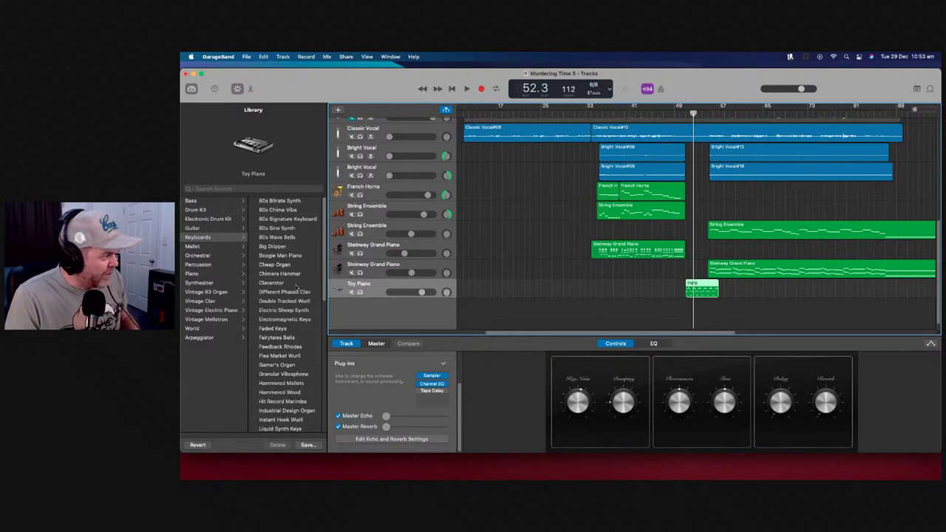
left_click(209, 247)
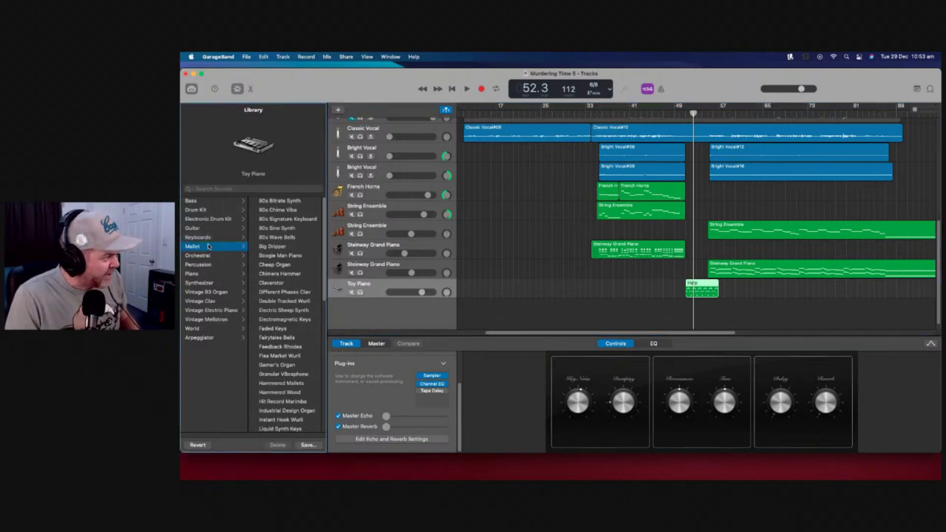
left_click(282, 203)
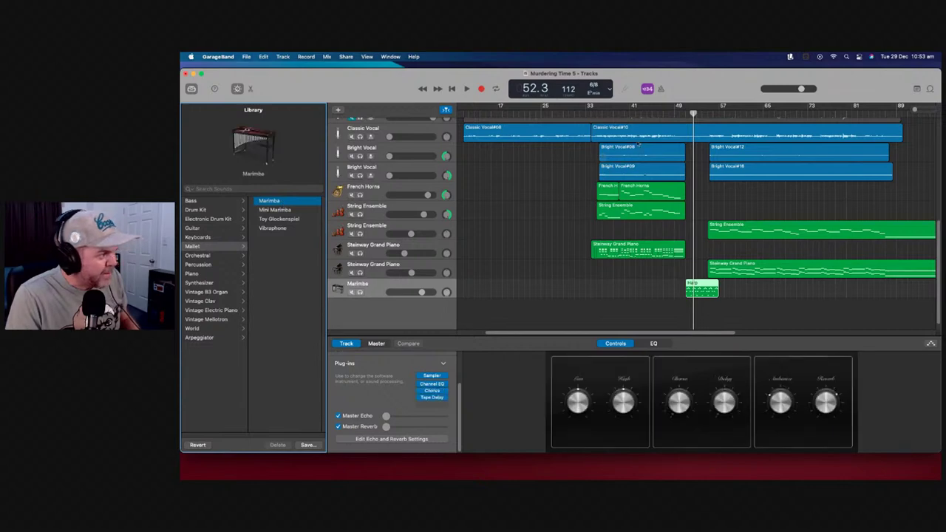
left_click(680, 110)
key("space")
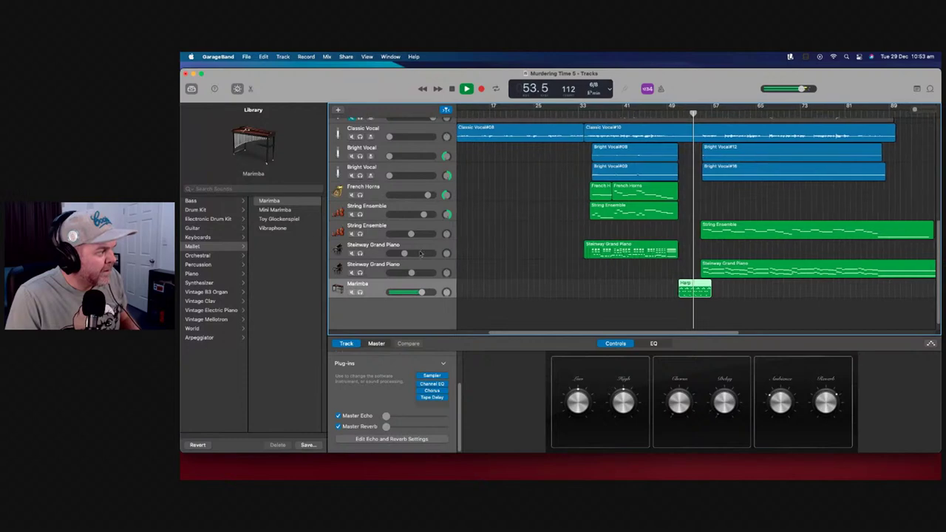
key("space")
scroll(742, 161, "down", 1)
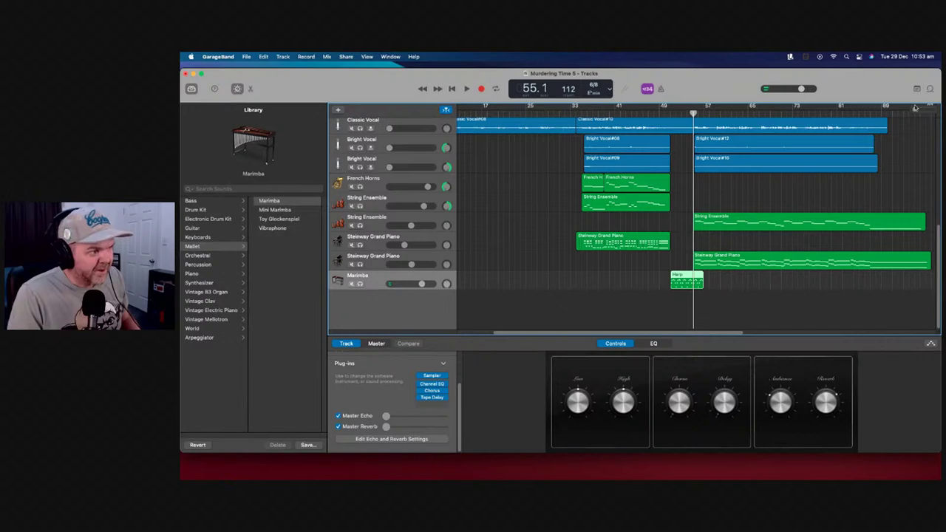
key("super+Right")
key("super+Right")
key("super+Right")
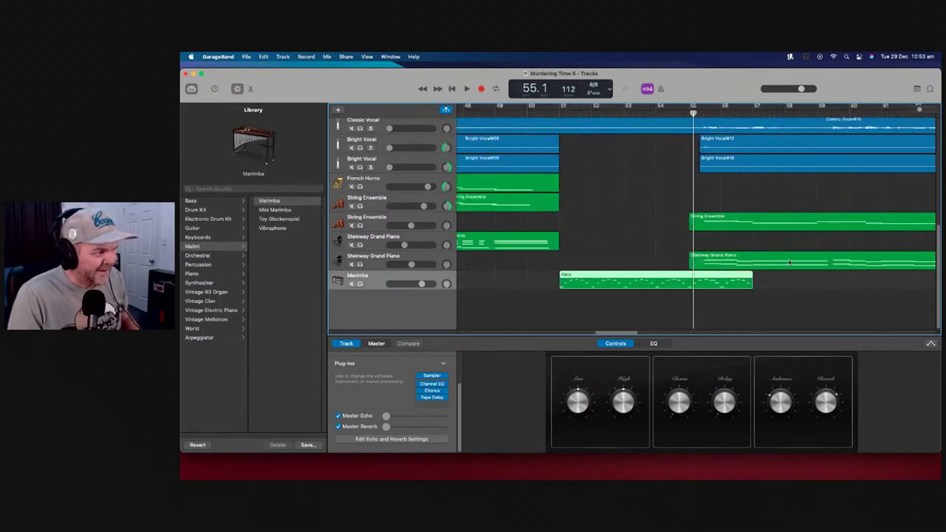
Trim the Harp region to end at bar 55, lower the Marimba track slightly, and open its notes
left_click_drag(749, 292, 634, 288)
left_click_drag(421, 287, 410, 287)
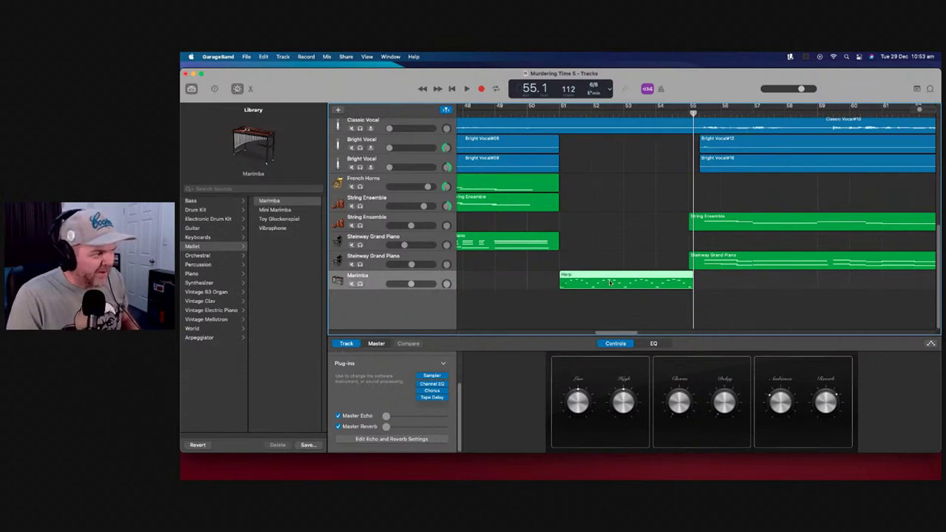
double_click(610, 282)
Select the Harp notes in the editor, trying a paste and undoing it
left_click_drag(573, 334, 706, 430)
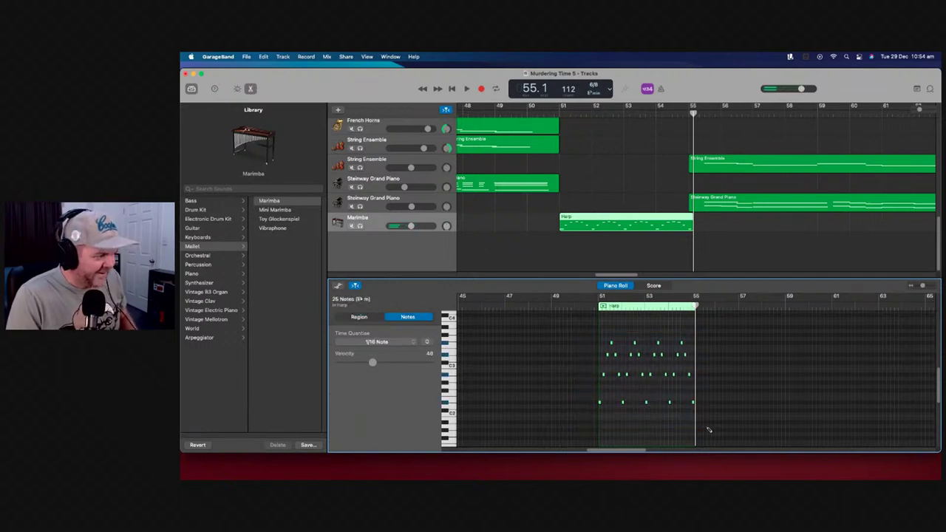
scroll(582, 359, "up", 5)
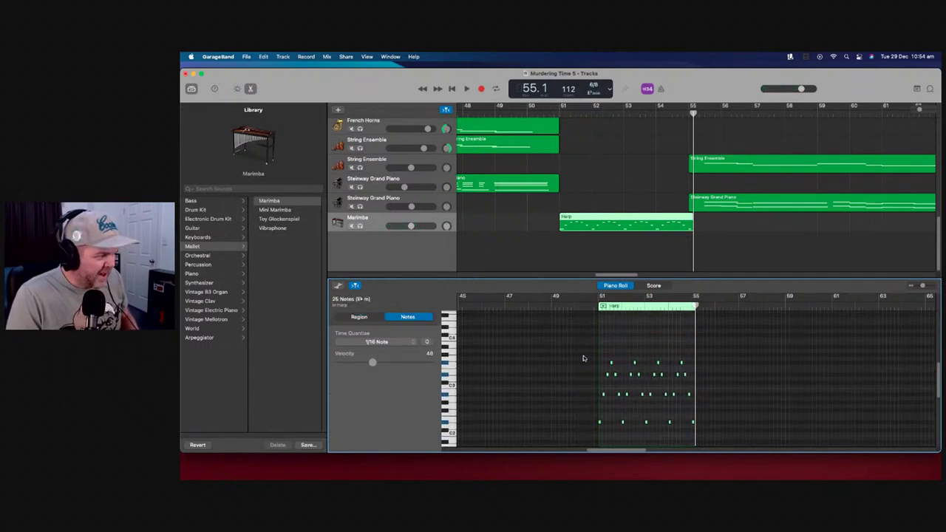
left_click(601, 328)
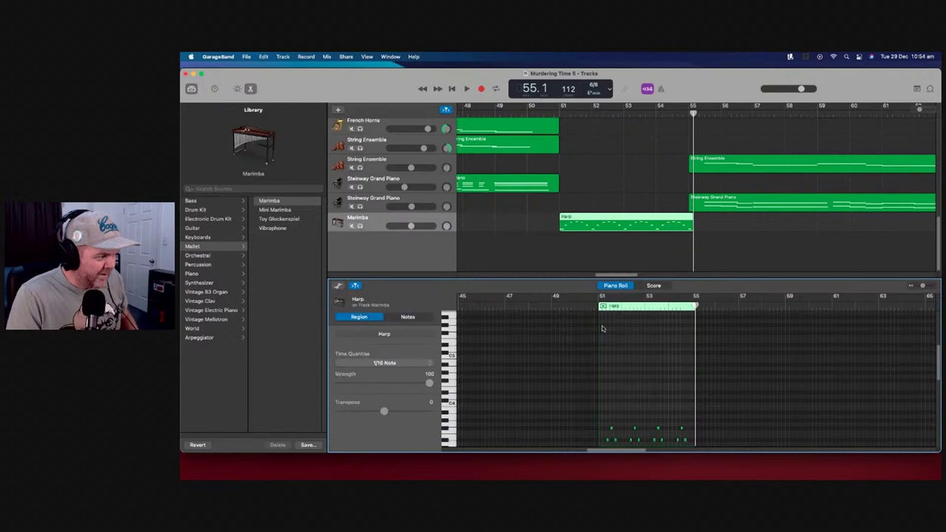
key("super+v")
key("super+z")
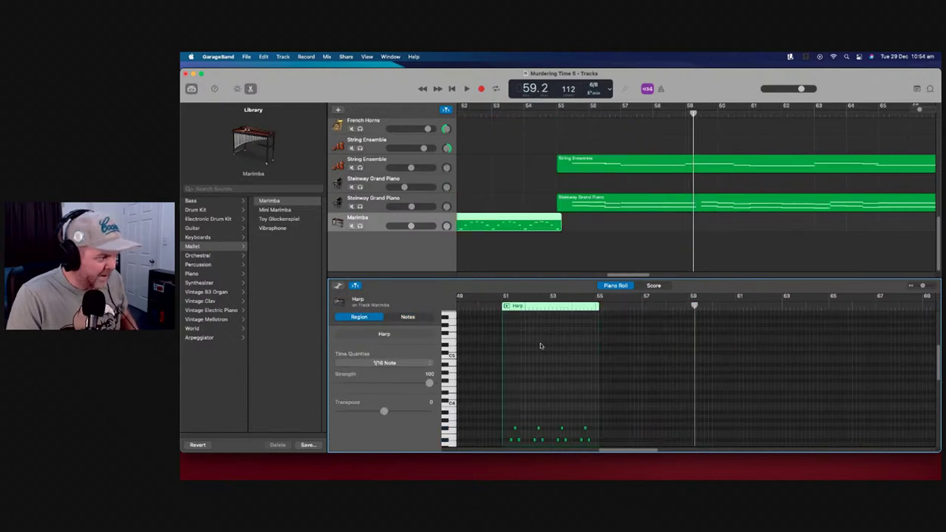
scroll(508, 385, "down", 5)
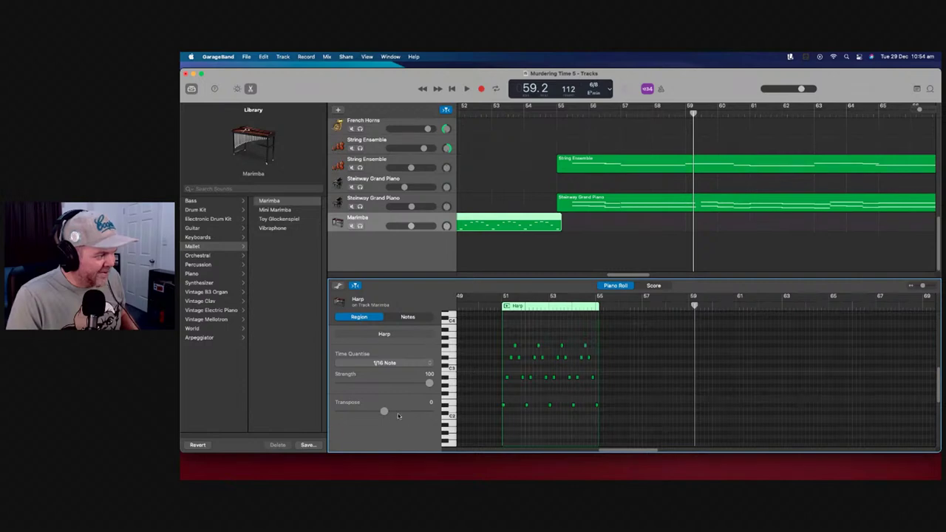
Create a second Marimba track with the same settings and select the Harp region at bar 51
right_click(443, 218)
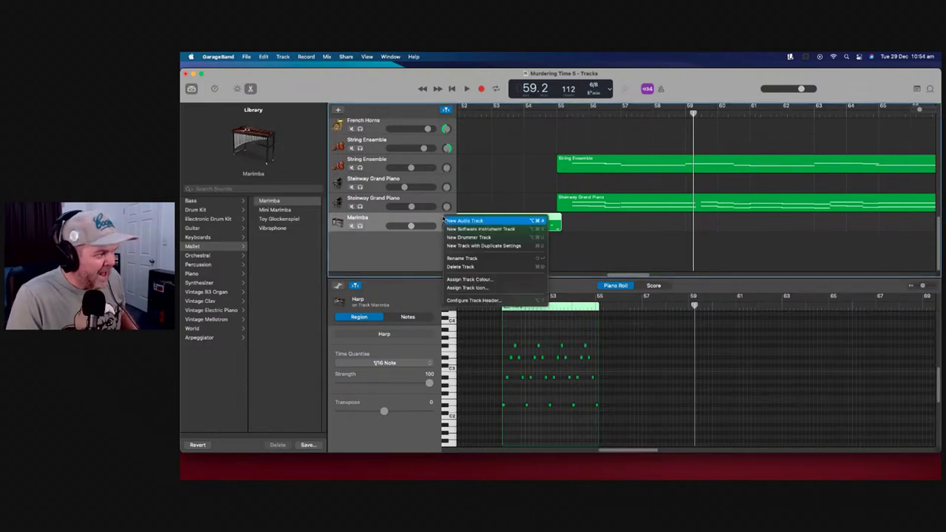
left_click(500, 247)
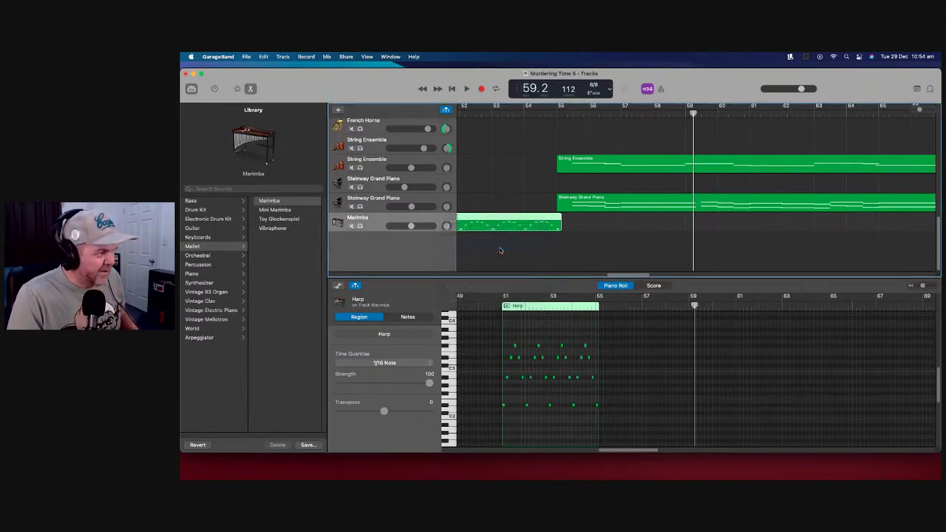
left_click_drag(695, 113, 522, 113)
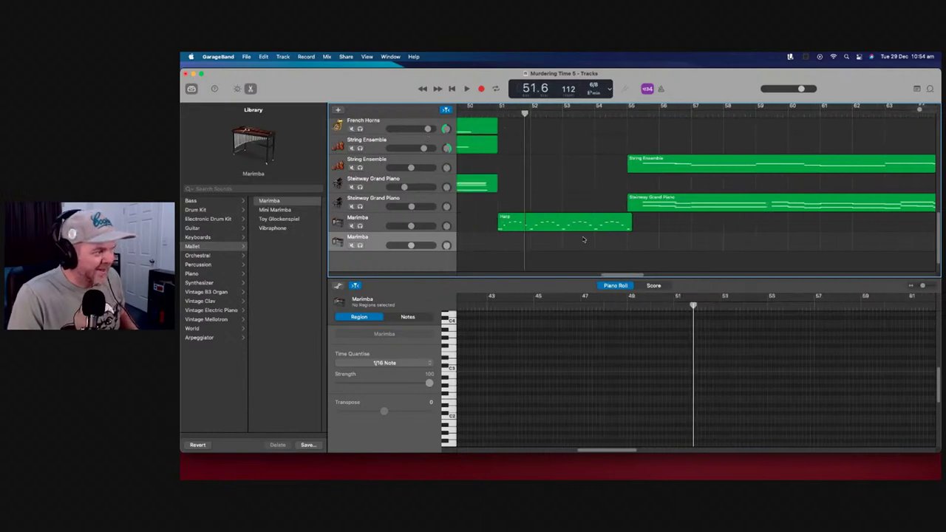
left_click(572, 226)
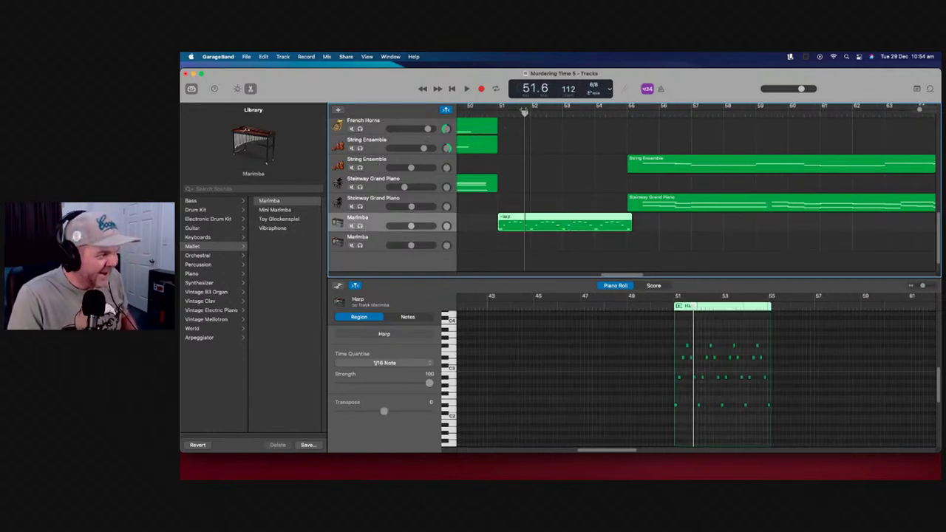
left_click_drag(524, 113, 498, 112)
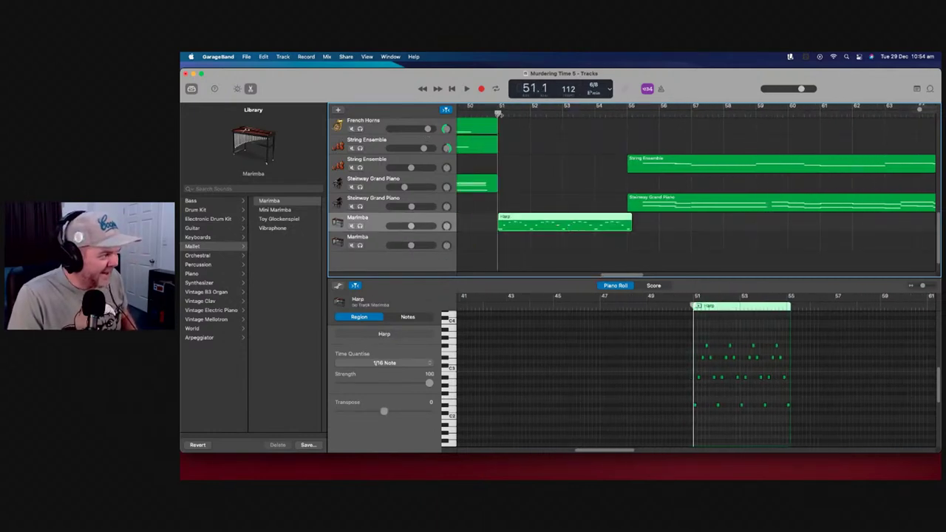
Paste the Harp region onto the new track, transpose it +12 semitones, and set master volume to -9.6 dB
left_click(448, 236)
key("super+v")
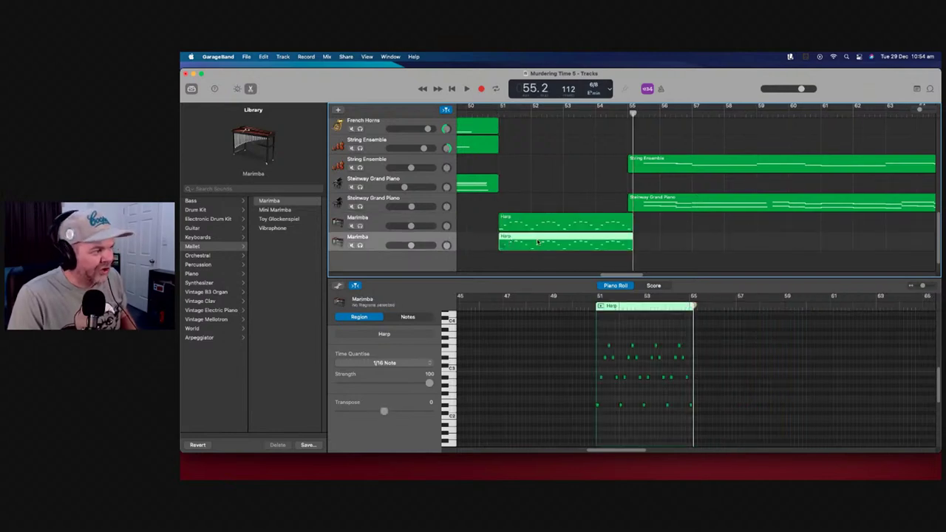
left_click_drag(388, 413, 412, 413)
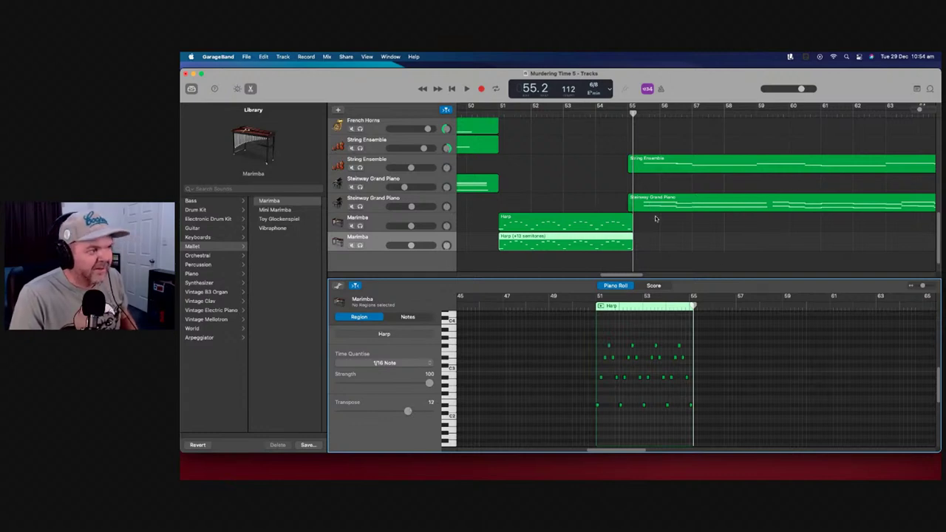
left_click_drag(805, 84, 824, 91)
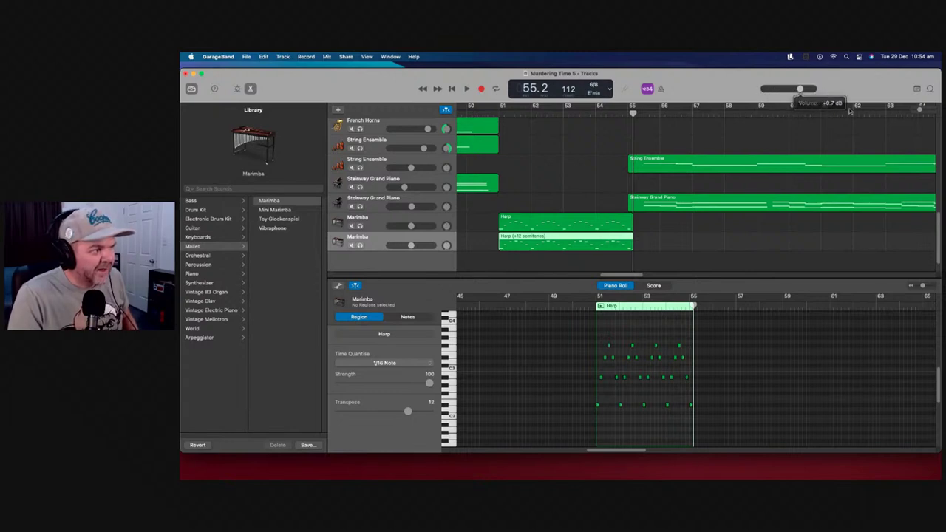
left_click_drag(921, 111, 917, 111)
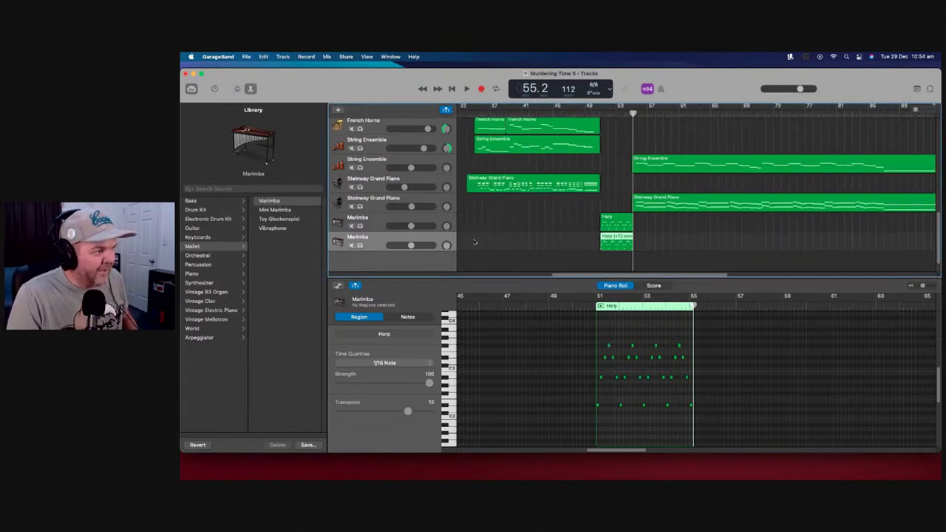
Lower both Marimba tracks, pan the octave-up Marimba to -64, and play back from bar 49
left_click_drag(412, 226, 405, 245)
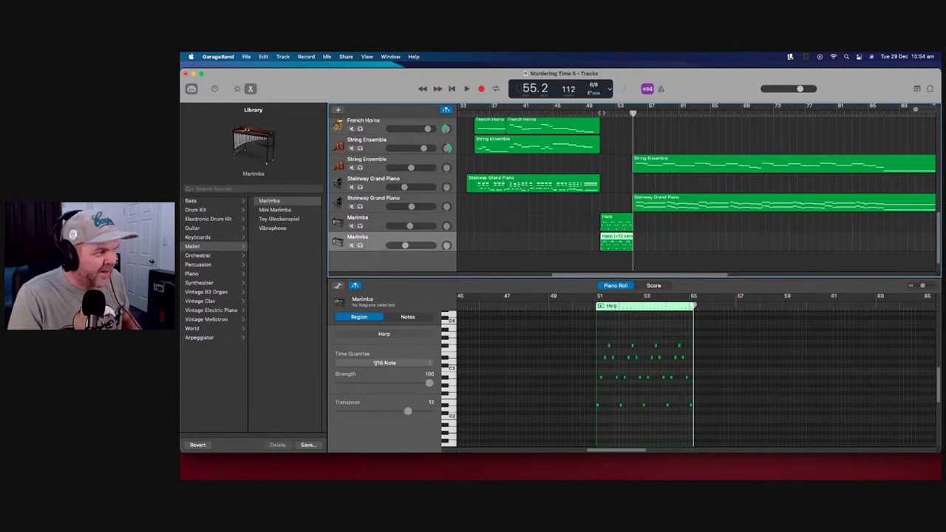
left_click(585, 111)
key("space")
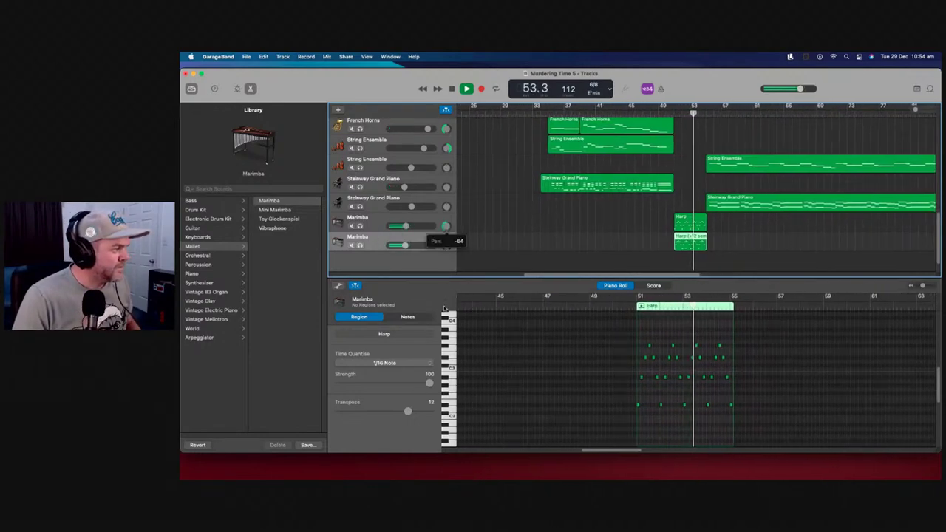
left_click(447, 246)
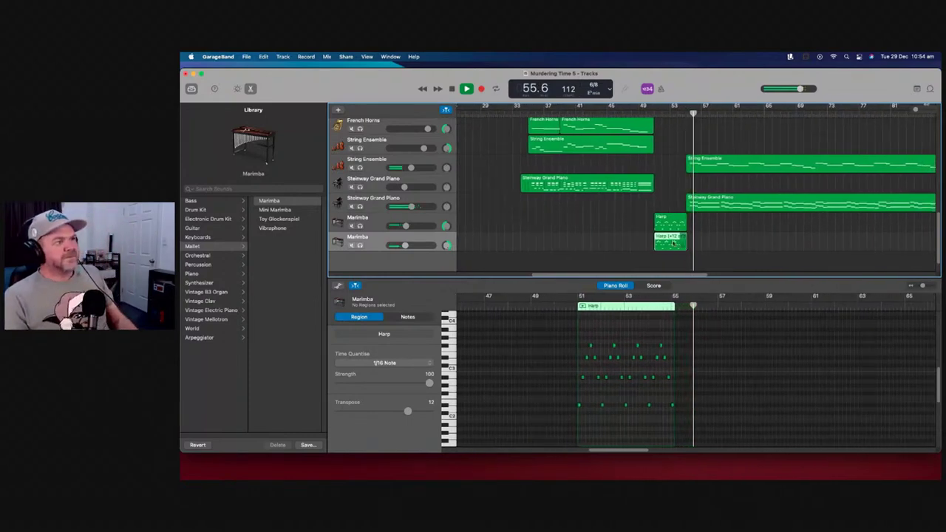
key("space")
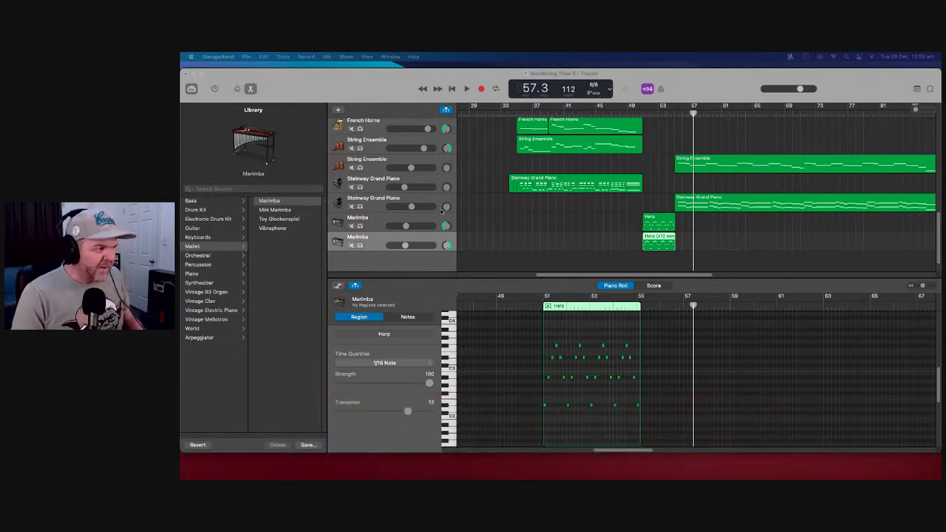
scroll(500, 212, "up", 10)
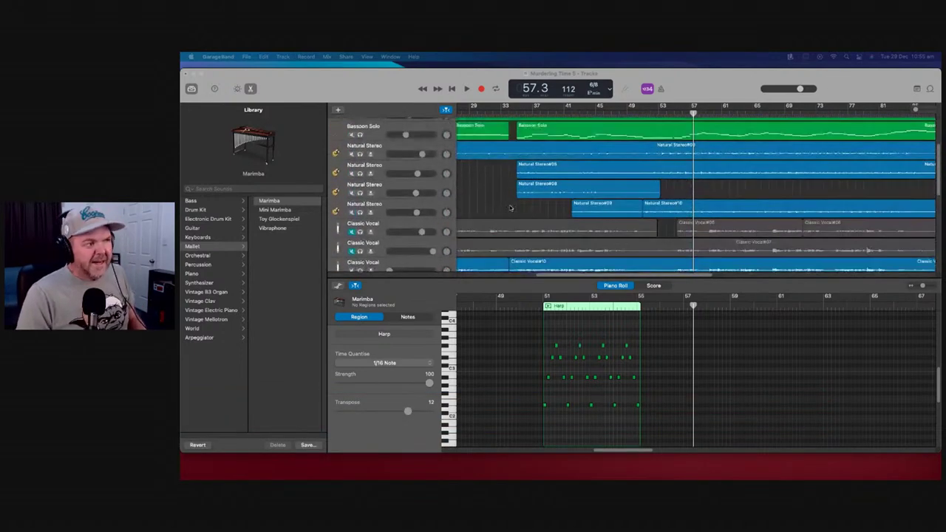
From bar 11, turn the first two Classic Vocal faders fully down and raise the third one
scroll(511, 208, "up", 2)
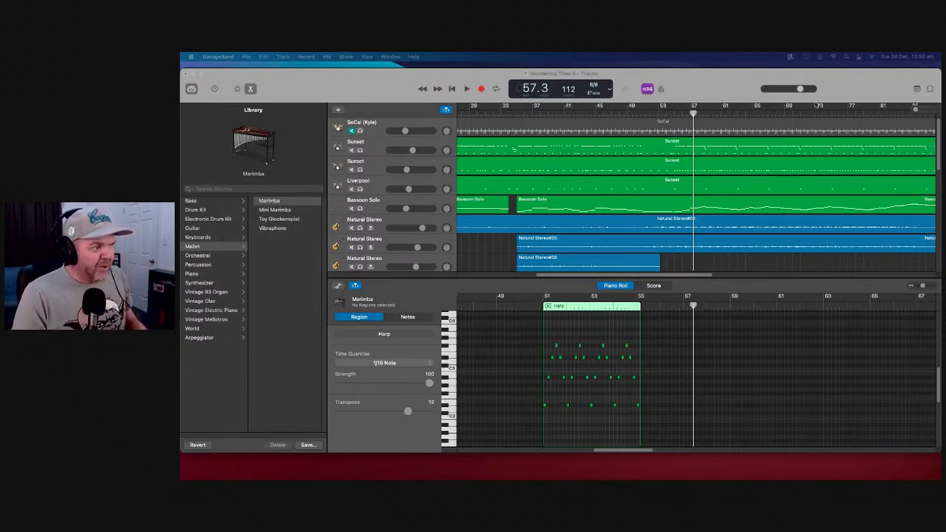
left_click_drag(923, 289, 920, 286)
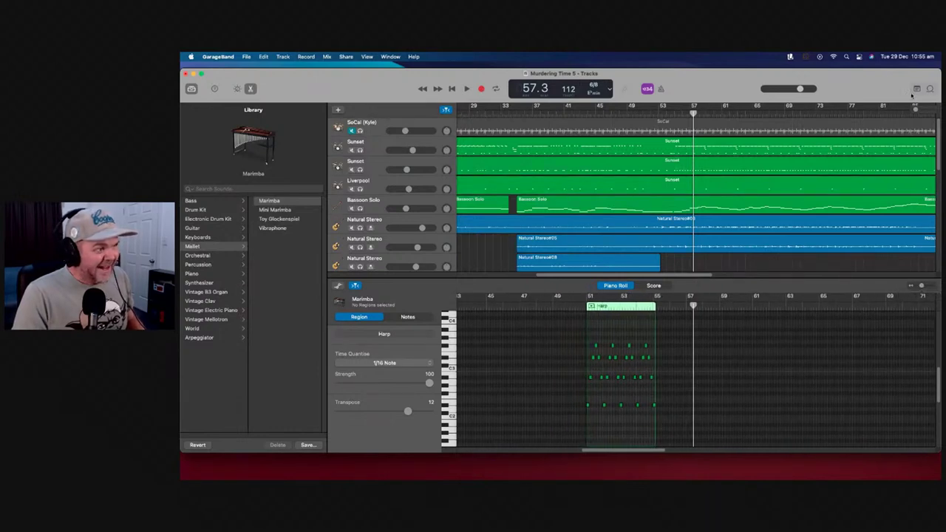
left_click_drag(916, 109, 912, 110)
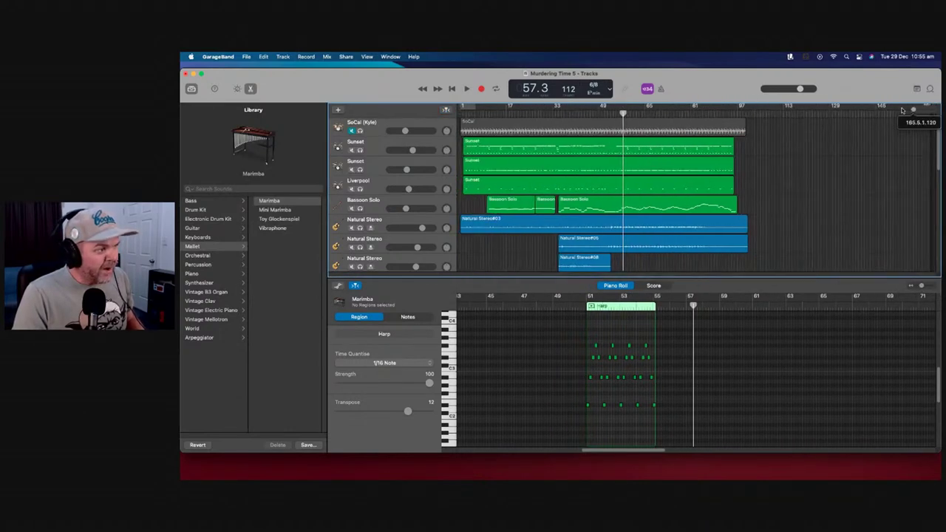
scroll(500, 168, "down", 1)
scroll(501, 169, "down", 5)
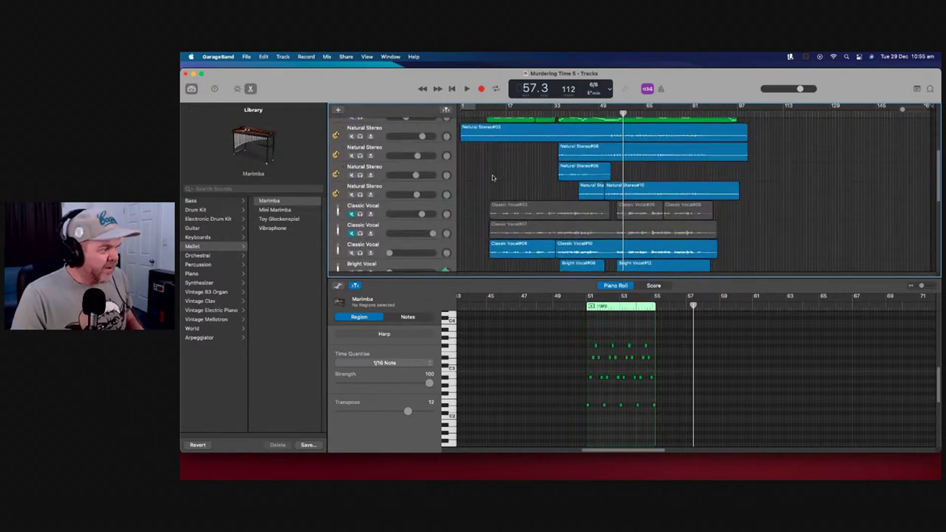
scroll(495, 176, "down", 1)
left_click(489, 113)
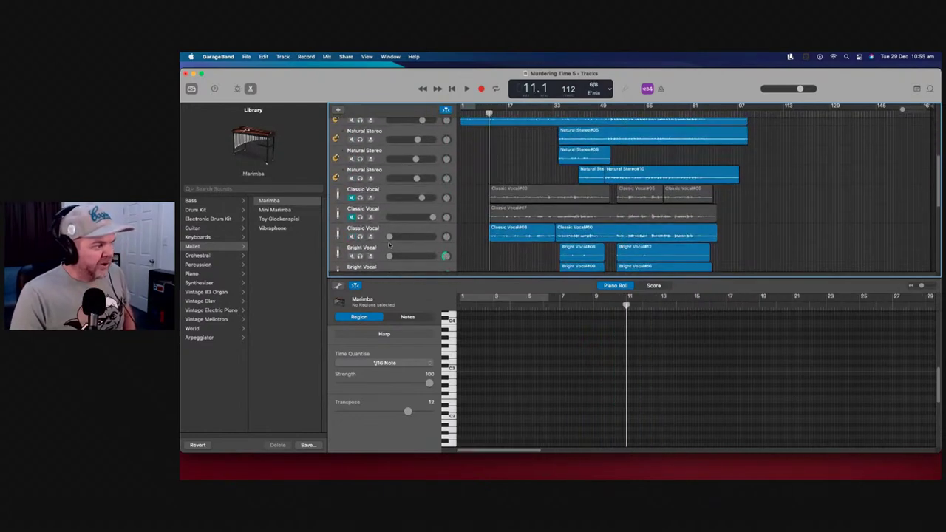
left_click_drag(432, 216, 390, 198)
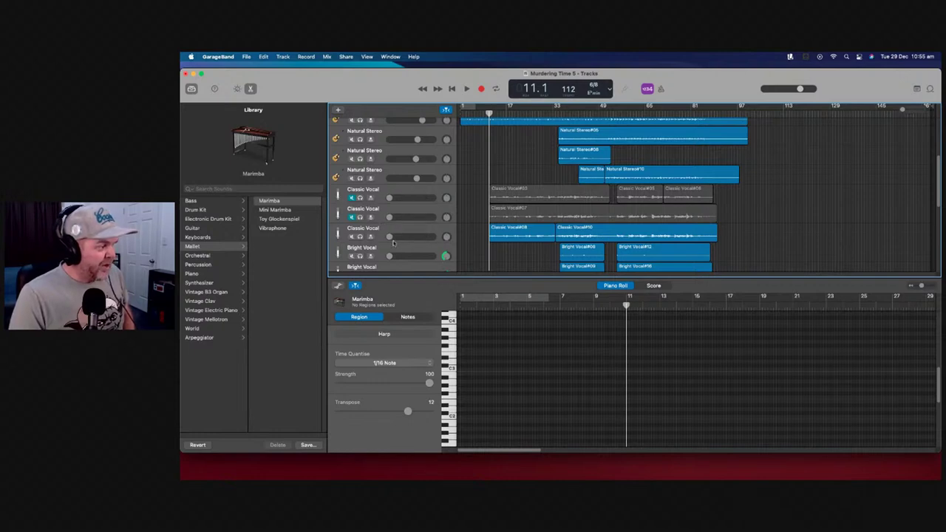
left_click_drag(393, 236, 409, 237)
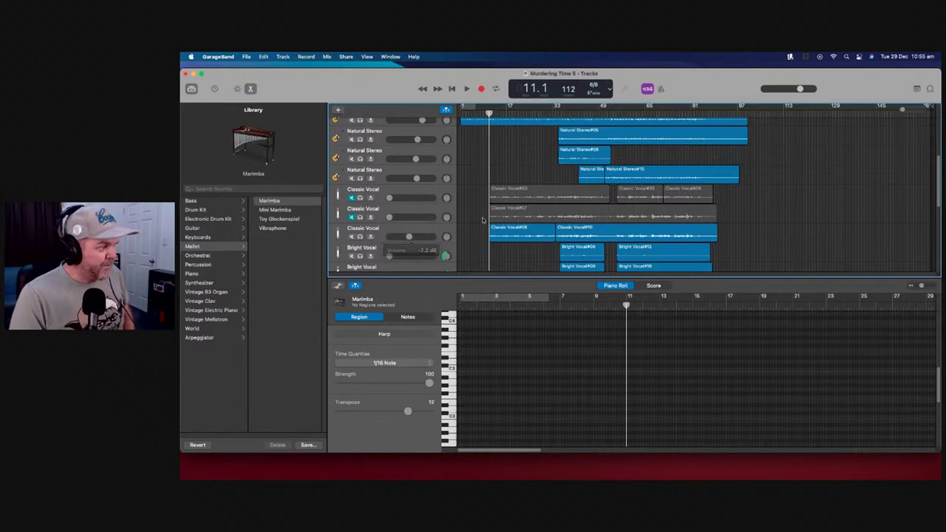
left_click(455, 213)
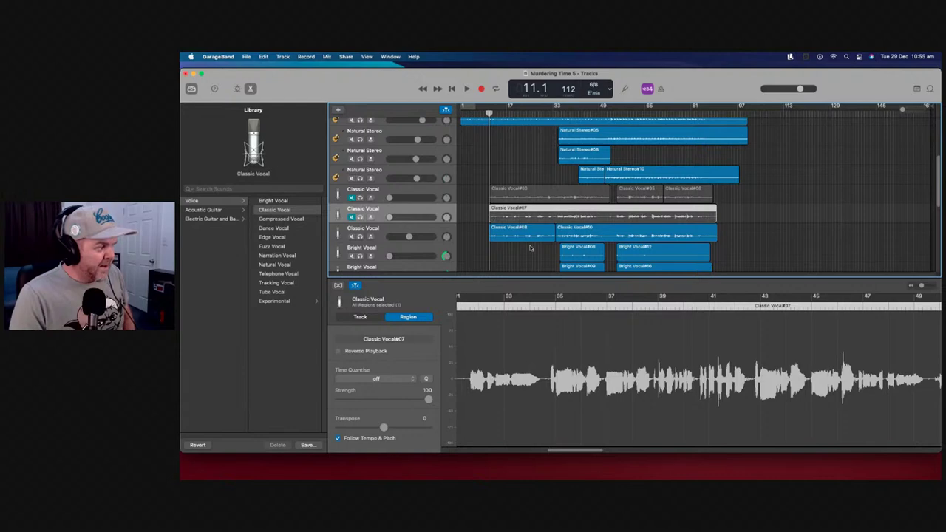
Show Smart Controls for the third Classic Vocal track and play from the song's start
left_click(454, 234)
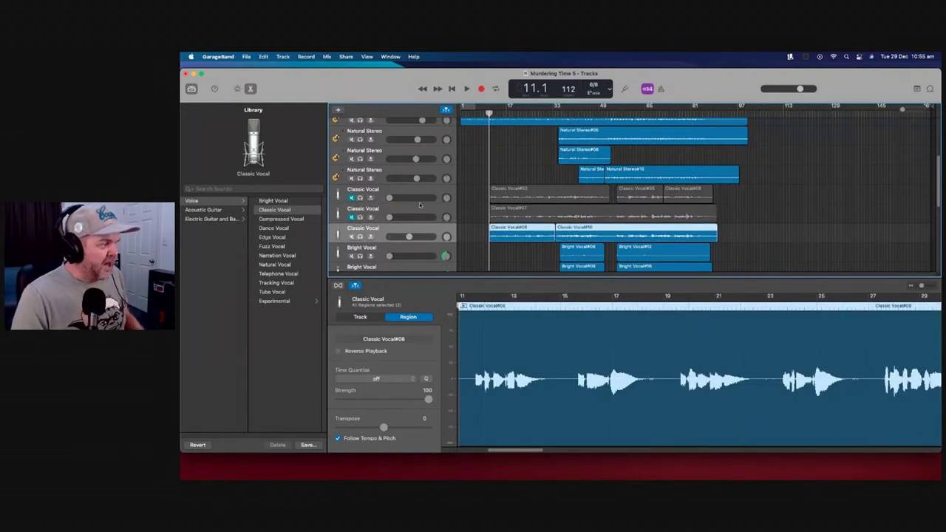
left_click(361, 317)
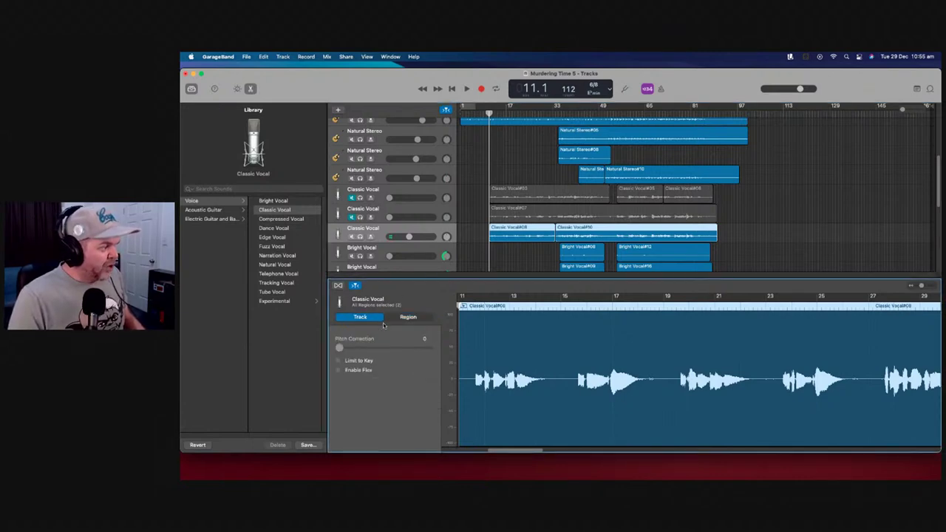
left_click(236, 88)
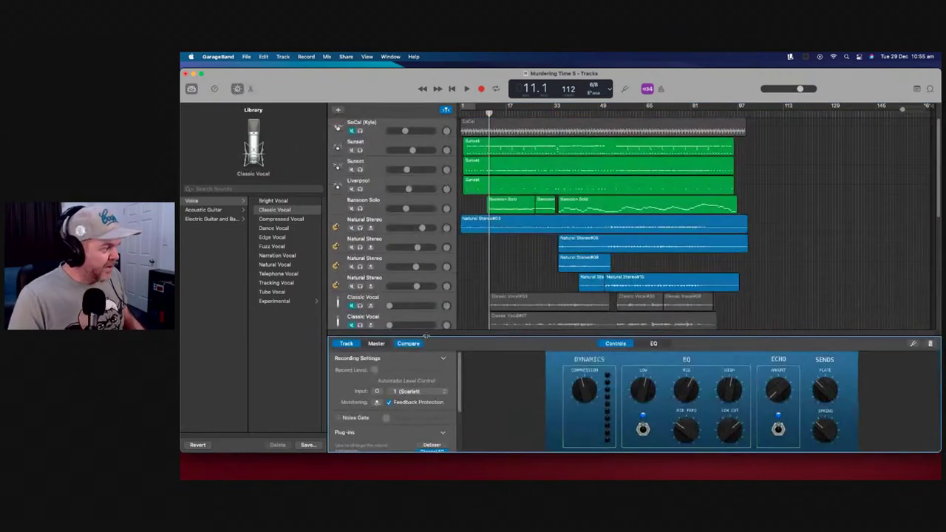
left_click_drag(488, 111, 460, 110)
left_click(467, 88)
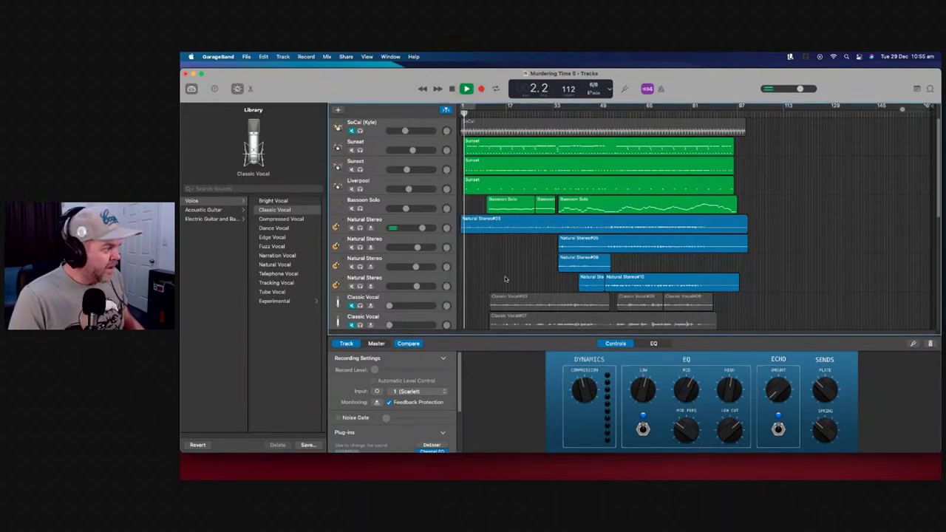
Trim the Natural Stereo#03 guitar region to start at bar 2
scroll(508, 279, "down", 4)
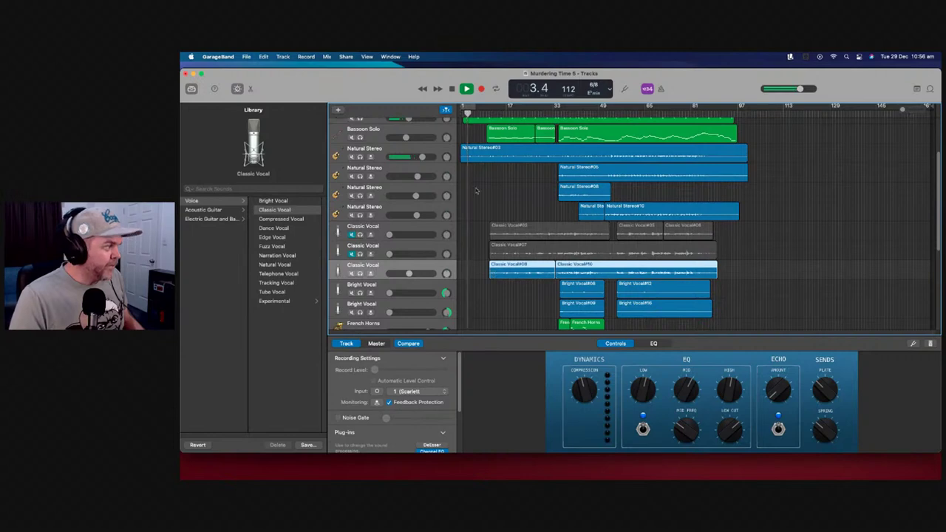
scroll(468, 190, "up", 4)
left_click(461, 228)
left_click_drag(461, 228, 468, 235)
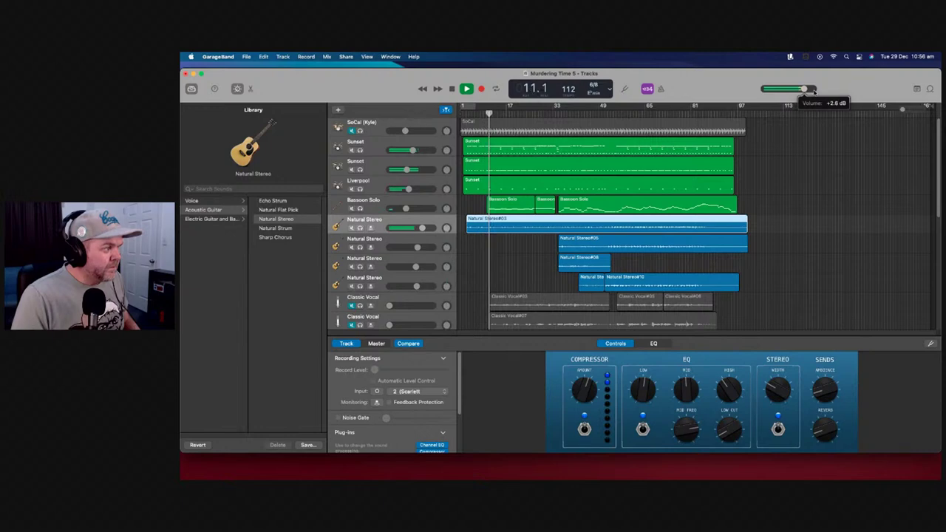
Fine-tune the third Classic Vocal track's volume and select its regions
scroll(512, 290, "down", 1)
scroll(512, 290, "down", 2)
left_click_drag(409, 276, 419, 276)
left_click(587, 399)
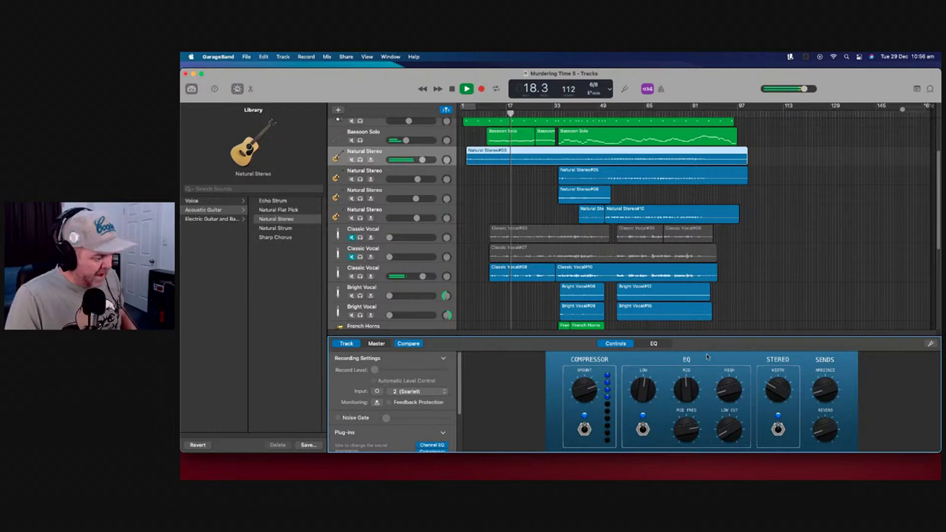
left_click(753, 289)
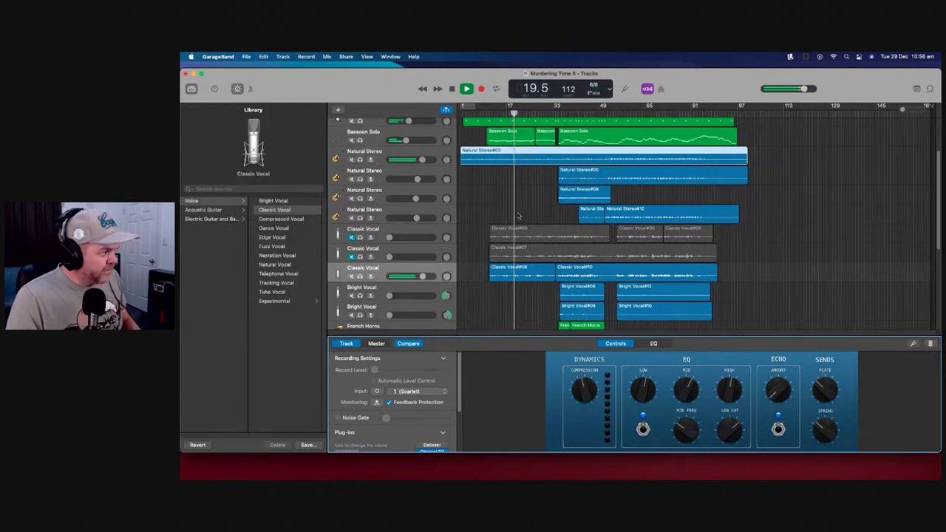
left_click(452, 269)
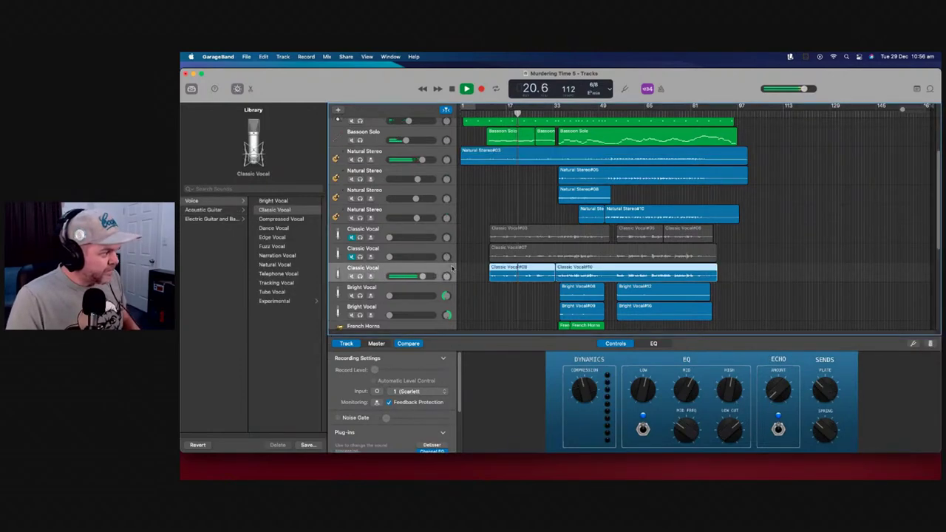
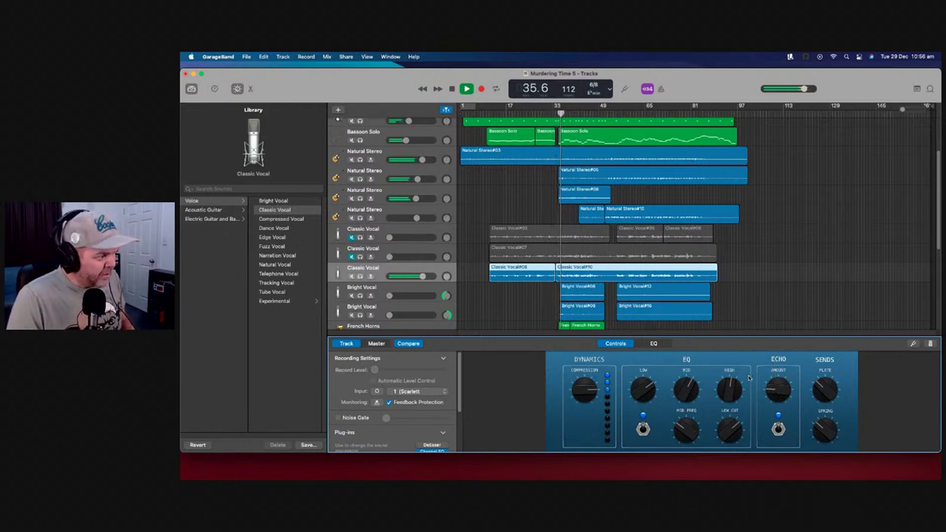
Set the Classic Vocal volume near +2 dB, reduce its echo amount, and raise the master reverb
left_click_drag(422, 275, 425, 277)
left_click_drag(778, 391, 777, 405)
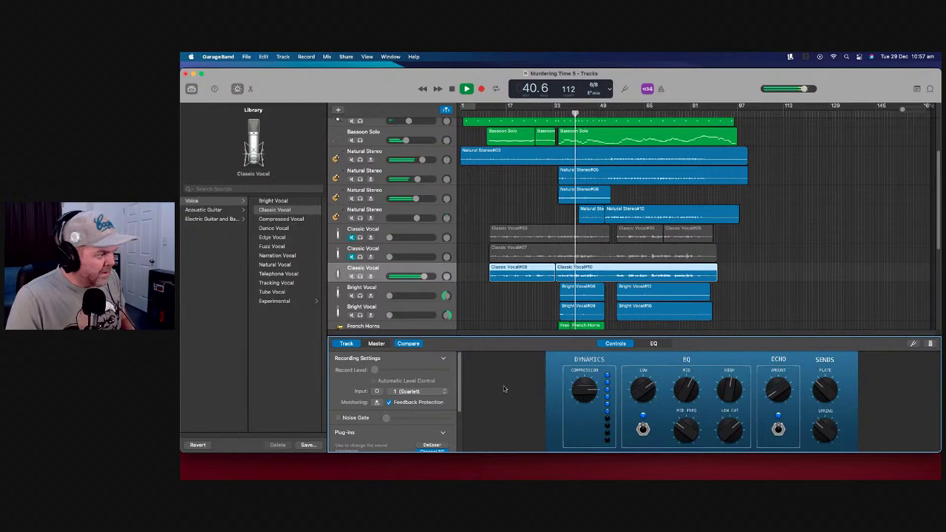
scroll(461, 431, "down", 3)
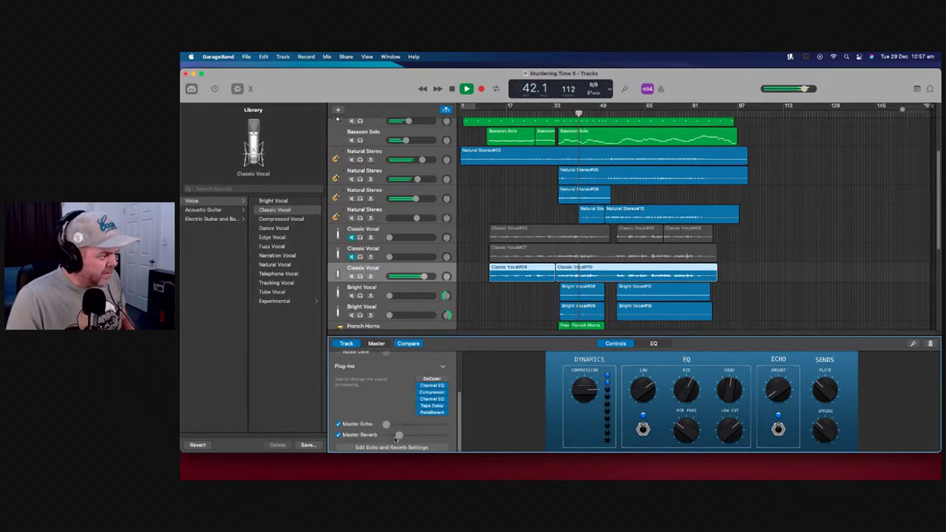
mouse_move(399, 435)
left_mouse_down()
mouse_move(415, 435)
mouse_move(395, 427)
mouse_move(428, 425)
mouse_move(399, 425)
left_mouse_up()
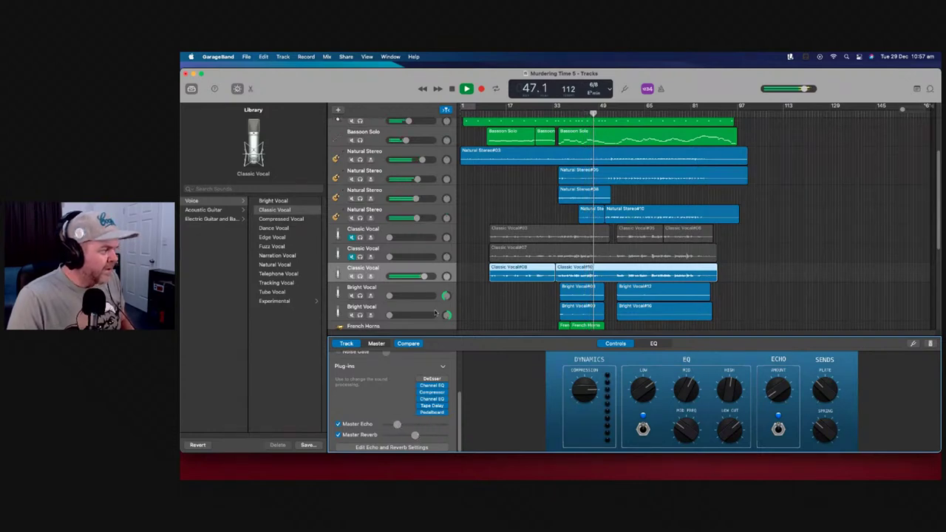
left_click_drag(424, 276, 425, 275)
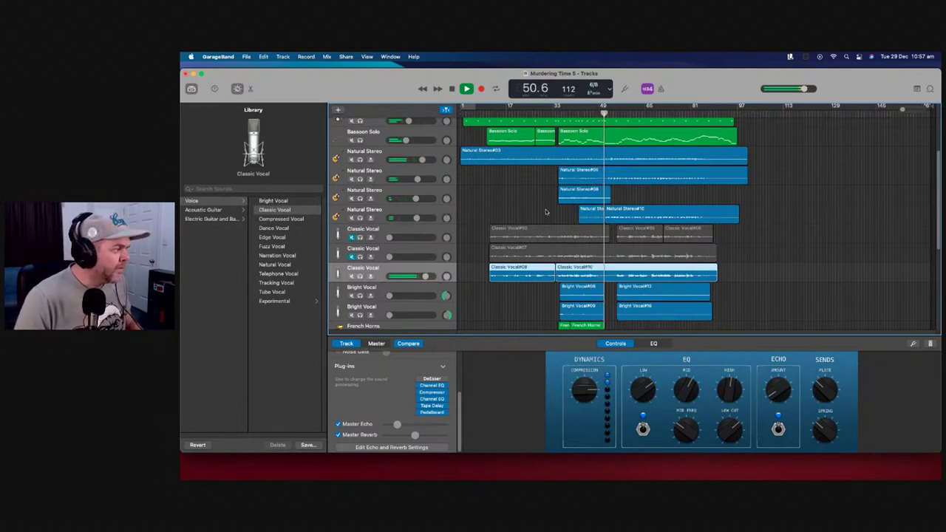
scroll(478, 193, "up", 1)
scroll(478, 193, "down", 2)
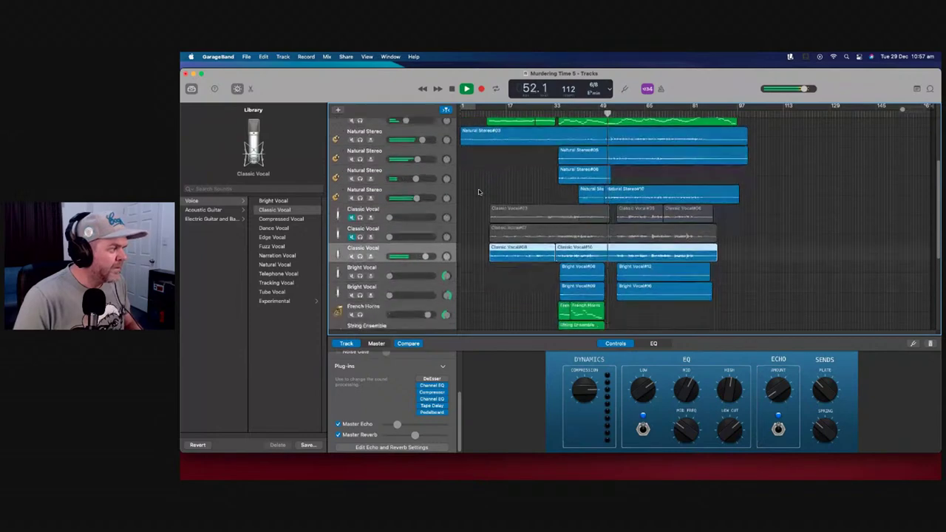
Split the Classic Vocal#07 region at the playhead at bar 33
key("comma")
key("comma")
key("comma")
key("comma")
key("comma")
key("comma")
key("comma")
key("comma")
key("comma")
key("comma")
key("comma")
key("comma")
key("comma")
key("comma")
key("comma")
key("comma")
key("comma")
key("comma")
key("comma")
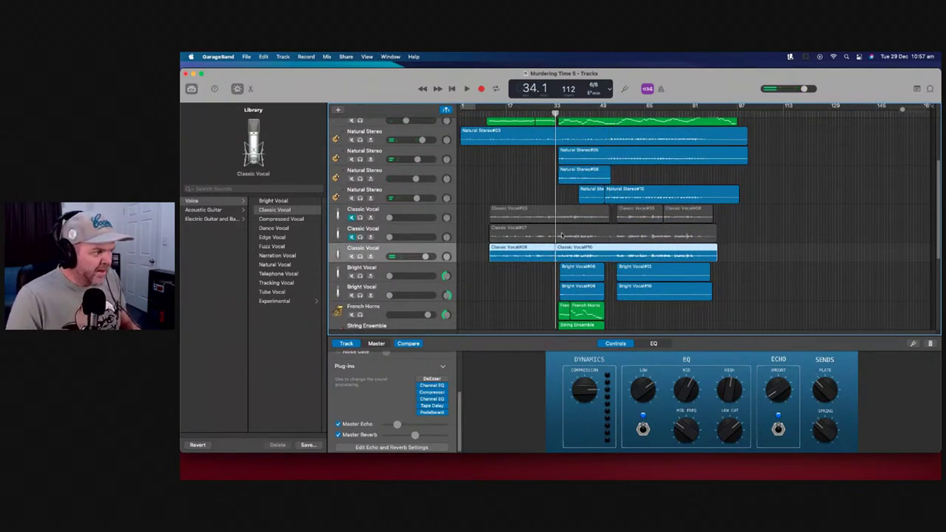
left_click(562, 235)
right_click(559, 234)
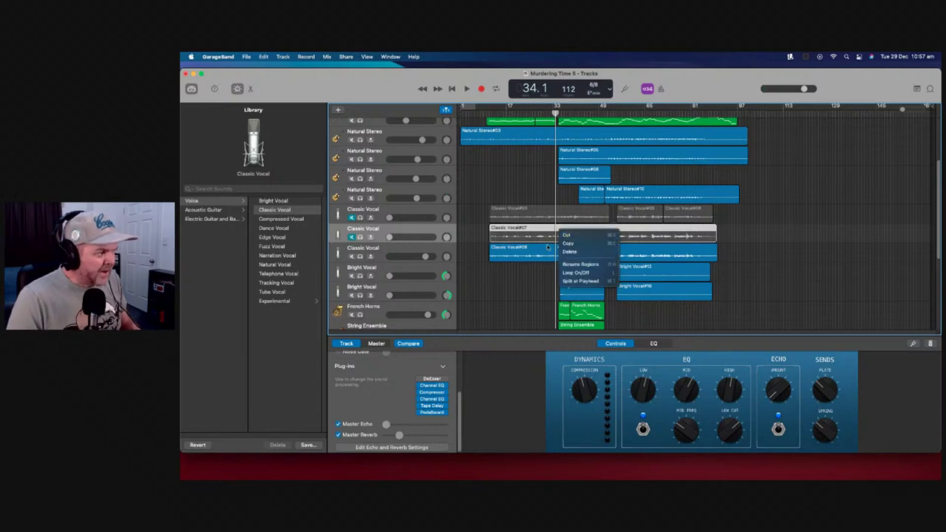
left_click(599, 283)
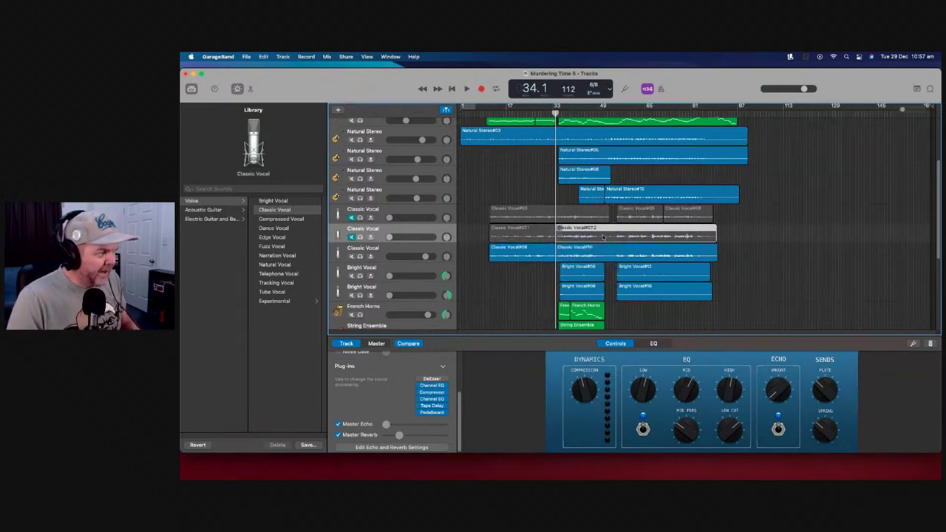
Split the third vocal track's region at the playhead near bar 51
left_click(605, 109)
key("space")
key("space")
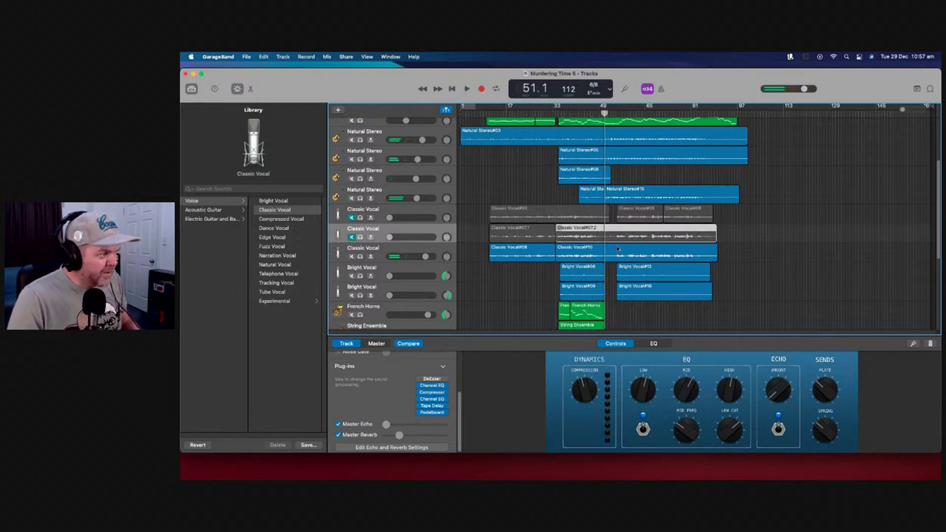
left_click(612, 256)
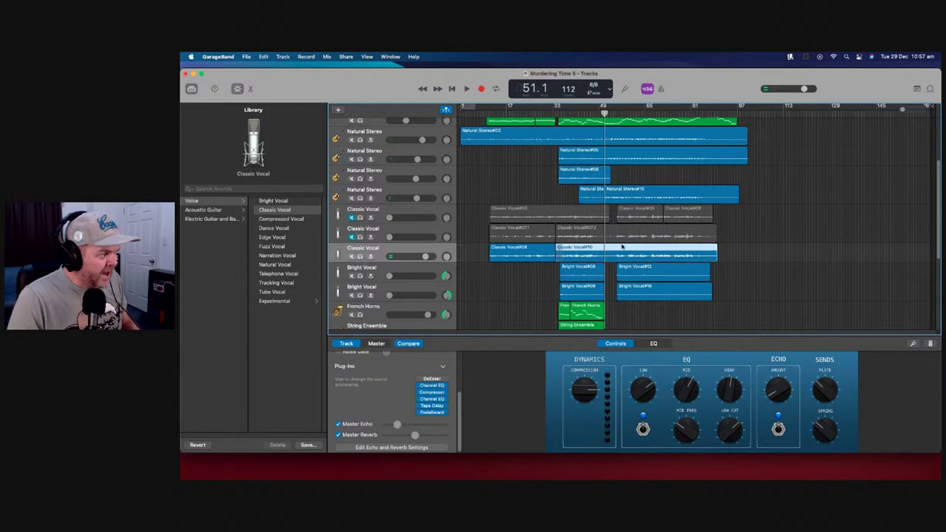
right_click(609, 253)
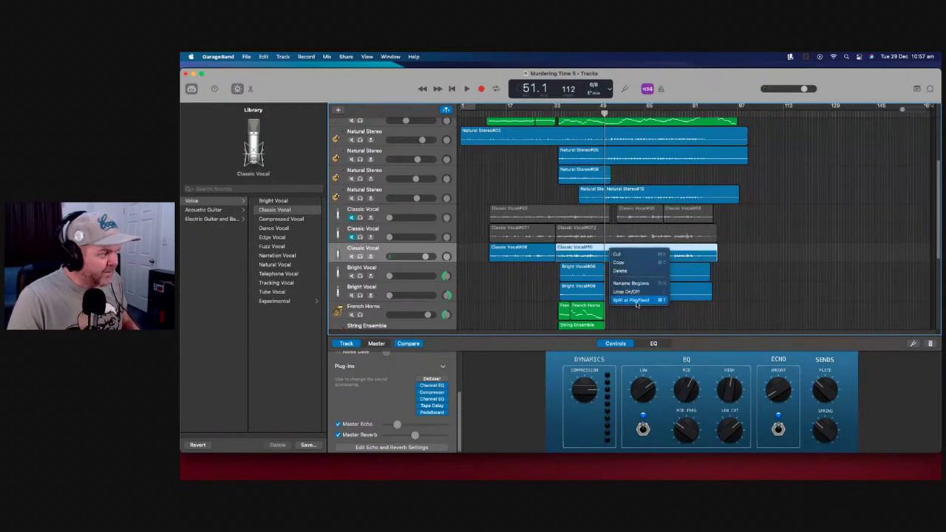
left_click(637, 301)
Select the Classic Vocal#07.1 and #07.2 pieces, then the third Classic Vocal track's actions
left_click(604, 231)
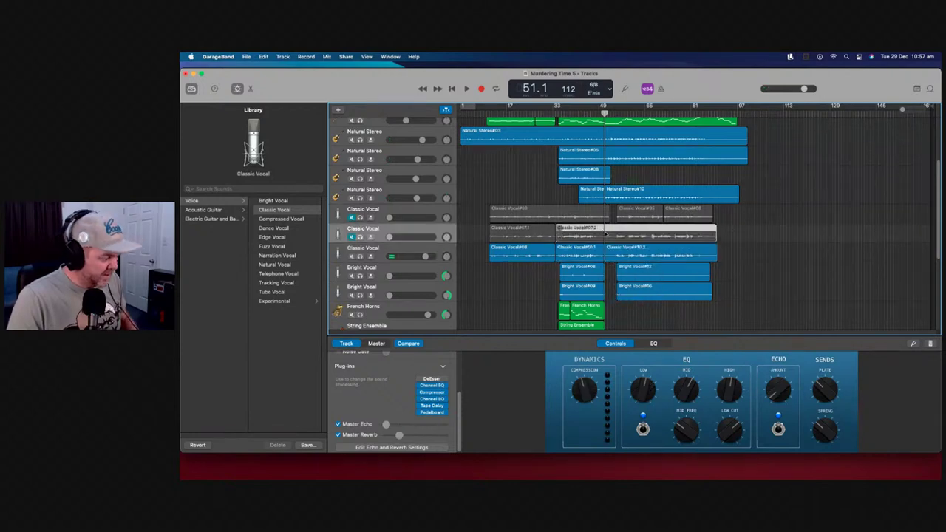
left_click(612, 234)
left_click(736, 236)
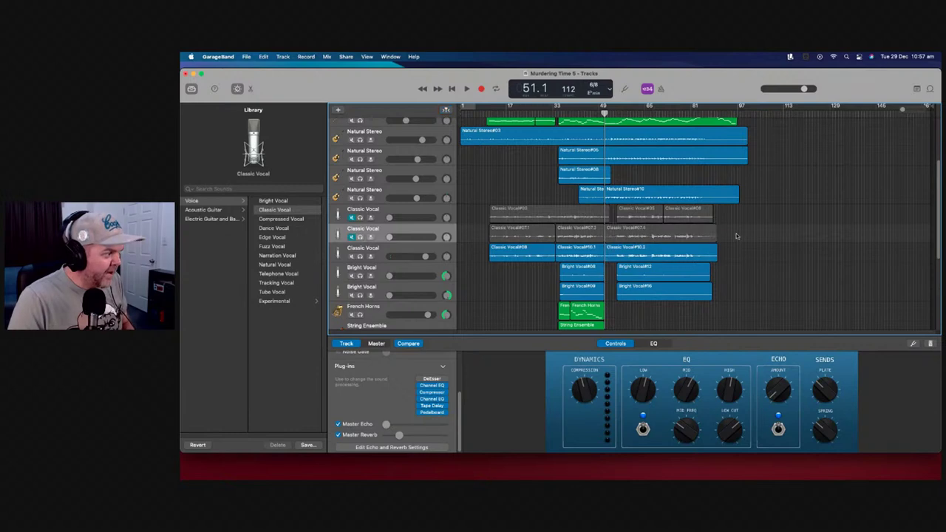
left_click(529, 239)
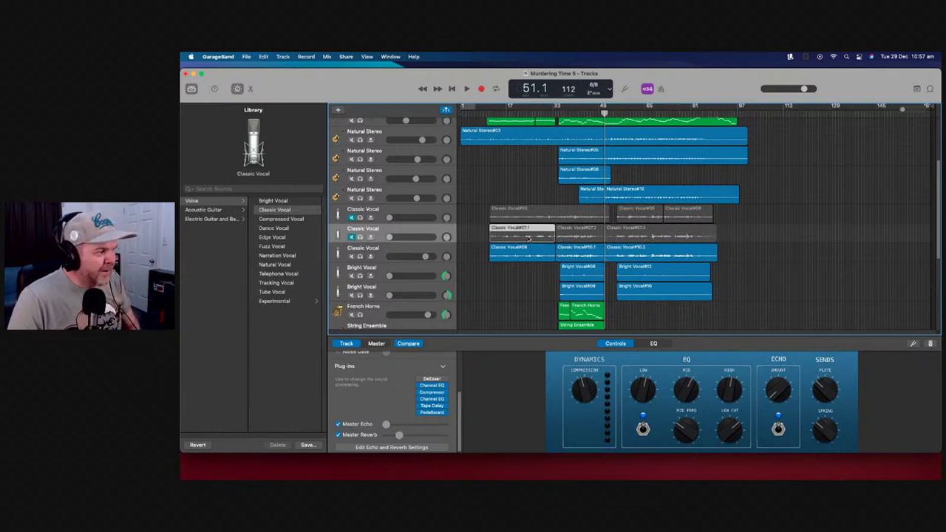
left_click(586, 237)
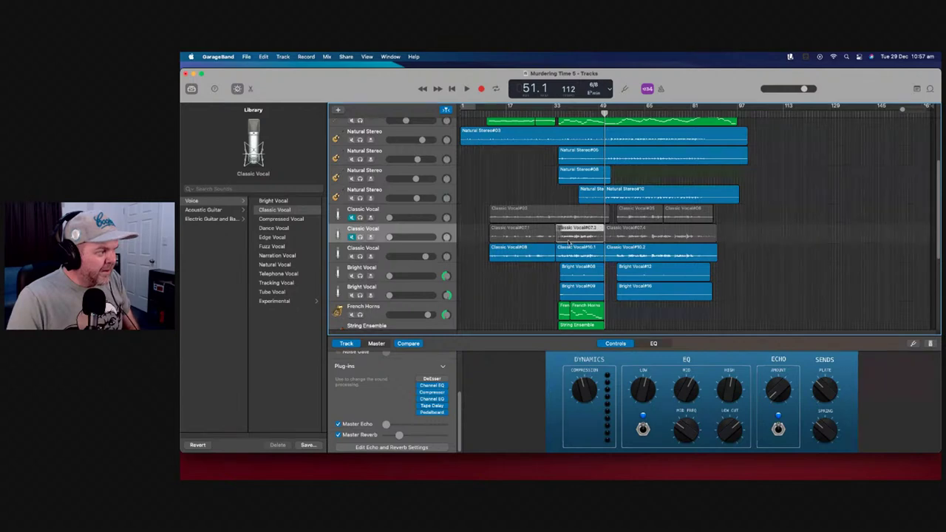
left_click(446, 253)
right_click(448, 252)
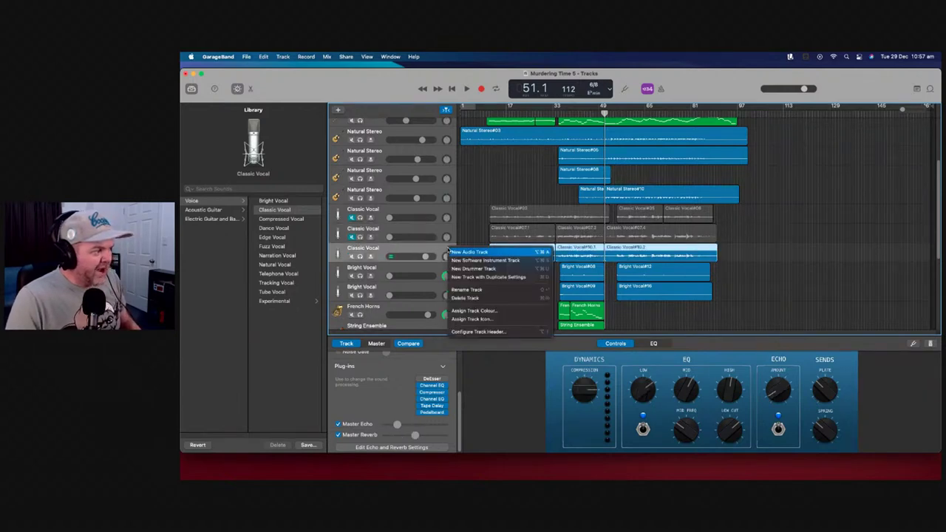
Add a new Classic Vocal track and move regions #08 and #07.3 onto it
left_click(496, 277)
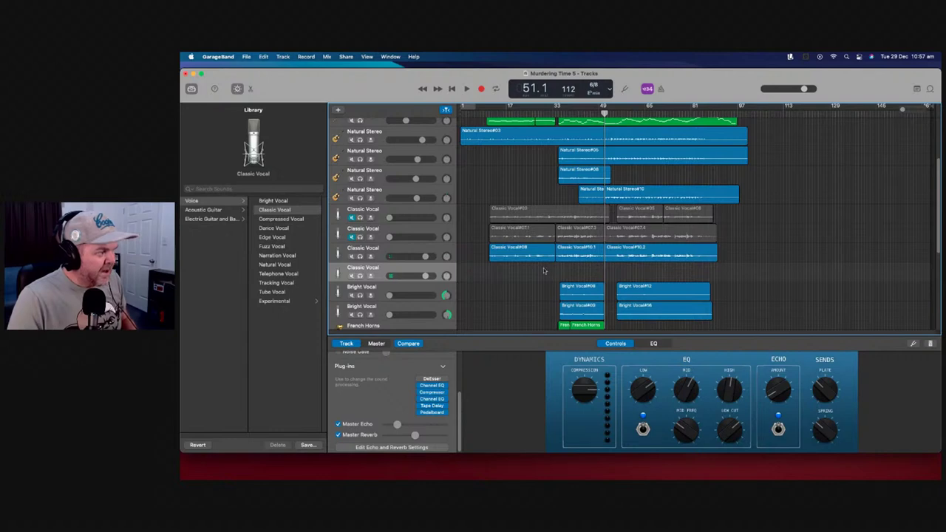
left_click_drag(521, 256, 518, 270)
left_click(581, 235)
left_click_drag(580, 235, 580, 271)
Play from bar 30 and mute the track holding Classic Vocal#10.1 and #10.2
left_click(547, 112)
key("space")
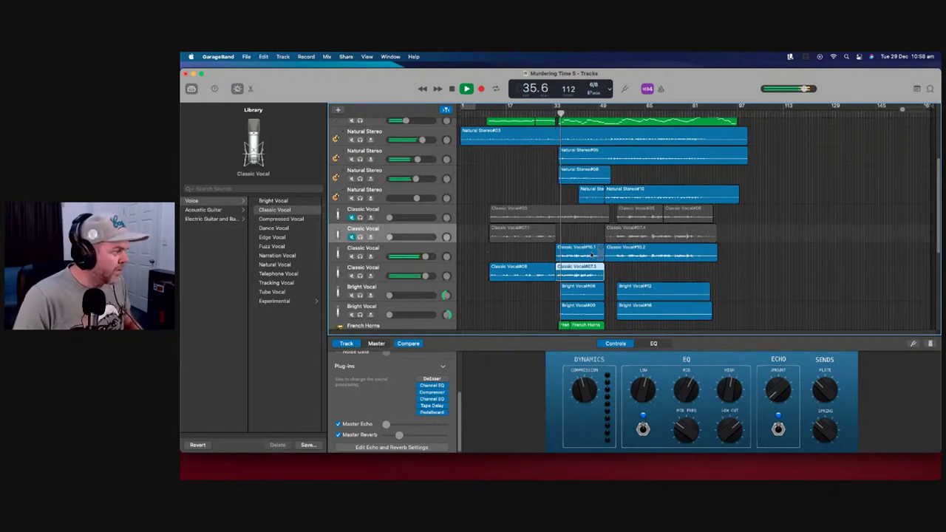
left_click(351, 257)
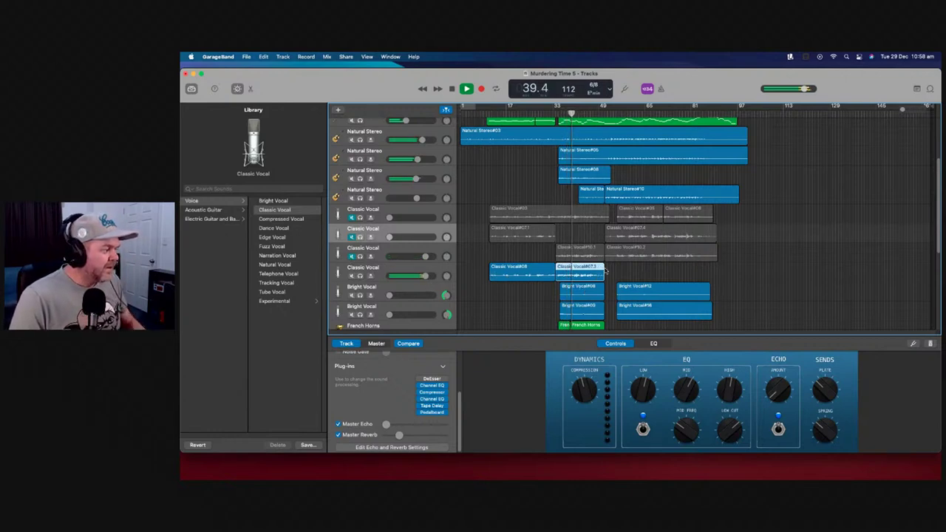
Fine-tune the reverb level on the new Classic Vocal track
left_click_drag(399, 434, 439, 435)
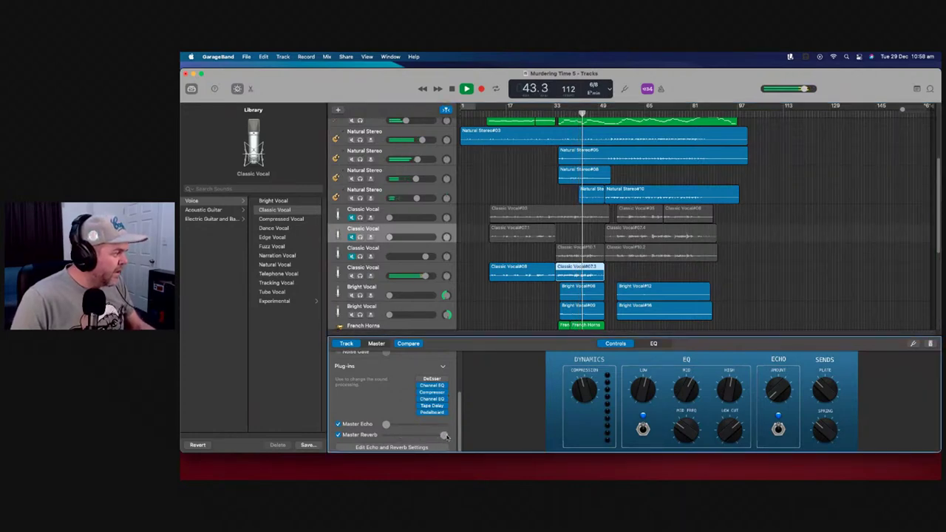
left_click_drag(445, 437, 426, 436)
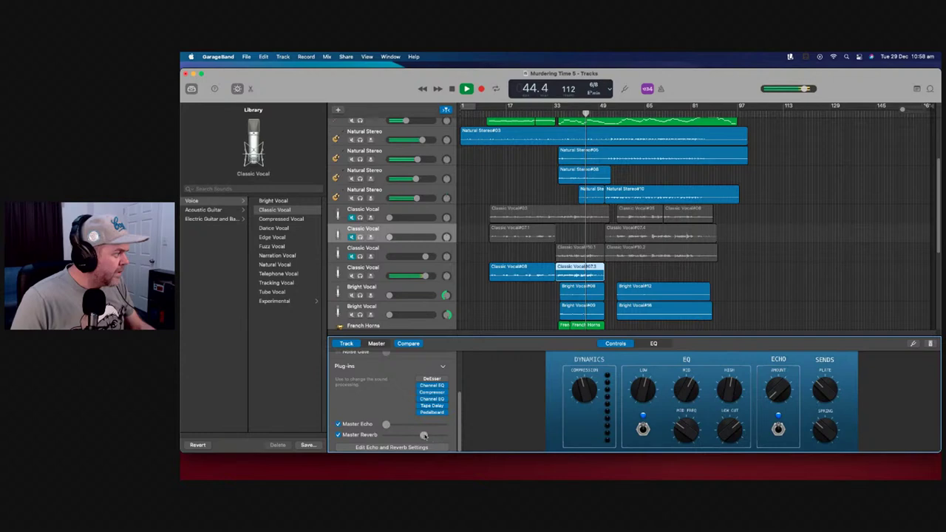
left_click(389, 269)
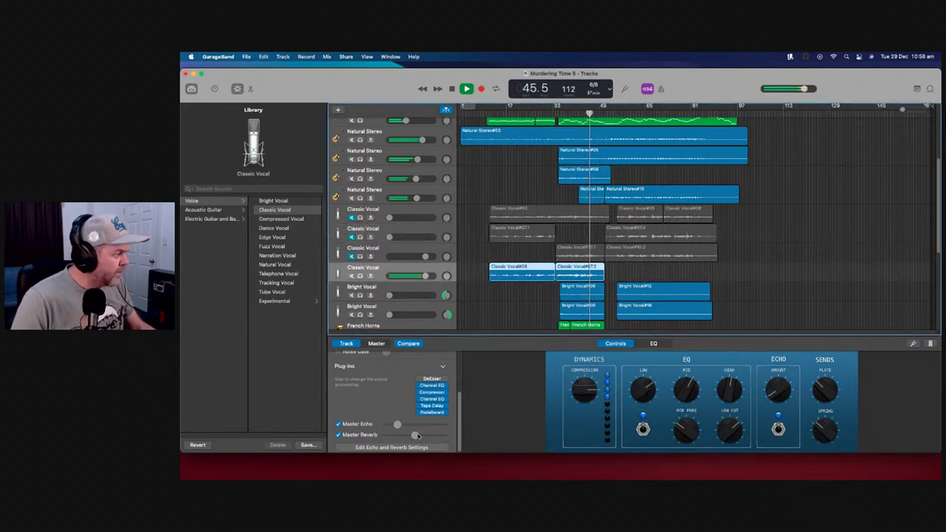
left_click_drag(433, 436, 424, 438)
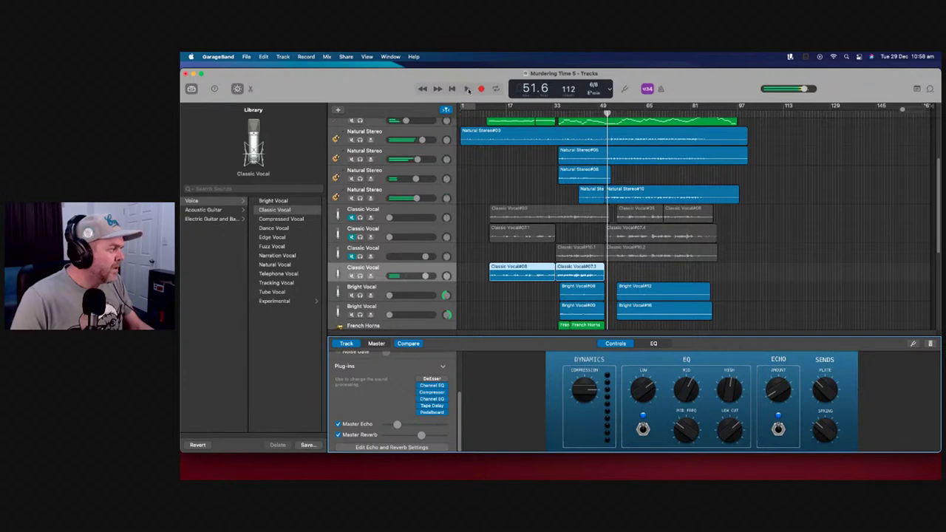
Lengthen Classic Vocal#07.3 by two bars, trim #10.2 to start at bar 53, and solo the track
left_click_drag(602, 269, 611, 277)
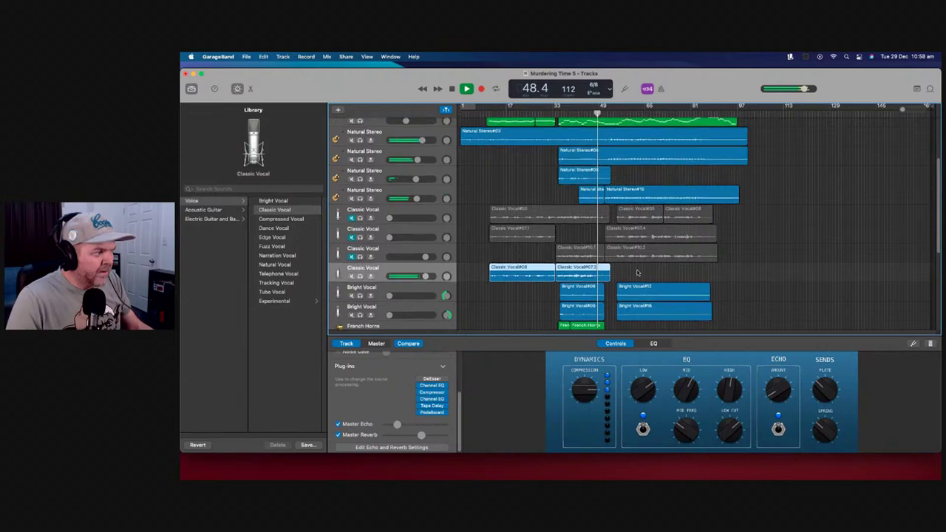
scroll(632, 271, "up", 2)
left_click_drag(604, 274, 614, 275)
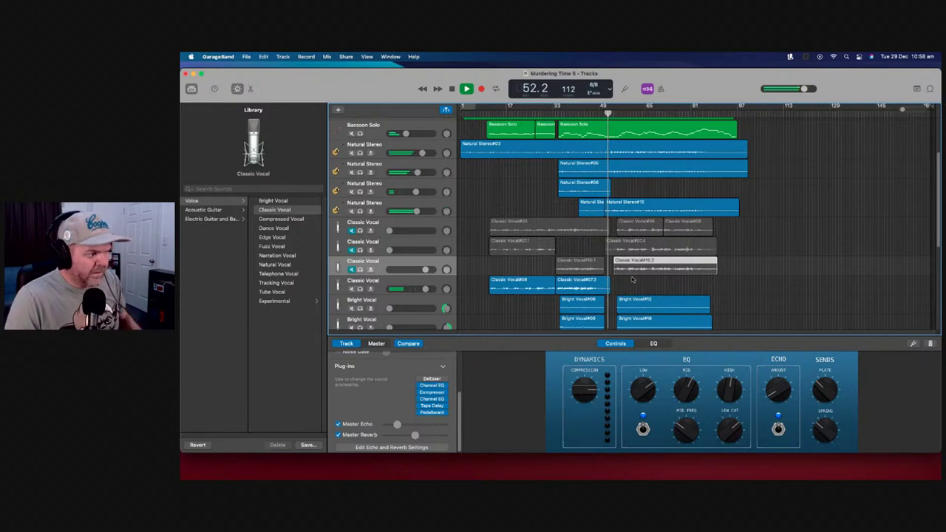
left_click(360, 288)
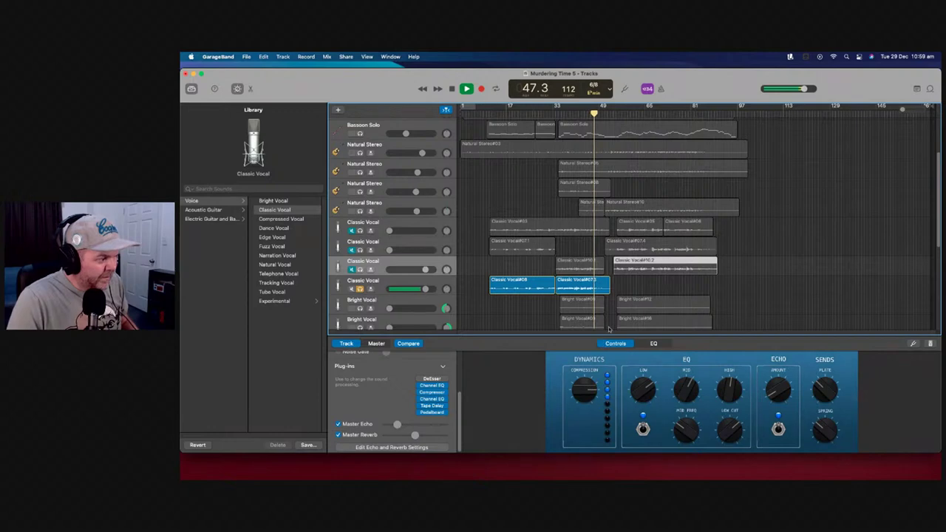
Split Classic Vocal#07.3 and #10.1 at the playhead near bar 46 with Cmd+T
left_click_drag(903, 111, 914, 110)
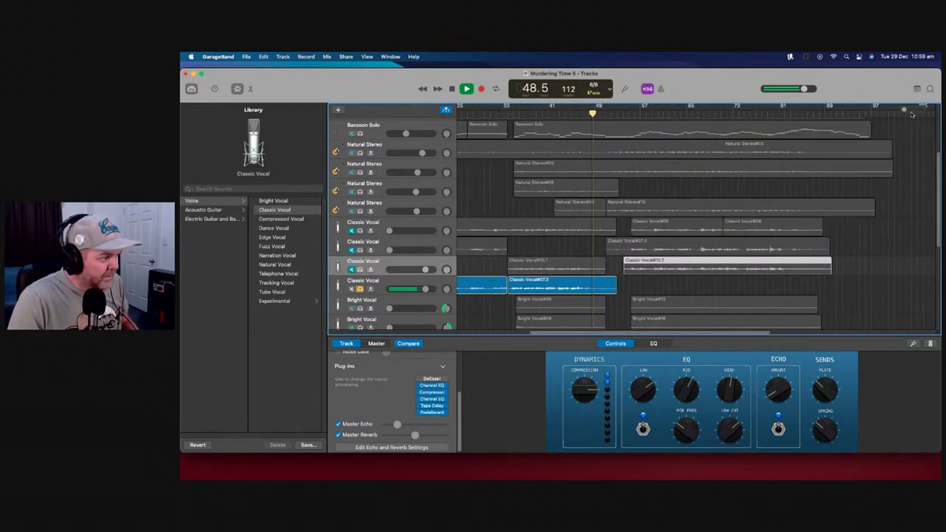
key("space")
key("space")
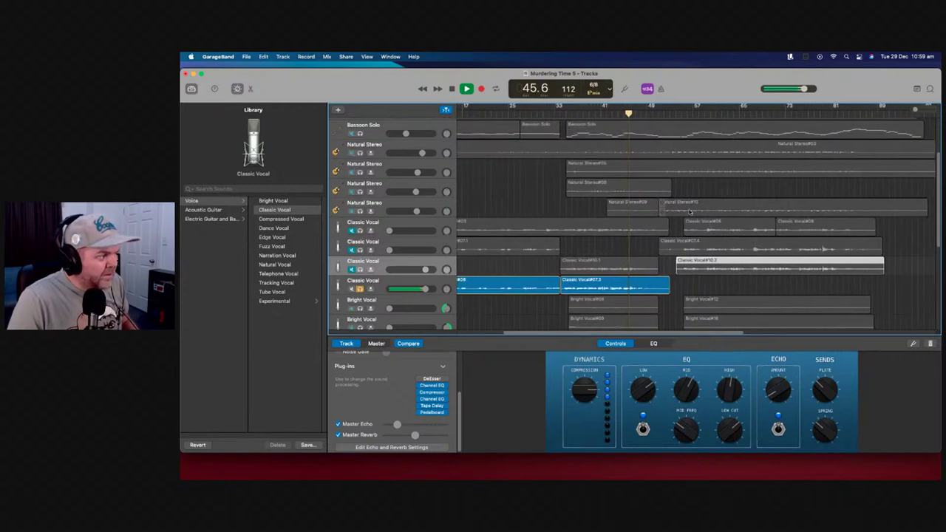
key("space")
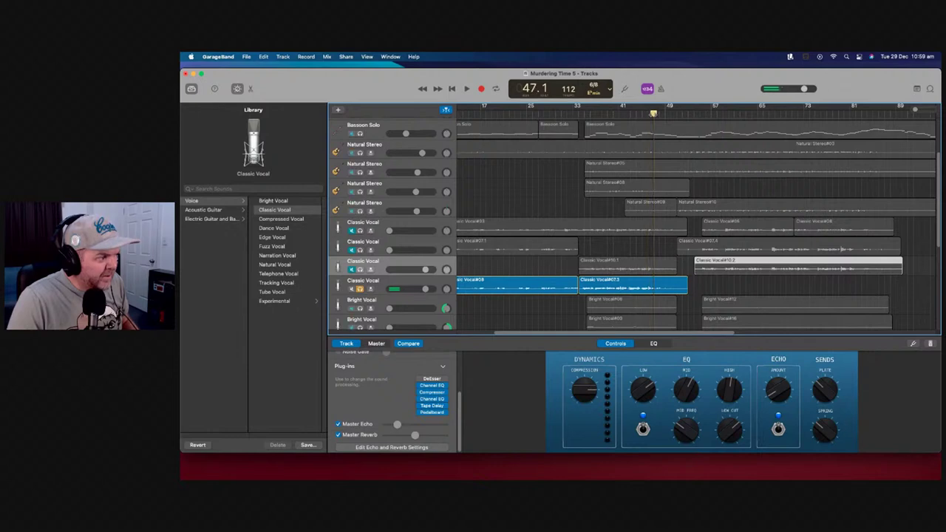
left_click(663, 276)
left_click(660, 286)
key("super+t")
left_click(662, 271)
key("super+t")
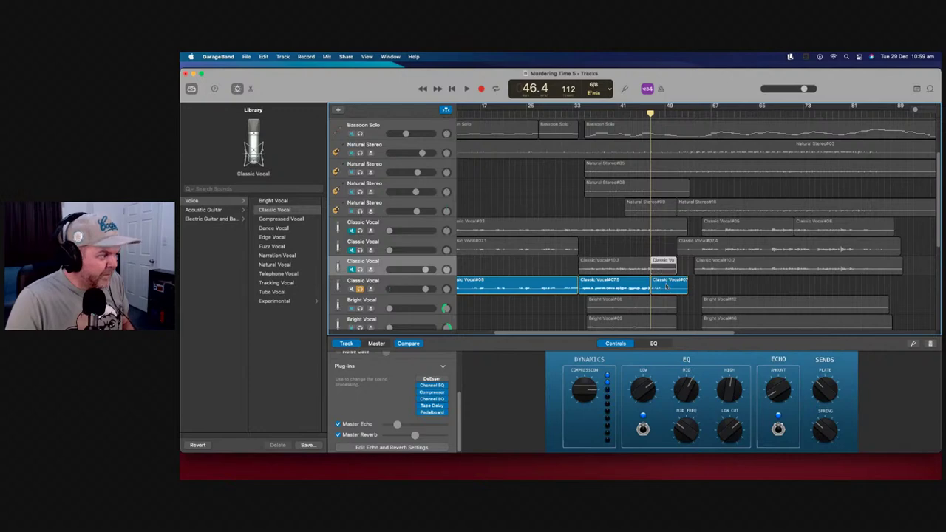
Shorten the short Classic Vocal piece by one bar, move it up a track, and play back the edit
left_click(667, 286)
left_click_drag(685, 285, 676, 289)
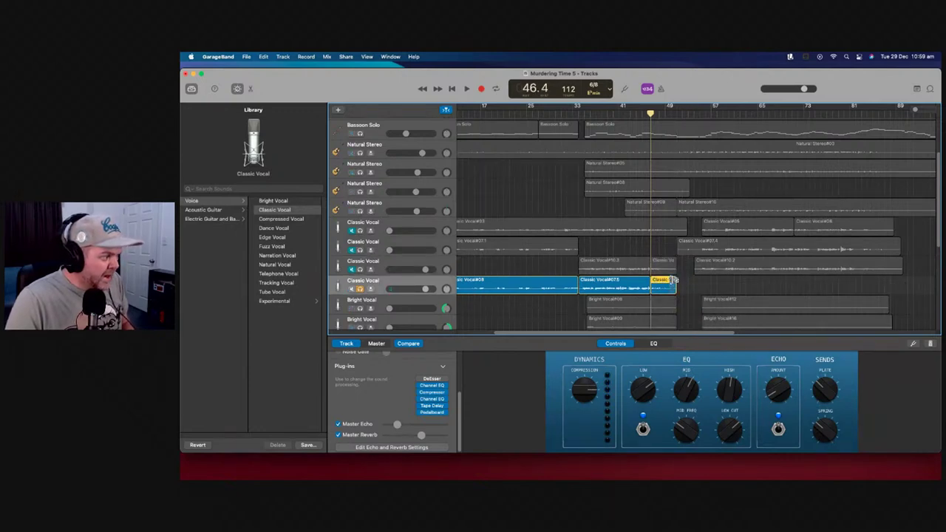
mouse_move(663, 289)
left_mouse_down()
mouse_move(662, 252)
mouse_move(663, 285)
left_mouse_up()
left_click(641, 111)
key("space")
scroll(690, 170, "left", 2)
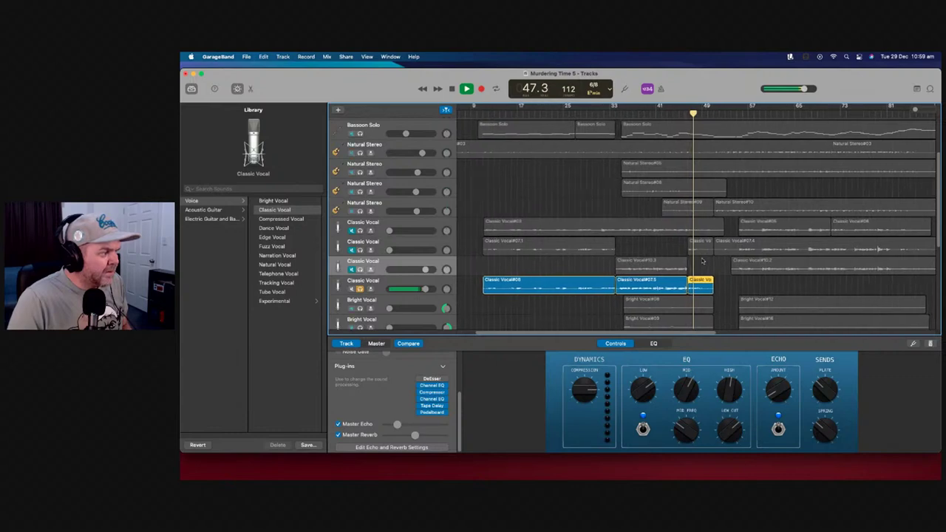
key("space")
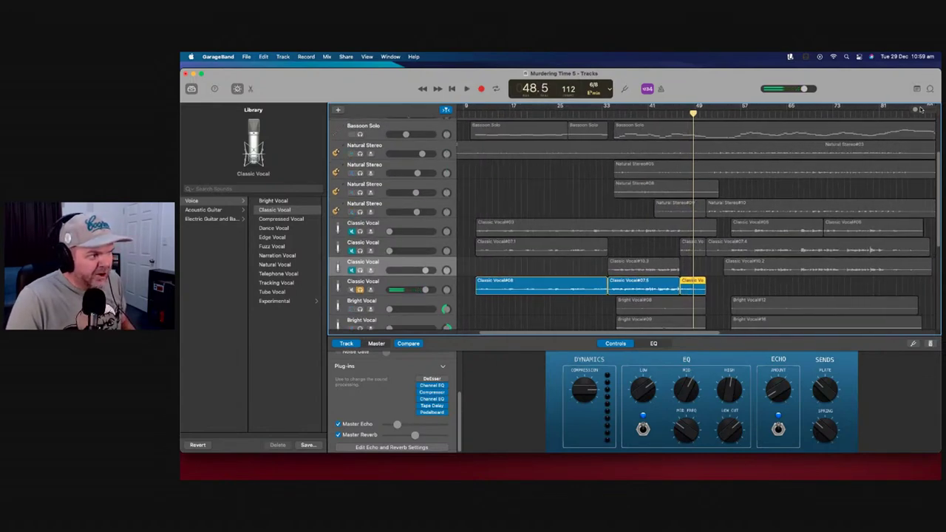
Trim the start of Classic Vocal#10.4 later and listen to the result
left_click_drag(916, 109, 922, 109)
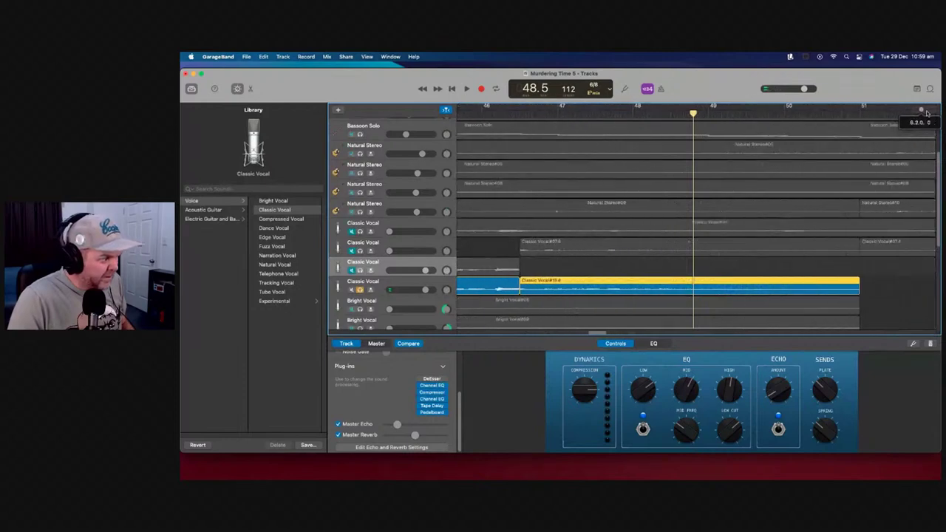
left_click_drag(523, 289, 535, 290)
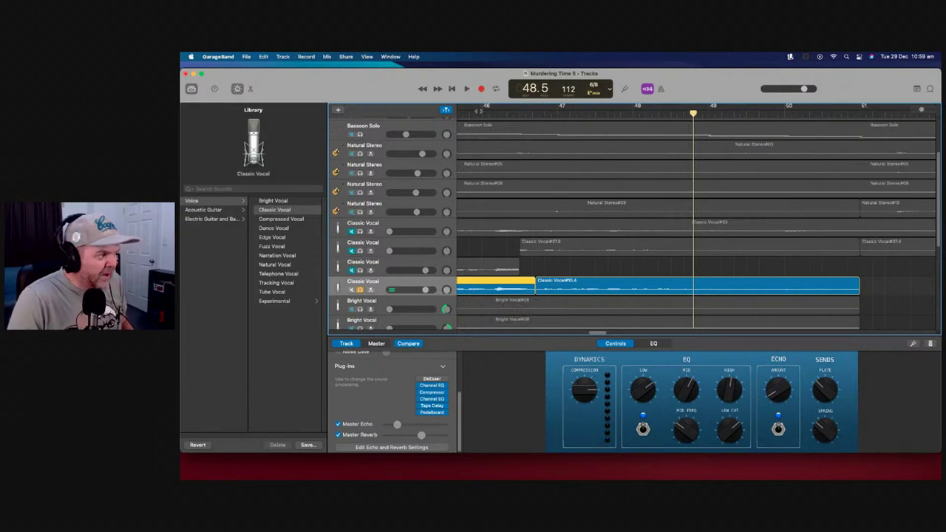
left_click(477, 110)
key("space")
scroll(601, 157, "left", 2)
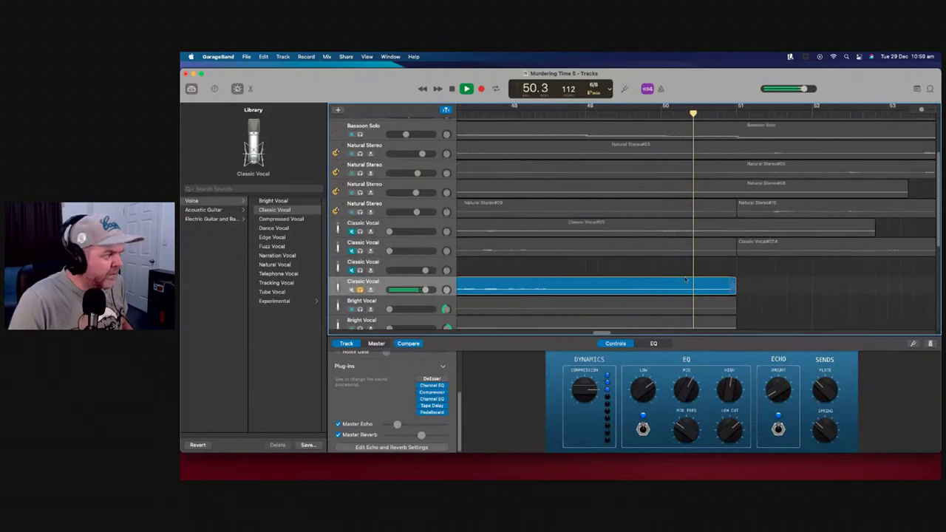
key("space")
Extend the region's end toward bar 52.5, then trim it back to the playhead
left_click_drag(681, 290, 874, 288)
key("space")
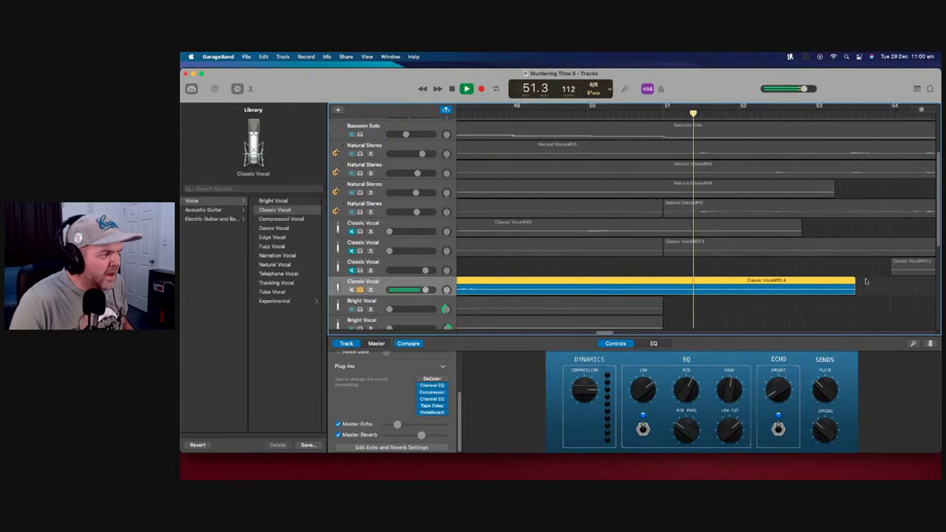
key("space")
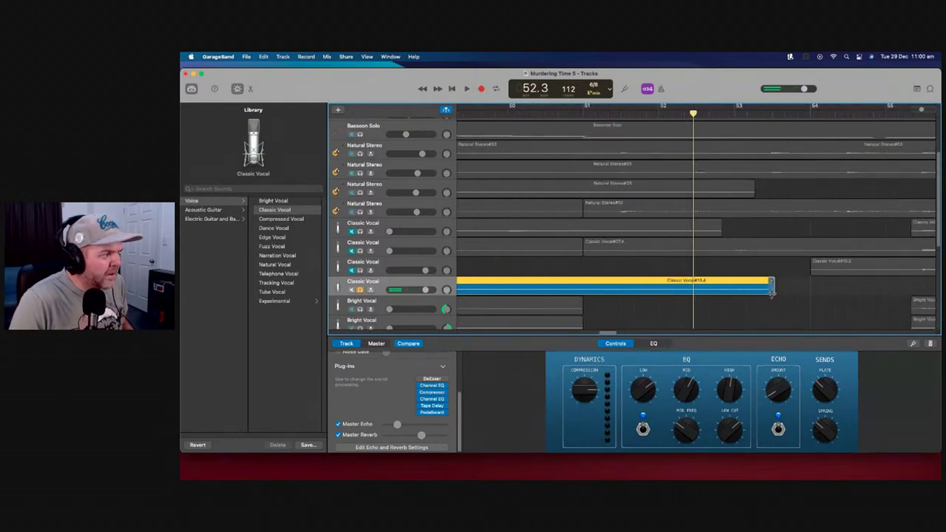
left_click_drag(759, 290, 696, 290)
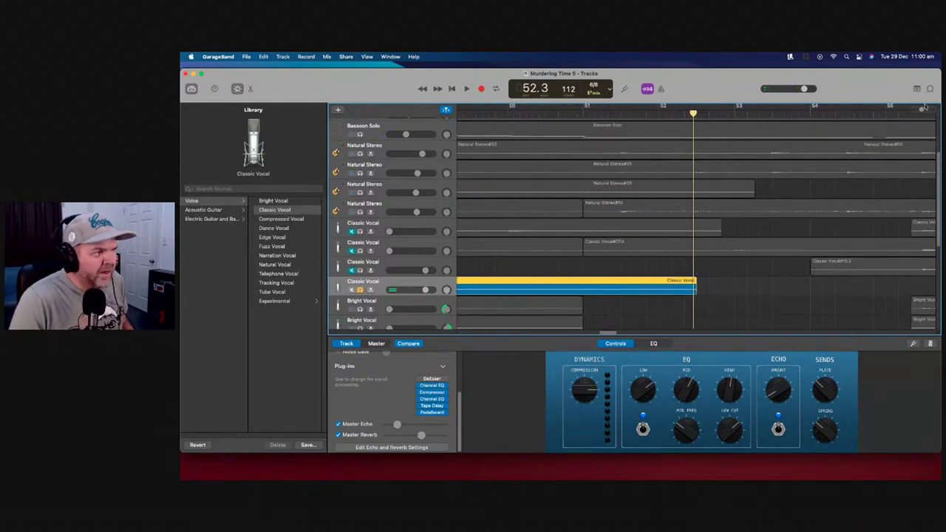
Move Classic Vocal#10.2 down one track, set that track to -5.4 dB, and solo it
left_click_drag(919, 111, 903, 110)
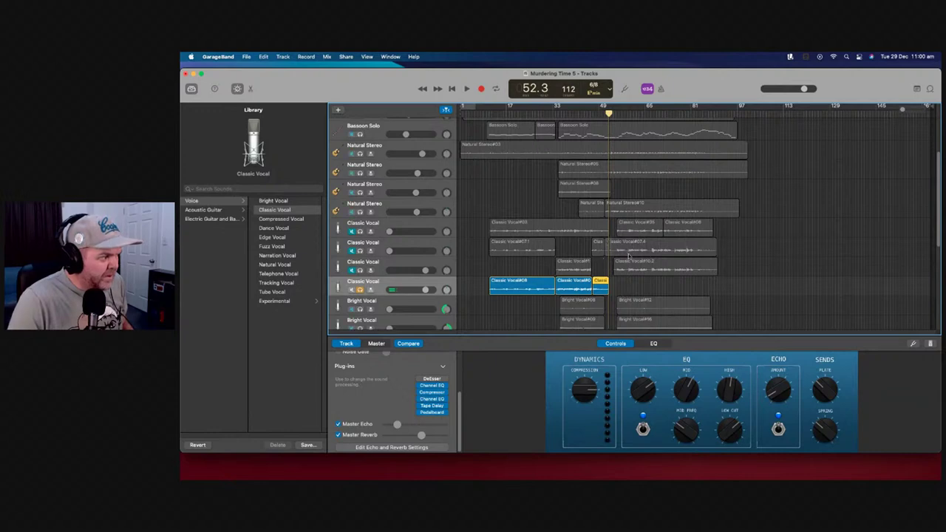
left_click(361, 272, "shift")
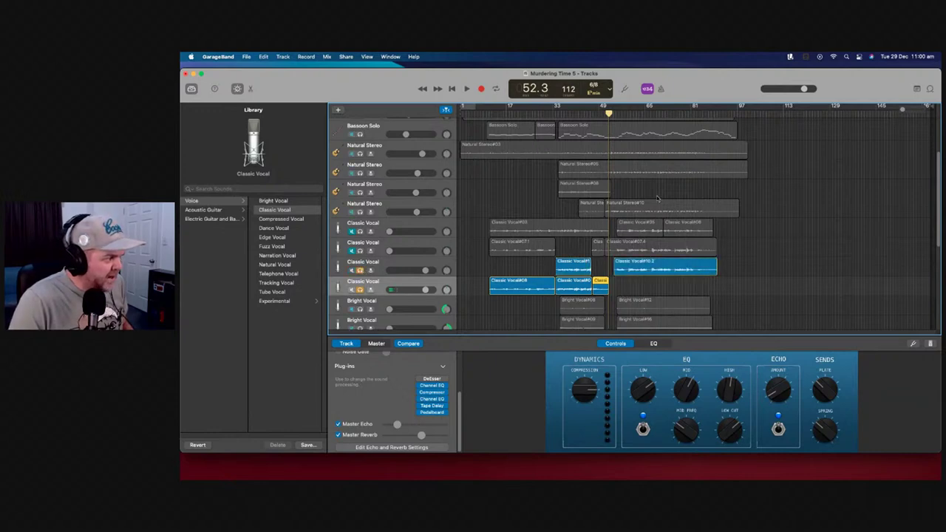
left_click(616, 113)
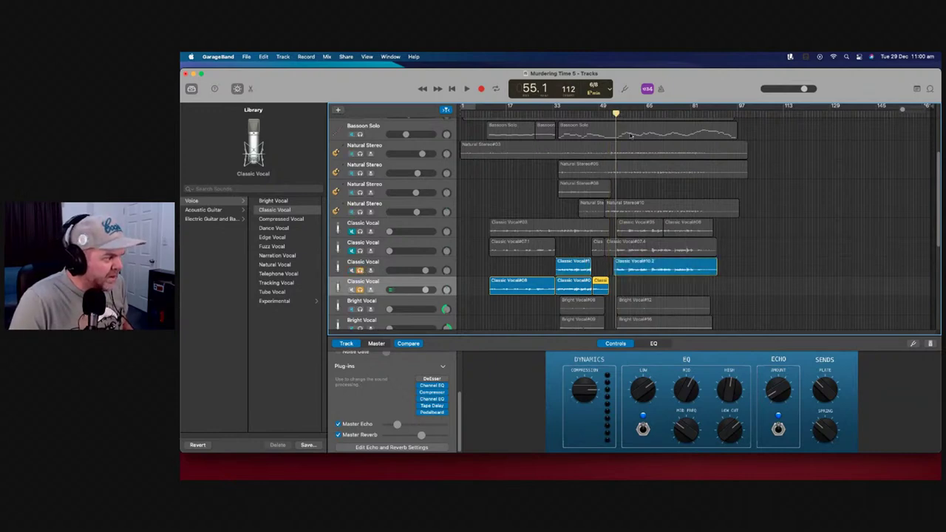
left_click(648, 267)
left_click_drag(649, 277, 649, 296)
key("space")
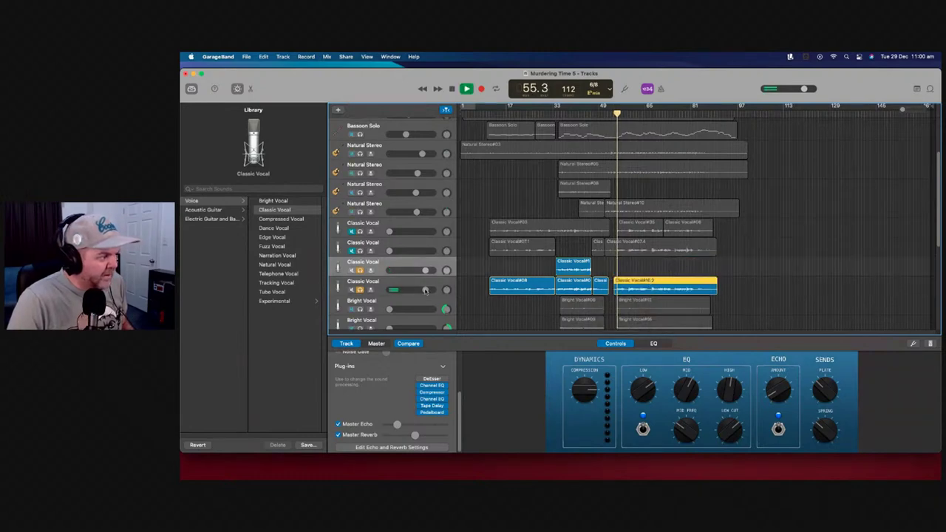
left_click_drag(425, 270, 412, 270)
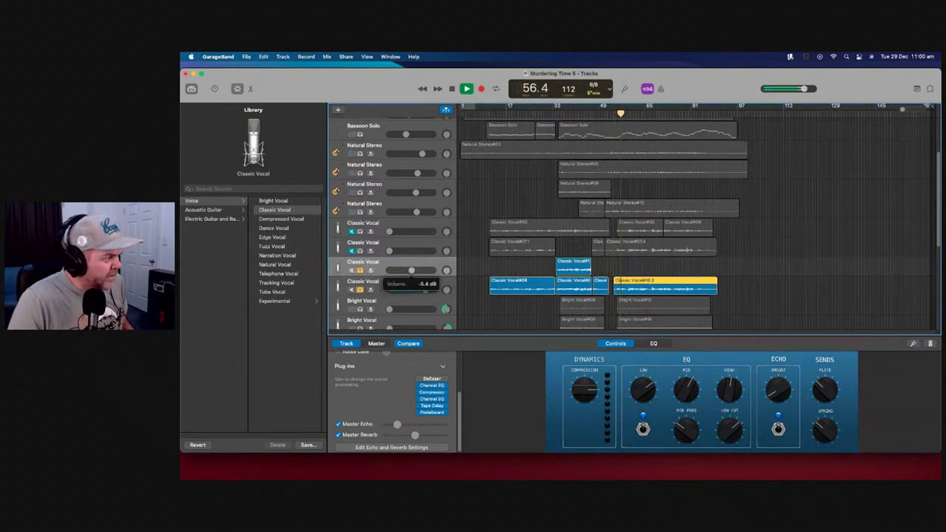
left_click(359, 289)
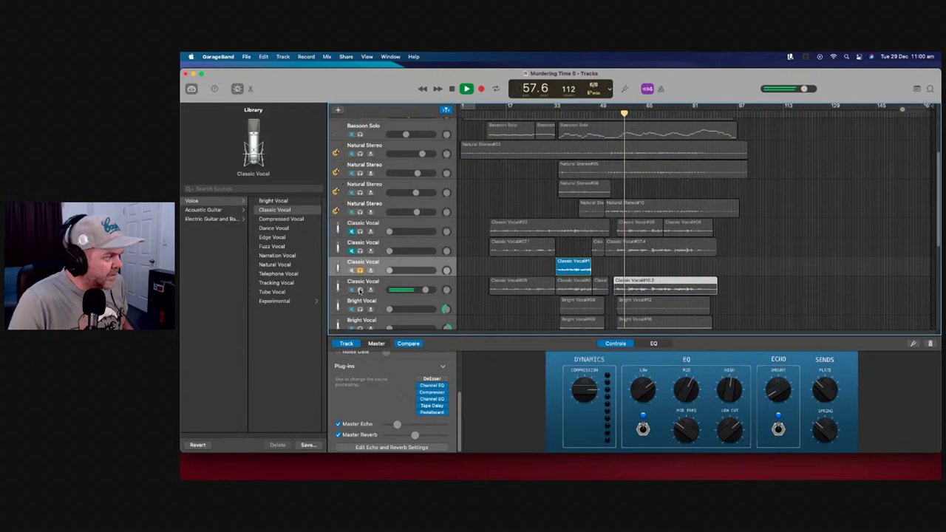
Unsolo the Classic Vocal track, raise it to +2.0 dB, and lower the first Steinway Grand Piano to -6.8 dB
left_click(360, 270)
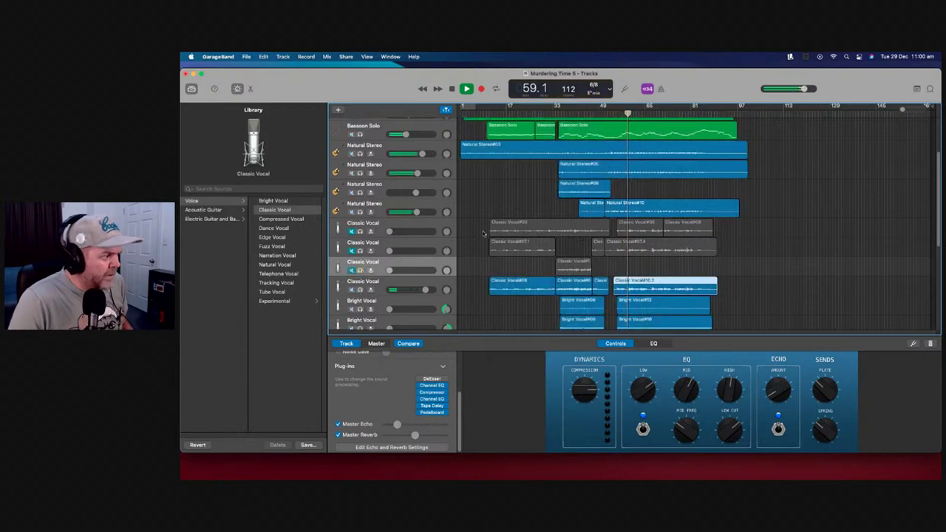
left_click_drag(425, 289, 428, 290)
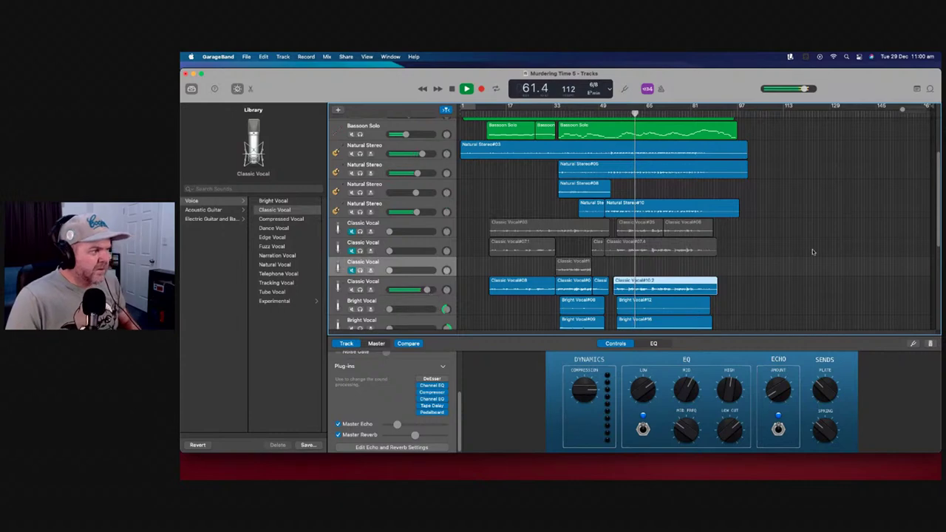
scroll(743, 242, "down", 3)
scroll(724, 248, "down", 5)
left_click_drag(415, 248, 407, 248)
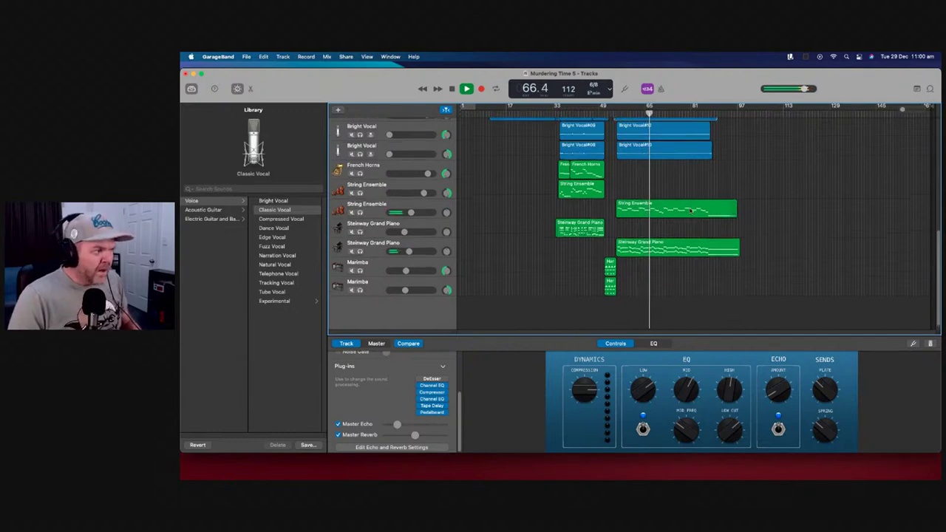
Lower the second Steinway Grand Piano track to -10.6 dB and stop playback
scroll(694, 201, "up", 3)
scroll(694, 201, "down", 2)
scroll(694, 201, "up", 4)
scroll(695, 205, "down", 3)
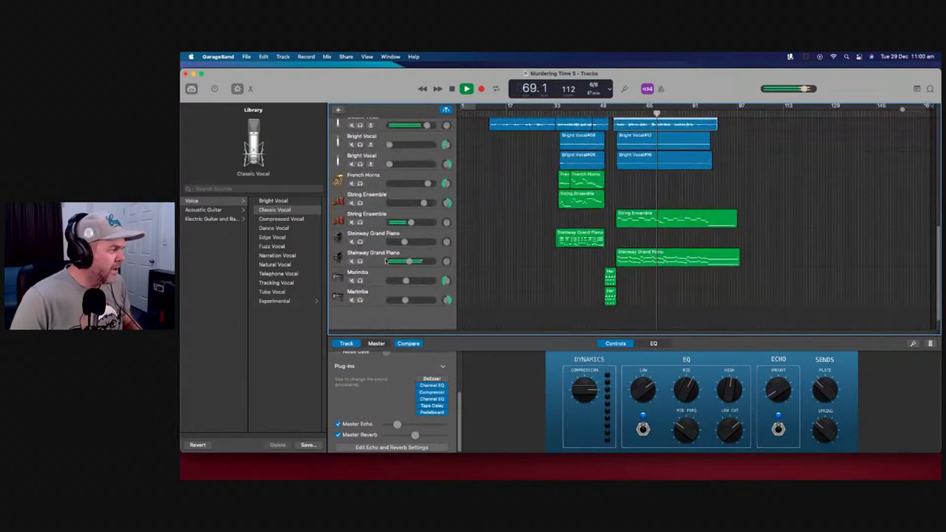
mouse_move(409, 262)
left_click_drag(408, 262, 405, 263)
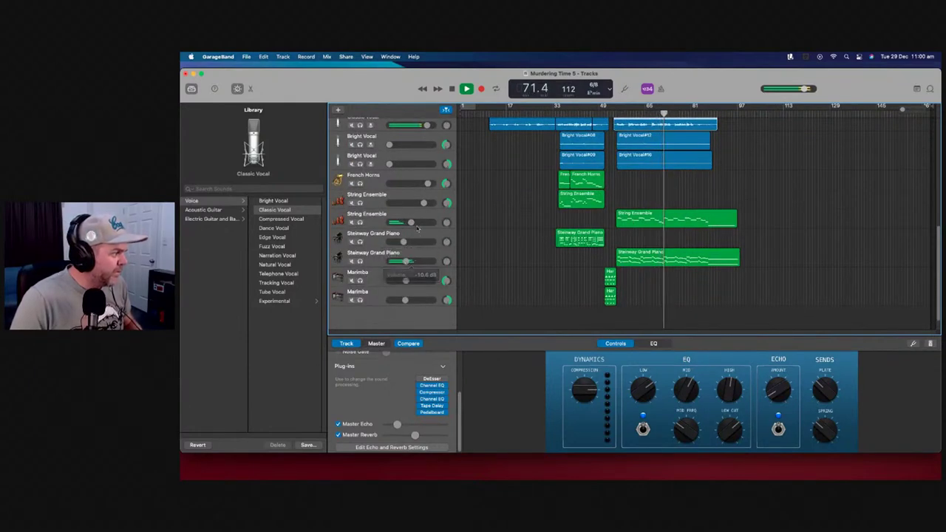
scroll(696, 220, "up", 1)
scroll(695, 220, "up", 4)
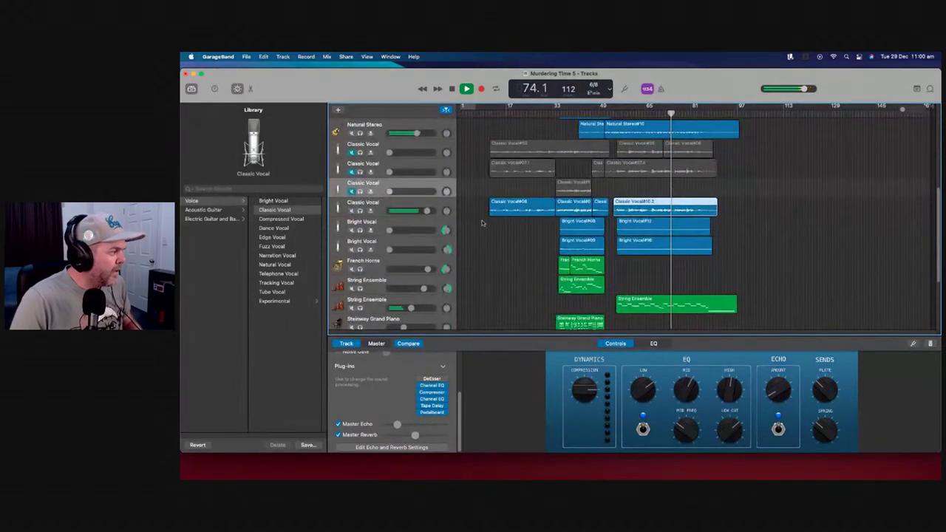
scroll(651, 203, "up", 1)
key("space")
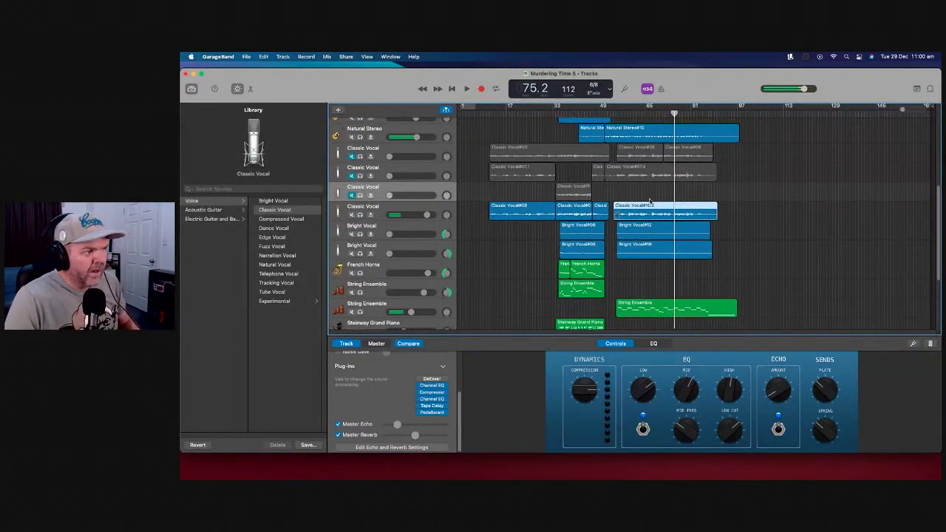
Raise the Bright Vocal volume, solo the Classic Vocal and both Bright Vocal tracks, and play from bar 36
left_click(562, 113)
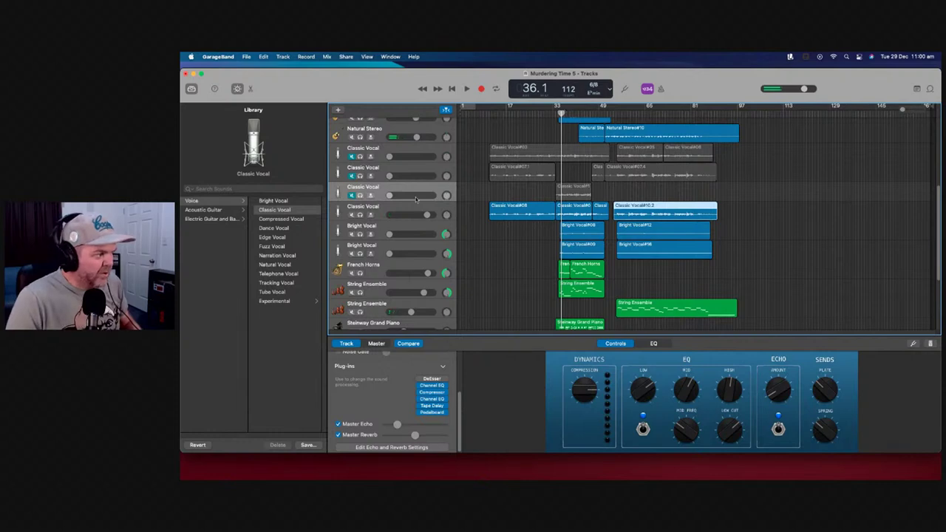
left_click_drag(390, 234, 406, 254)
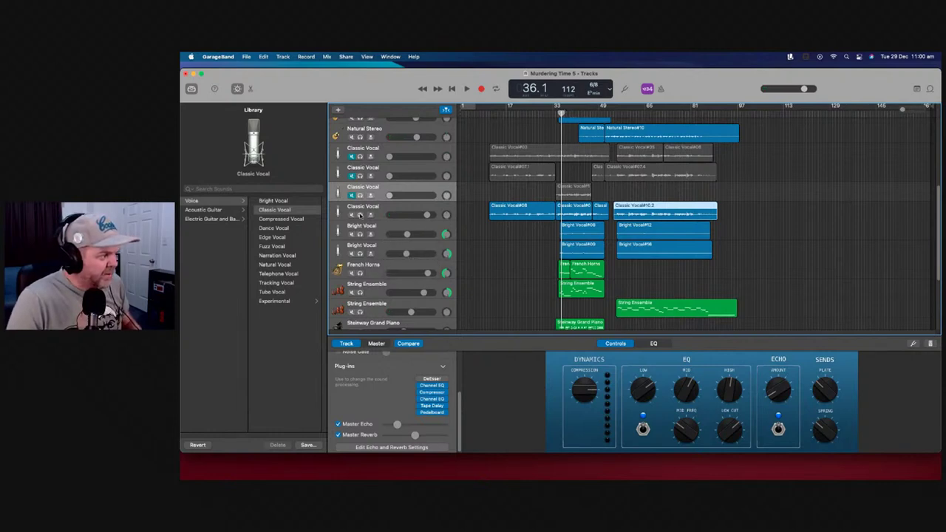
left_click(360, 214)
left_click(360, 234)
left_click(360, 254)
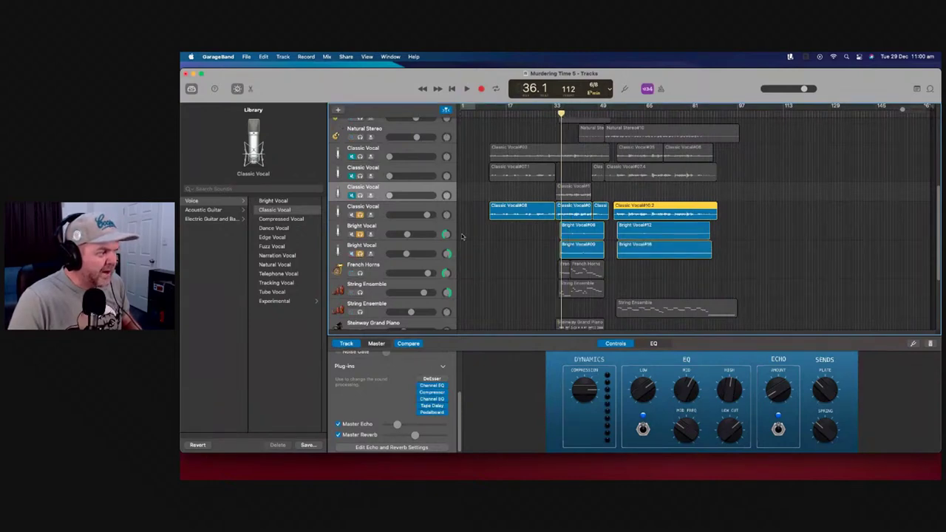
left_click(466, 89)
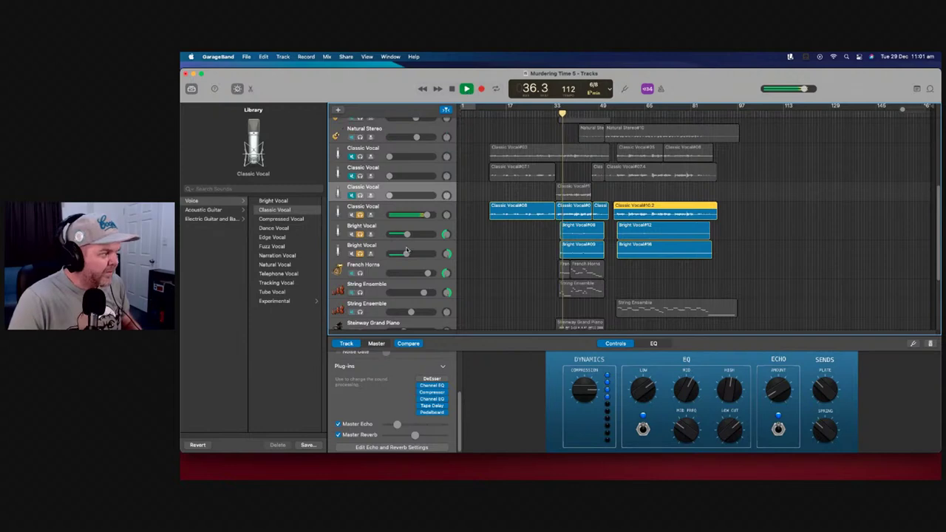
Bring the second Bright Vocal up to -3.2 dB and unsolo all three vocal tracks
left_click_drag(407, 235, 409, 253)
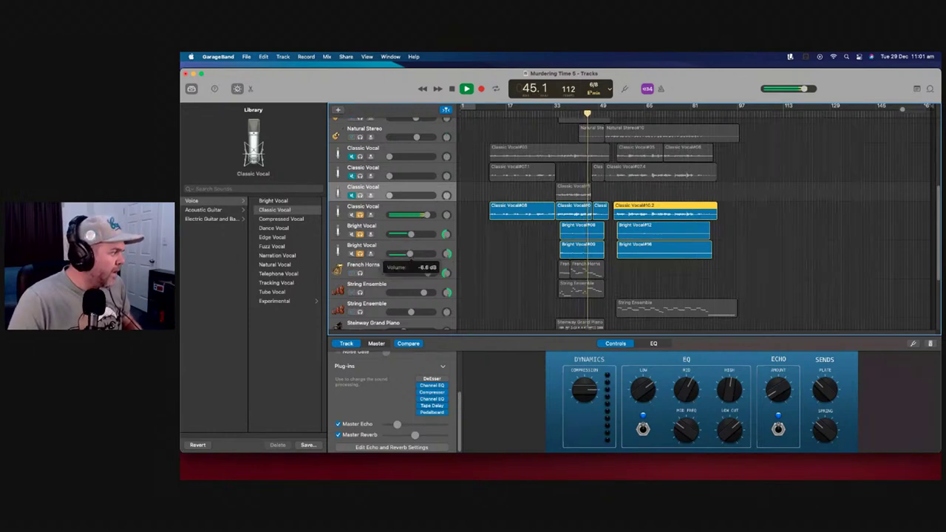
left_click_drag(409, 254, 412, 266)
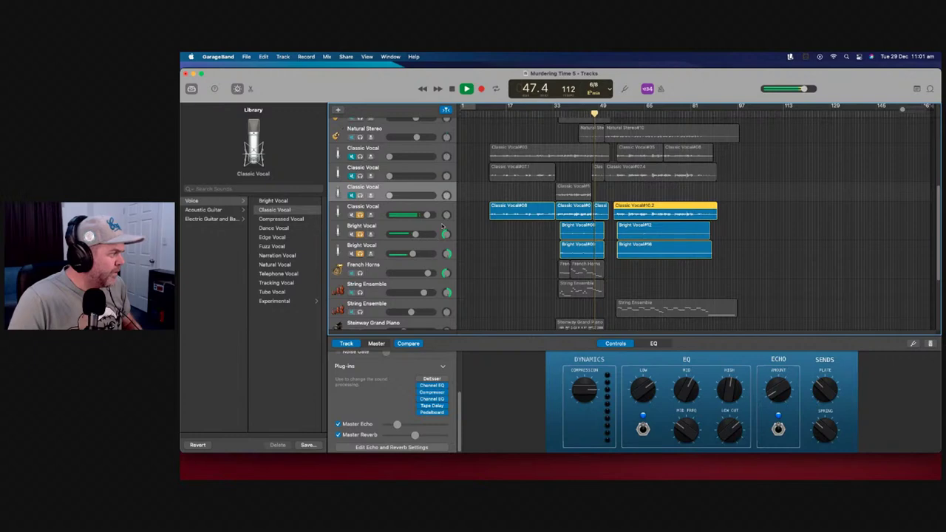
left_click(442, 227)
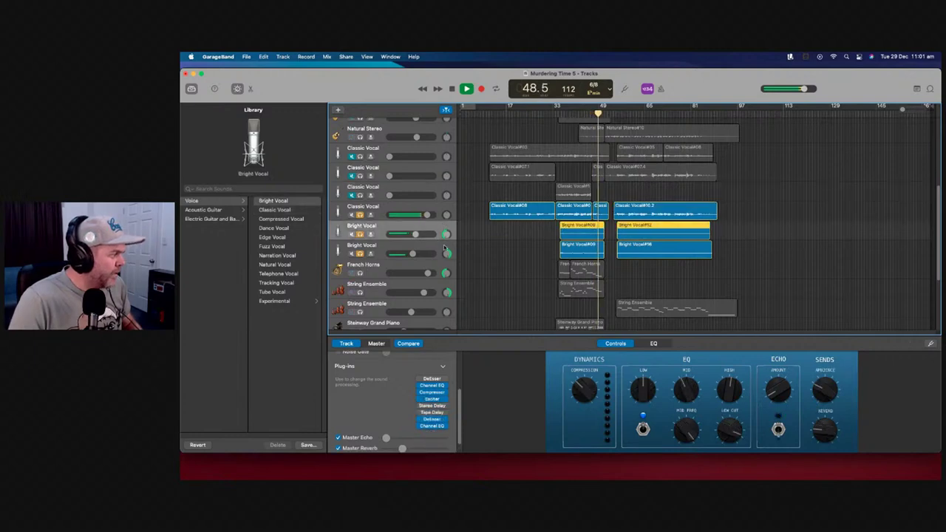
left_click(444, 249)
left_click(360, 234)
left_click(360, 214)
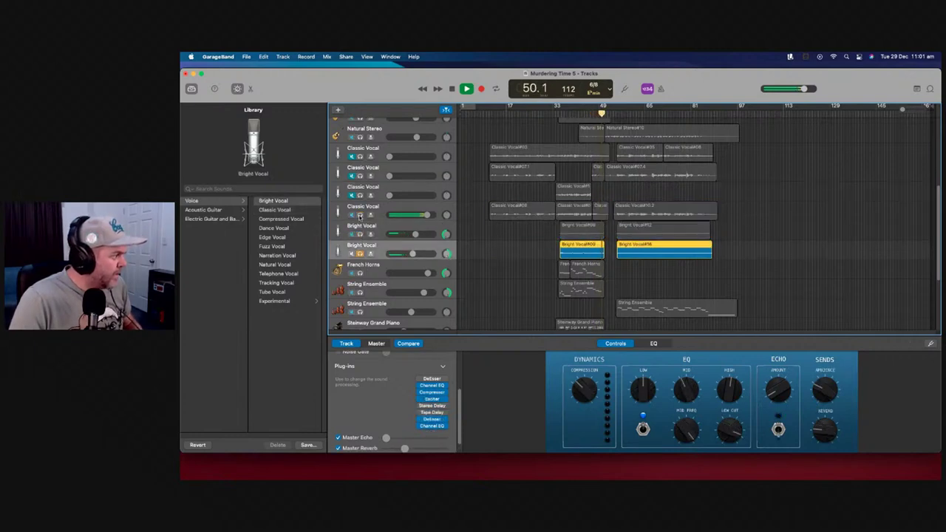
left_click(360, 254)
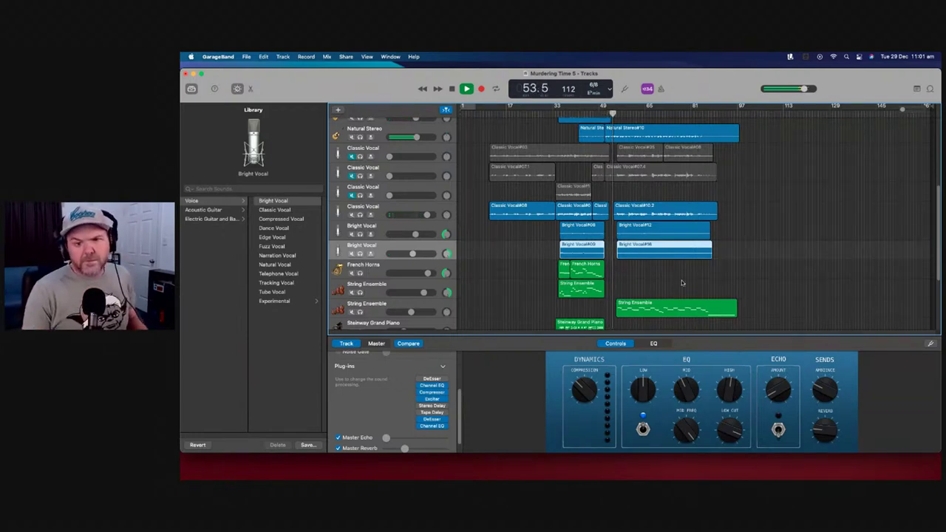
scroll(762, 237, "up", 8)
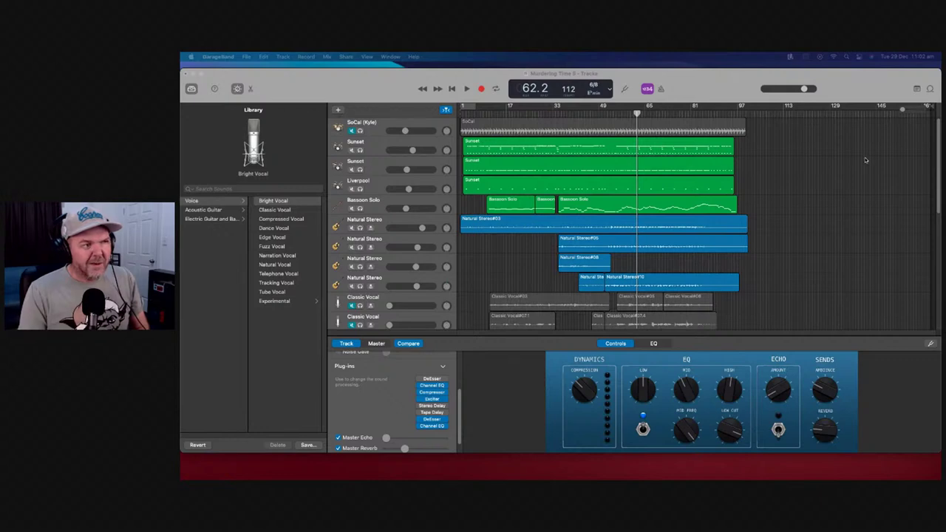
Move the playhead back to the song's start and listen through the intro
left_click_drag(637, 115, 460, 115)
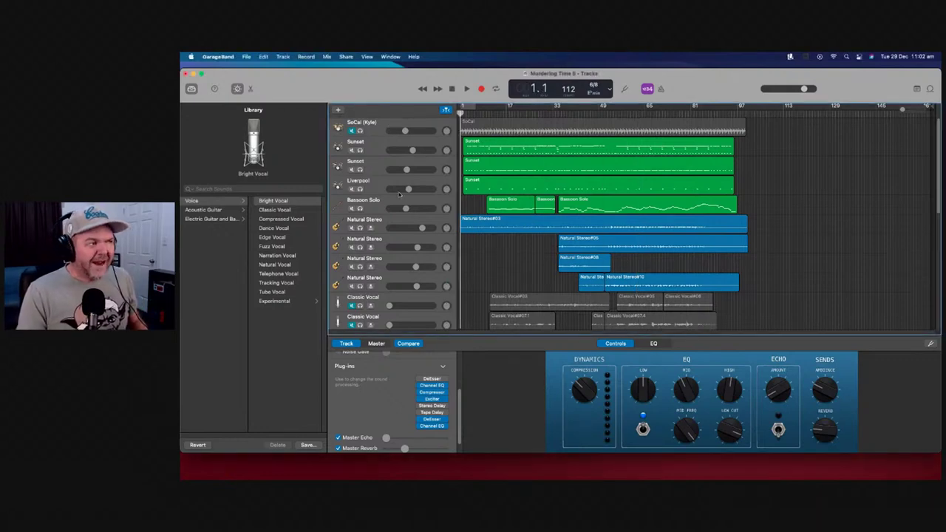
scroll(490, 258, "down", 10)
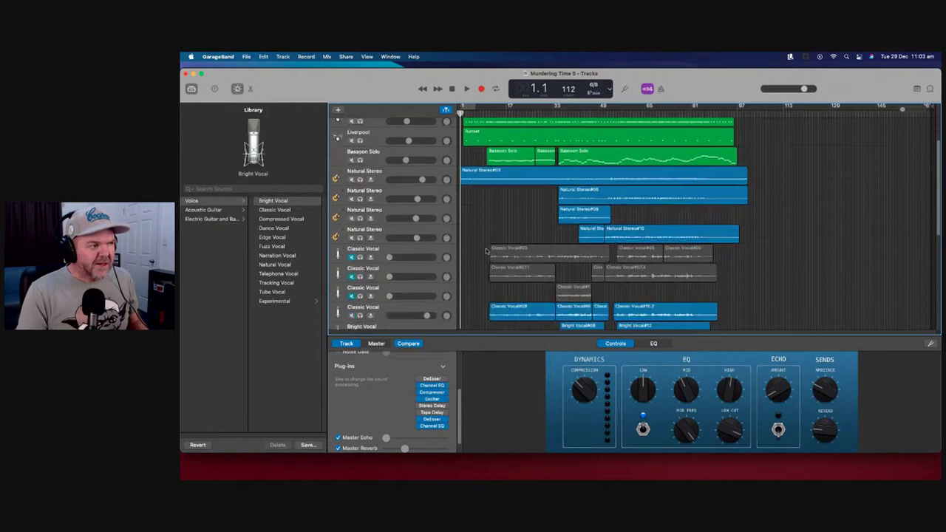
scroll(486, 245, "up", 4)
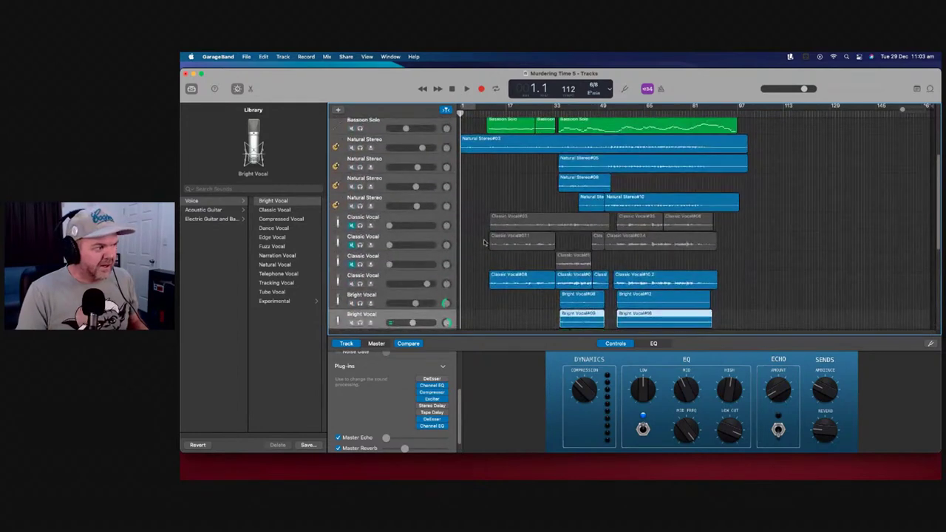
scroll(484, 242, "down", 8)
scroll(484, 243, "up", 10)
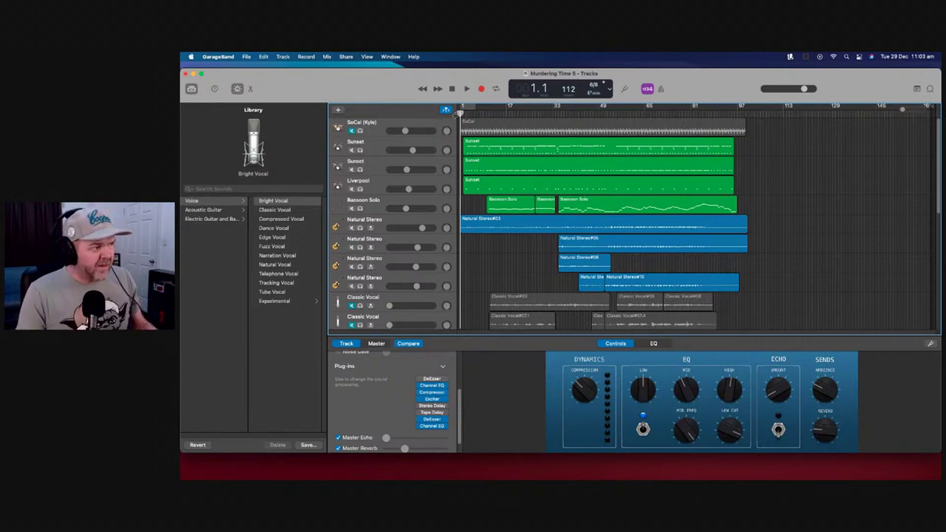
Stop playback, zoom in, and move Natural Stereo#03's start from bar 1 to bar 2
key("space")
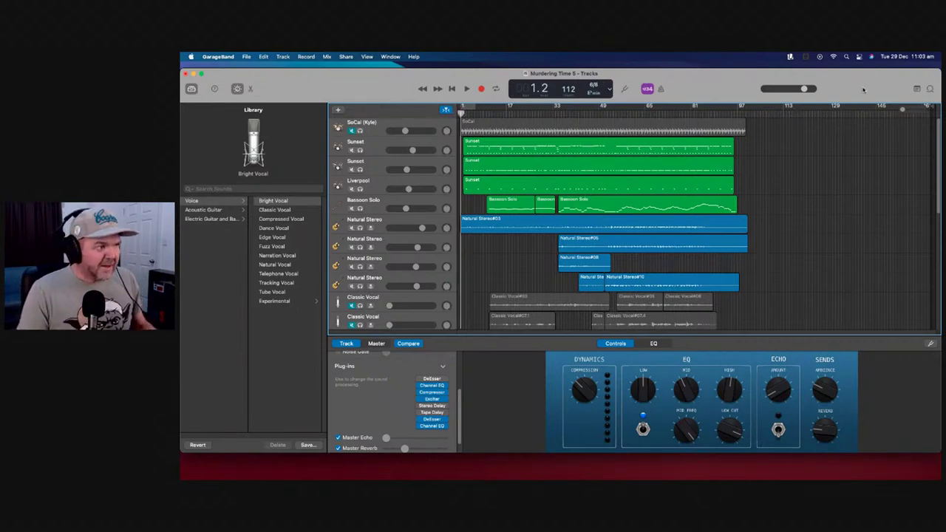
left_click_drag(903, 108, 905, 108)
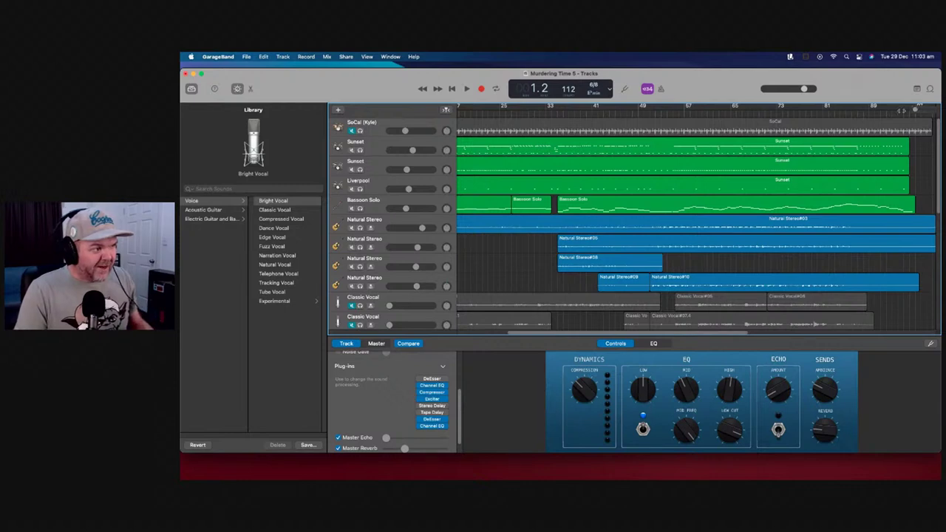
scroll(547, 296, "left", 5)
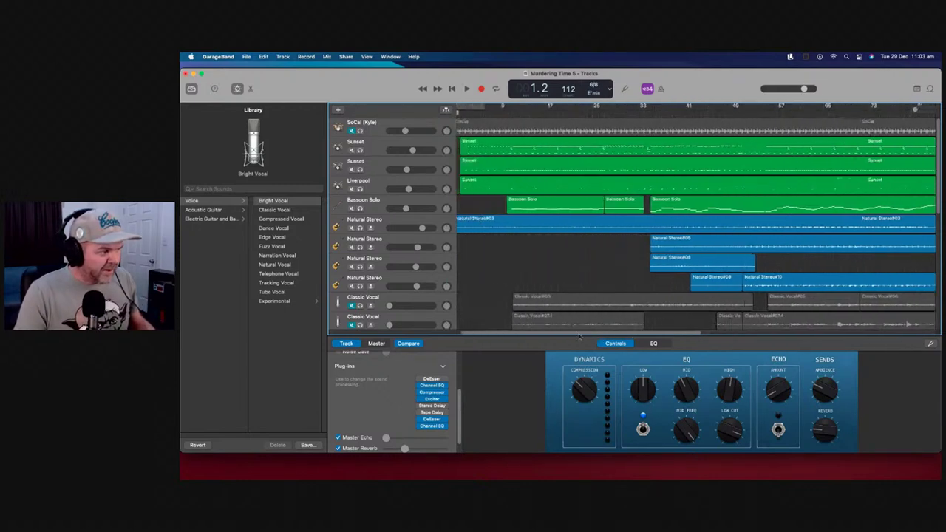
left_click_drag(463, 230, 467, 233)
Audition the intro, then trim Natural Stereo#03 further so it starts around bar 3
left_click(467, 90)
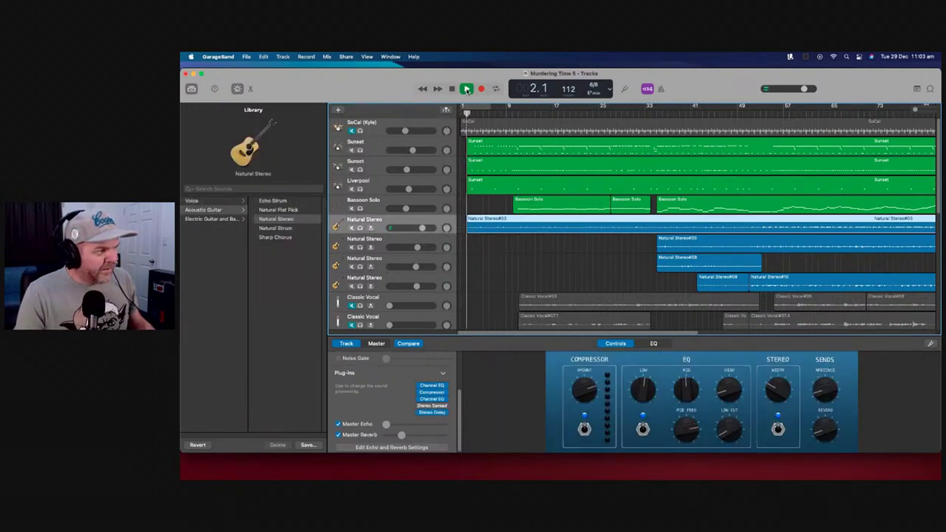
left_click(467, 89)
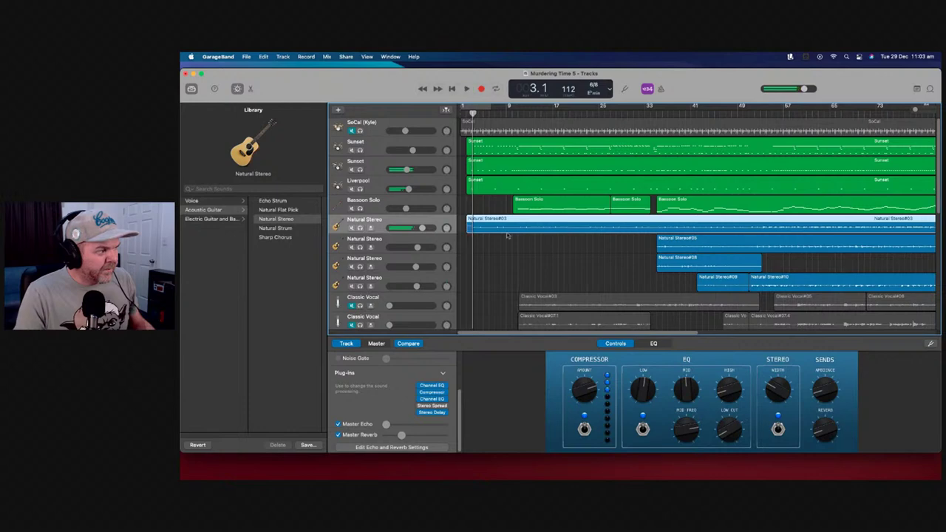
left_click_drag(919, 109, 922, 110)
scroll(488, 313, "left", 5)
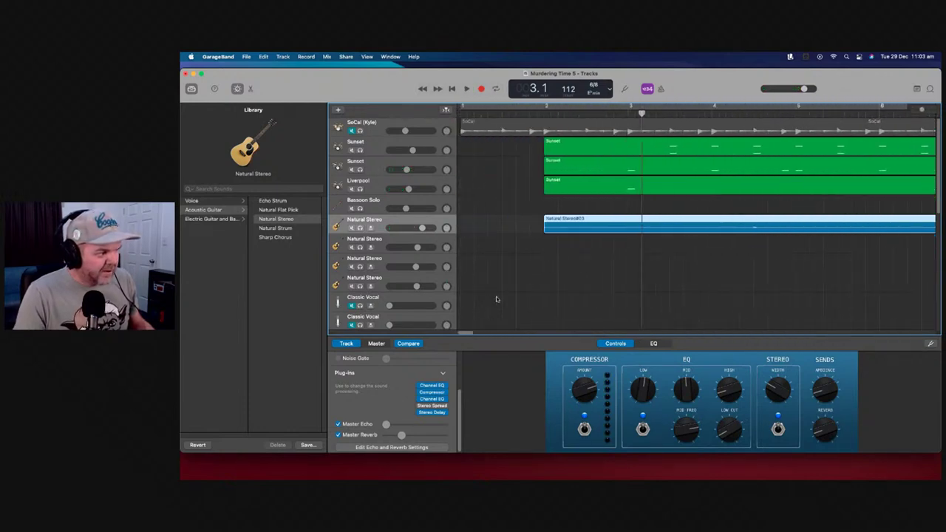
left_click_drag(547, 228, 616, 227)
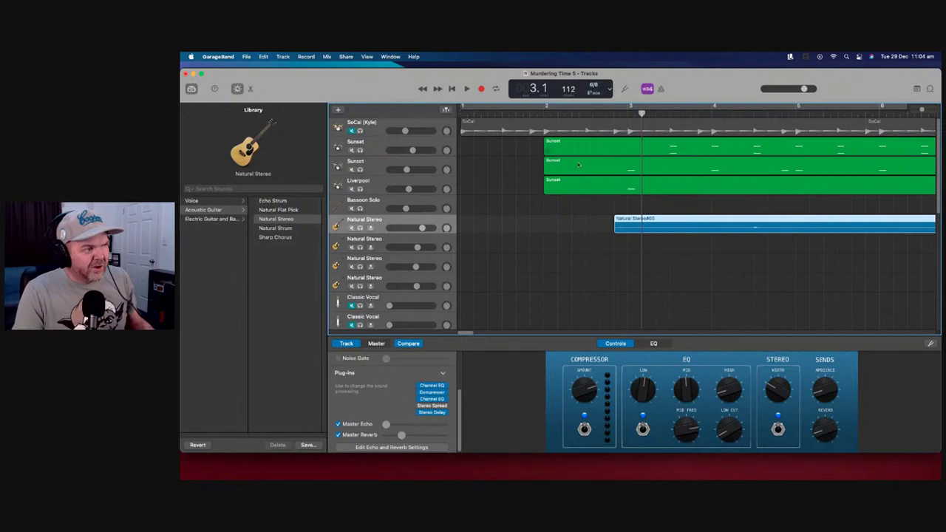
Play from the end of bar 1 to check the guitar's later entry, then zoom out
left_click(502, 112)
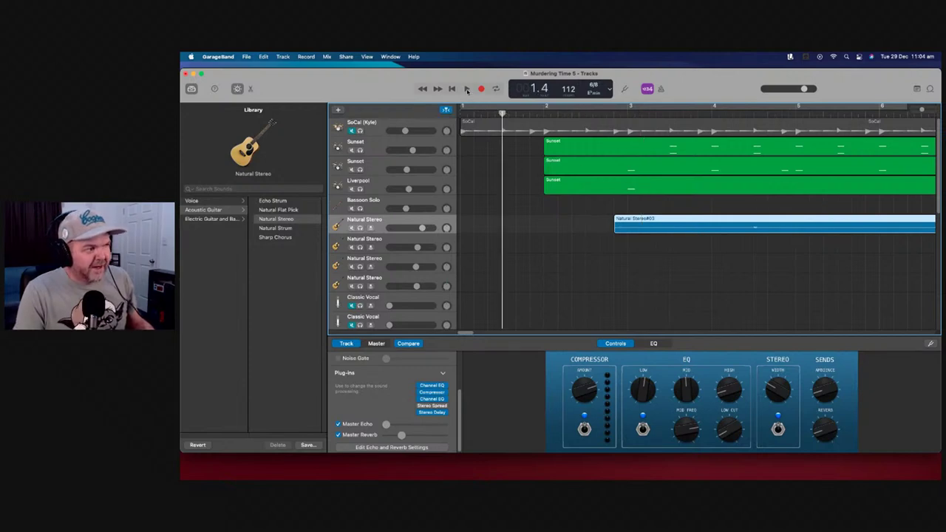
left_click(467, 89)
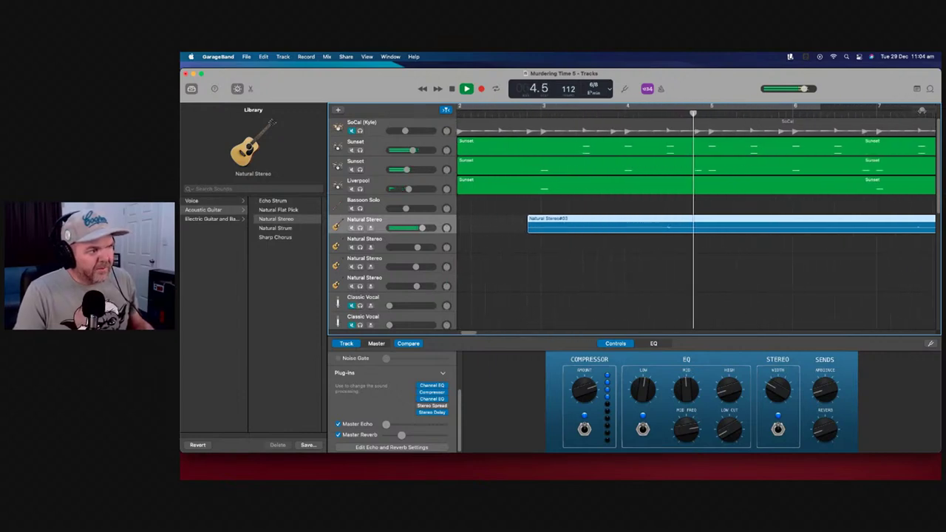
key("z")
key("z")
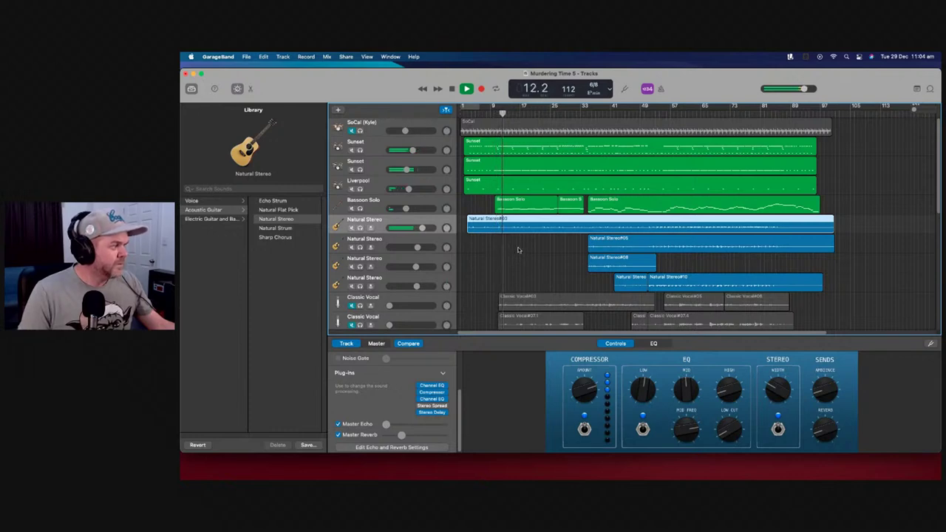
Select the Classic Vocal track and raise its master echo amount
scroll(517, 250, "down", 5)
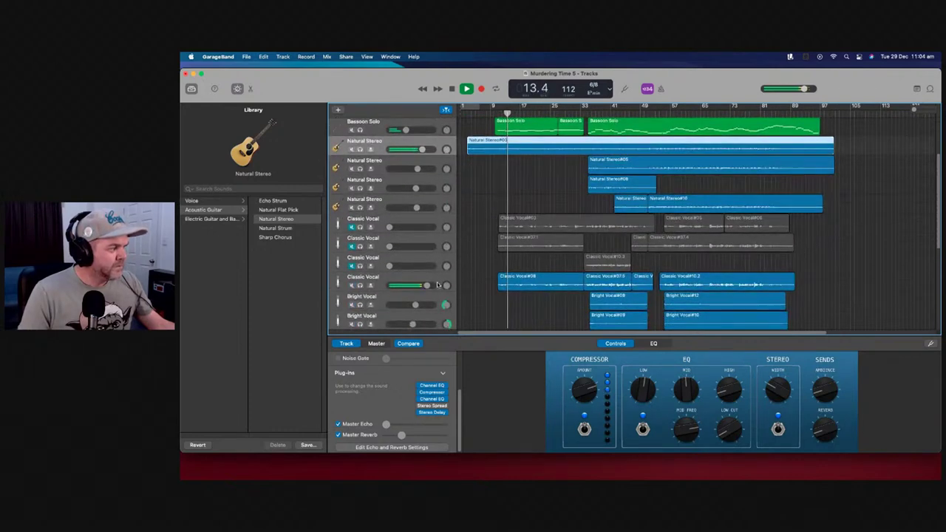
mouse_move(427, 285)
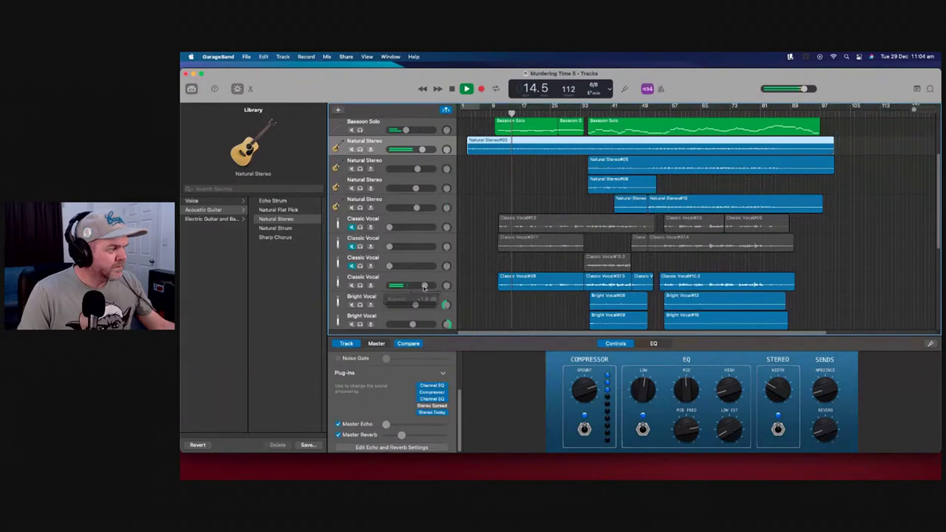
left_click(457, 286)
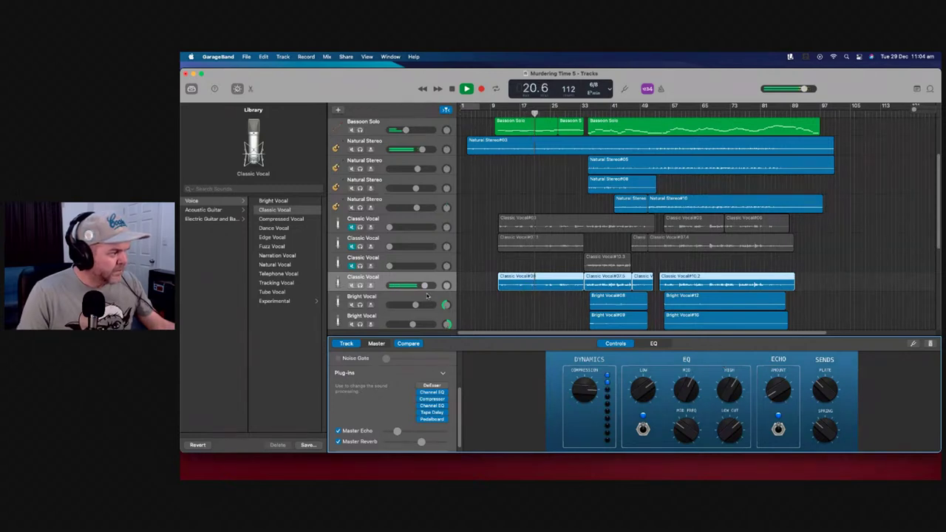
mouse_move(425, 288)
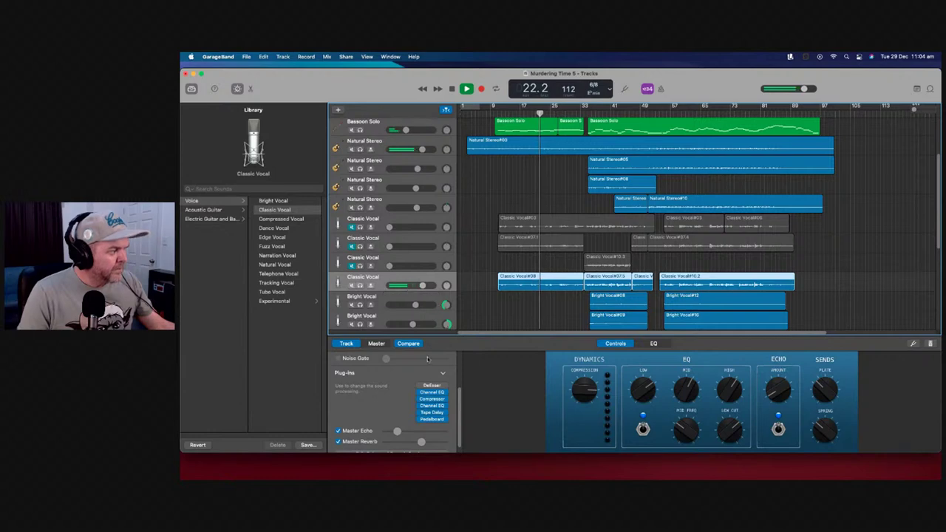
left_click_drag(422, 441, 399, 434)
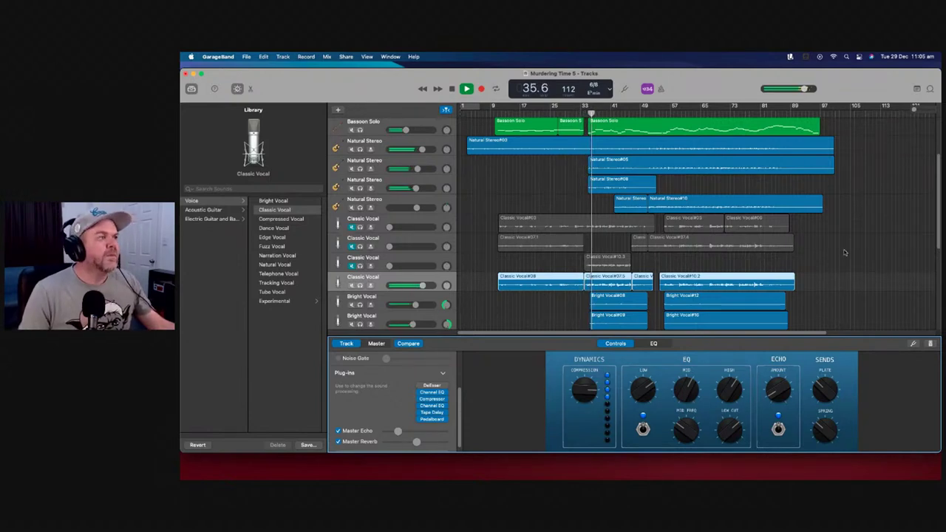
Lower the second Bright Vocal track's volume slightly
scroll(756, 277, "up", 3)
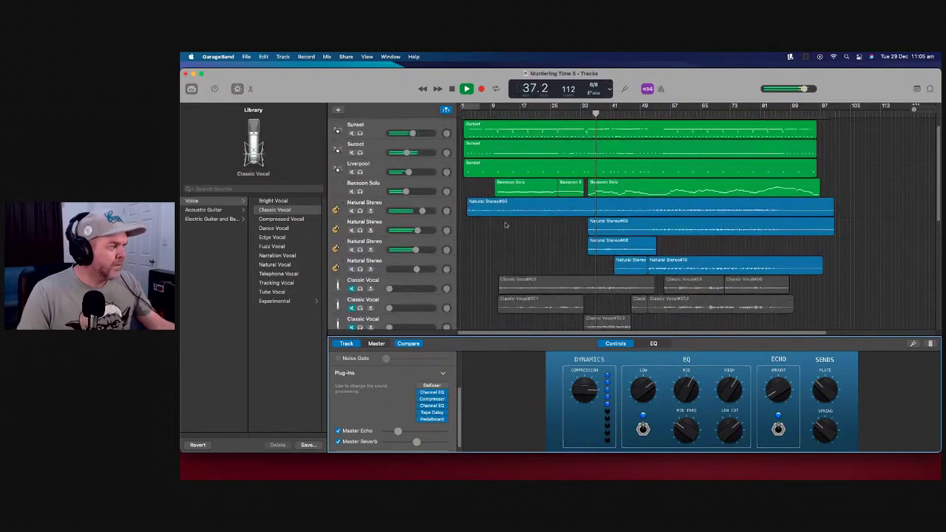
scroll(497, 224, "down", 4)
scroll(497, 223, "down", 2)
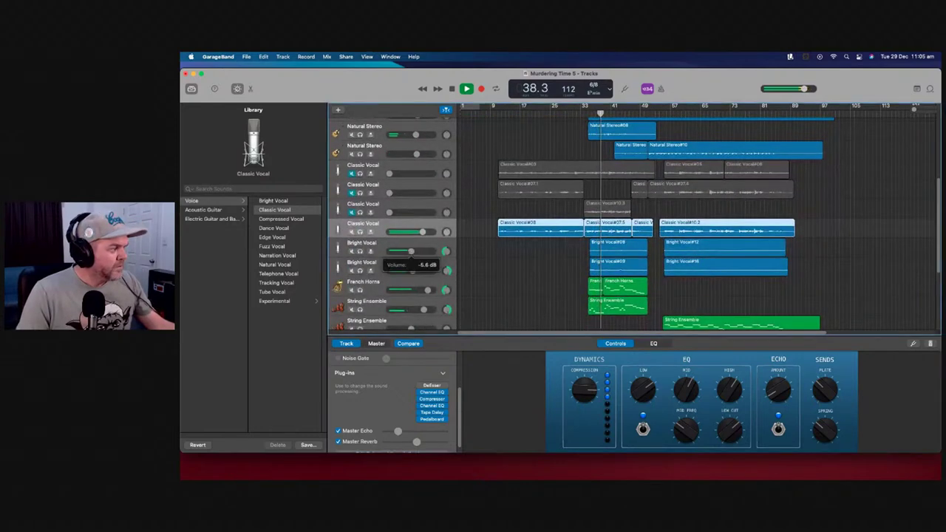
left_click_drag(409, 272, 408, 273)
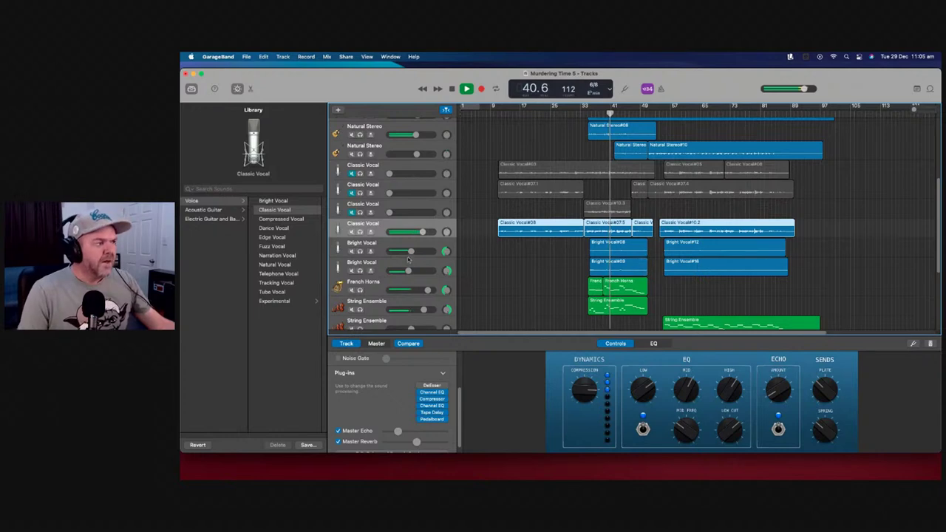
mouse_move(408, 271)
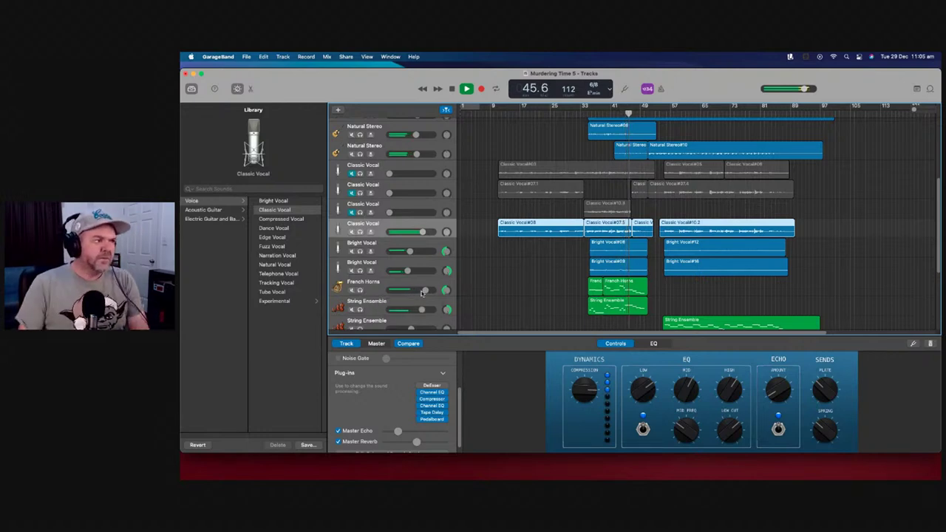
Pull the Steinway Grand Piano track's volume down to about -11 dB
scroll(644, 182, "up", 5)
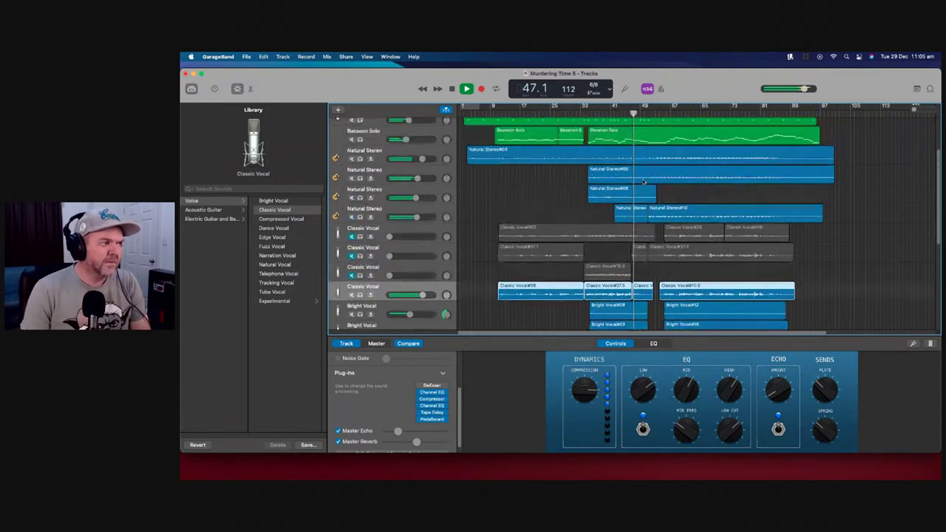
scroll(644, 181, "up", 3)
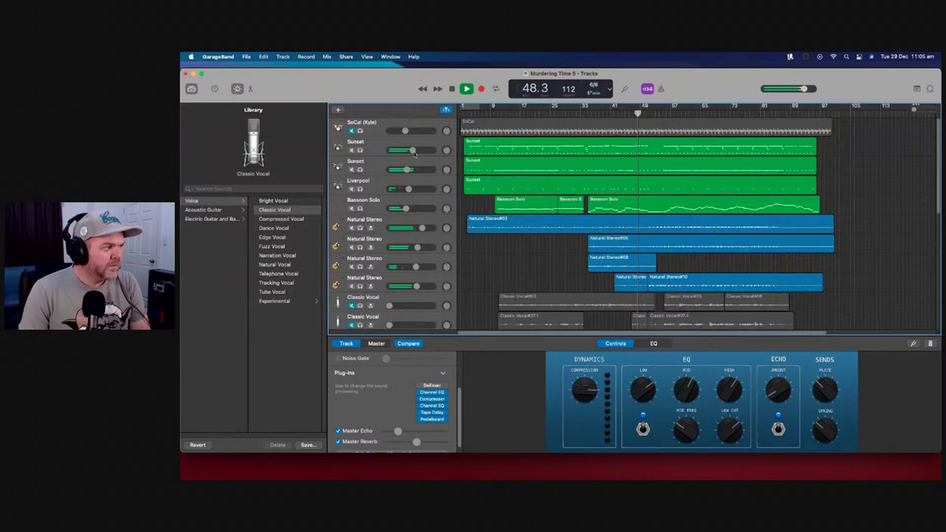
mouse_move(411, 151)
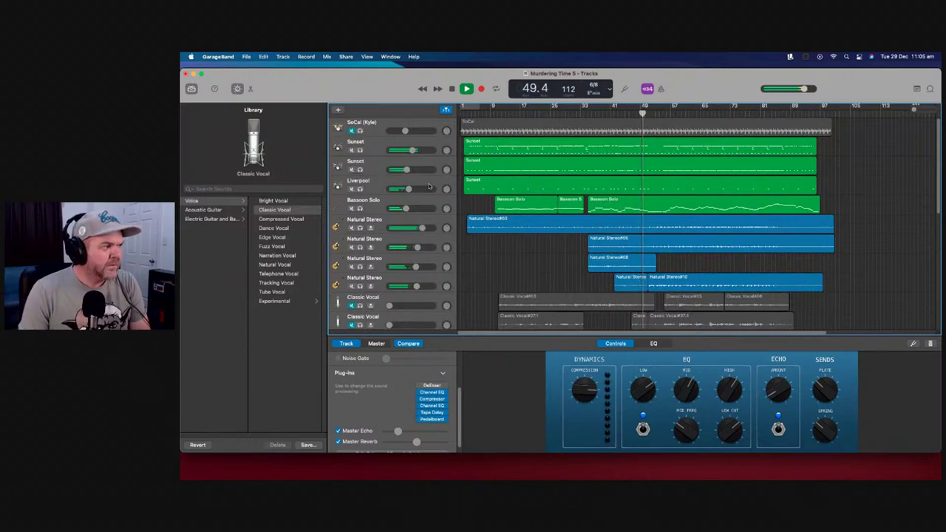
mouse_move(409, 190)
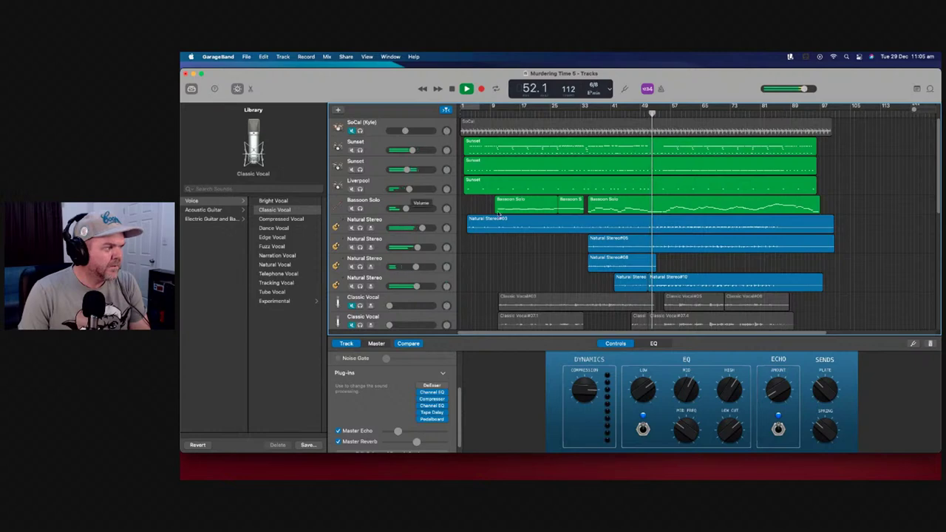
scroll(569, 248, "down", 8)
scroll(570, 249, "down", 2)
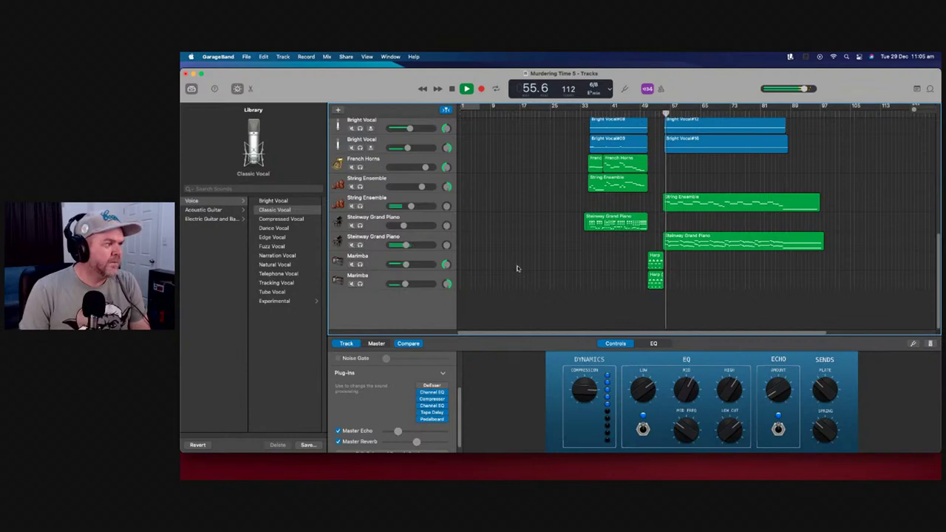
scroll(510, 263, "up", 3)
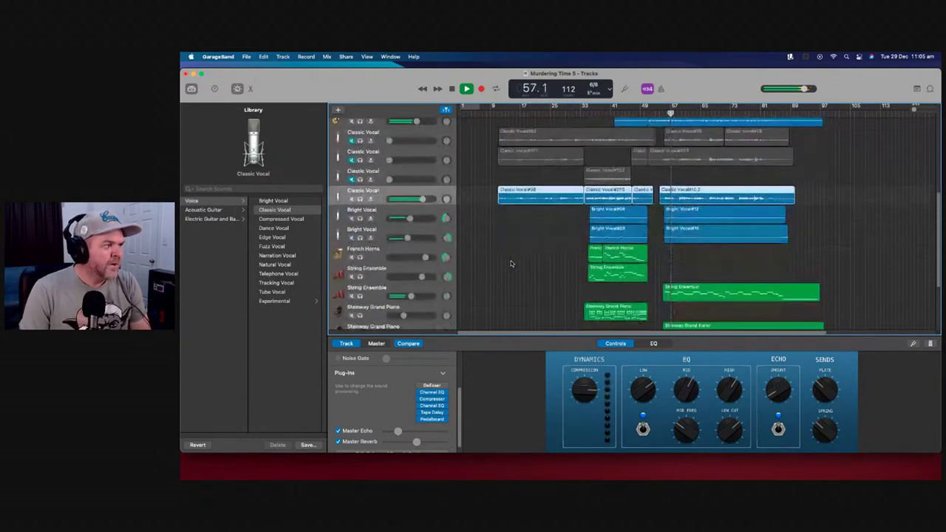
scroll(510, 260, "down", 2)
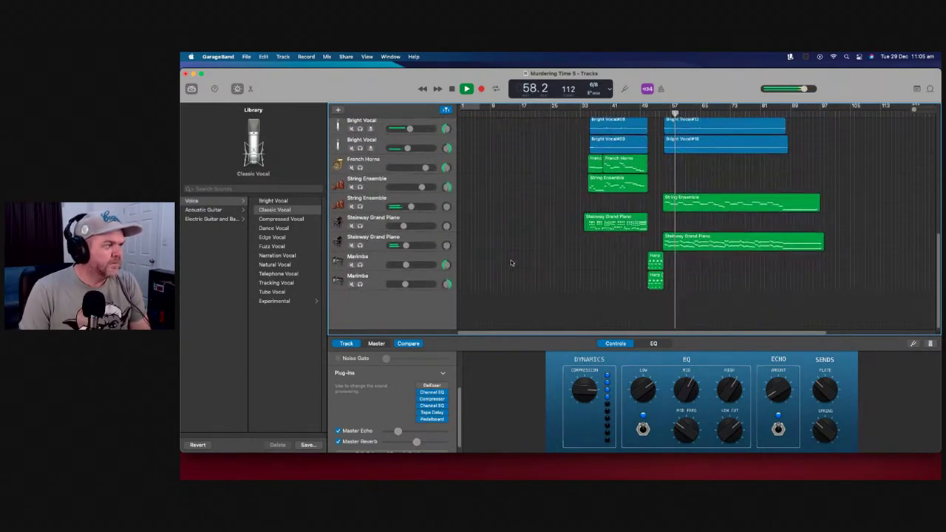
scroll(511, 261, "up", 4)
scroll(511, 261, "down", 4)
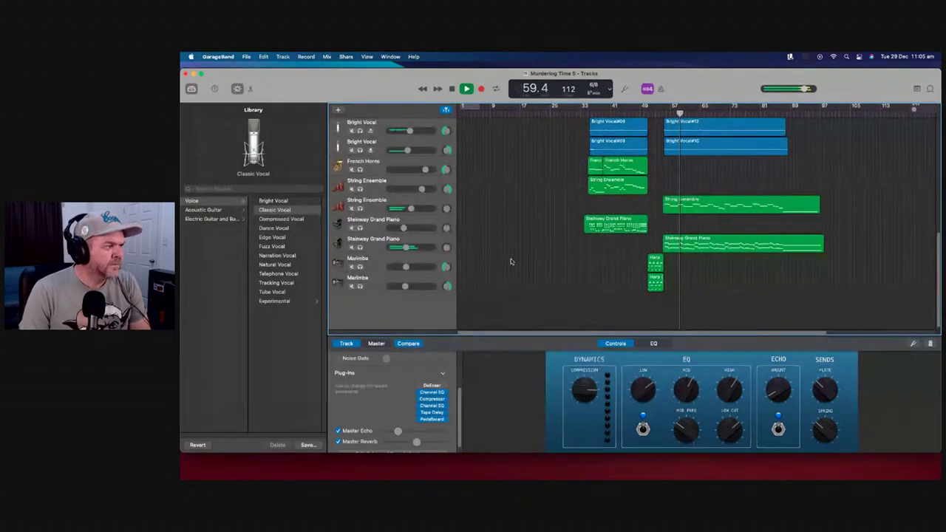
scroll(512, 262, "up", 2)
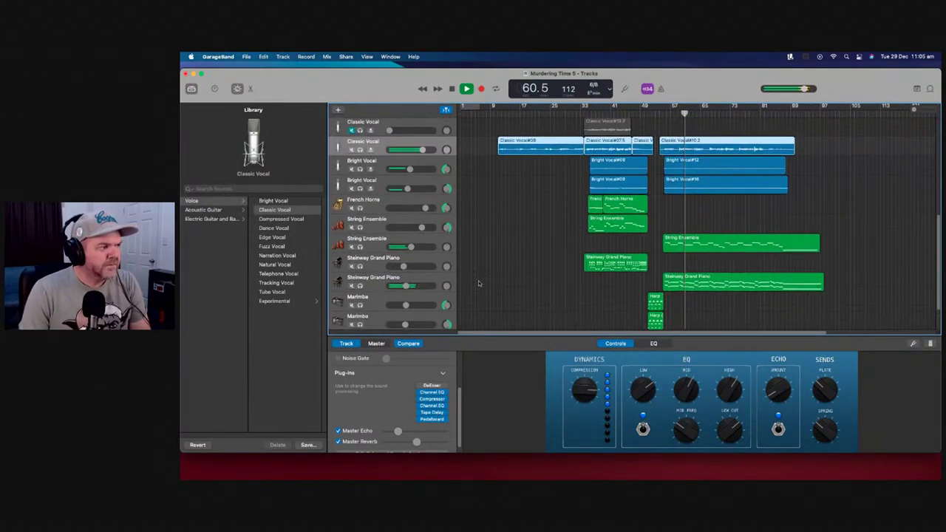
left_click_drag(406, 286, 404, 287)
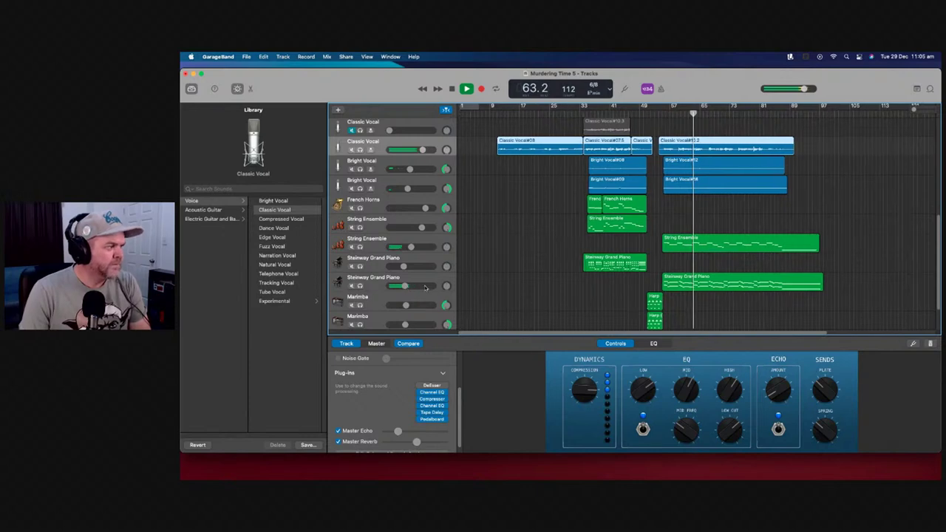
mouse_move(405, 287)
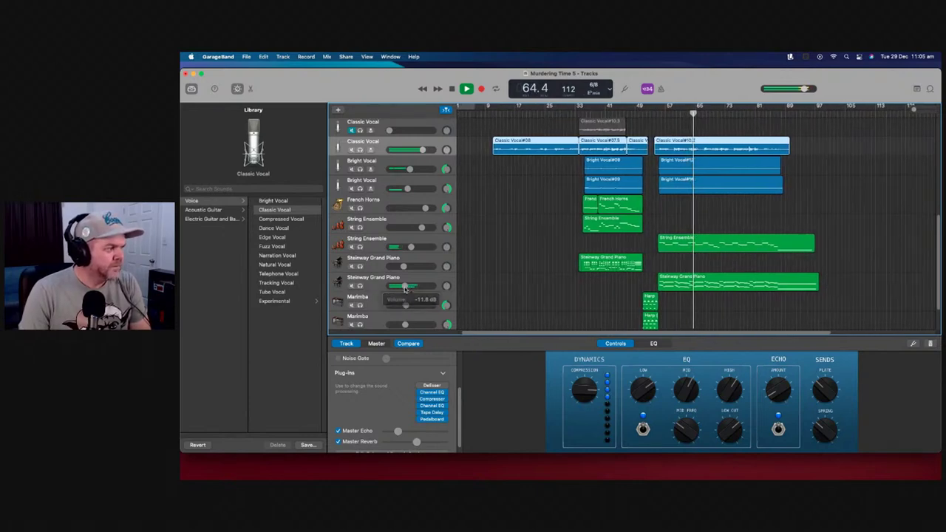
Set the String Ensemble track's volume to about -0.9 dB
left_click_drag(426, 246, 433, 247)
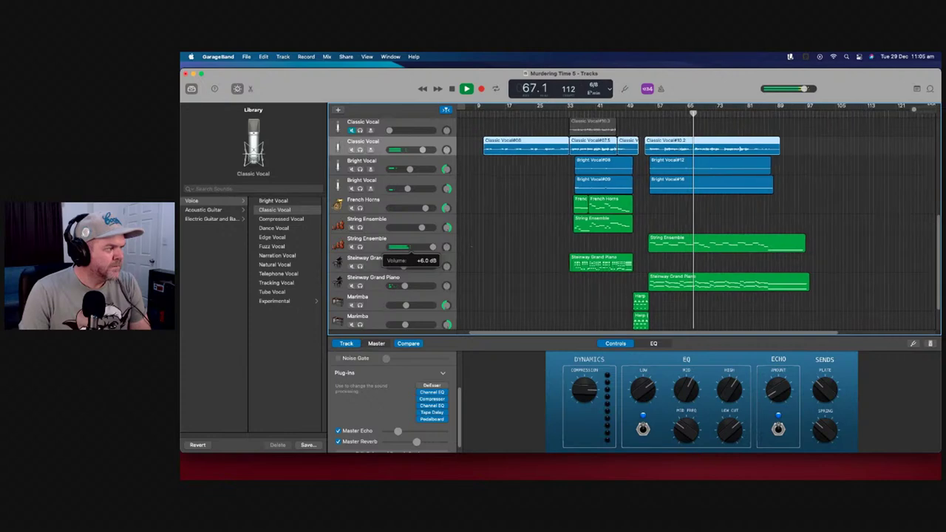
left_click(433, 247, "alt")
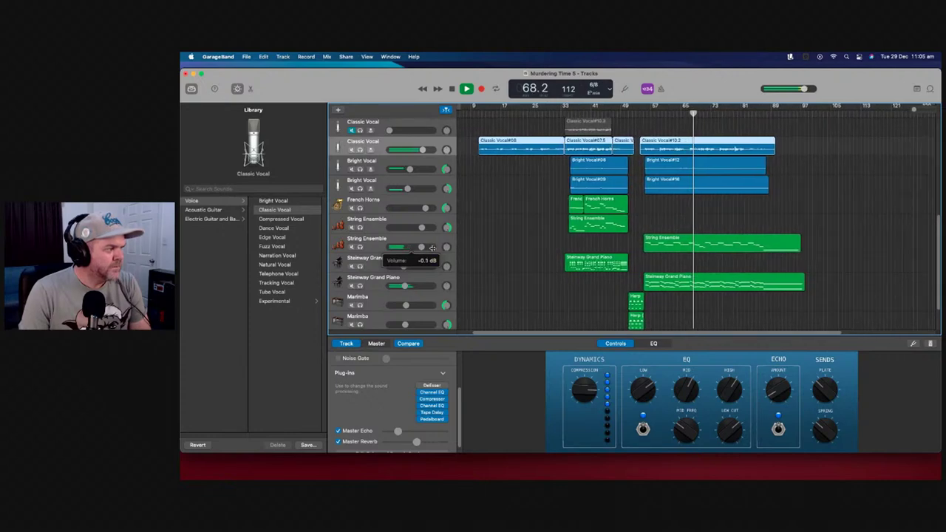
left_click_drag(433, 248, 428, 250)
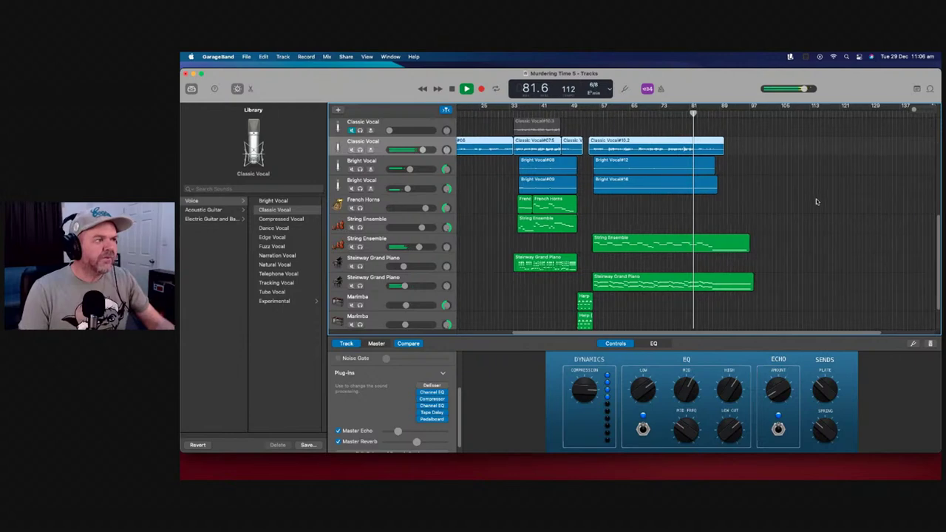
scroll(810, 196, "up", 6)
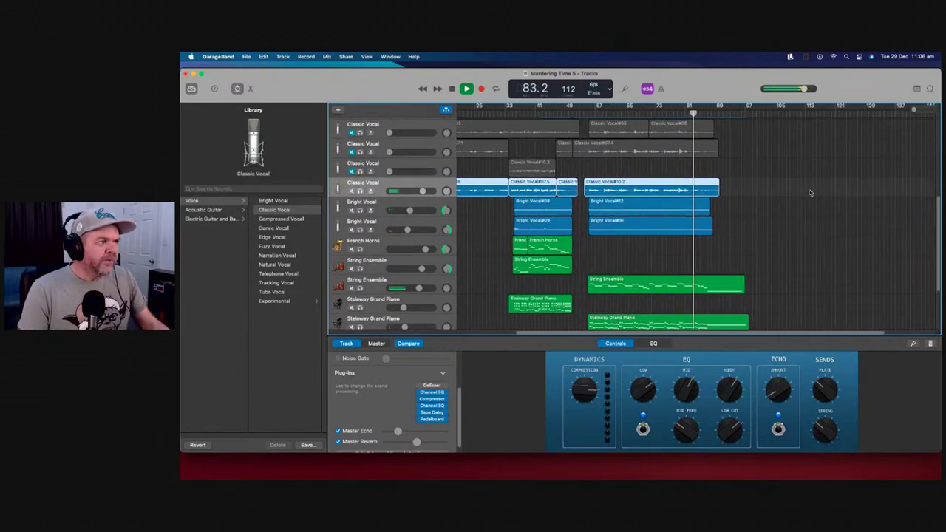
scroll(810, 188, "down", 7)
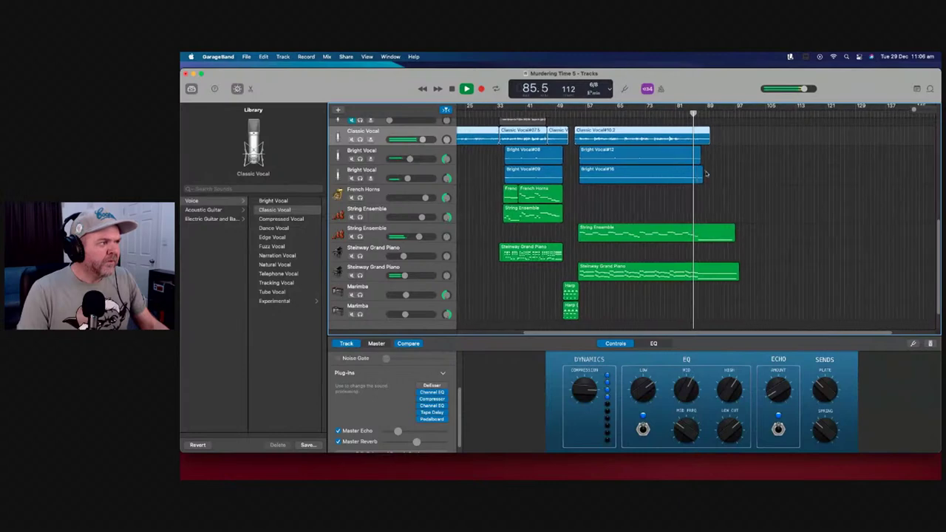
scroll(715, 169, "up", 4)
scroll(715, 169, "up", 1)
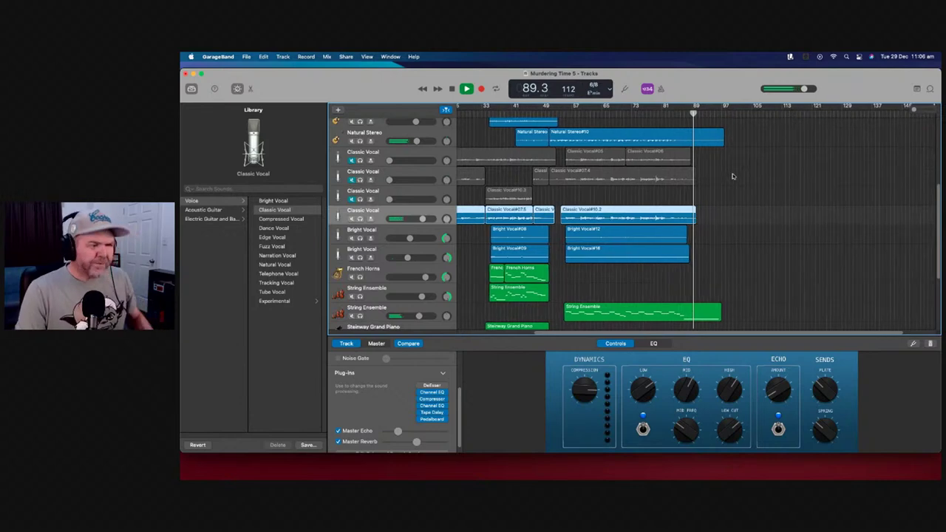
scroll(727, 176, "up", 2)
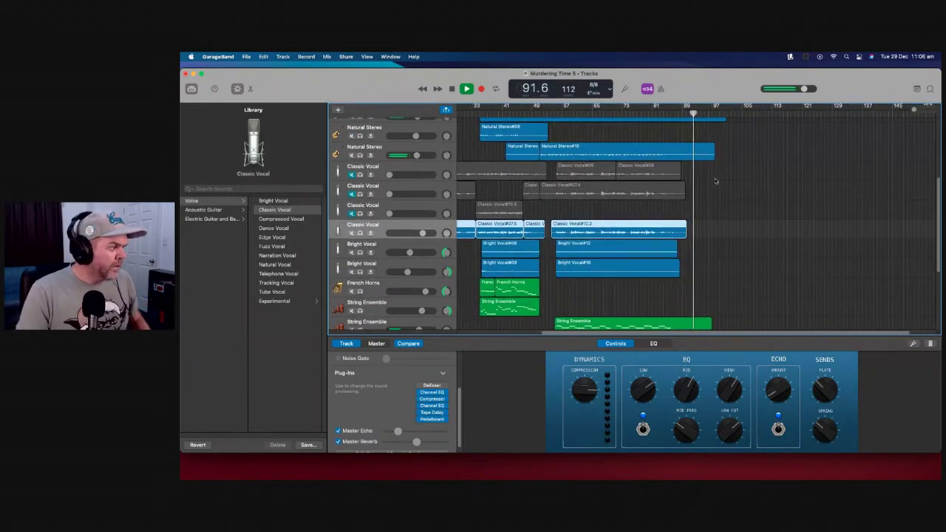
scroll(716, 179, "down", 1)
scroll(715, 180, "up", 10)
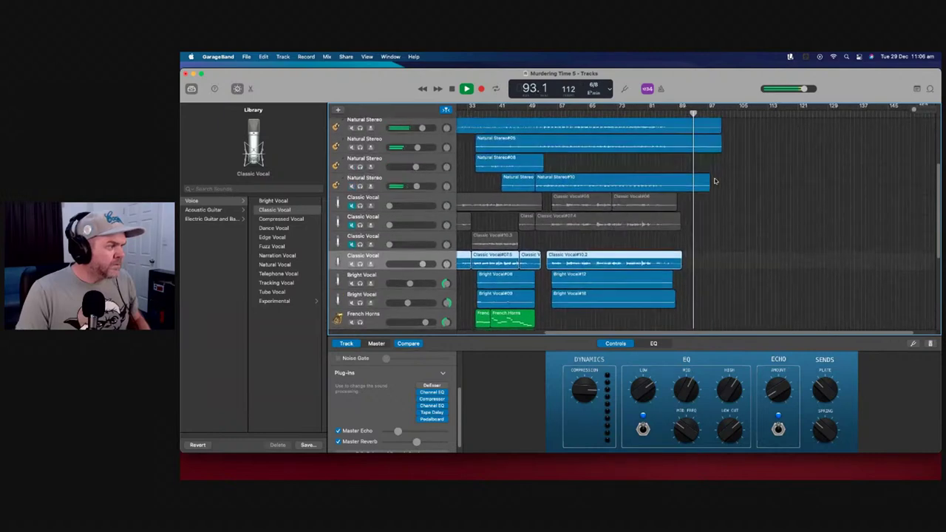
scroll(717, 176, "down", 10)
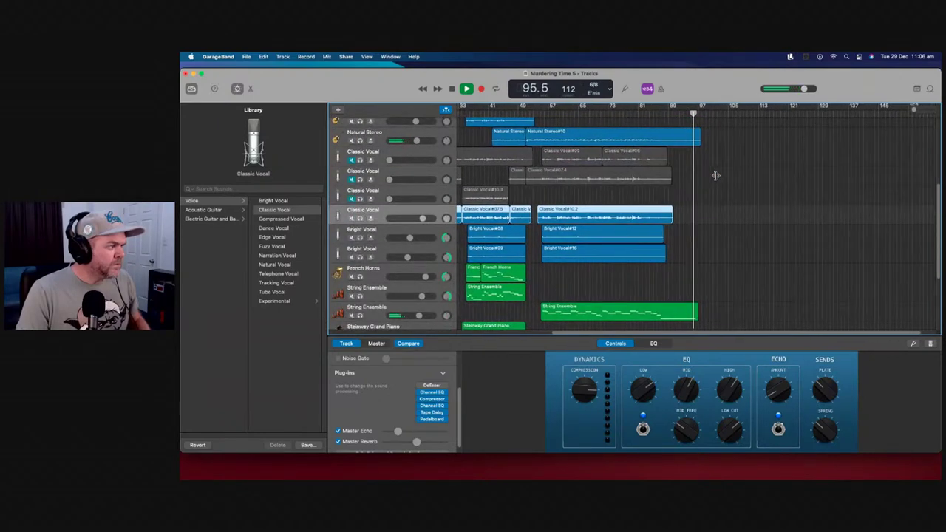
scroll(716, 175, "up", 12)
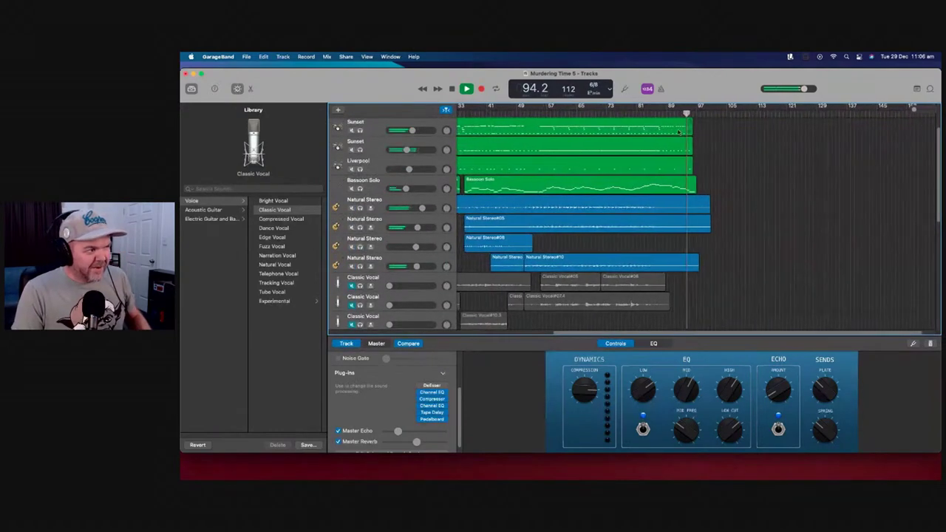
Solo each Natural Stereo track in turn to compare them, then unsolo both
left_click(360, 208)
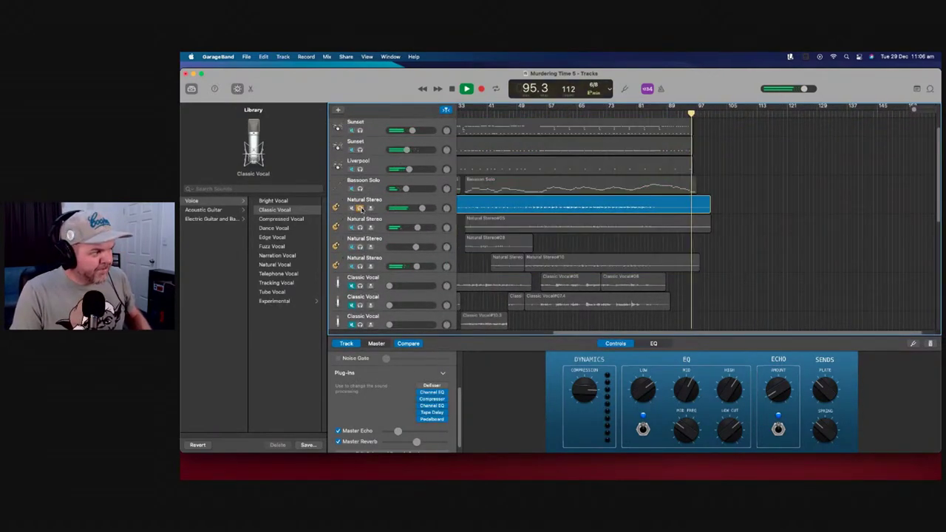
left_click(360, 208)
left_click(361, 227)
key("comma")
key("comma")
key("comma")
key("comma")
key("comma")
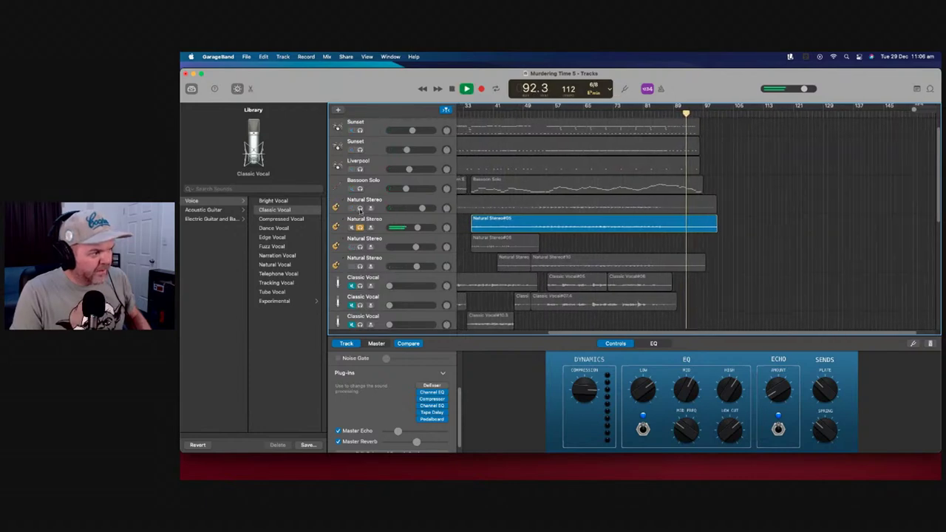
left_click(360, 208)
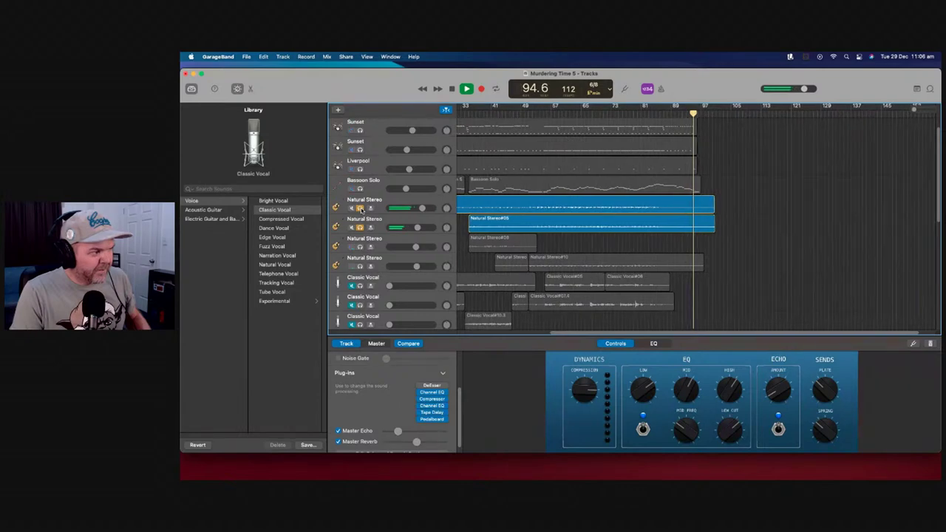
left_click(360, 208)
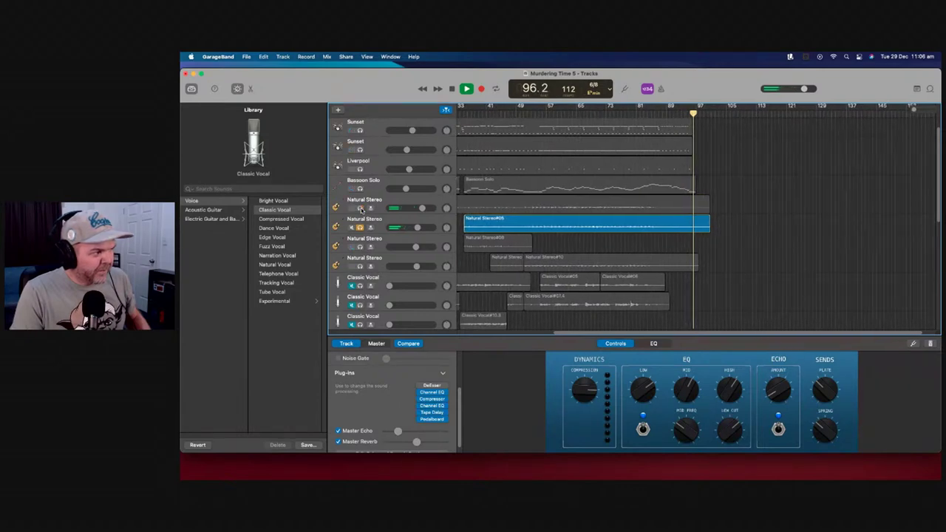
left_click(360, 208)
left_click(360, 227)
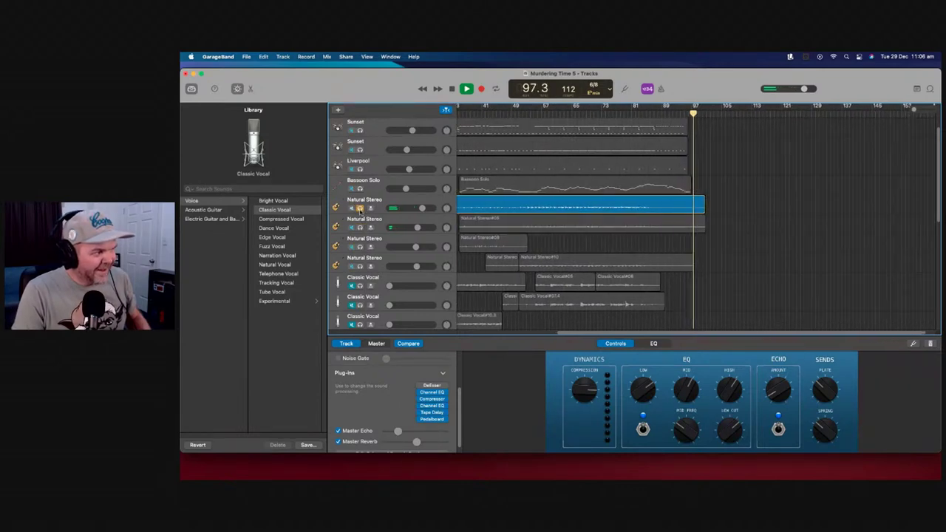
left_click(360, 207)
Stop playback and move the playhead back to bar 94
key("space")
left_click_drag(695, 114, 678, 115)
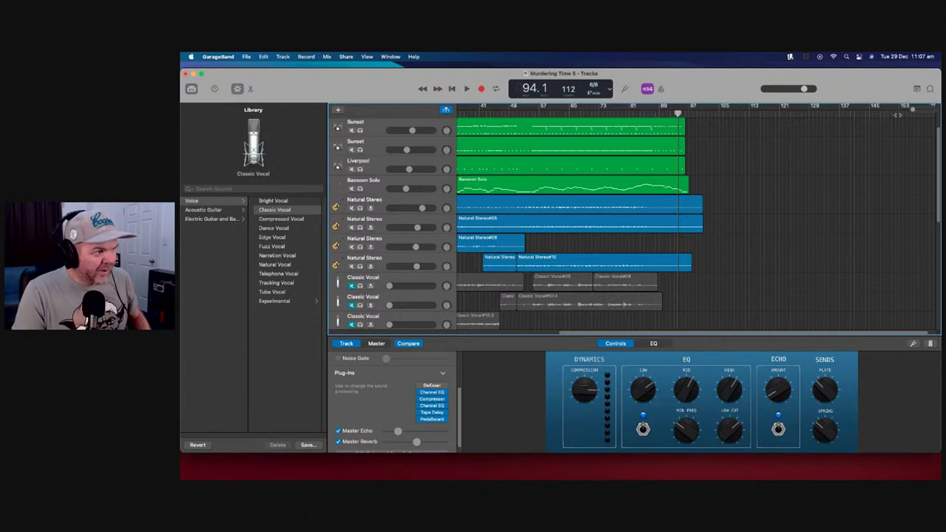
scroll(748, 124, "up", 5)
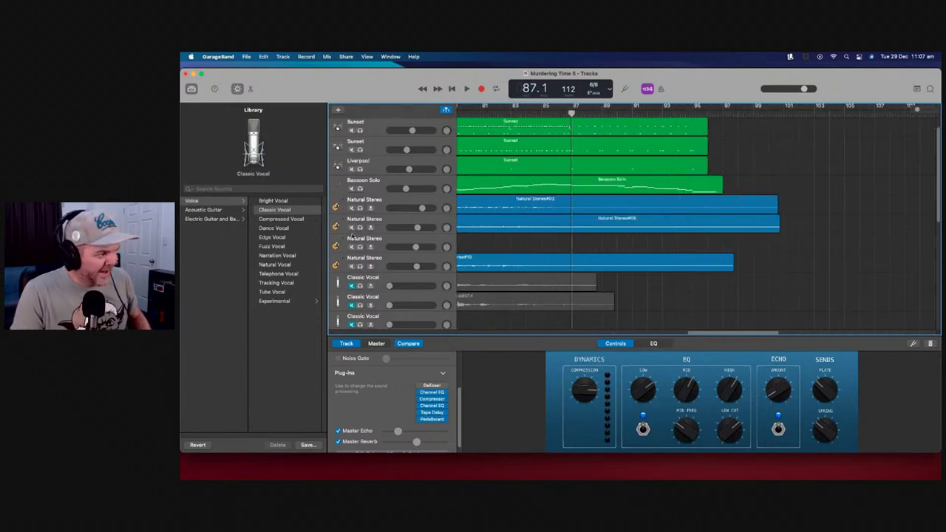
Solo the second Natural Stereo track, play it, park the playhead at bar 95, and show automation
left_click(360, 228)
key("space")
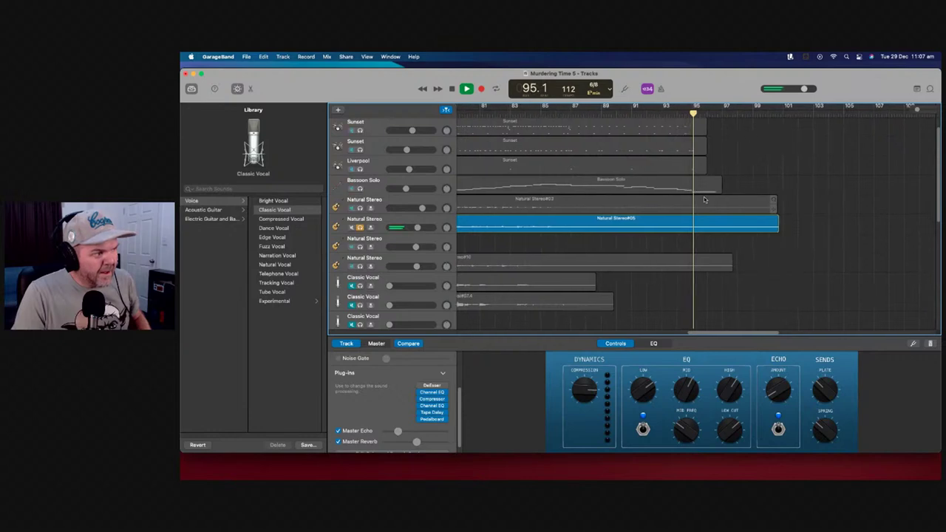
key("space")
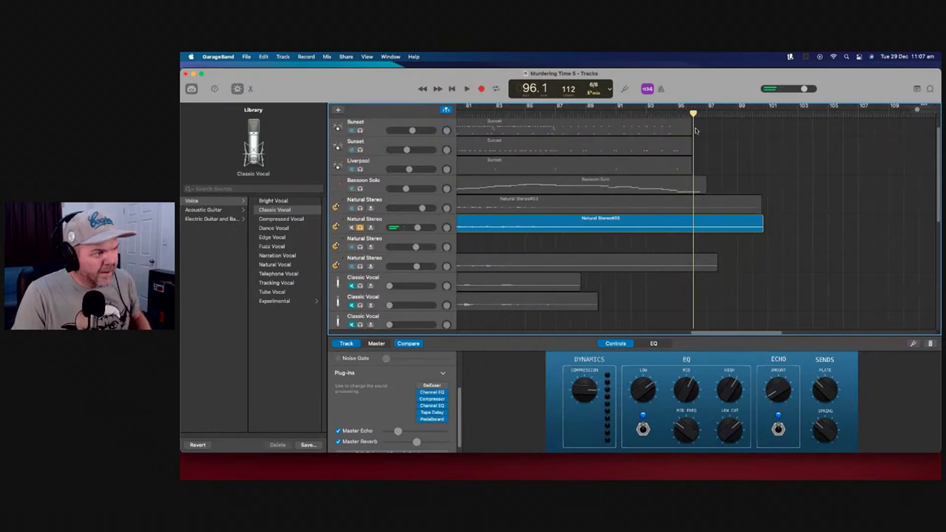
left_click_drag(694, 118, 682, 115)
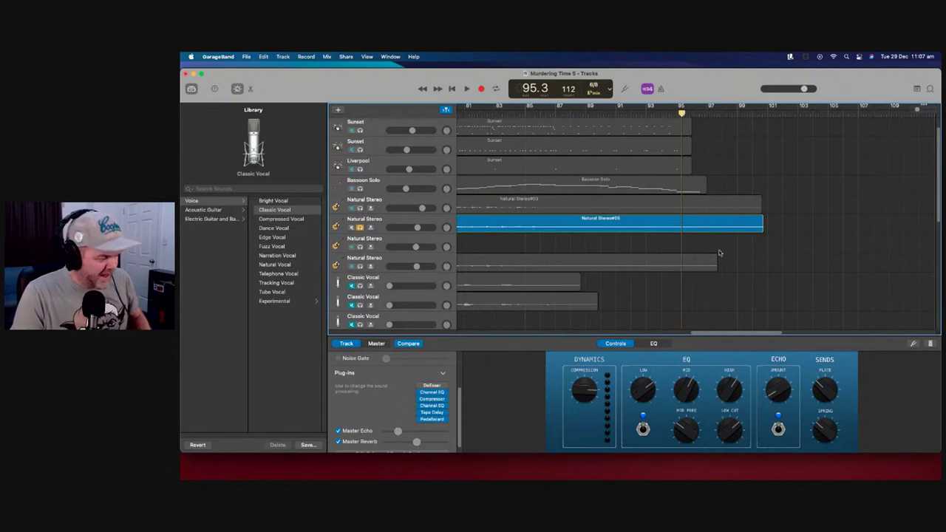
key("a")
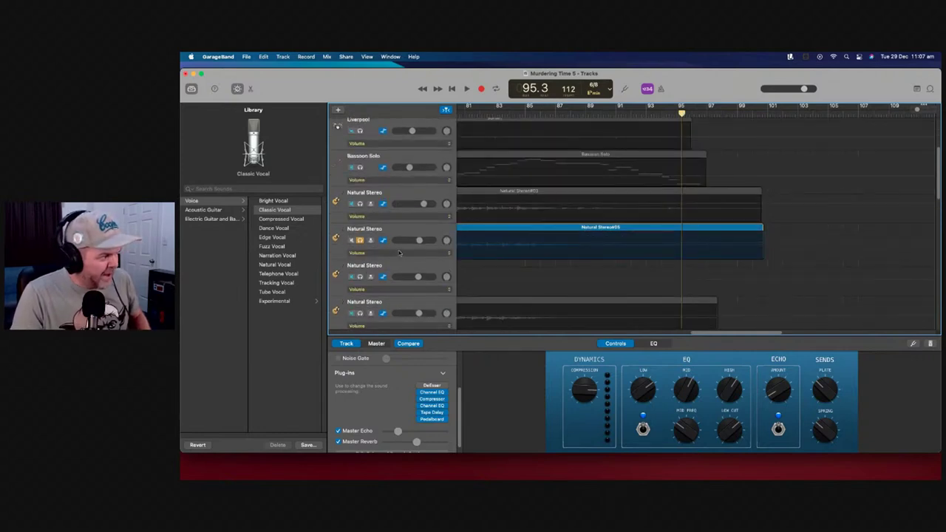
Draw a volume automation drop silencing Natural Stereo at bar 95, then play from bar 94
left_click(683, 245)
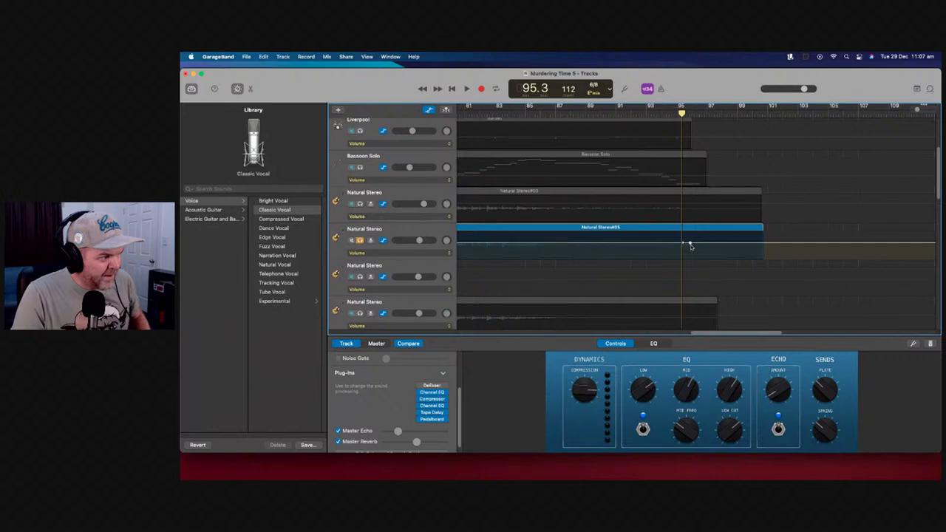
left_click_drag(690, 242, 686, 258)
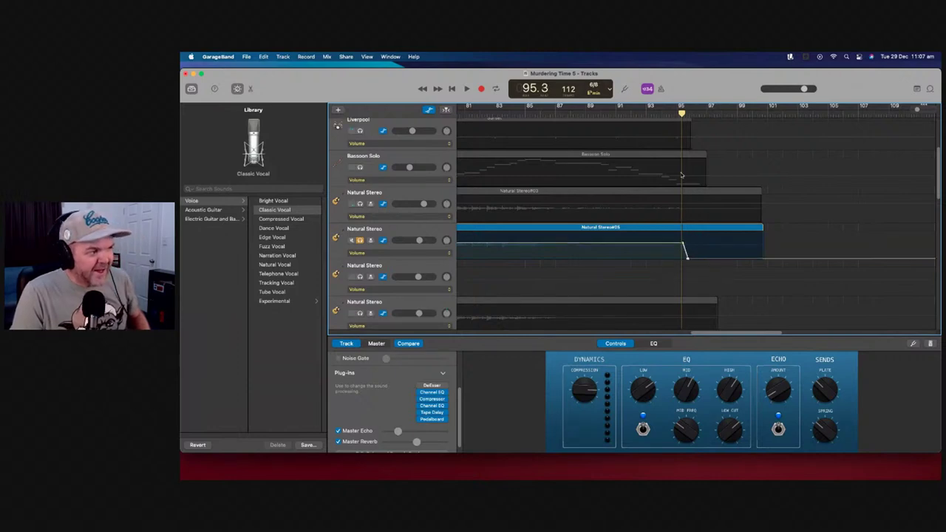
key("comma")
key("comma")
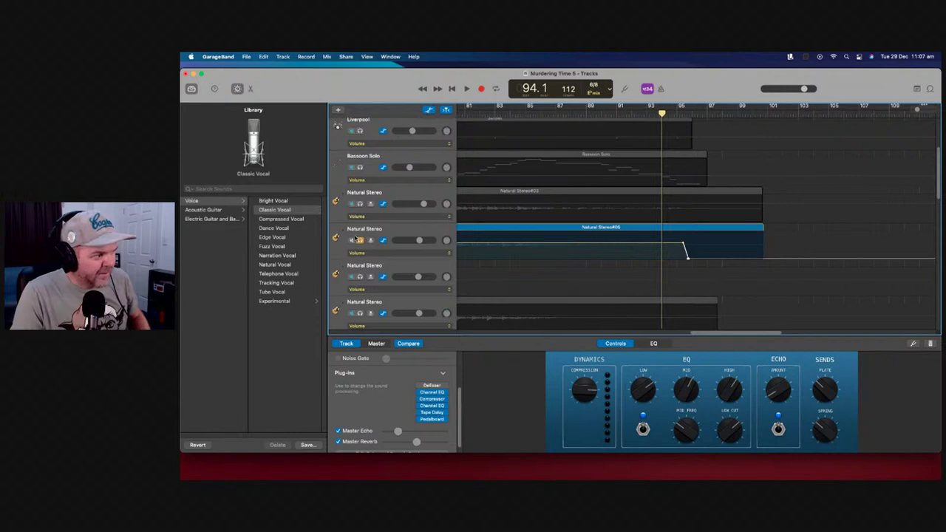
key("space")
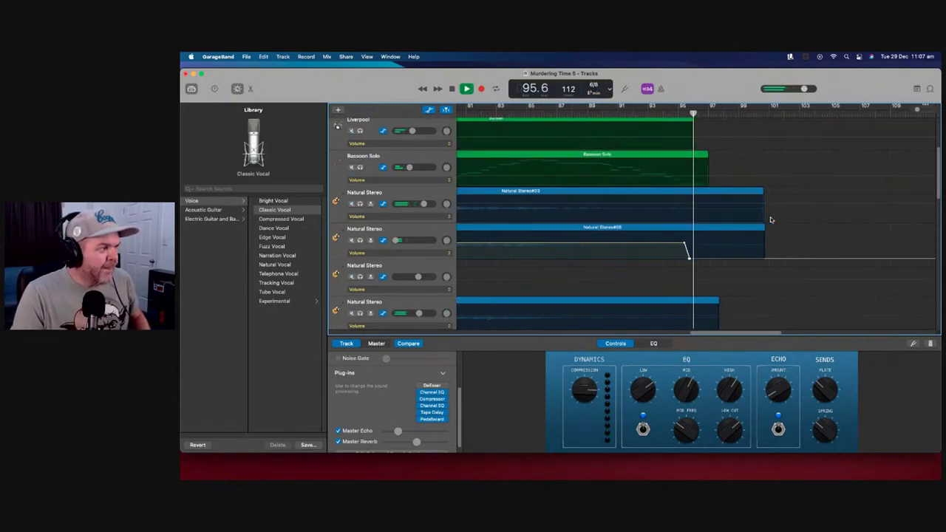
Stop playback, hide the automation lanes and zoom out to the whole song
key("space")
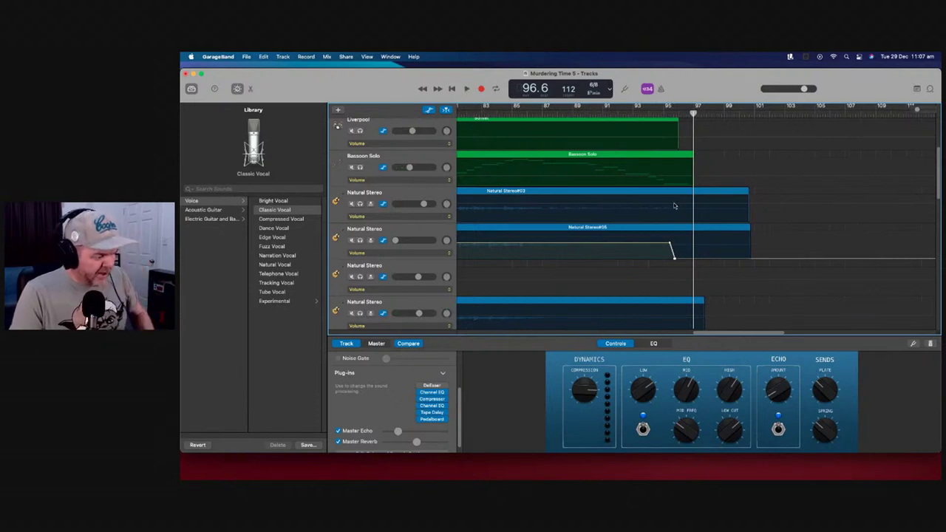
key("a")
key("z")
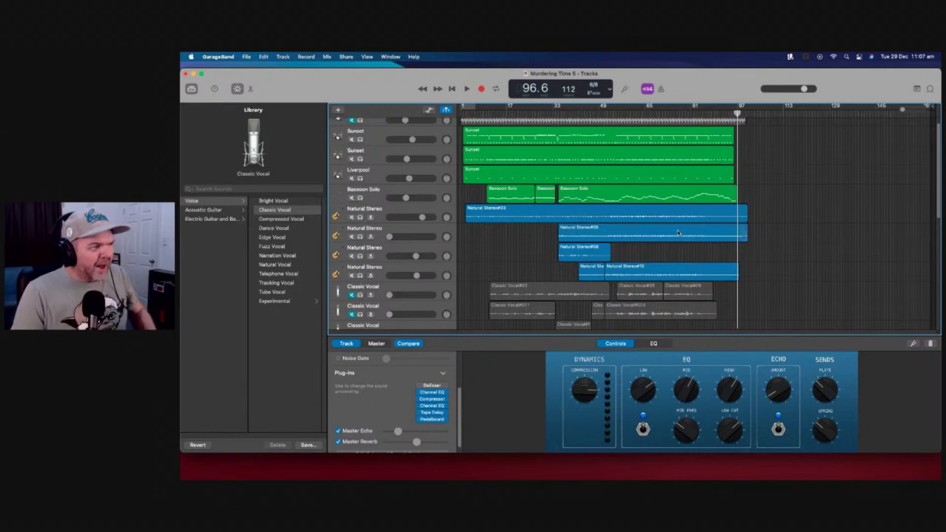
Play the vocal passage from bar 81, then stop with the playhead at bar 83
scroll(677, 233, "down", 8)
scroll(678, 234, "up", 2)
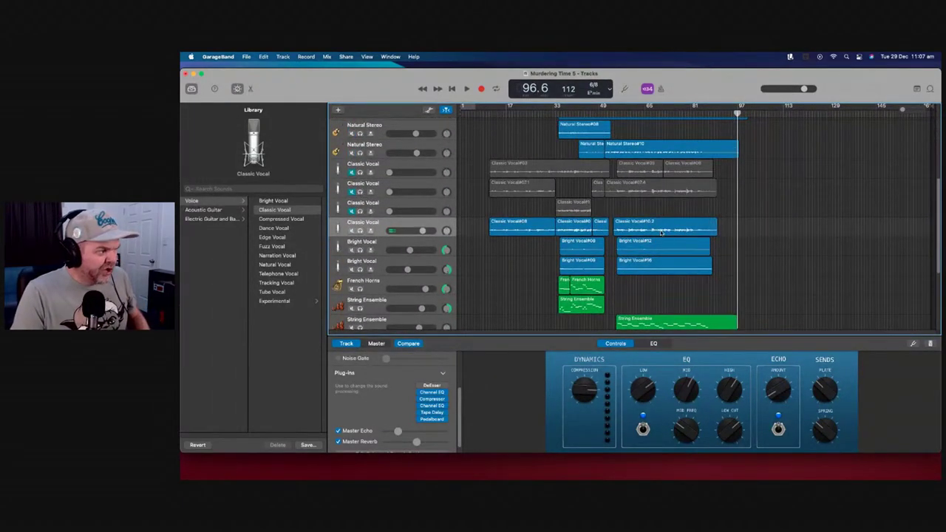
scroll(658, 230, "up", 1)
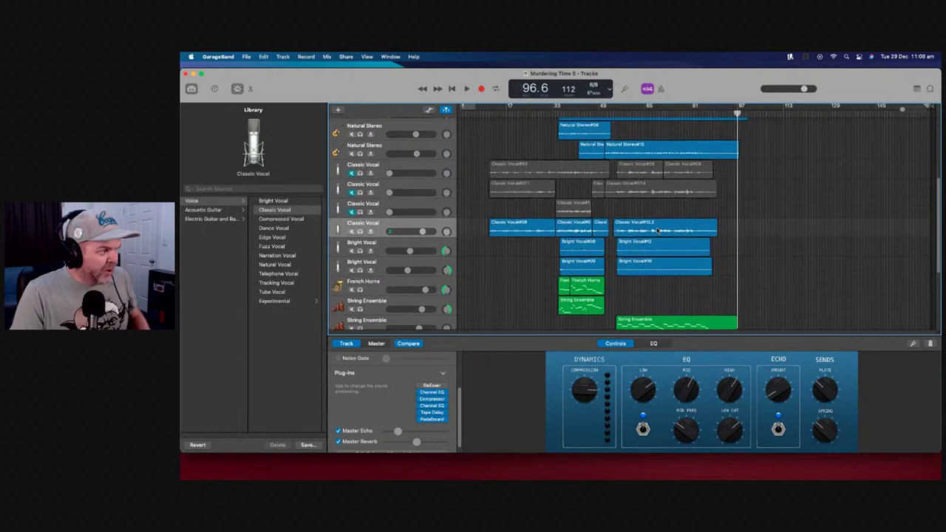
scroll(901, 110, "up", 5)
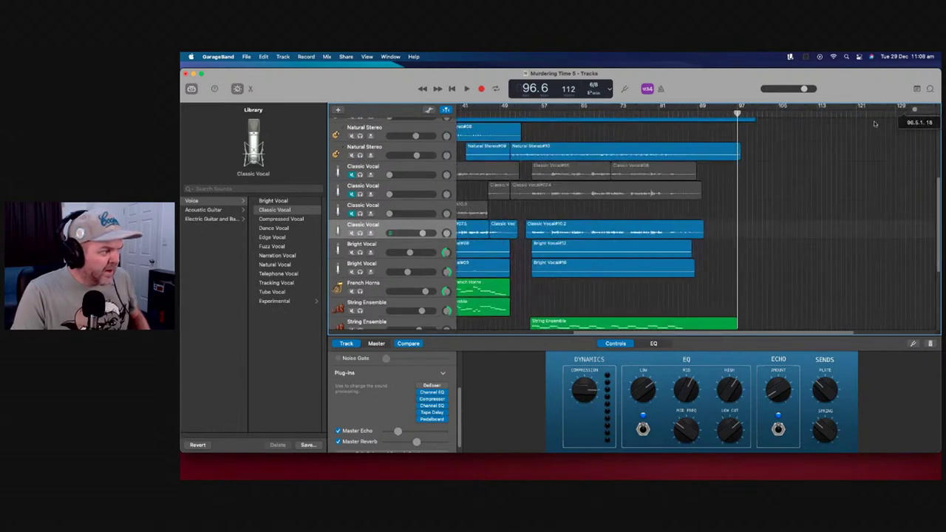
left_click(662, 111)
key("space")
scroll(756, 241, "left", 2)
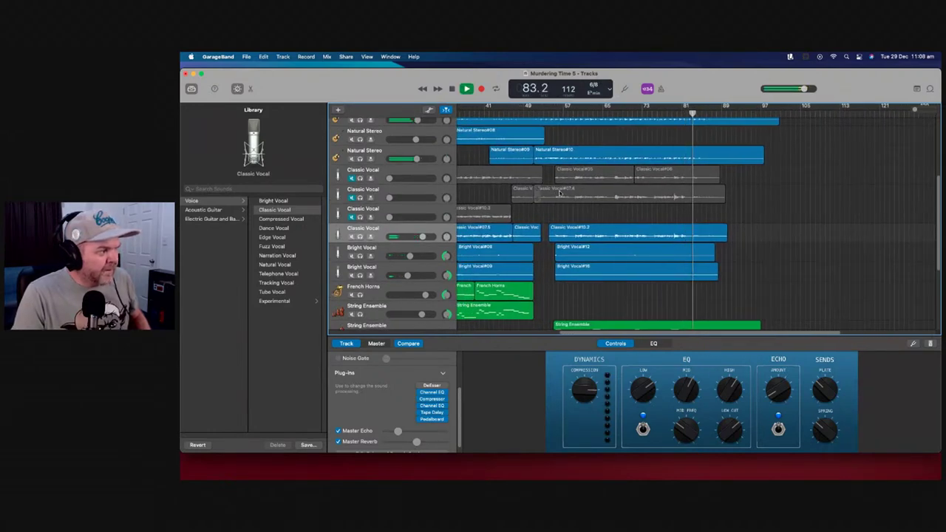
key("space")
left_click_drag(693, 113, 687, 112)
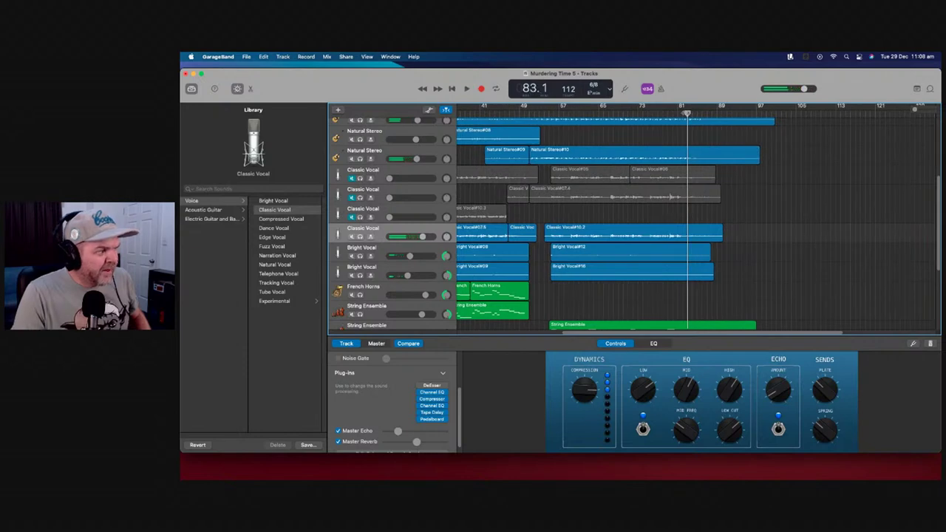
Solo the Classic Vocal track, raise its volume slightly, and step back to bar 82
left_click(360, 197)
left_click(467, 89)
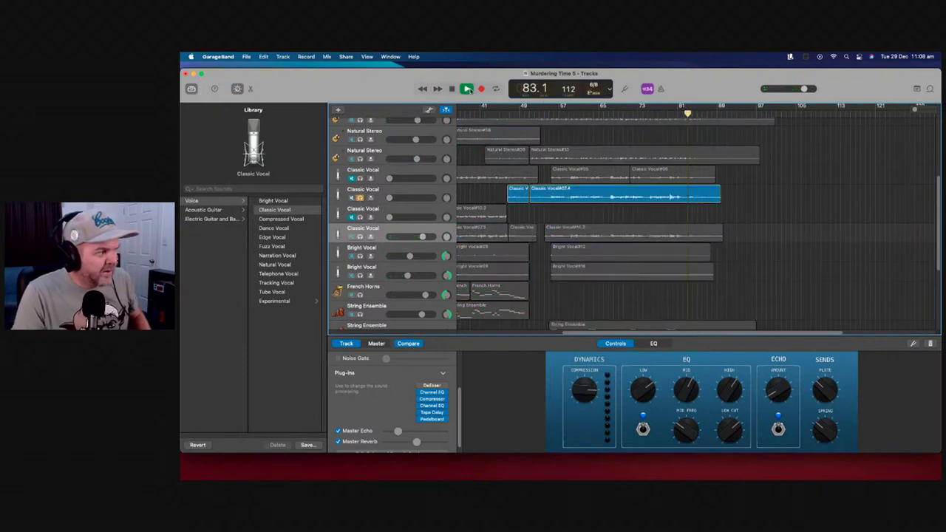
left_click_drag(390, 197, 444, 198)
key("space")
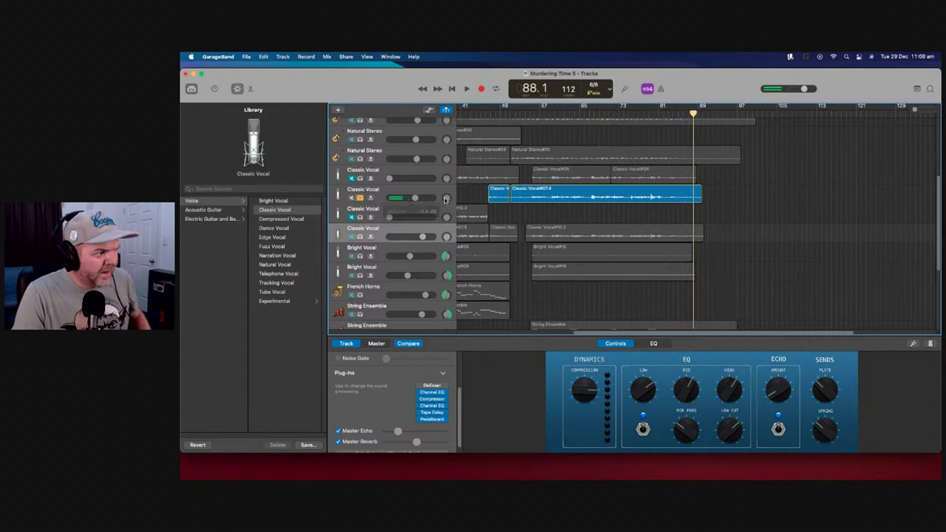
key("comma")
key("comma")
key("comma")
key("comma")
key("comma")
key("comma")
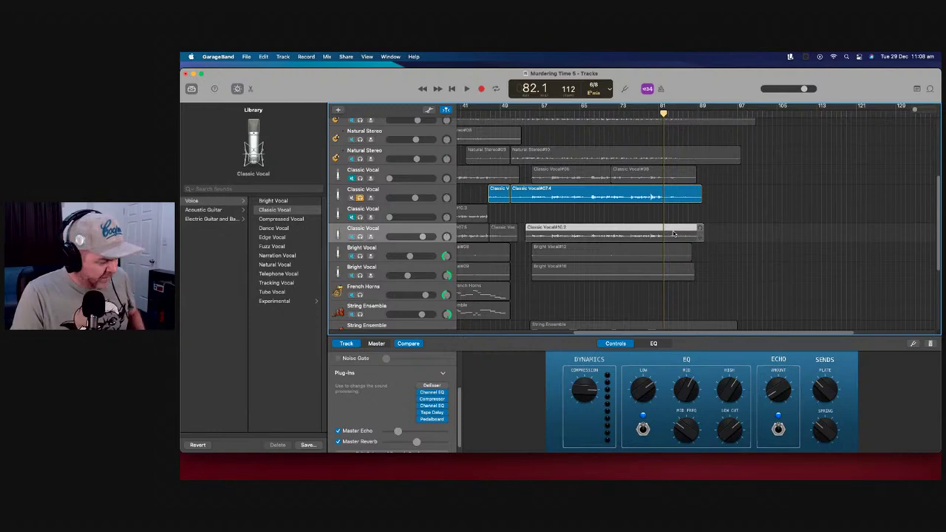
Split Classic Vocal#10.2 and #07.4 at bar 82, moving the later pieces to adjacent vocal tracks
key("super+t")
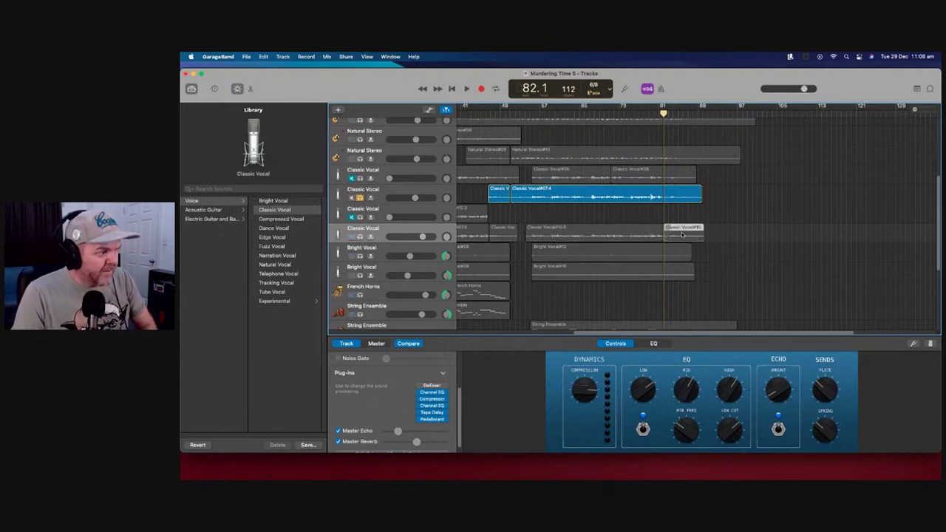
left_click_drag(683, 235, 675, 202)
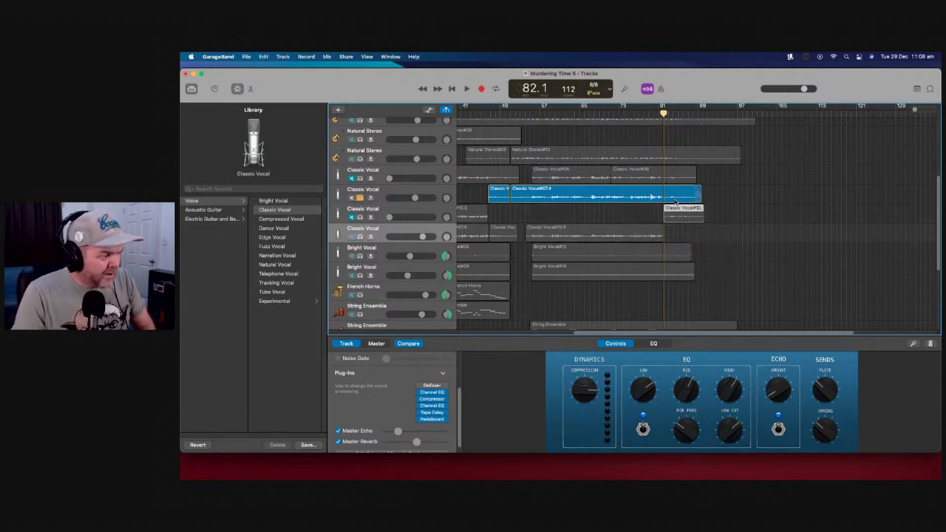
left_click(671, 193)
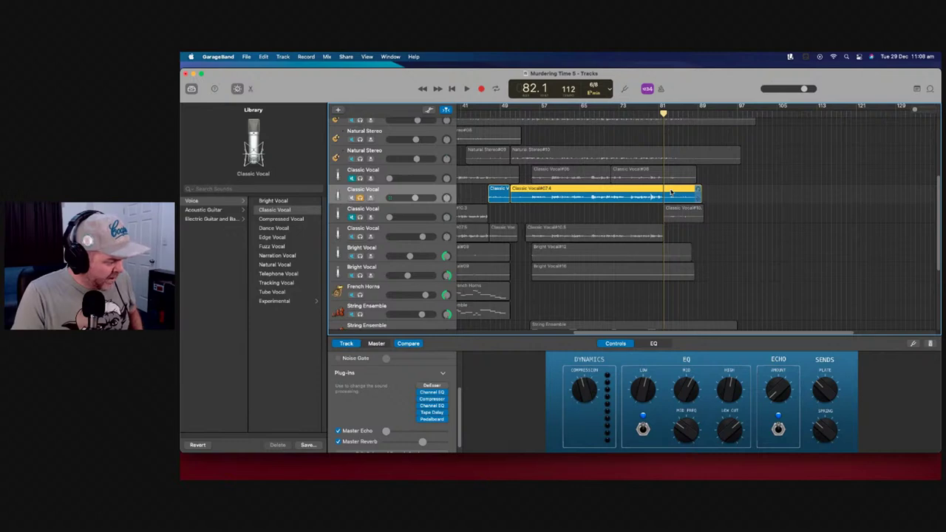
key("super+t")
left_click_drag(680, 196, 694, 238)
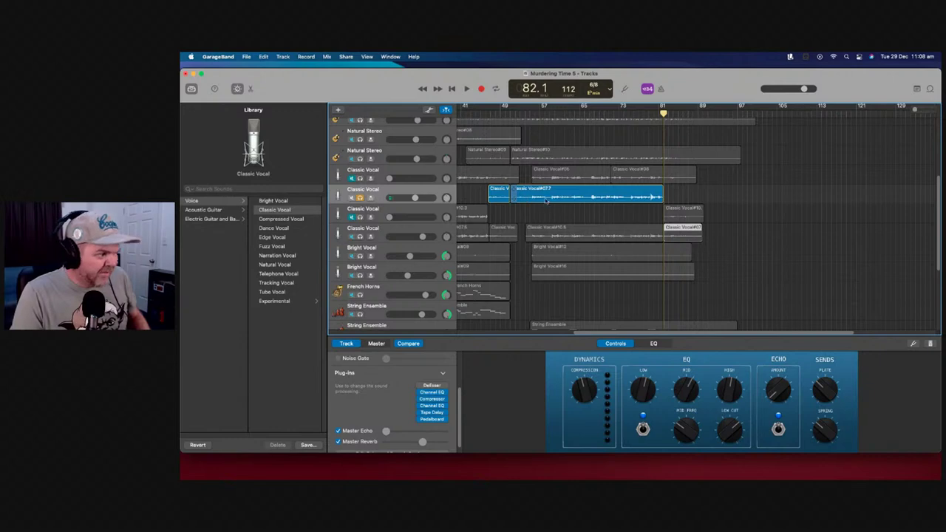
Unsolo the Classic Vocal track and play the full mix from around bar 80
key("comma")
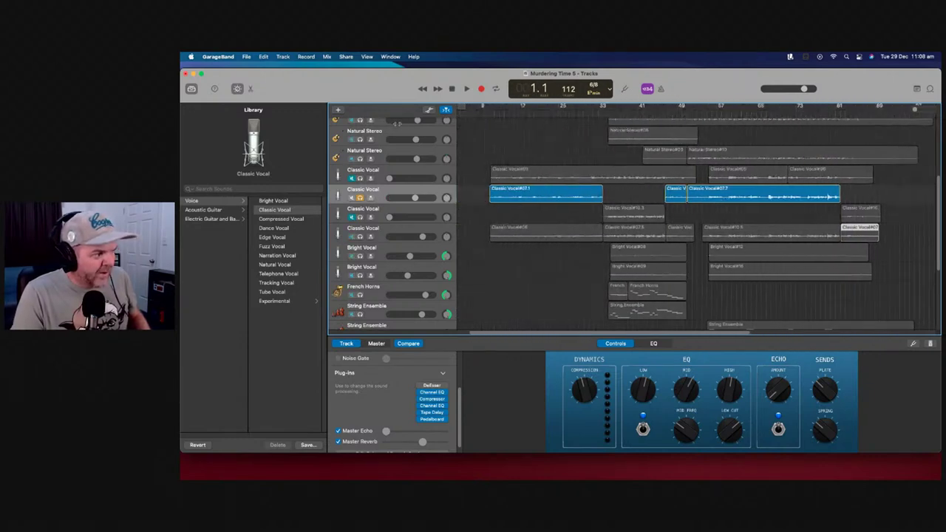
left_click(623, 111)
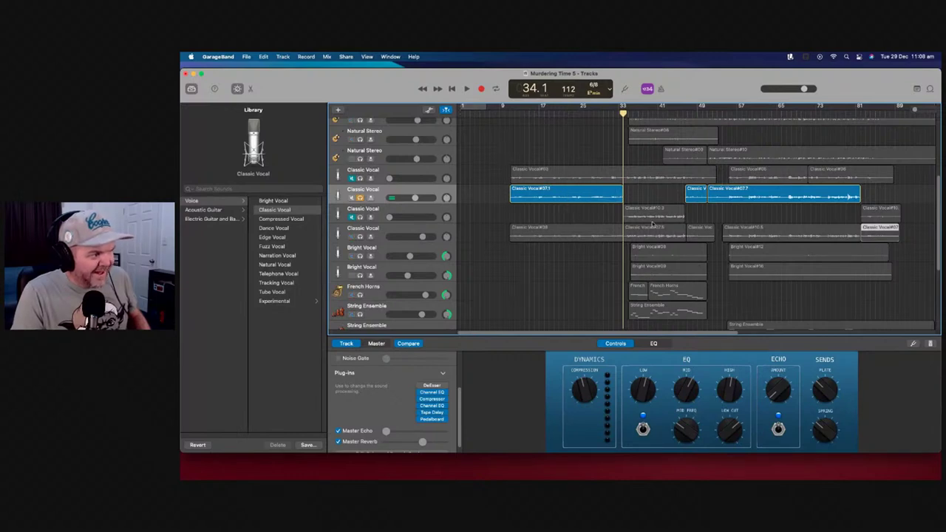
left_click_drag(623, 111, 895, 111)
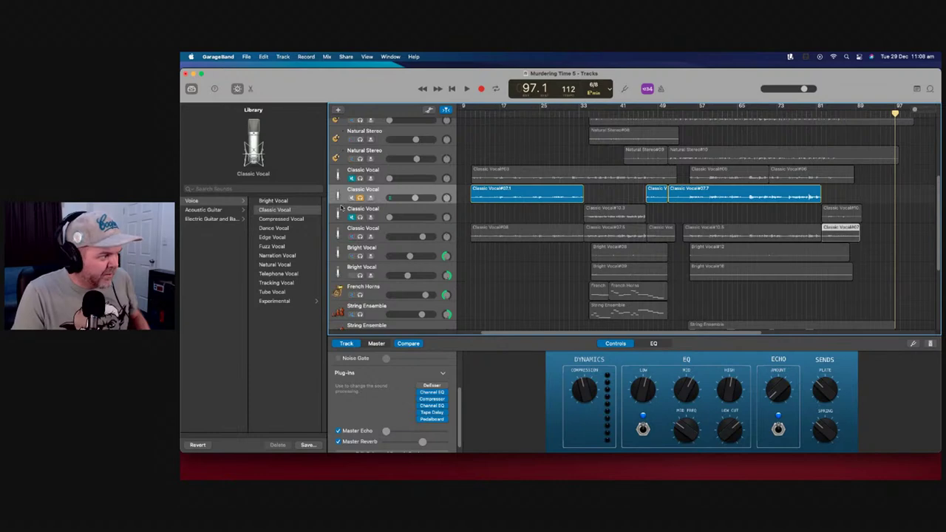
left_click(427, 201)
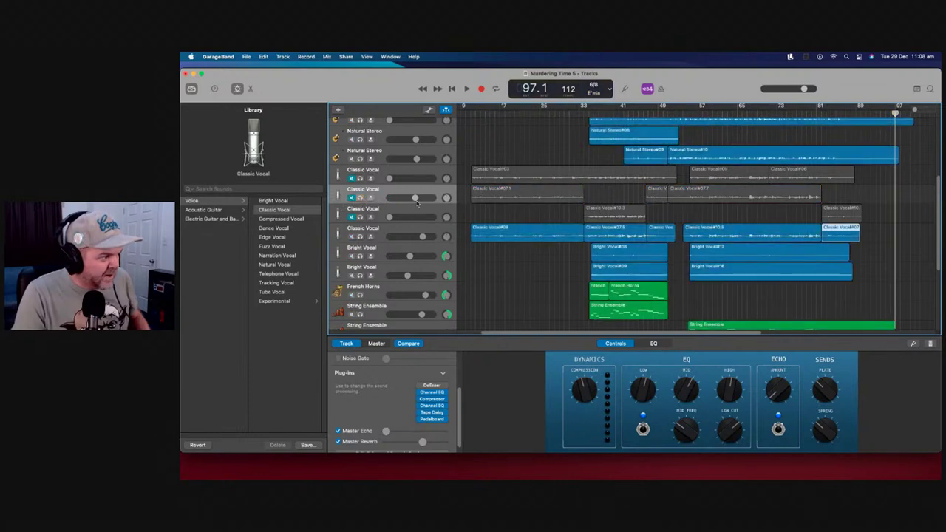
key("space")
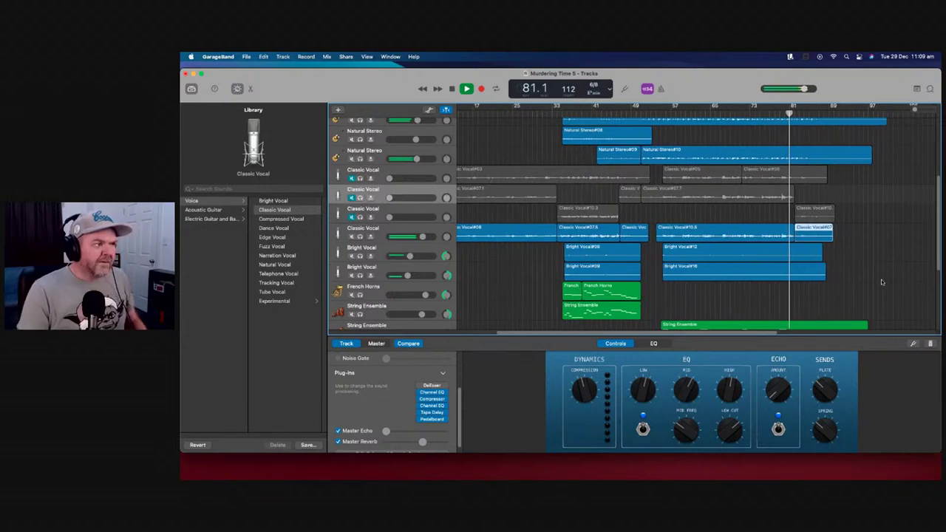
left_click_drag(915, 109, 919, 110)
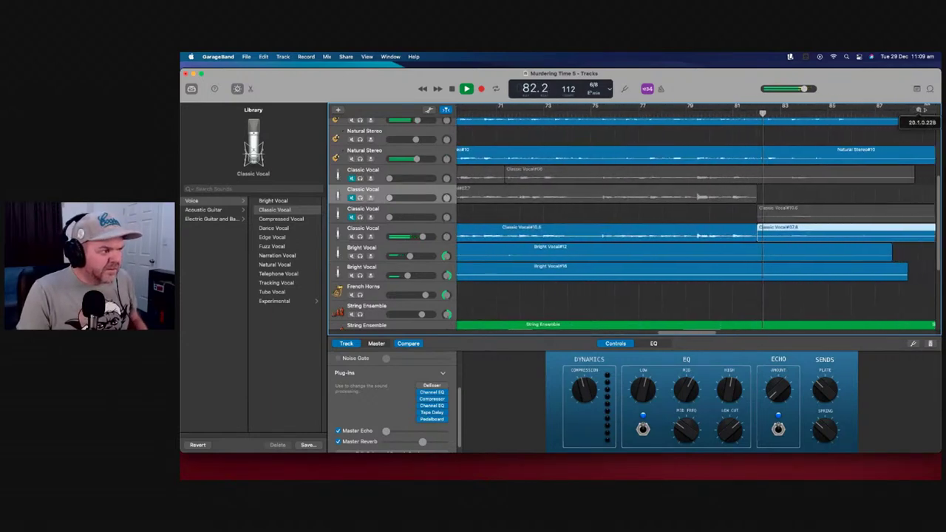
Trim the start of the Classic Vocal#07.8 region, select it and show volume automation
key("space")
left_click_drag(727, 236, 748, 243)
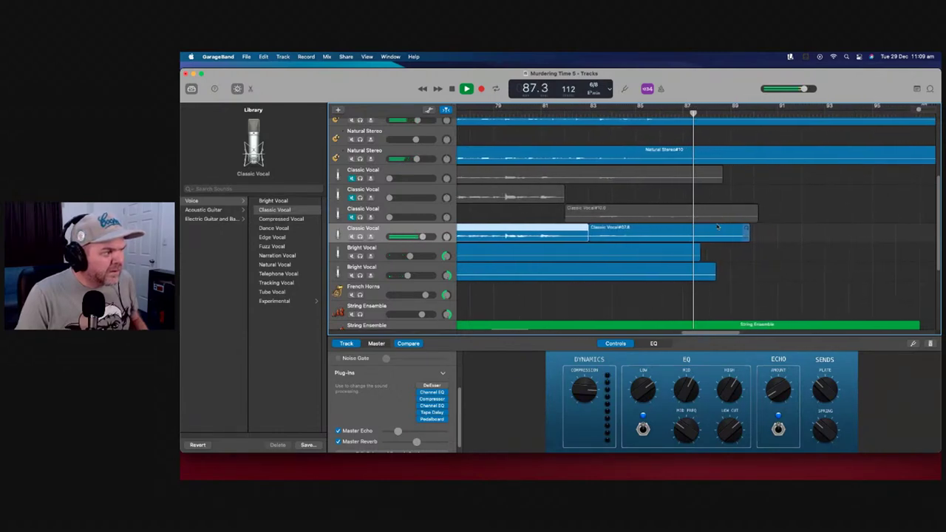
key("space")
left_click(633, 237)
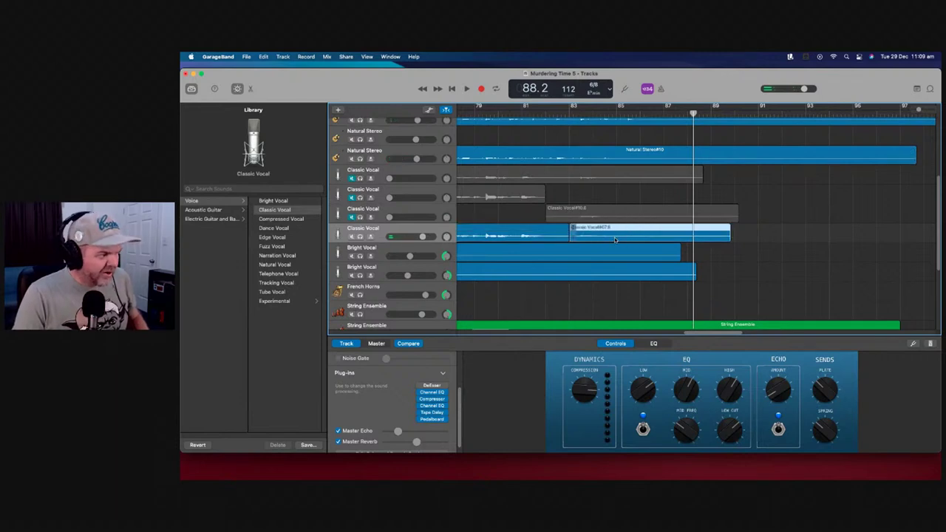
key("a")
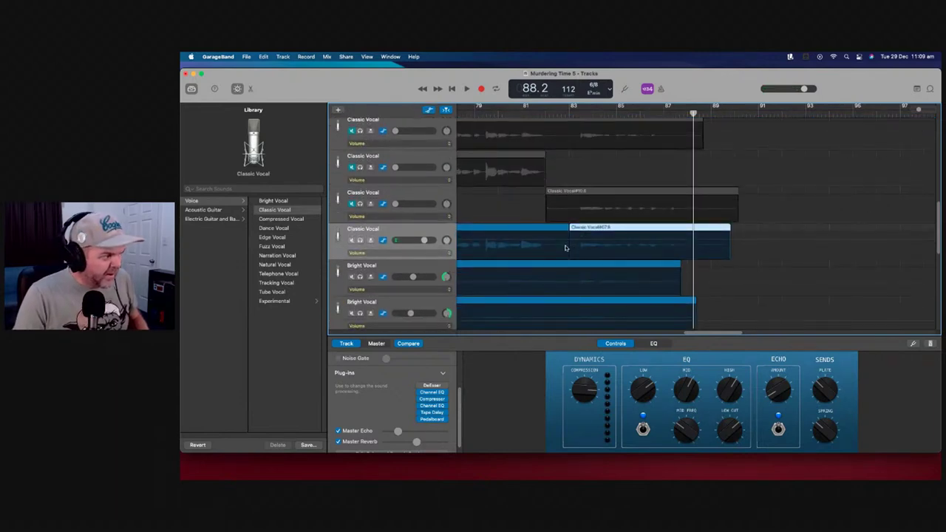
Add a volume automation point on Classic Vocal#07.8, raise the level after it, and listen
left_click(566, 248)
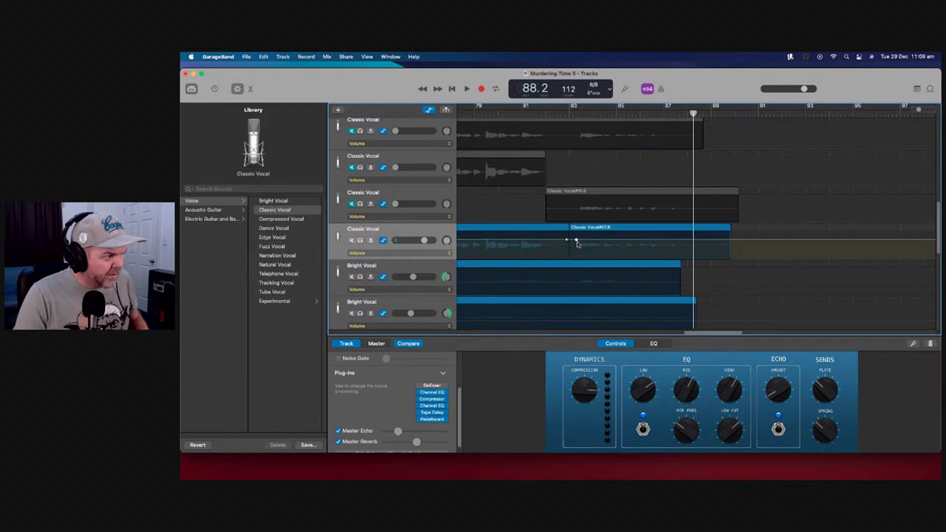
left_click(576, 241)
left_click_drag(575, 239, 575, 233)
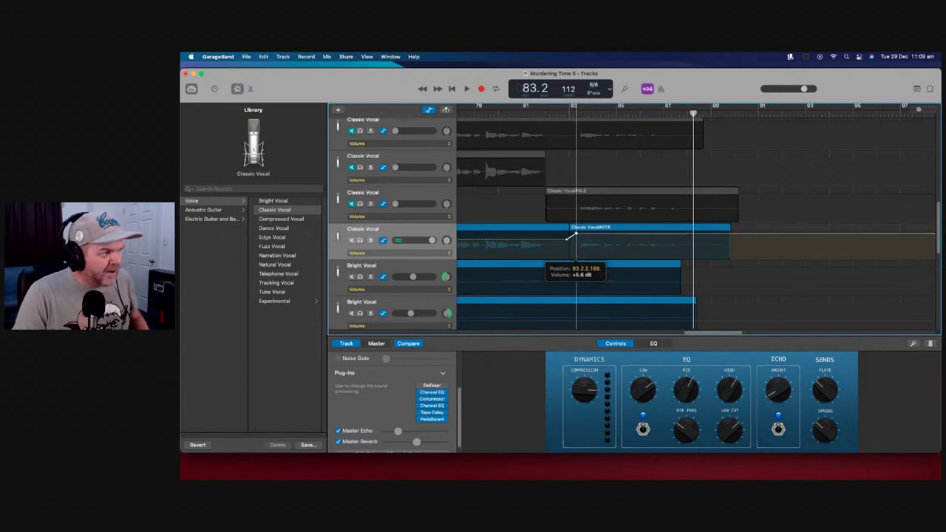
left_click_drag(576, 236, 575, 235)
key("space")
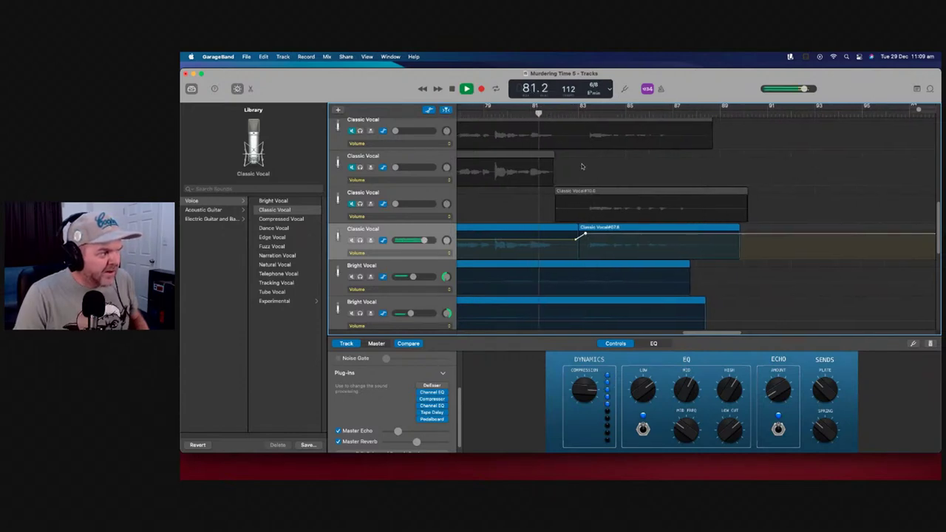
scroll(654, 182, "left", 2)
scroll(663, 184, "left", 2)
key("space")
Lower the vocal boost to +2.9 dB and replay the passage to check it
left_click_drag(639, 236, 639, 239)
scroll(644, 122, "left", 2)
key("space")
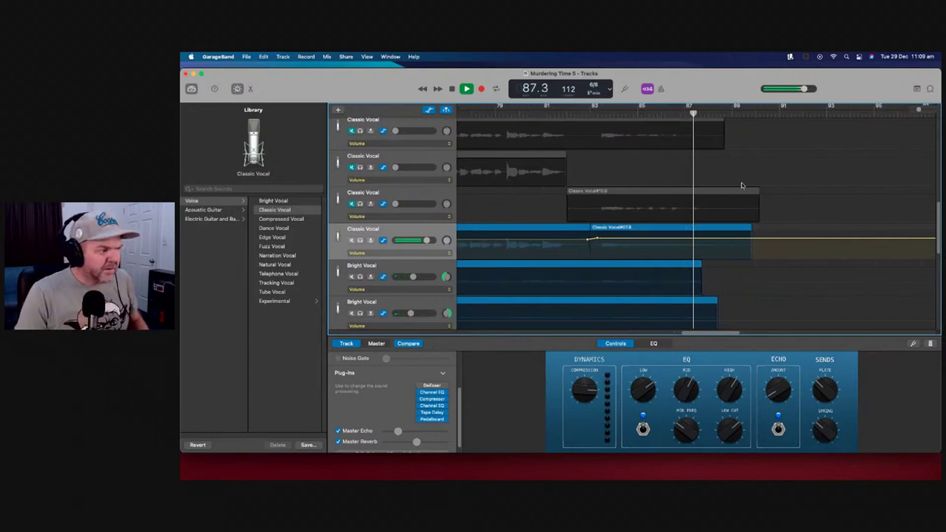
key("space")
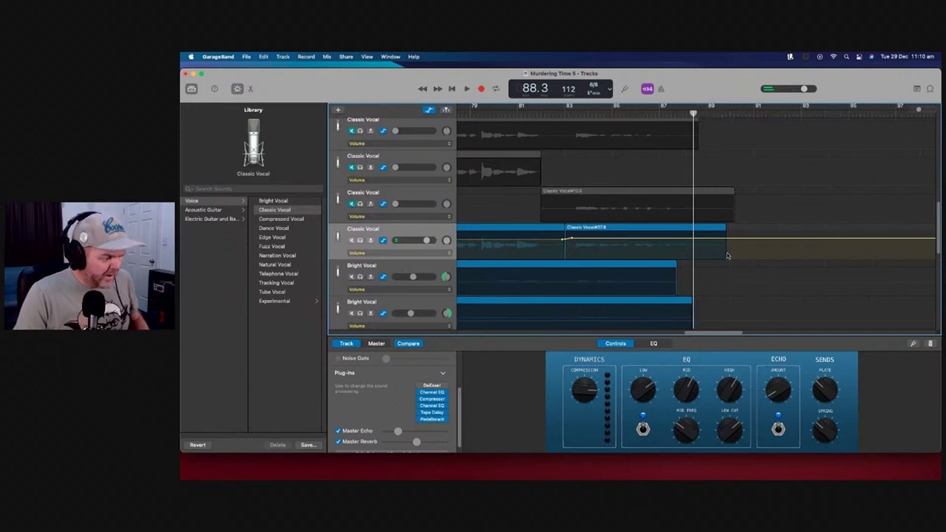
Hide automation, shorten the end of Classic Vocal#07.8, and play from bar 87
key("a")
left_click_drag(724, 237, 693, 237)
left_click(663, 111)
key("space")
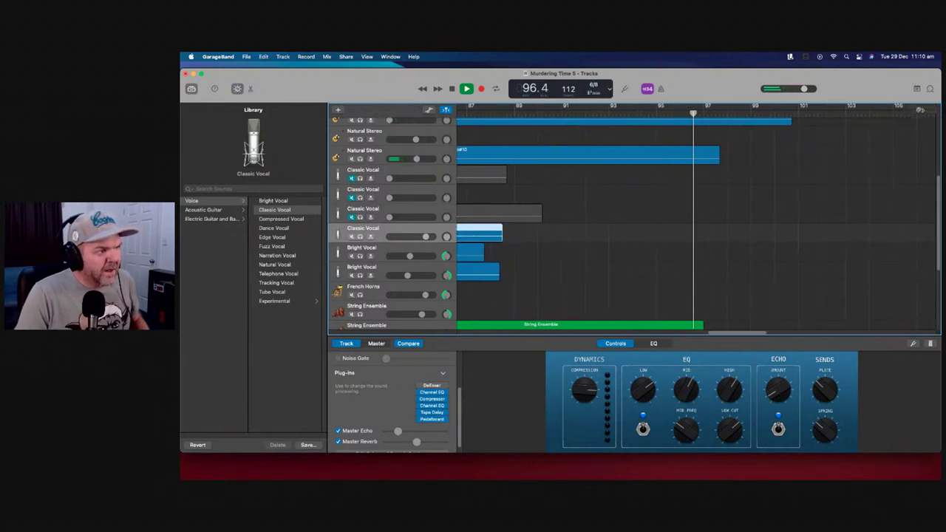
Stop playback and restart it from near bar 97
scroll(710, 285, "down", 5)
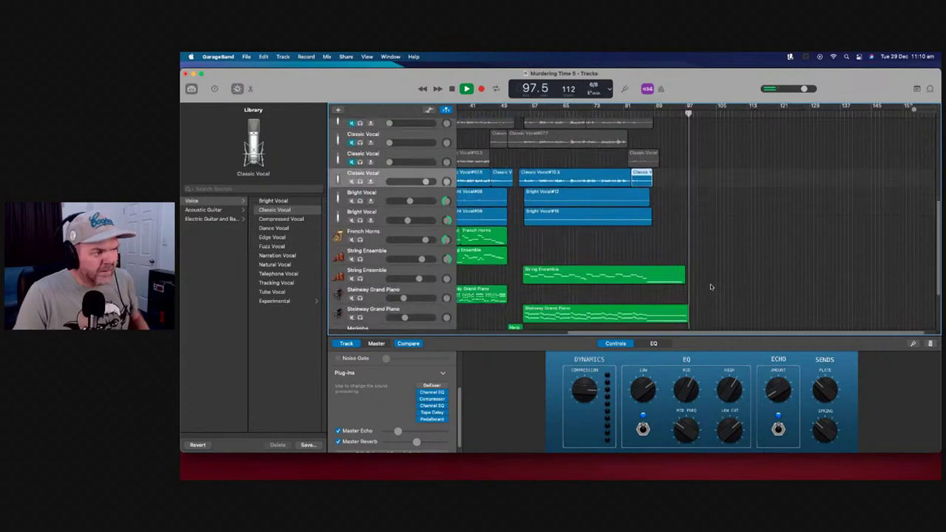
scroll(710, 281, "up", 5)
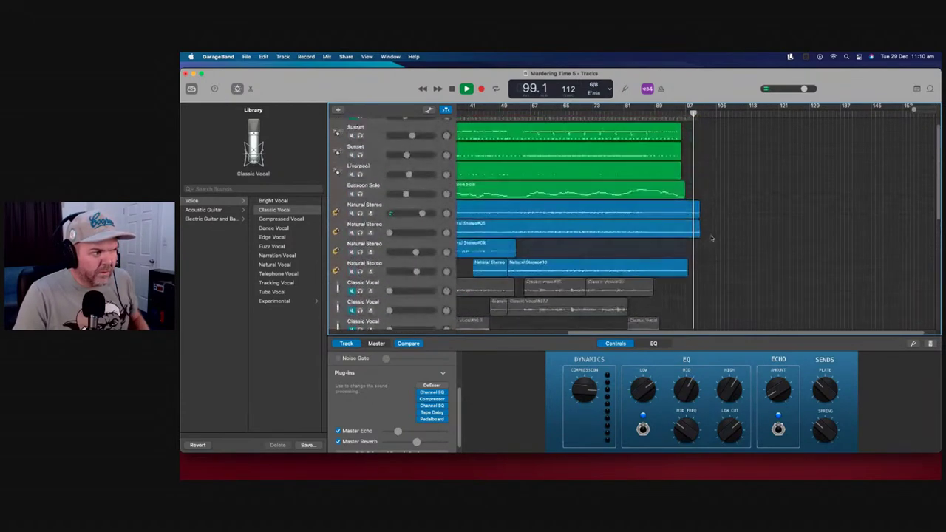
key("space")
scroll(705, 207, "down", 2)
scroll(708, 200, "up", 3)
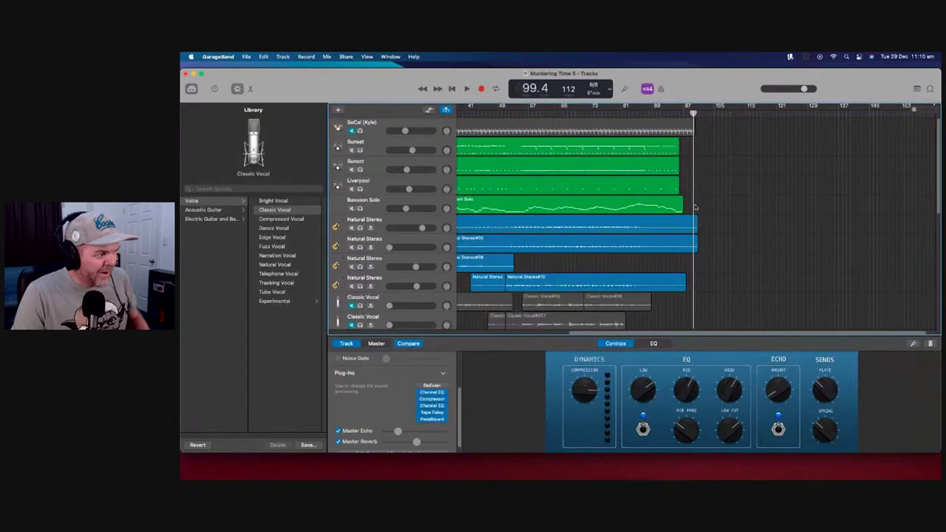
scroll(696, 207, "down", 8)
scroll(706, 203, "up", 3)
scroll(706, 202, "up", 6)
left_click_drag(693, 126, 688, 126)
key("space")
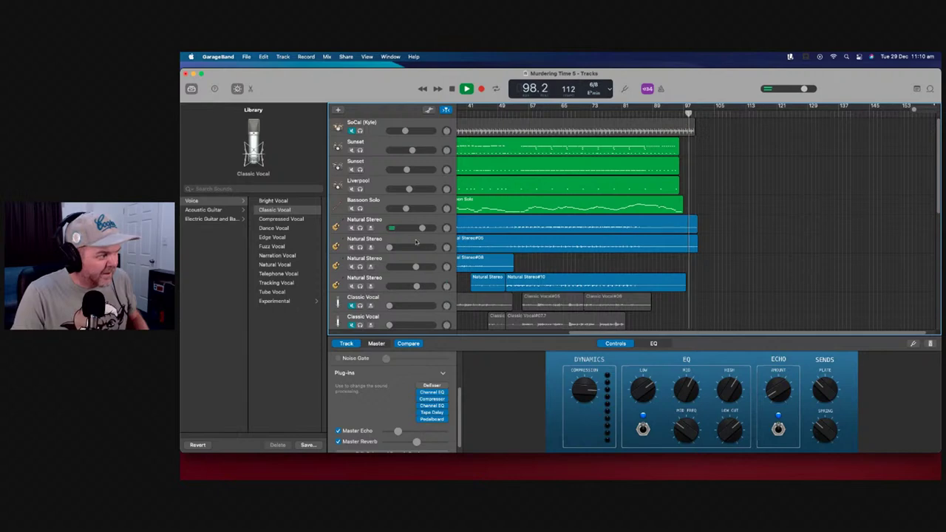
Solo both Natural Stereo tracks to hear the ending, then lengthen the Natural Stereo region's end
left_click(360, 228)
left_click(360, 247)
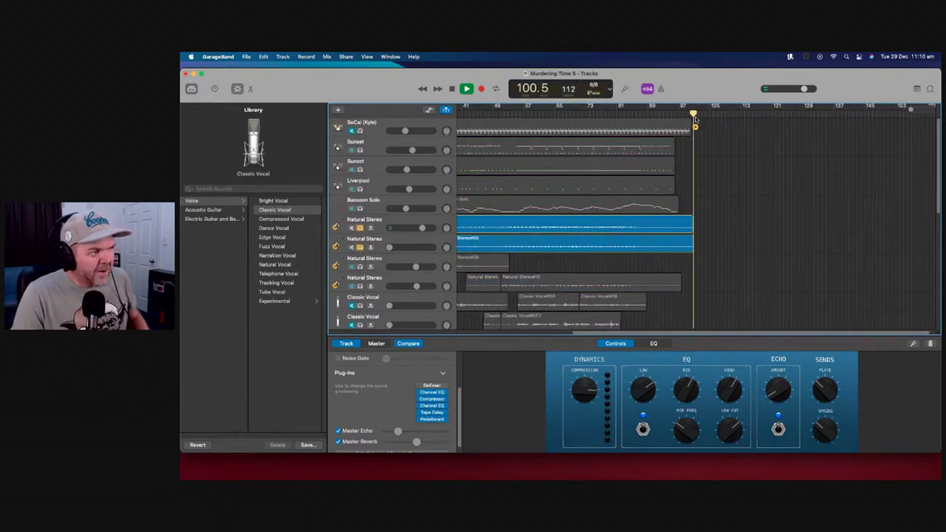
key("space")
key("space")
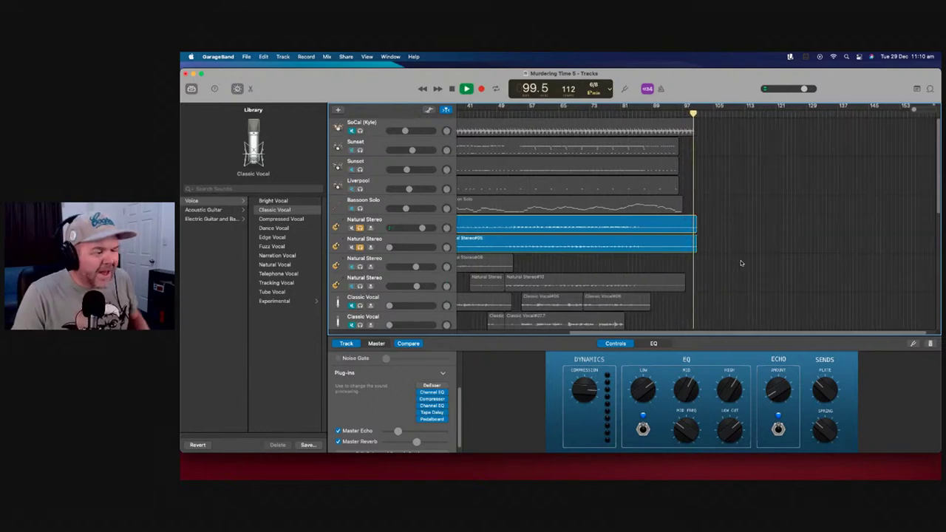
key("space")
left_click_drag(692, 227, 706, 247)
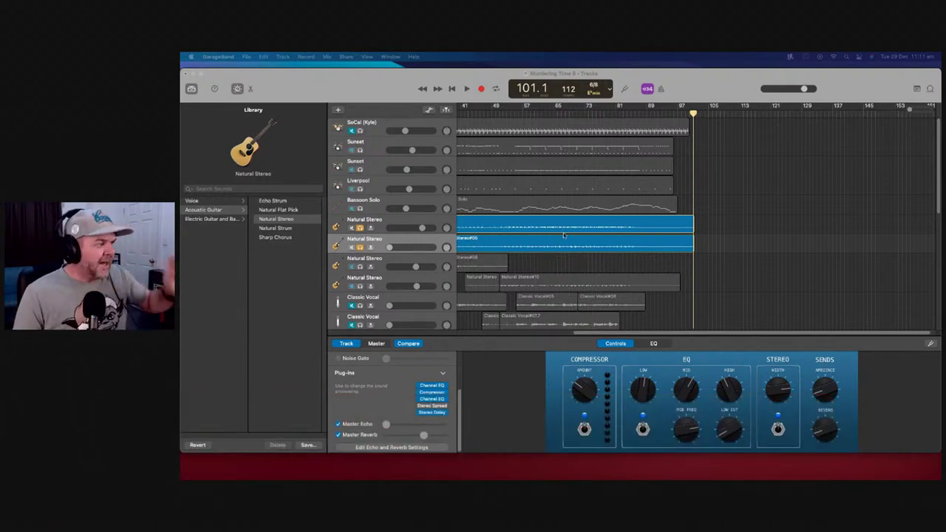
Zoom out to the whole song, unsolo both Natural Stereo tracks and return to bar 1
left_click_drag(693, 114, 677, 115)
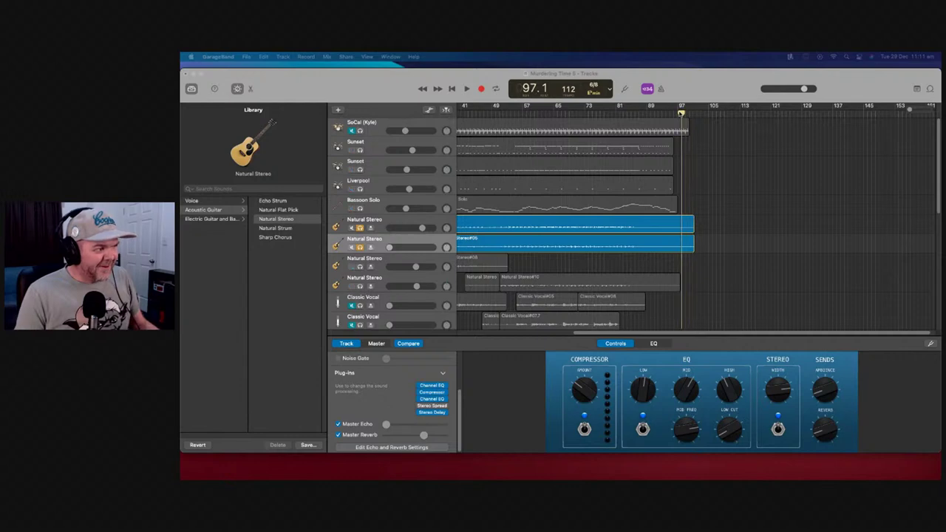
key("super+Left")
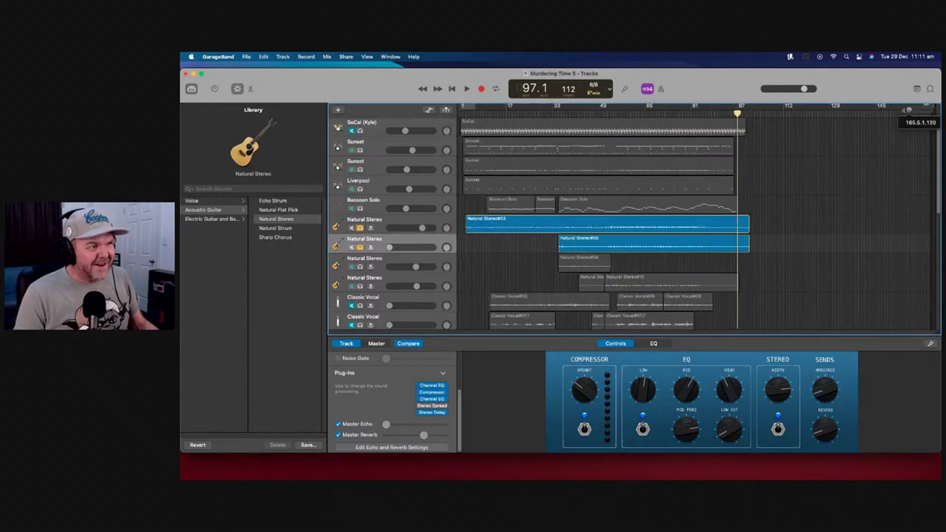
left_click(360, 227)
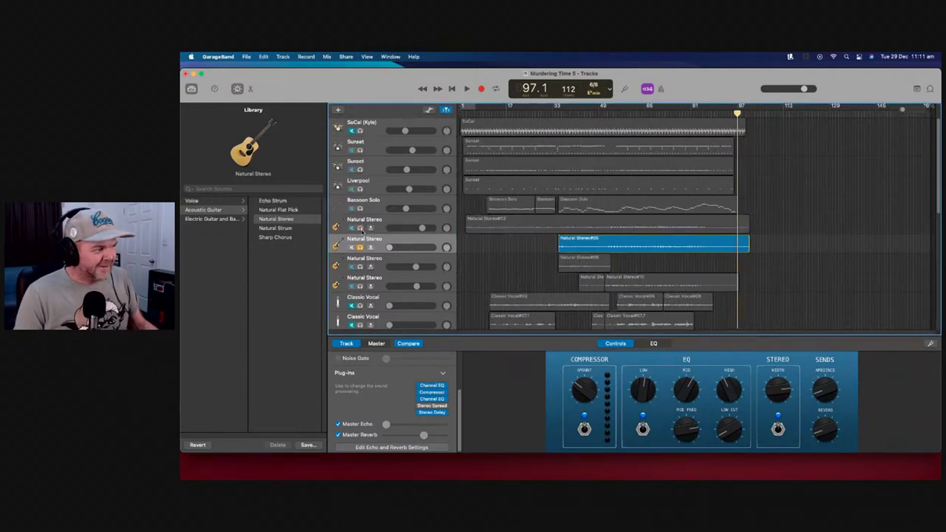
left_click(360, 247)
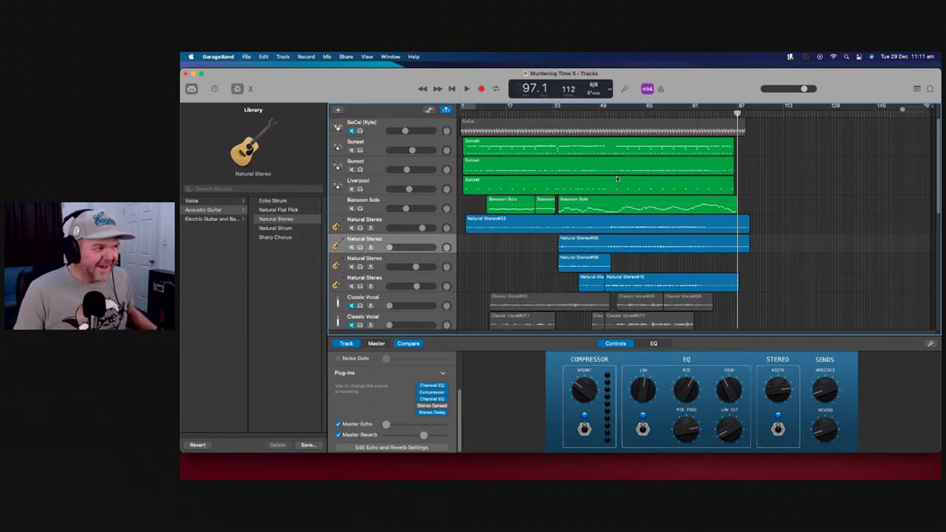
key("Return")
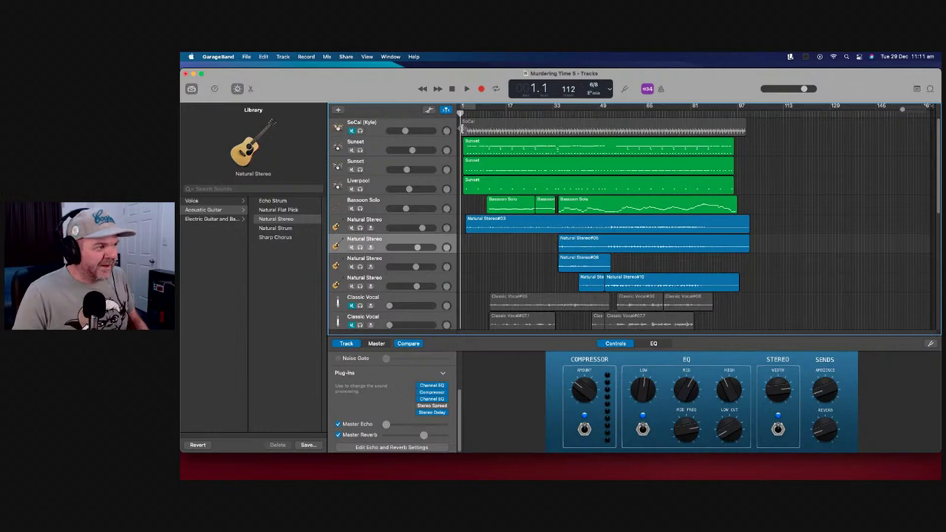
left_click_drag(464, 132, 463, 131)
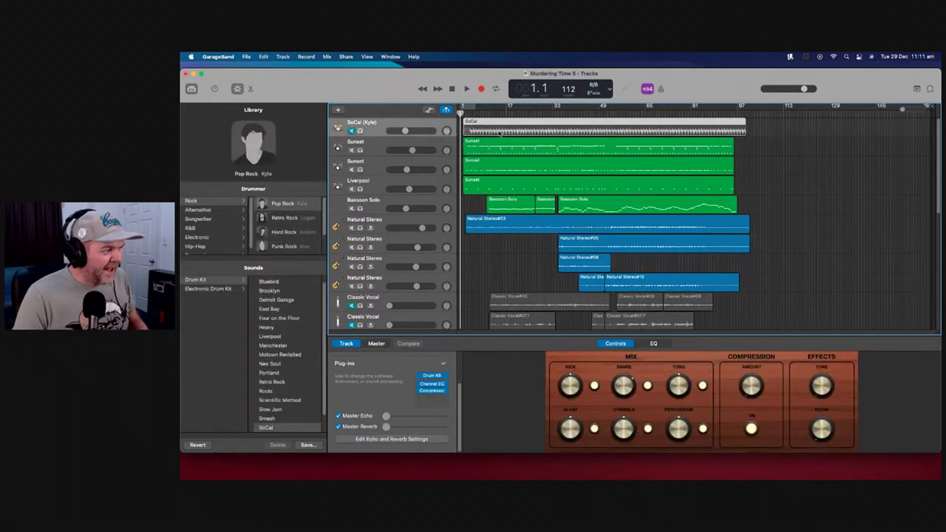
left_click(467, 89)
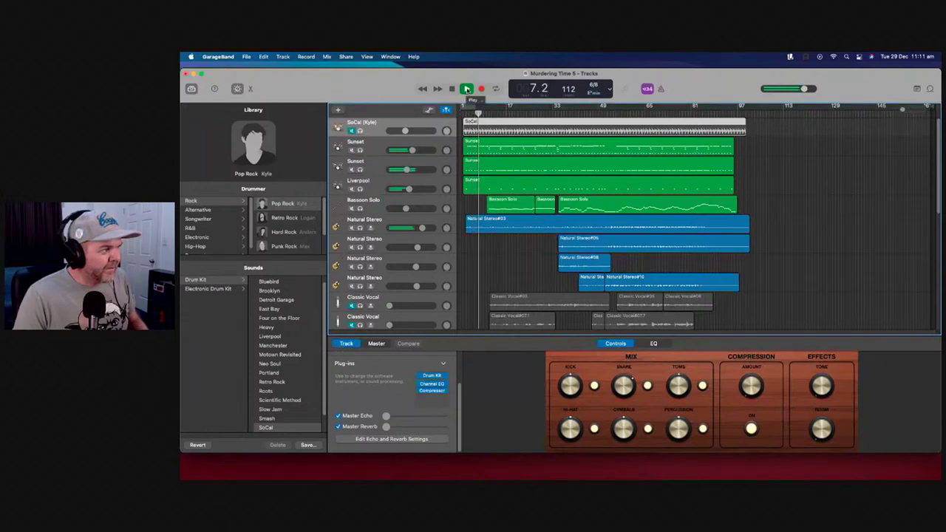
left_click(467, 89)
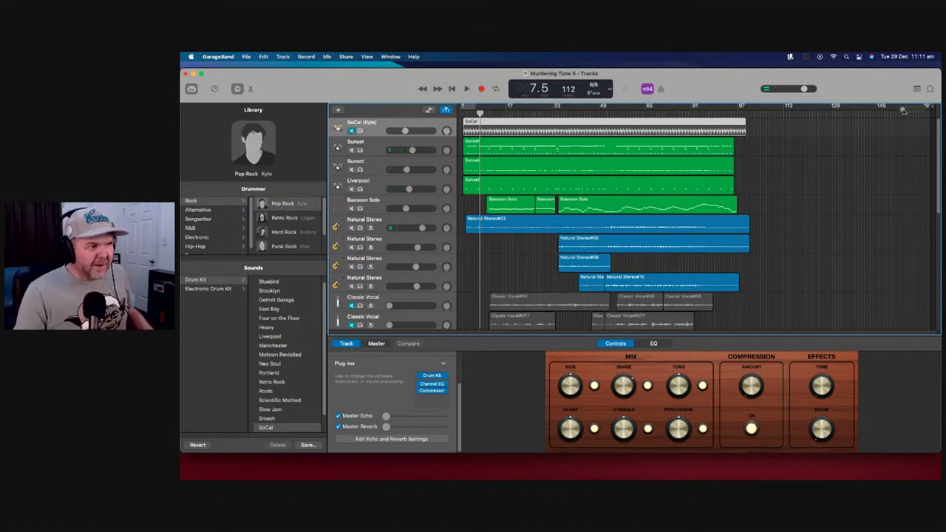
scroll(904, 109, "down", 10)
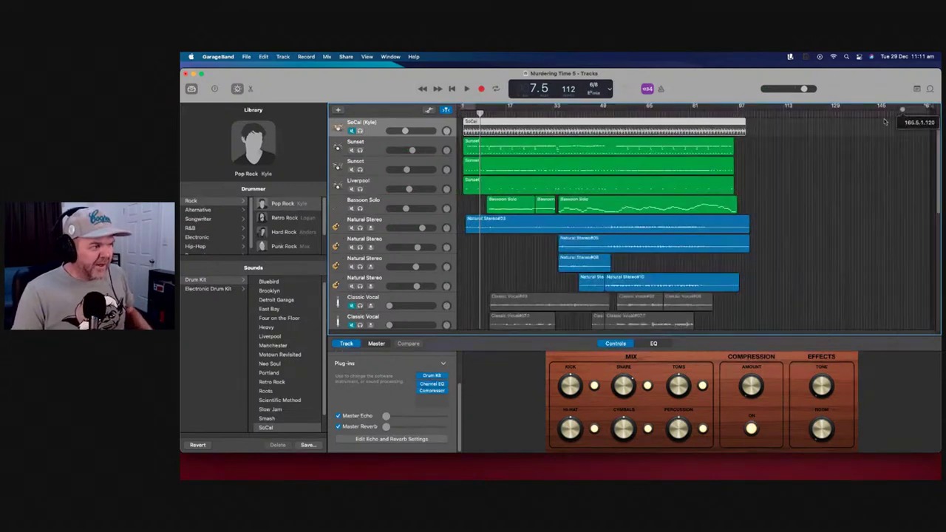
scroll(578, 187, "up", 10)
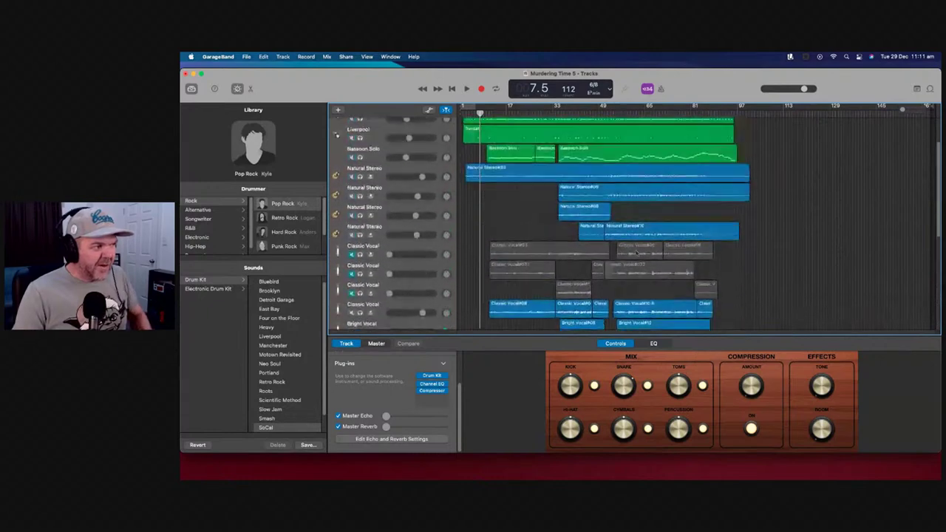
left_click(451, 89)
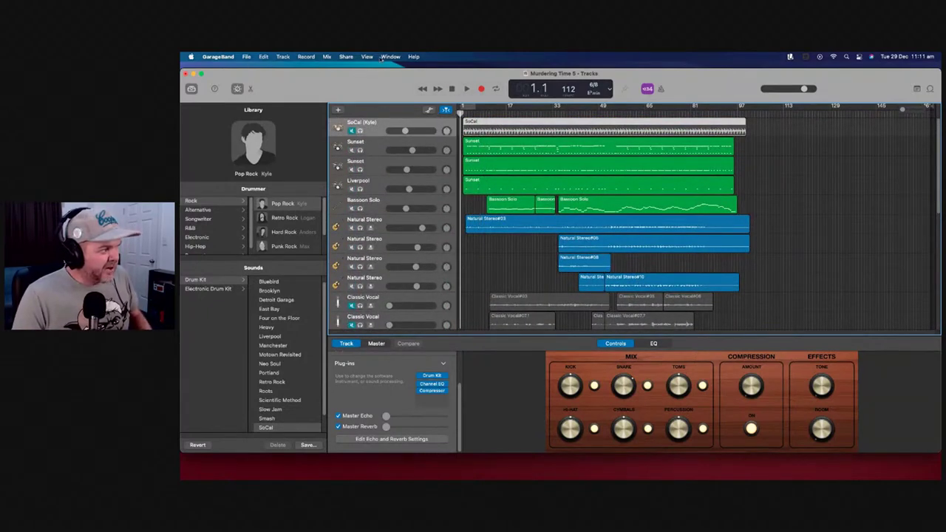
Save the project as a new version named 'Murdering Time 6', then show the Share menu
left_click(245, 58)
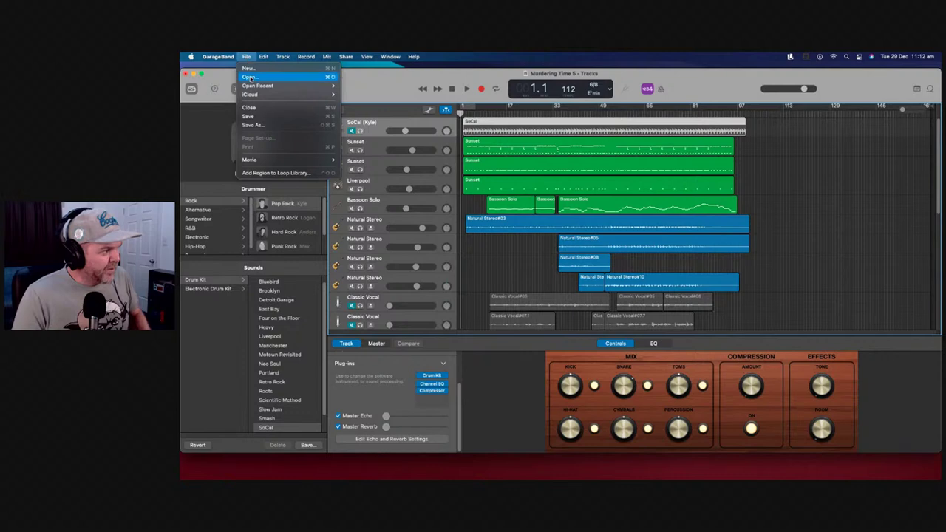
left_click(276, 120)
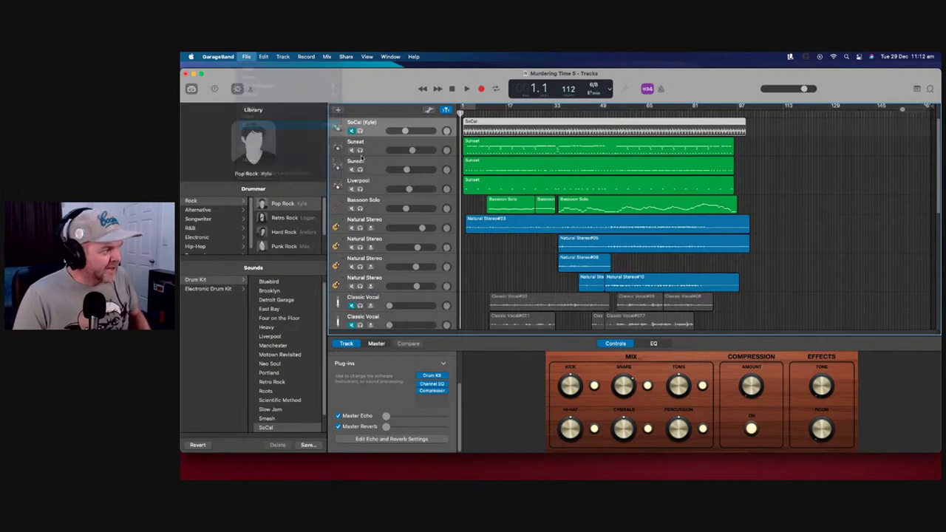
left_click(599, 145)
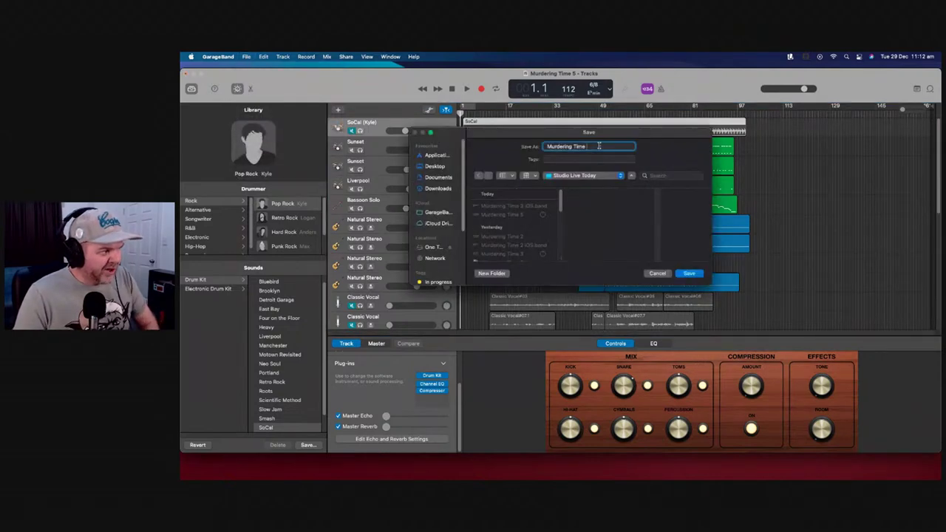
key("Return")
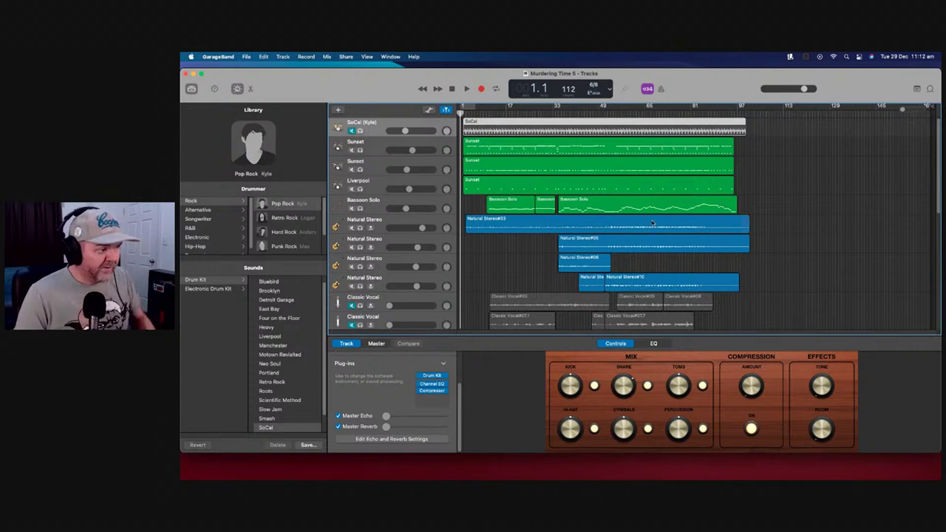
left_click(329, 57)
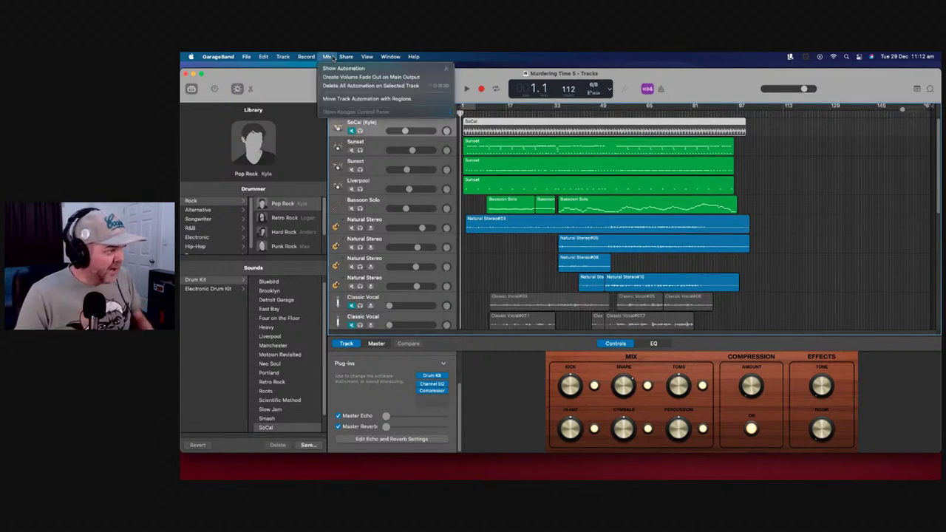
mouse_move(346, 57)
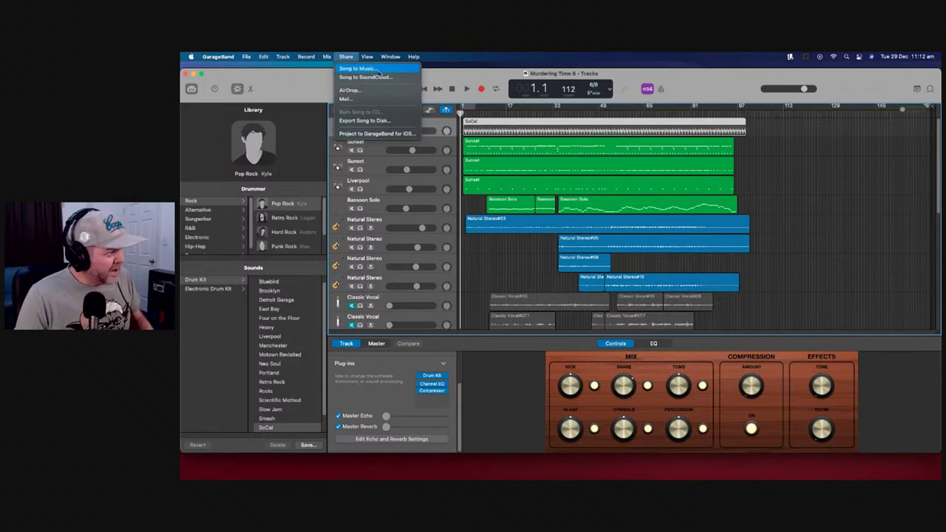
Export the song to disk as a WAVE file at Uncompressed 24-bit quality
left_click(392, 122)
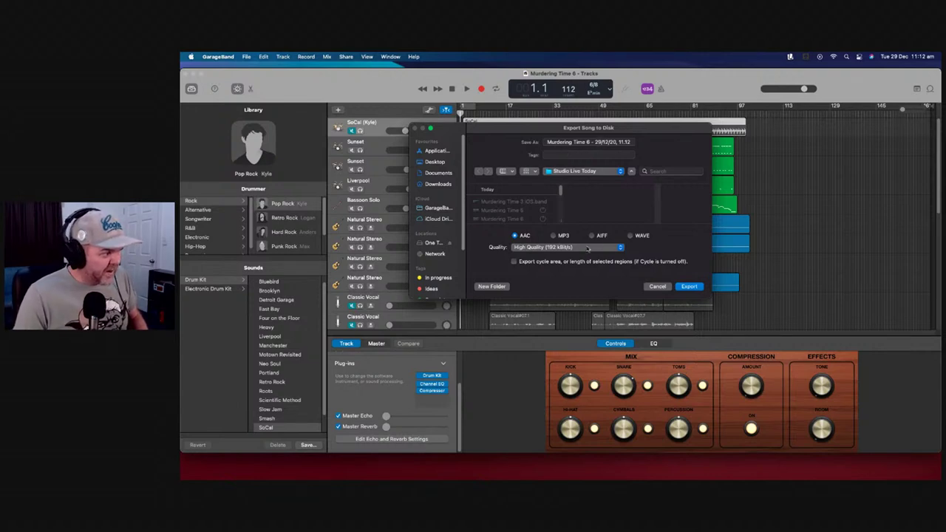
left_click(631, 235)
left_click(623, 249)
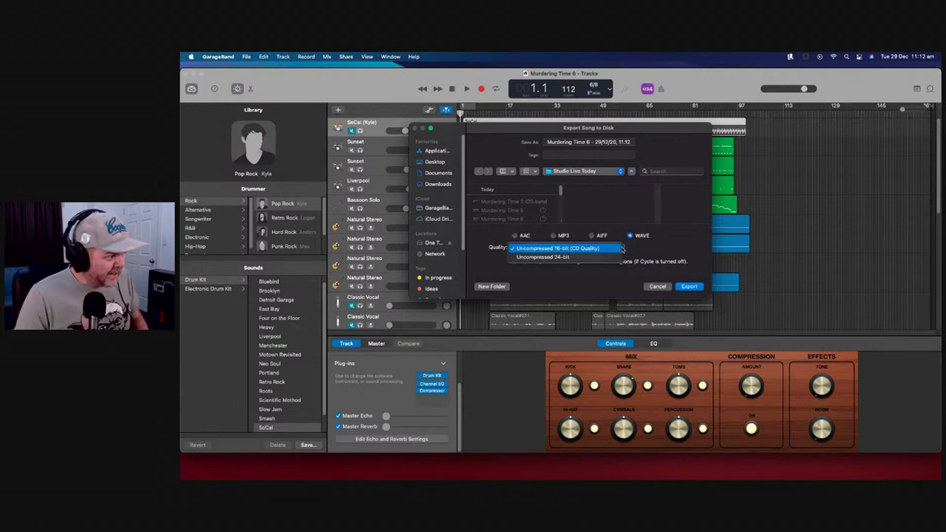
left_click(605, 258)
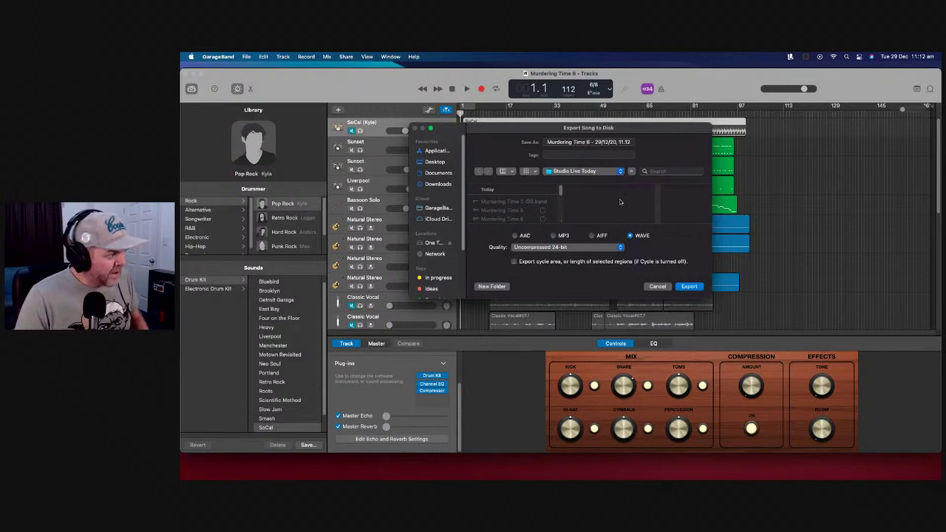
left_click(689, 287)
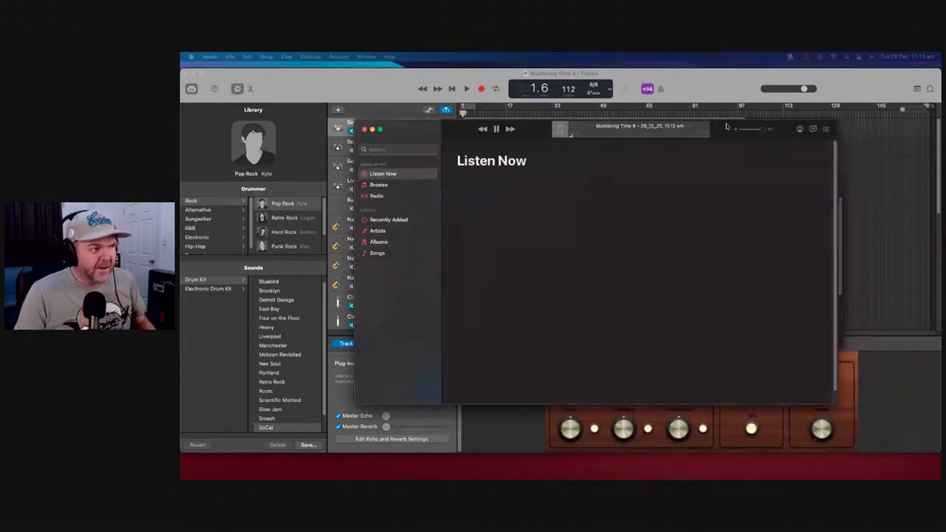
Pause the exported song playing in Music and close the Music window
left_click(408, 139)
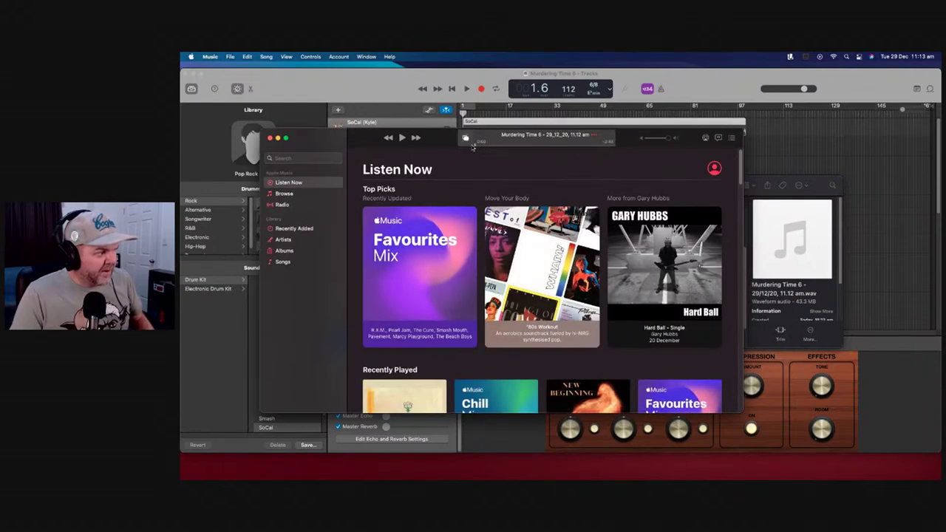
left_click(403, 139)
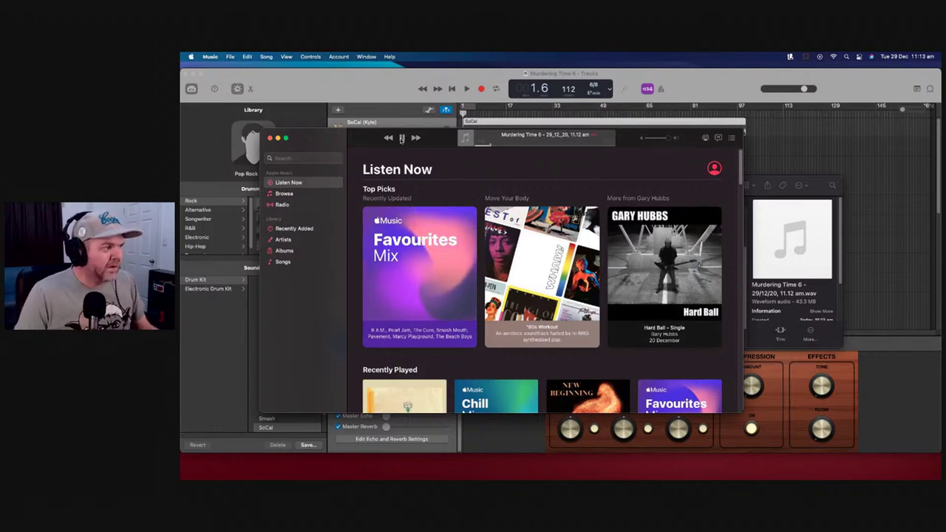
left_click(401, 137)
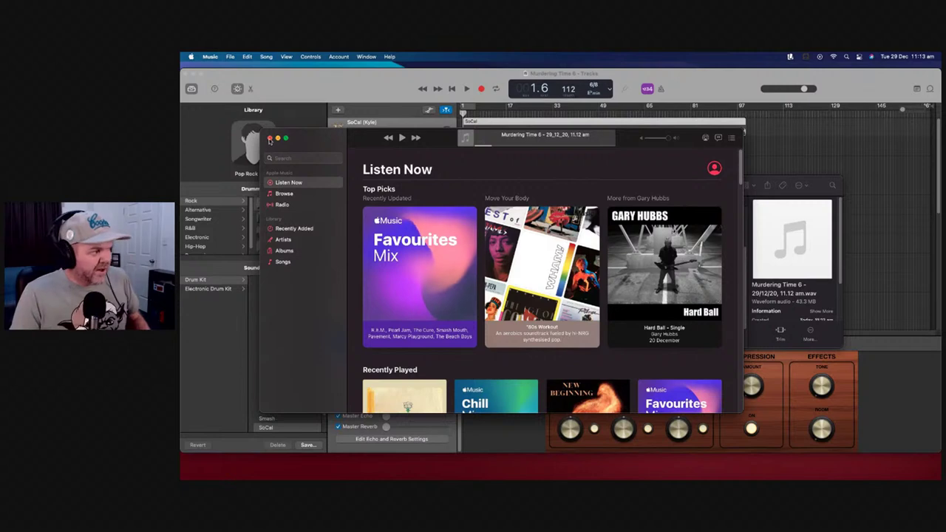
left_click(270, 138)
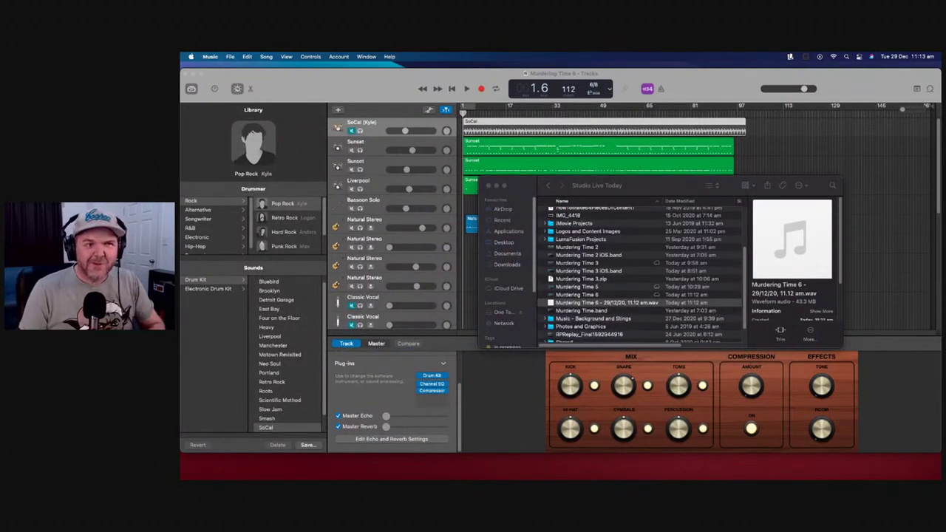
Quit Music with Cmd+Q and bring the Chrome window forward, repositioning it
key("super+q")
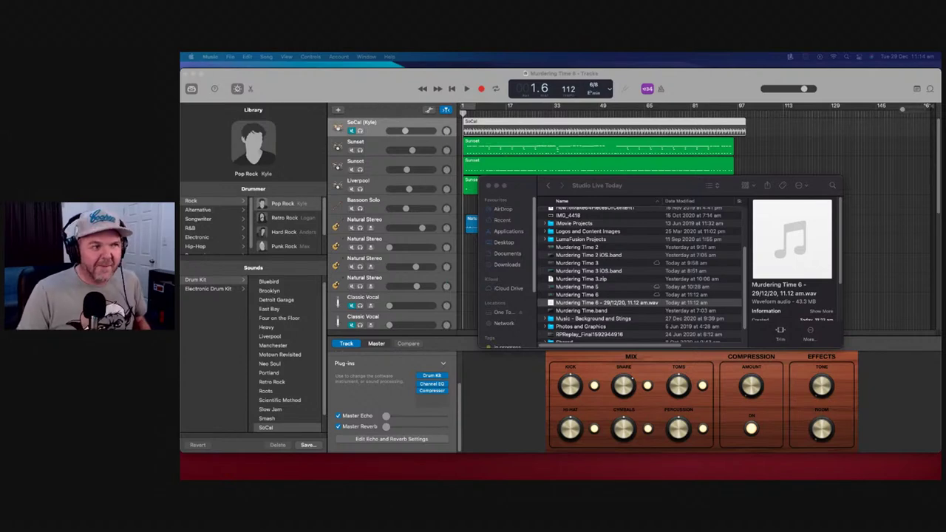
key("super+Tab")
left_click_drag(838, 200, 630, 72)
Load the Canva home page in a new browser tab by entering 'canva'
left_click(321, 72)
type("canva")
key("Return")
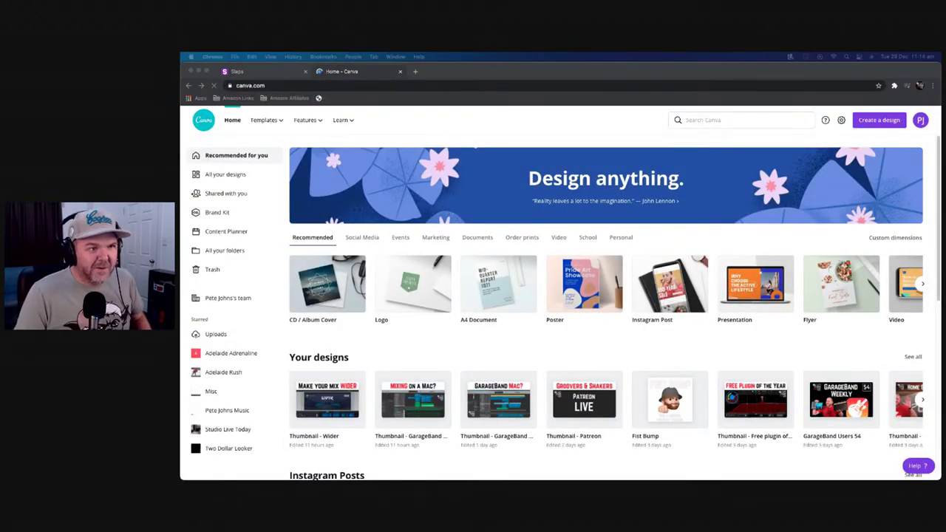
Create a new Canva design with custom dimensions of 3000 × 3000 px
left_click(879, 120)
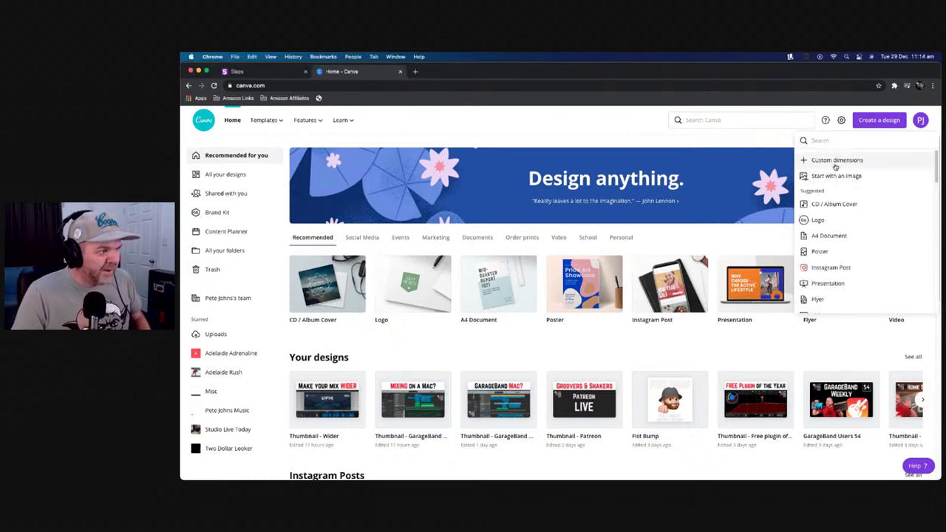
left_click(835, 160)
type("3000")
key("Tab")
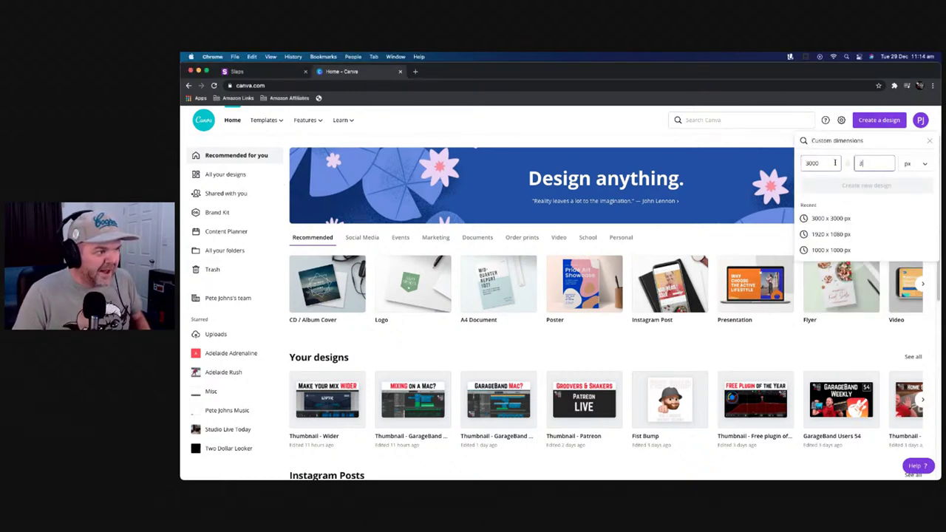
type("3000")
key("Return")
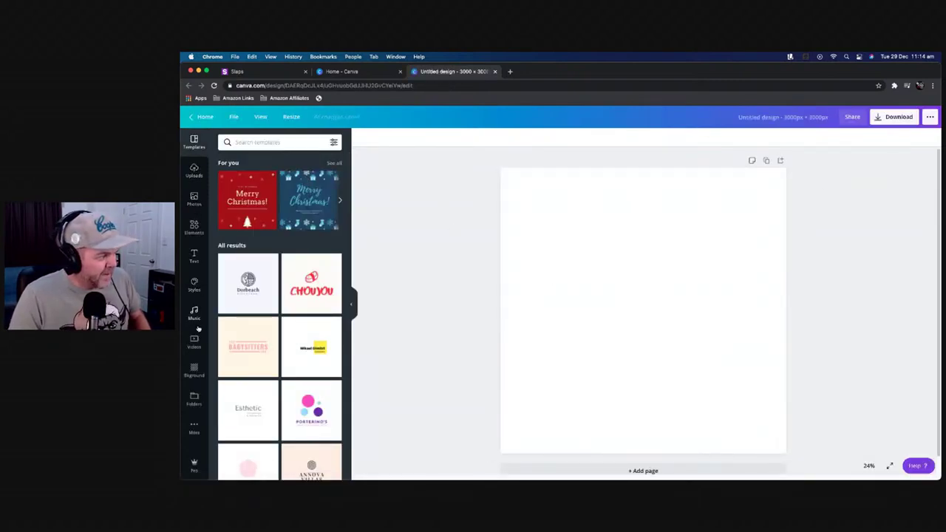
Search stock photos for 'broken clock' and add the red broken alarm-clock photo to the page
left_click(194, 227)
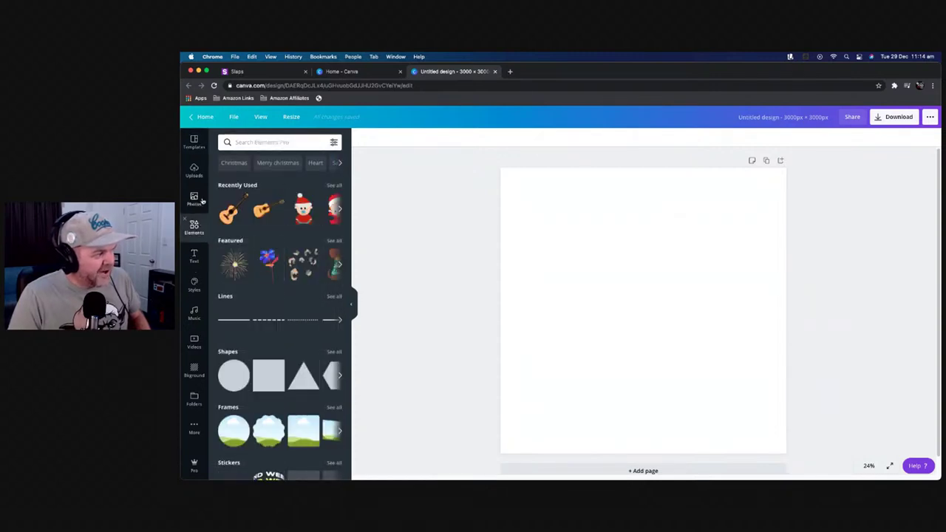
left_click(196, 199)
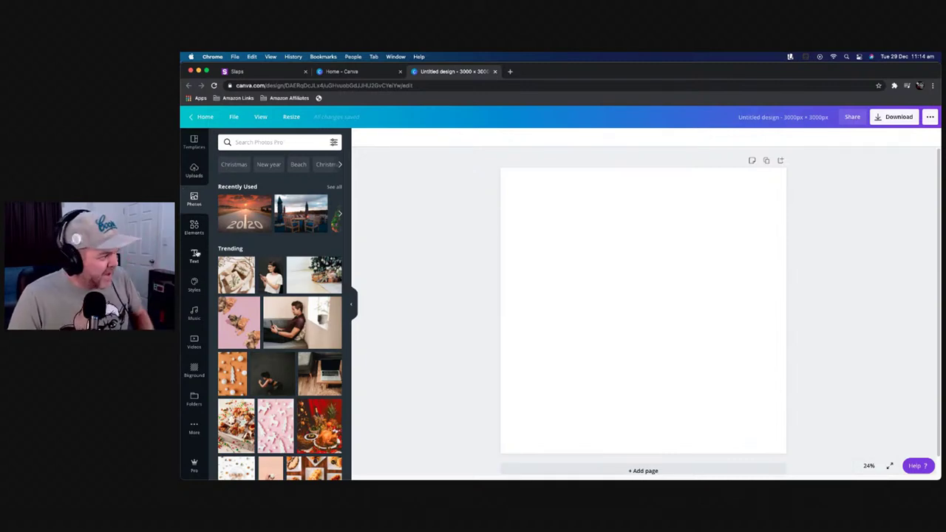
left_click(262, 143)
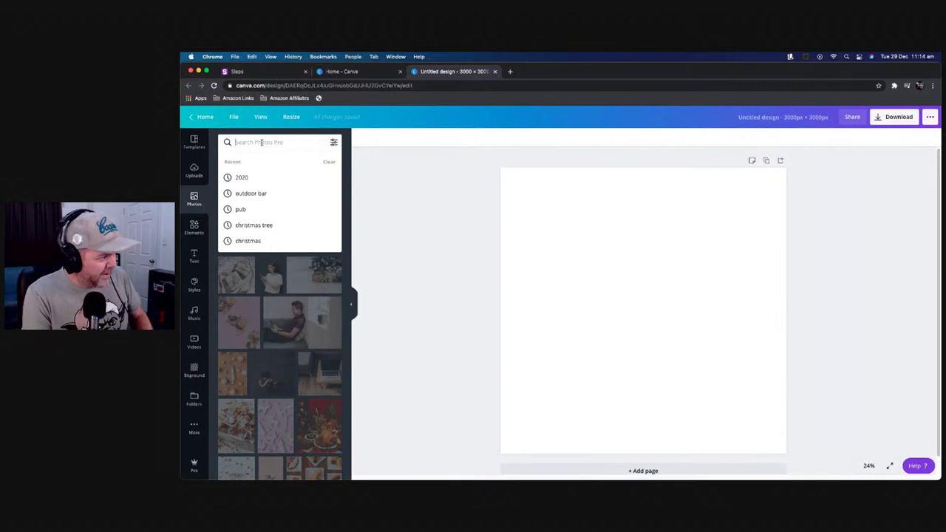
type("b")
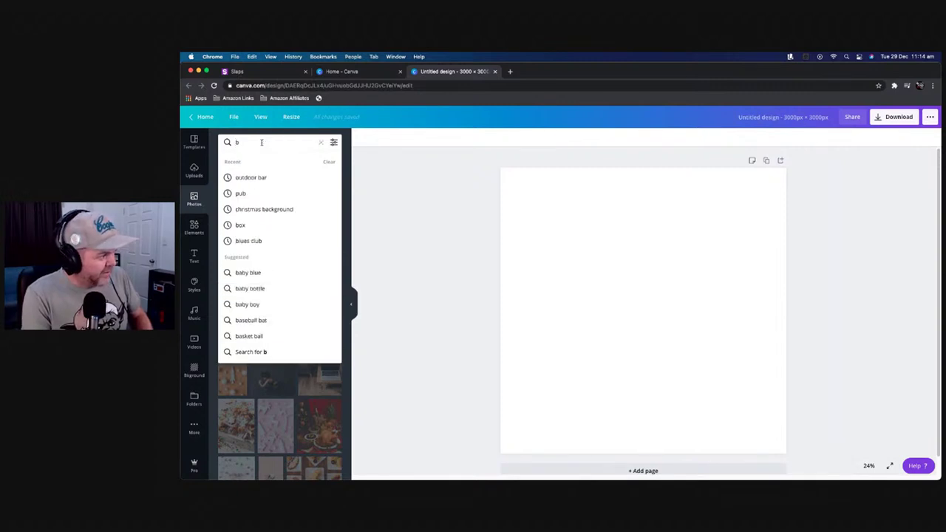
type("roken clock")
key("Return")
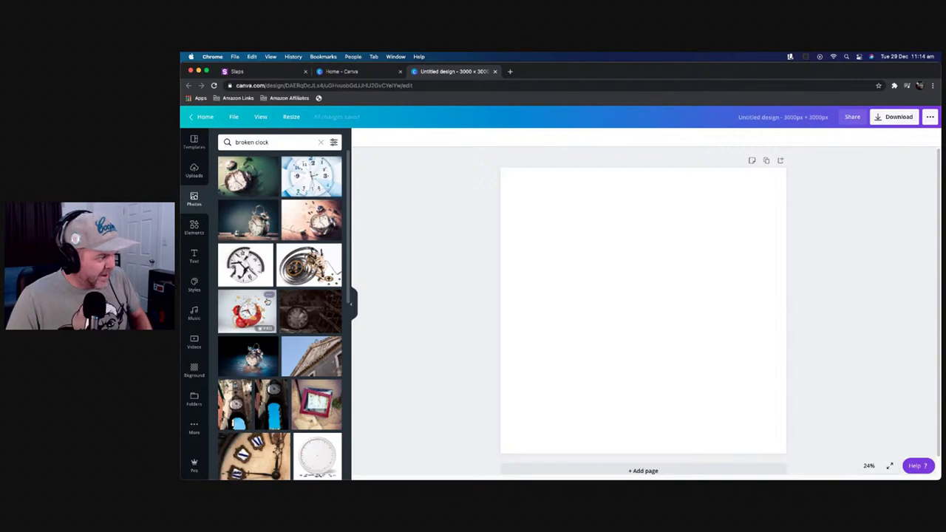
left_click(244, 312)
Enlarge and centre the alarm-clock photo to cover the page as its background
left_click_drag(643, 310, 591, 323)
left_click_drag(710, 238, 855, 146)
left_click_drag(668, 279, 645, 325)
left_click_drag(827, 180, 845, 166)
left_click_drag(671, 312, 663, 309)
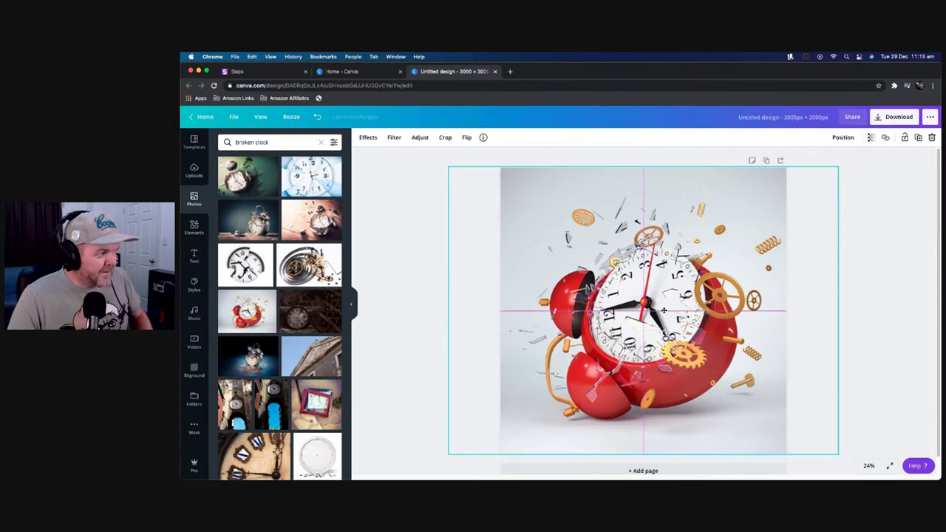
left_click(672, 252)
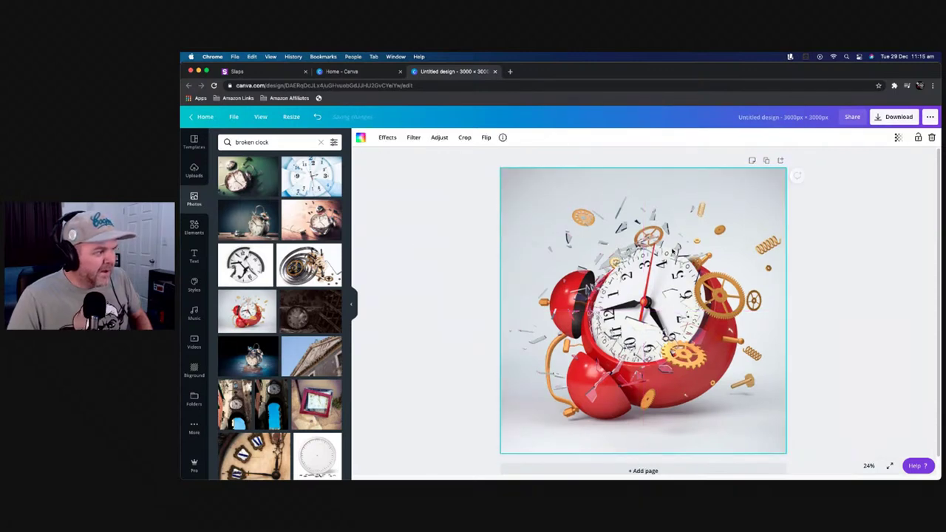
Apply the Trace glitch effect to the clock photo
left_click(387, 137)
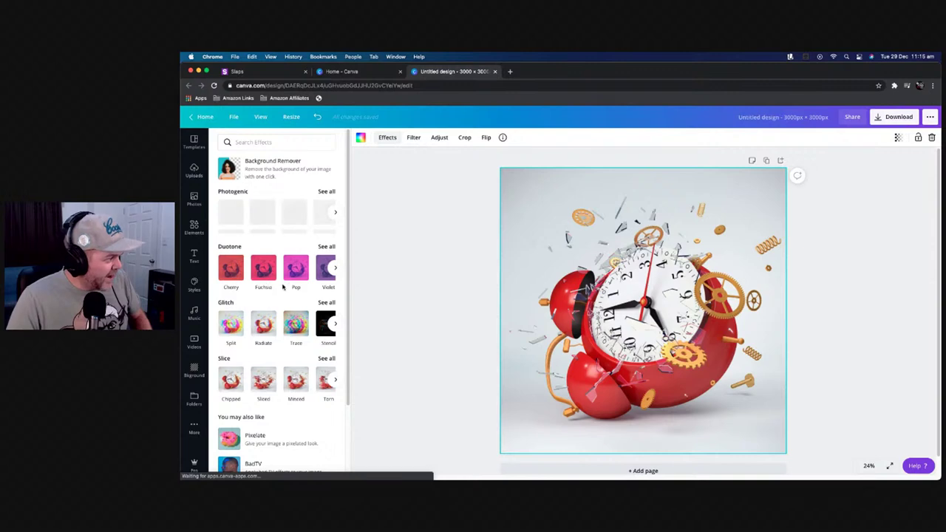
scroll(293, 305, "down", 1)
left_click(295, 312)
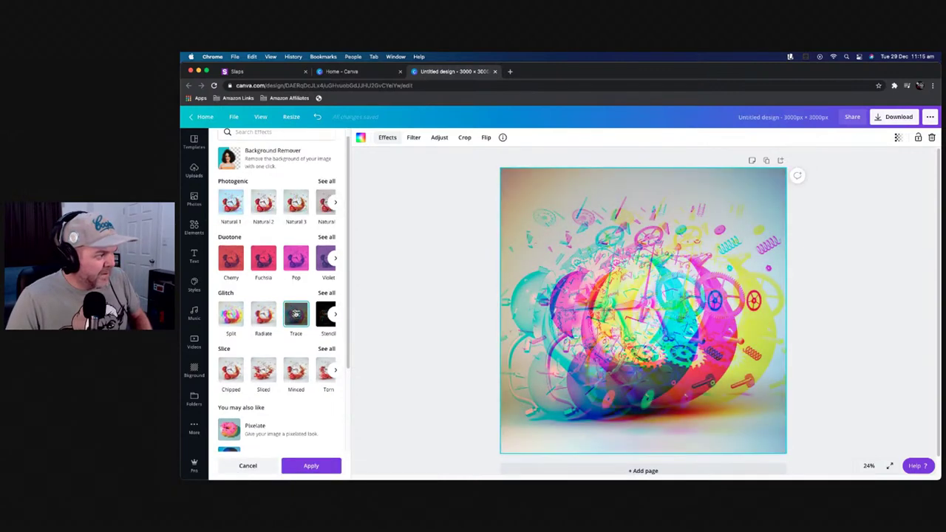
left_click(860, 210)
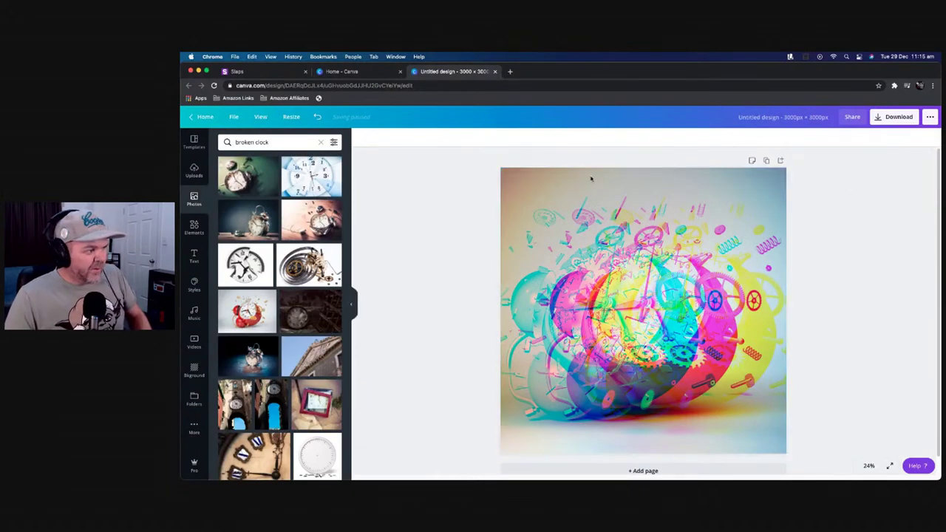
Set the glitched clock photo's Blur adjustment to 5 and add an 'Add a heading' text box
left_click(589, 289)
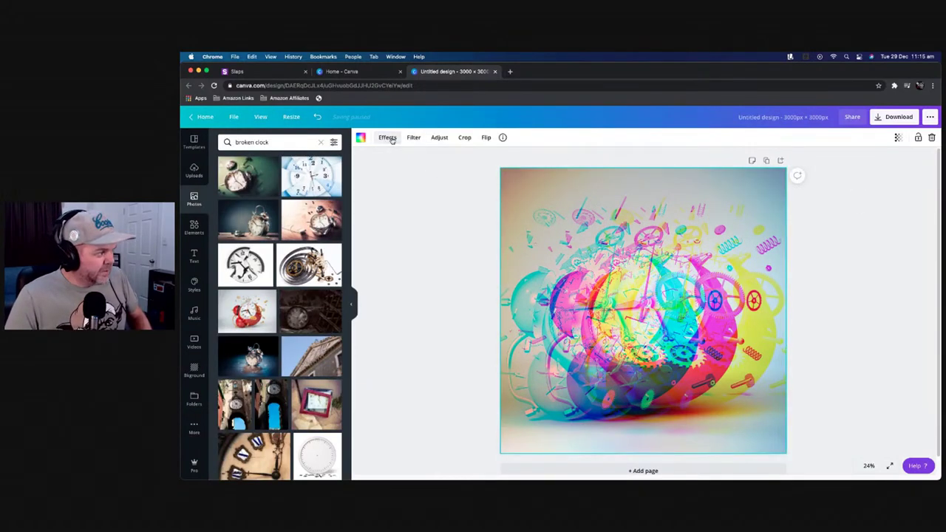
left_click(391, 138)
left_click(415, 139)
left_click(435, 140)
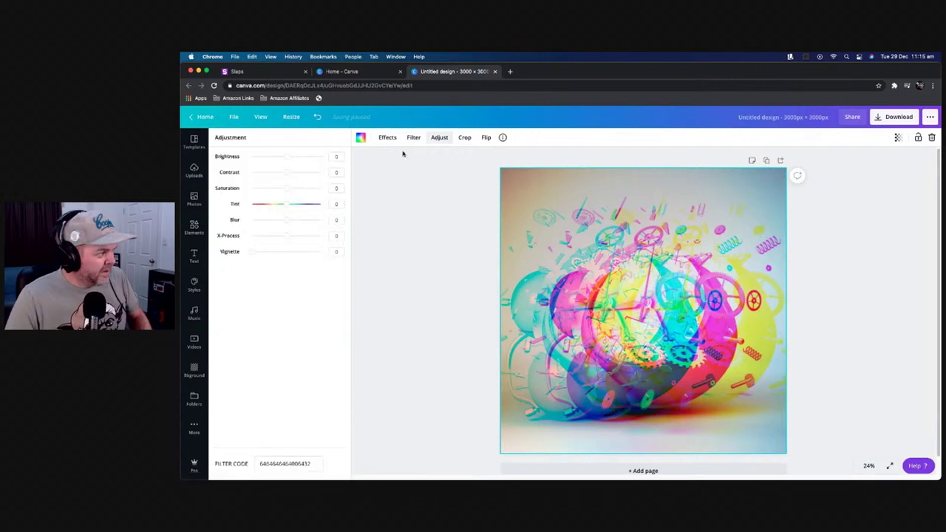
left_click_drag(285, 220, 288, 223)
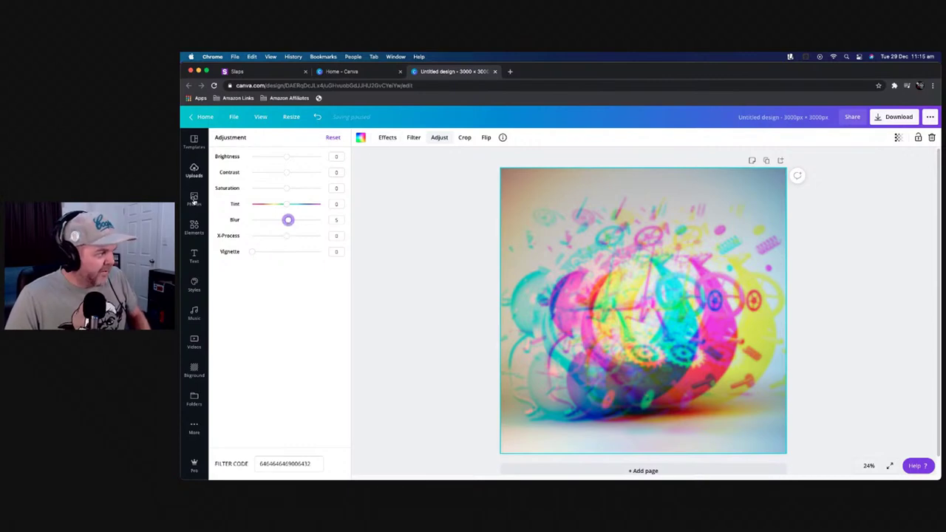
left_click(194, 255)
left_click(265, 179)
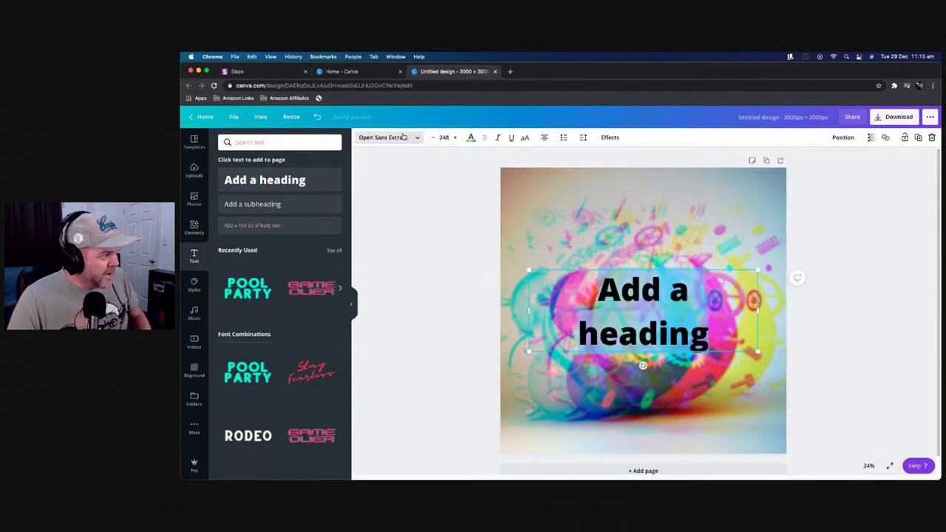
Change the heading to the Horizon font and make it read 'MURDERING TIME'
left_click(404, 138)
left_click(274, 243)
left_click(656, 295)
key("super+a")
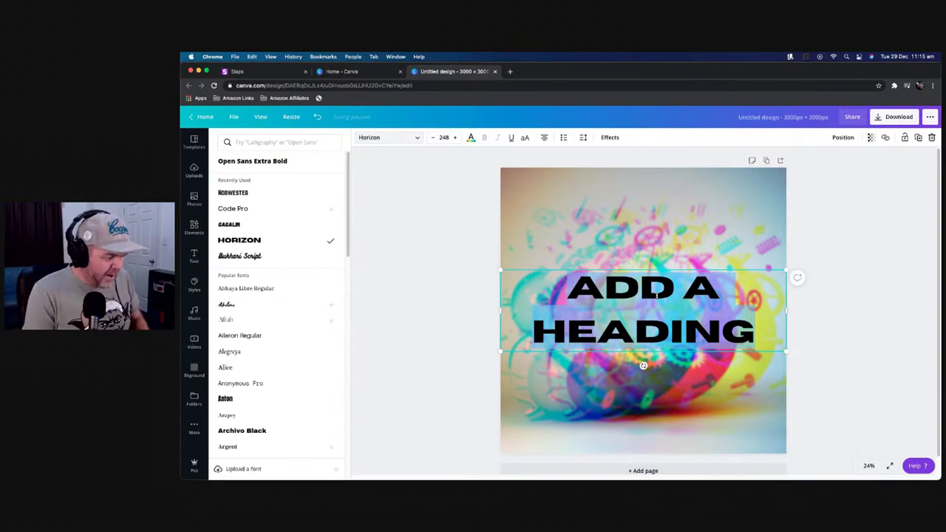
type("MURDERING")
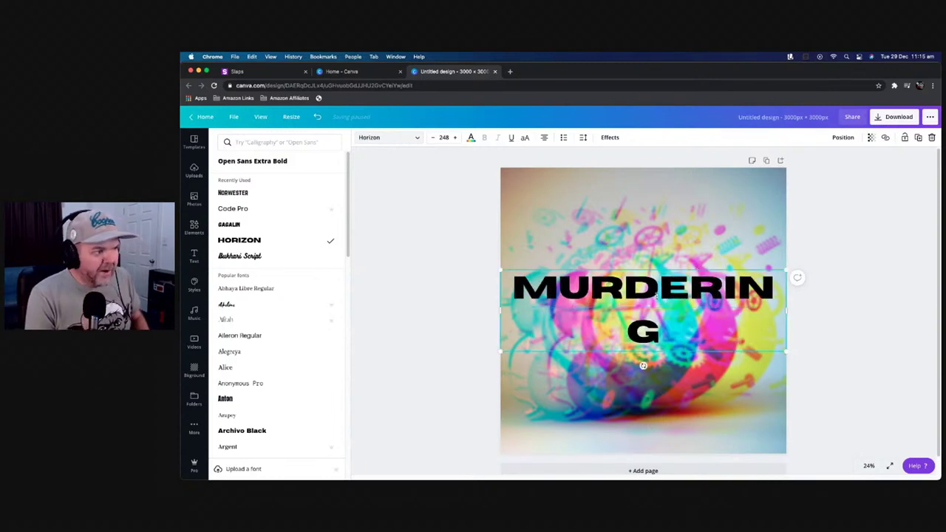
type(" TIM")
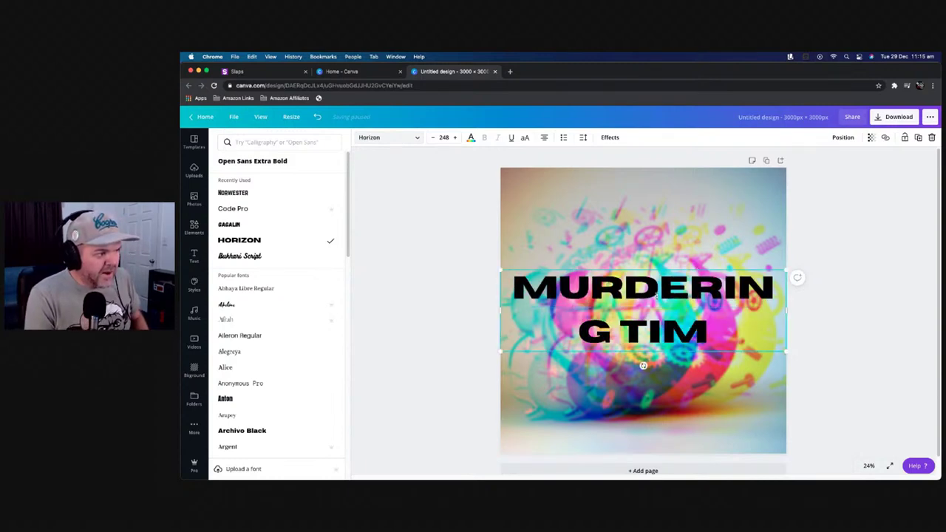
type("E")
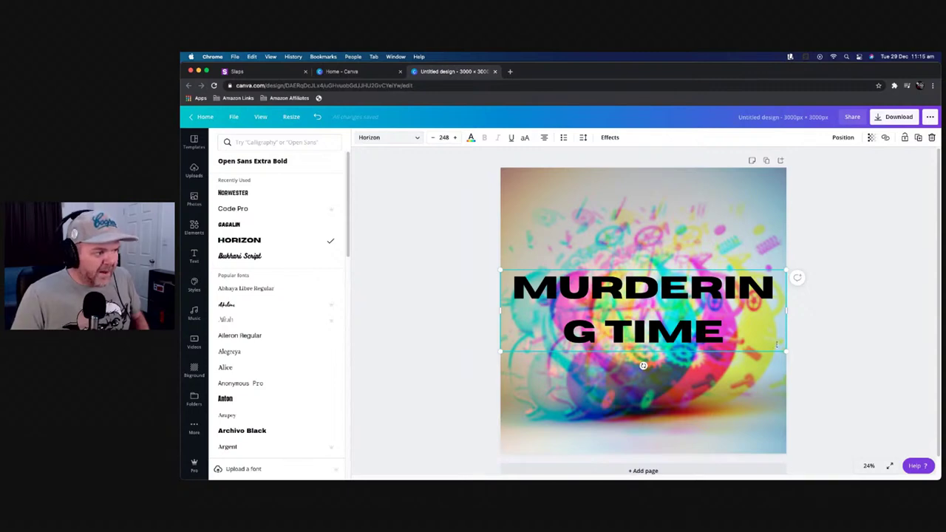
Set the title to font size 150 and position it across the top of the cover
left_click_drag(787, 350, 744, 333)
left_click_drag(653, 309, 795, 285)
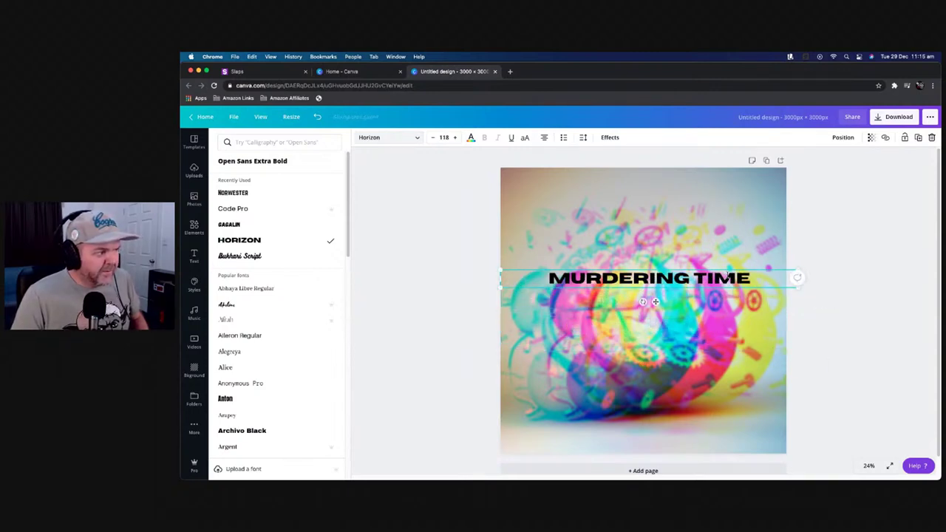
left_click_drag(726, 273, 727, 169)
left_click_drag(795, 185, 788, 187)
left_click(445, 138)
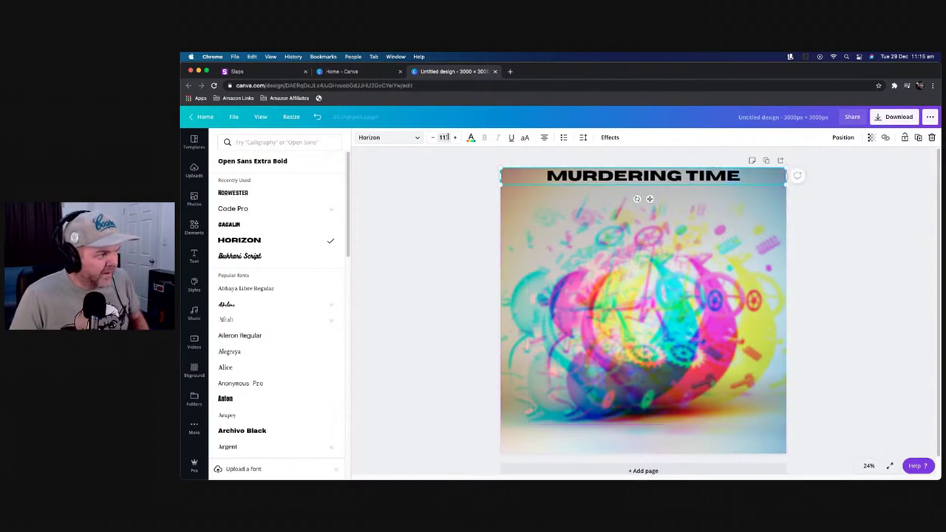
type("150")
key("Return")
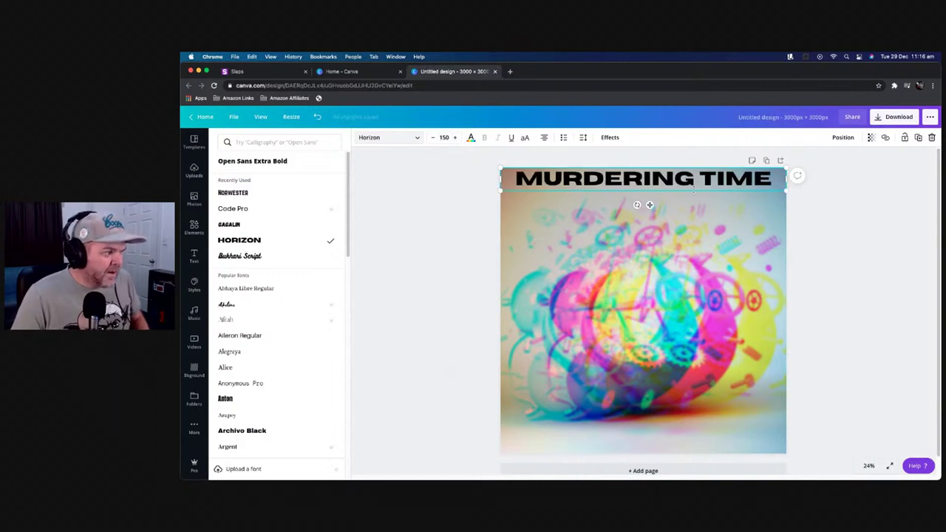
left_click_drag(693, 195, 693, 197)
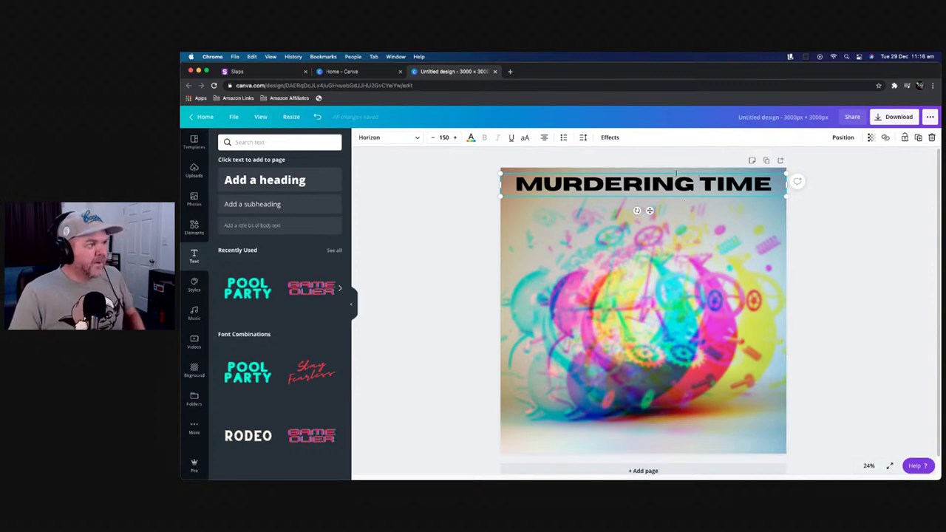
Give the MURDERING TIME heading the Lift effect with increased intensity
left_click(673, 154)
left_click(657, 182)
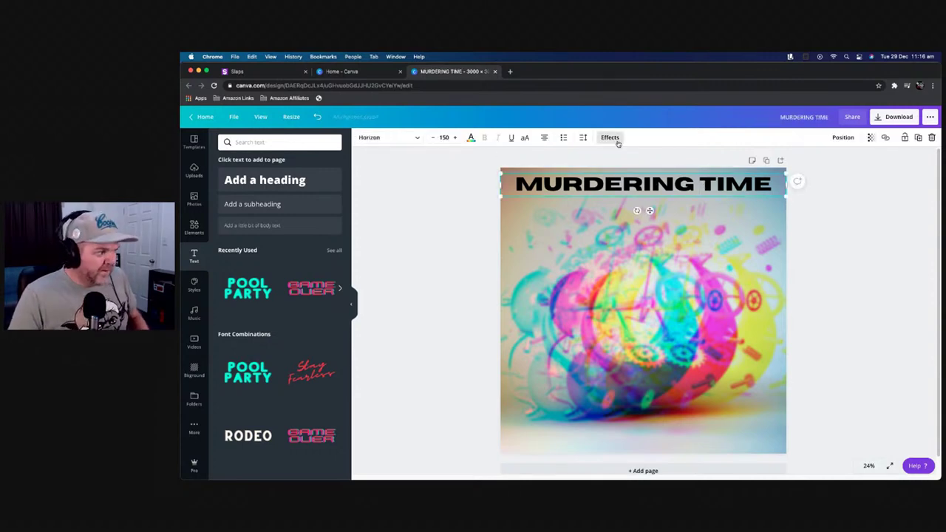
left_click(617, 142)
left_click(322, 177)
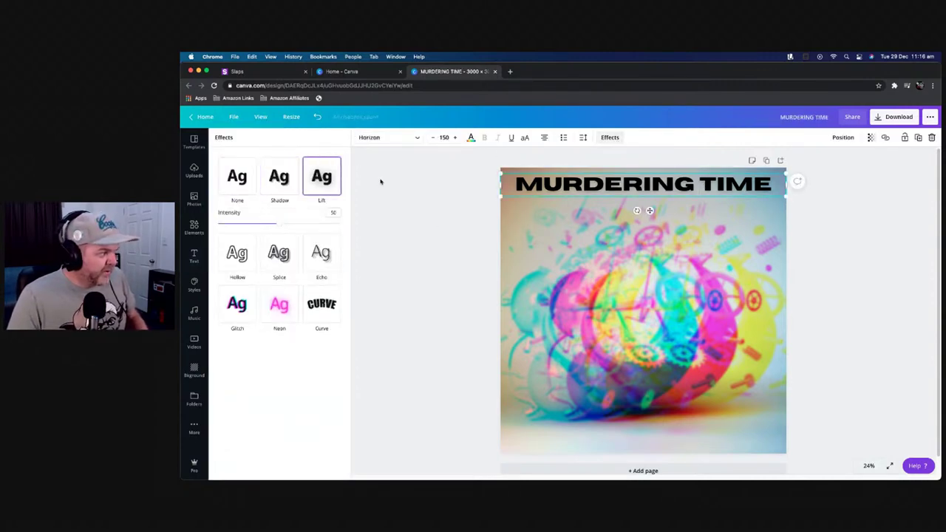
mouse_move(280, 224)
left_mouse_down()
mouse_move(317, 223)
mouse_move(294, 226)
left_mouse_up()
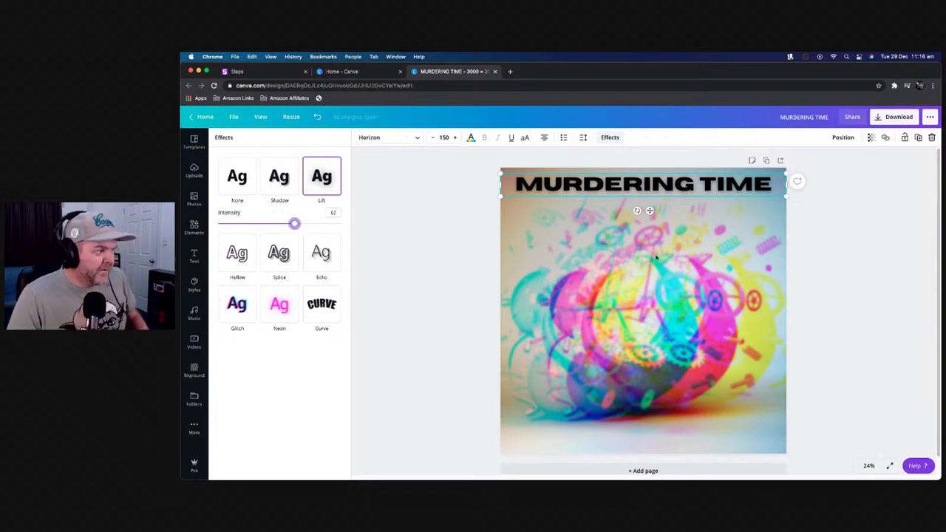
key("Escape")
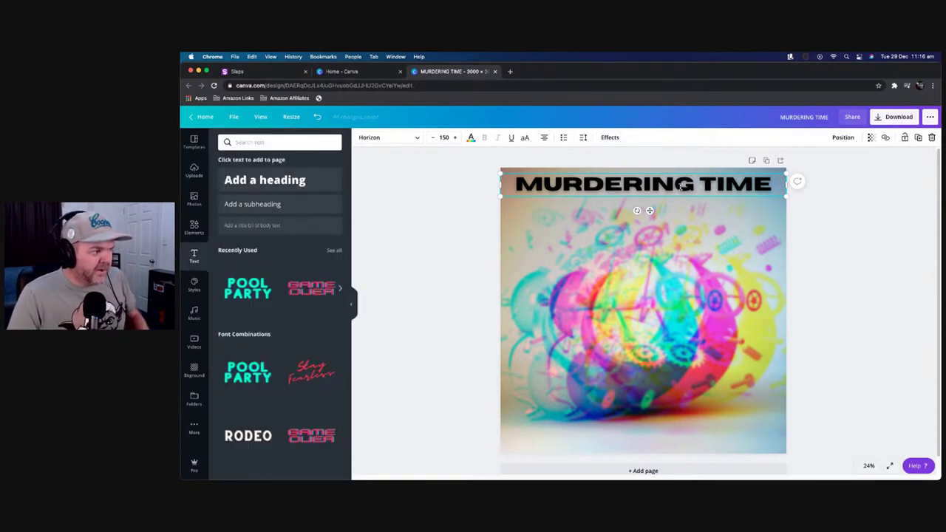
Copy the heading to the bottom of the cover and replace its text with the artist's name
left_click(877, 263)
left_click(691, 187)
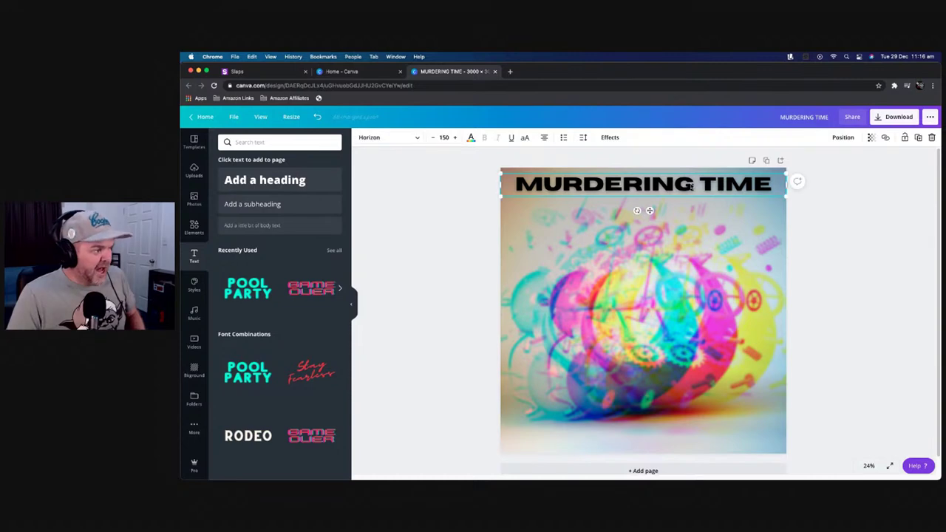
left_click_drag(691, 187, 688, 441)
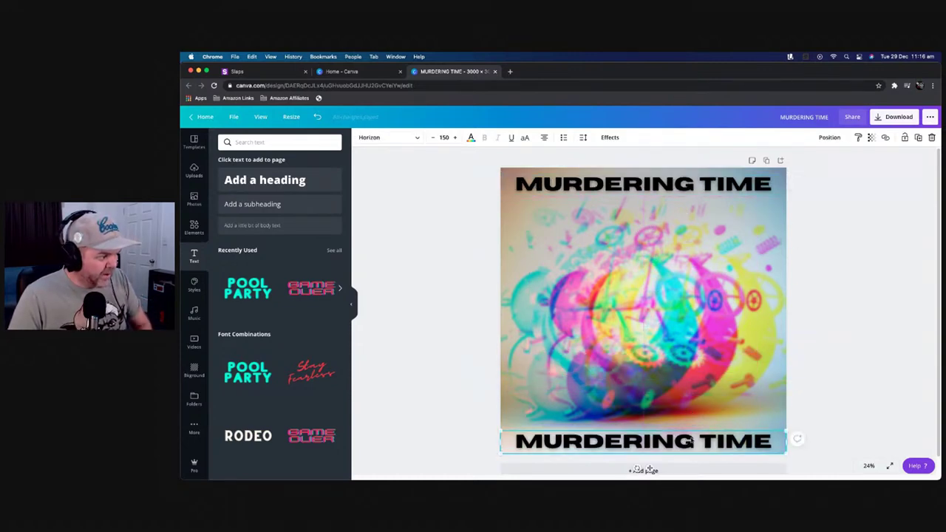
double_click(669, 441)
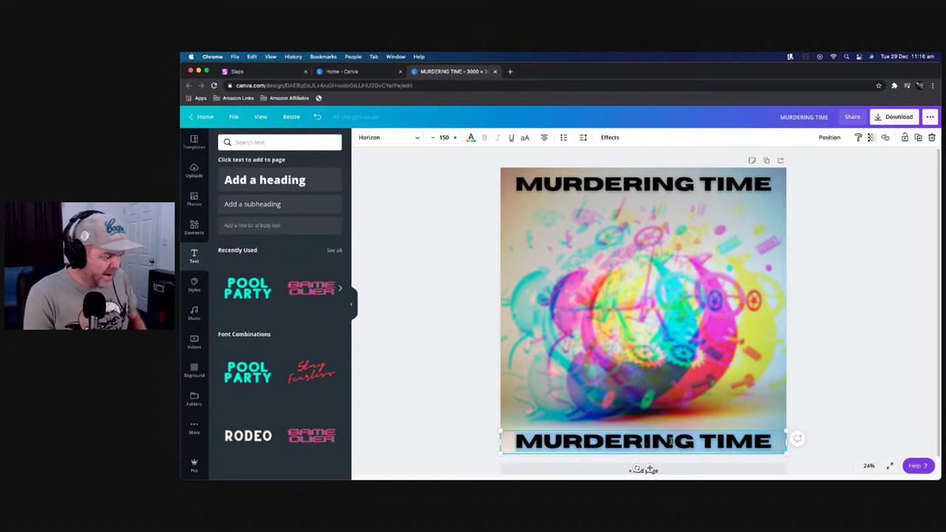
type("PETE JOHNS")
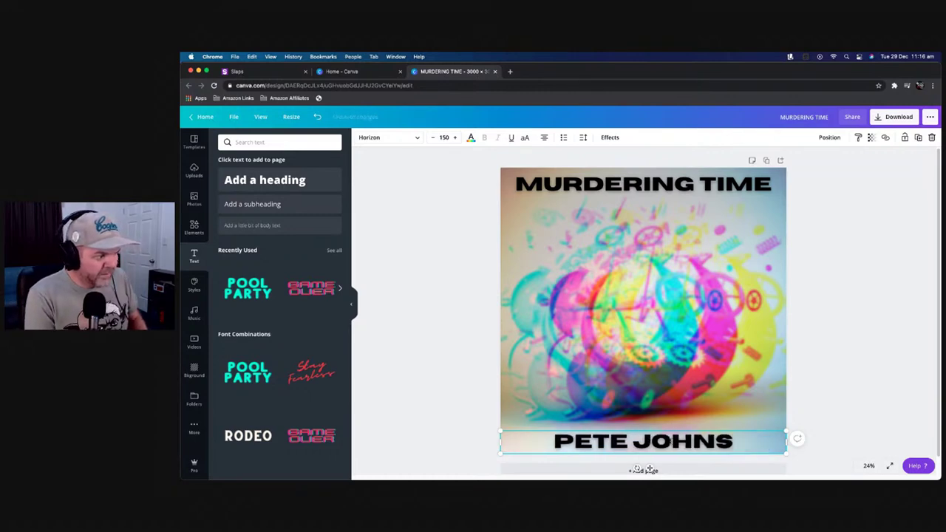
left_click(793, 261)
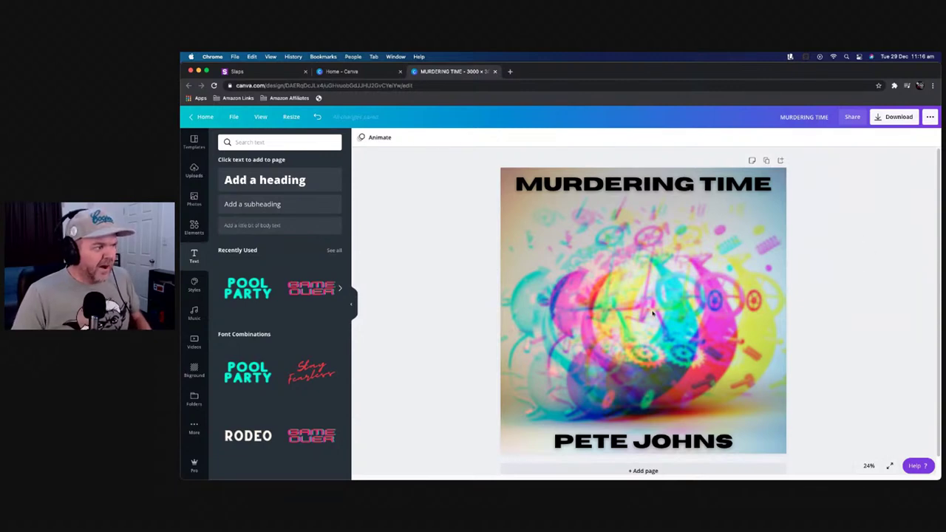
left_click(627, 184)
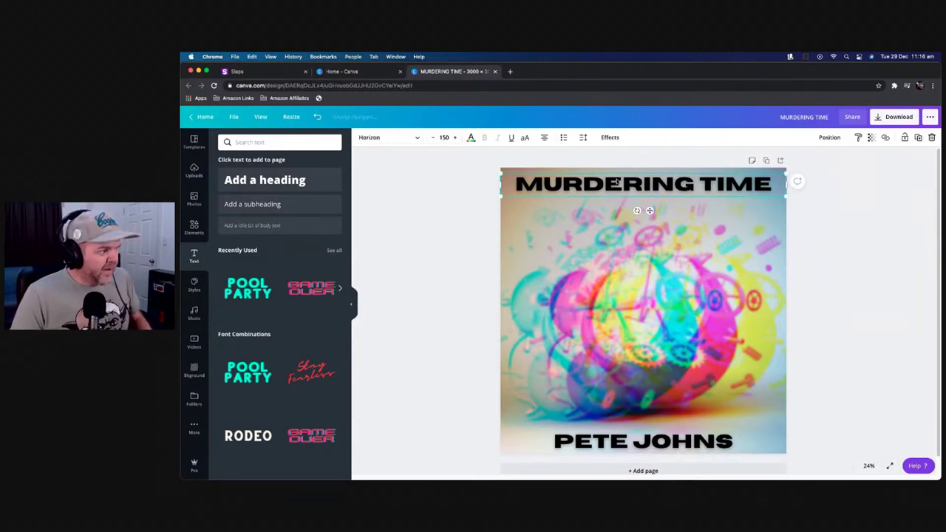
left_click(669, 328)
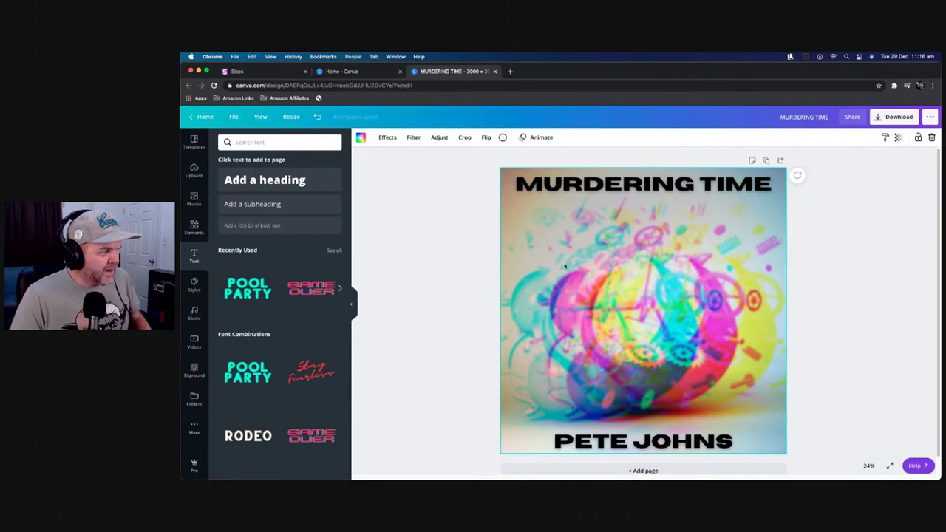
Download the cover as a maximum-quality JPG, then continue editing and switch to the Slaps tab
left_click(848, 251)
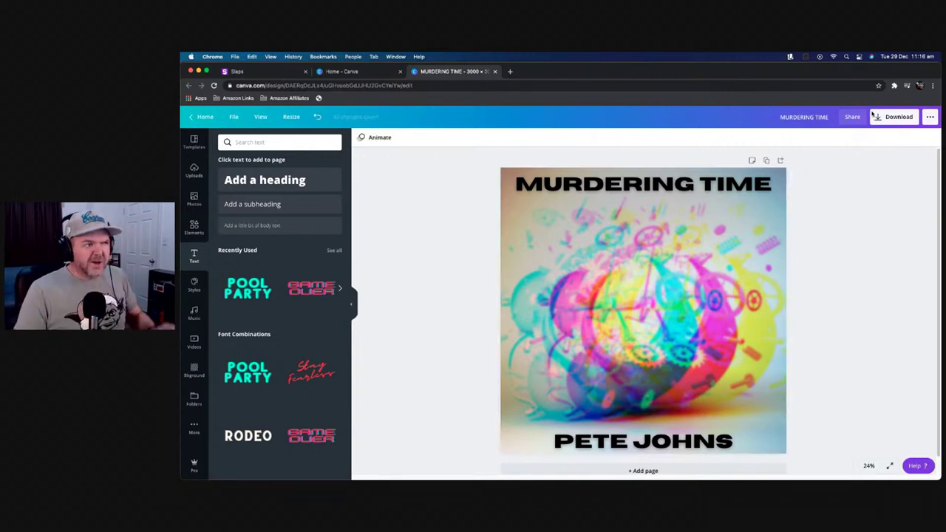
left_click(905, 119)
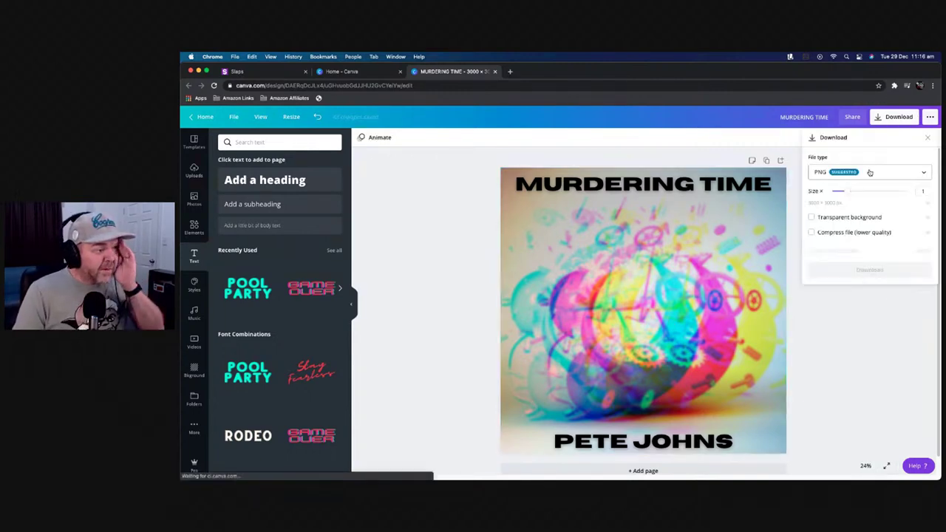
left_click(870, 174)
left_click(864, 198)
left_click_drag(888, 222, 909, 220)
left_click(870, 247)
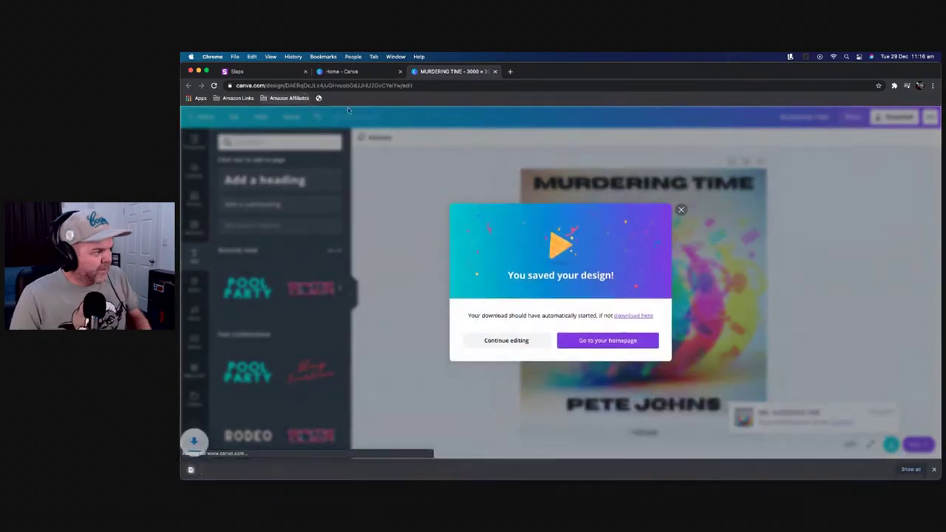
left_click(514, 342)
left_click(244, 71)
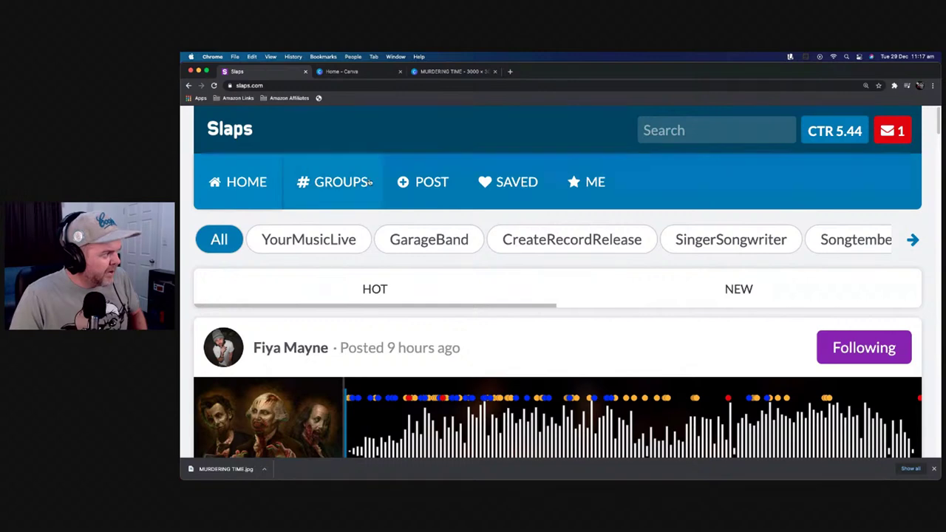
Start a new track post in the CreateRecordRelease and GarageBand groups
left_click(428, 184)
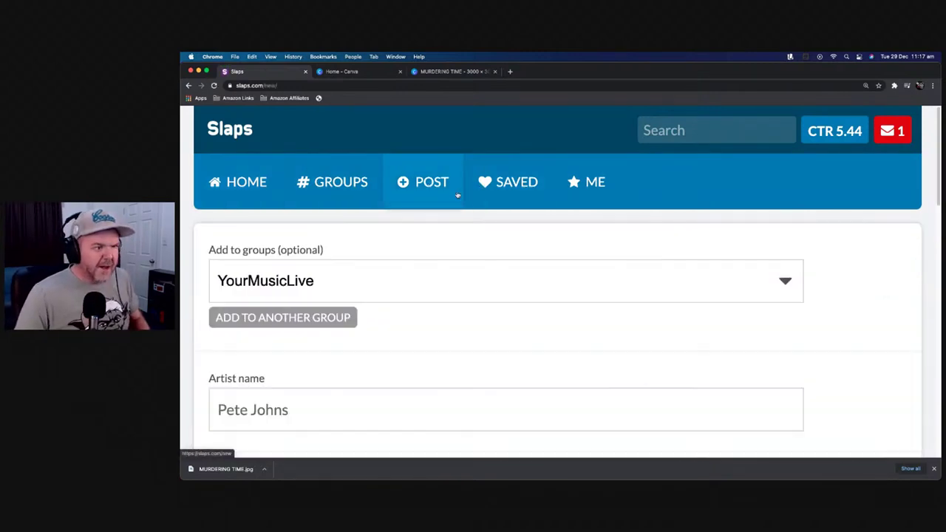
left_click(377, 291)
left_click(310, 321)
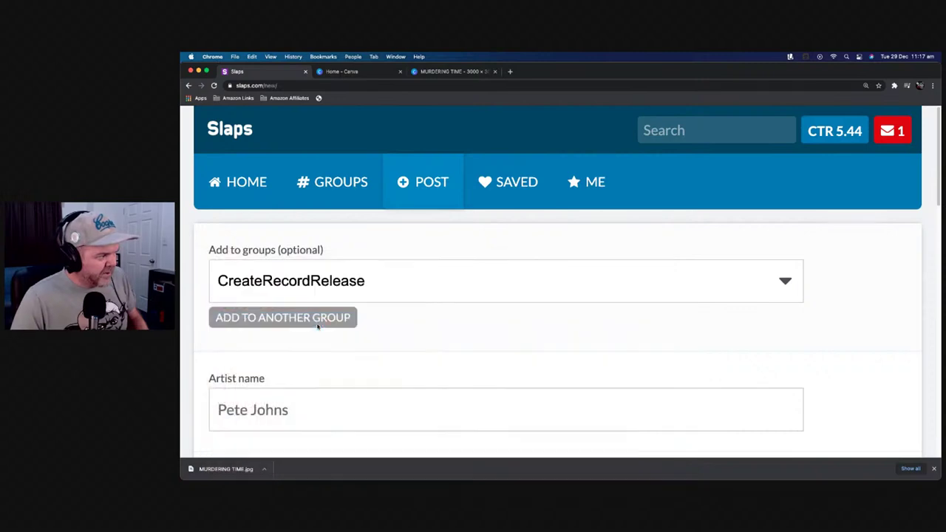
scroll(339, 260, "down", 3)
scroll(314, 214, "up", 2)
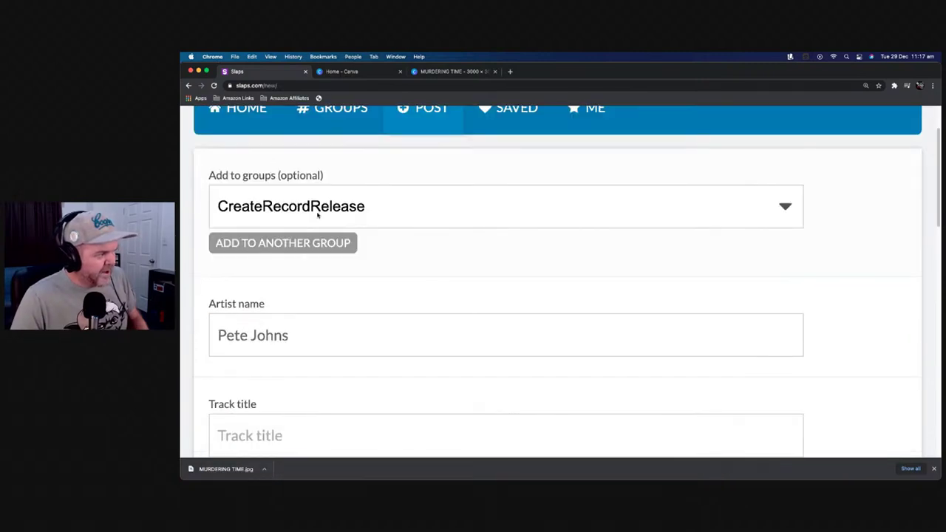
left_click(302, 241)
left_click(303, 252)
left_click(304, 274)
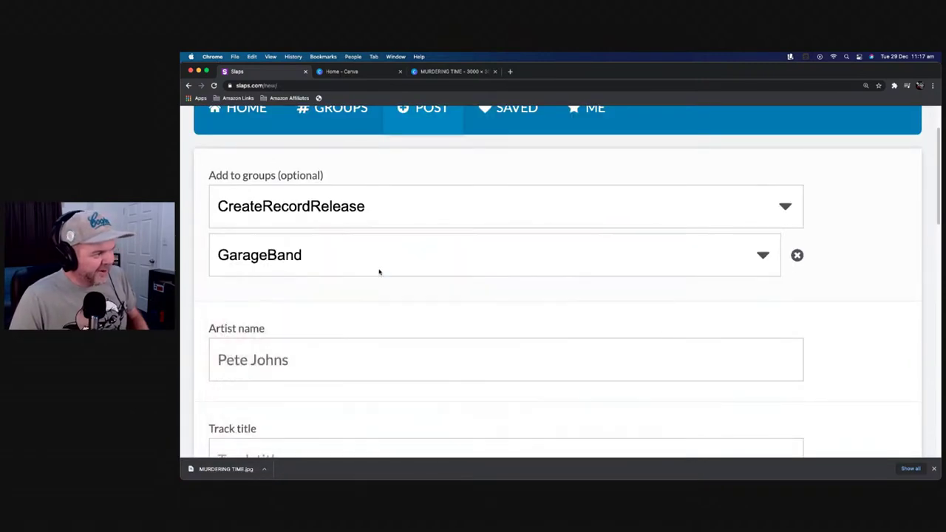
scroll(382, 268, "down", 4)
Title the track 'Murdering Time' and bring up the audio file chooser
left_click(301, 242)
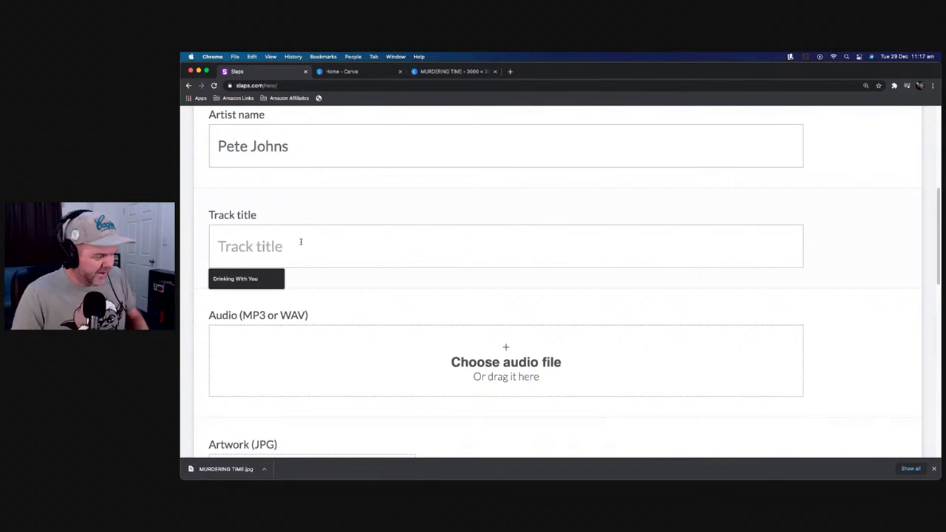
type("Murdering Time")
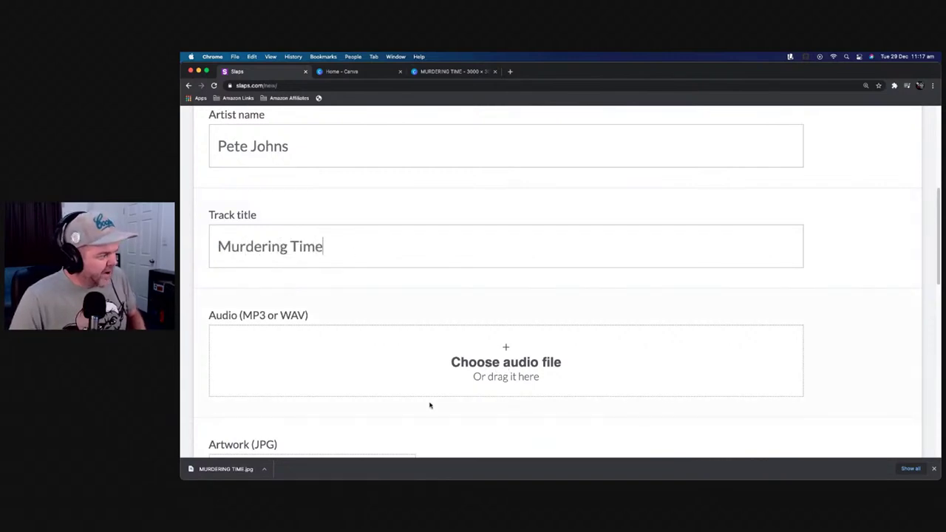
left_click(502, 361)
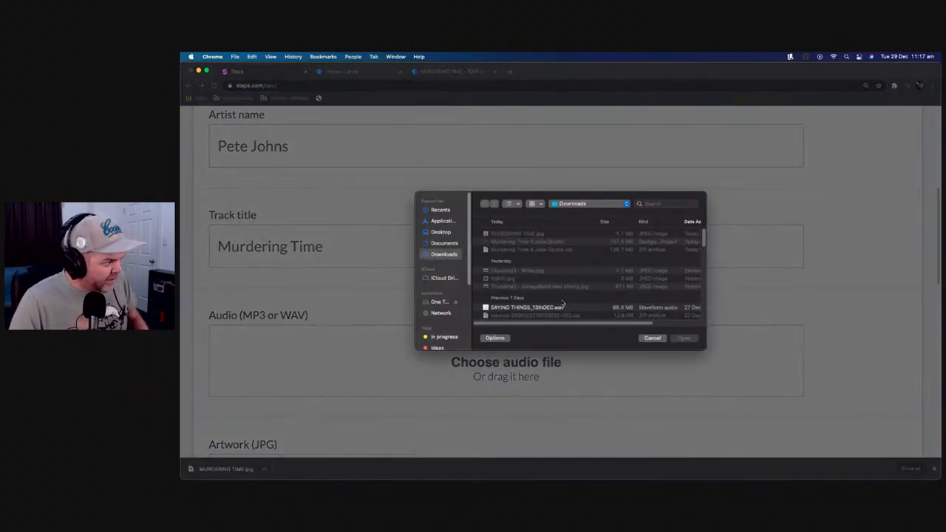
Attach the Murdering Time 6 WAV from iCloud Drive's Studio Live Today folder as the audio
left_click(444, 278)
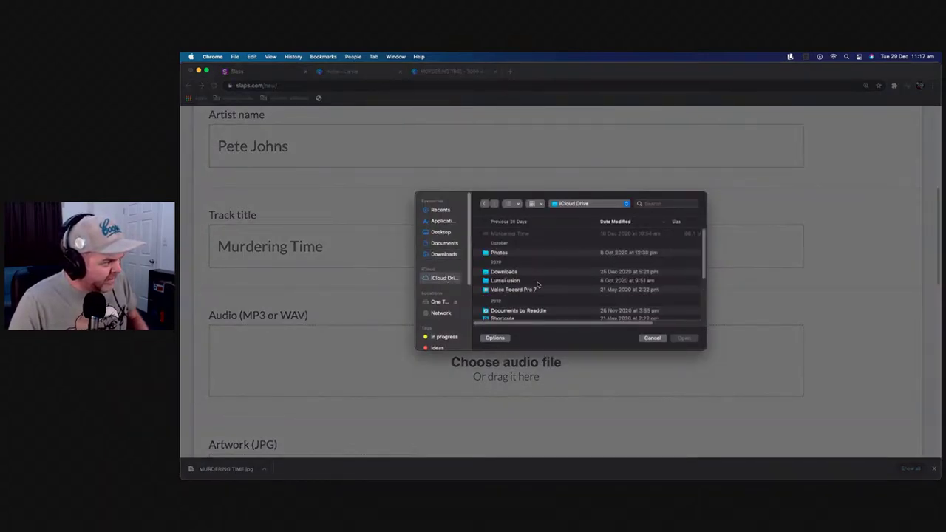
scroll(519, 262, "down", 5)
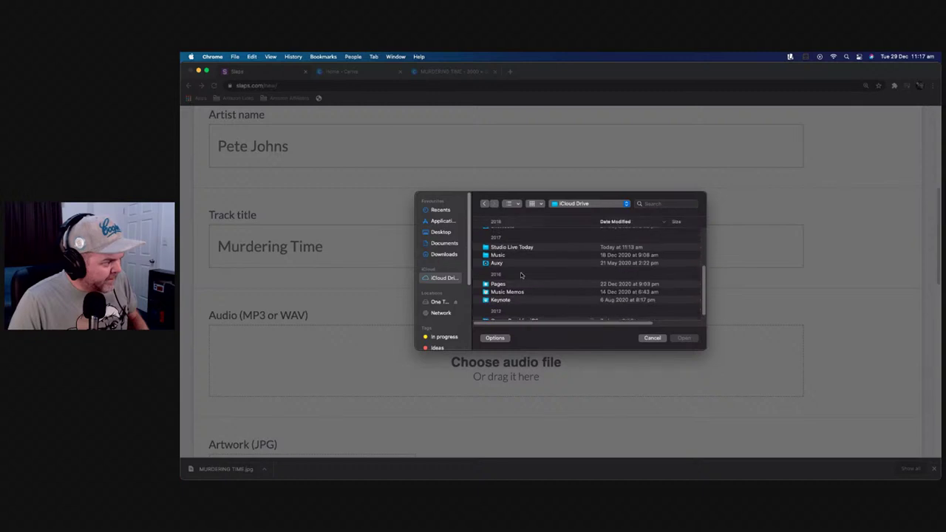
double_click(510, 247)
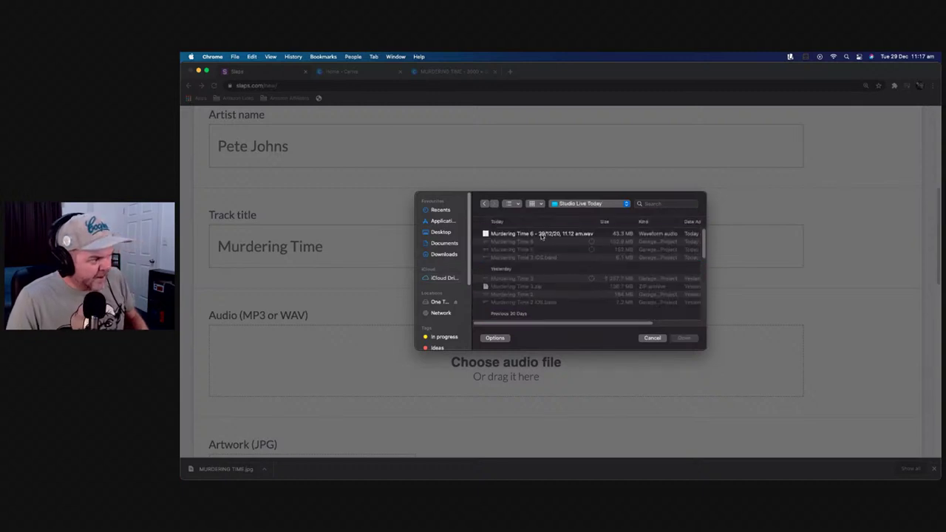
left_click(541, 235)
left_click(684, 338)
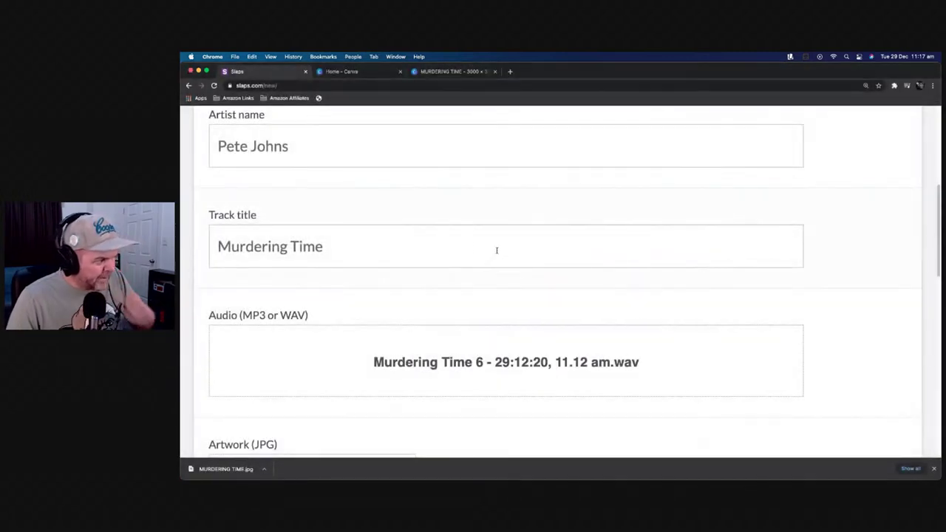
Drag the downloaded MURDERING TIME.jpg cover into the Artwork box
scroll(497, 250, "down", 8)
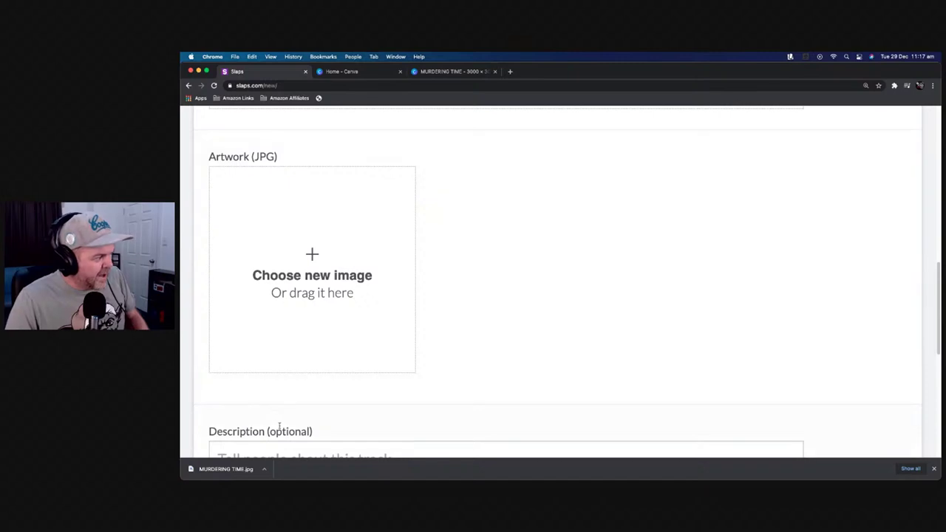
left_click_drag(225, 468, 313, 291)
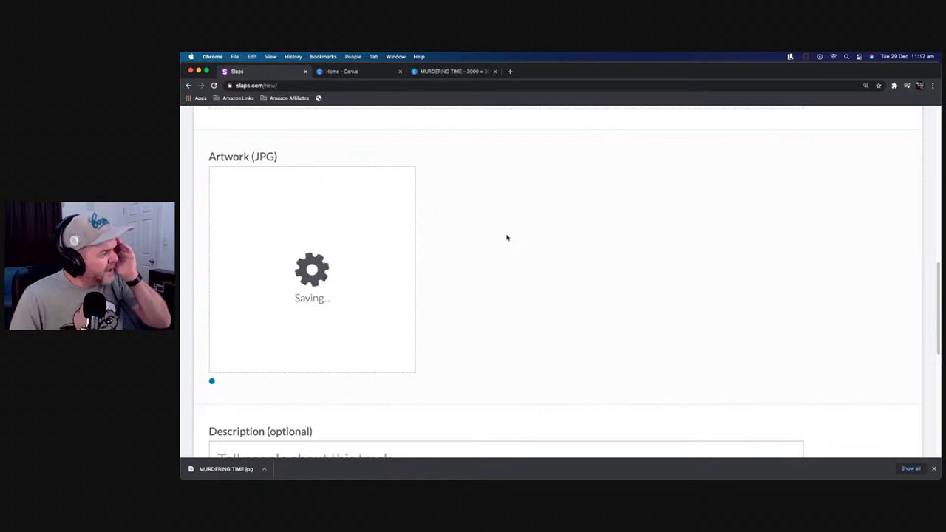
scroll(507, 237, "down", 2)
scroll(507, 237, "up", 1)
scroll(507, 238, "up", 2)
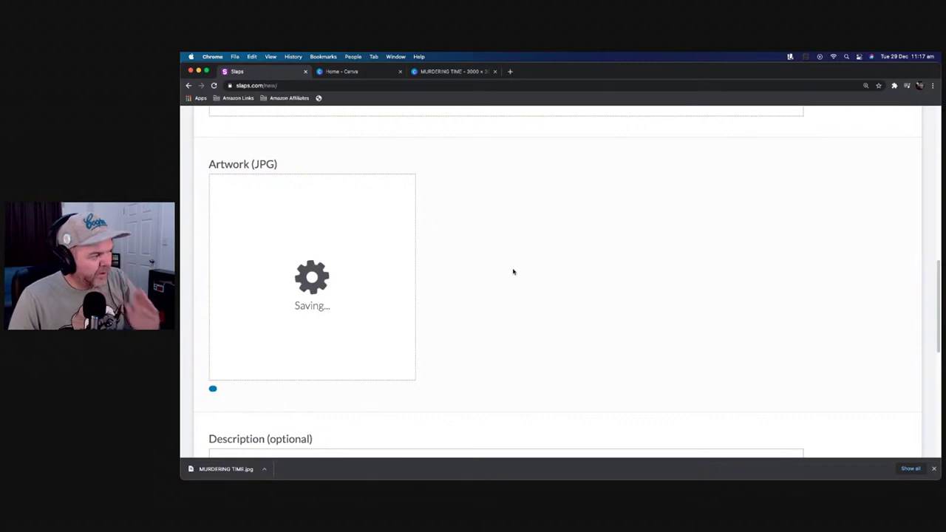
scroll(513, 272, "down", 5)
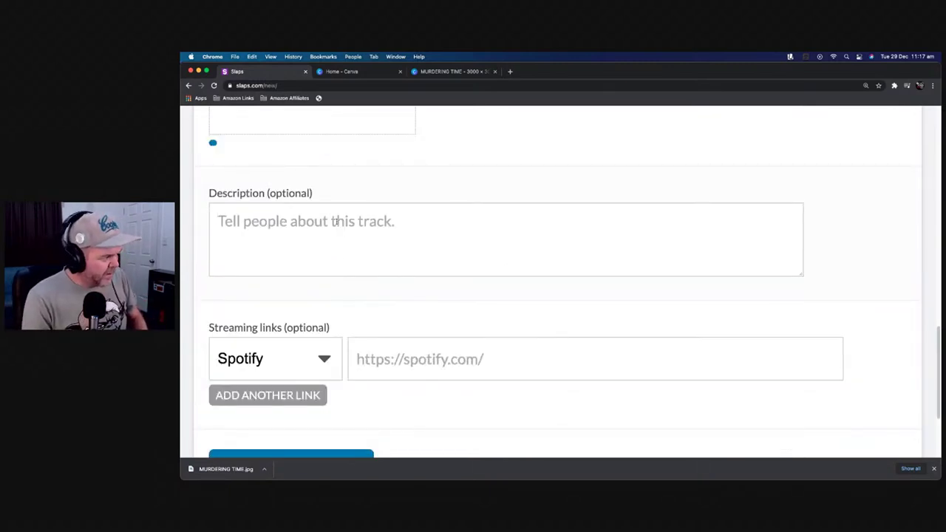
Enter the description 'December Song Spark tune - recorded and mixed in... a couple of days.'
type("December So")
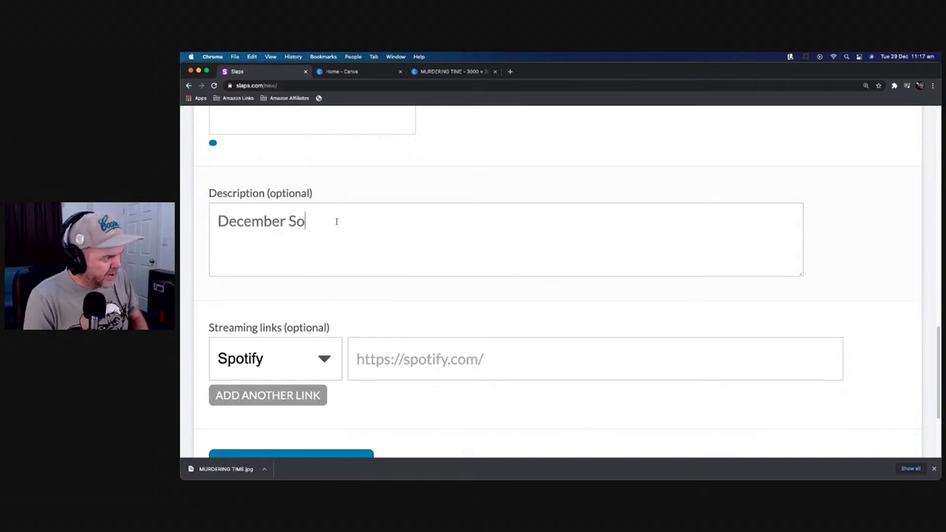
type("ngspark ")
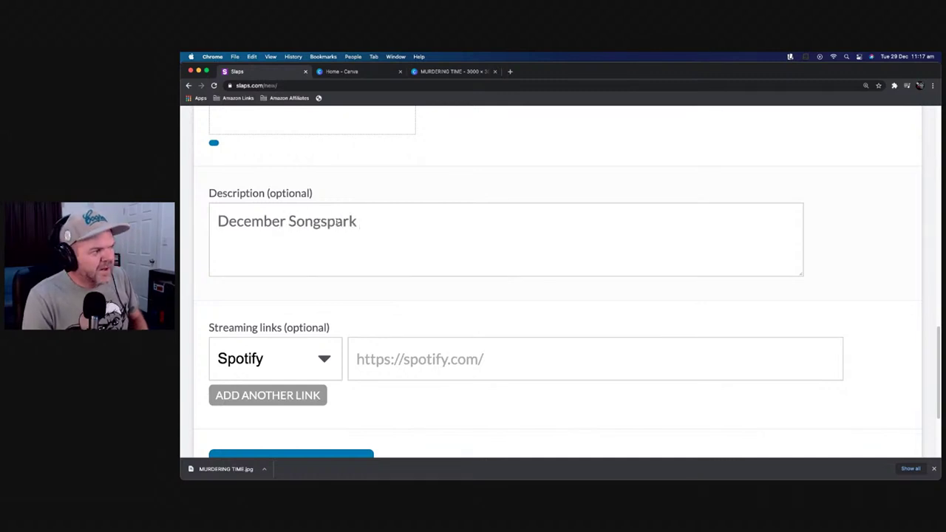
type("Sar")
type("park tune")
type(" - recording")
key("BackSpace")
key("BackSpace")
key("BackSpace")
type("ed and mixed in... a couple oe")
type(" days.")
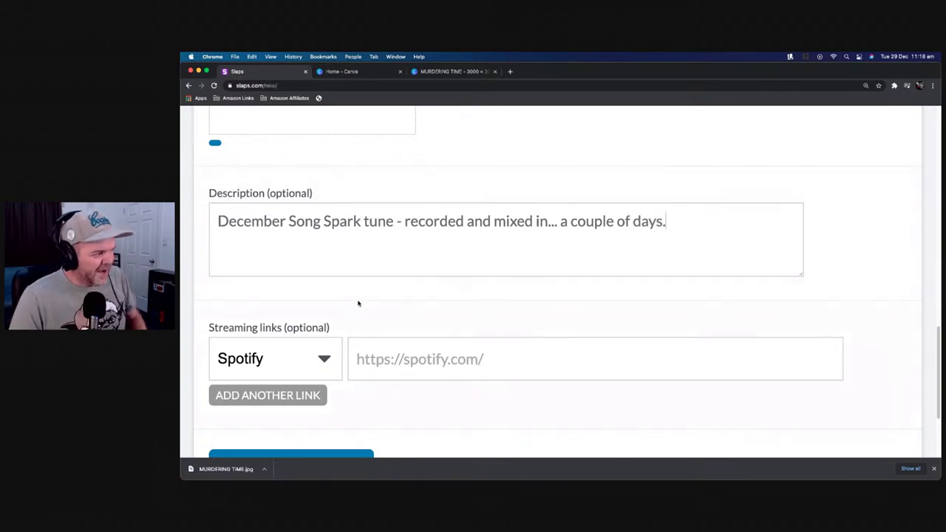
scroll(357, 303, "down", 3)
scroll(337, 317, "up", 7)
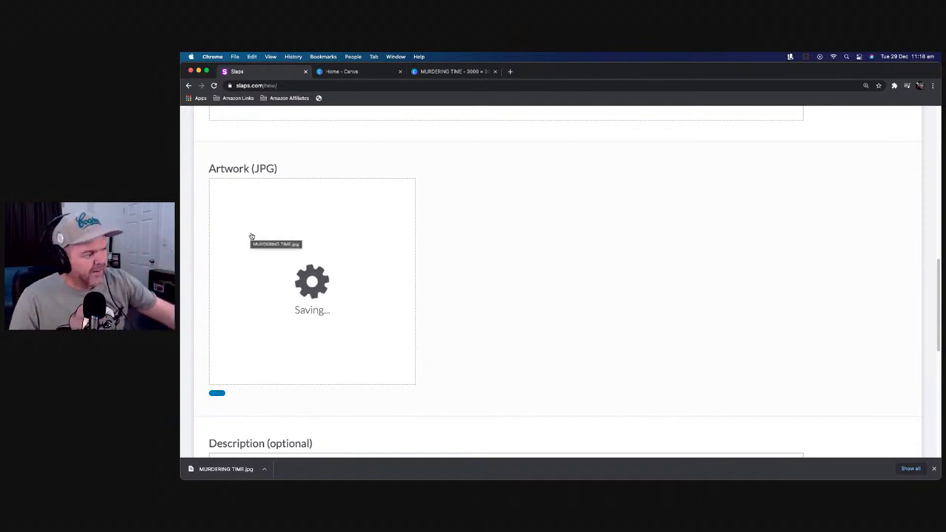
Try submitting the post with DOES IT SLAP? and dismiss the missing-image warning
scroll(450, 247, "up", 4)
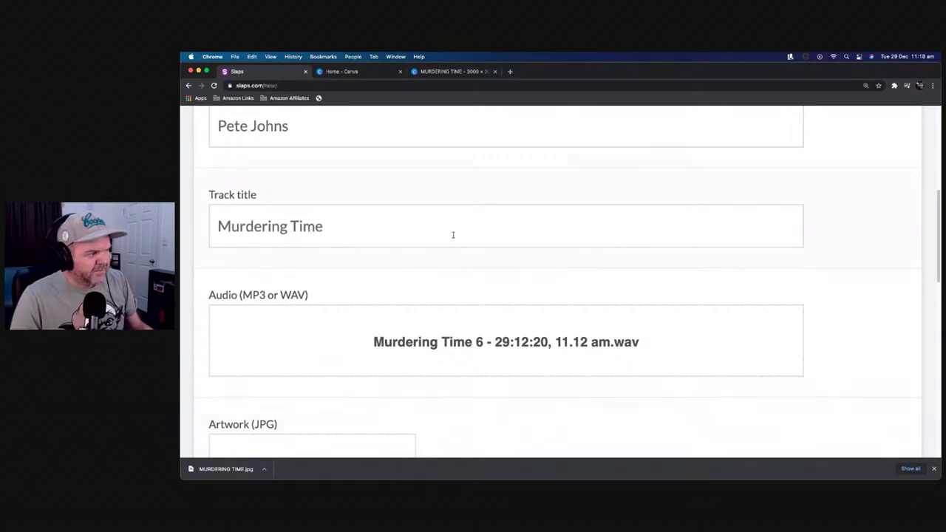
scroll(453, 235, "up", 5)
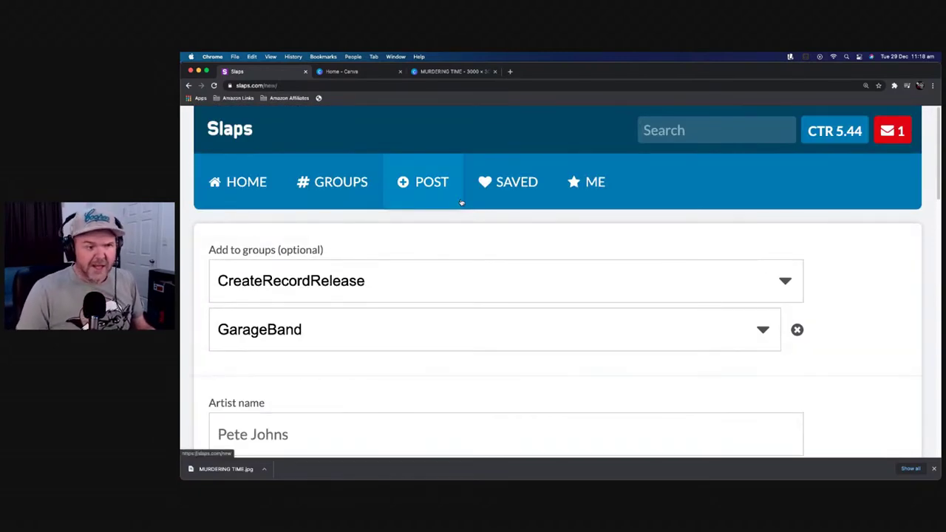
scroll(461, 203, "down", 10)
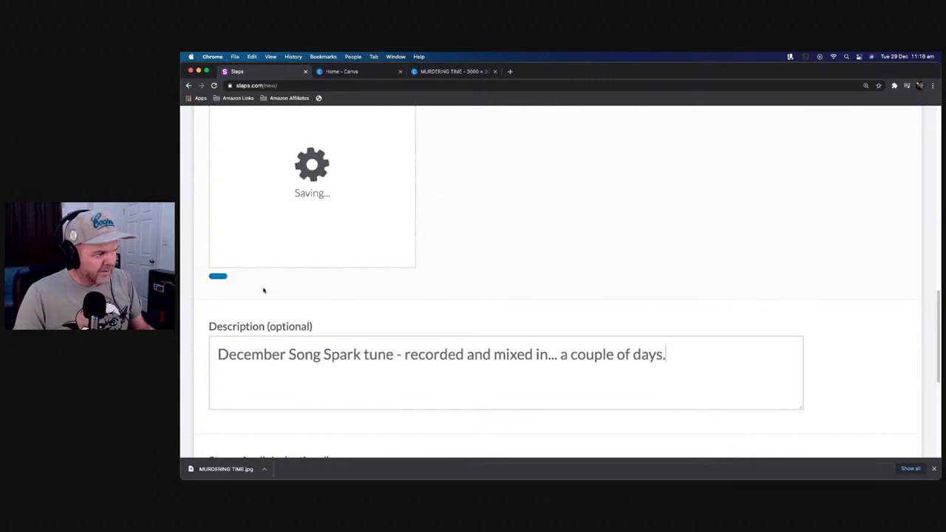
scroll(333, 244, "up", 2)
left_click_drag(394, 240, 479, 285)
scroll(444, 244, "down", 7)
scroll(480, 285, "down", 2)
scroll(441, 298, "up", 14)
scroll(446, 289, "down", 10)
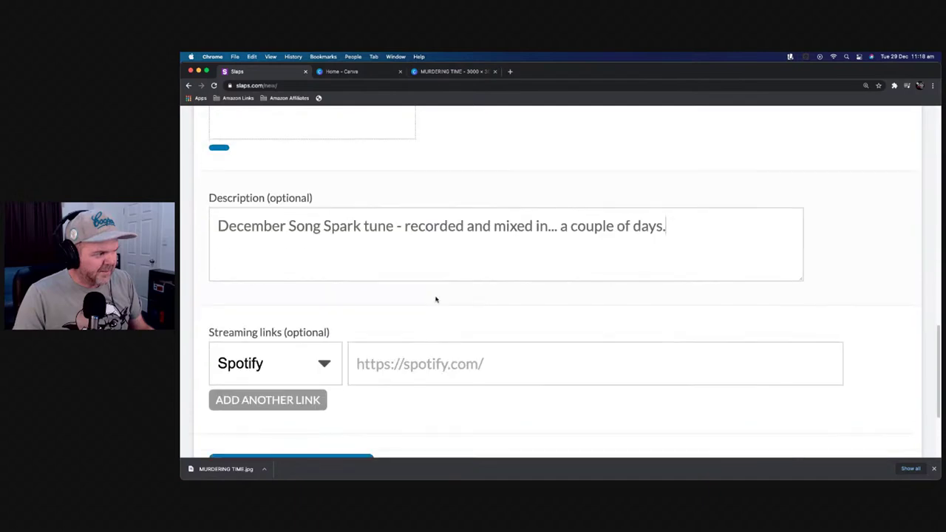
scroll(414, 318, "down", 3)
left_click(321, 336)
left_click(526, 383)
Choose MURDERING TIME.jpg from Downloads as the post's artwork
scroll(555, 330, "up", 6)
scroll(520, 313, "down", 2)
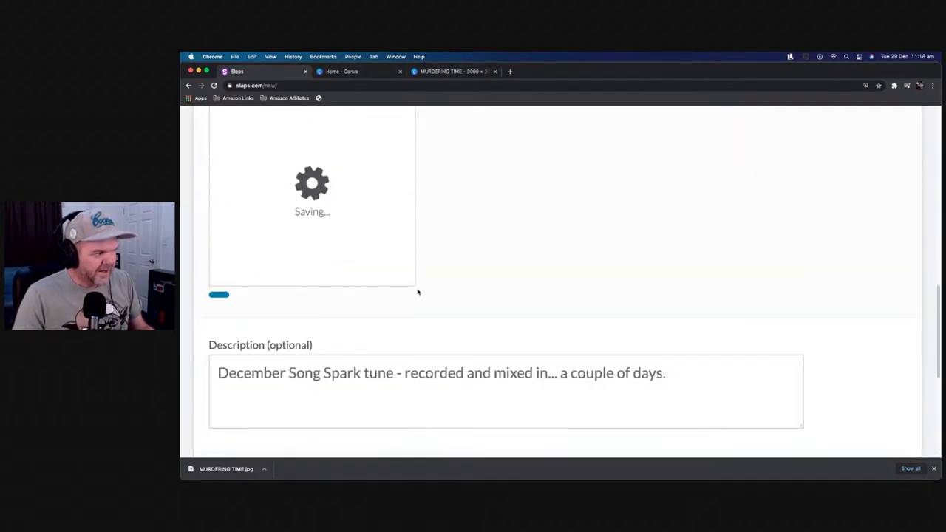
left_click(301, 253)
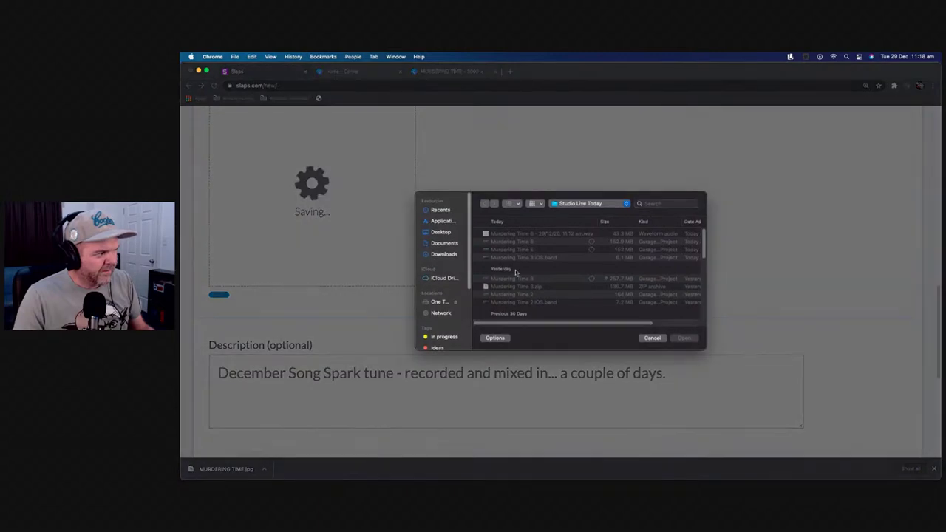
left_click(440, 211)
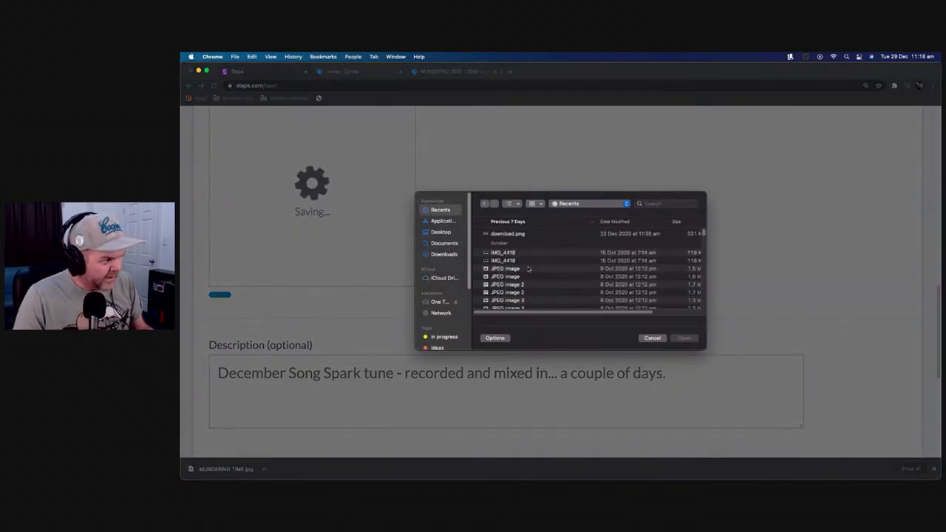
left_click(444, 254)
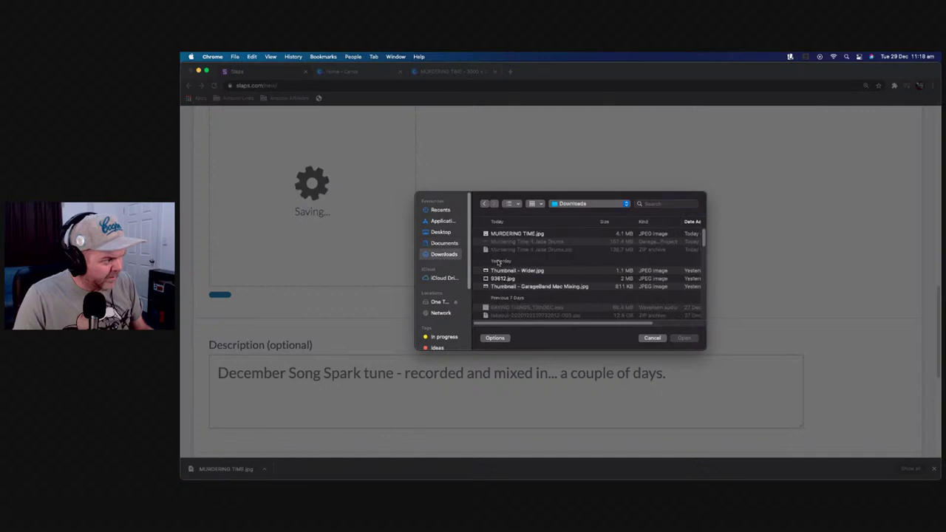
left_click(533, 233)
left_click(694, 338)
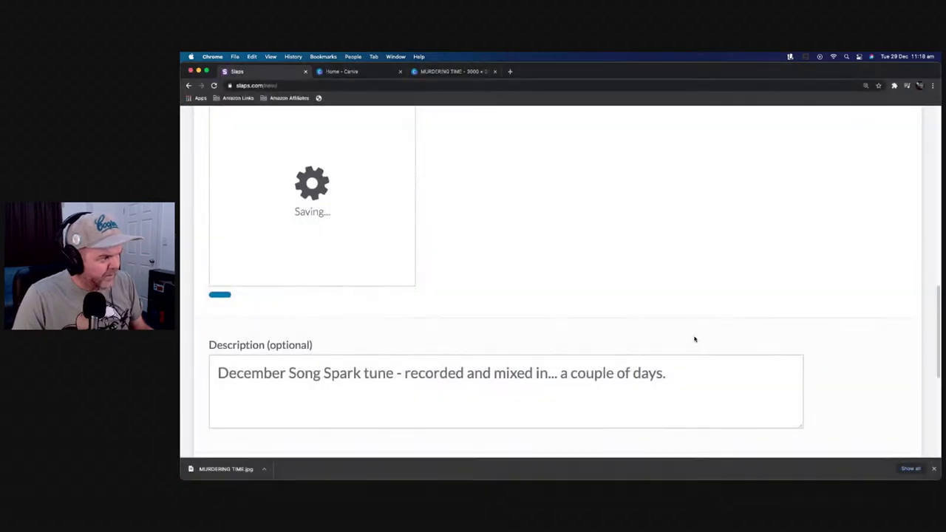
Submit the post again and dismiss the repeated missing-image warning
scroll(458, 246, "down", 5)
scroll(456, 243, "up", 5)
scroll(445, 239, "down", 5)
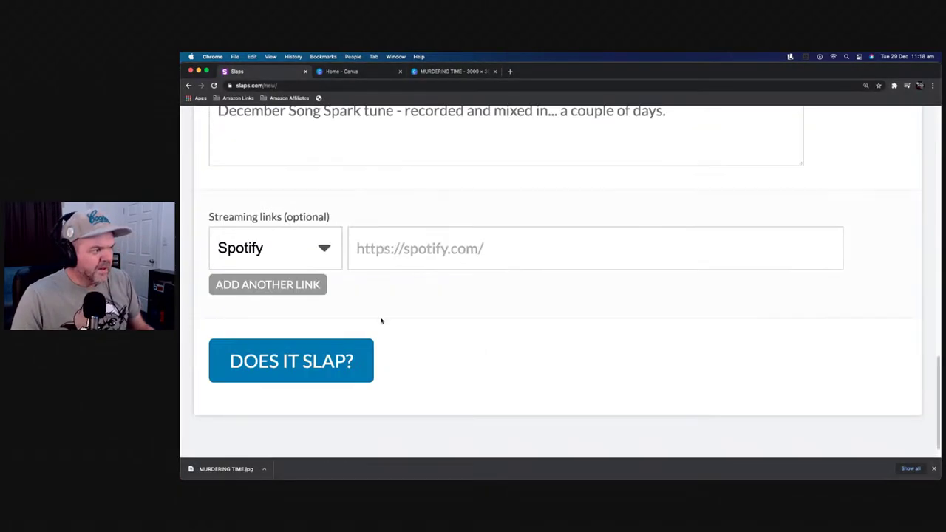
left_click(330, 361)
left_click(544, 384)
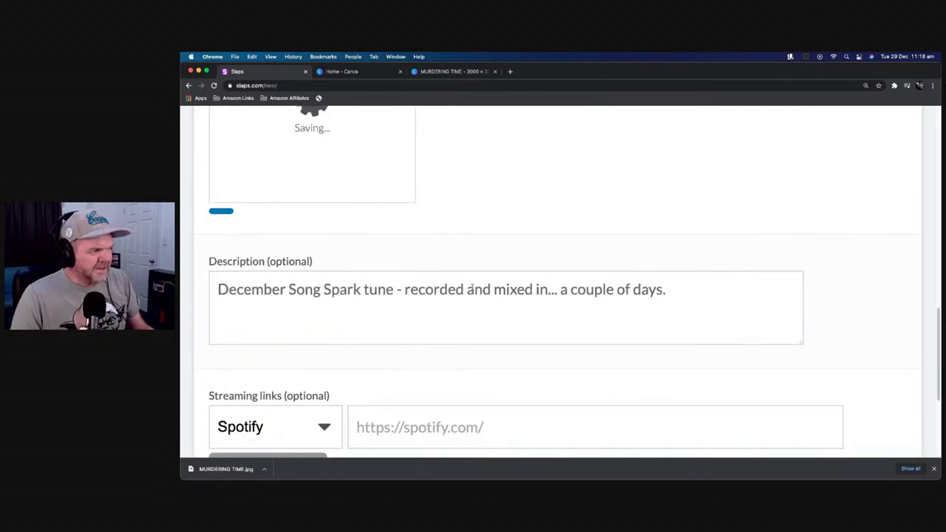
scroll(460, 281, "up", 3)
scroll(483, 306, "down", 3)
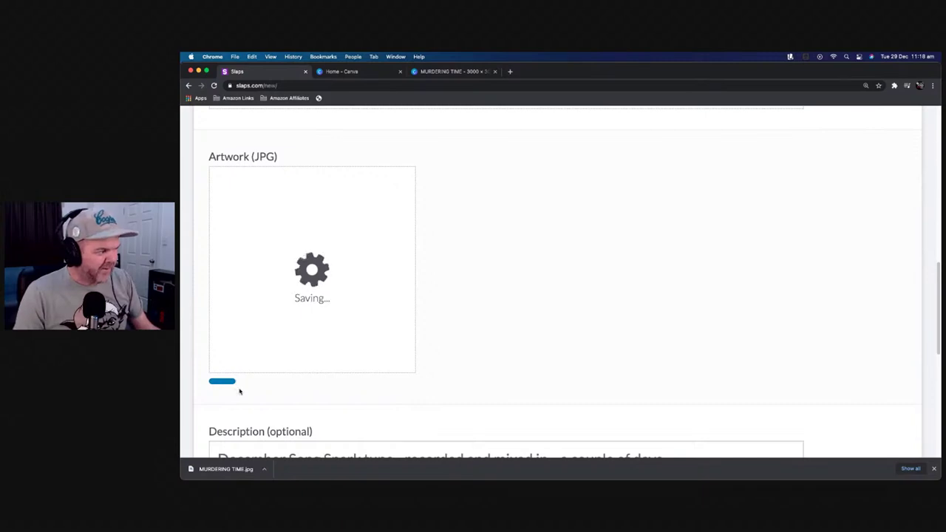
scroll(436, 274, "up", 6)
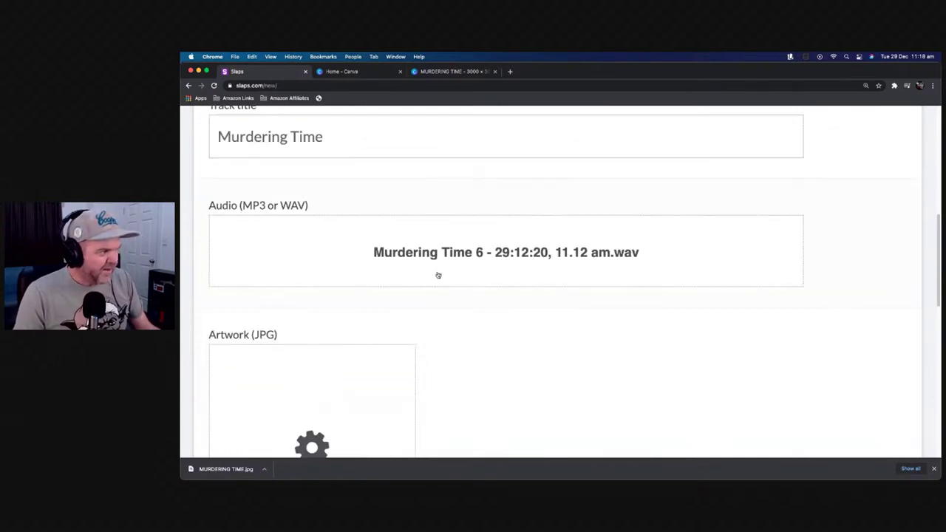
scroll(437, 274, "up", 2)
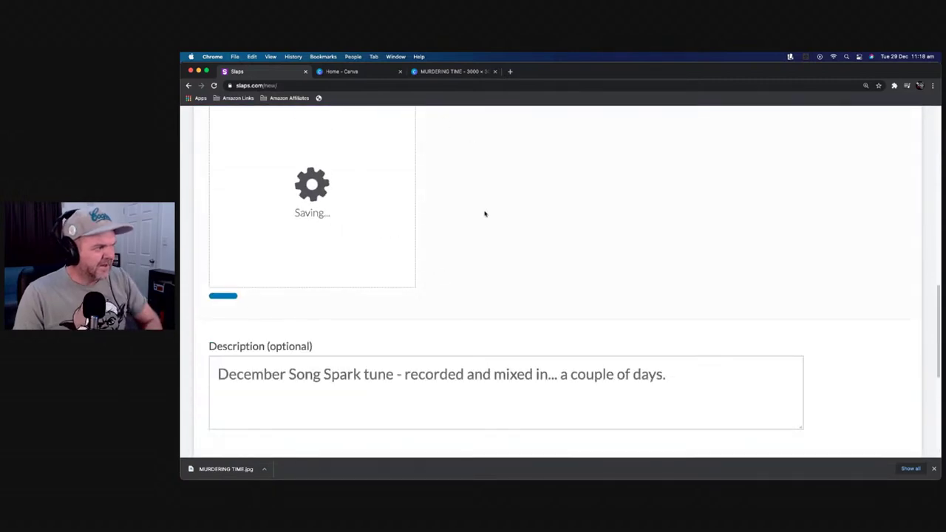
scroll(475, 207, "up", 10)
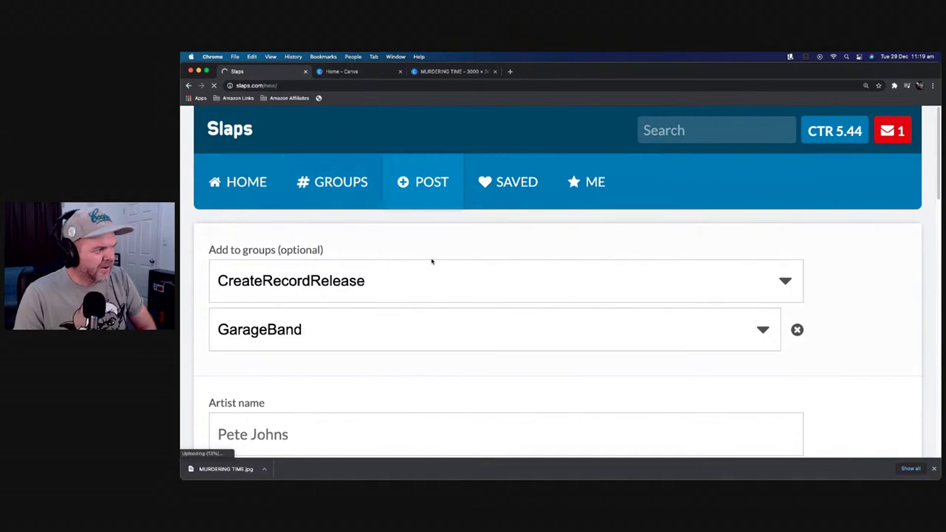
On the reset form, select MURDERING TIME.jpg from Downloads as the artwork
scroll(391, 246, "down", 5)
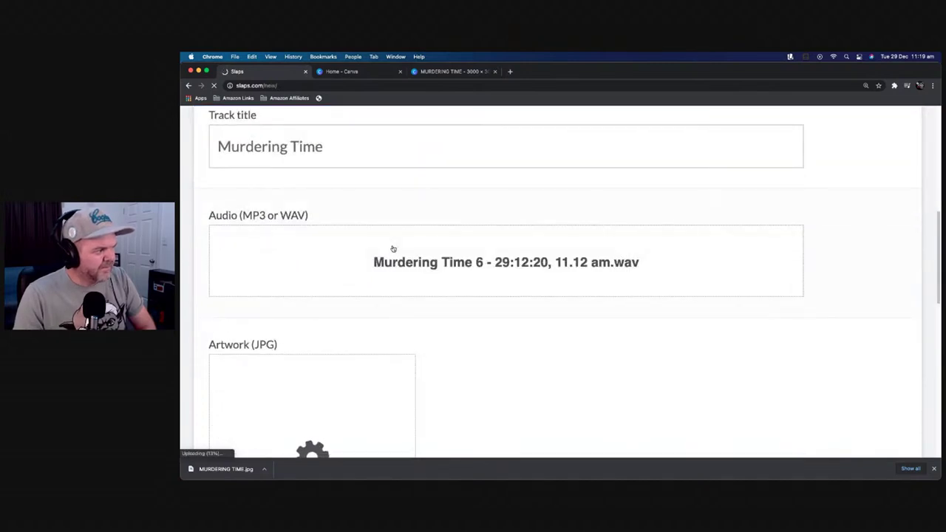
scroll(392, 248, "up", 5)
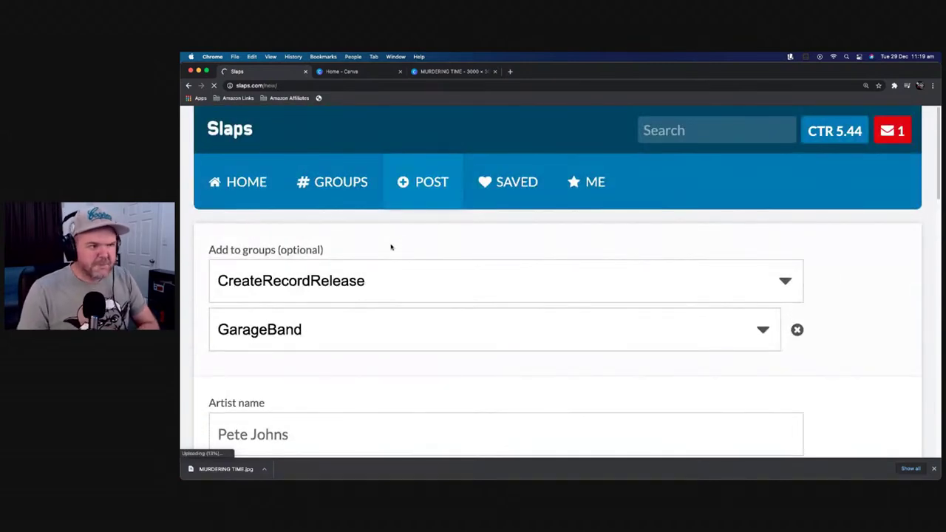
scroll(392, 248, "down", 10)
scroll(376, 258, "up", 4)
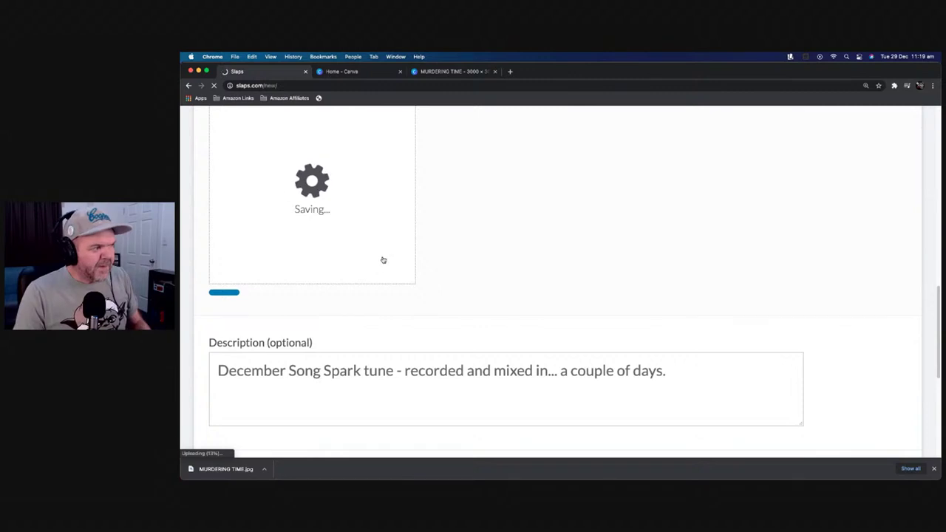
scroll(384, 260, "up", 3)
scroll(392, 254, "down", 5)
scroll(394, 254, "up", 3)
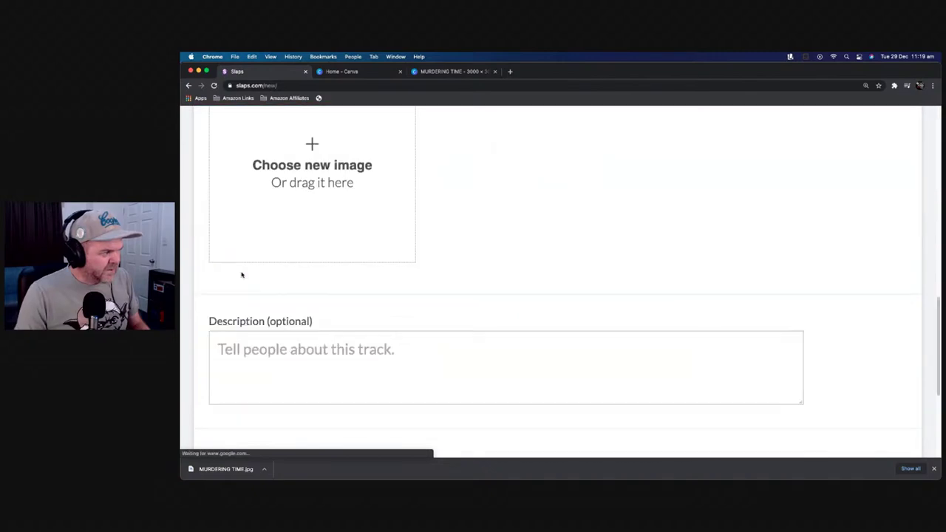
scroll(385, 275, "up", 4)
scroll(414, 277, "down", 2)
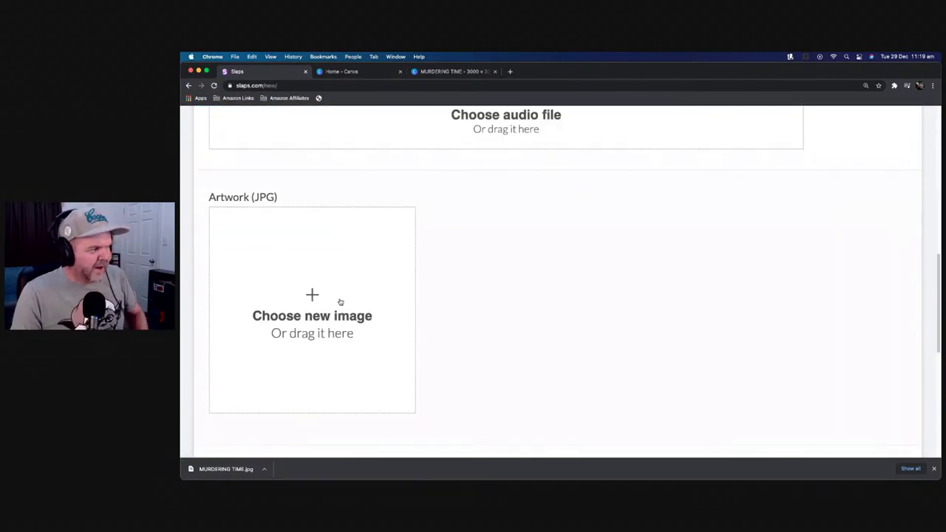
left_click(341, 303)
left_click(525, 233)
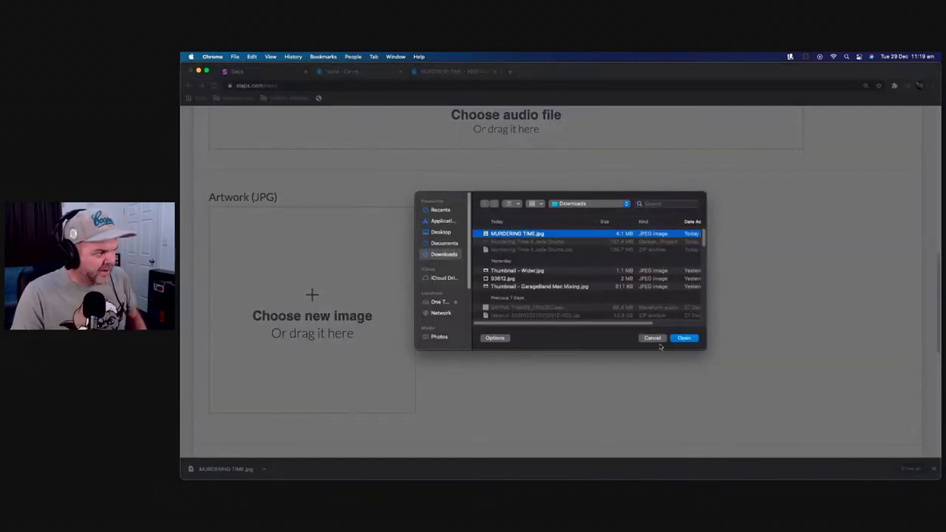
left_click(686, 340)
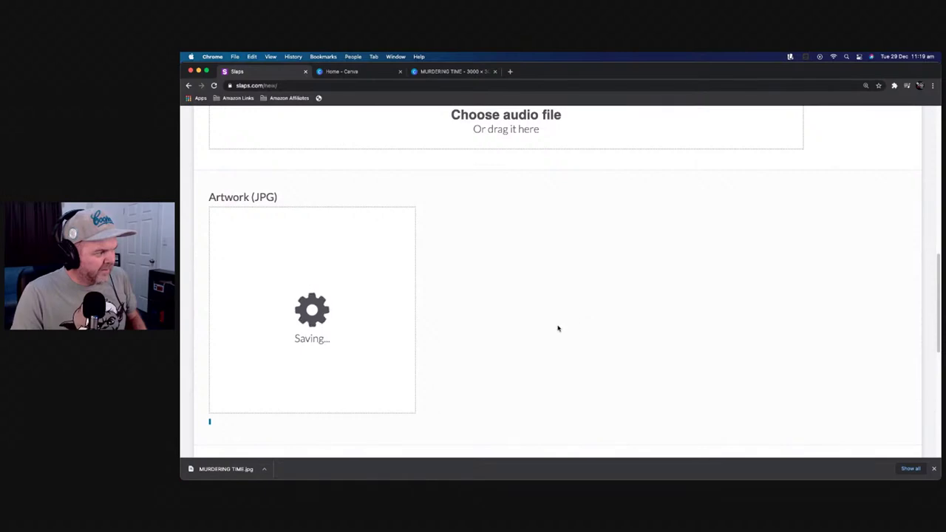
scroll(463, 346, "down", 3)
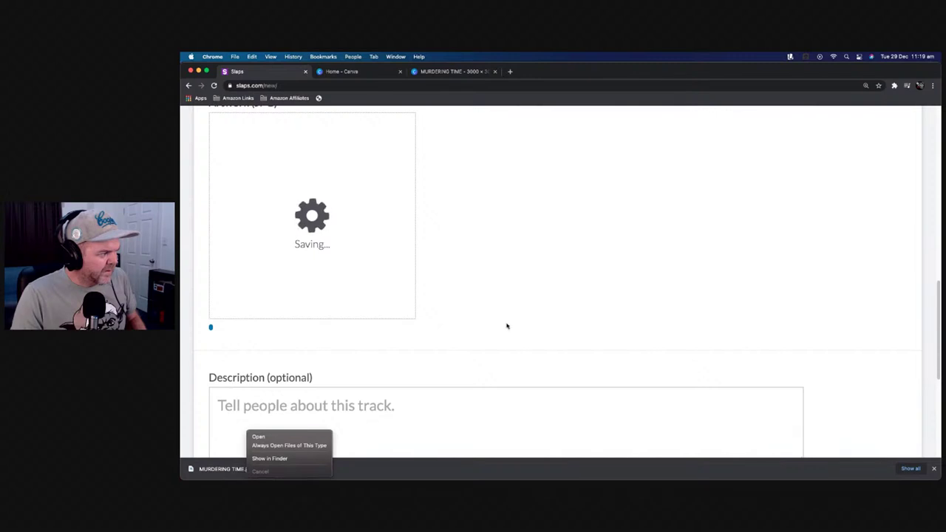
scroll(503, 316, "up", 10)
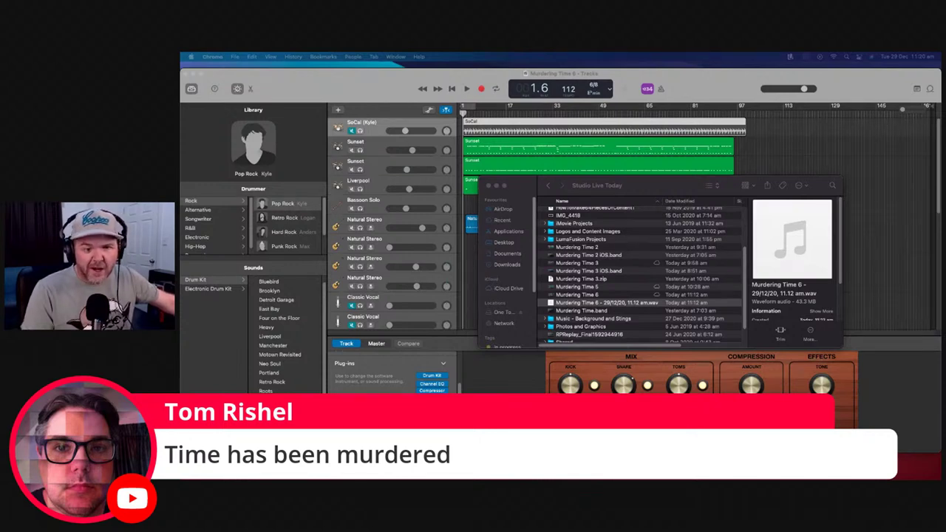
Play the Murdering Time 6 WAV in Music with the window in full screen
double_click(582, 303)
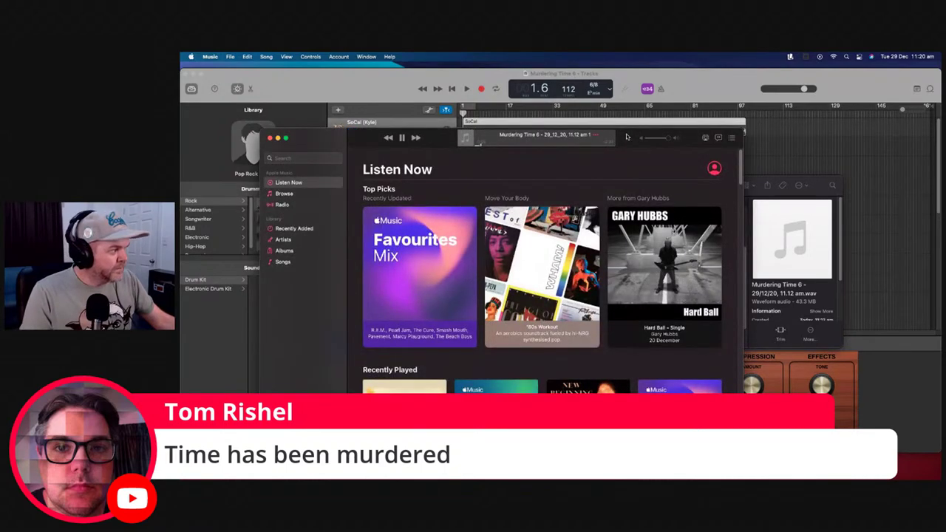
left_click(286, 138)
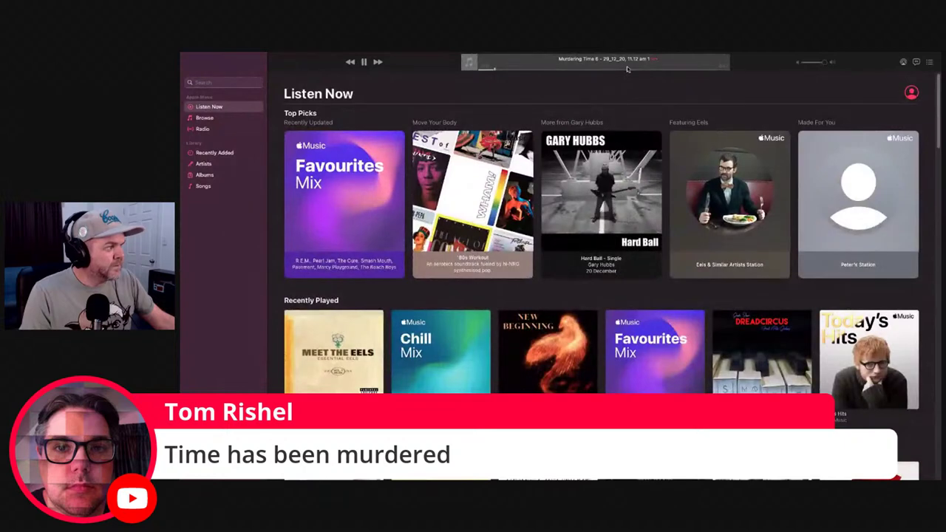